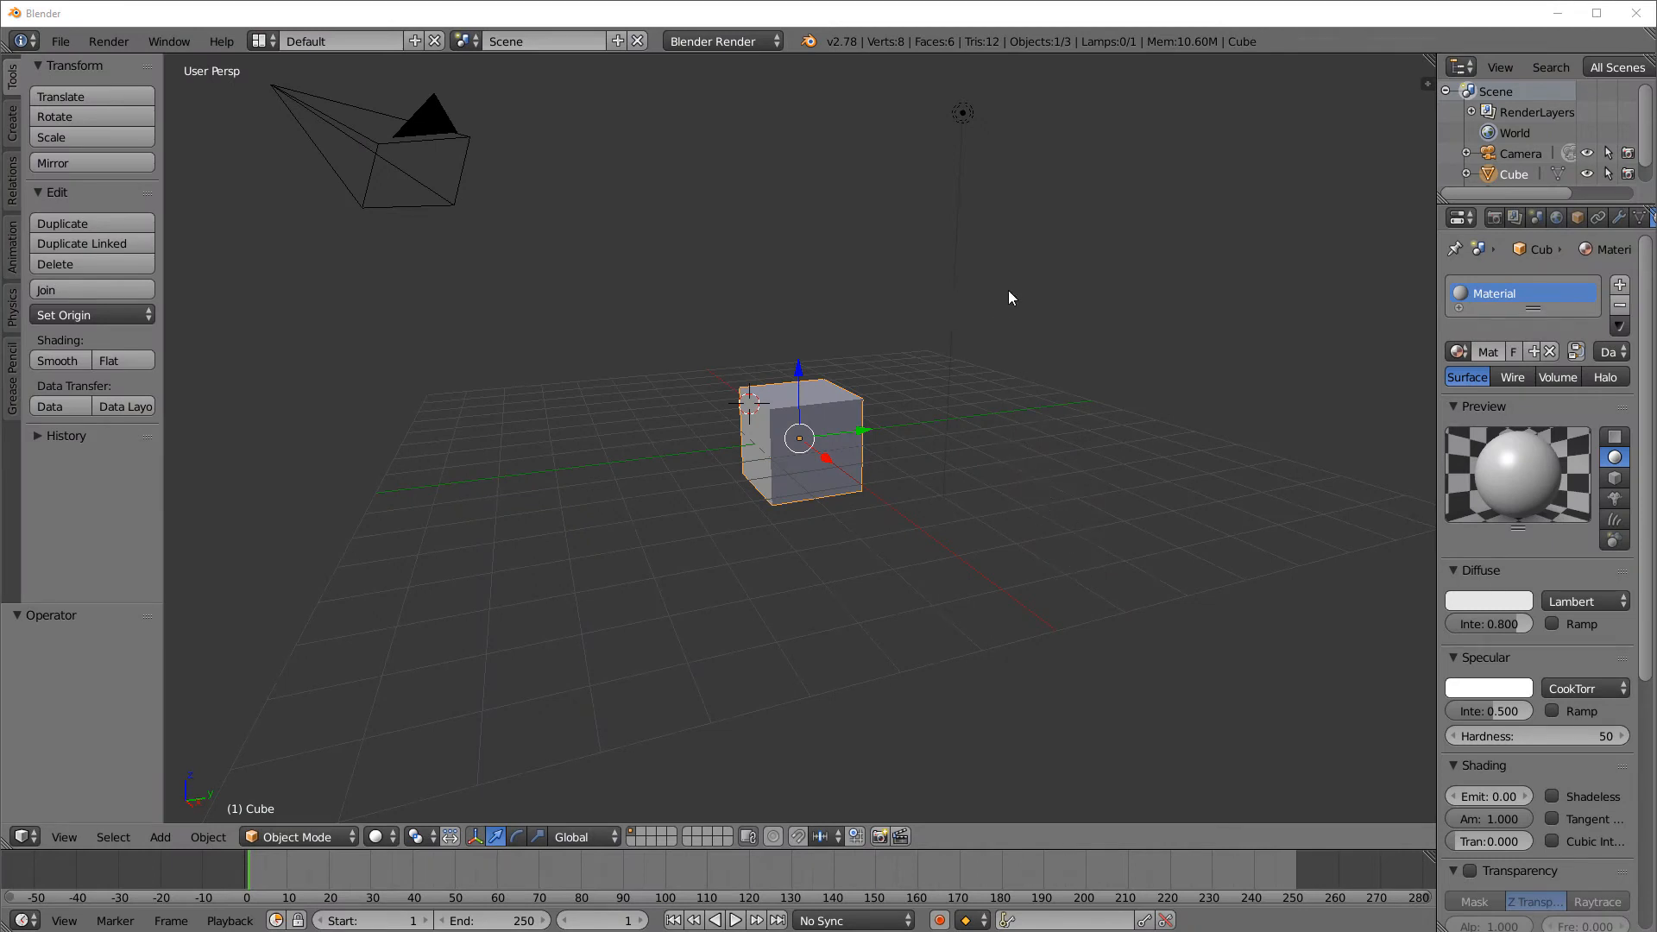
Enlarge the scene's object list and hide the camera and the lamp in the 3D view
middle_click_drag(999, 327, 745, 335)
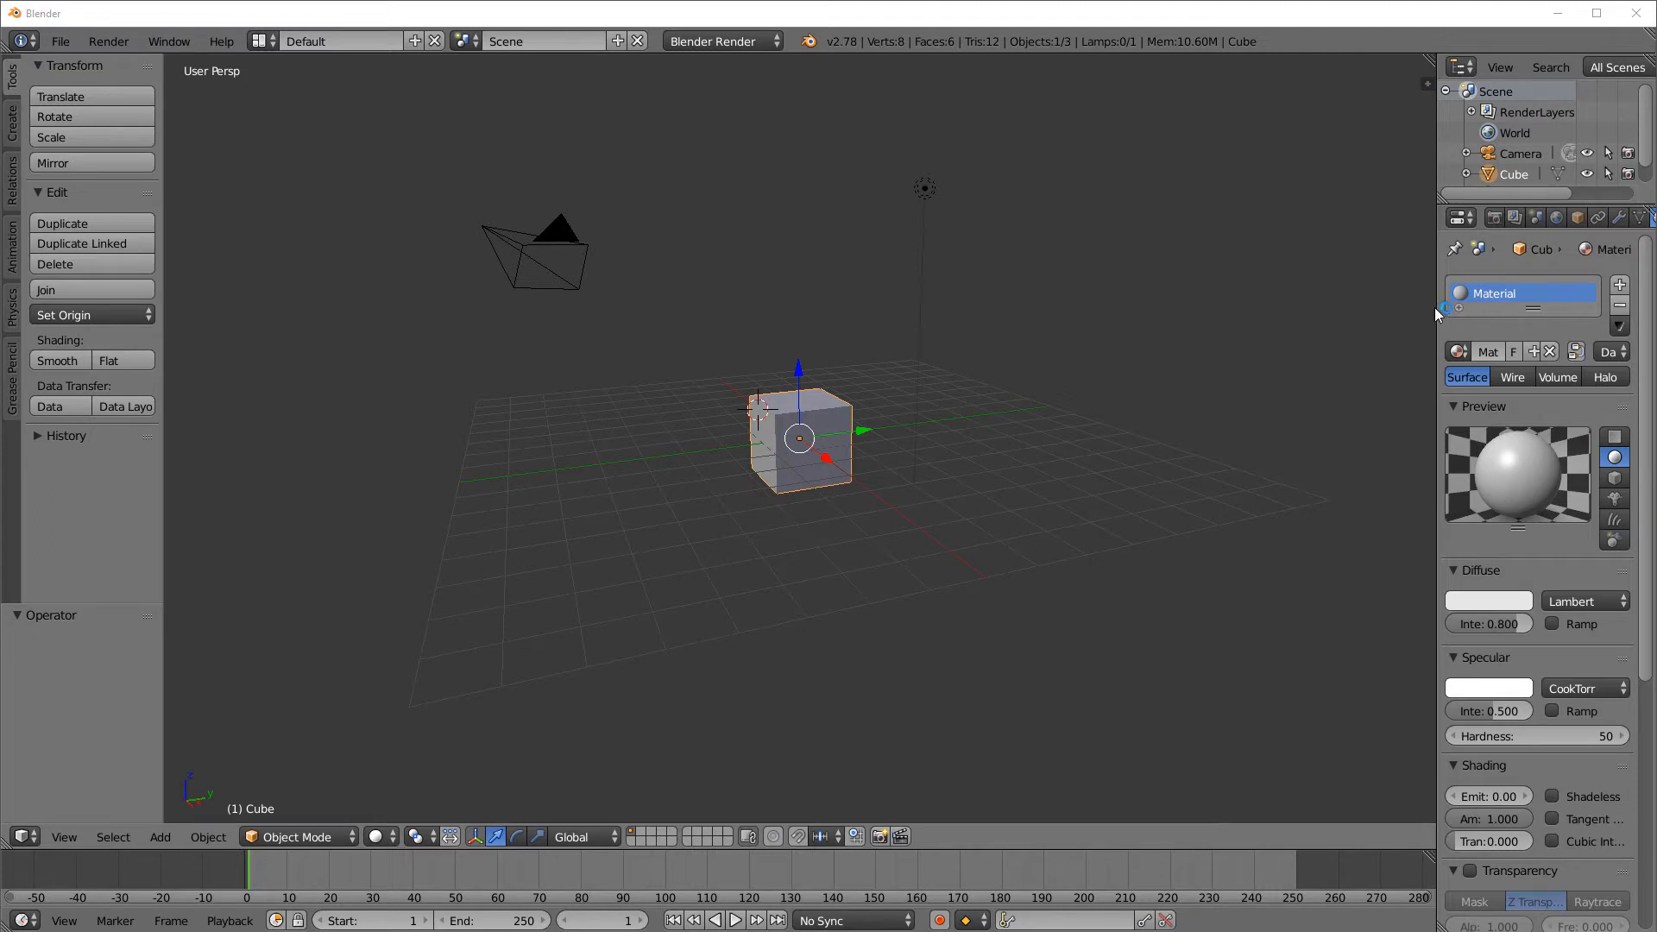
left_click_drag(1438, 312, 1353, 303)
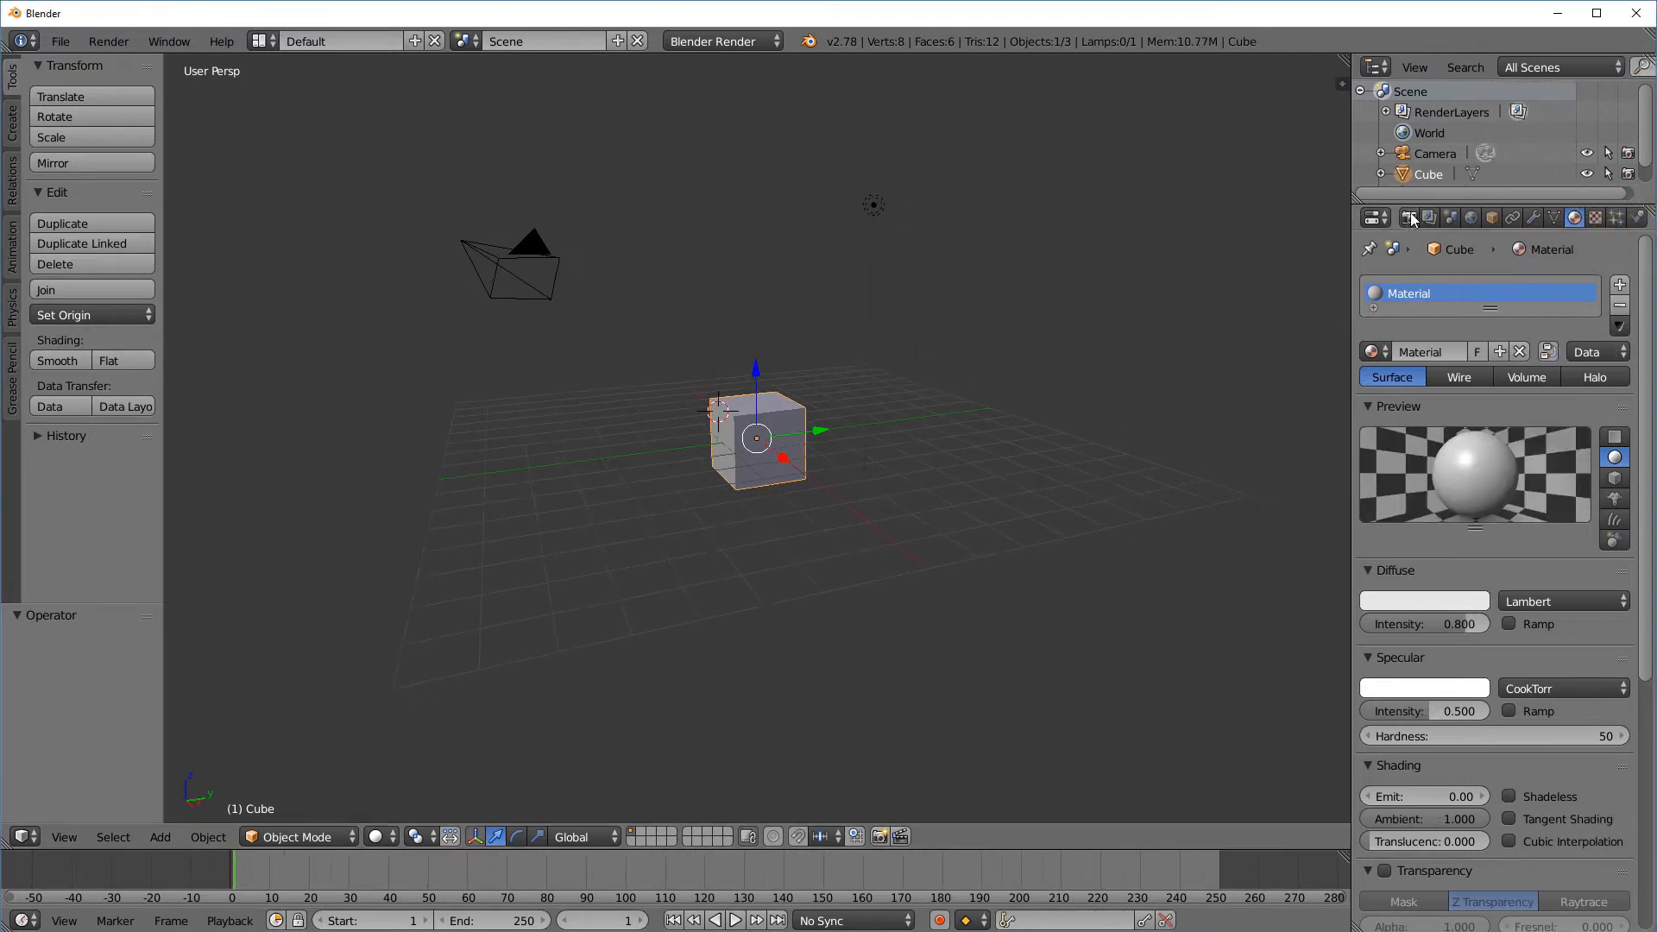
left_click_drag(1416, 207, 1417, 316)
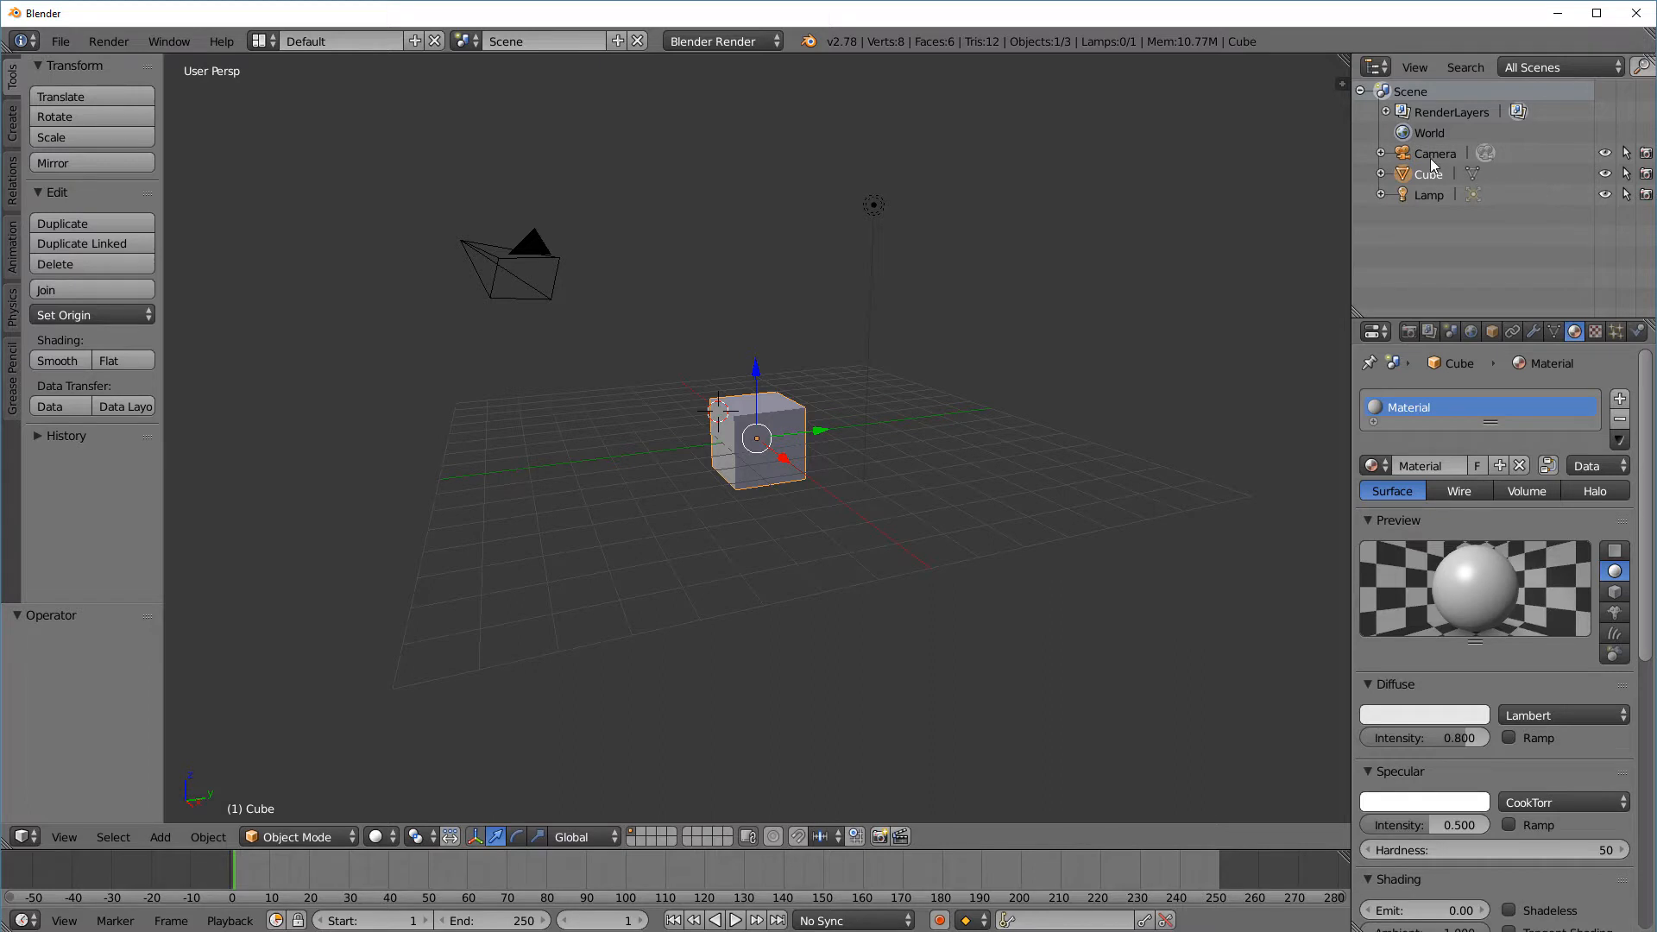
left_click(1606, 155)
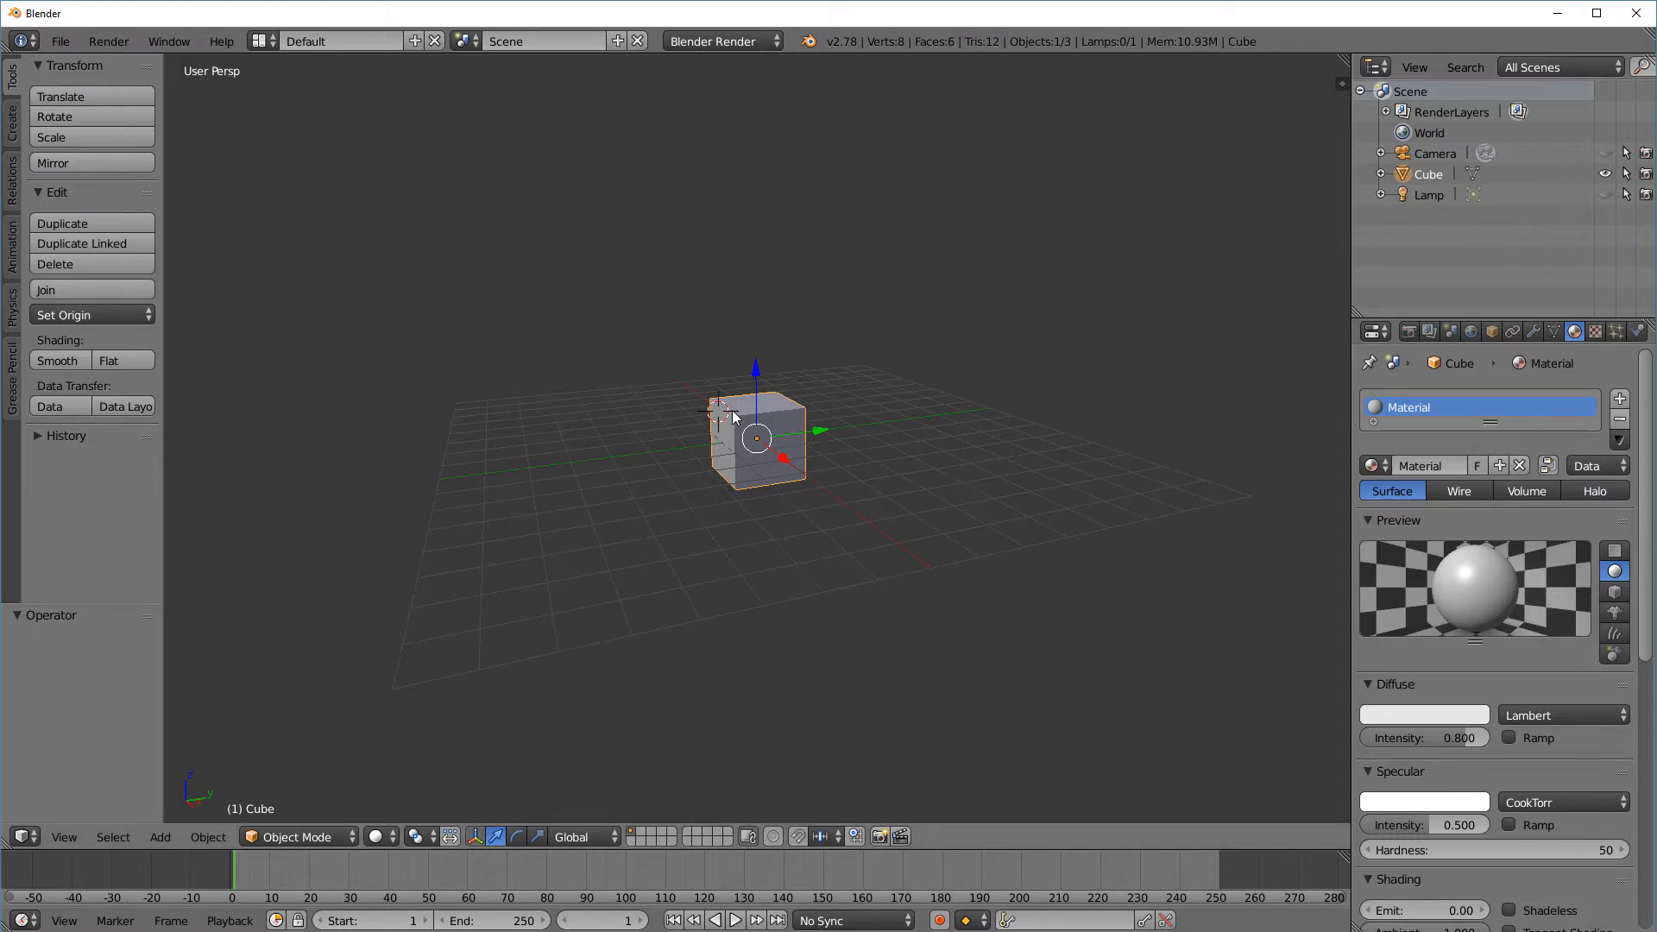
Move the cube straight up along the Z axis by about 5.77 units
scroll(828, 425, "up", 2)
middle_click_drag(814, 392, 837, 442, "shift")
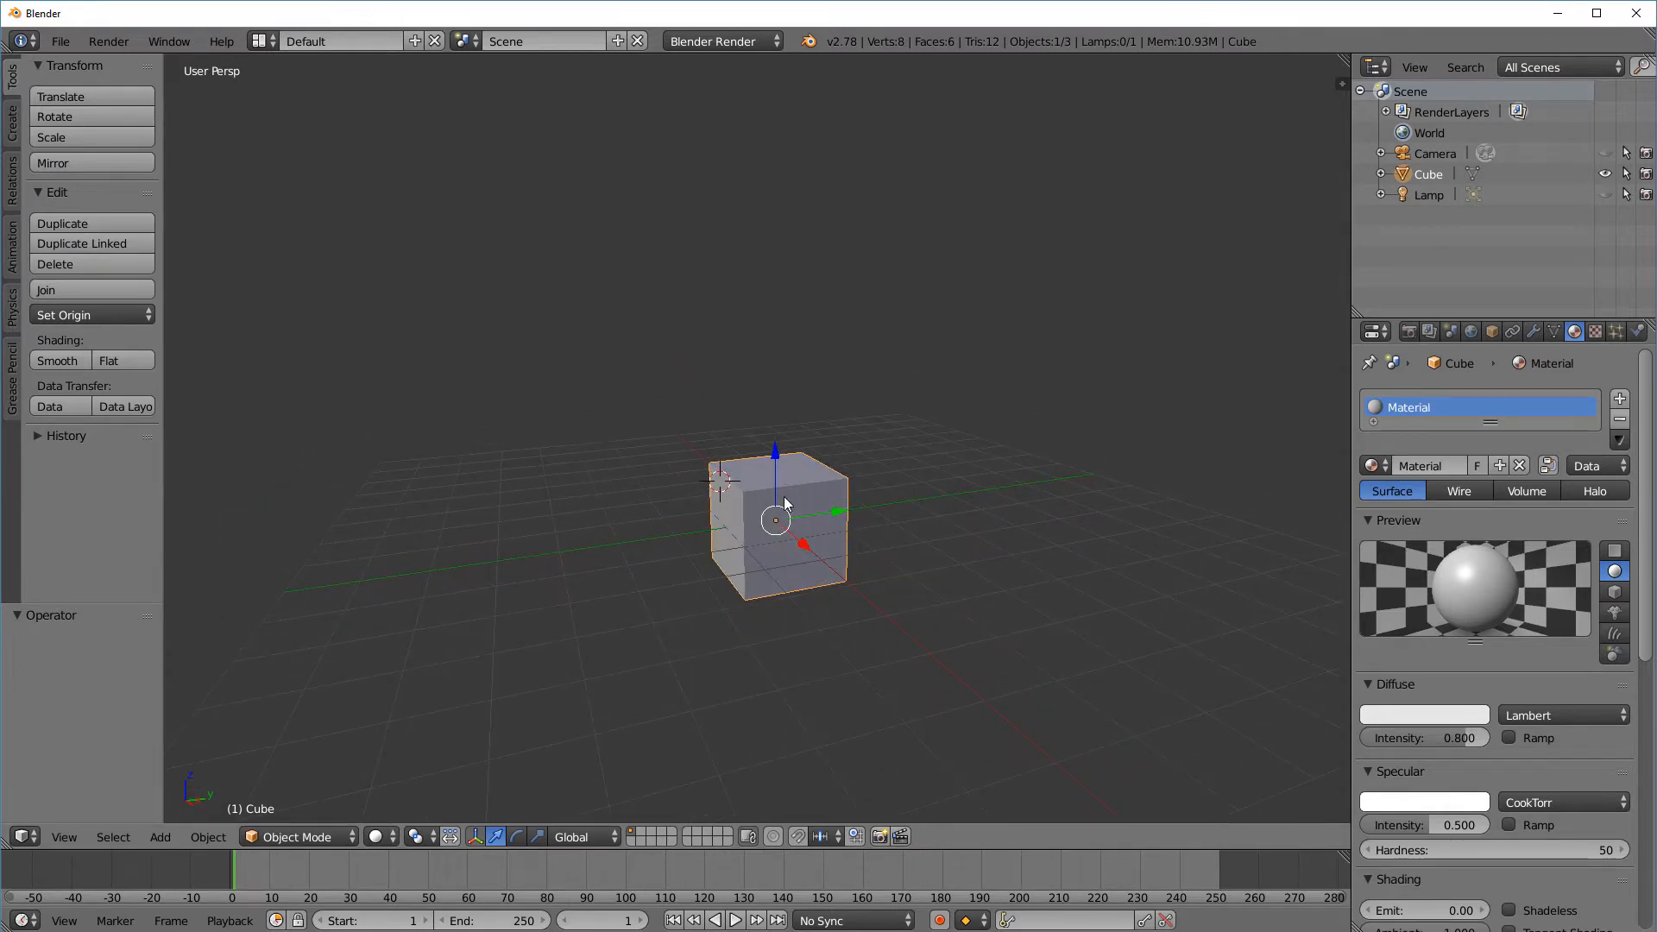
left_click_drag(779, 473, 765, 147)
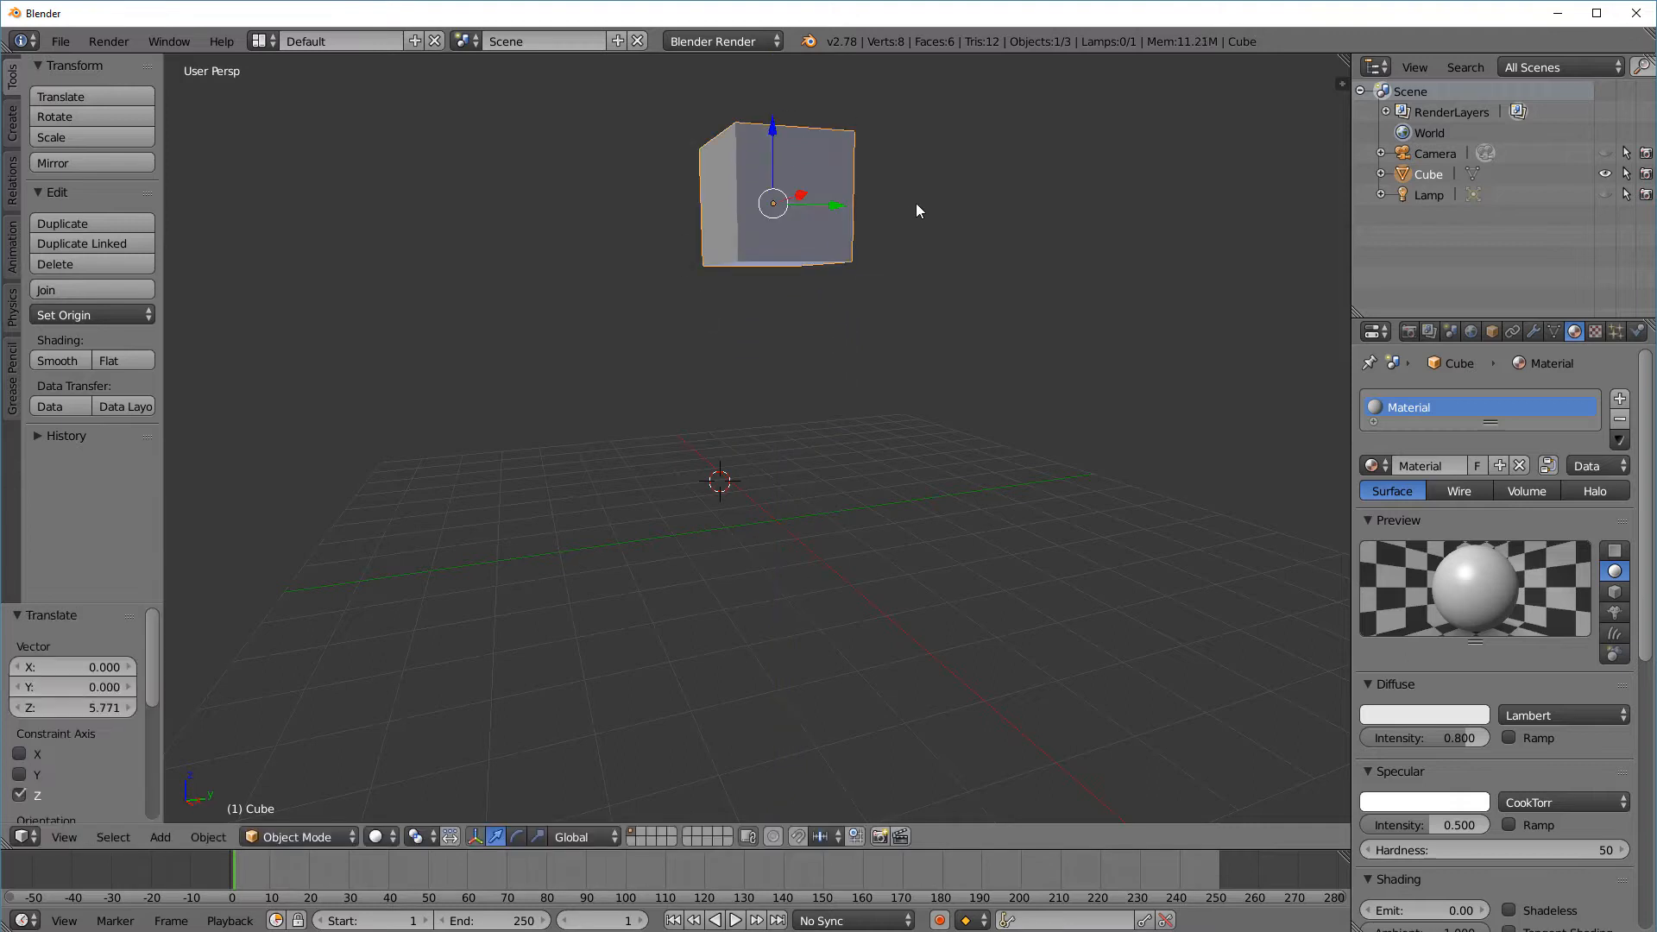
middle_click_drag(917, 207, 928, 349)
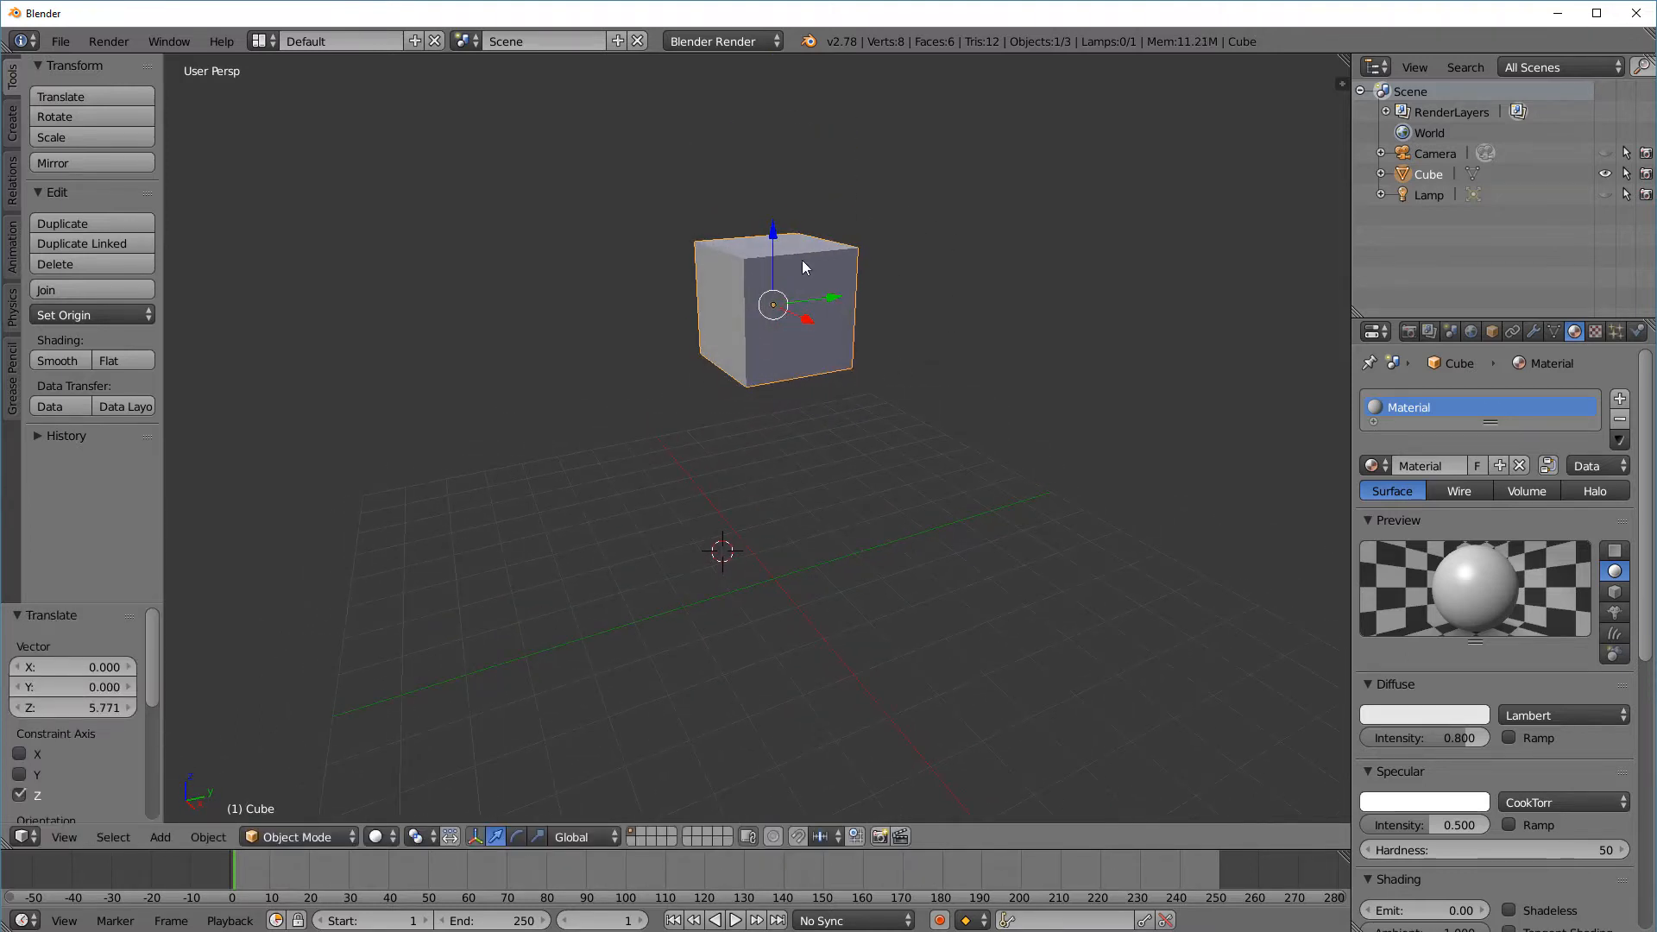
Switch the 3D view from perspective to orthographic projection and look at the raised cube from slightly above
left_click(65, 838)
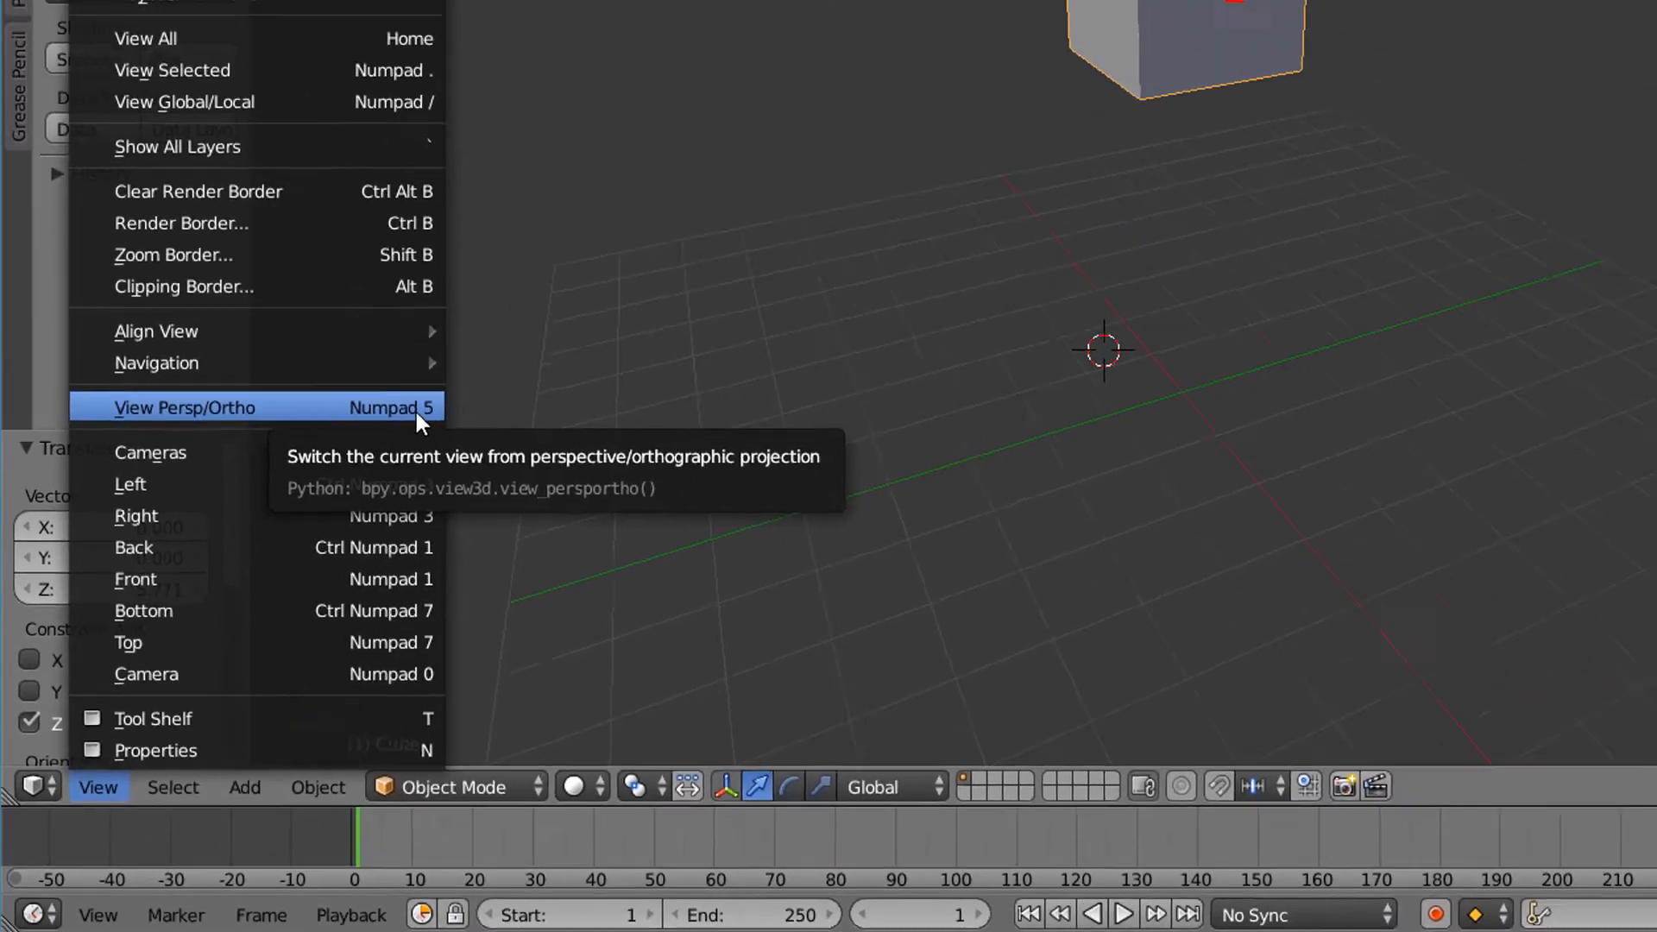
left_click(415, 408)
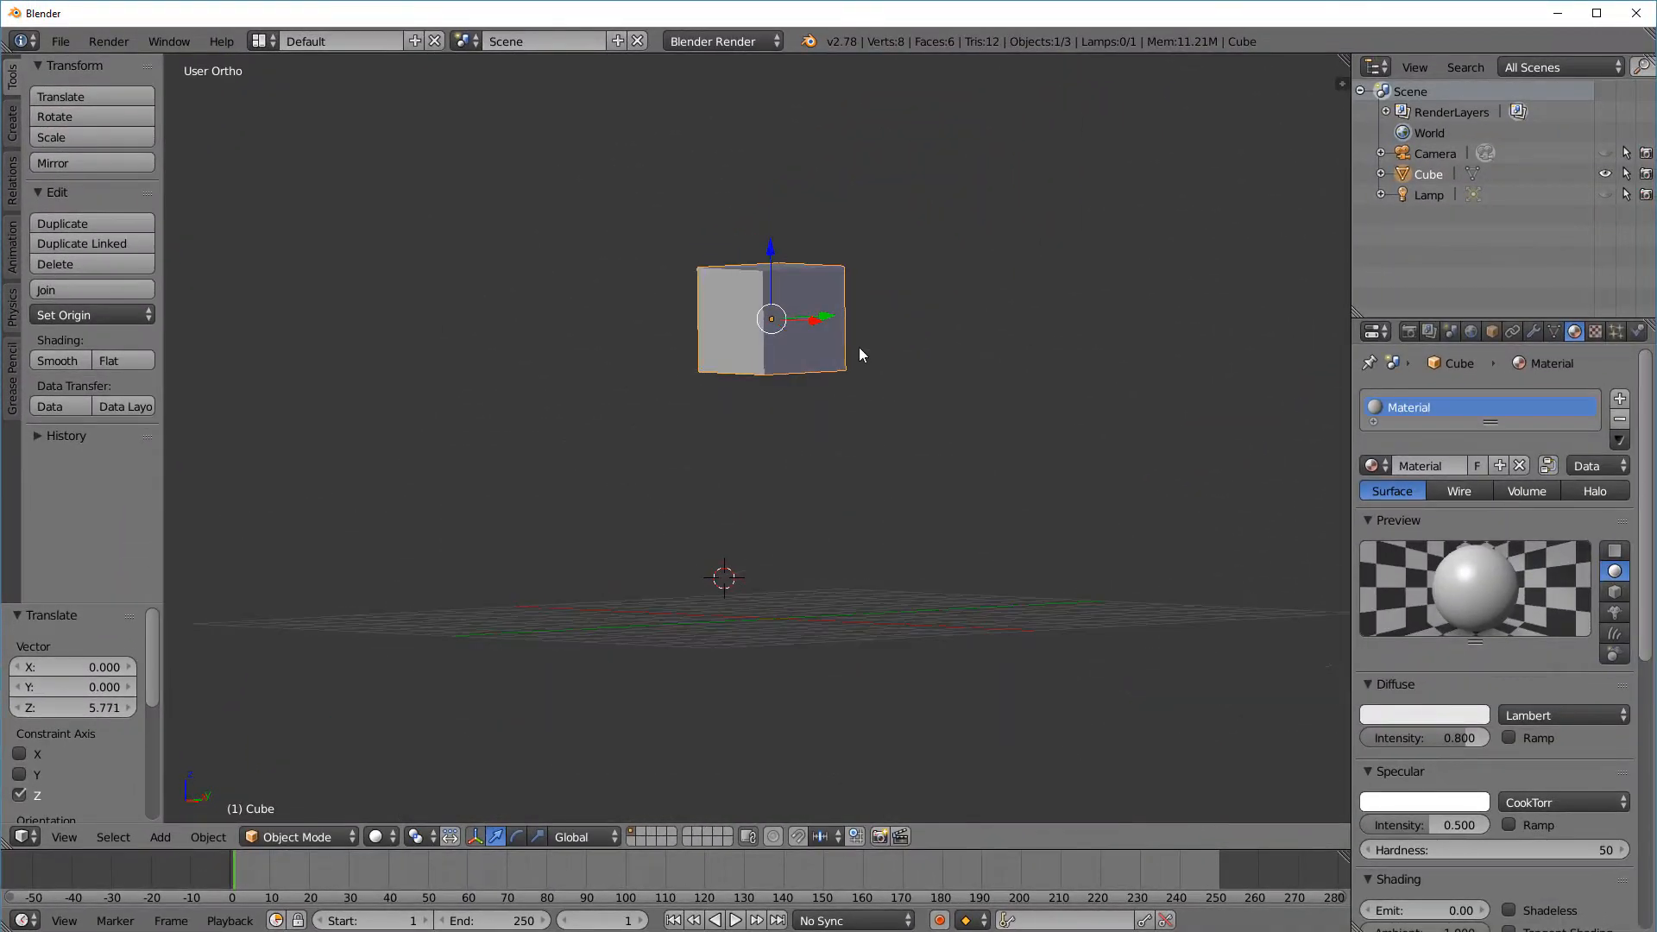
middle_click_drag(860, 349, 858, 477)
scroll(837, 386, "up", 2)
middle_click_drag(858, 477, 882, 452)
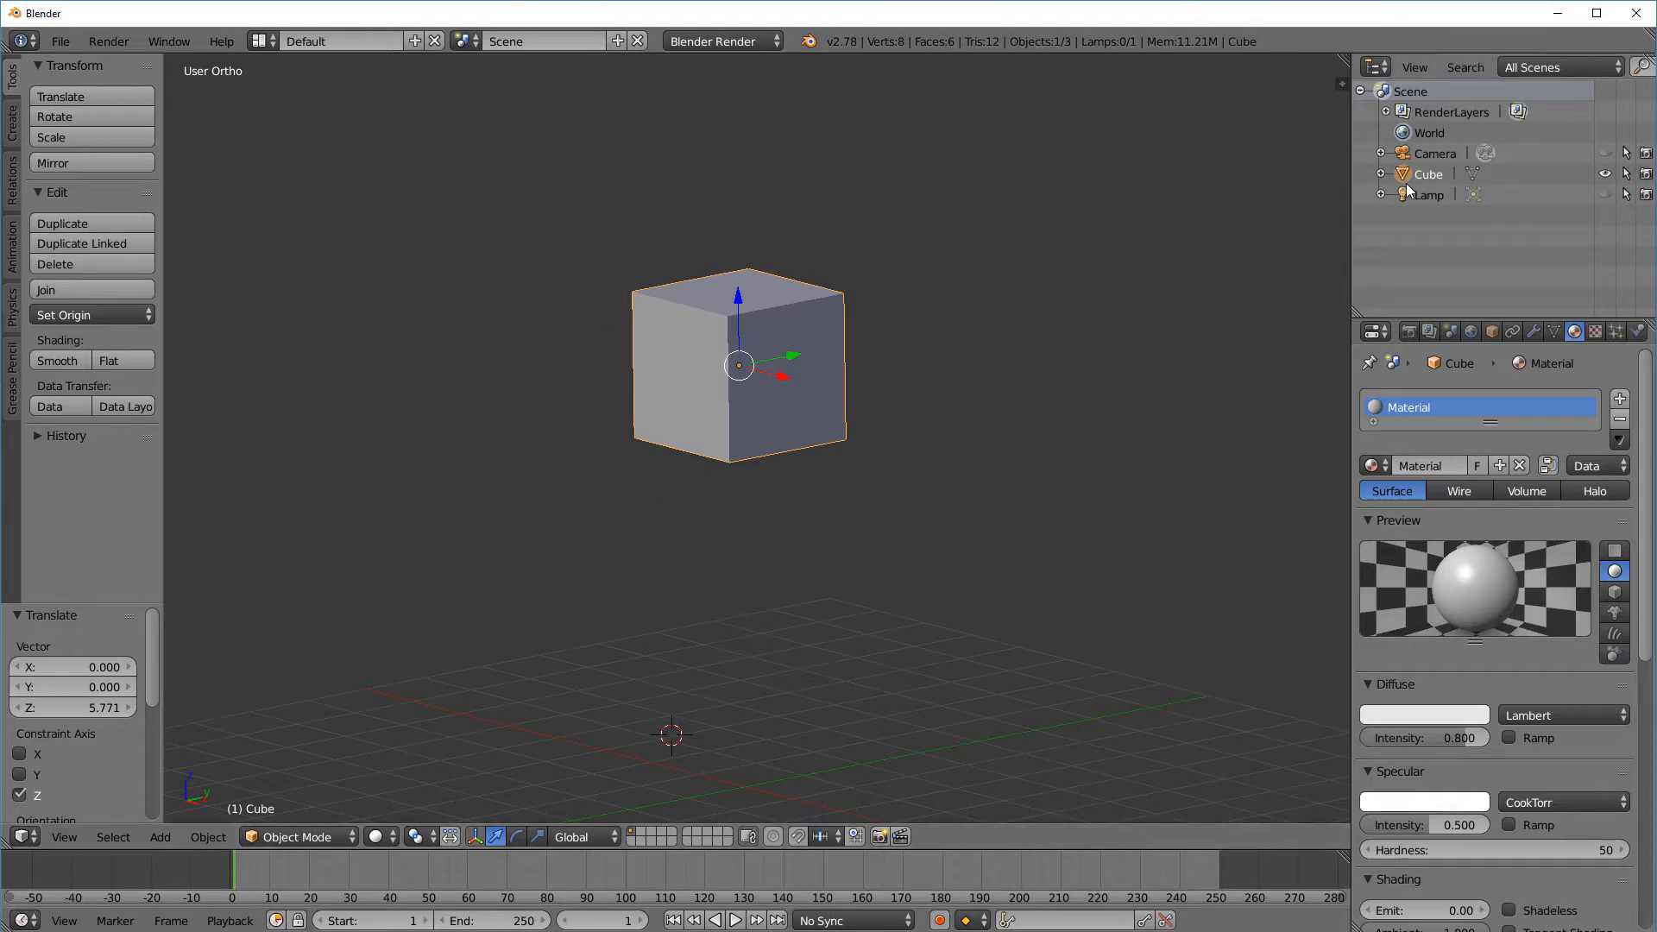
Rename the cube object as Cabeça
double_click(1428, 175)
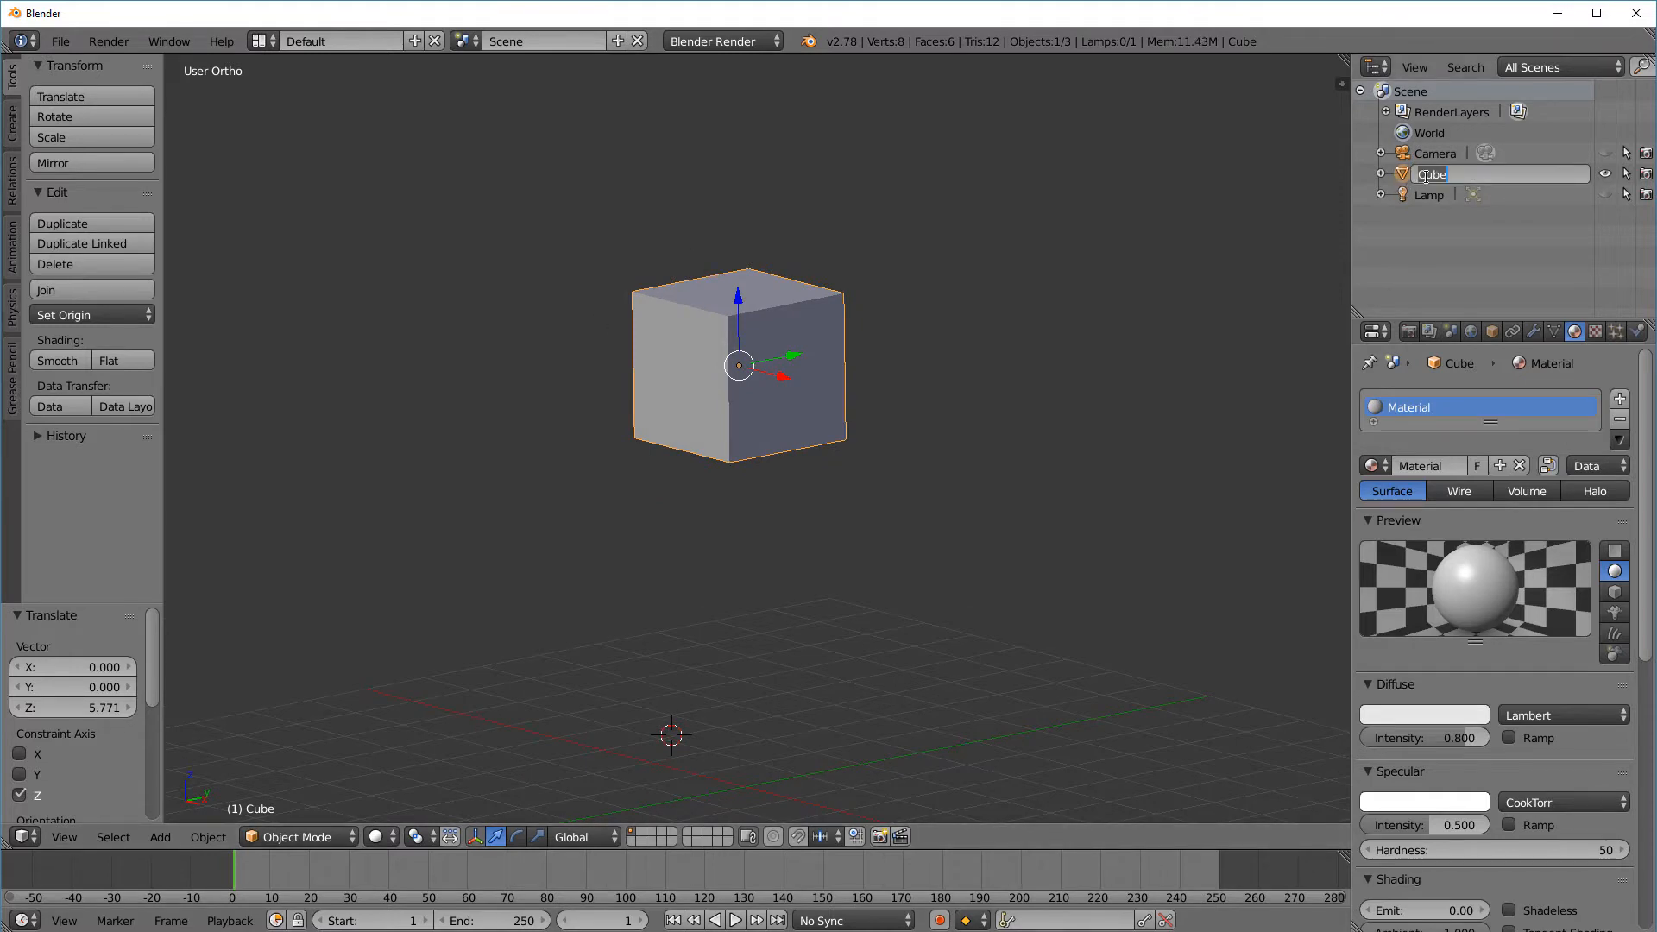
type("Cabeça")
key("Return")
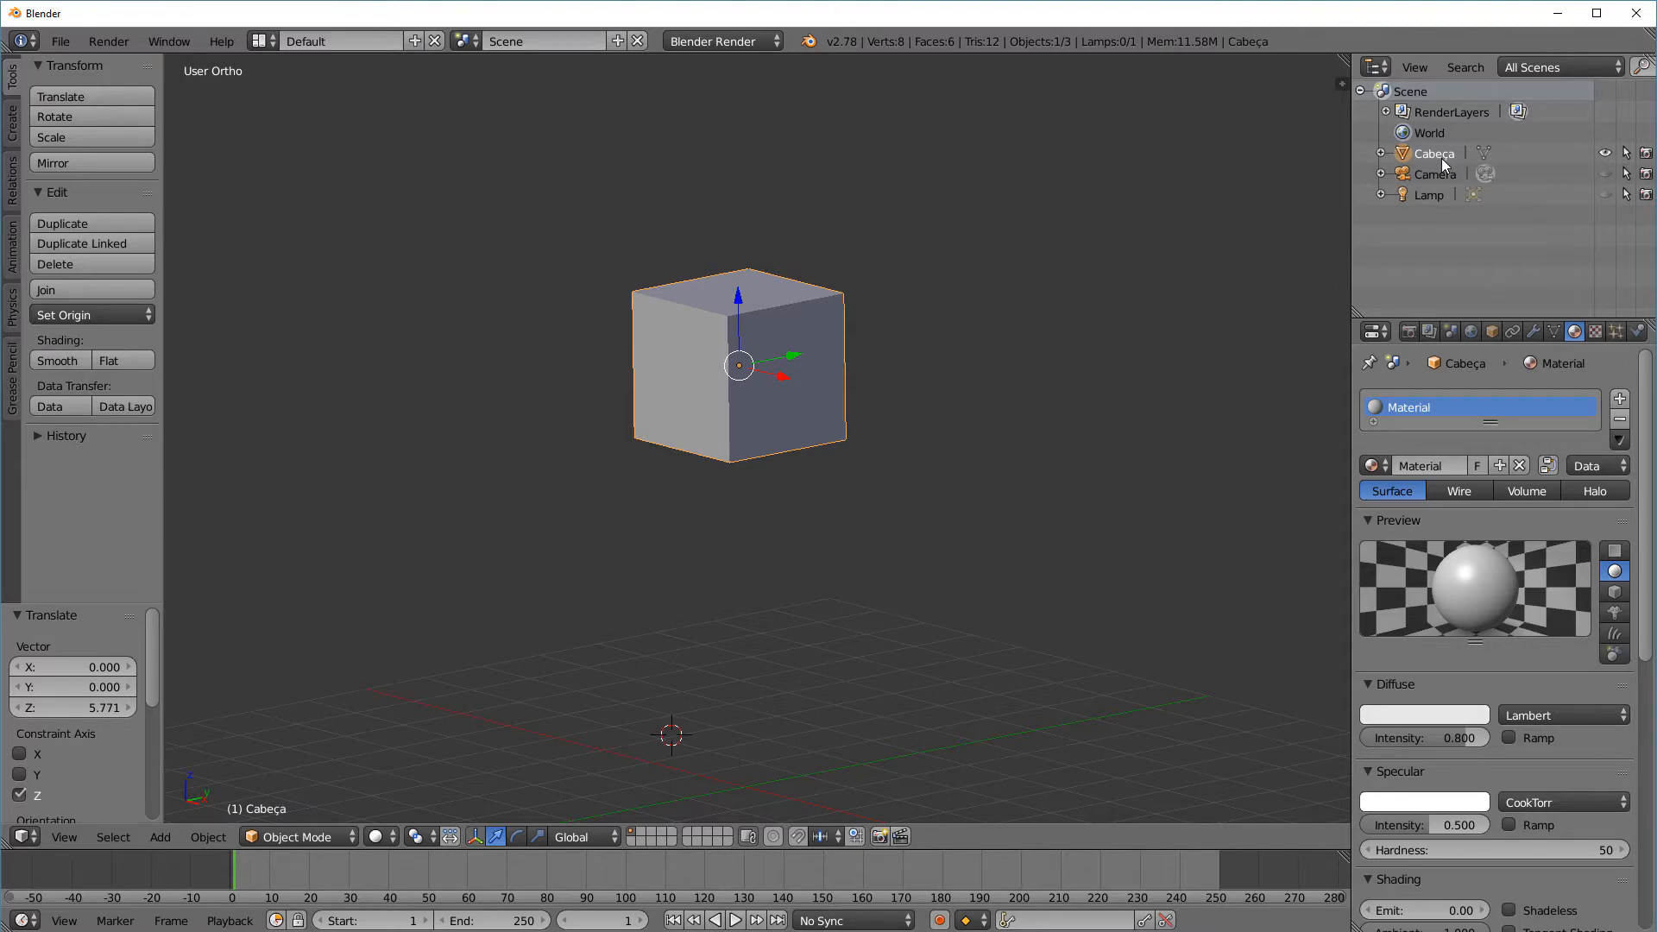
Put the Cabeça cube in Edit Mode and scale the whole mesh along Y to about 0.6
middle_click_drag(806, 406, 580, 447)
scroll(749, 423, "up", 1)
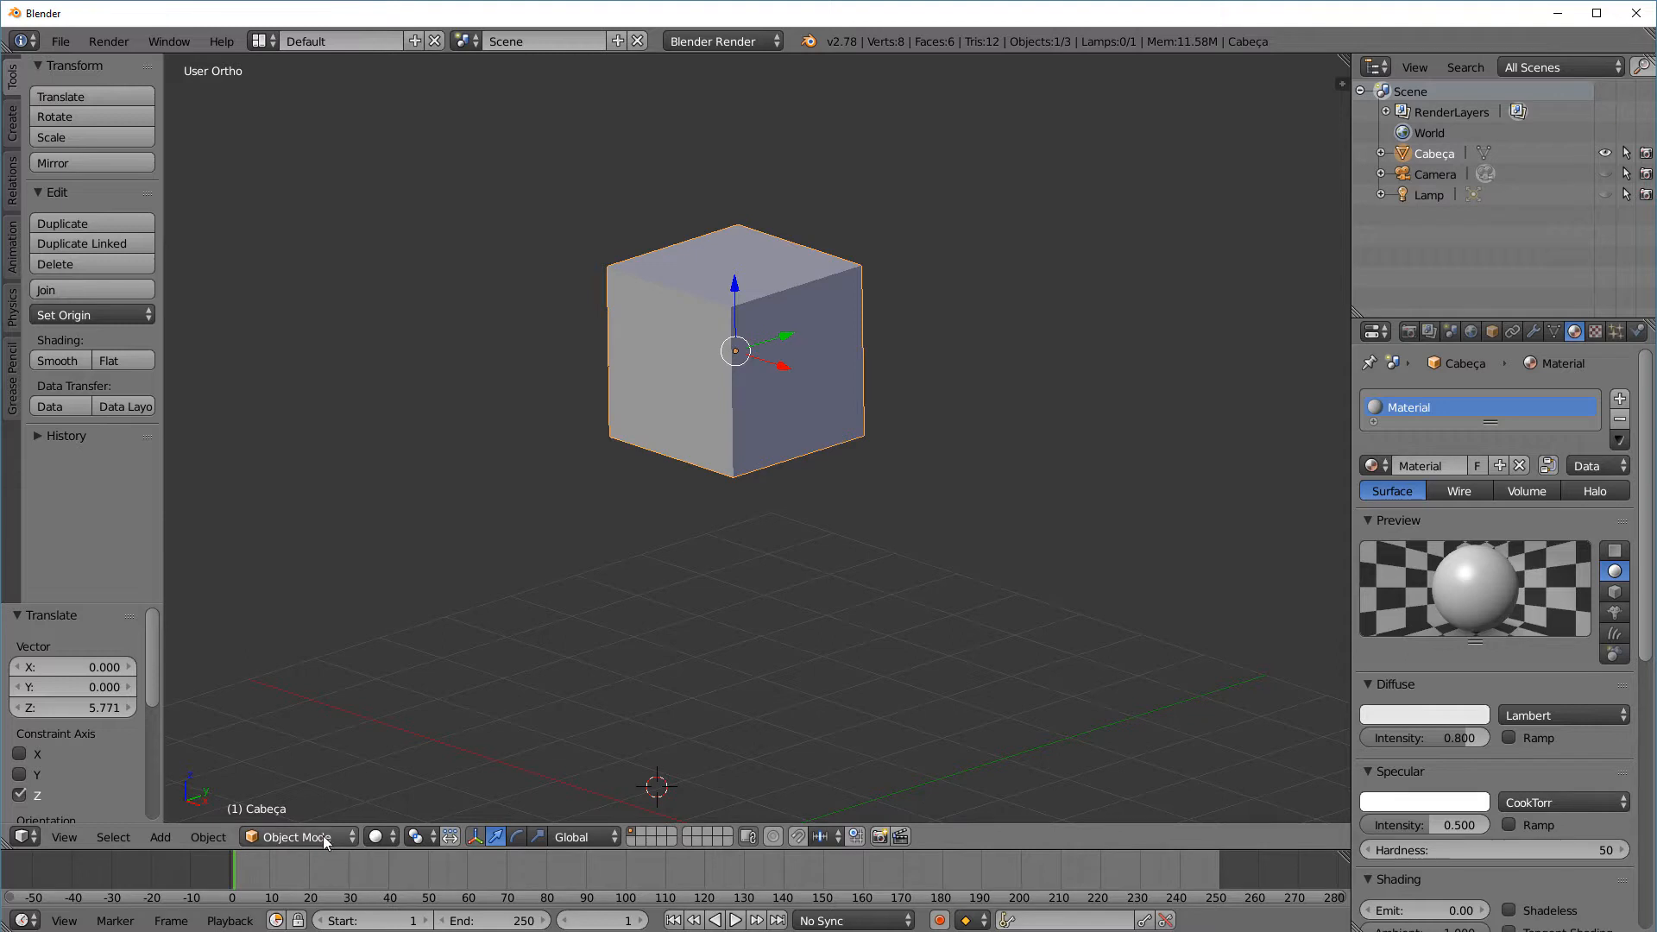
left_click(345, 837)
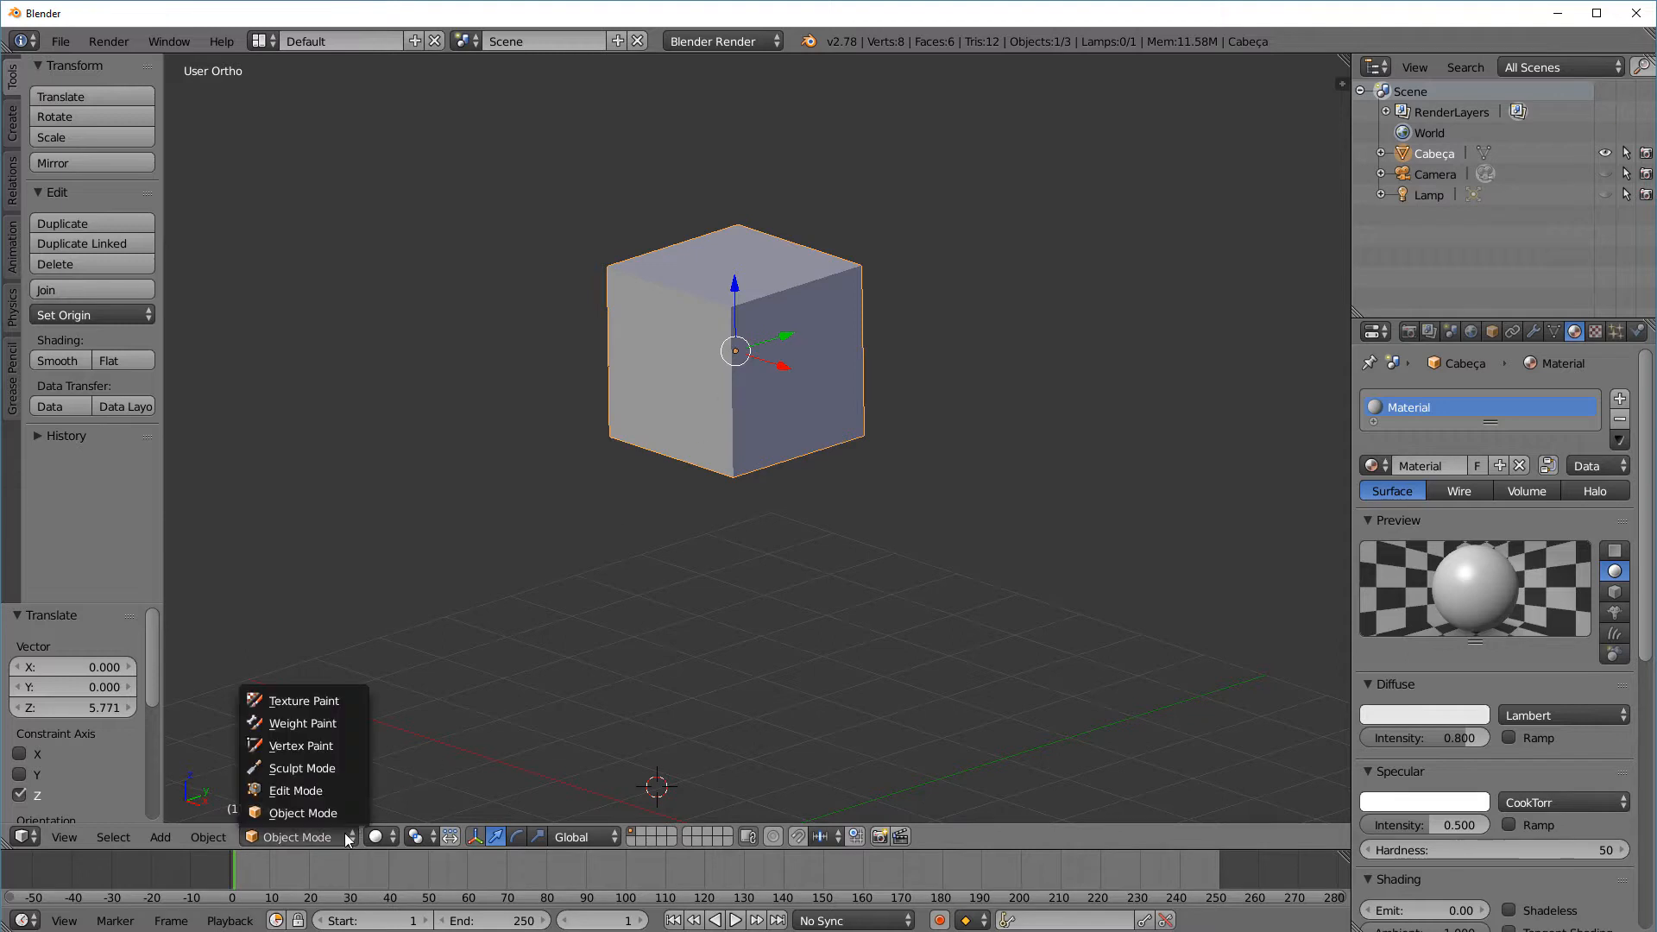
left_click(351, 789)
middle_click_drag(825, 470, 692, 554)
key("KP_1")
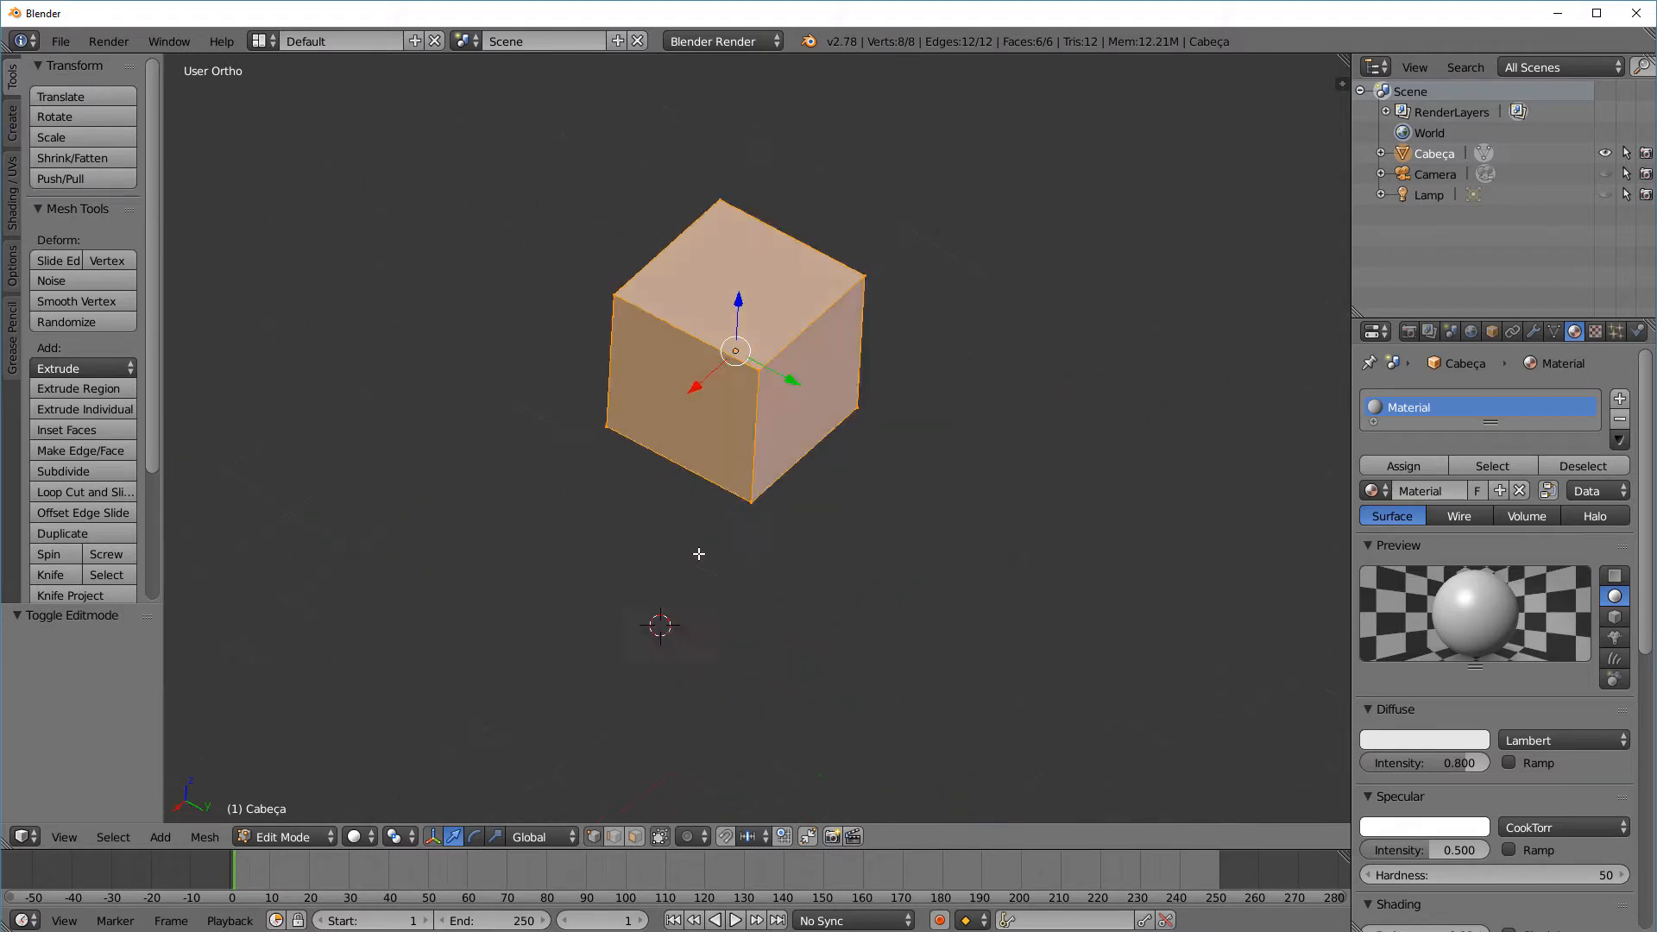
middle_click_drag(826, 451, 774, 488)
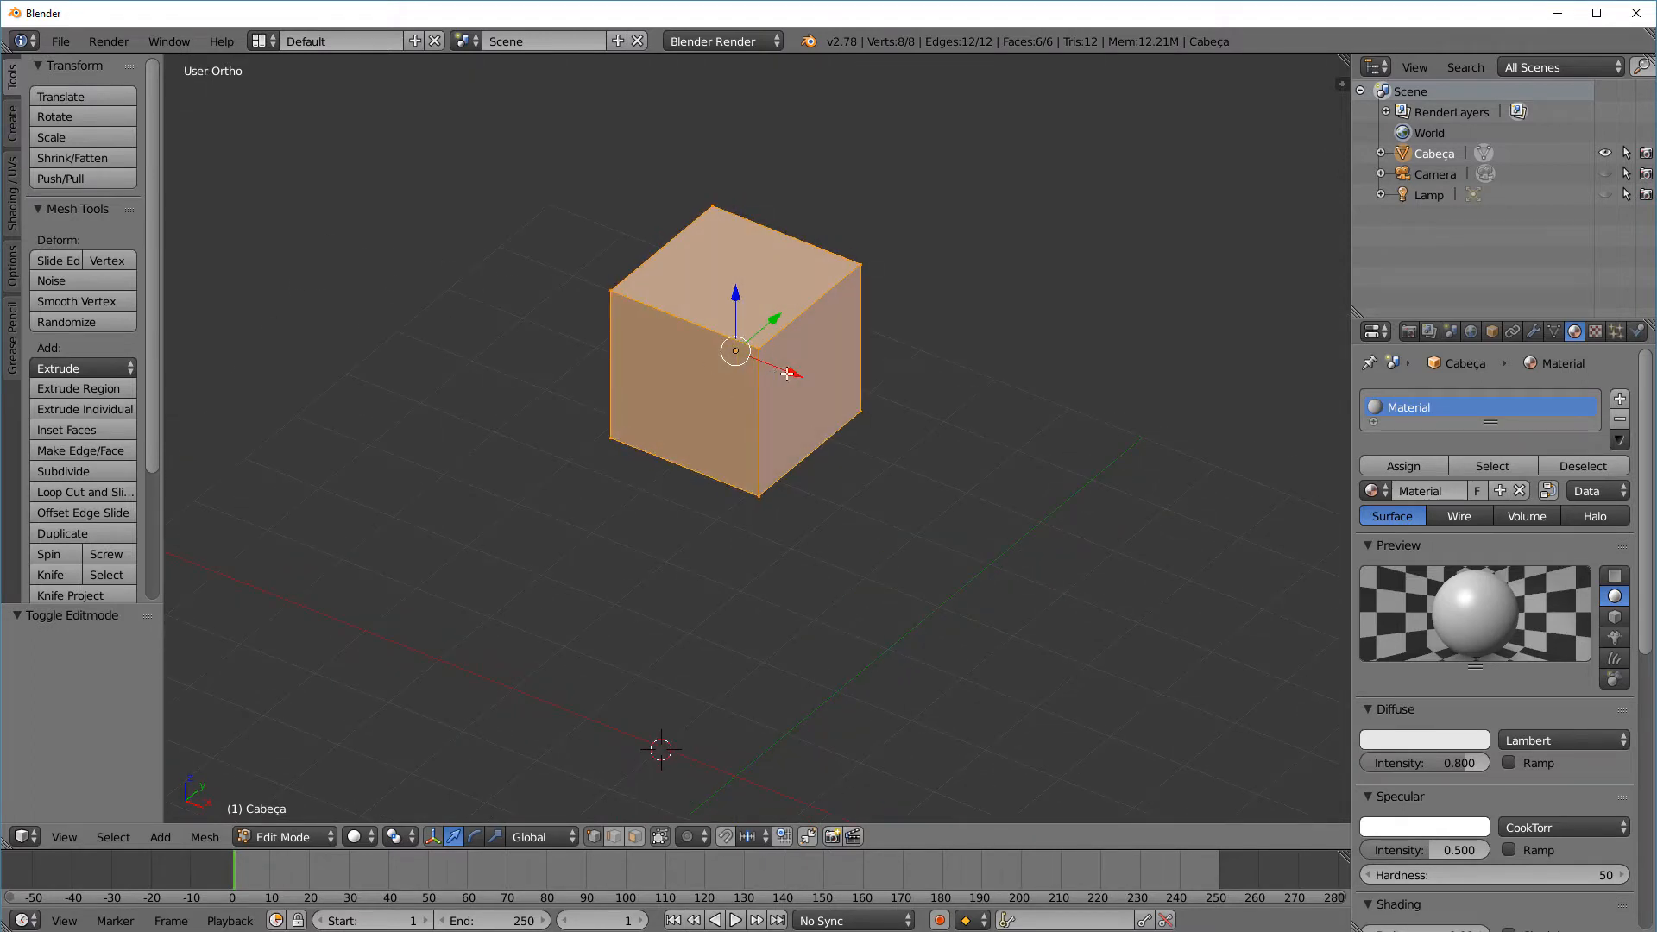
key("s")
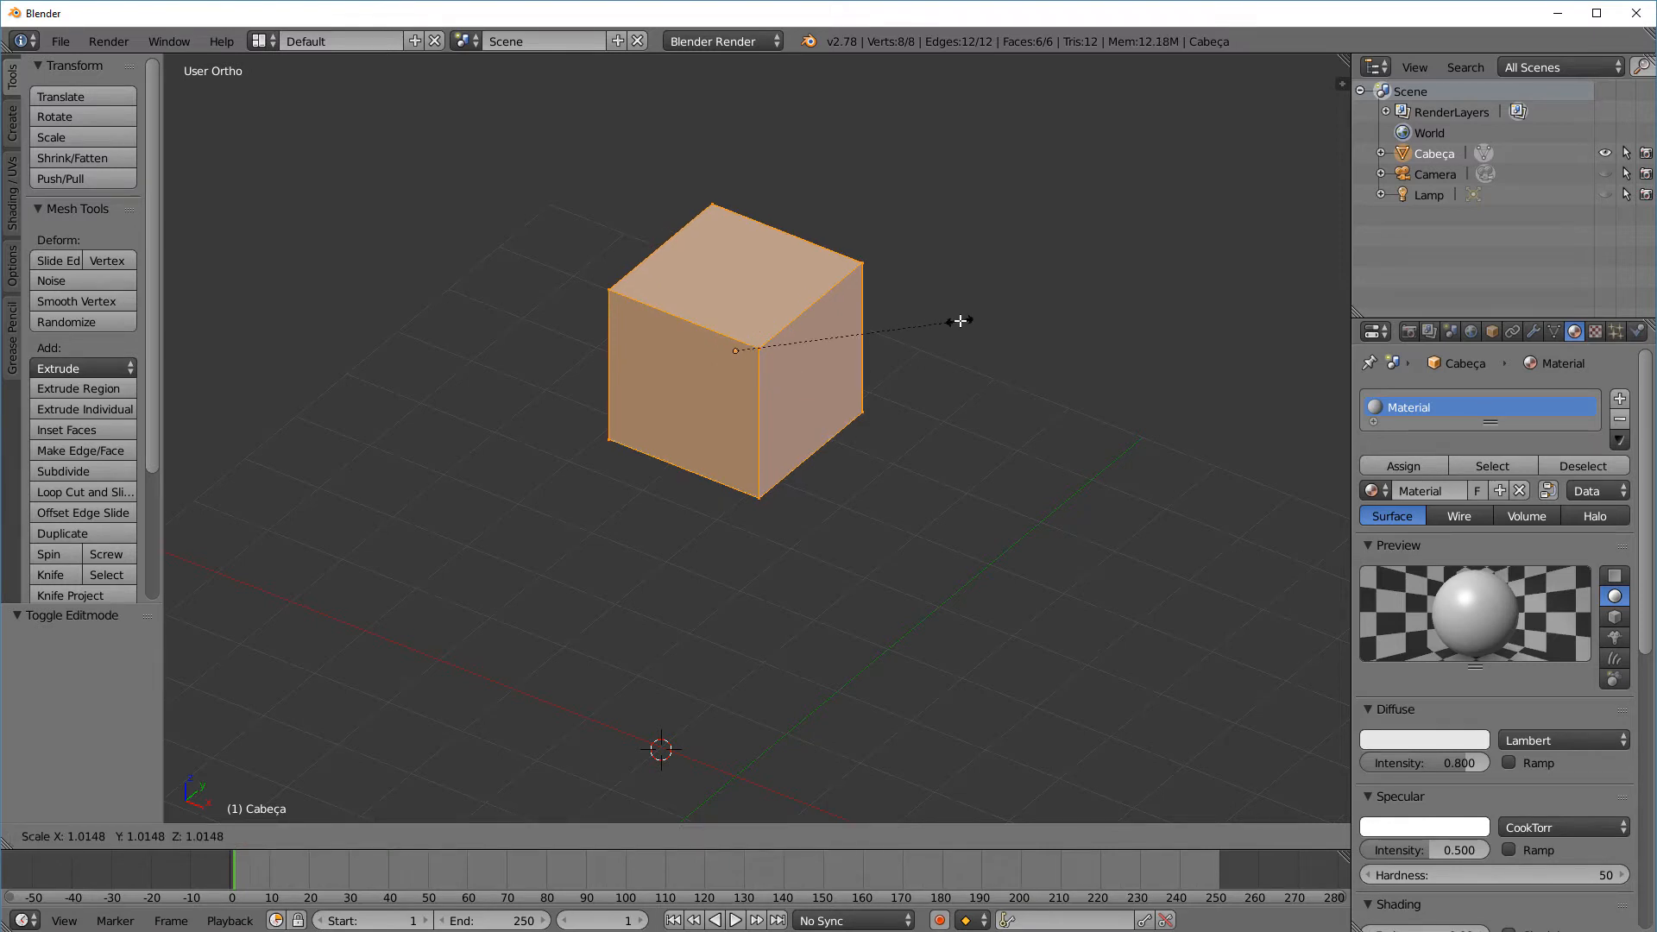
key("y")
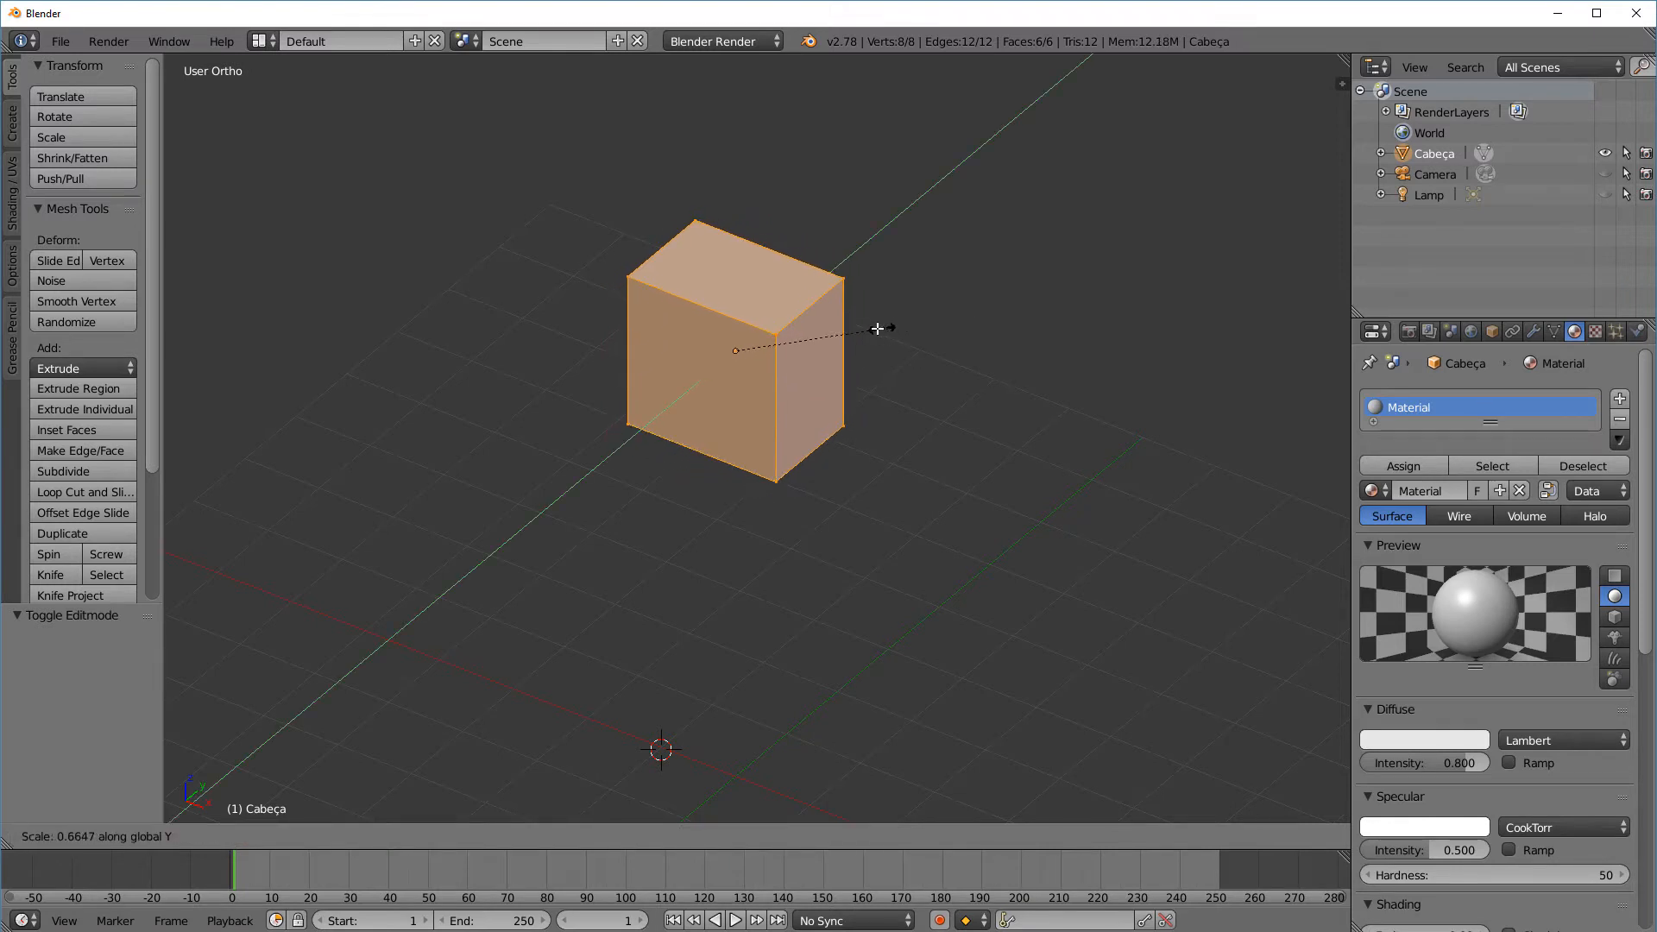
left_click(870, 364)
key("KP_1")
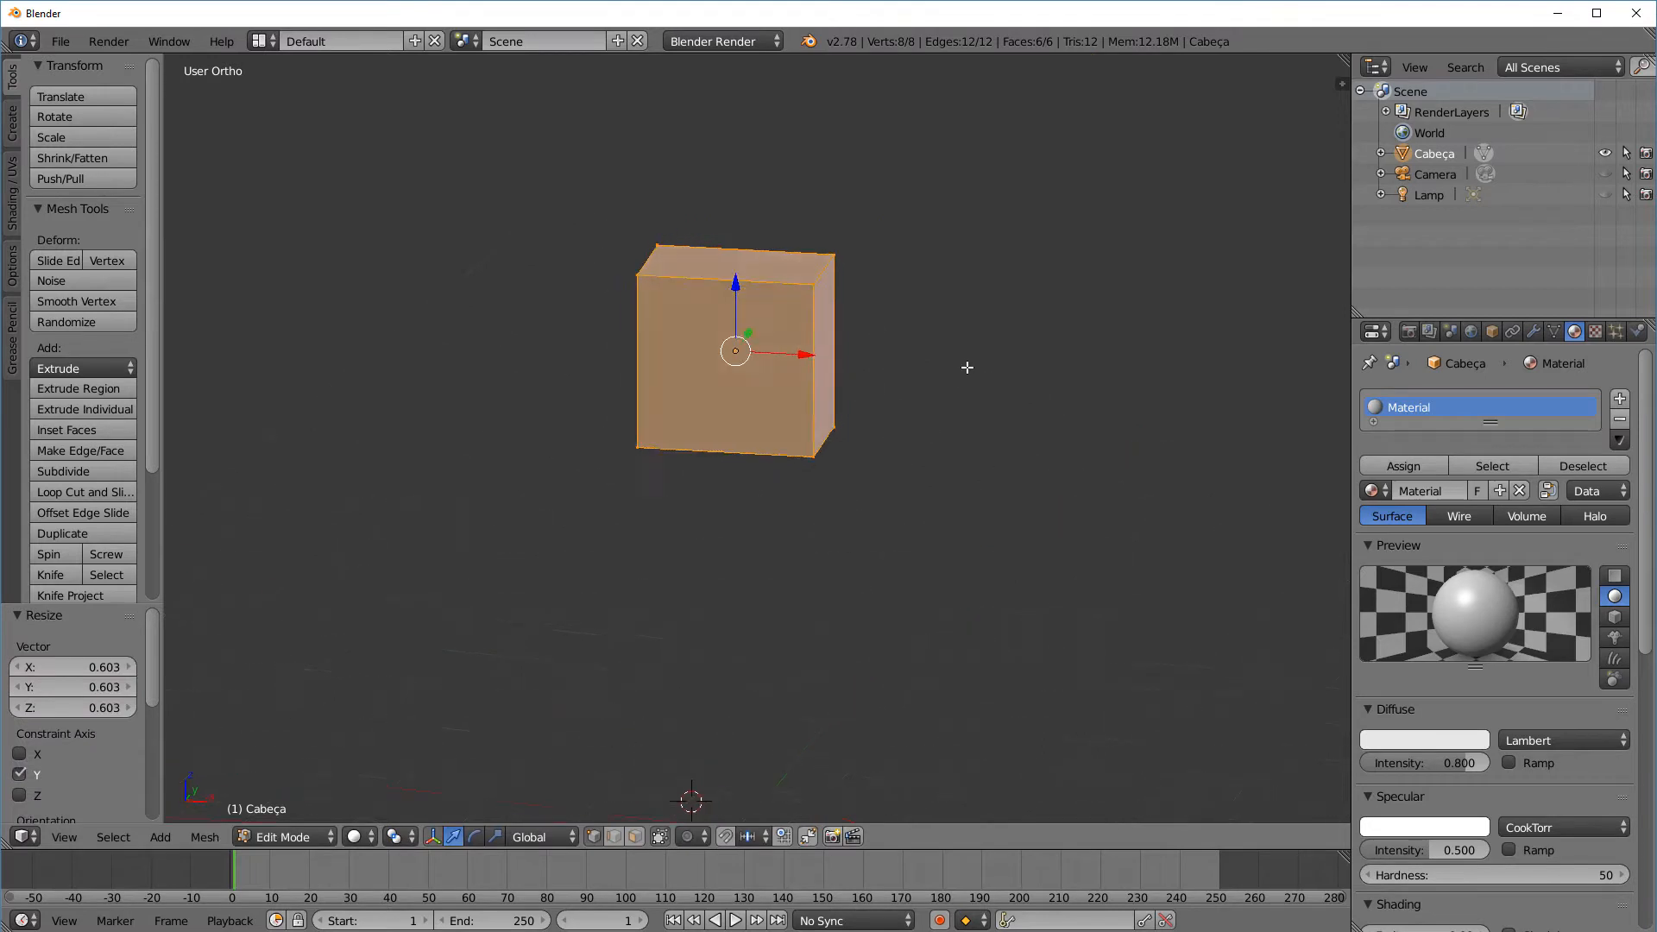
Select only the top face of the block in face selection mode and scale it uniformly to about 0.8
middle_click_drag(869, 356, 784, 335)
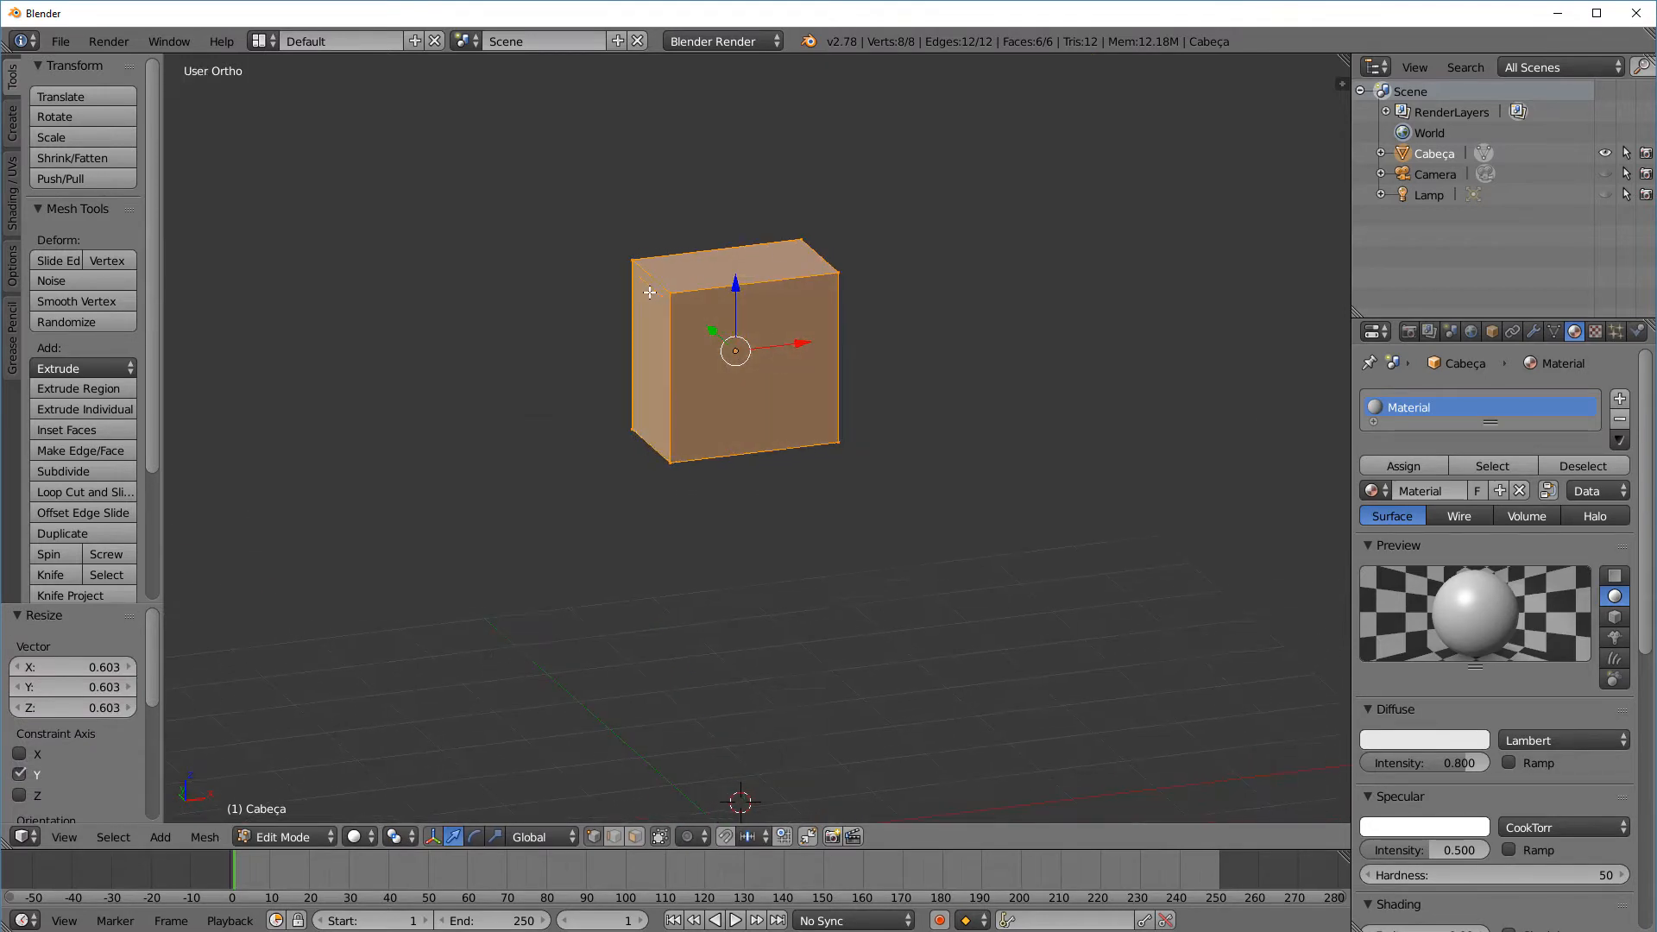
left_click(635, 837)
left_click(740, 272)
key("a")
right_click(740, 263)
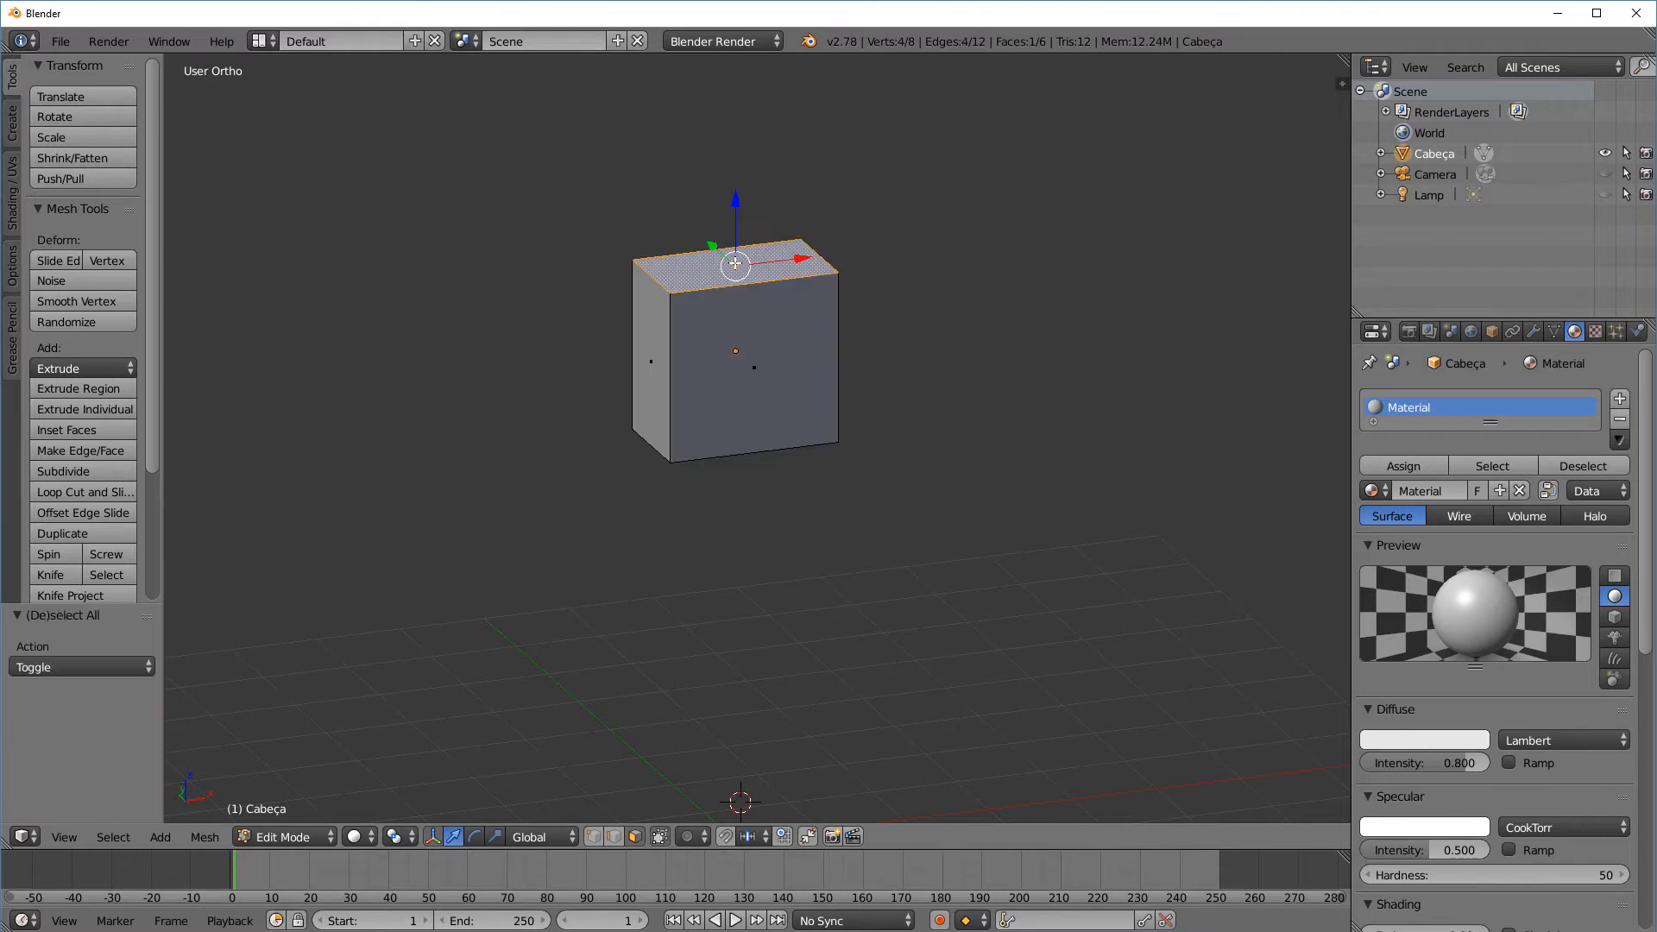
key("a")
key("a")
scroll(728, 270, "up", 2)
right_click(733, 186)
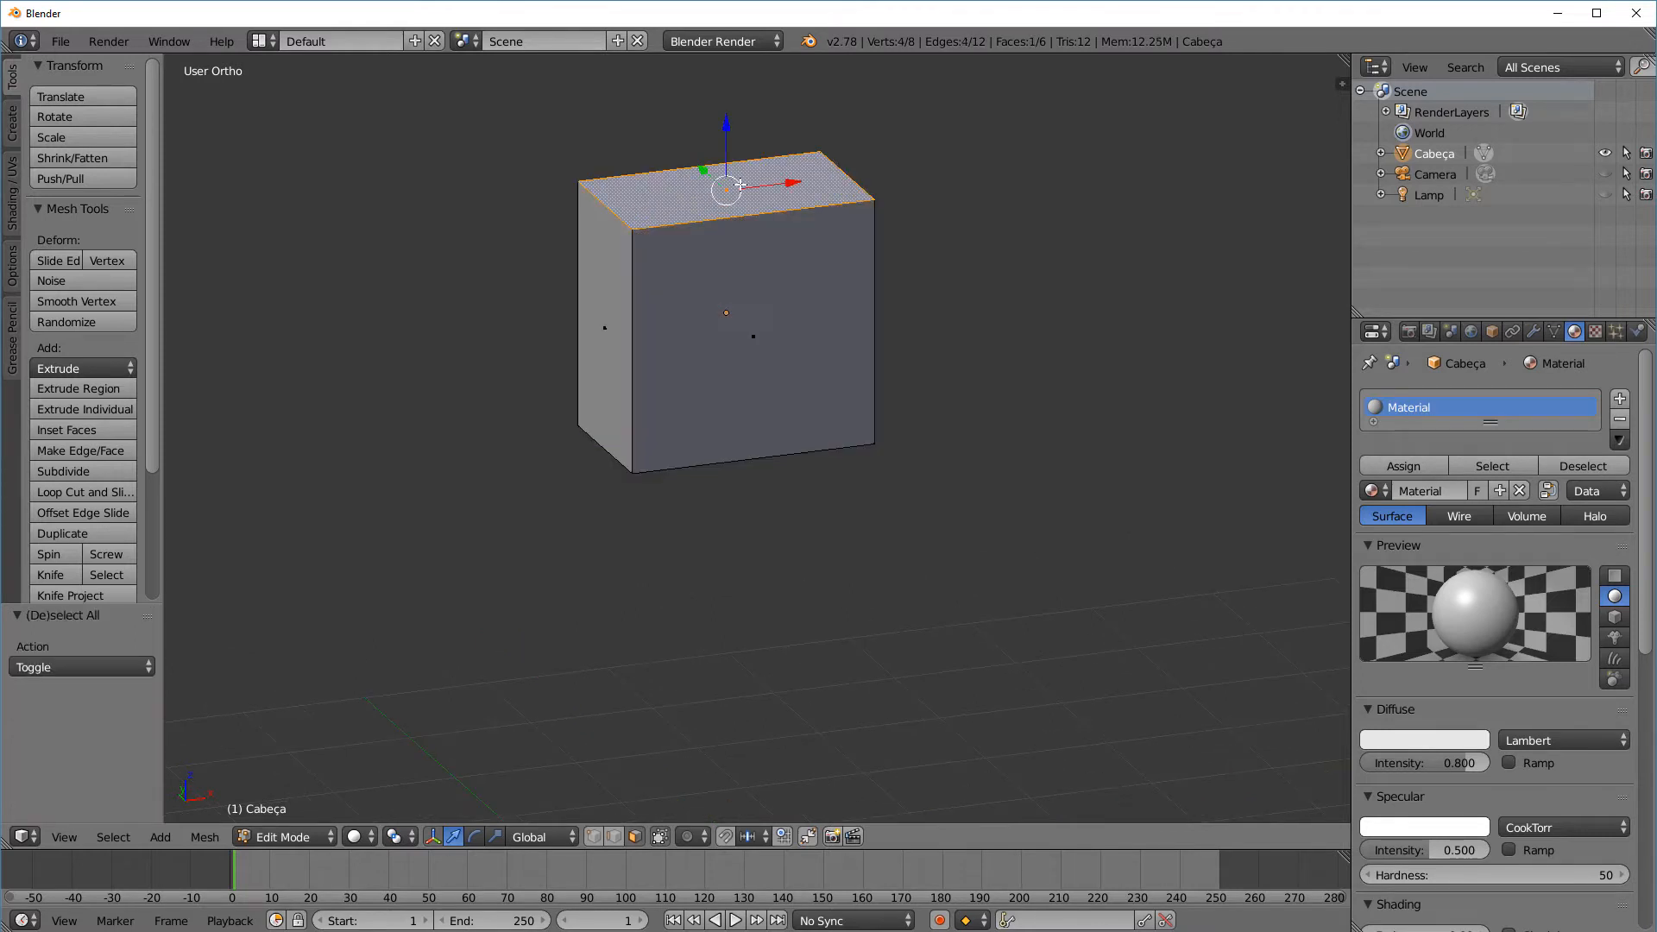
middle_click_drag(866, 231, 893, 263, "shift")
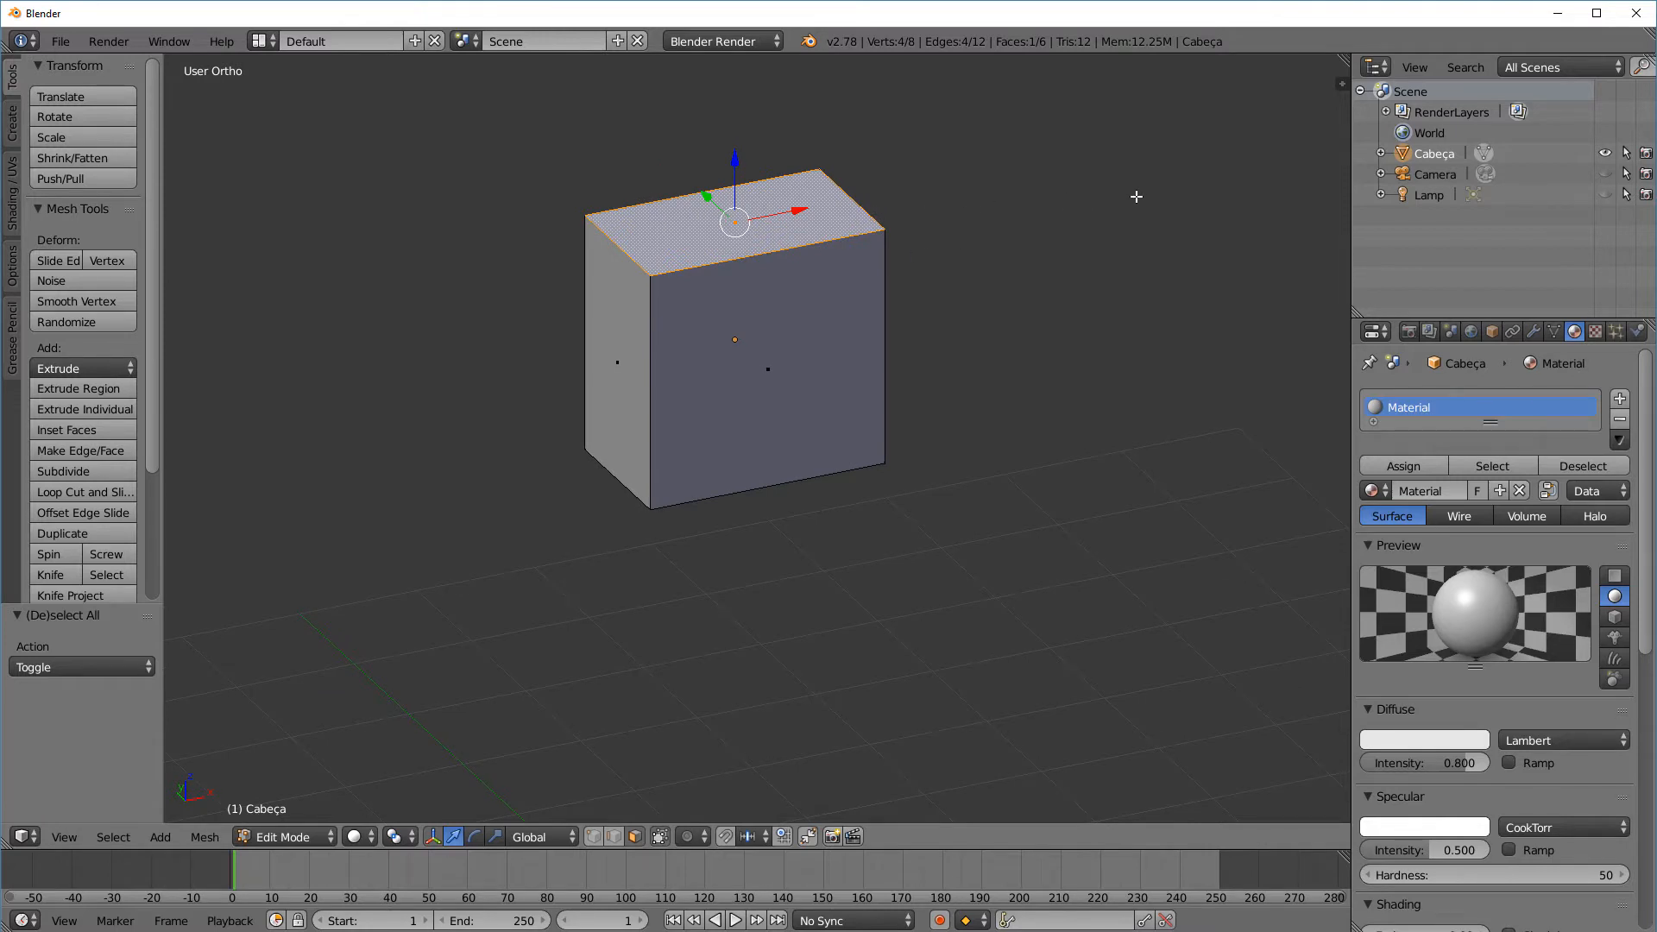
key("s")
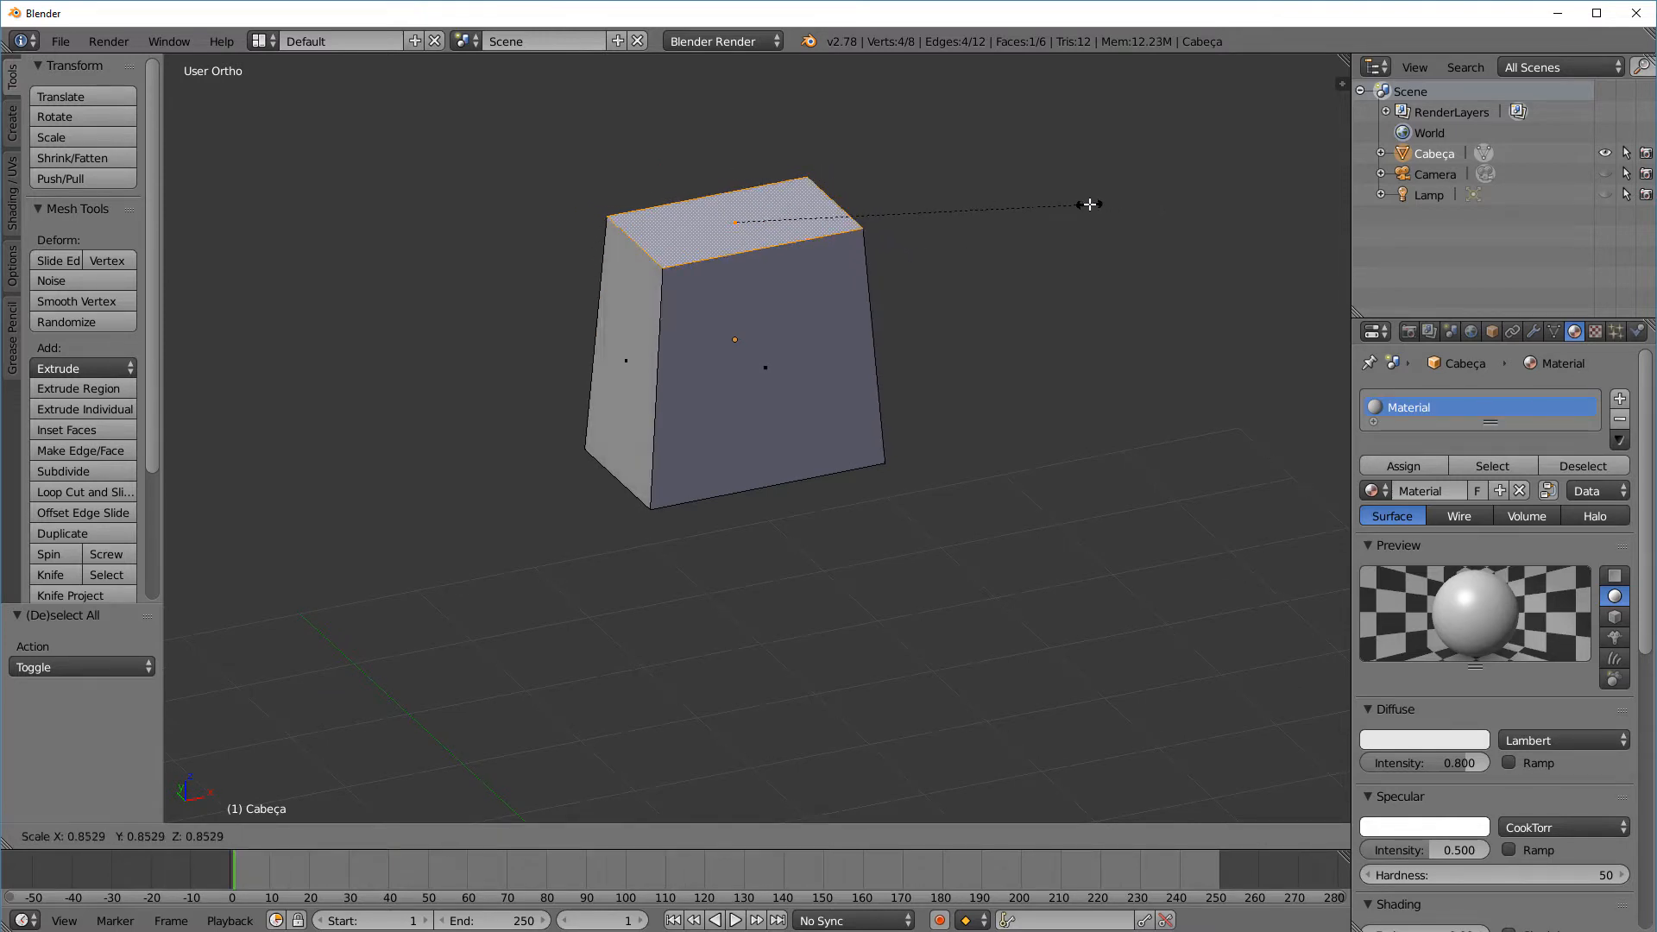
left_click(1073, 204)
Return to Object Mode and add a Subdivision Surface modifier to the tapered head block
middle_click_drag(1073, 204, 930, 383)
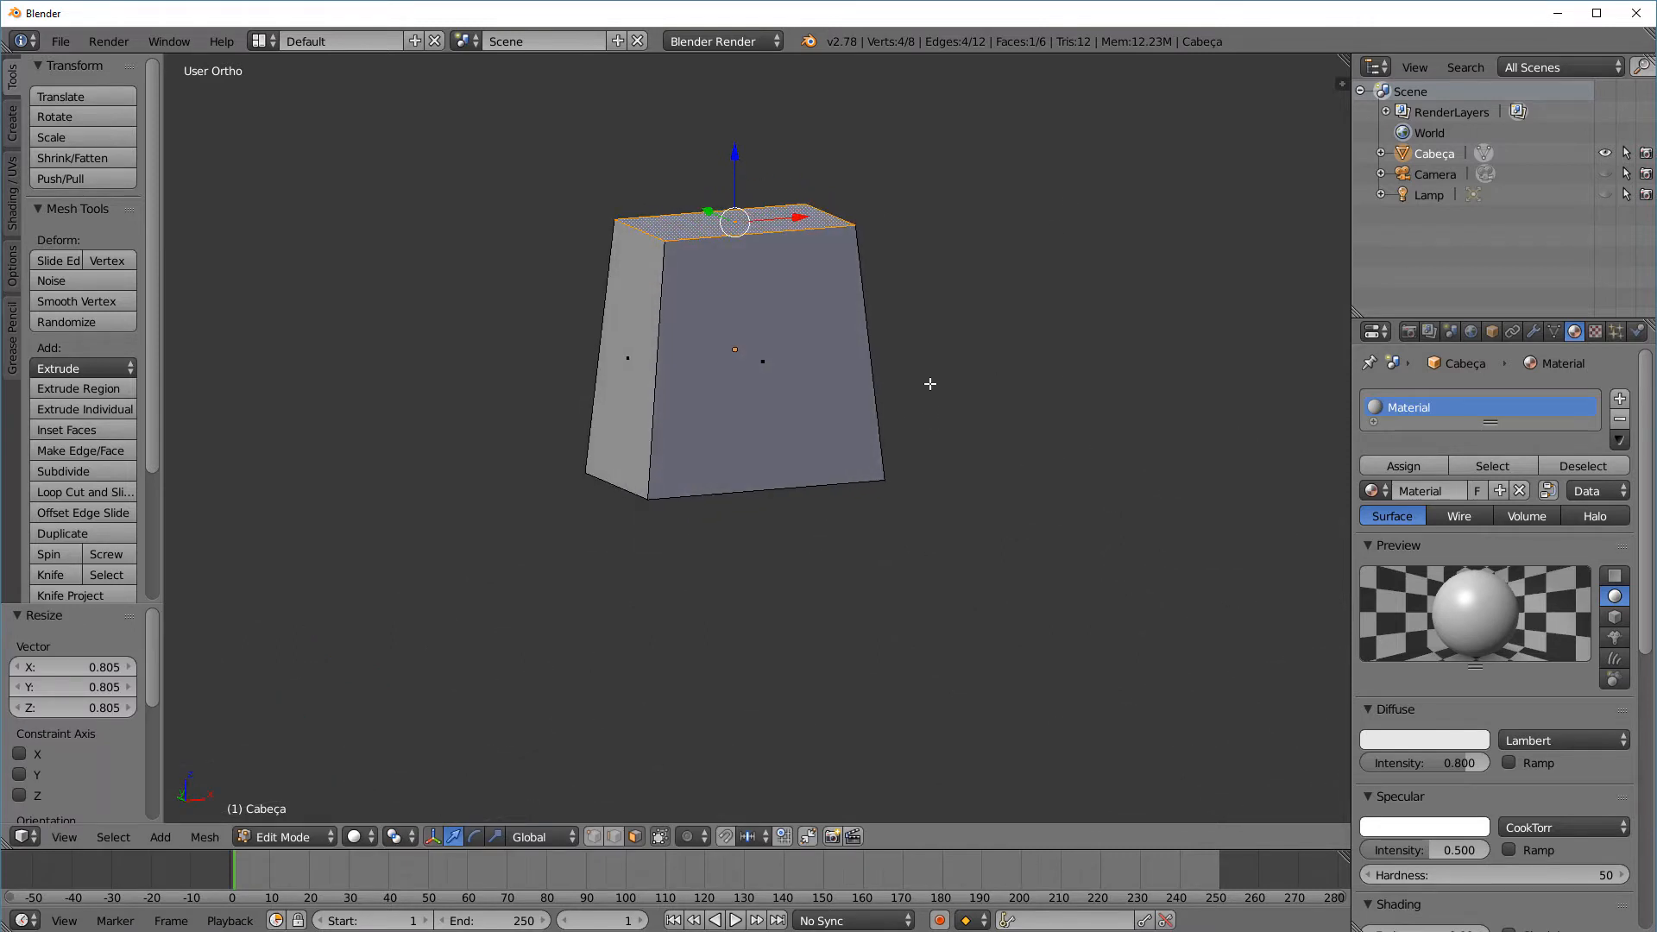
middle_click_drag(676, 692, 575, 709)
left_click(319, 843)
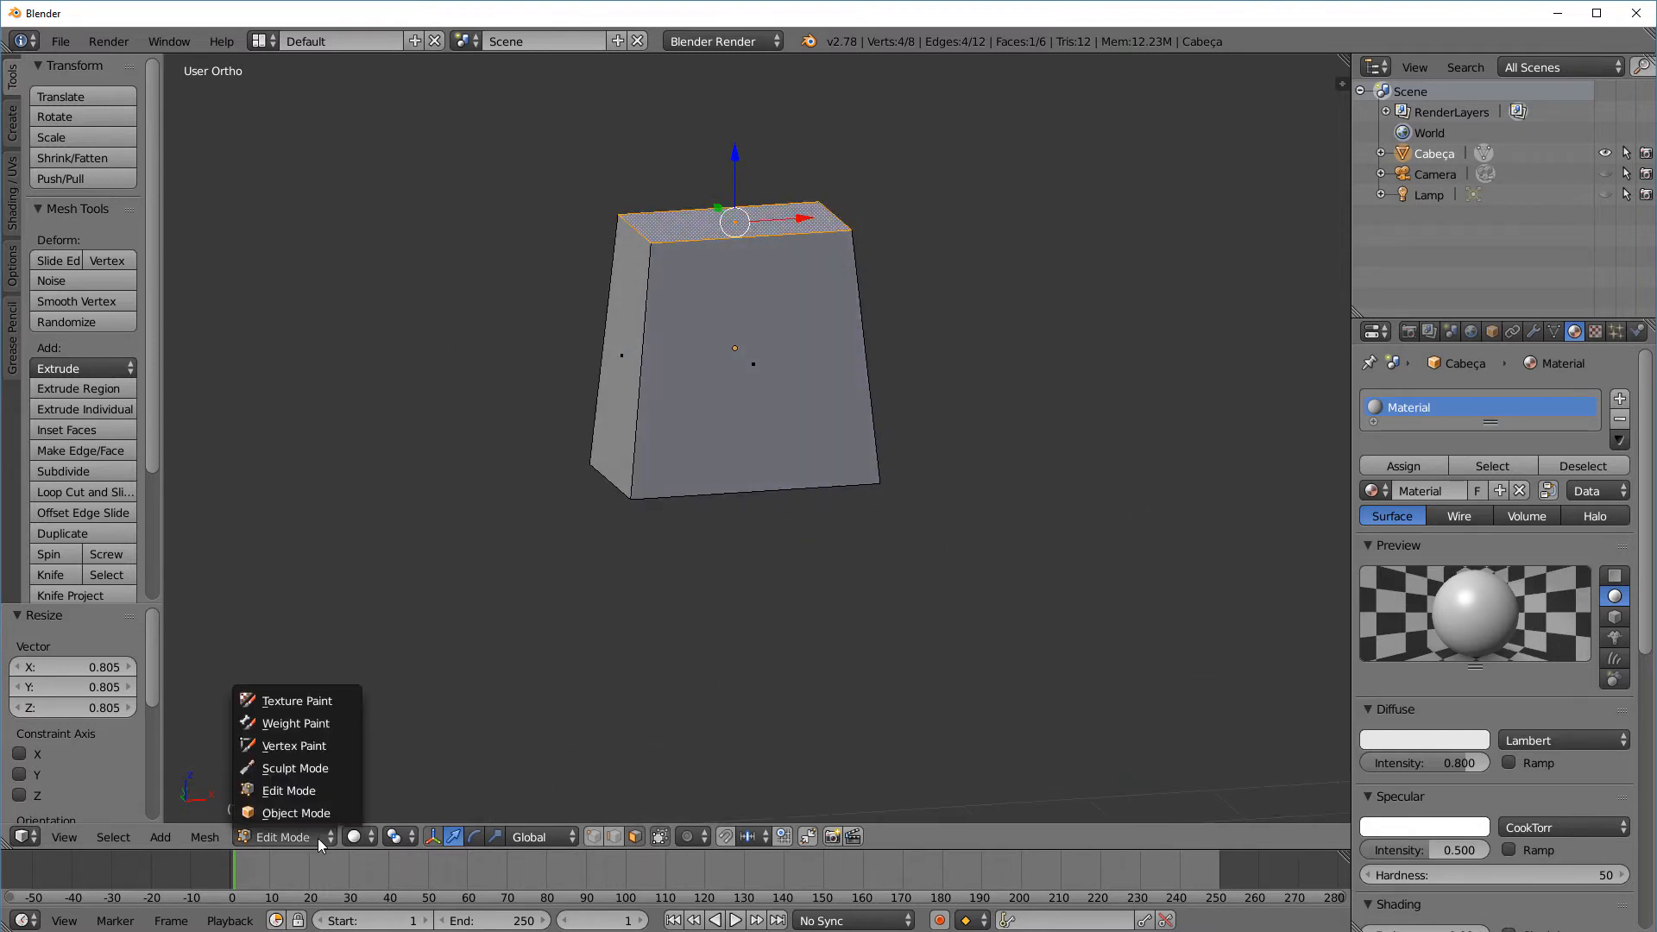
left_click(316, 809)
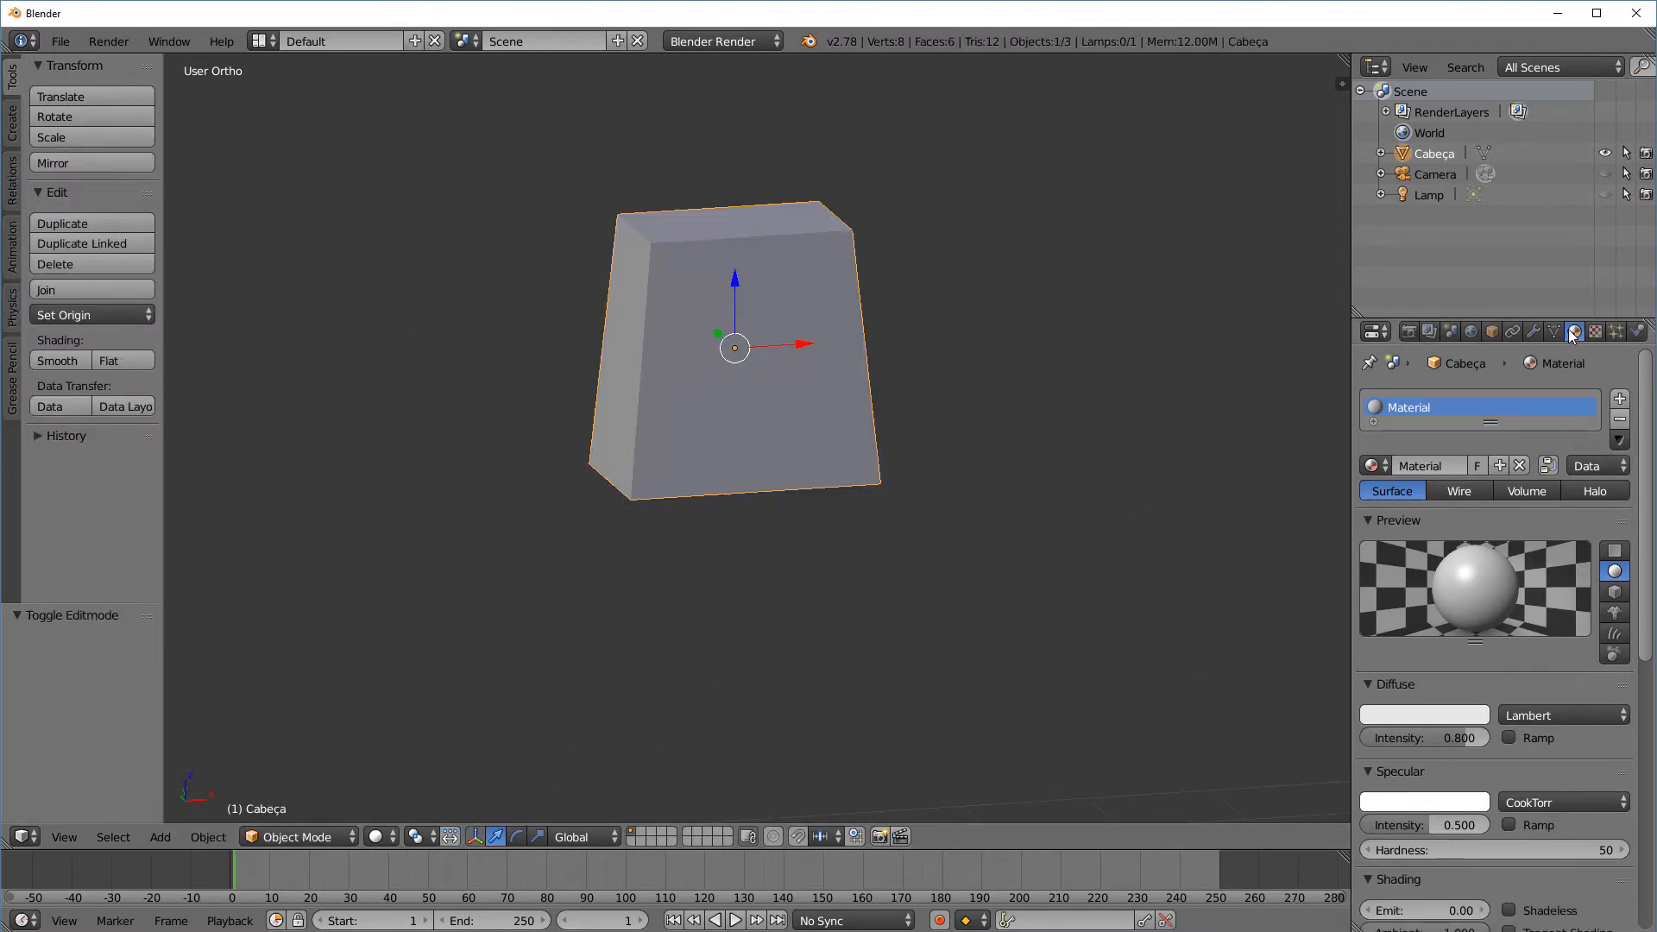
left_click(1533, 331)
left_click(1566, 341)
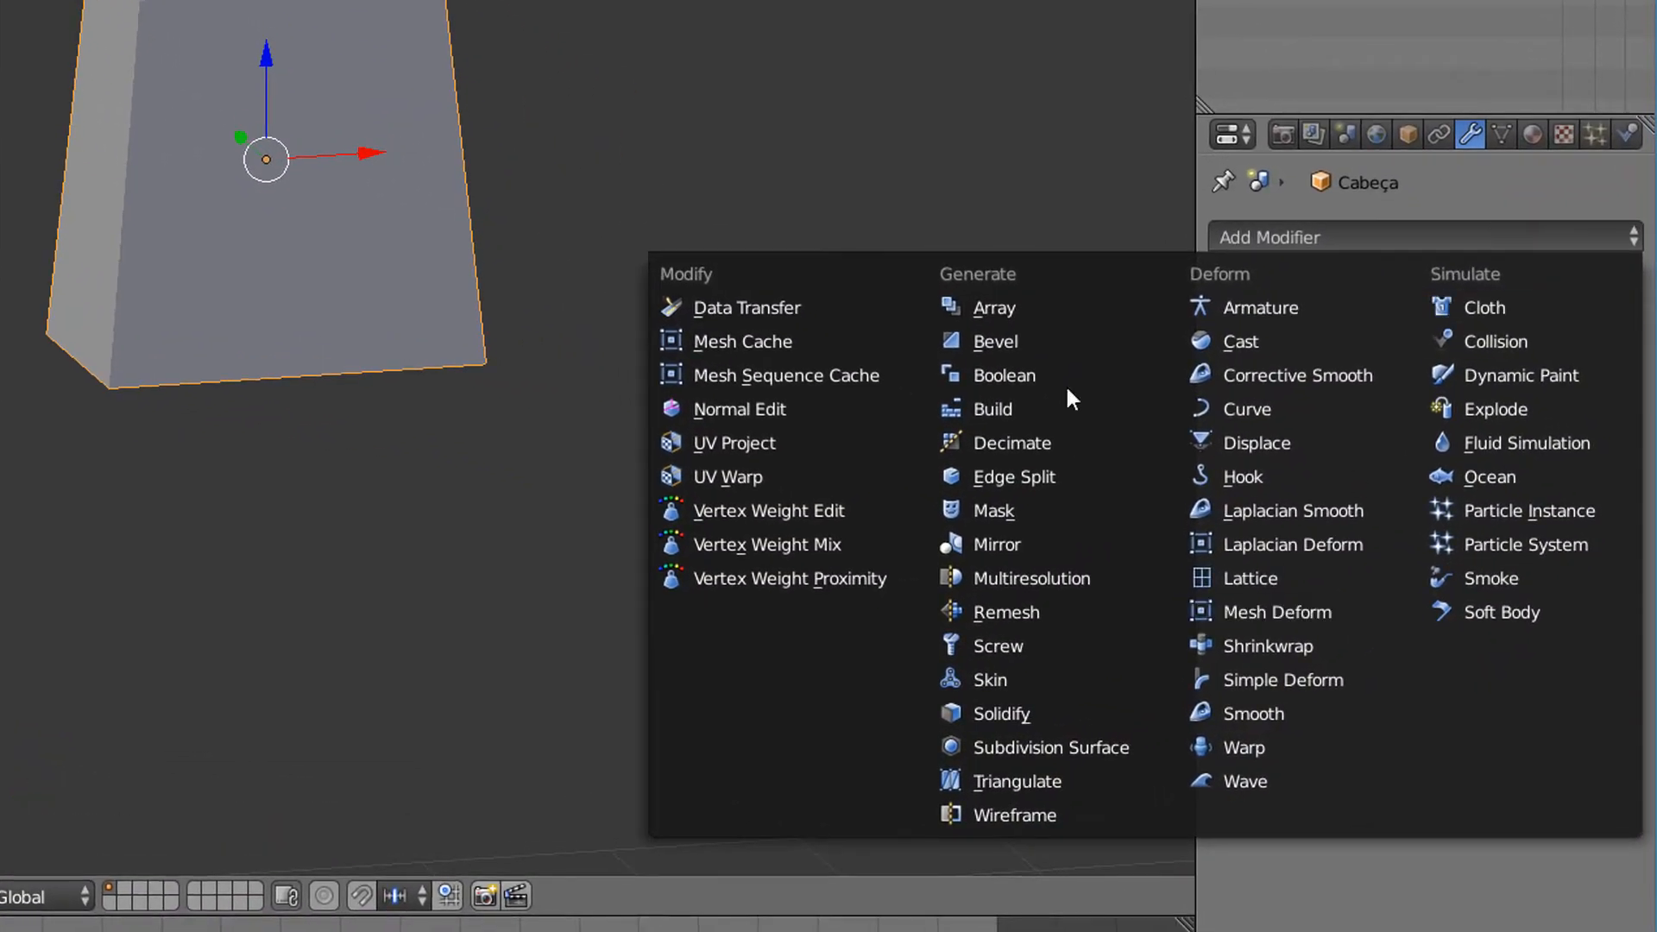
left_click(1086, 746)
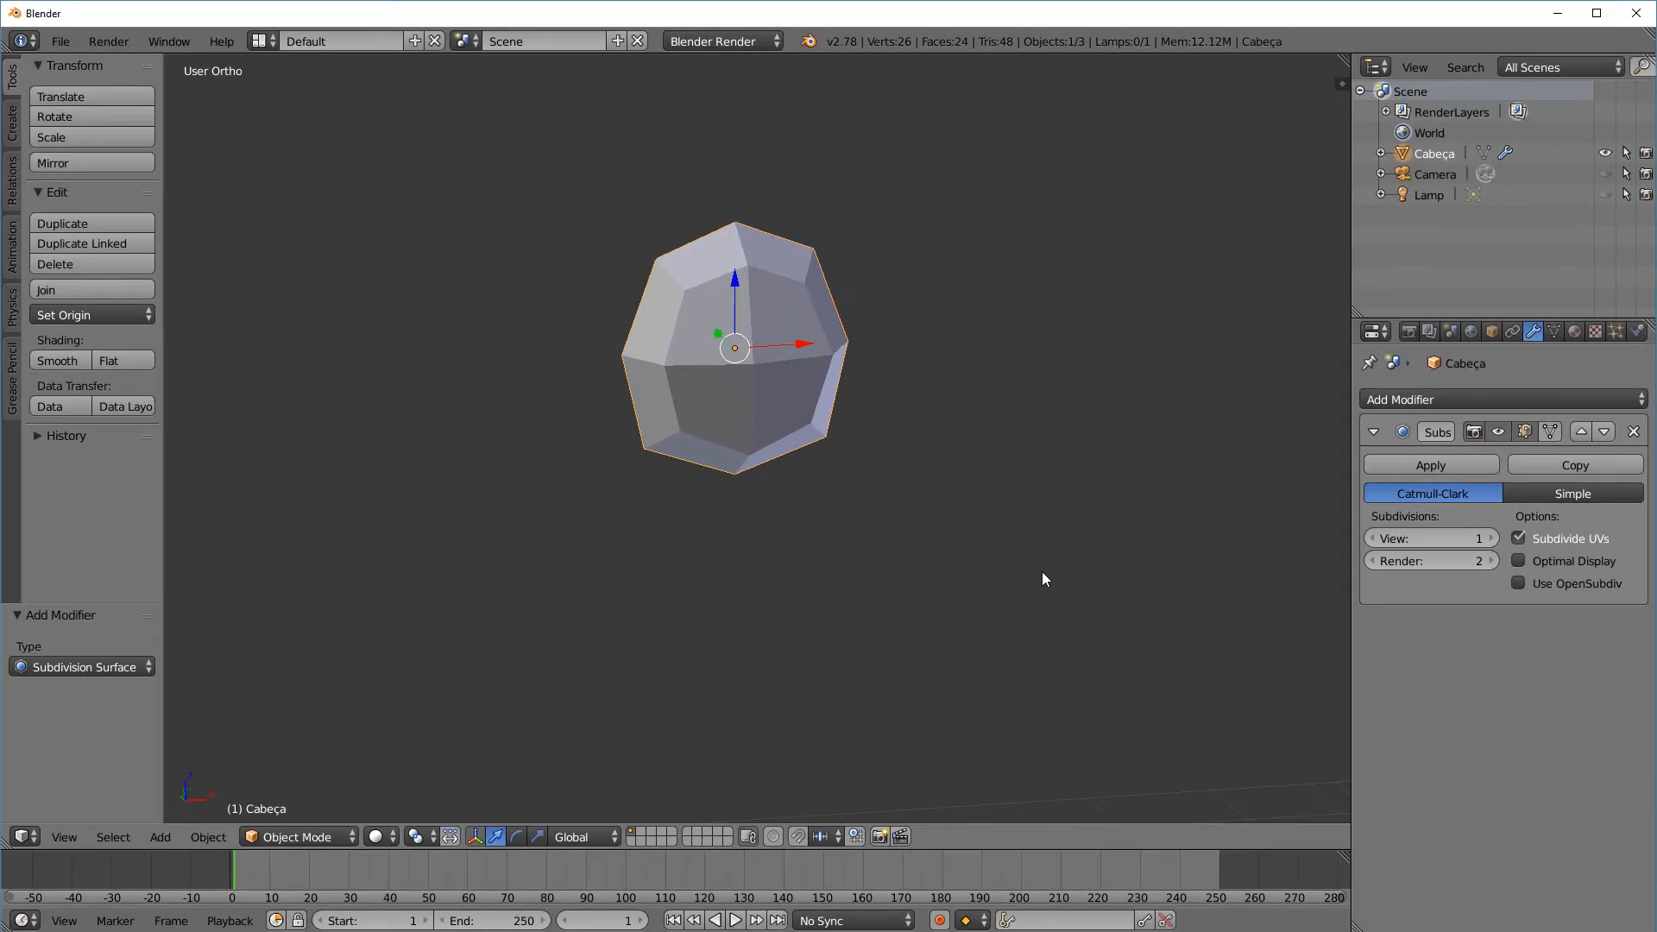
Set the Subdivision Surface modifier's View subdivisions to 3 and check the rounded head from several angles
left_click(1491, 538)
left_click(1491, 538)
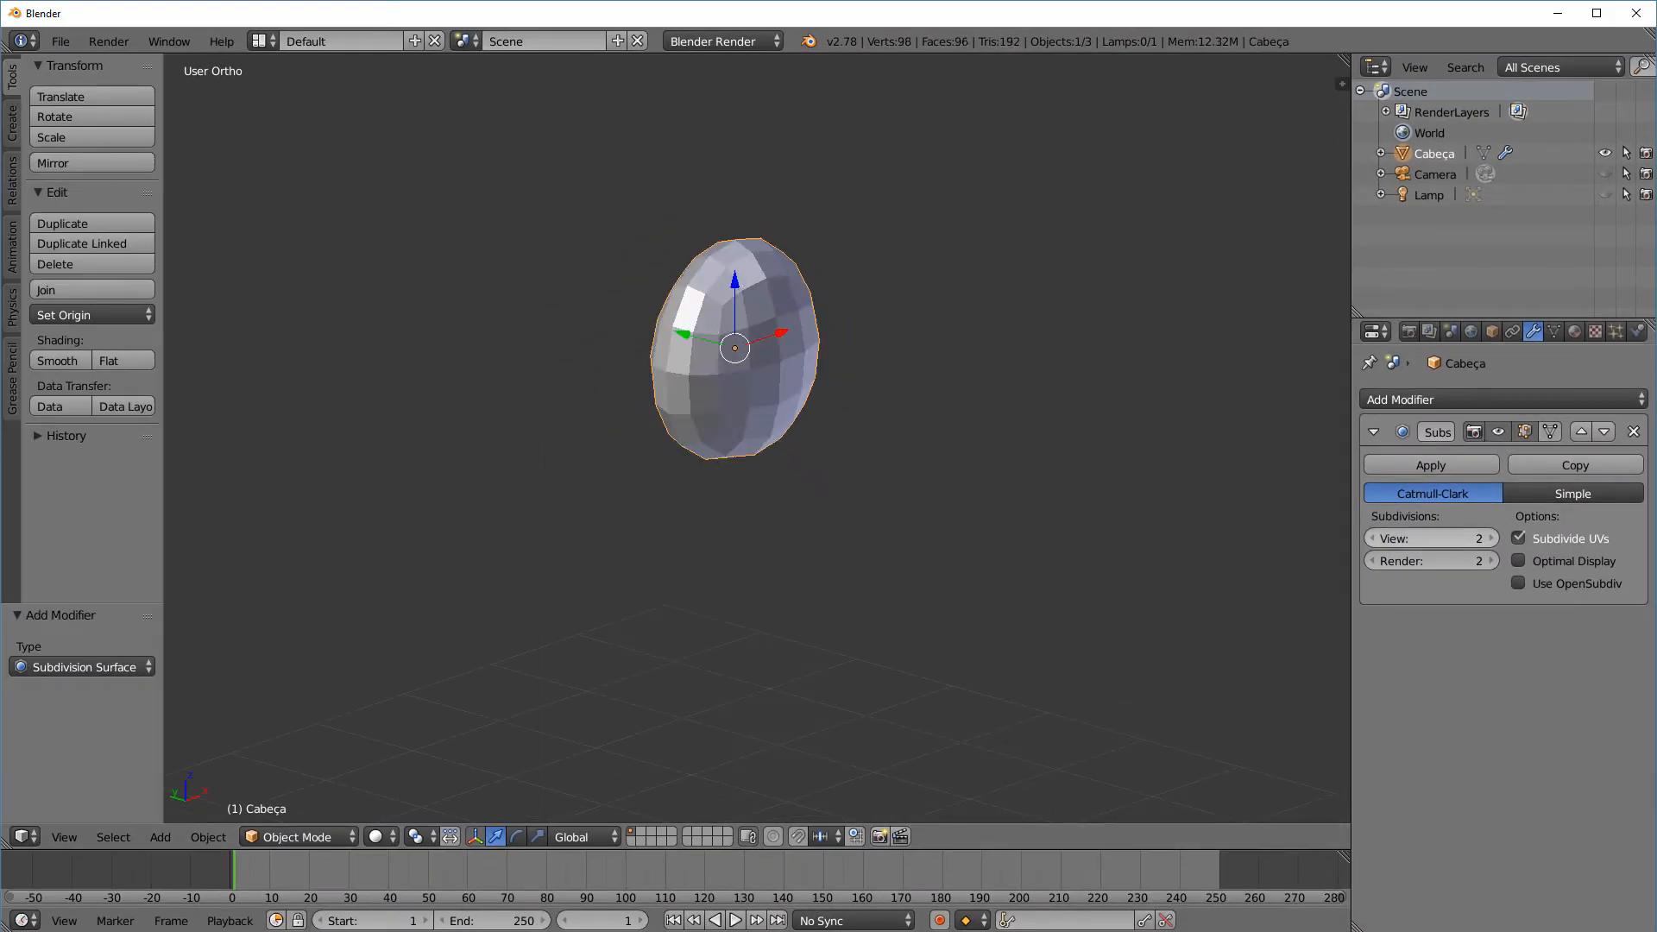
middle_click_drag(1152, 570, 877, 334)
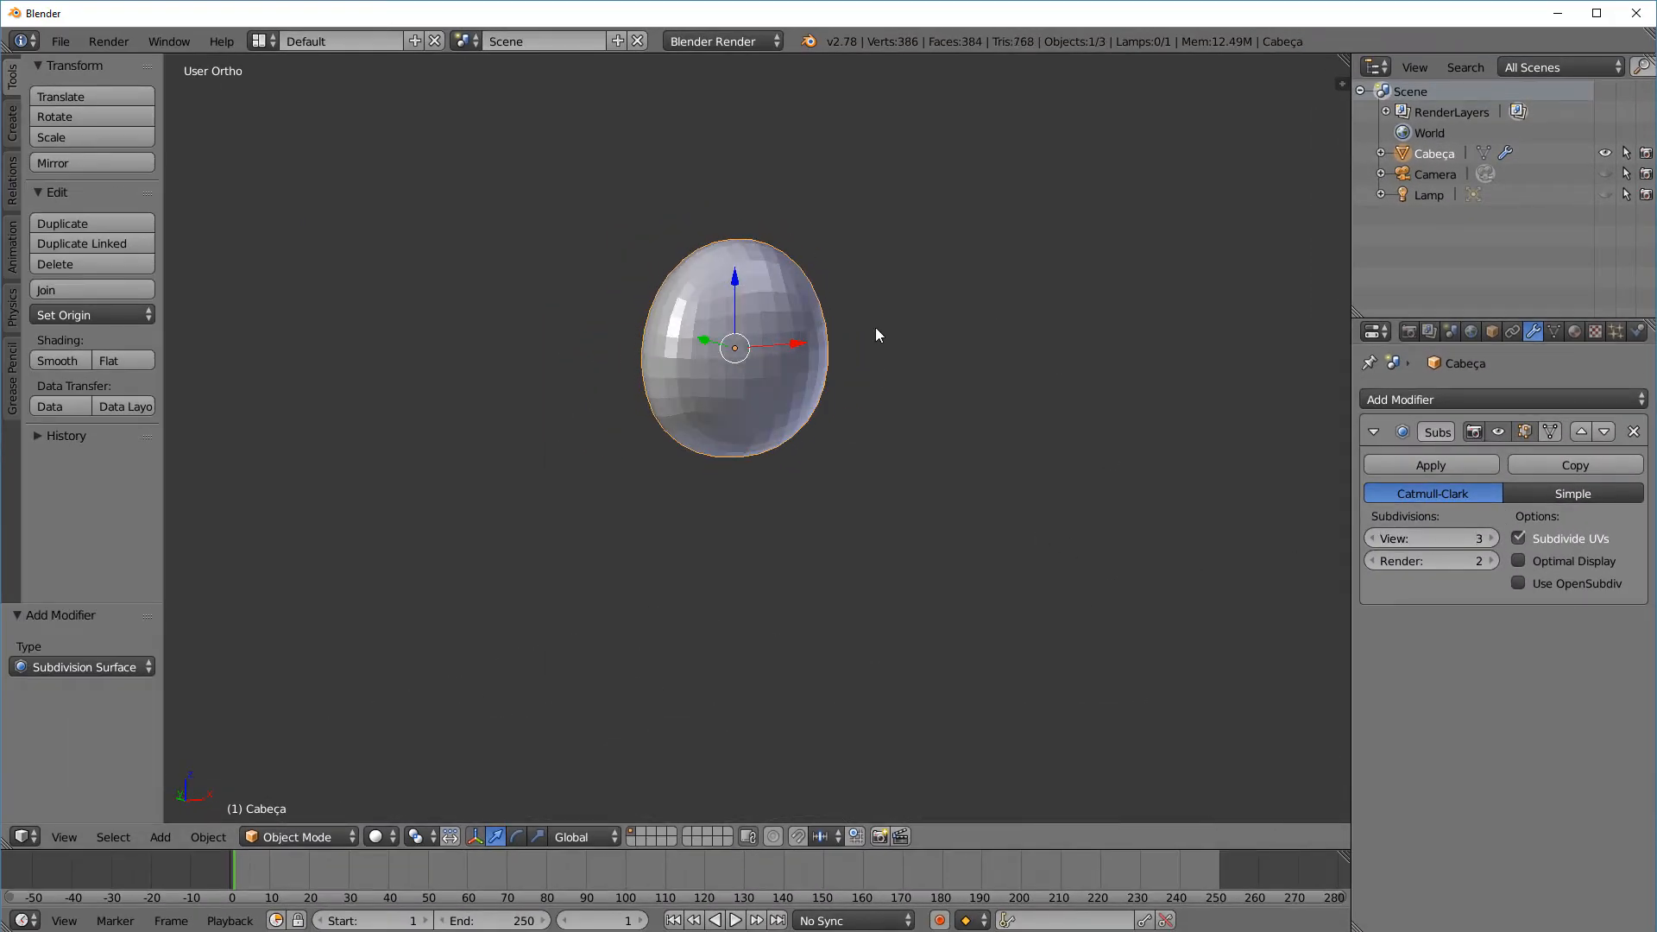
middle_click_drag(709, 488, 993, 423)
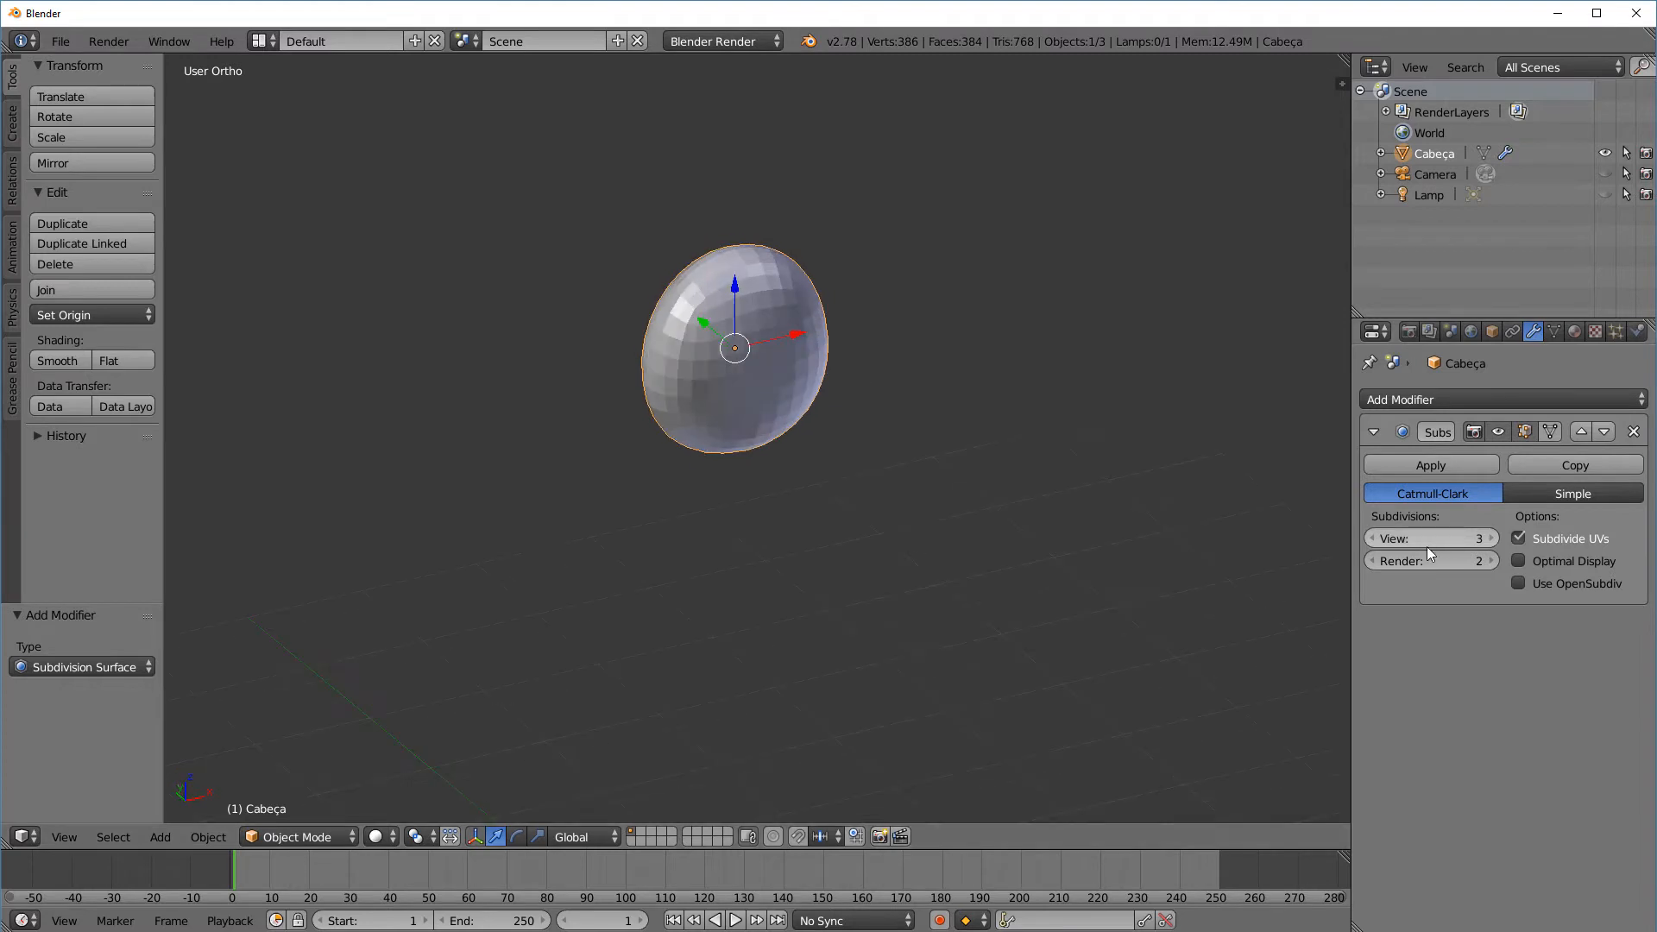
Lower the modifier's View subdivisions to 1 for comparison and restore them to 3
left_click(1373, 539)
left_click(1372, 539)
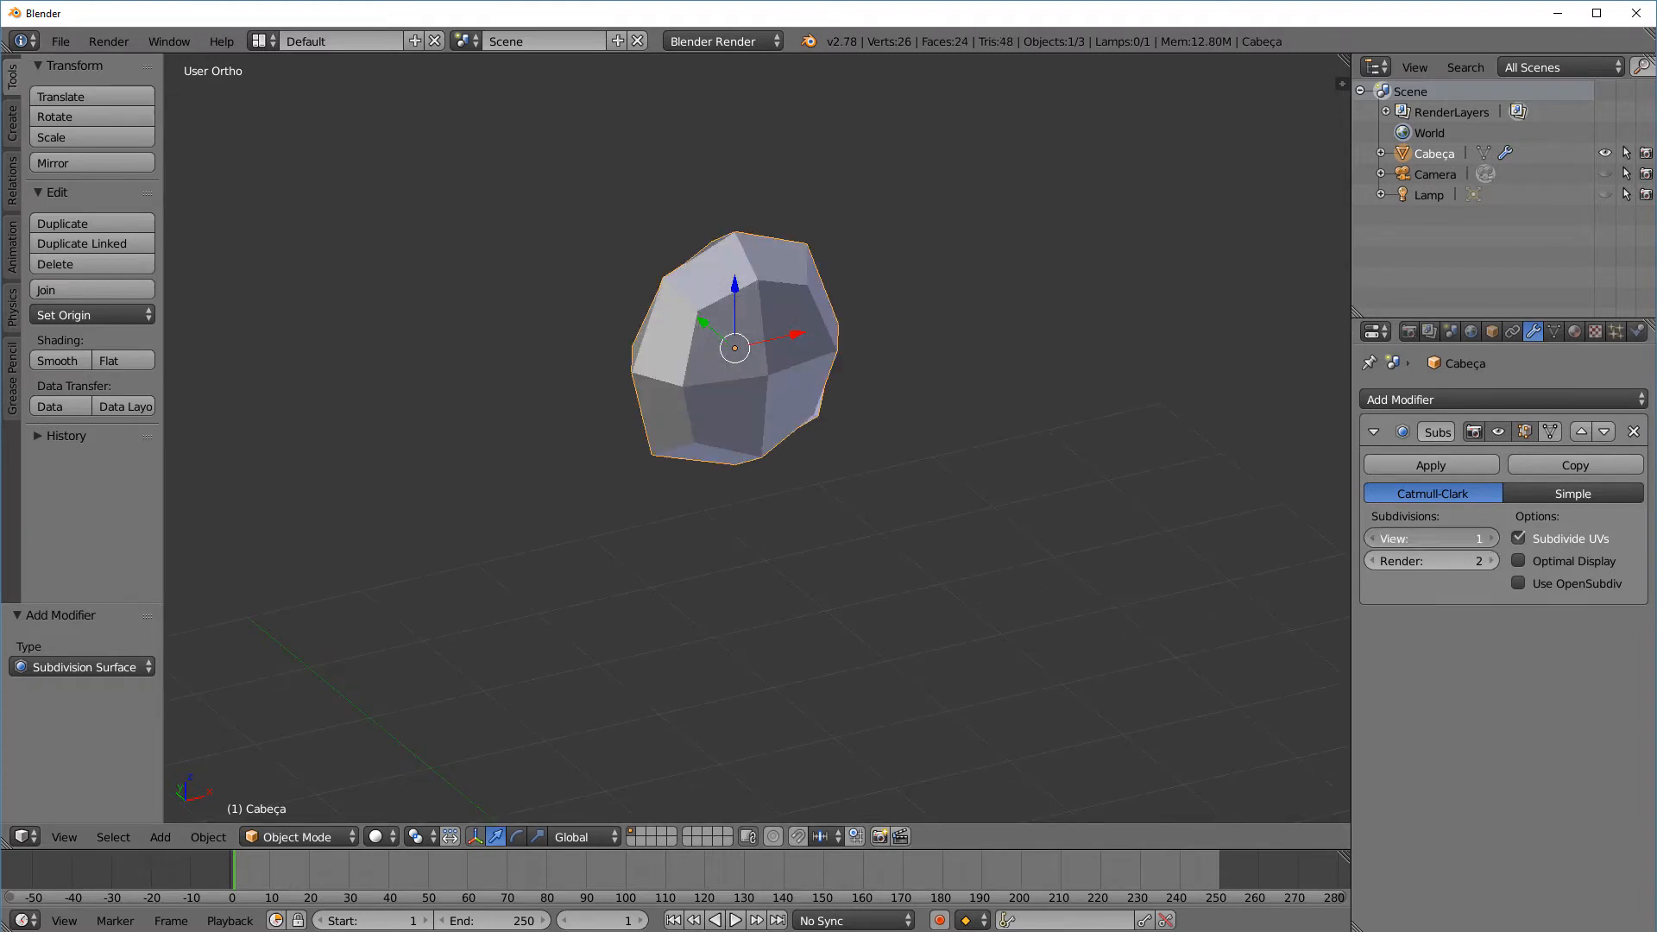
left_click(1491, 539)
left_click(1492, 538)
middle_click_drag(781, 445, 722, 389)
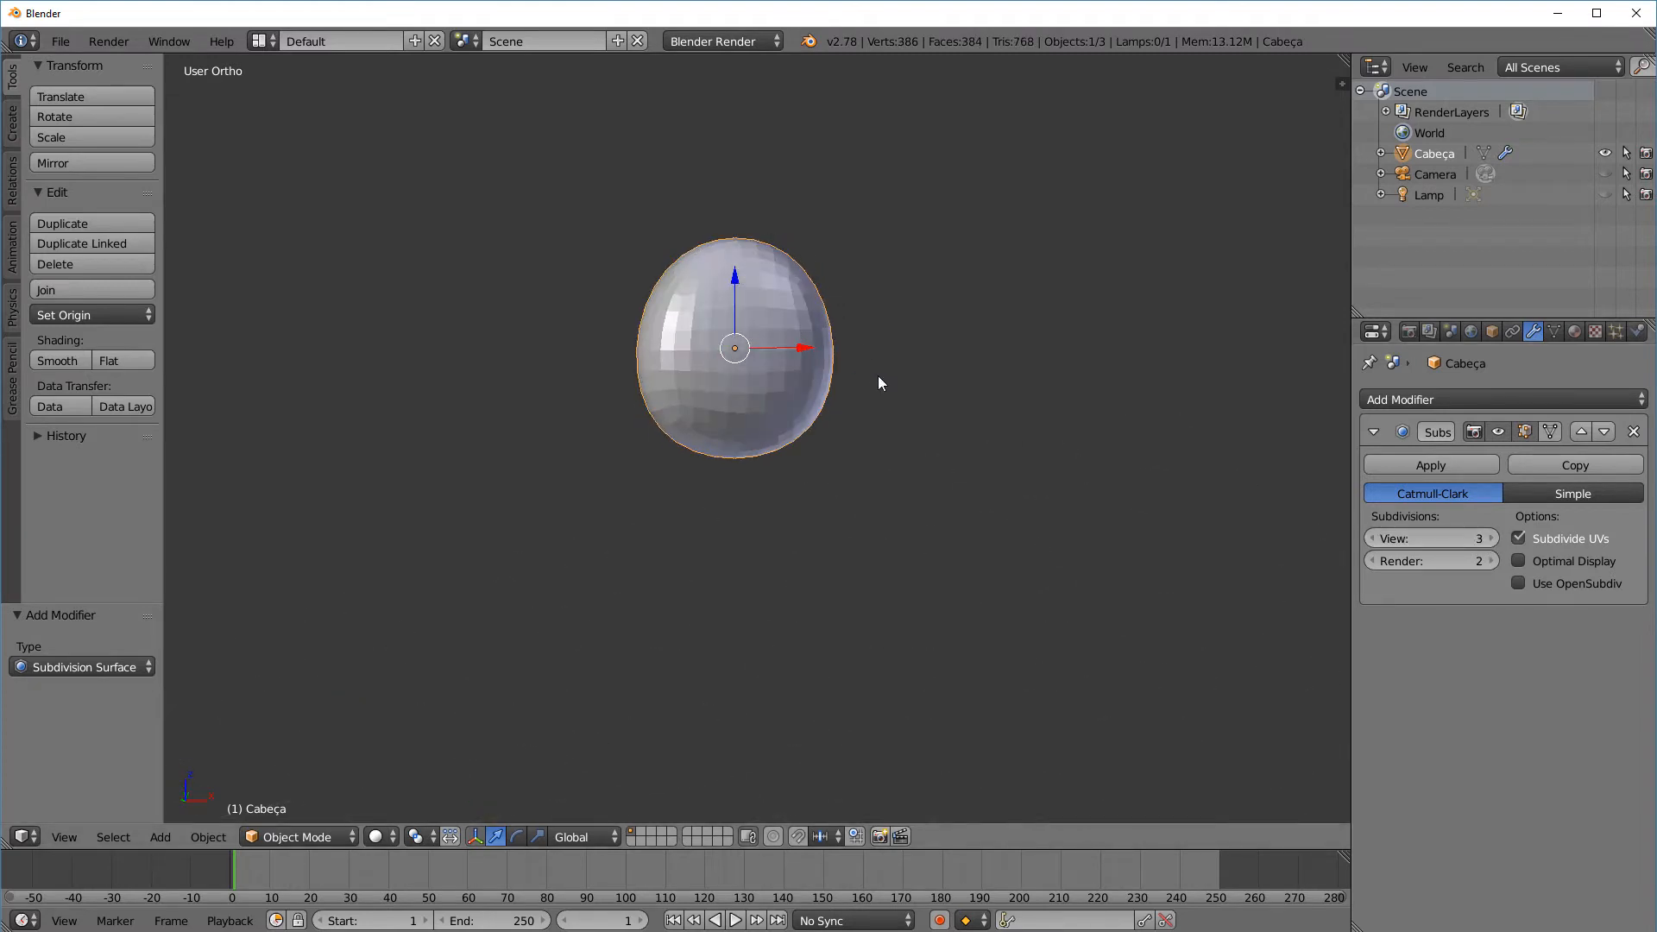
middle_click_drag(880, 384, 900, 420)
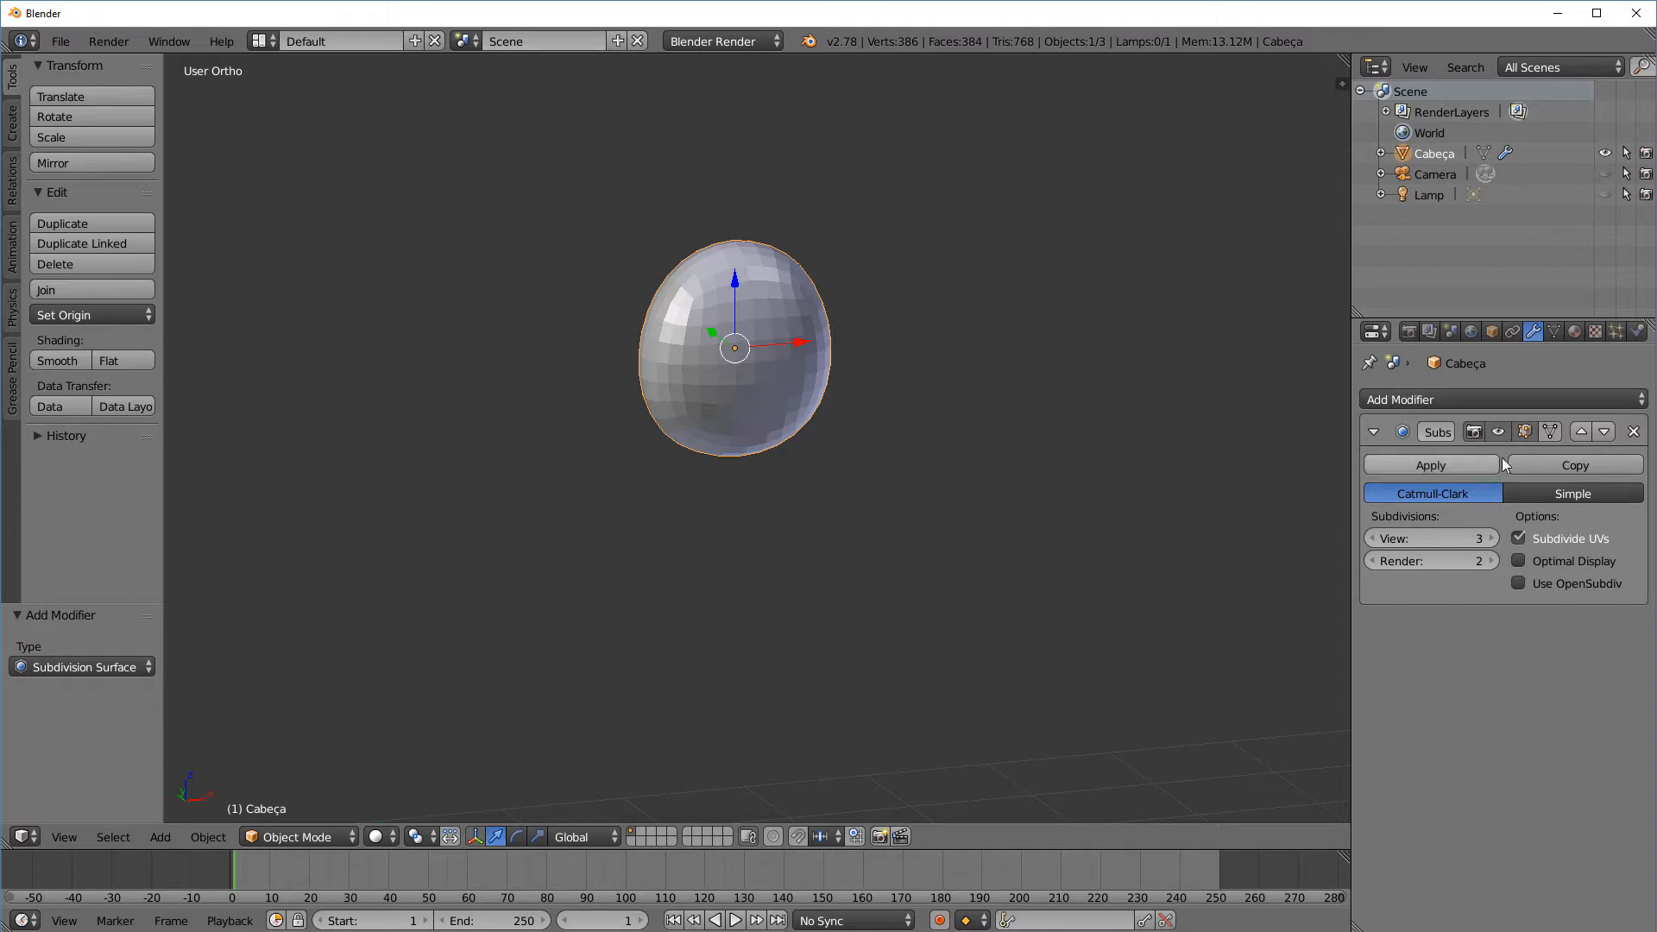
Compare the head with and without the Subdivision Surface modifier, widen the properties area, and leave the modifier hidden in the viewport
left_click(1501, 433)
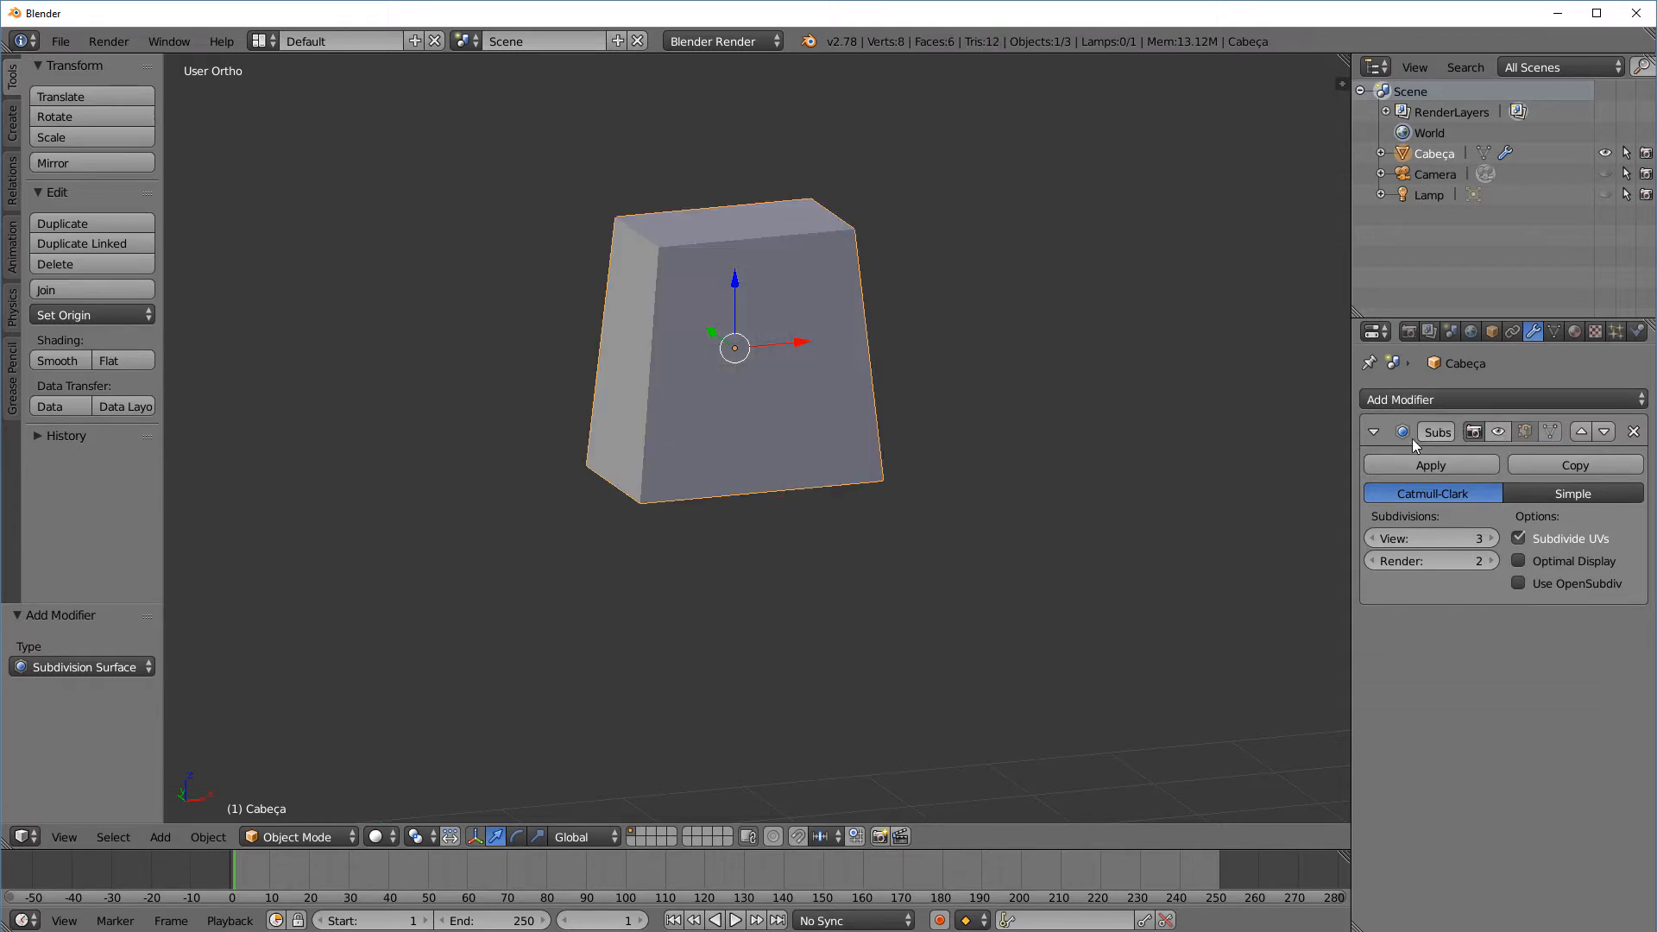
left_click_drag(1352, 442, 1303, 442)
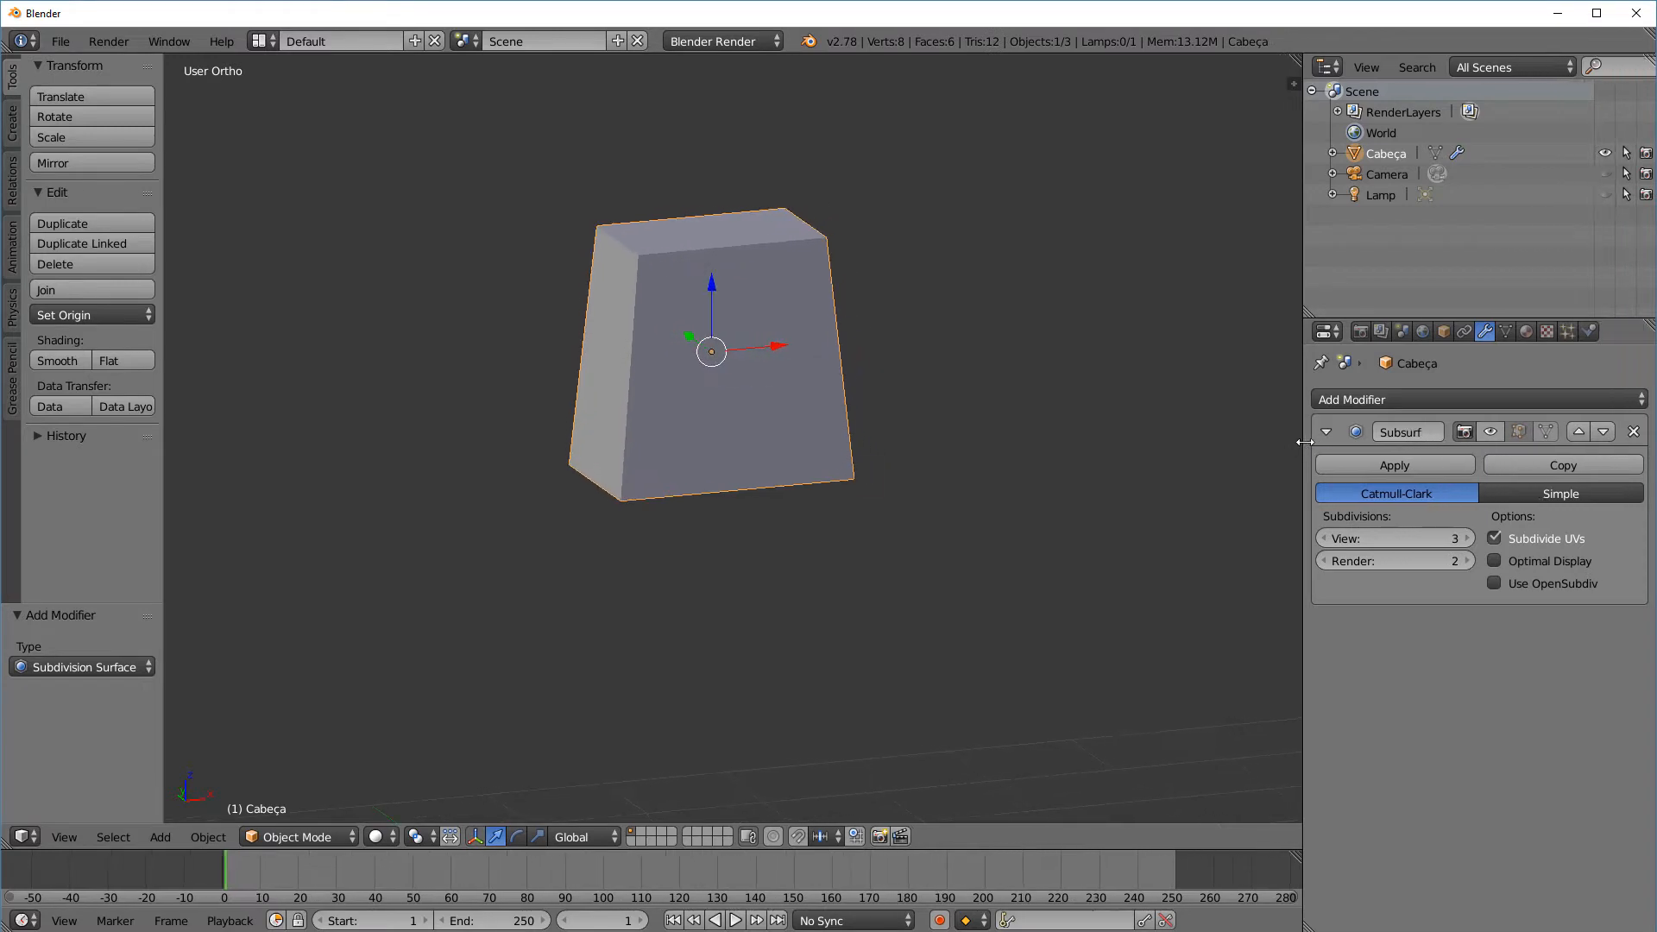
left_click(1492, 433)
left_click(1492, 433)
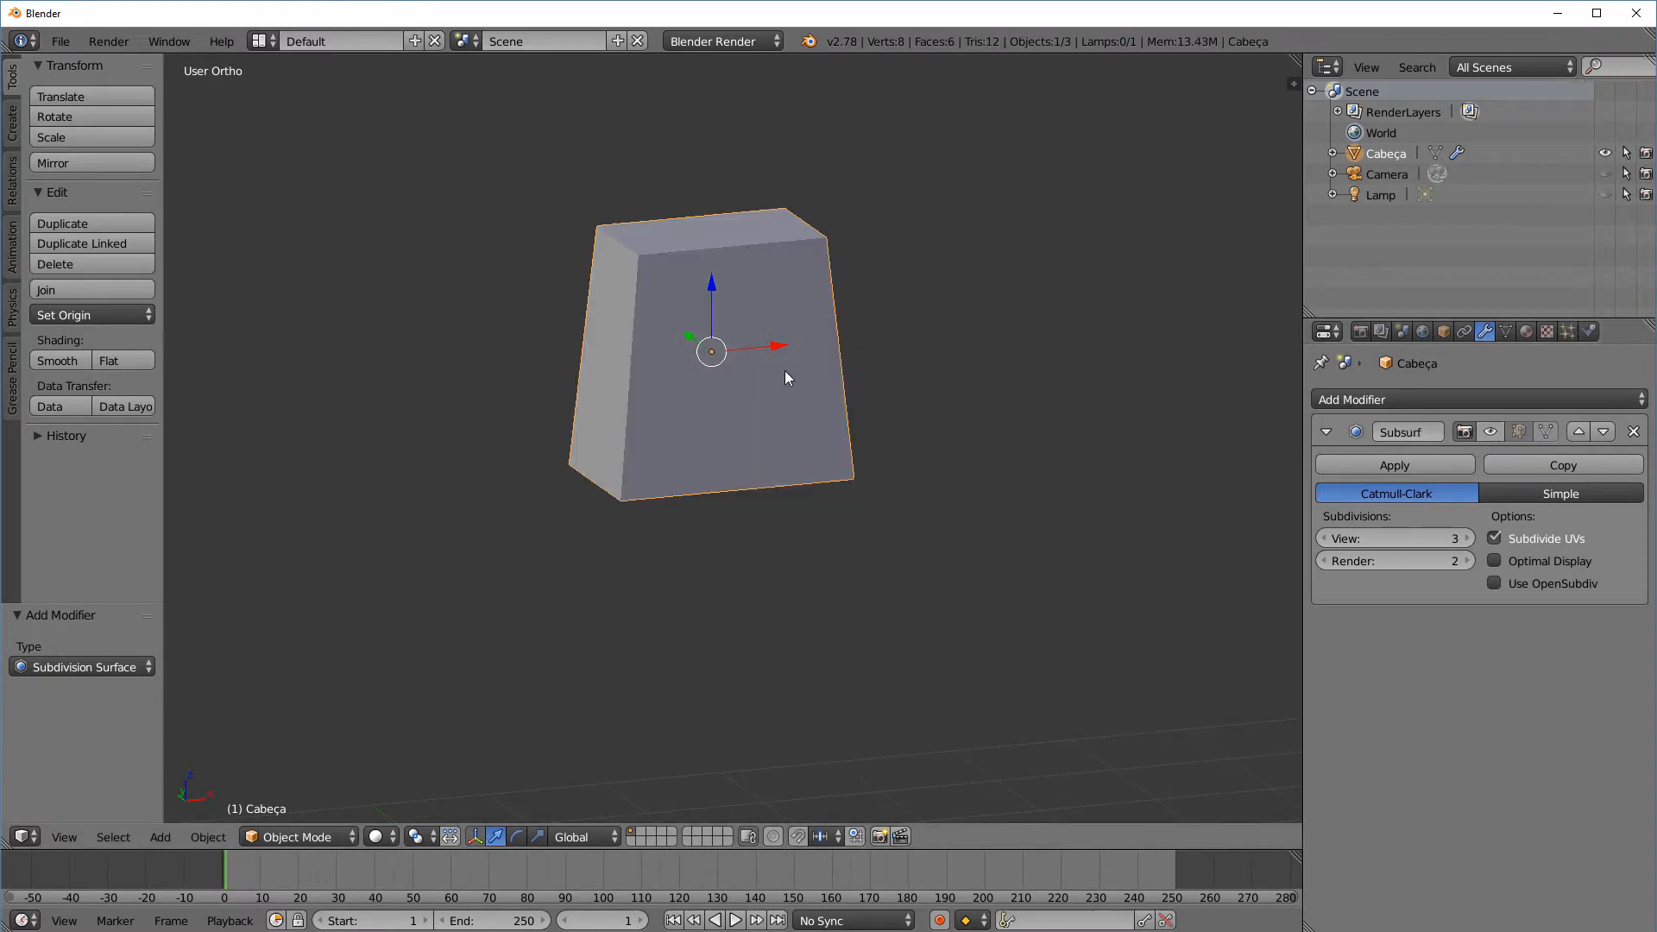
left_click(1491, 432)
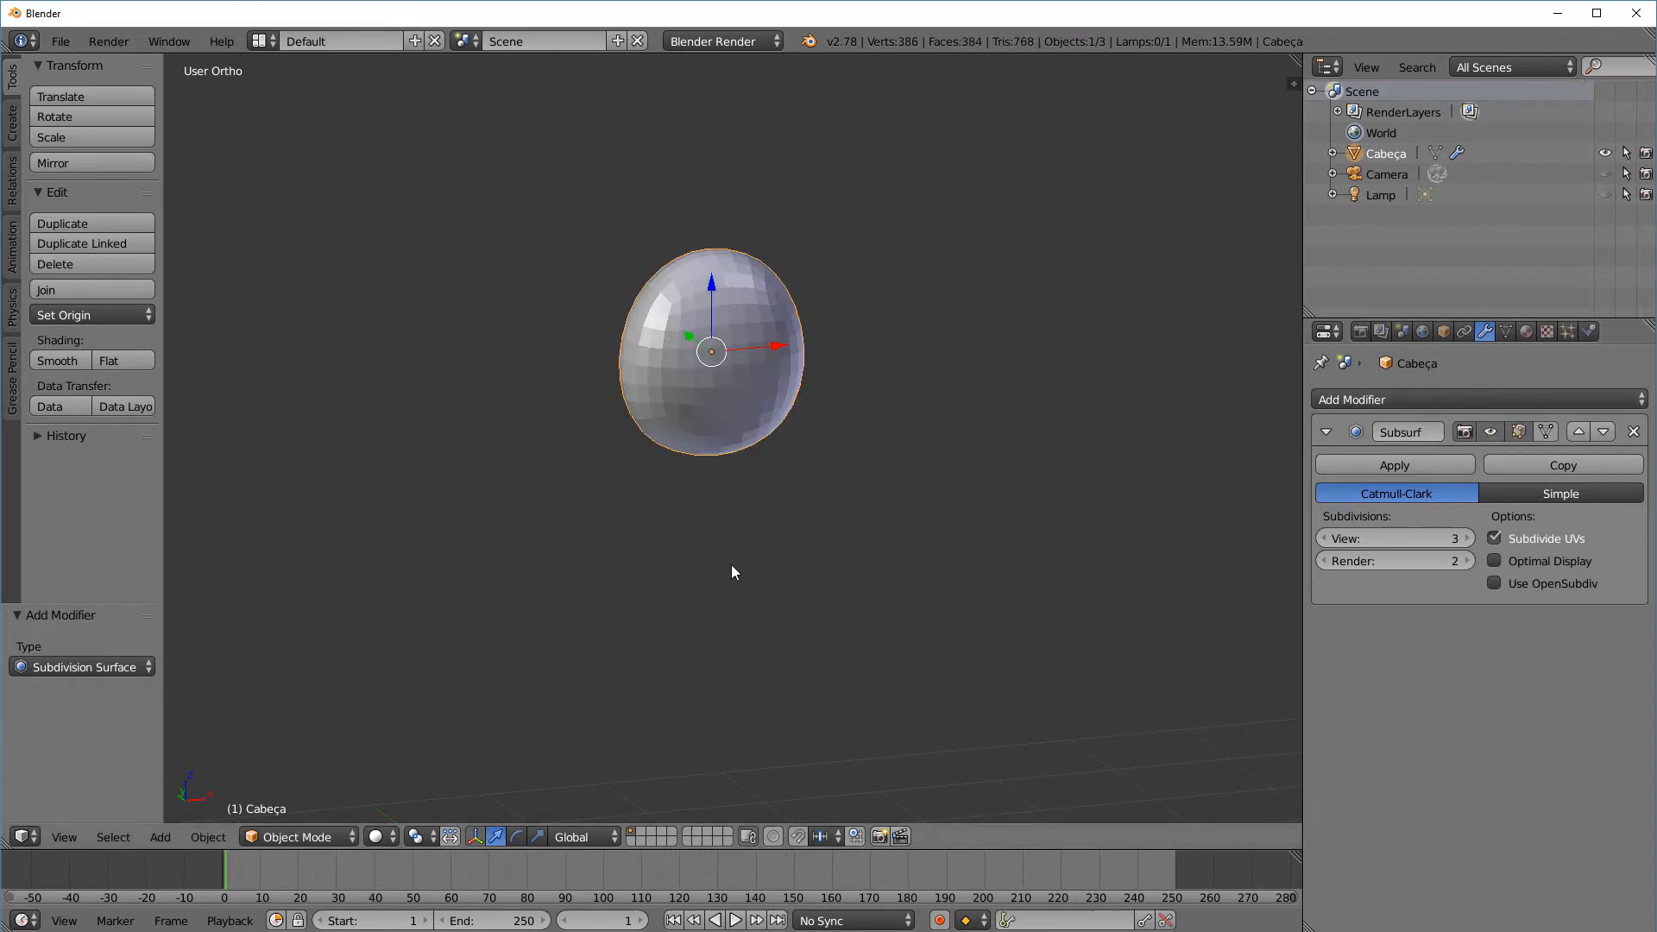
left_click(1490, 434)
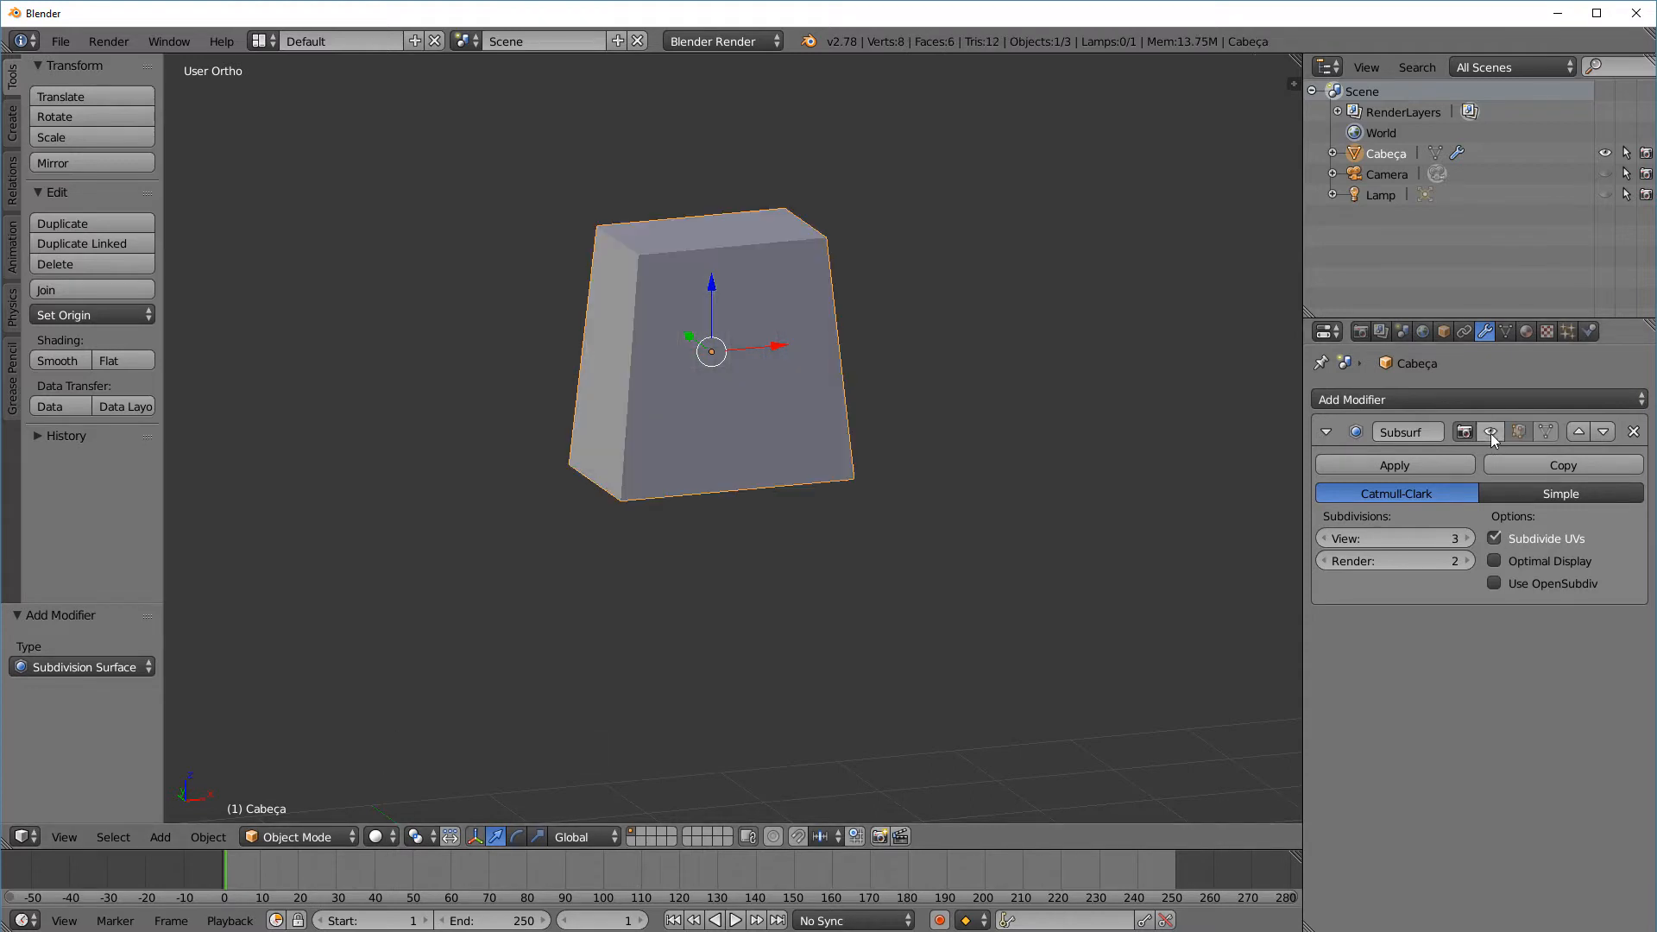
Enter Edit Mode on the block and select the ring of four widthwise edges along its top and base
left_click(328, 837)
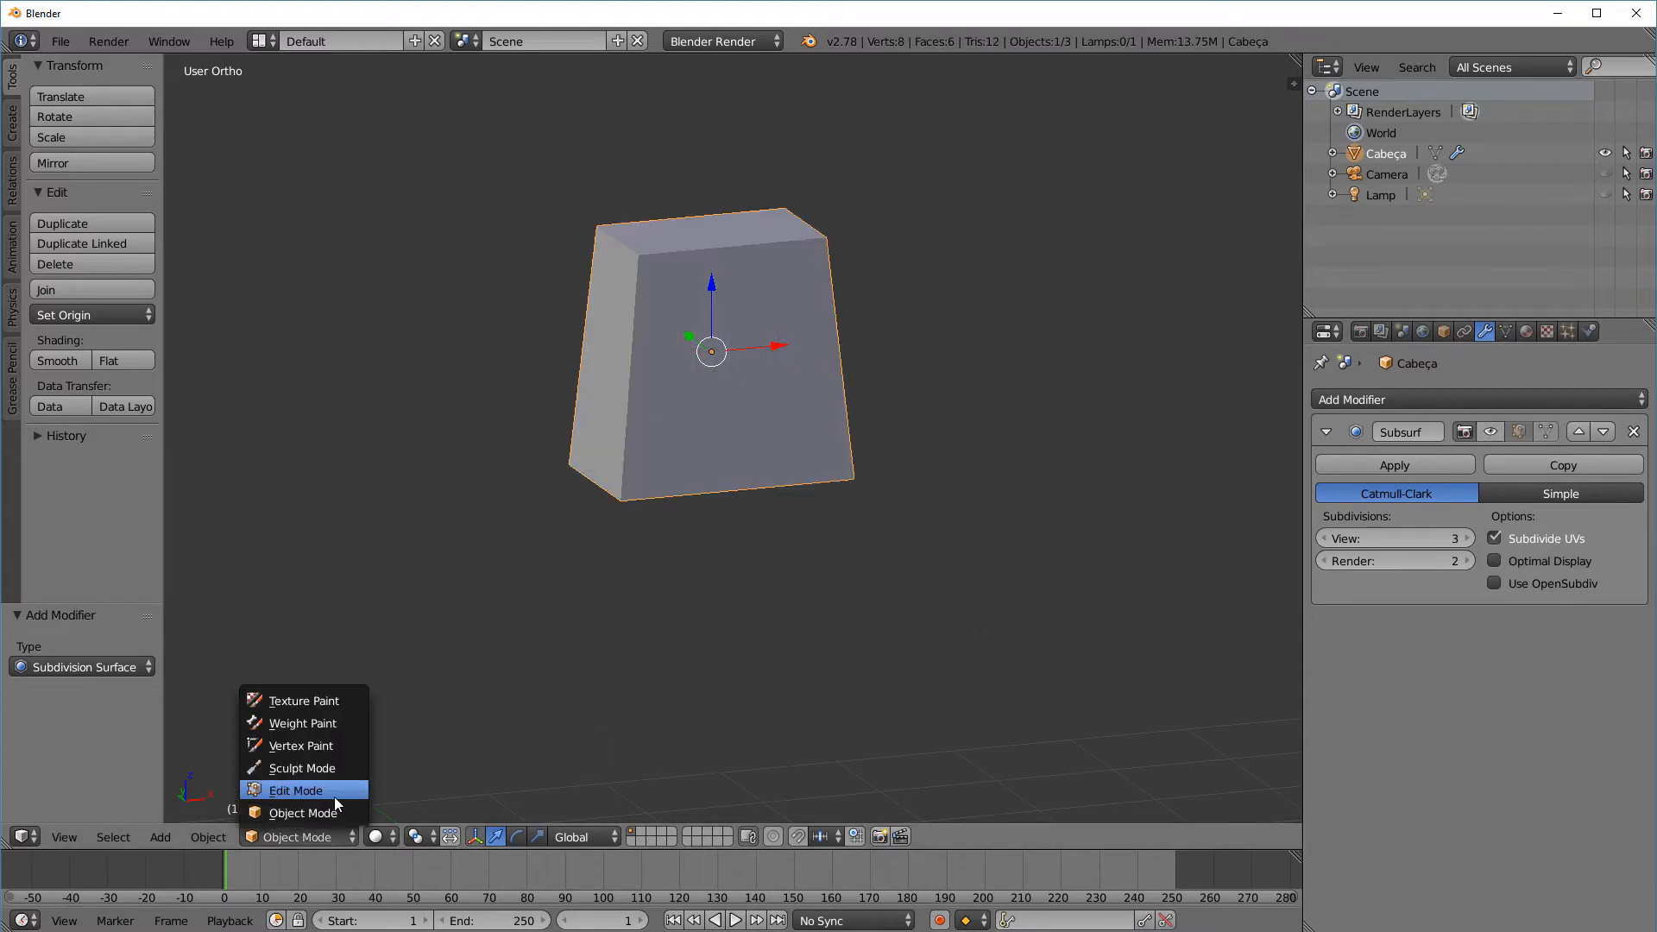
left_click(335, 794)
key("2")
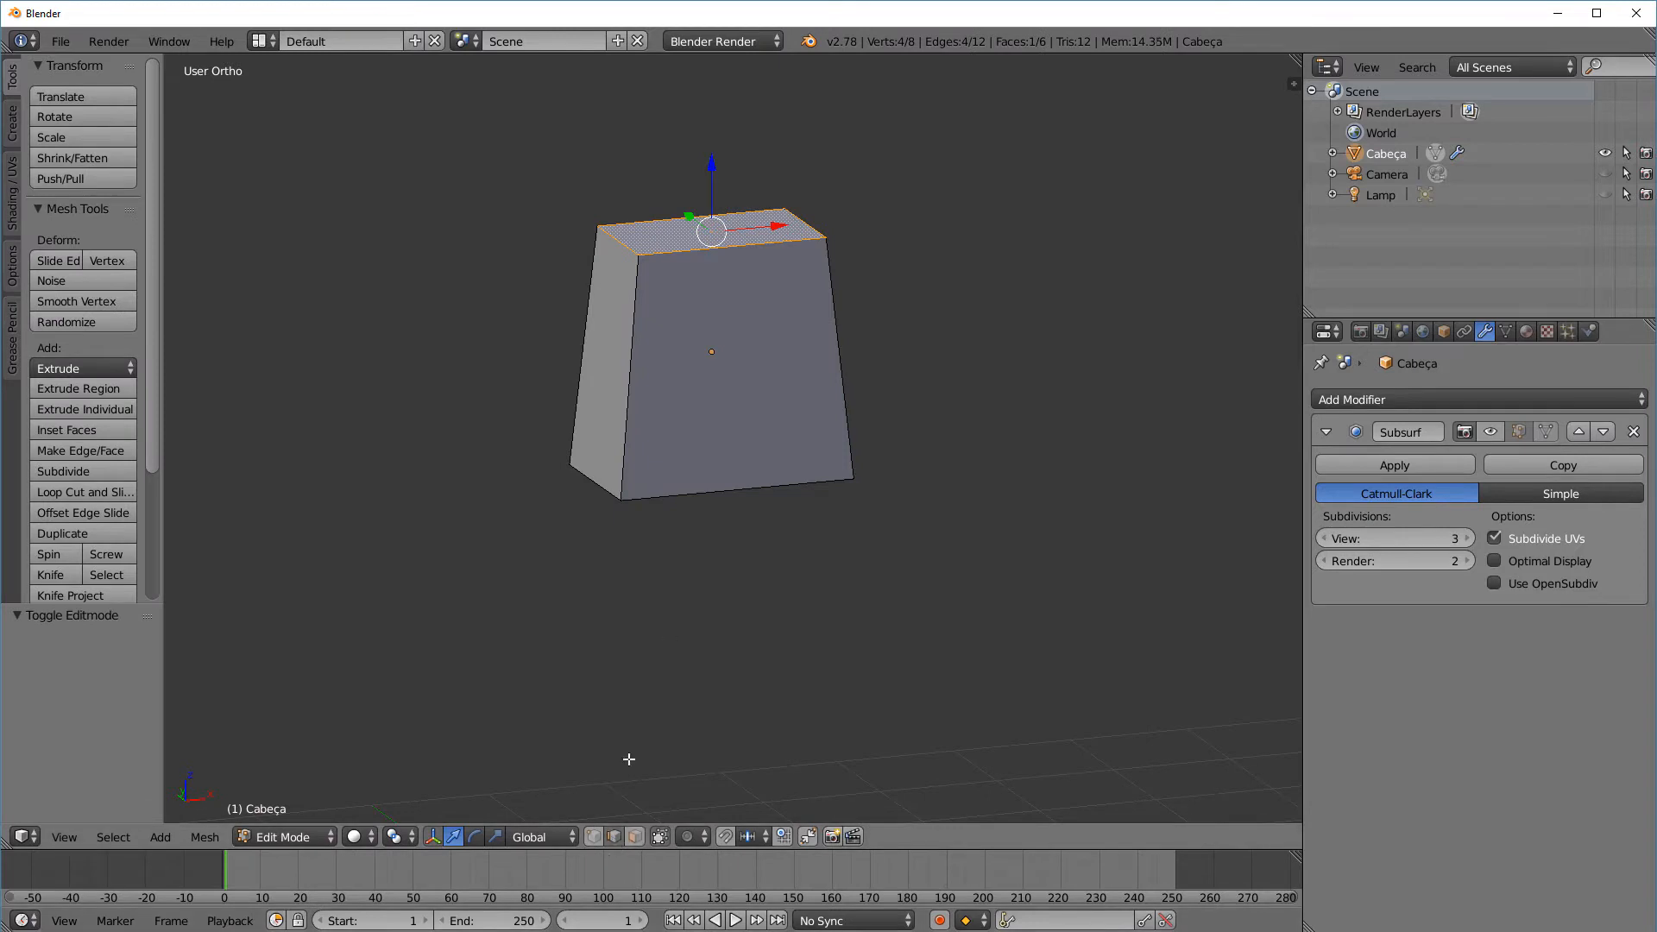
right_click(740, 247)
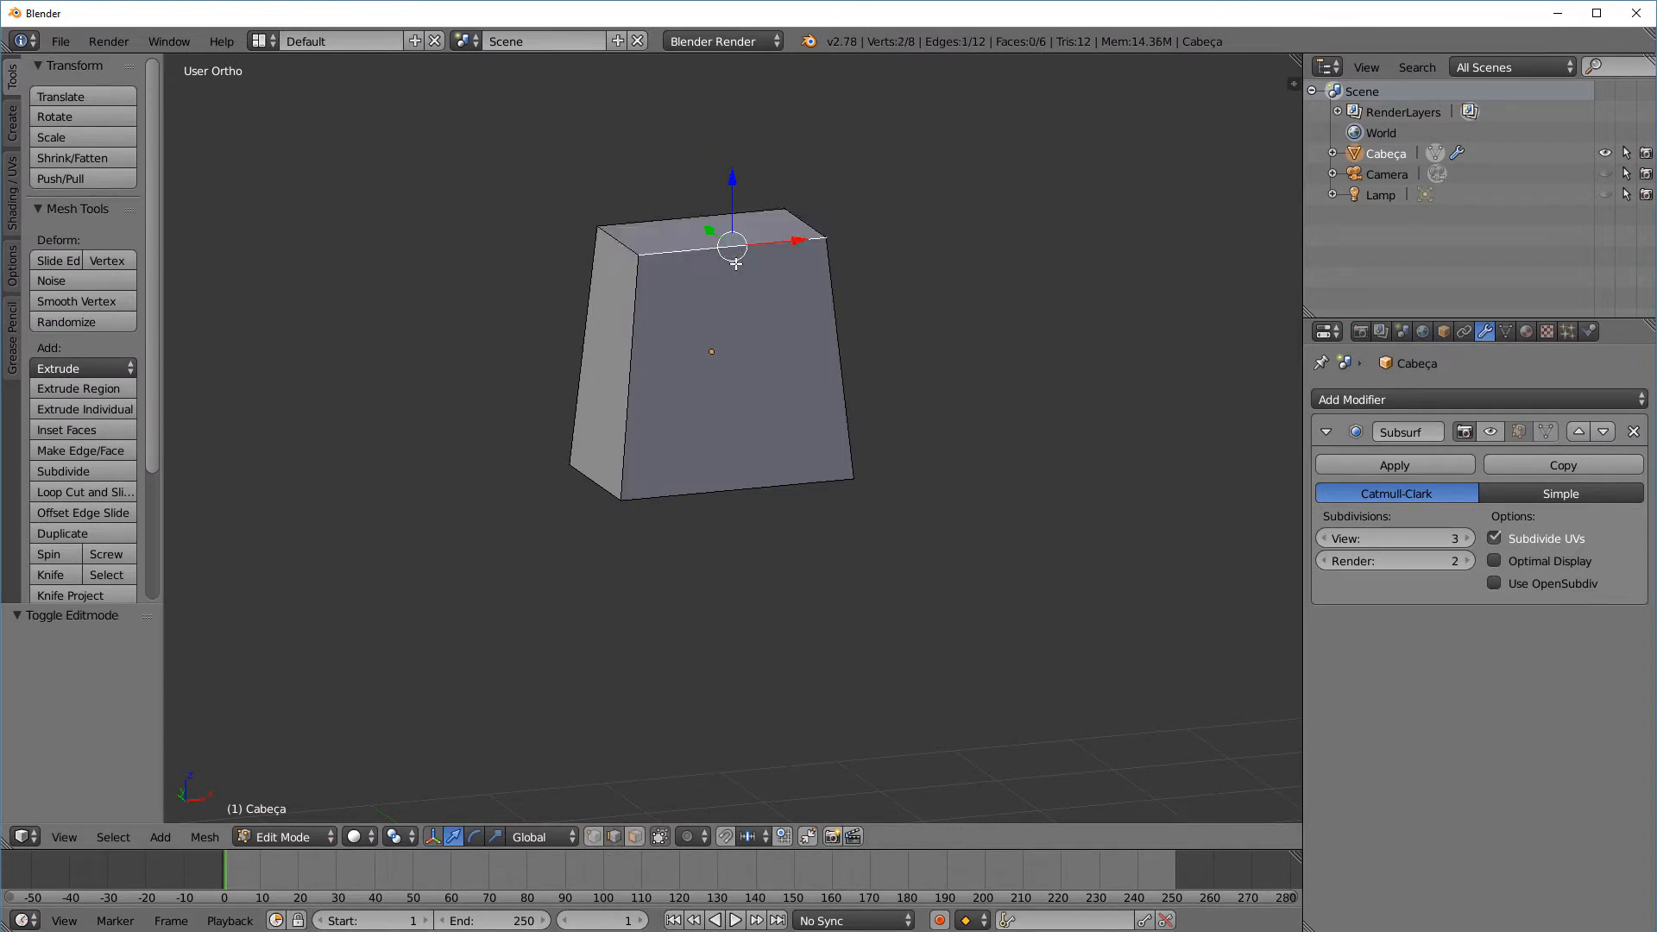
middle_click_drag(682, 231, 690, 281)
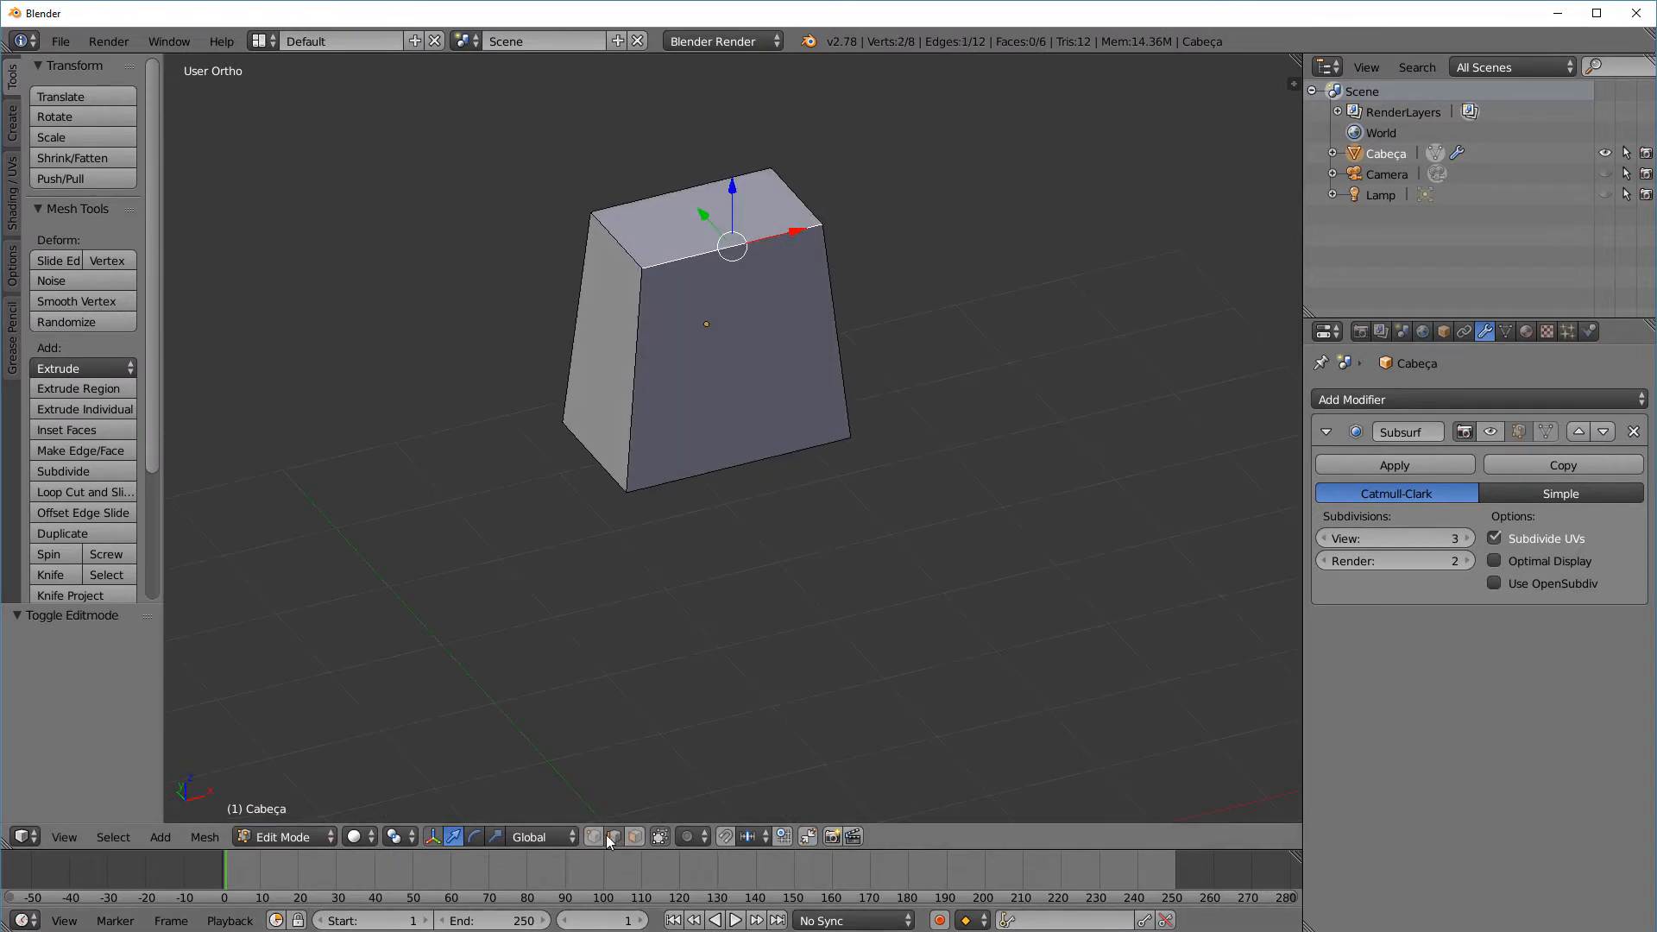
right_click(746, 461, "ctrl+alt")
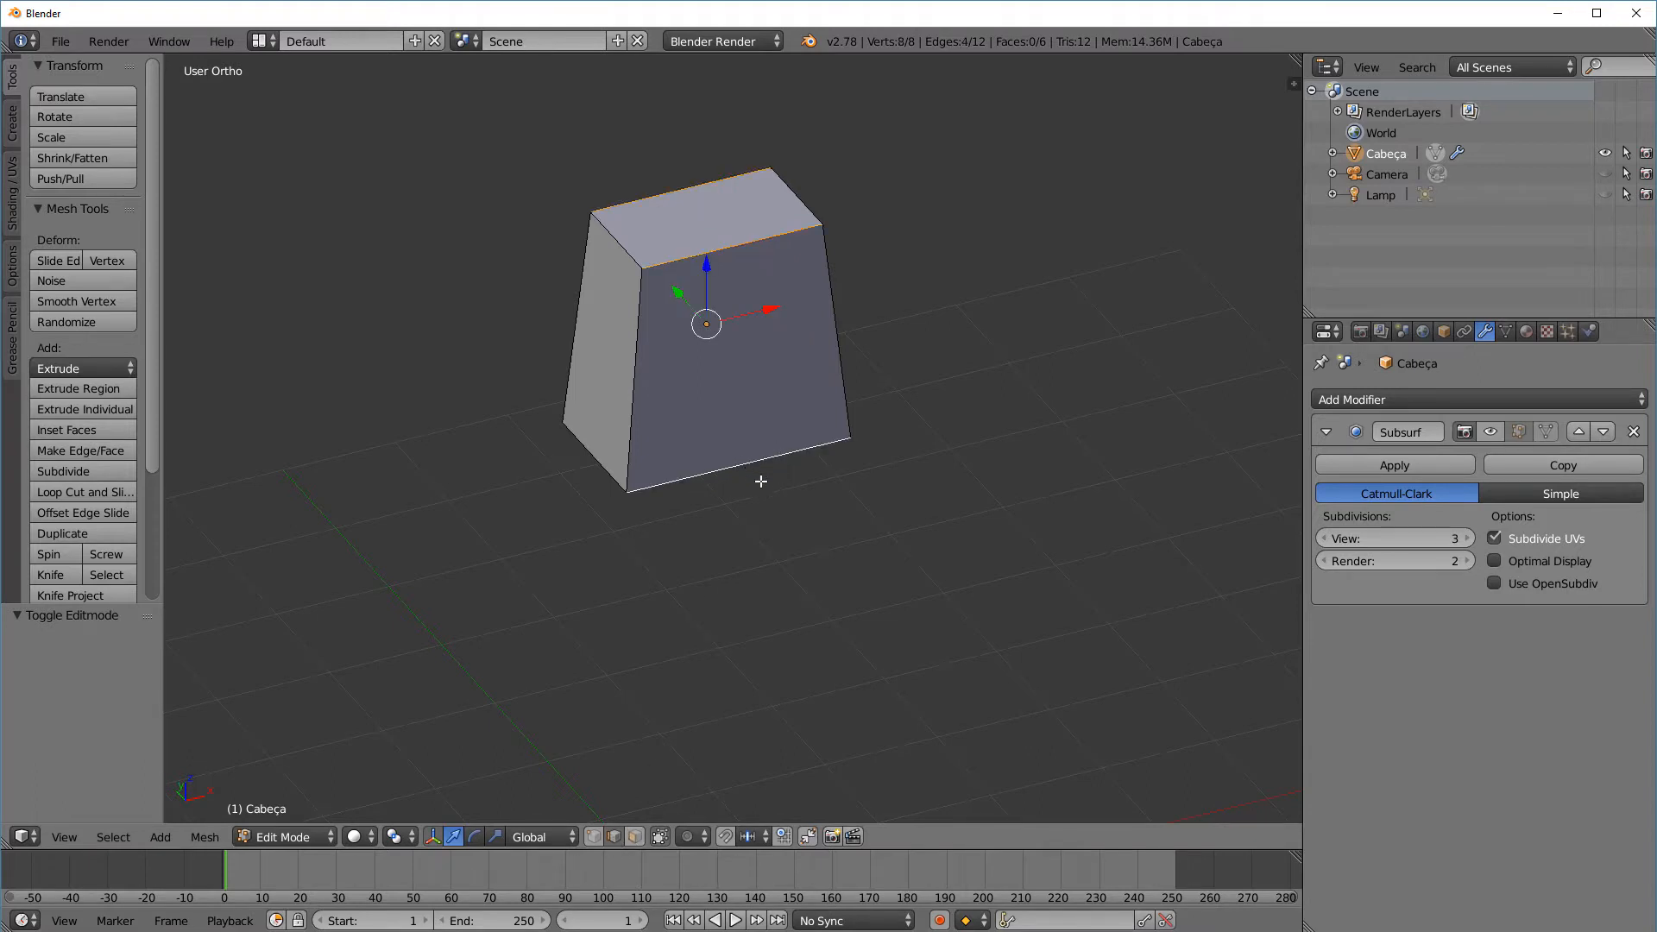
mouse_move(505, 586)
middle_mouse_down()
mouse_move(821, 455)
mouse_move(673, 480)
mouse_move(545, 563)
mouse_move(477, 559)
mouse_move(499, 574)
middle_mouse_up()
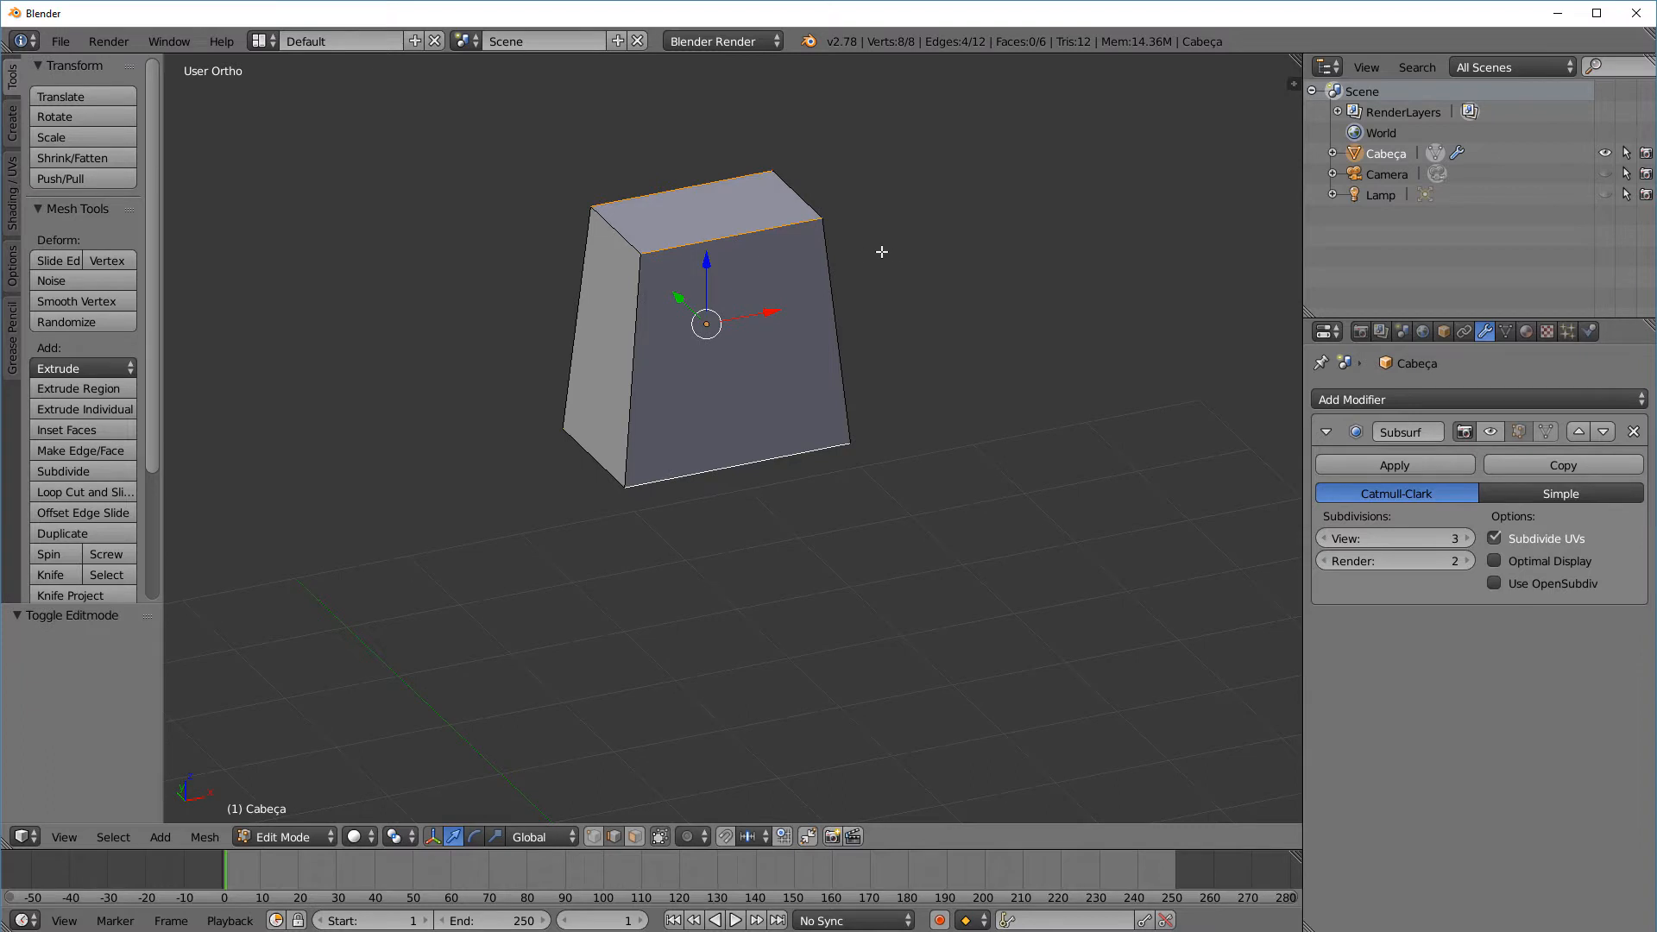
middle_click_drag(904, 253, 915, 294, "shift")
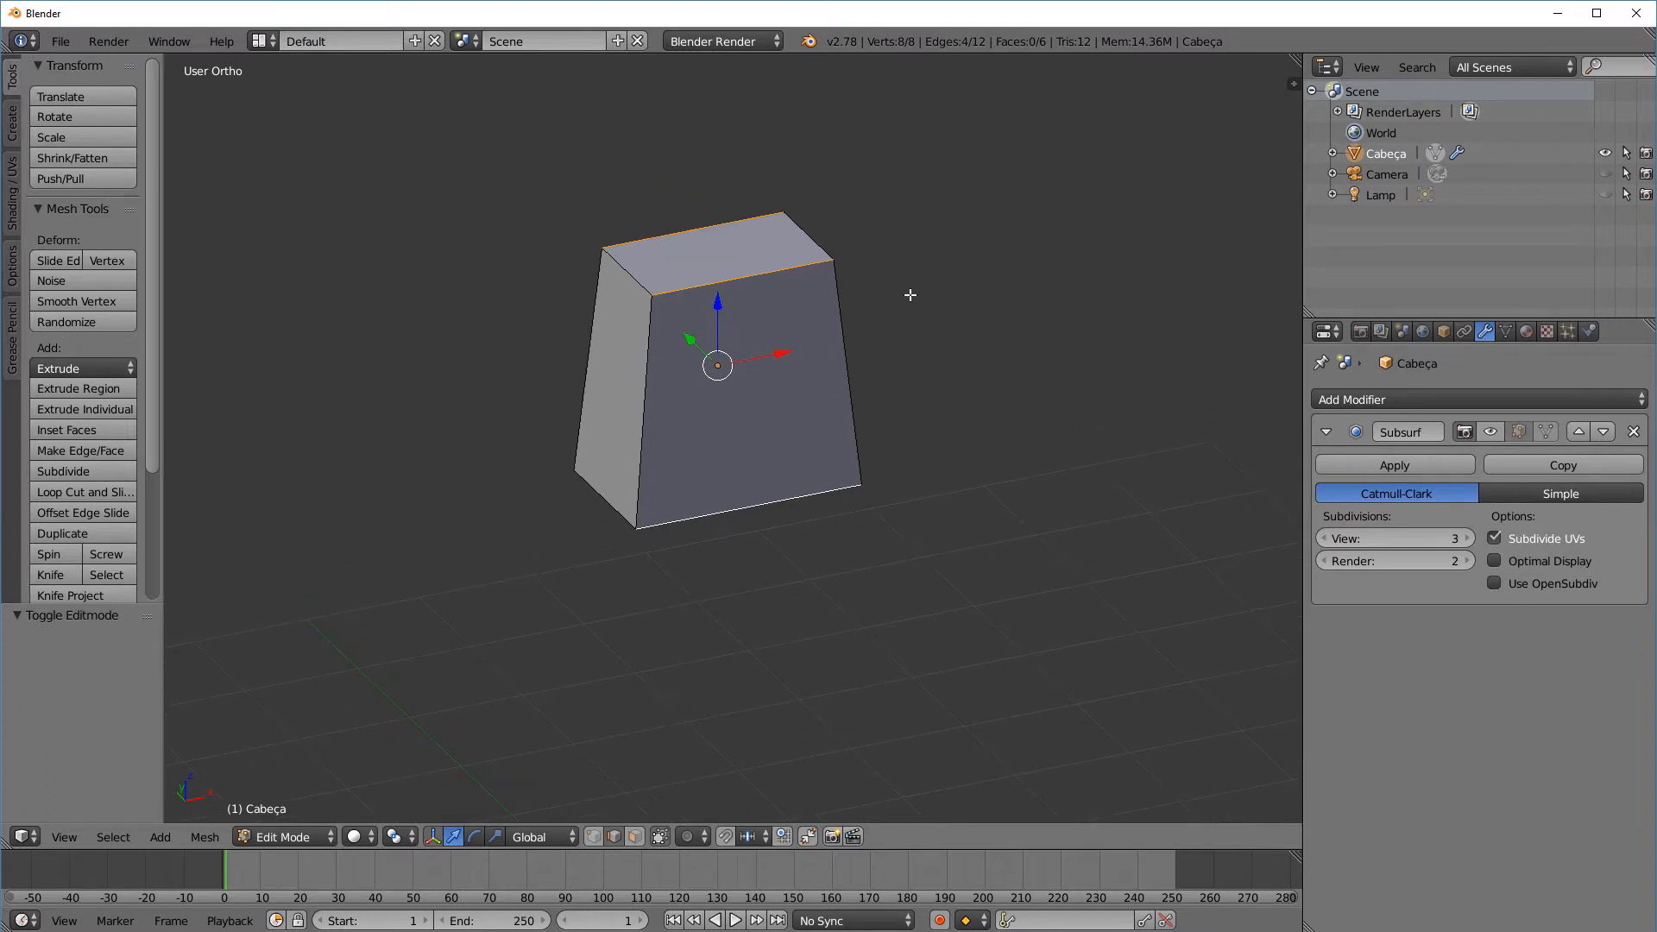
Subdivide the selected widthwise edges with 2 cuts and widen the tool shelf to show the operator settings
key("ctrl+e")
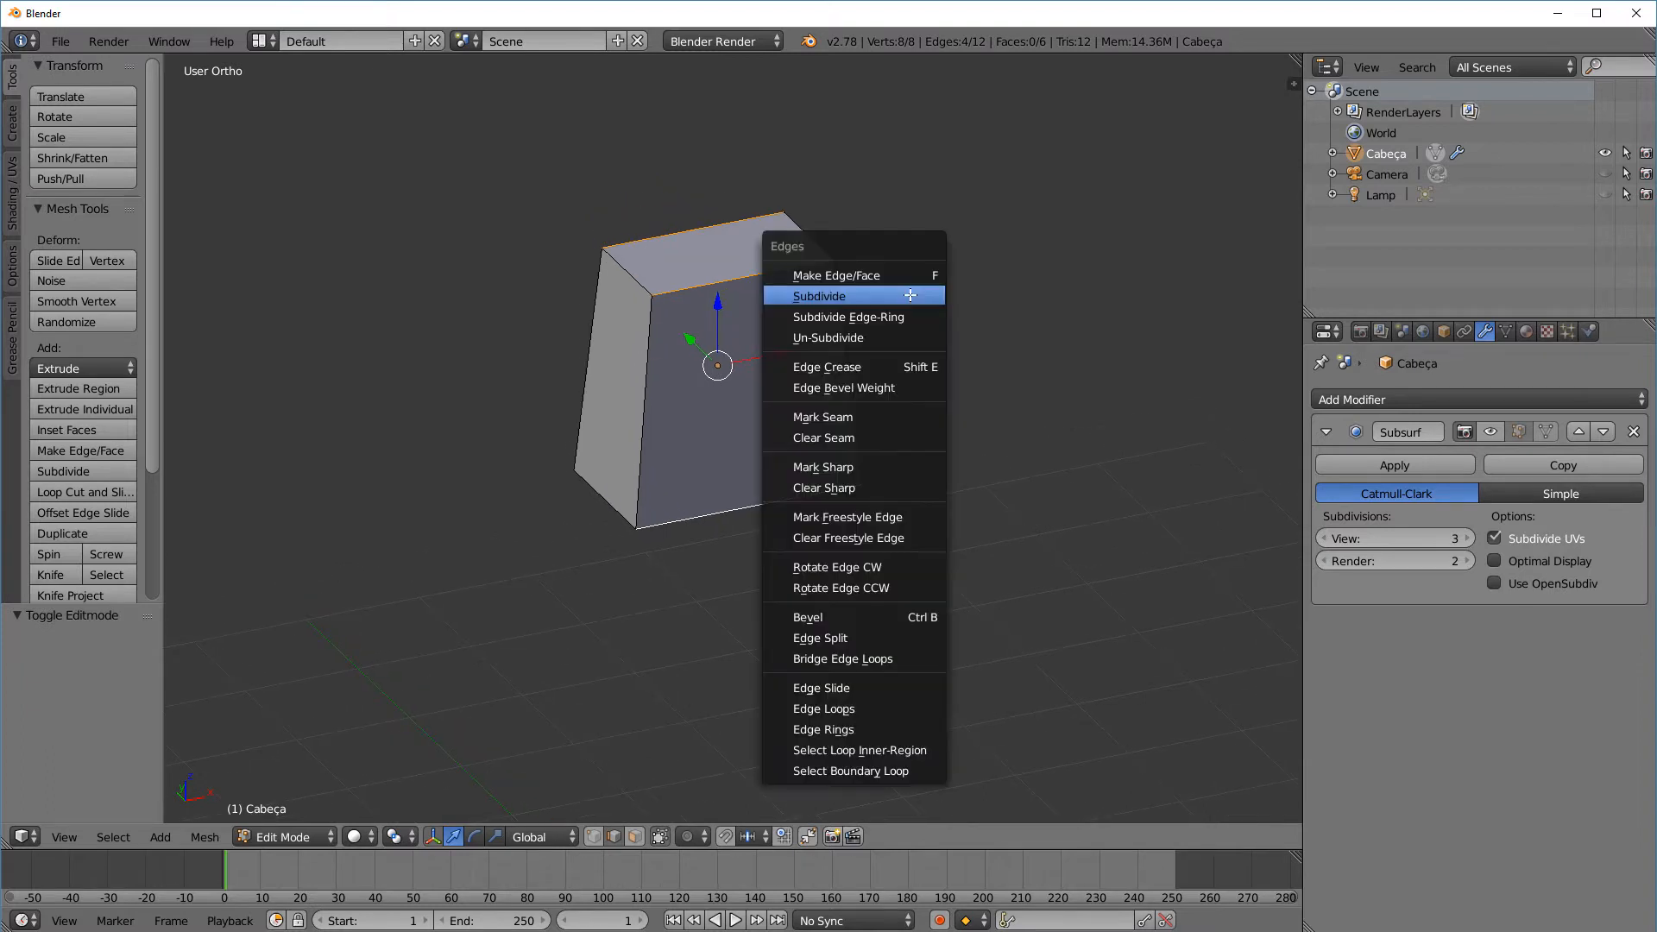
left_click(851, 298)
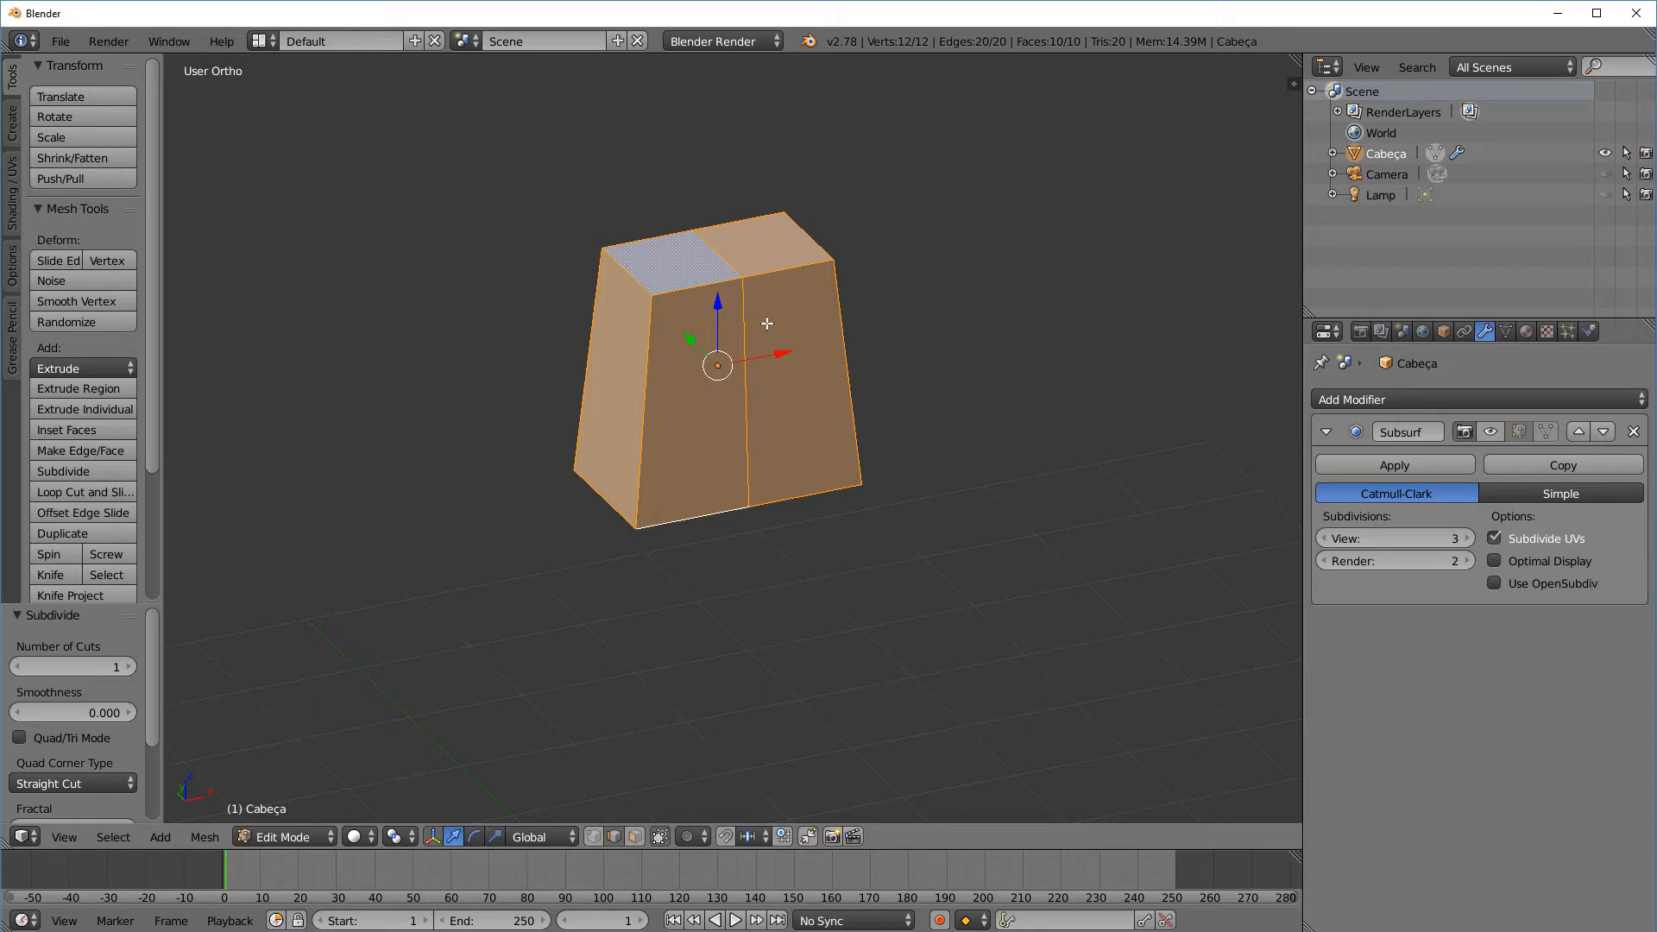
left_click_drag(165, 627, 199, 527)
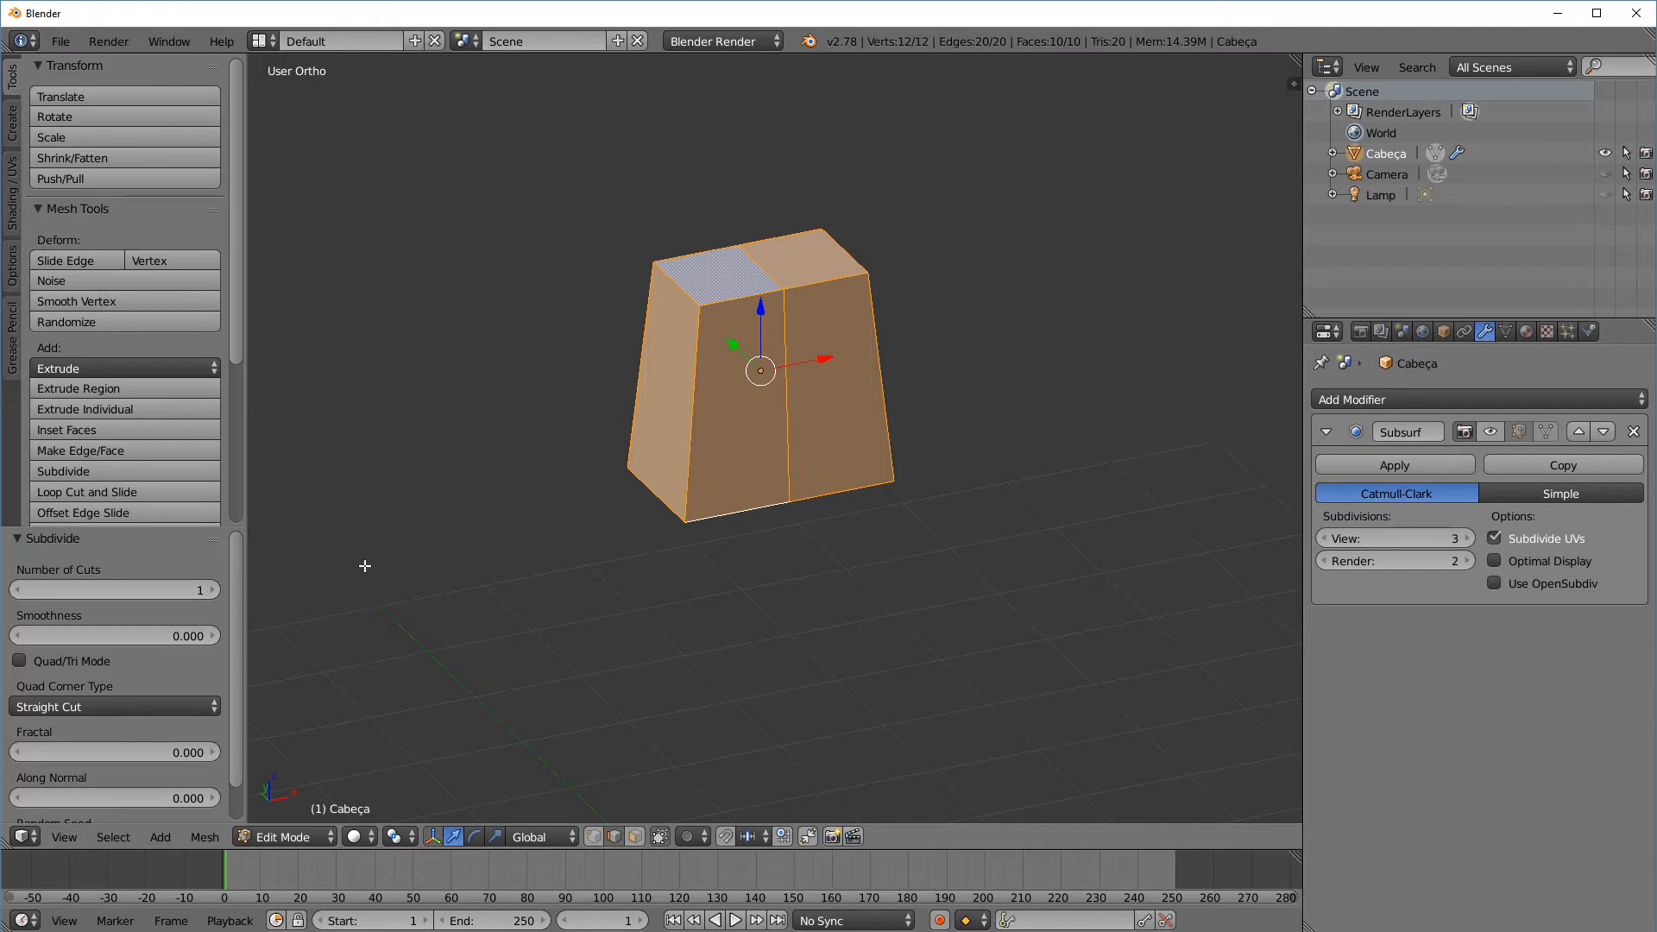
key("F6")
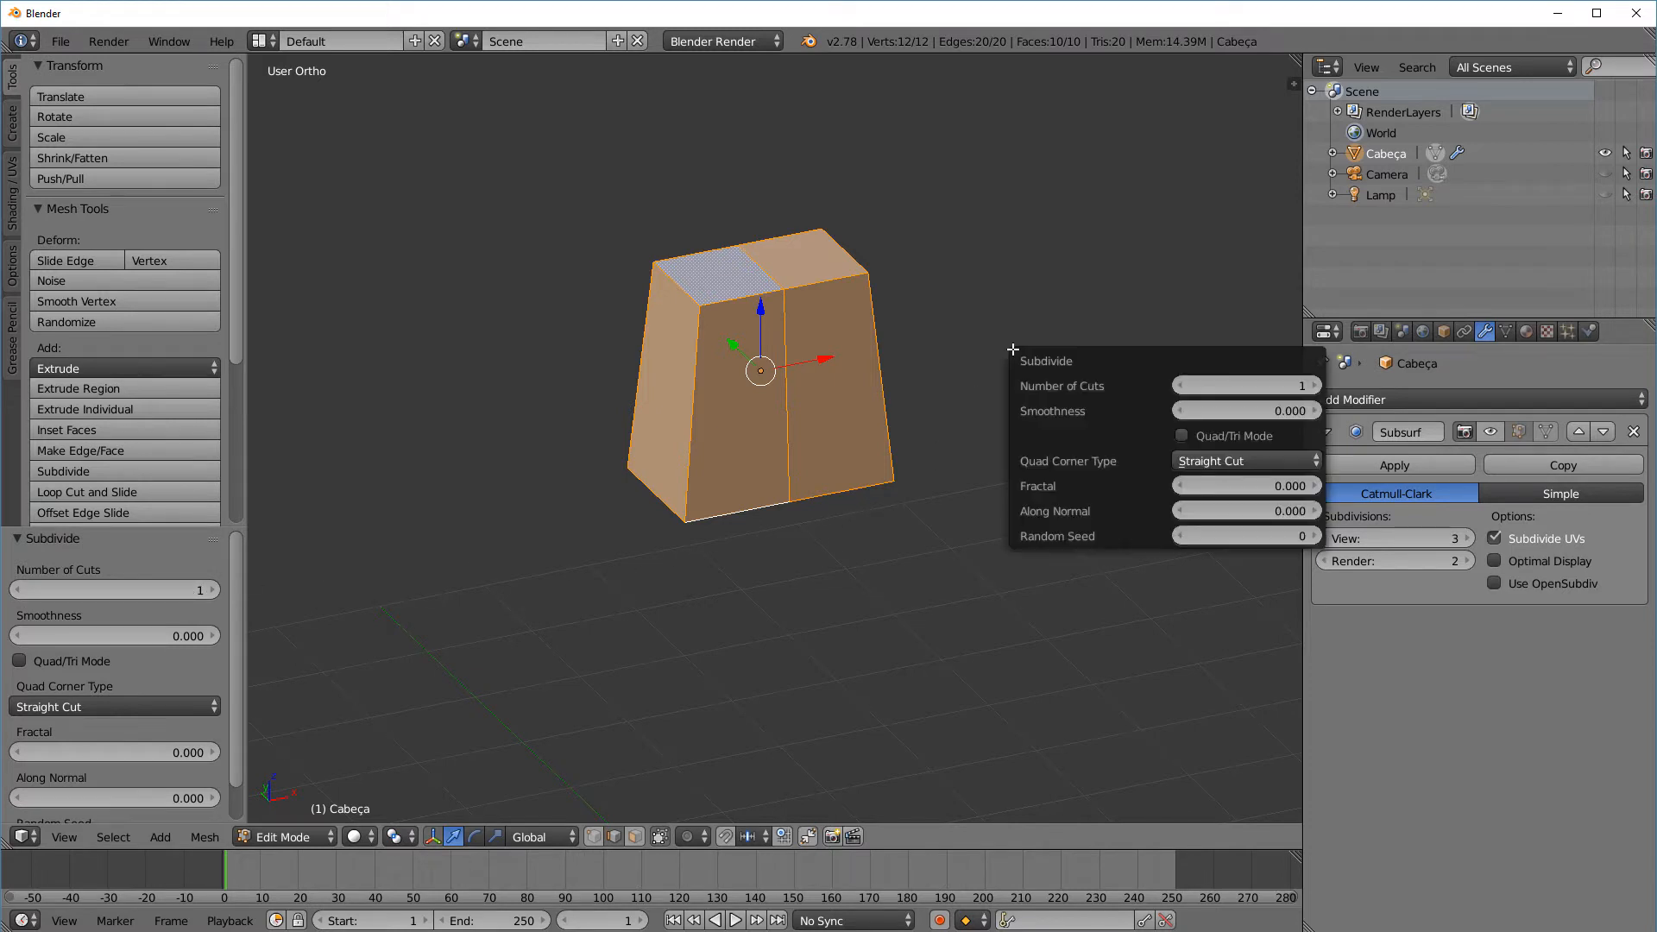
key("F6")
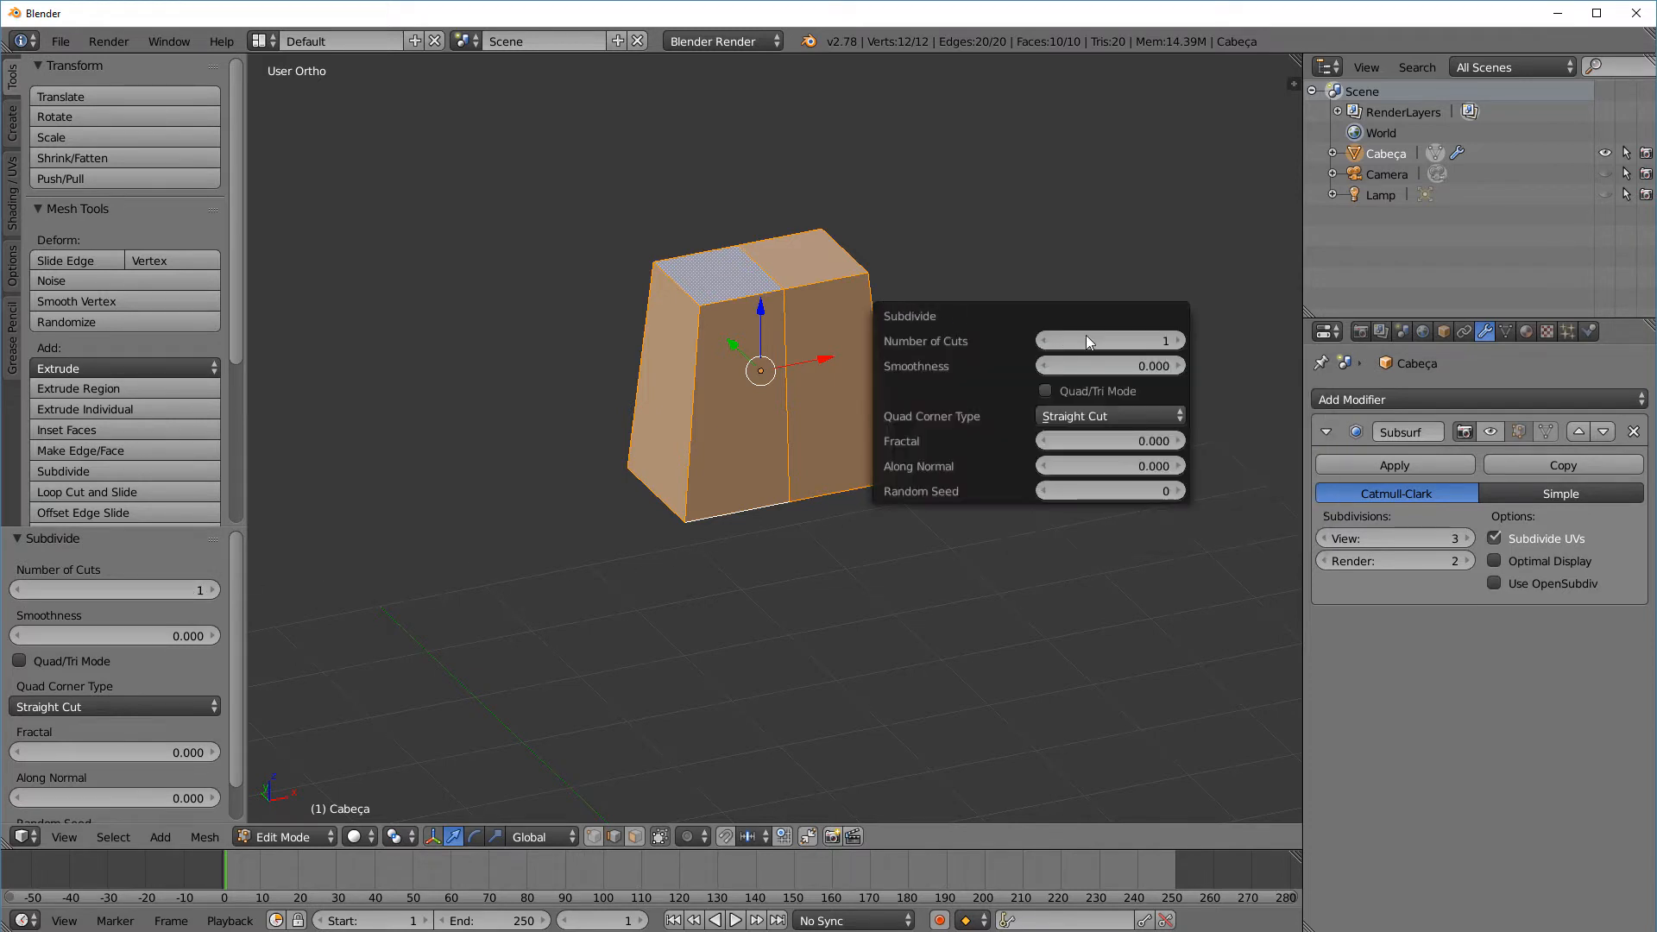
left_click(1178, 341)
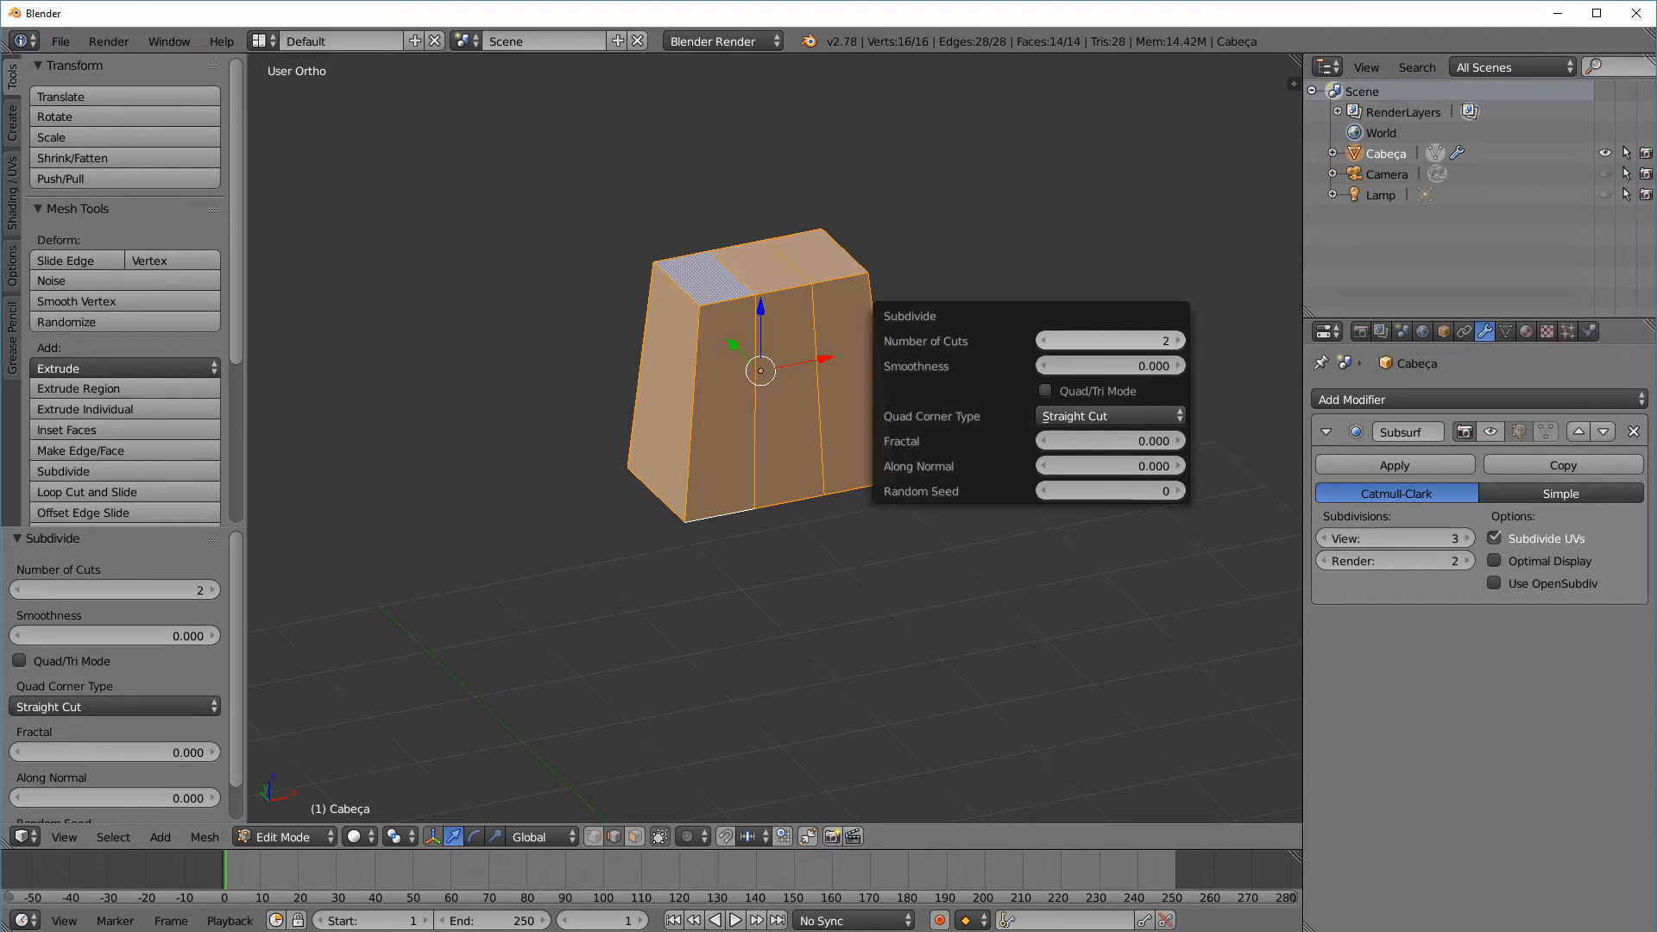
mouse_move(960, 389)
middle_mouse_down()
mouse_move(929, 359)
mouse_move(987, 354)
mouse_move(921, 359)
mouse_move(955, 374)
middle_mouse_up()
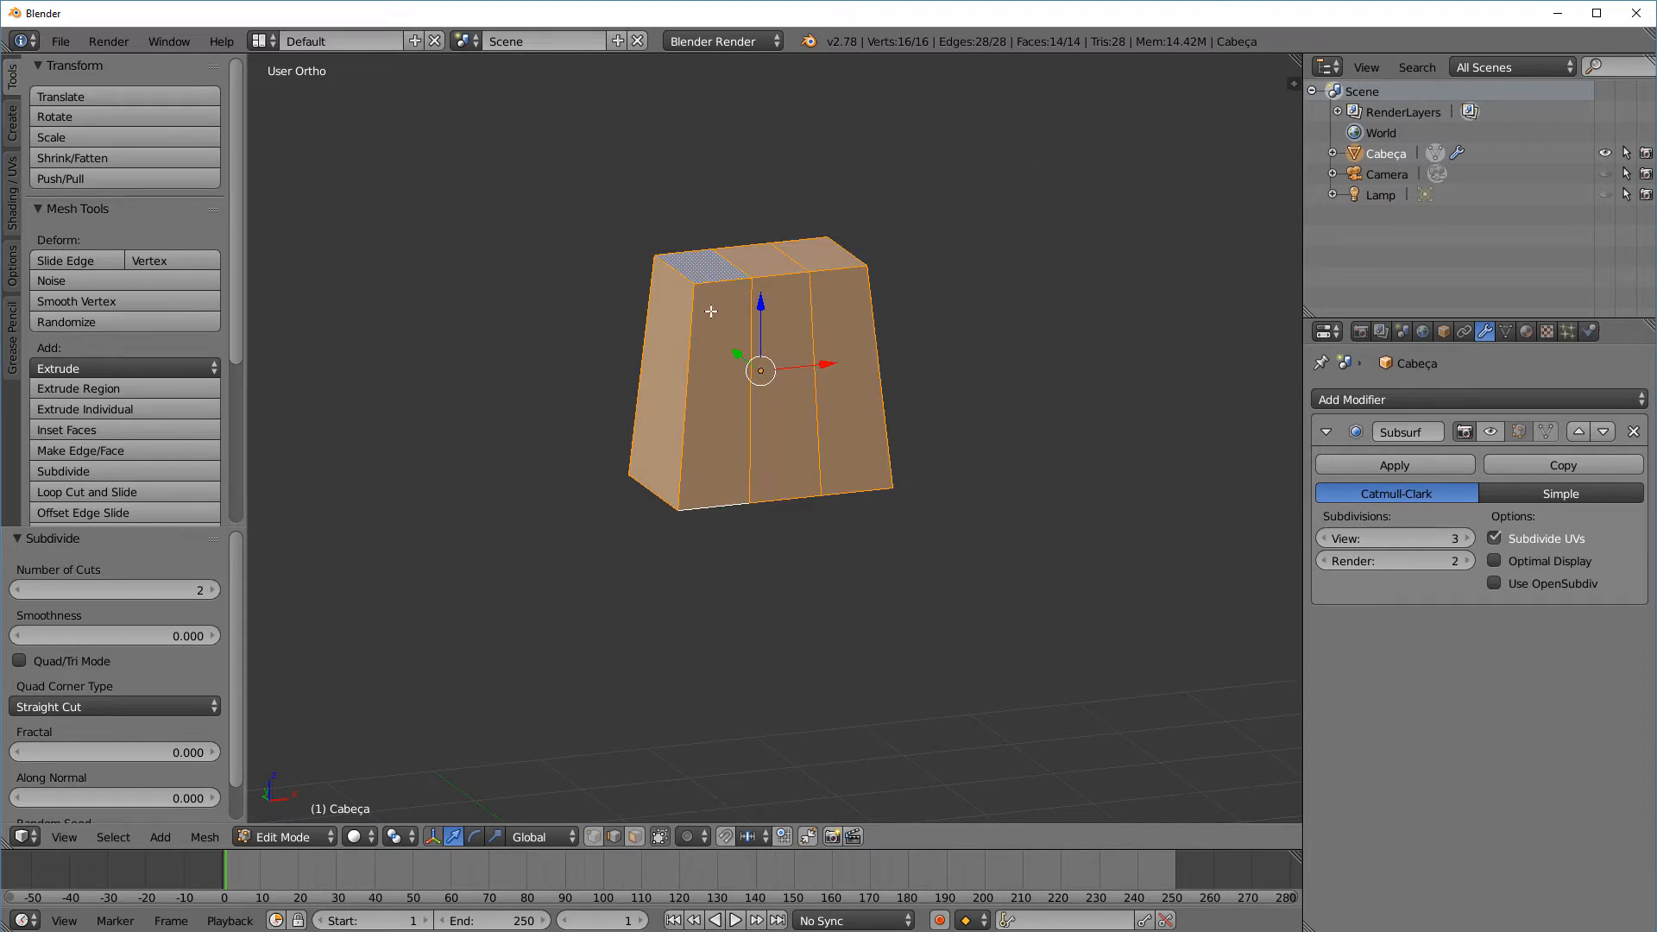
Return to Object Mode and show the Subdivision Surface modifier in the viewport to examine the cuts' effect on the head
left_click(302, 839)
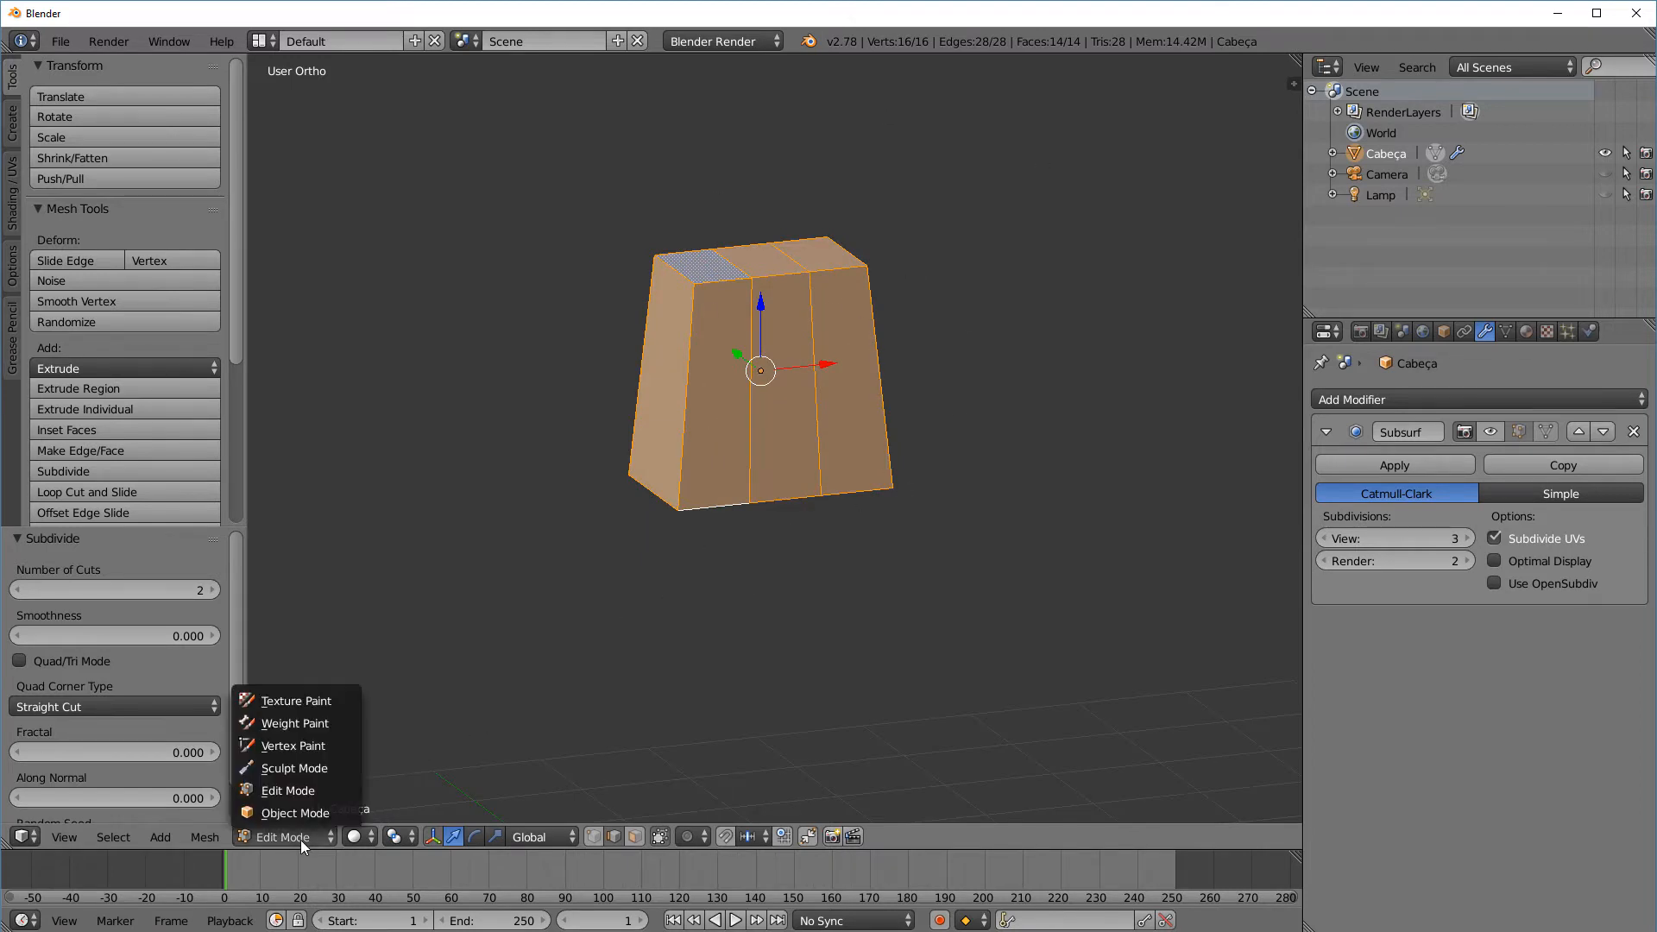
left_click(312, 813)
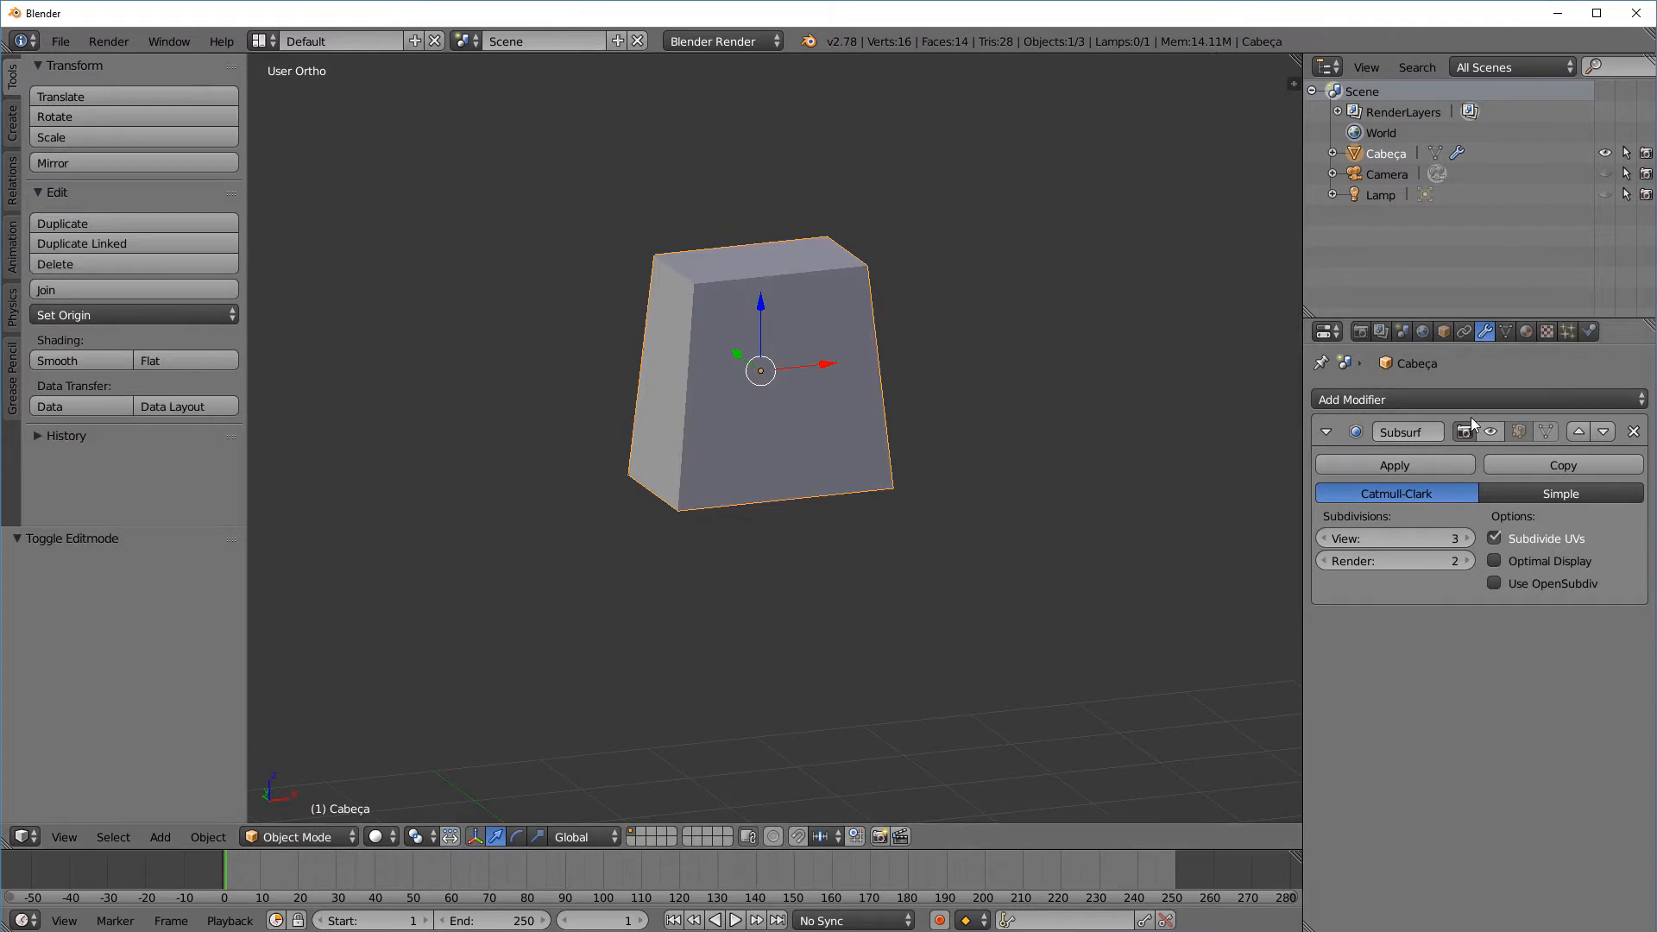
left_click(1491, 432)
middle_click_drag(898, 466, 540, 685)
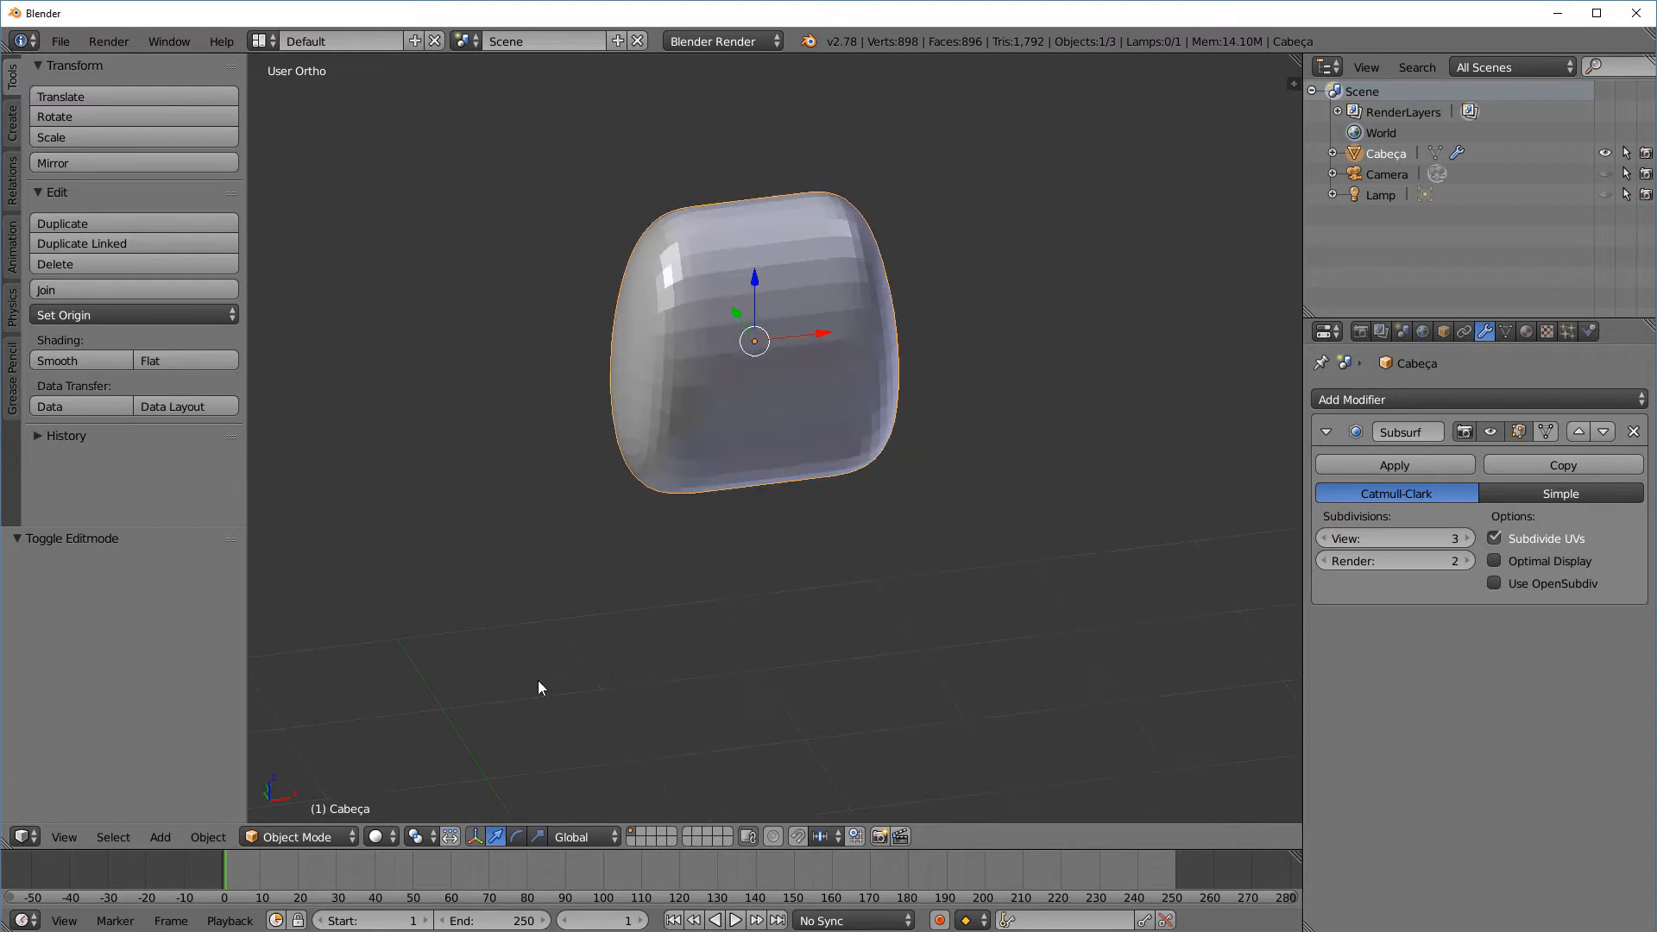
Hide the modifier in the viewport and, in Edit Mode, select the ring of vertical edges around the block
left_click(1490, 431)
left_click(343, 836)
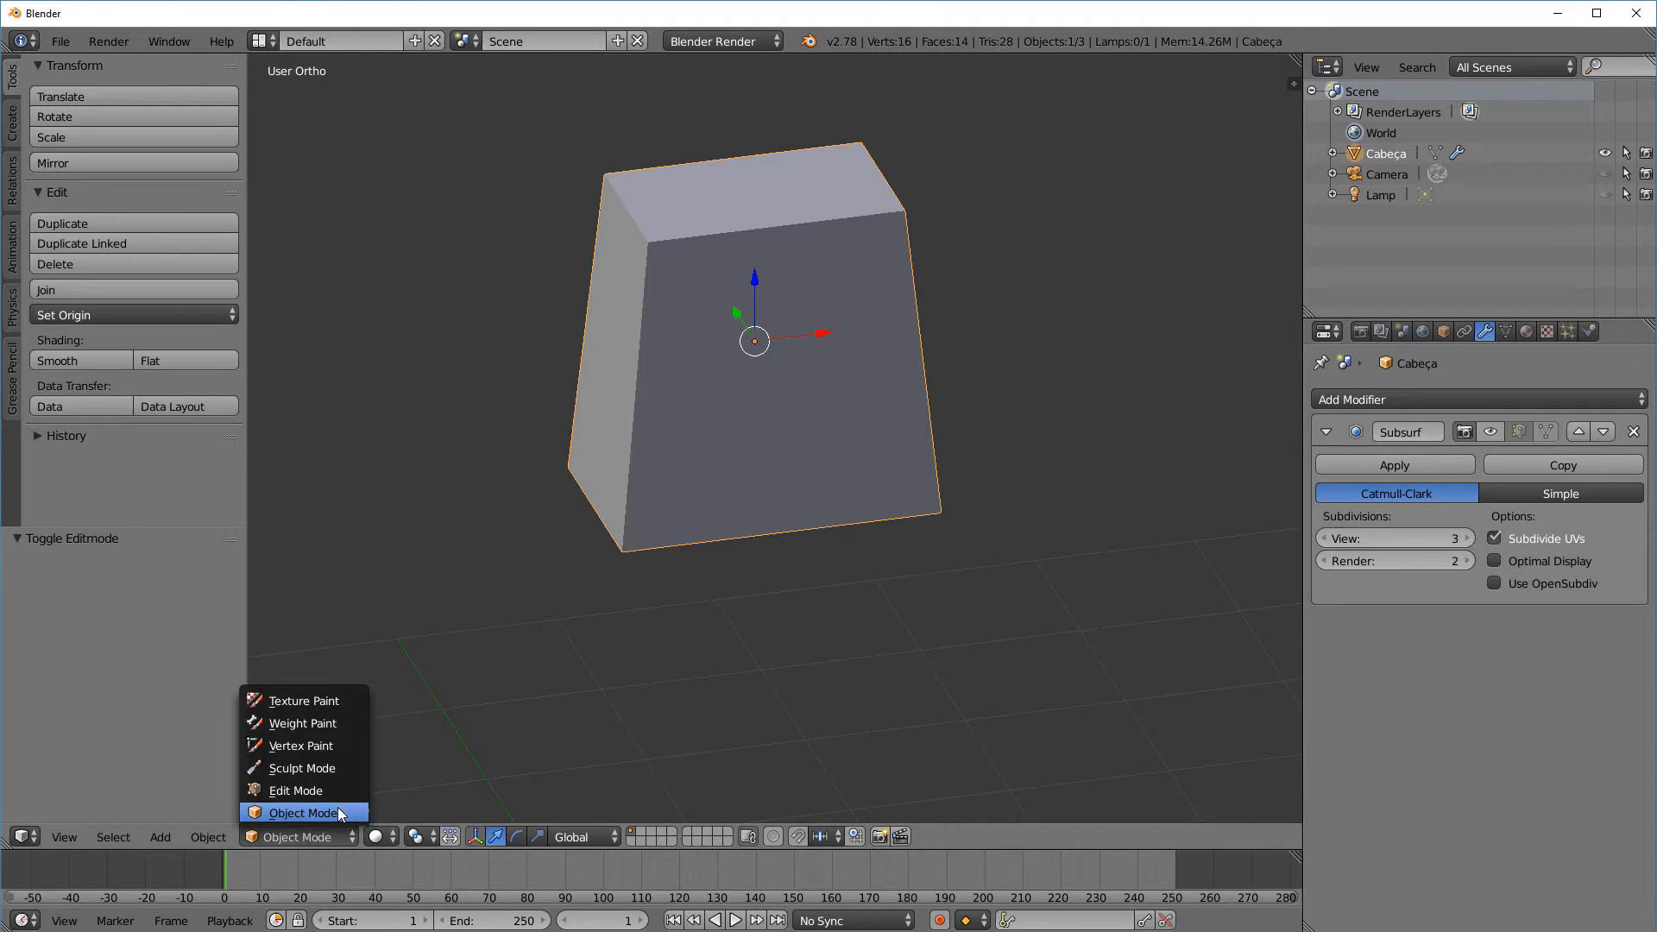
left_click(335, 789)
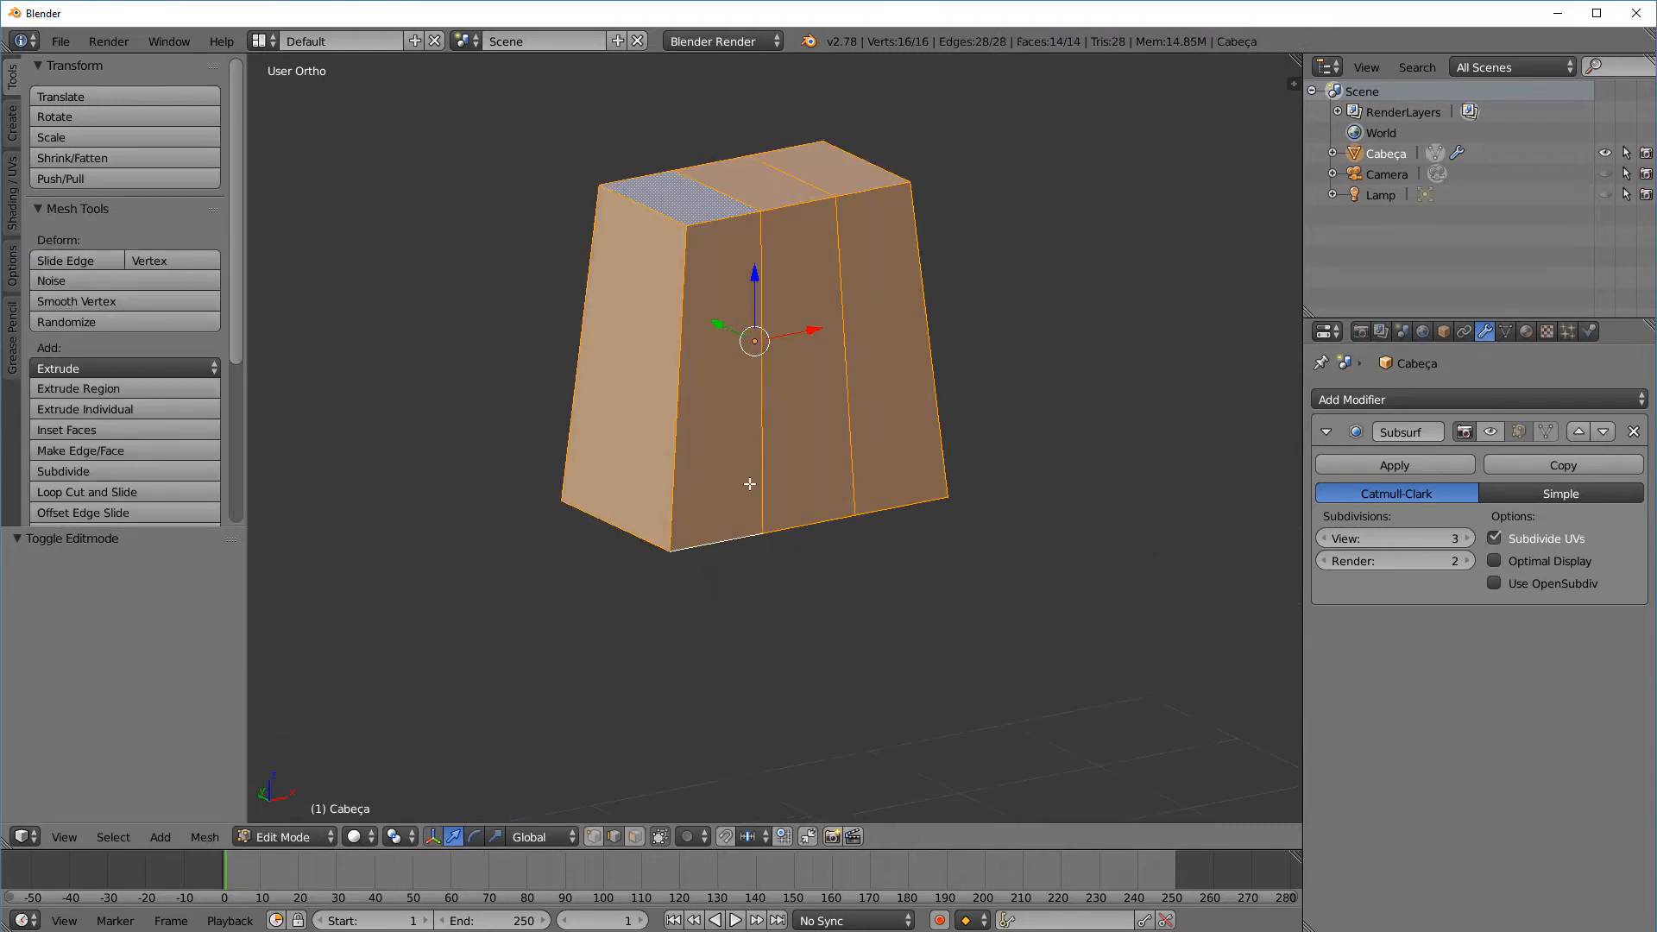
right_click(756, 442, "ctrl+alt")
Subdivide the selected vertical edges with the number of cuts set to 10
key("w")
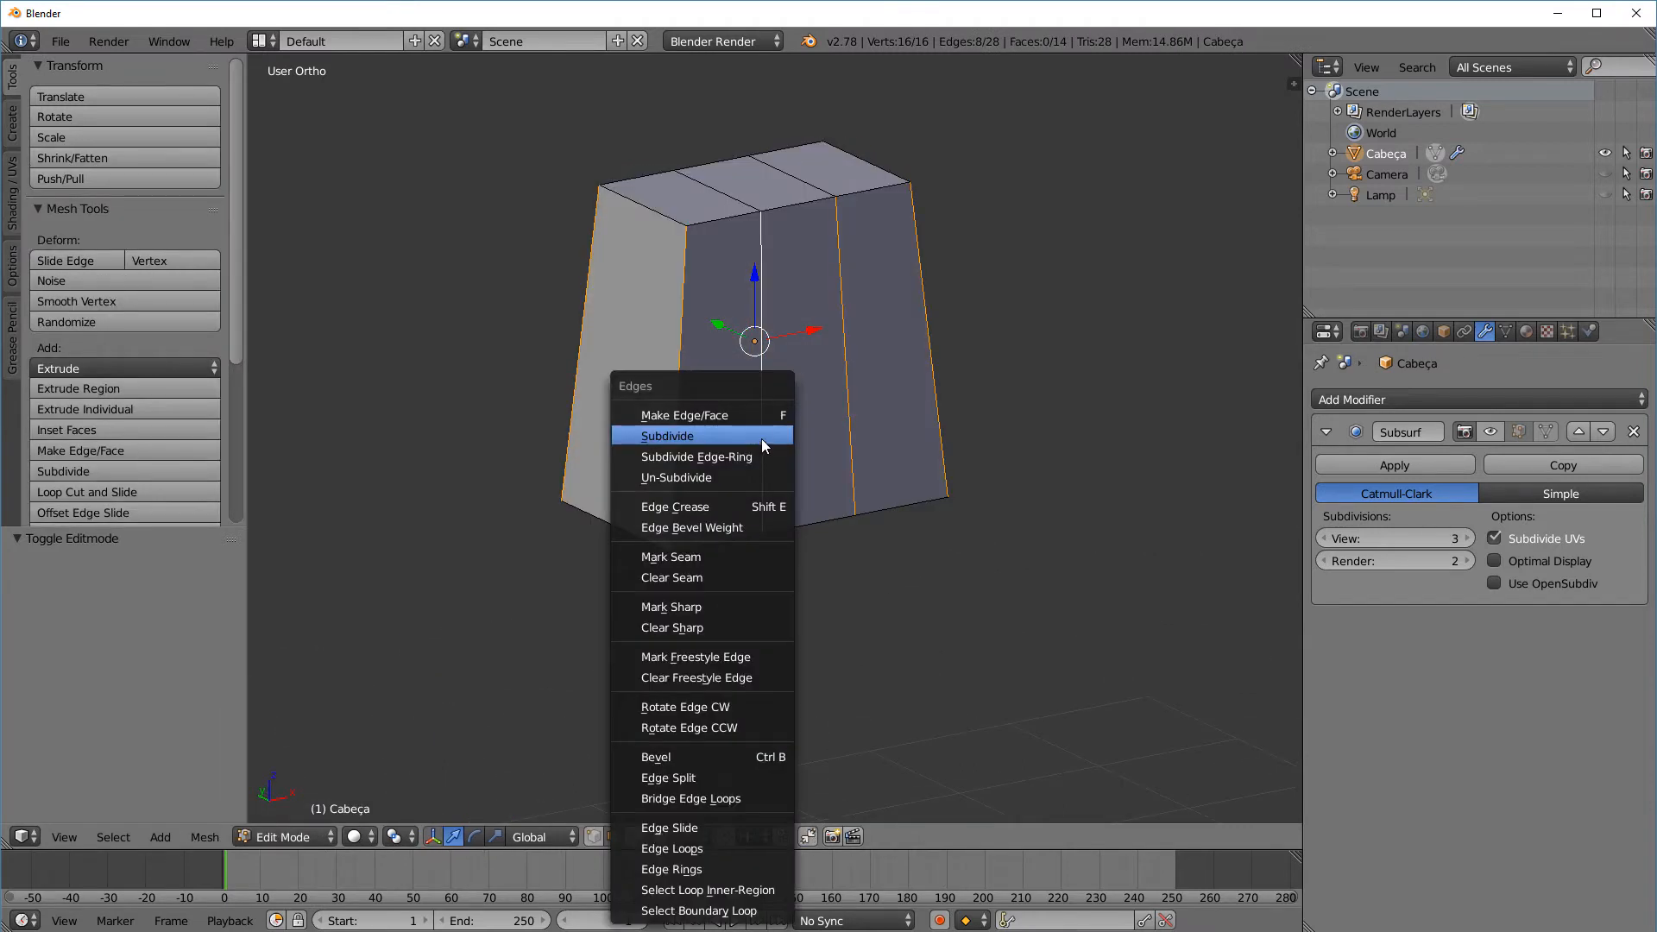
left_click(759, 439)
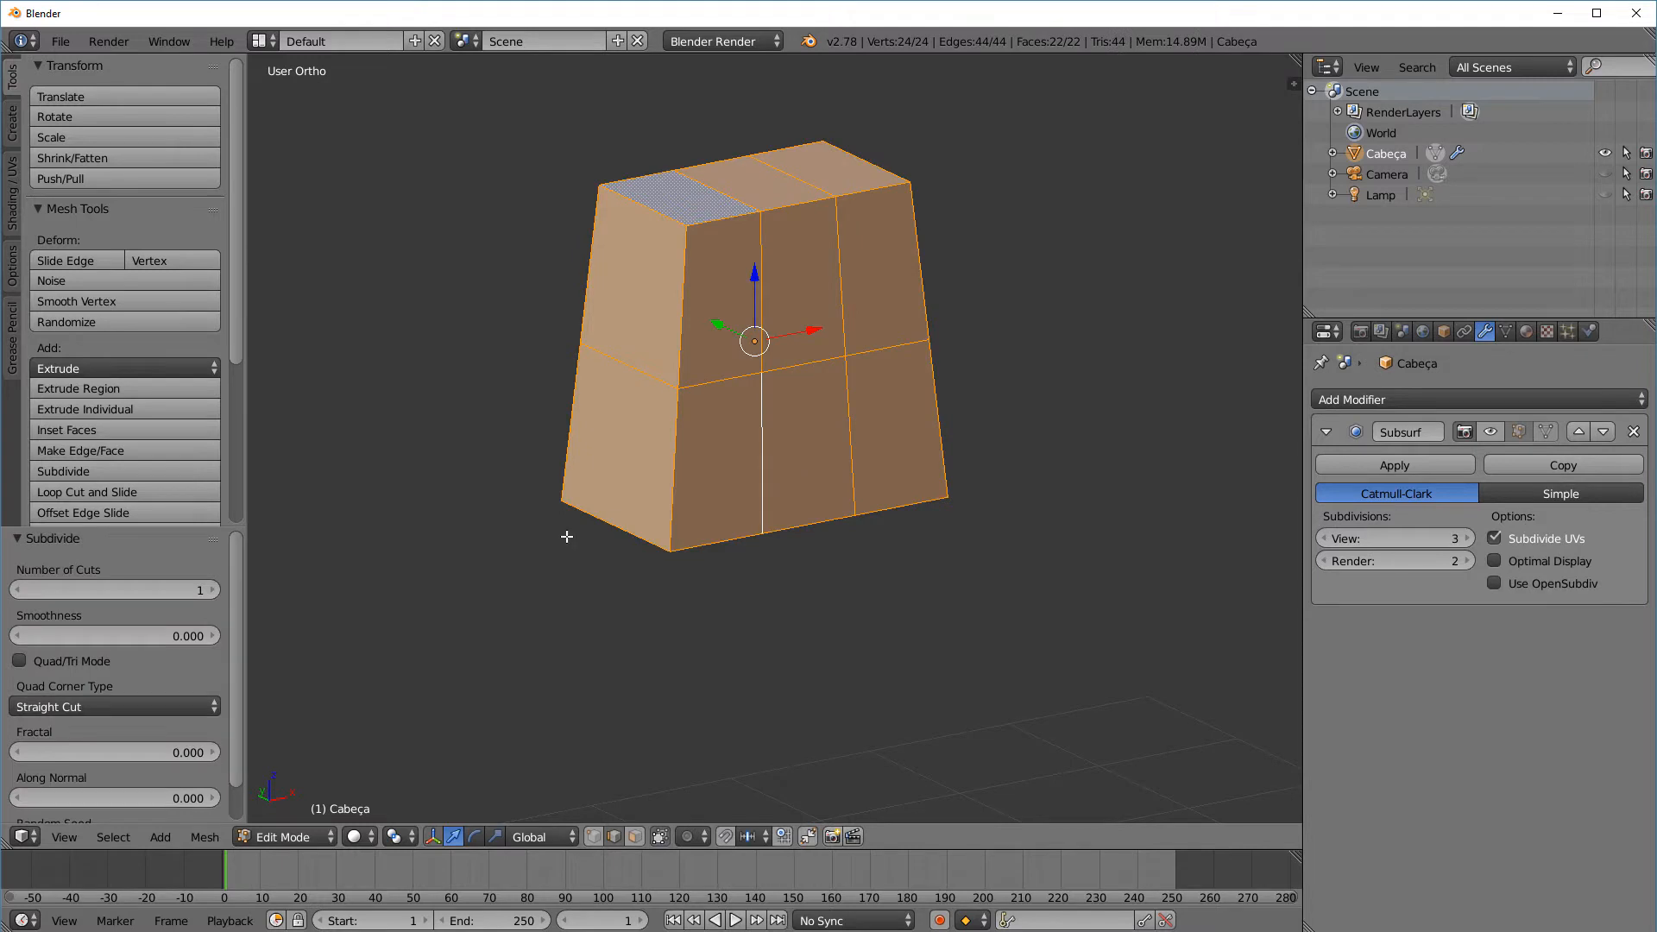
left_click(211, 590)
left_click(210, 590)
left_click(211, 590)
left_click(211, 590)
left_click(210, 591)
left_click(211, 590)
left_click(210, 591)
double_click(211, 591)
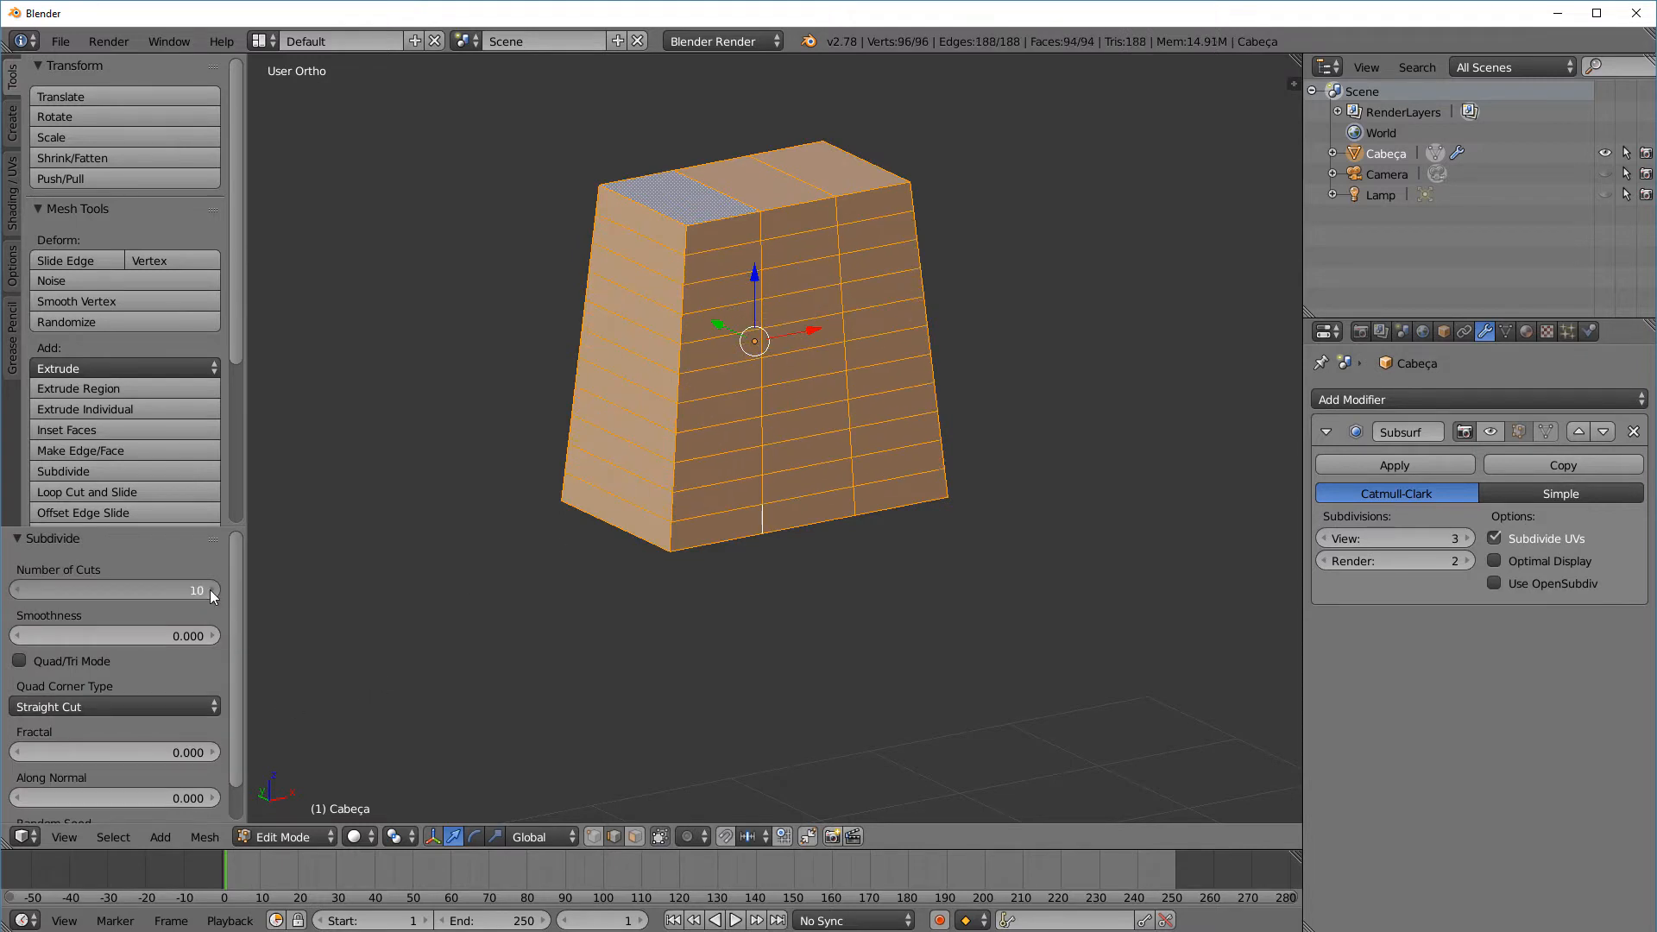
Return to Object Mode, show the Subdivision Surface modifier in the viewport and examine the smoothed block from several angles
left_click(297, 843)
left_click(300, 817)
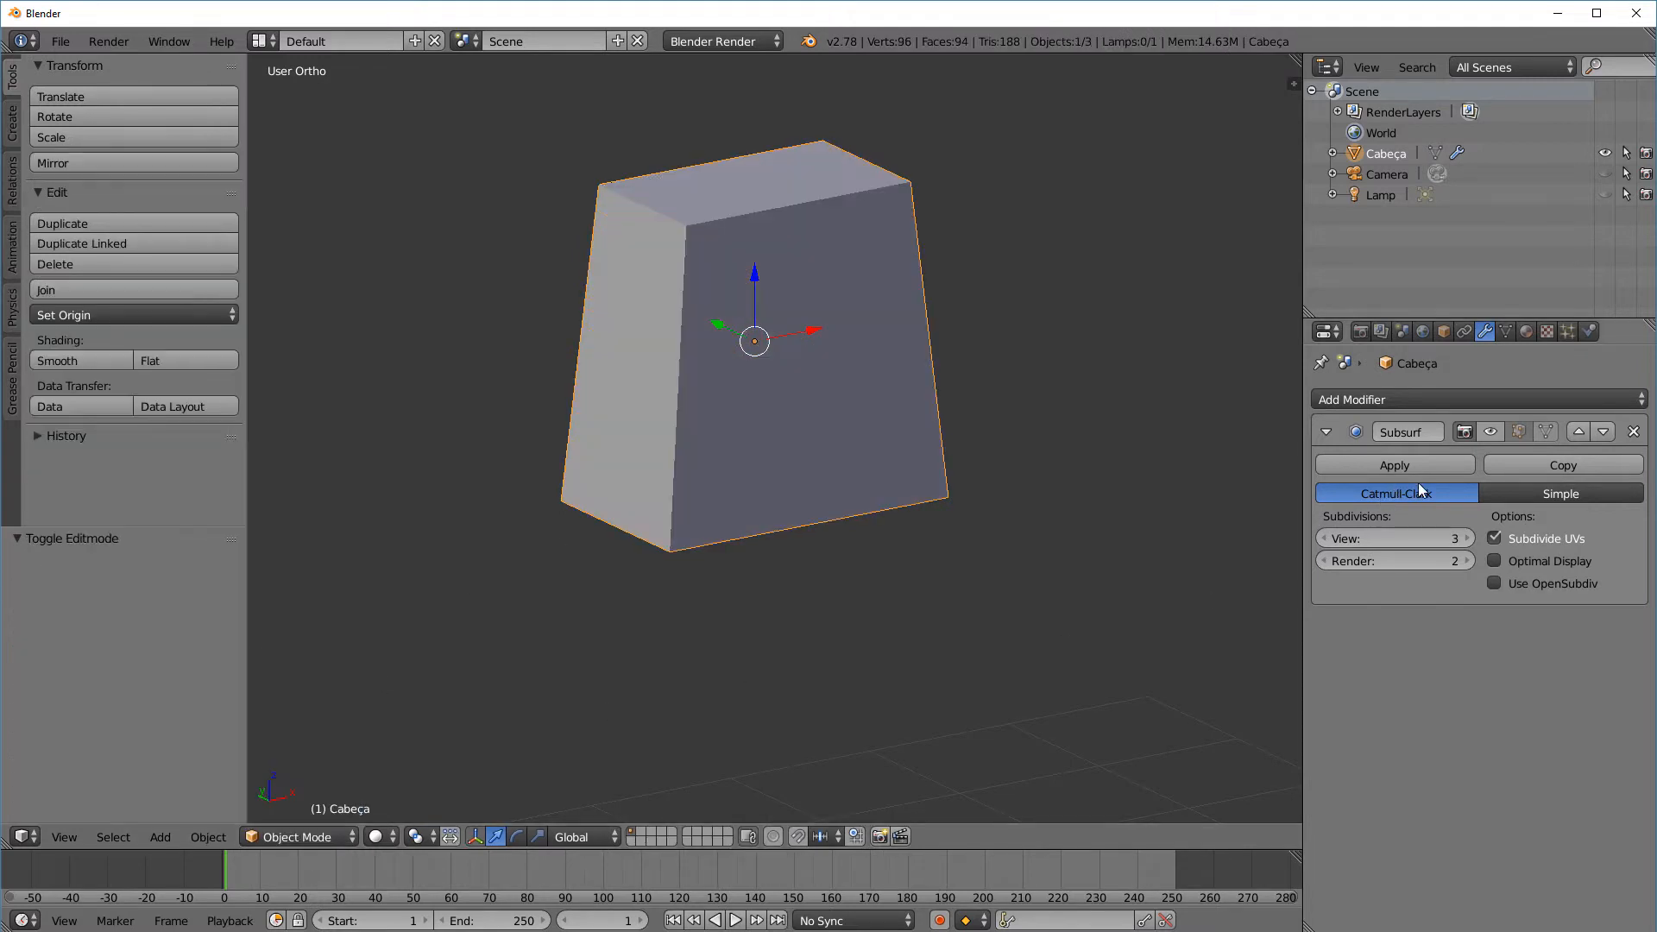
left_click(1490, 432)
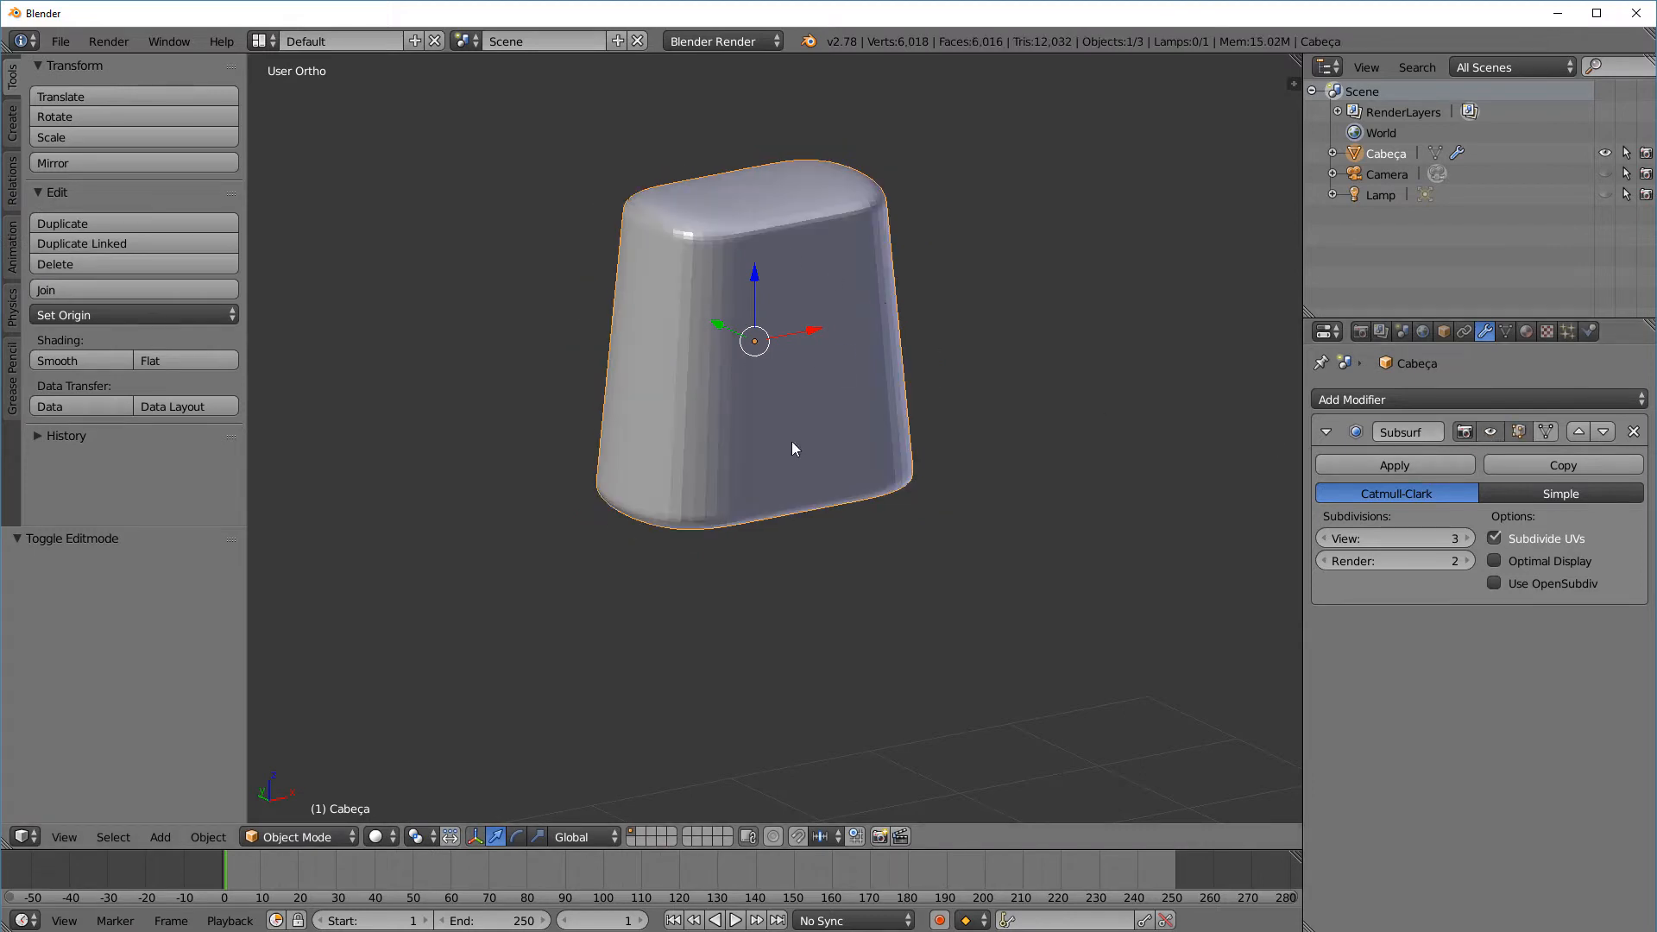
middle_click_drag(786, 408, 842, 412)
middle_click_drag(897, 299, 910, 368)
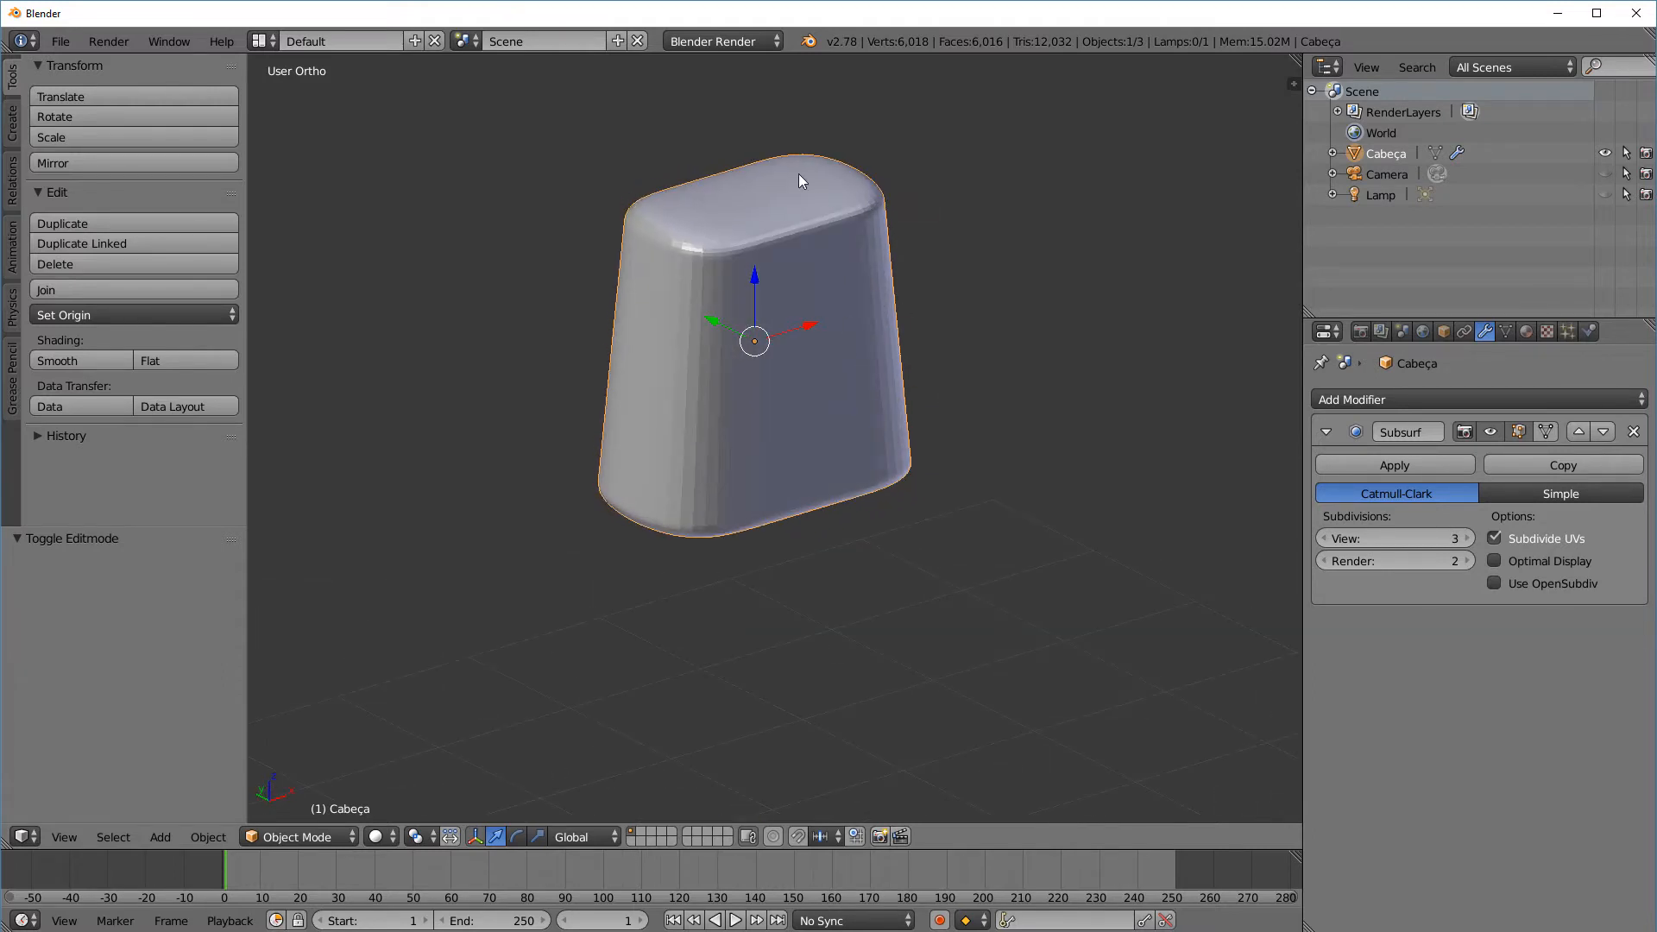
mouse_move(880, 451)
middle_mouse_down()
mouse_move(992, 425)
mouse_move(893, 435)
middle_mouse_up()
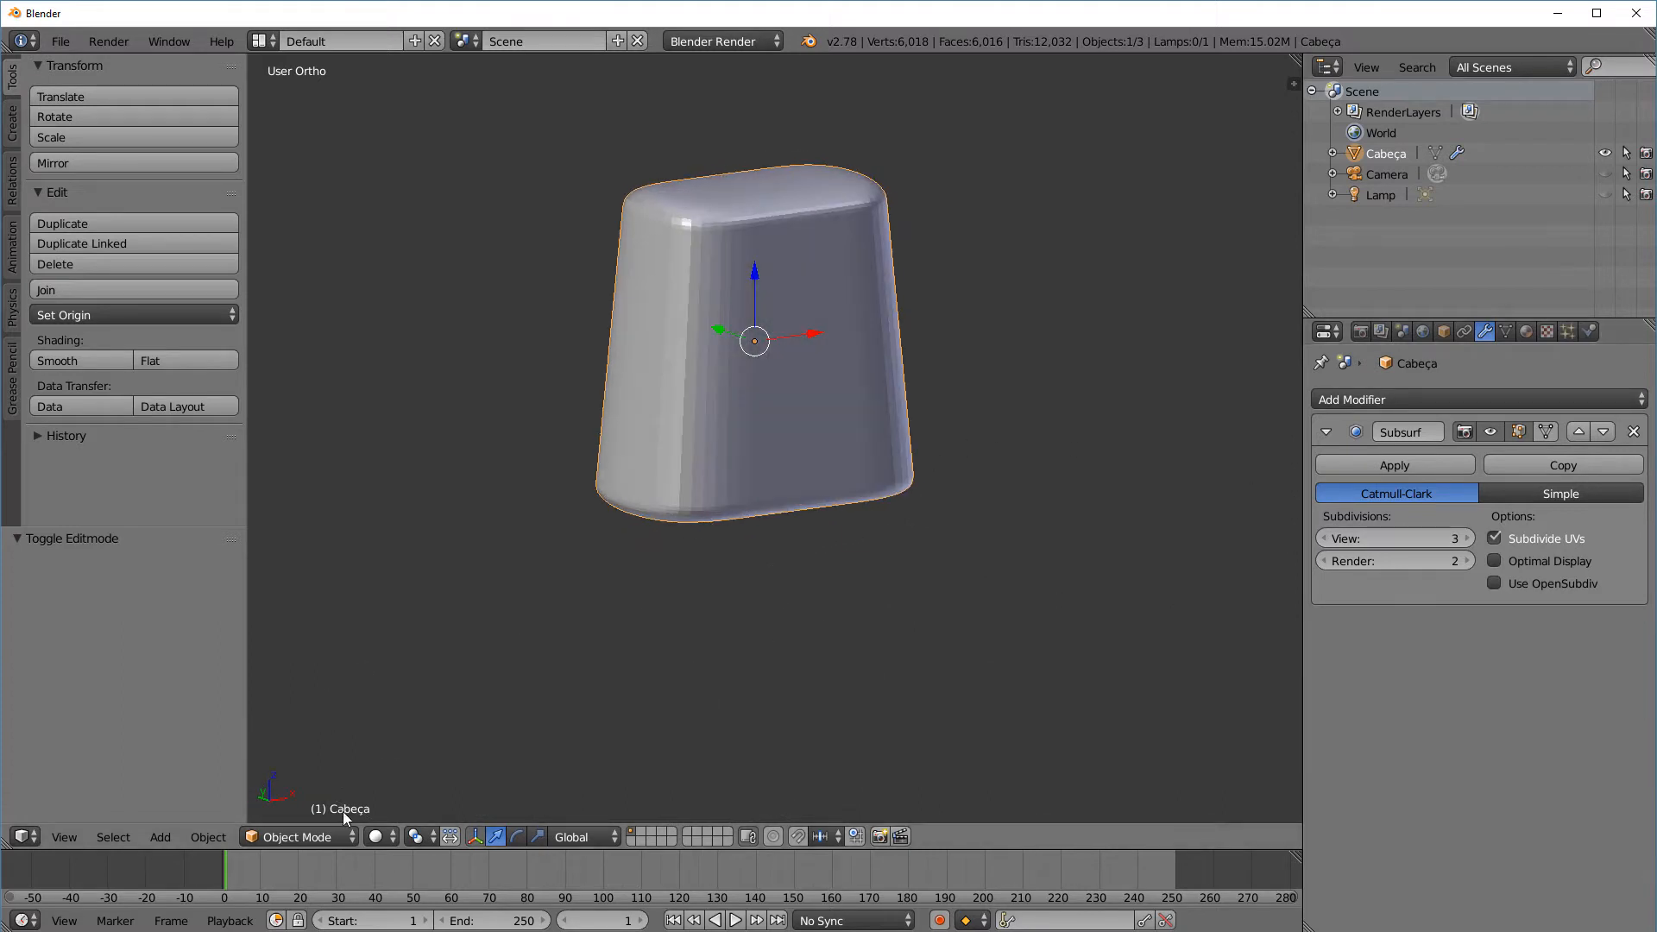
Enter Edit Mode and select all ten horizontal edge loops around the block together, from the uppermost to the lowest
left_click(332, 836)
left_click(334, 791)
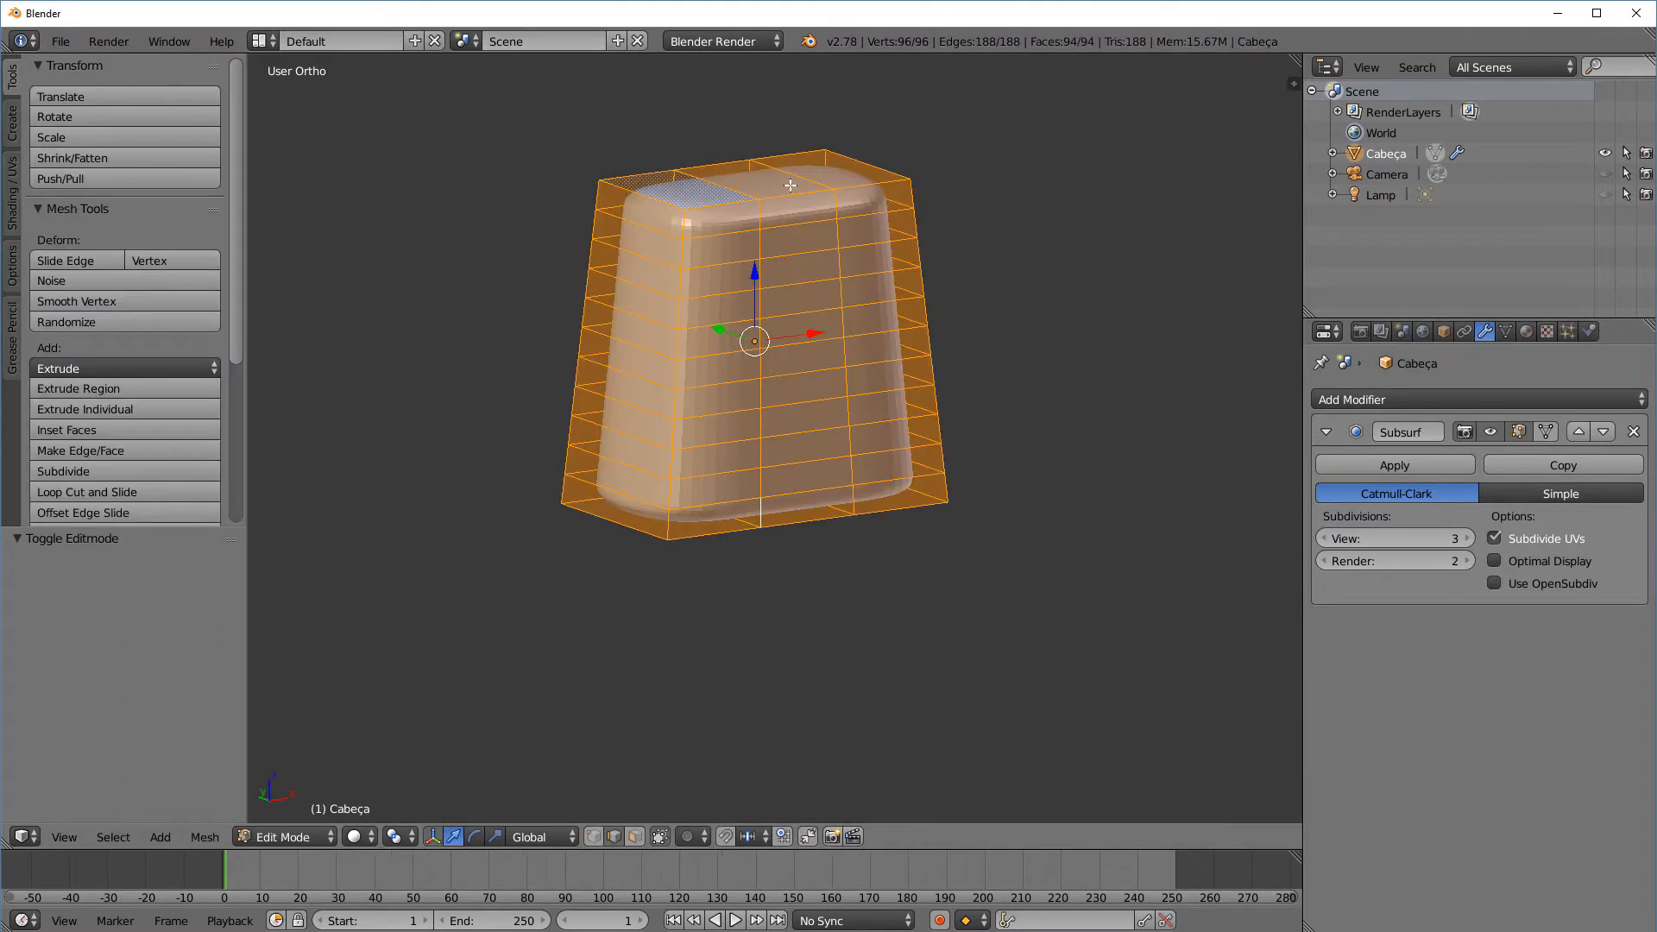
right_click(800, 229, "alt")
right_click(802, 252, "alt+shift")
right_click(805, 283, "alt+shift")
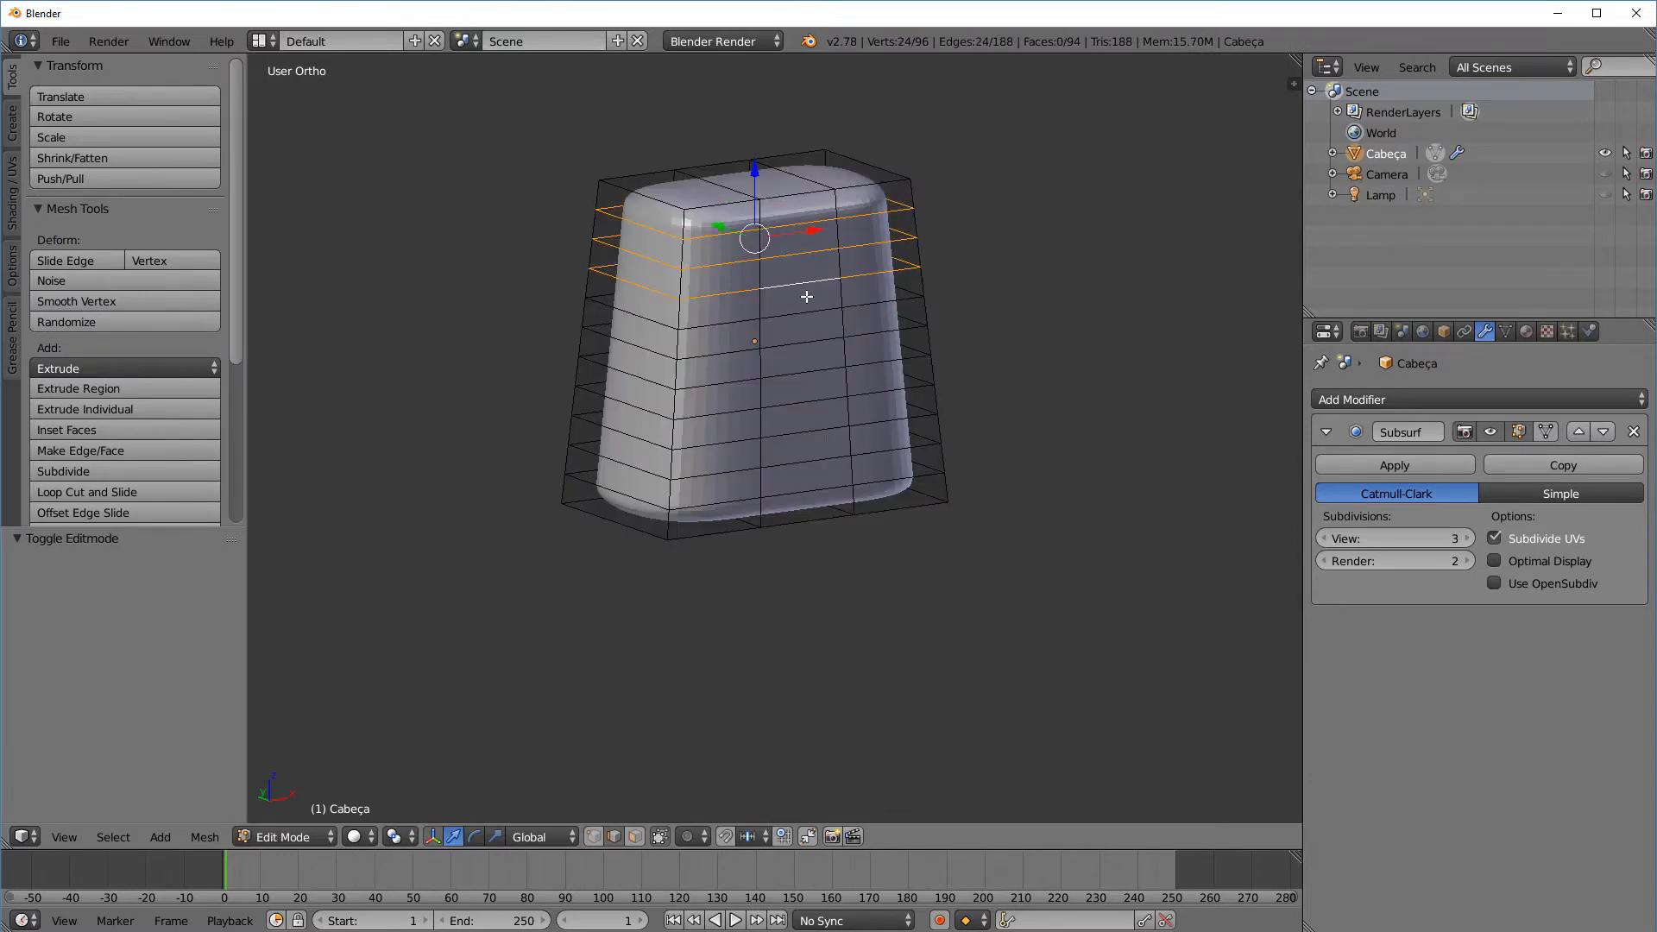
right_click(808, 316, "alt+shift")
right_click(812, 344, "alt+shift")
right_click(812, 369, "alt+shift")
right_click(815, 398, "alt+shift")
right_click(818, 427, "alt+shift")
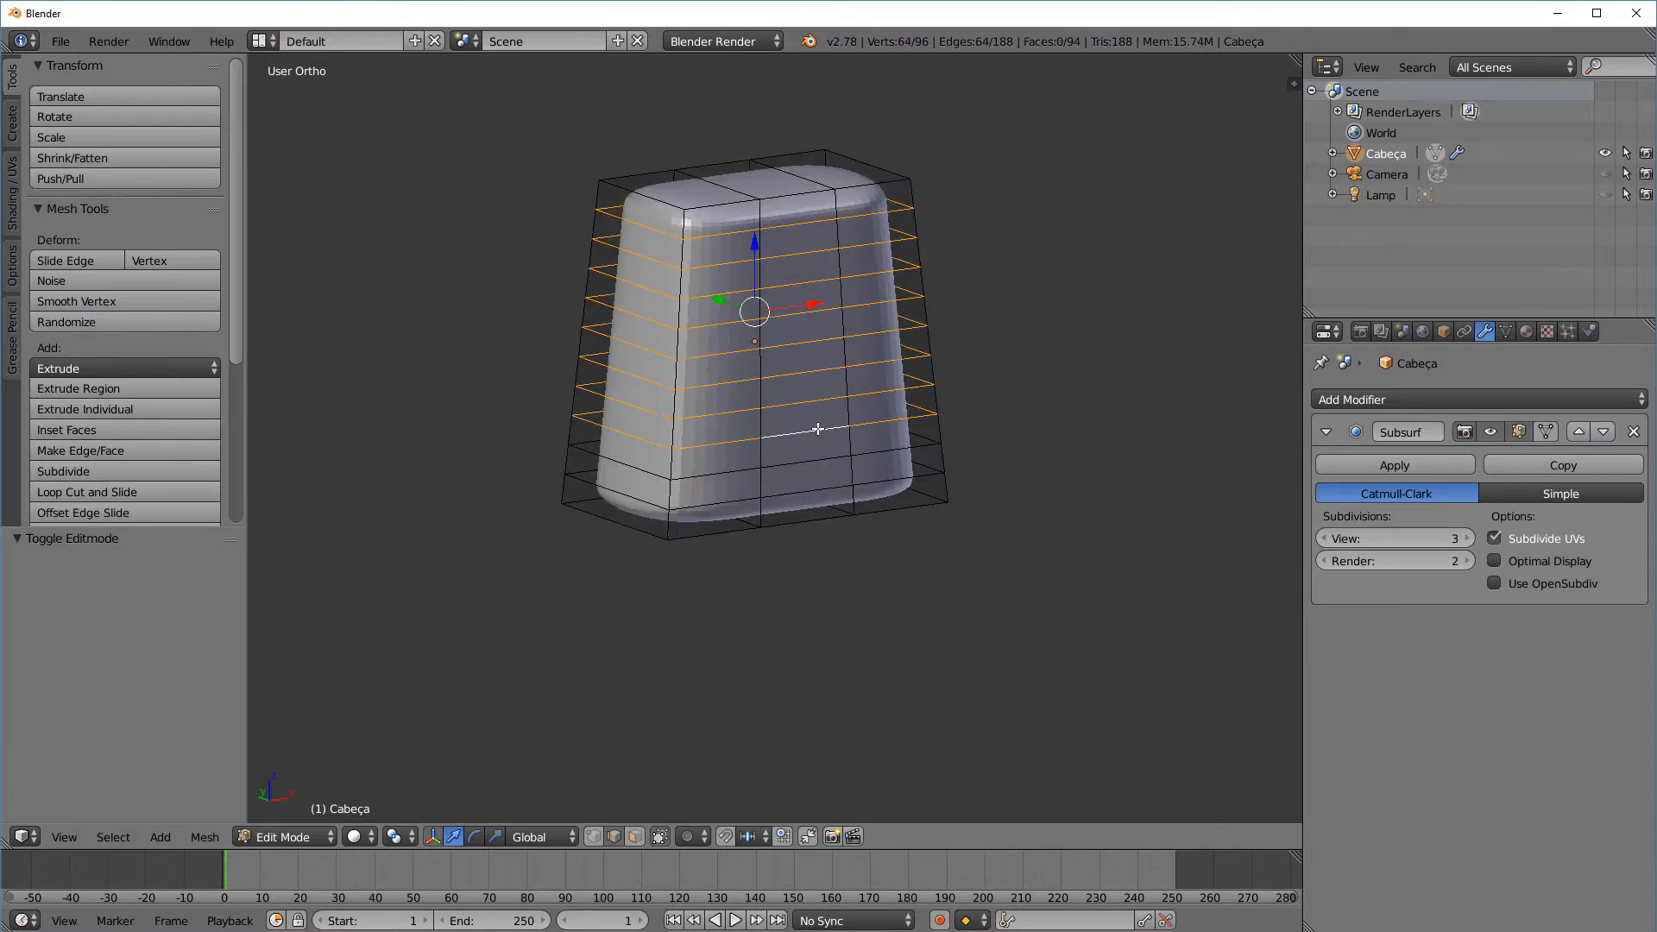
right_click(819, 458, "alt+shift")
right_click(821, 495, "alt+shift")
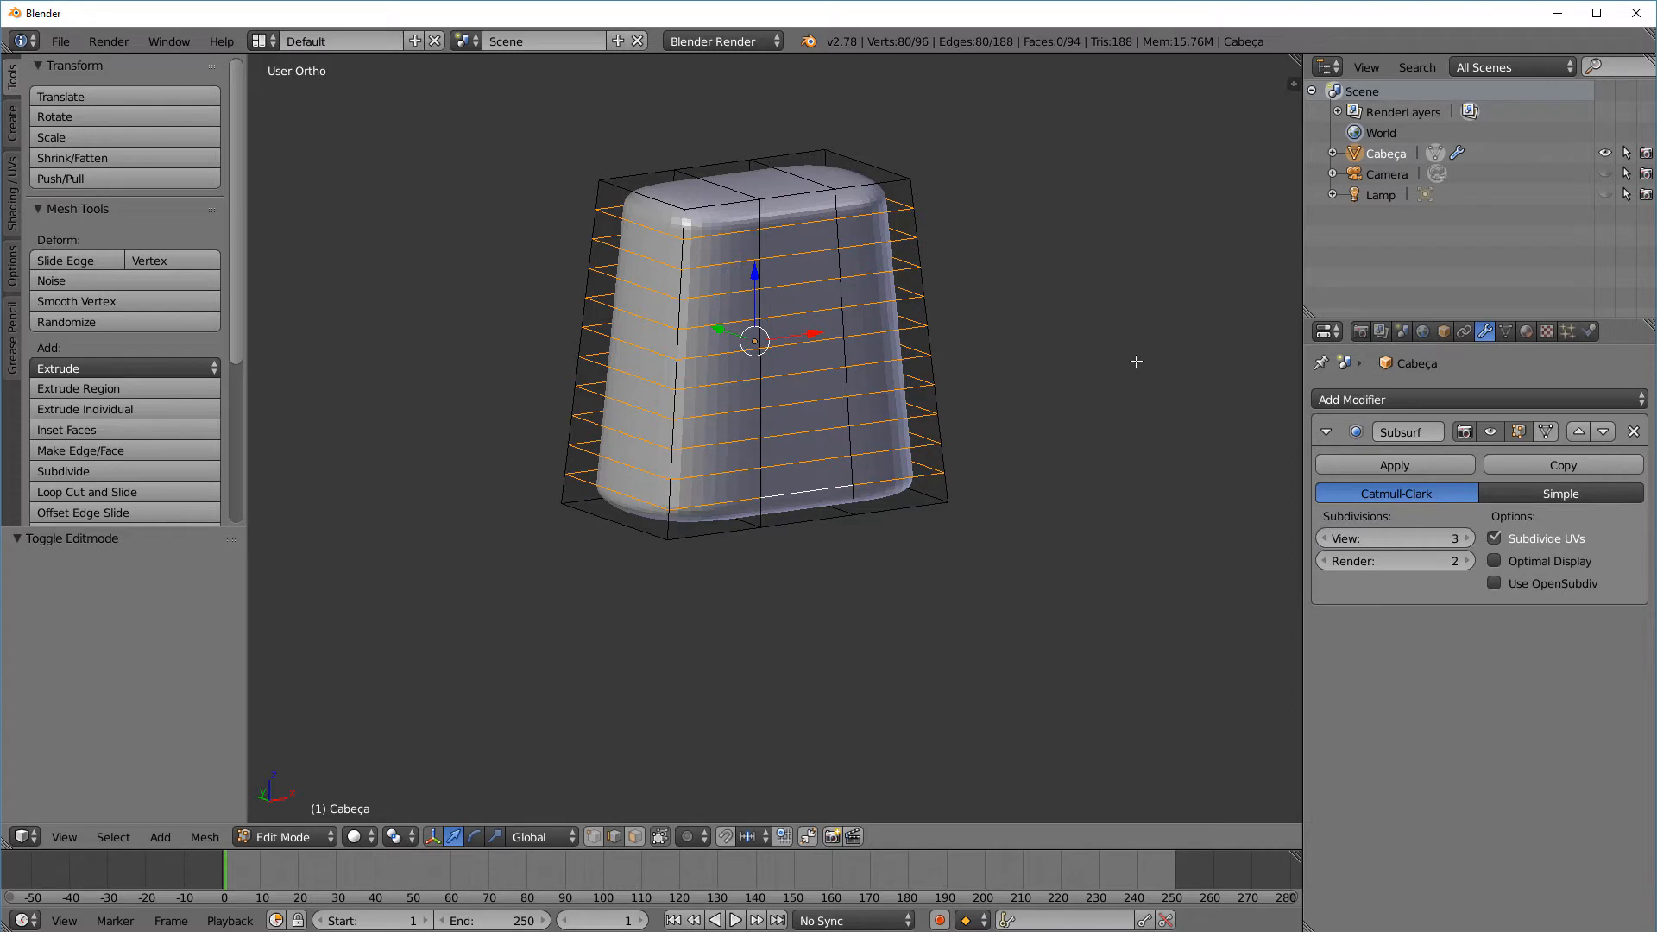
Dissolve the ten selected horizontal edge loops around the block
key("x")
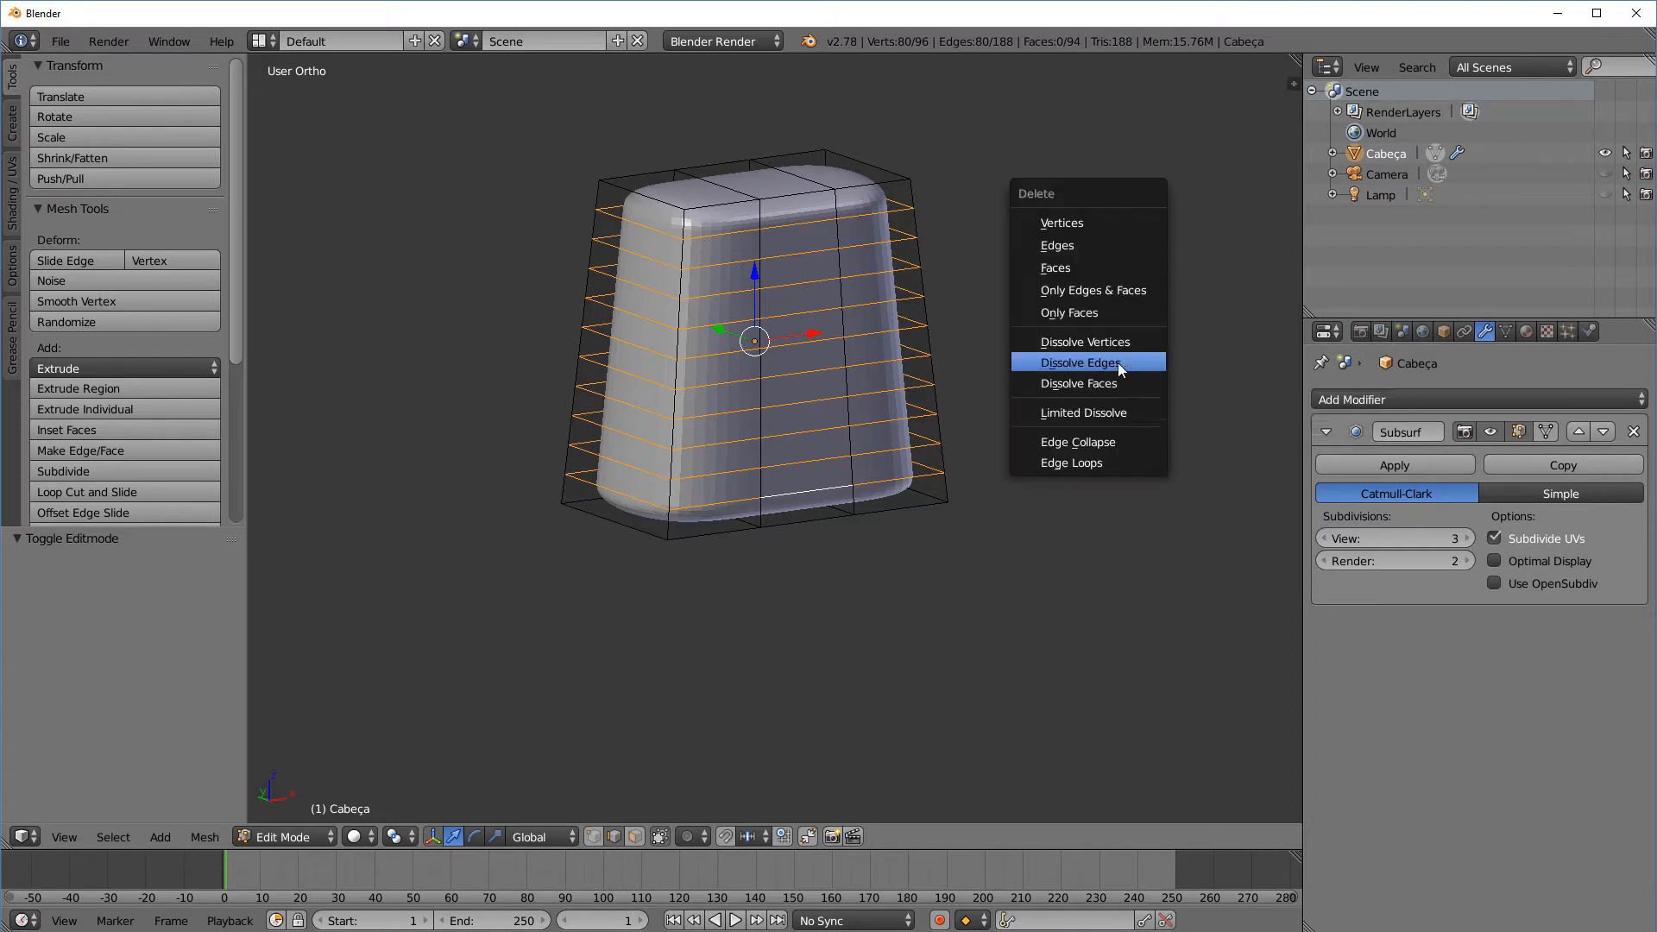
left_click(1119, 366)
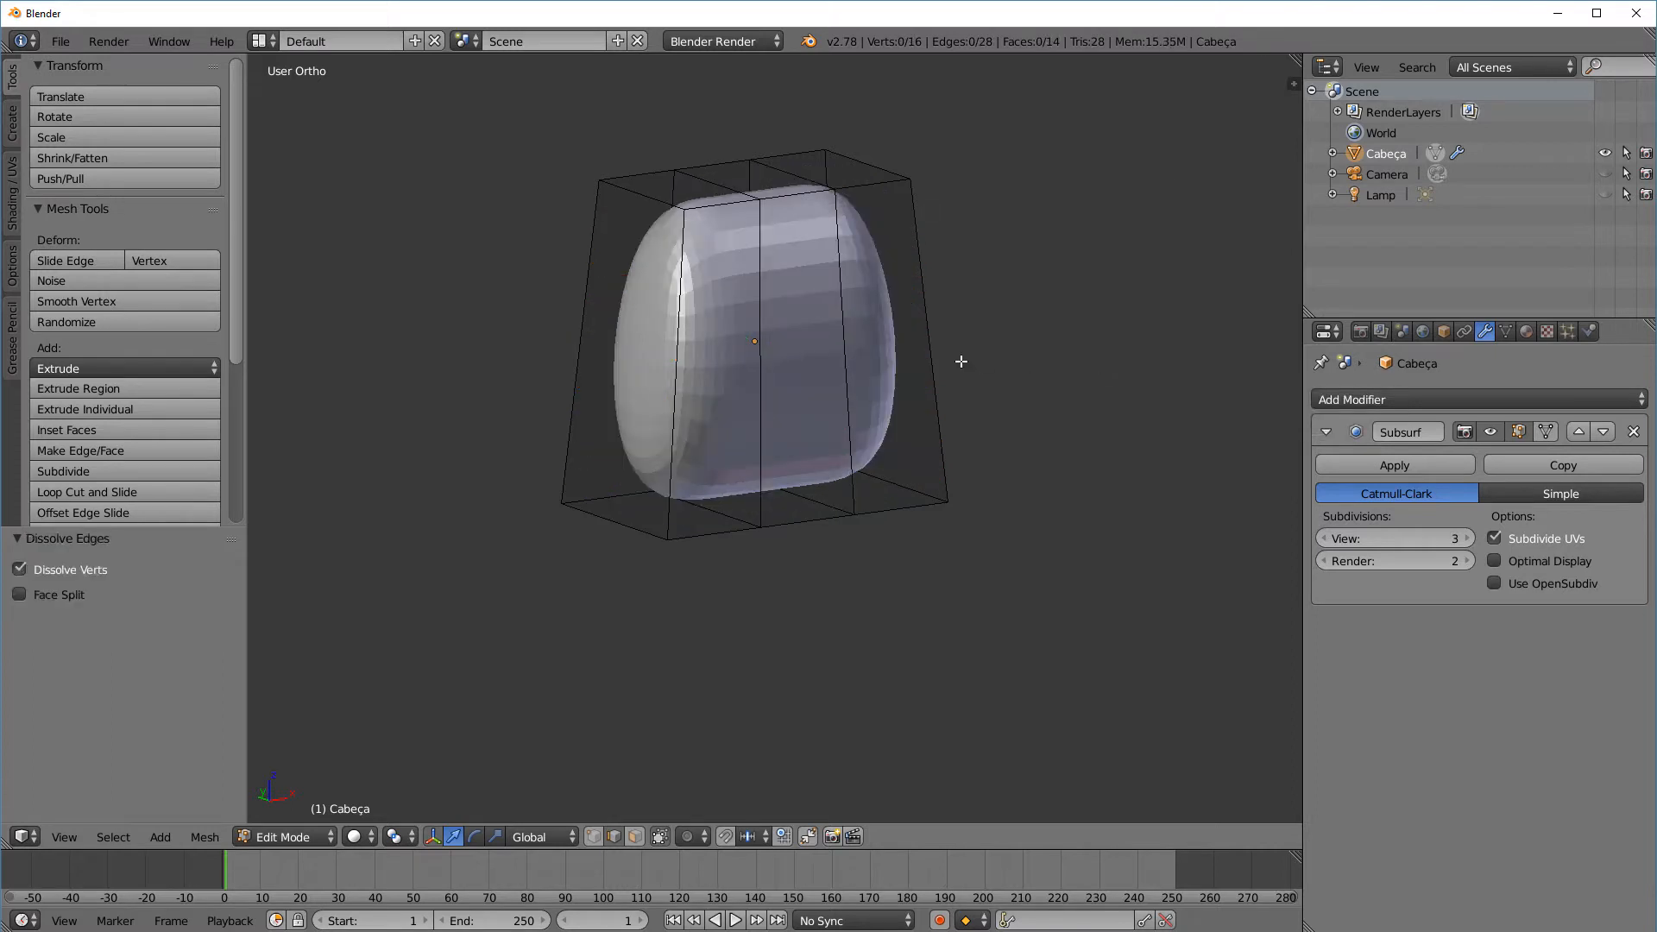
Toggle the modifier's display in Edit Mode to compare the block's plain cage with its smoothed shape along the vertical edges
left_click(1516, 433)
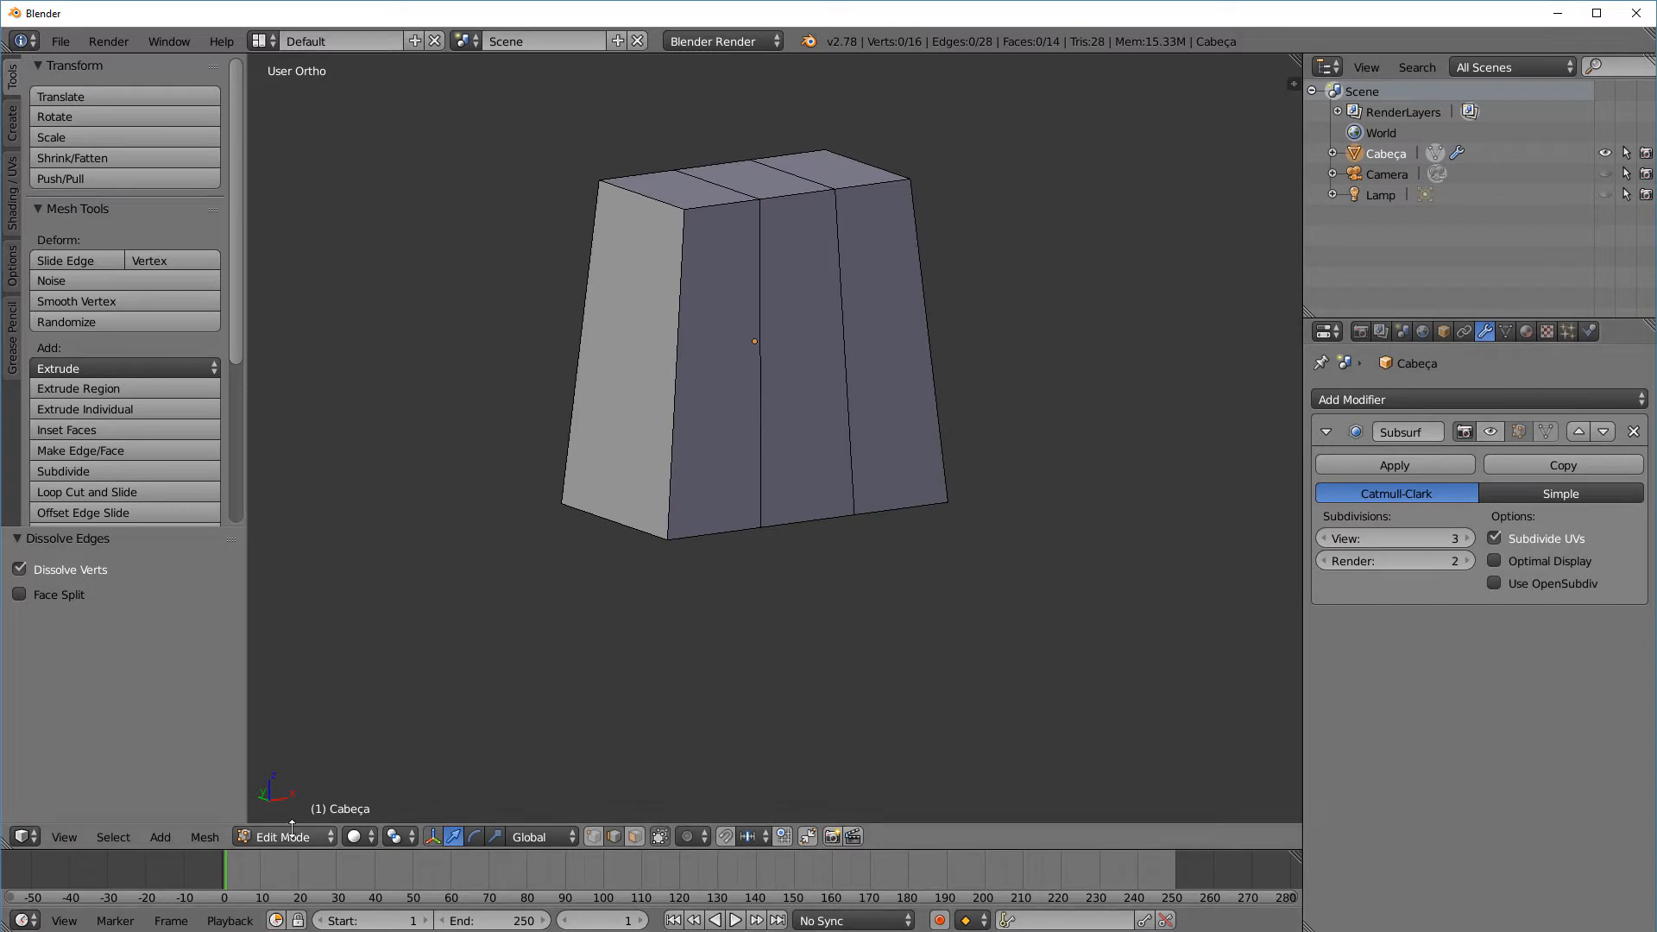
left_click(1518, 431)
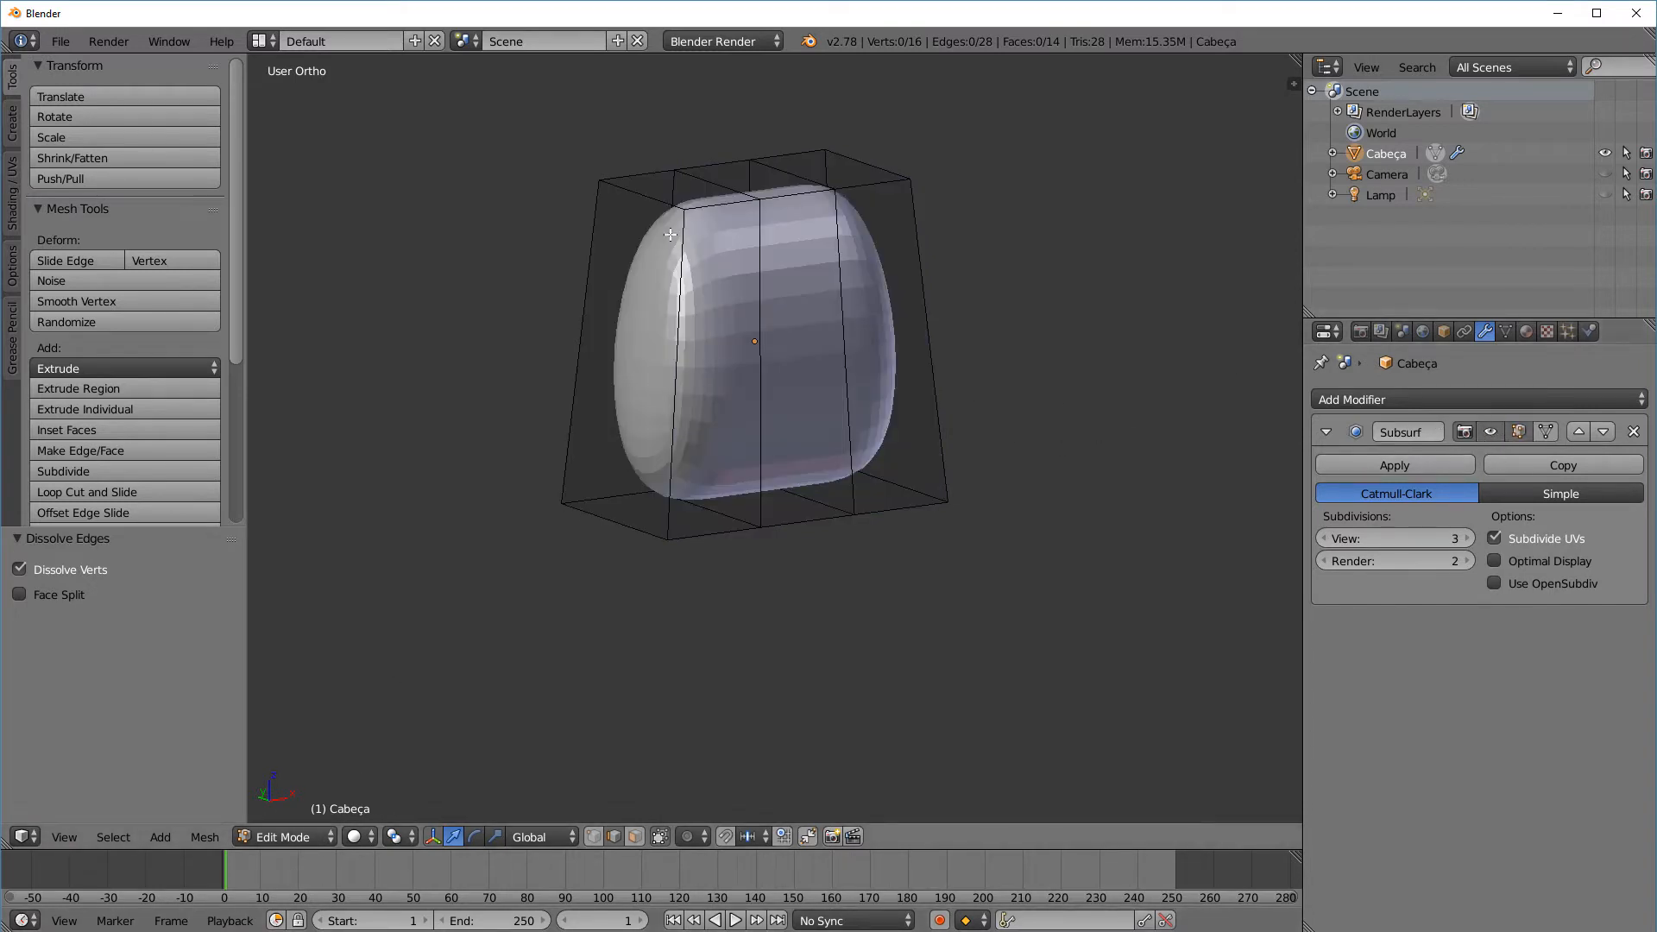
left_click(1498, 434)
left_click(1499, 433)
left_click(1499, 433)
left_click(1499, 433)
right_click(839, 255)
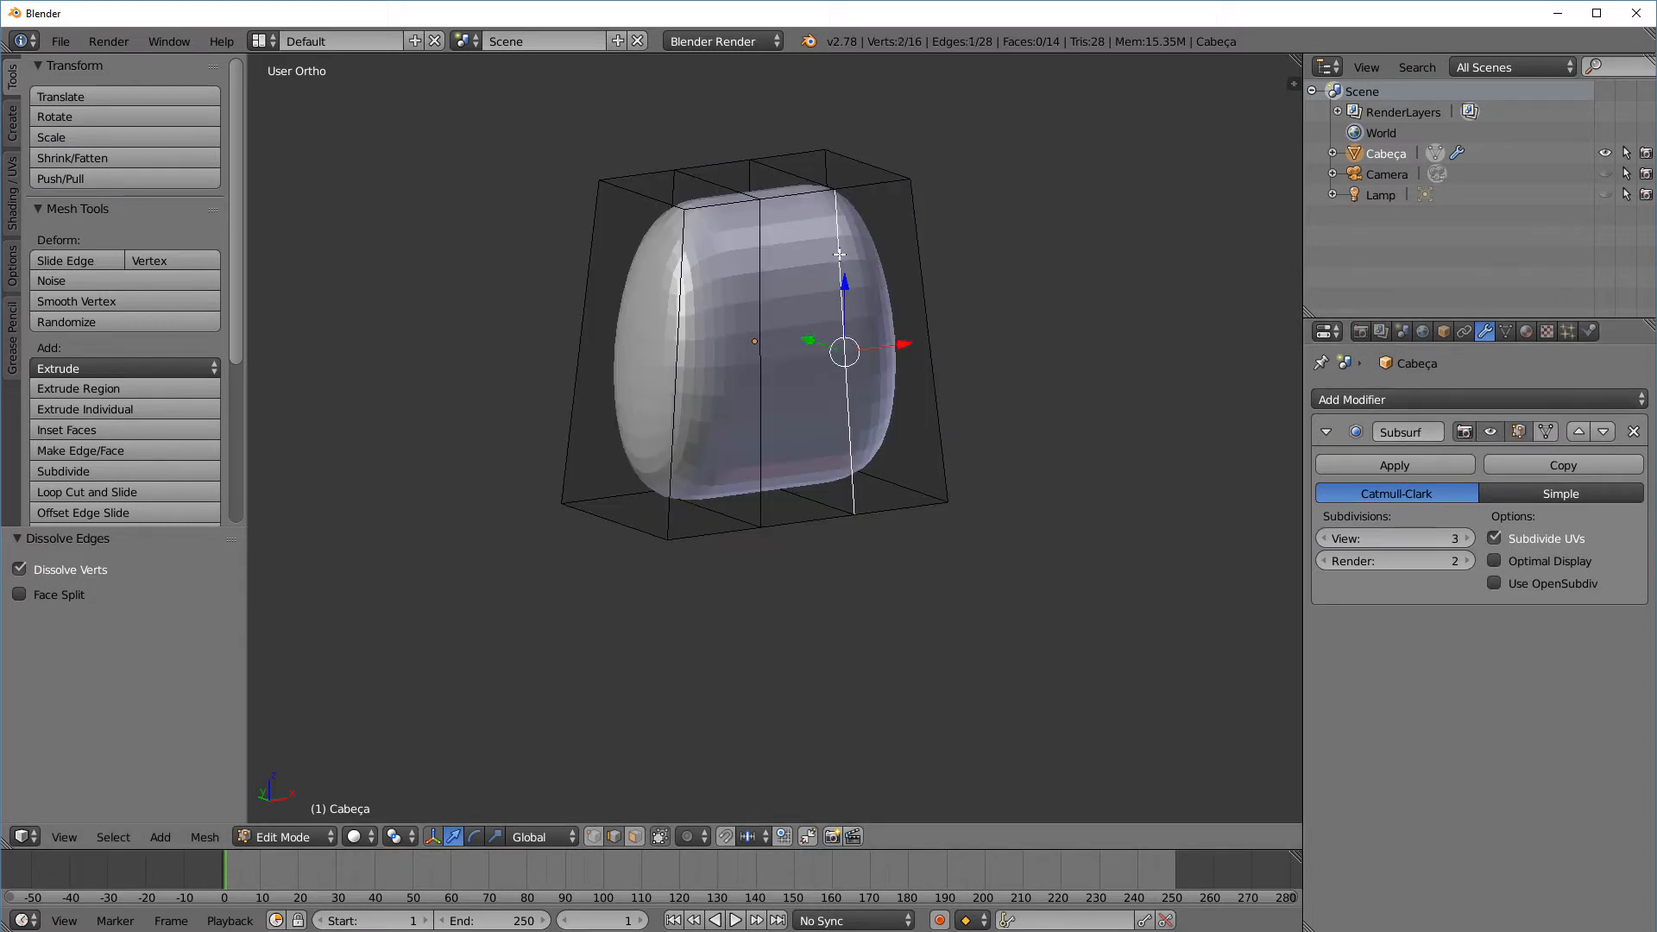
left_click(1499, 433)
left_click(1499, 433)
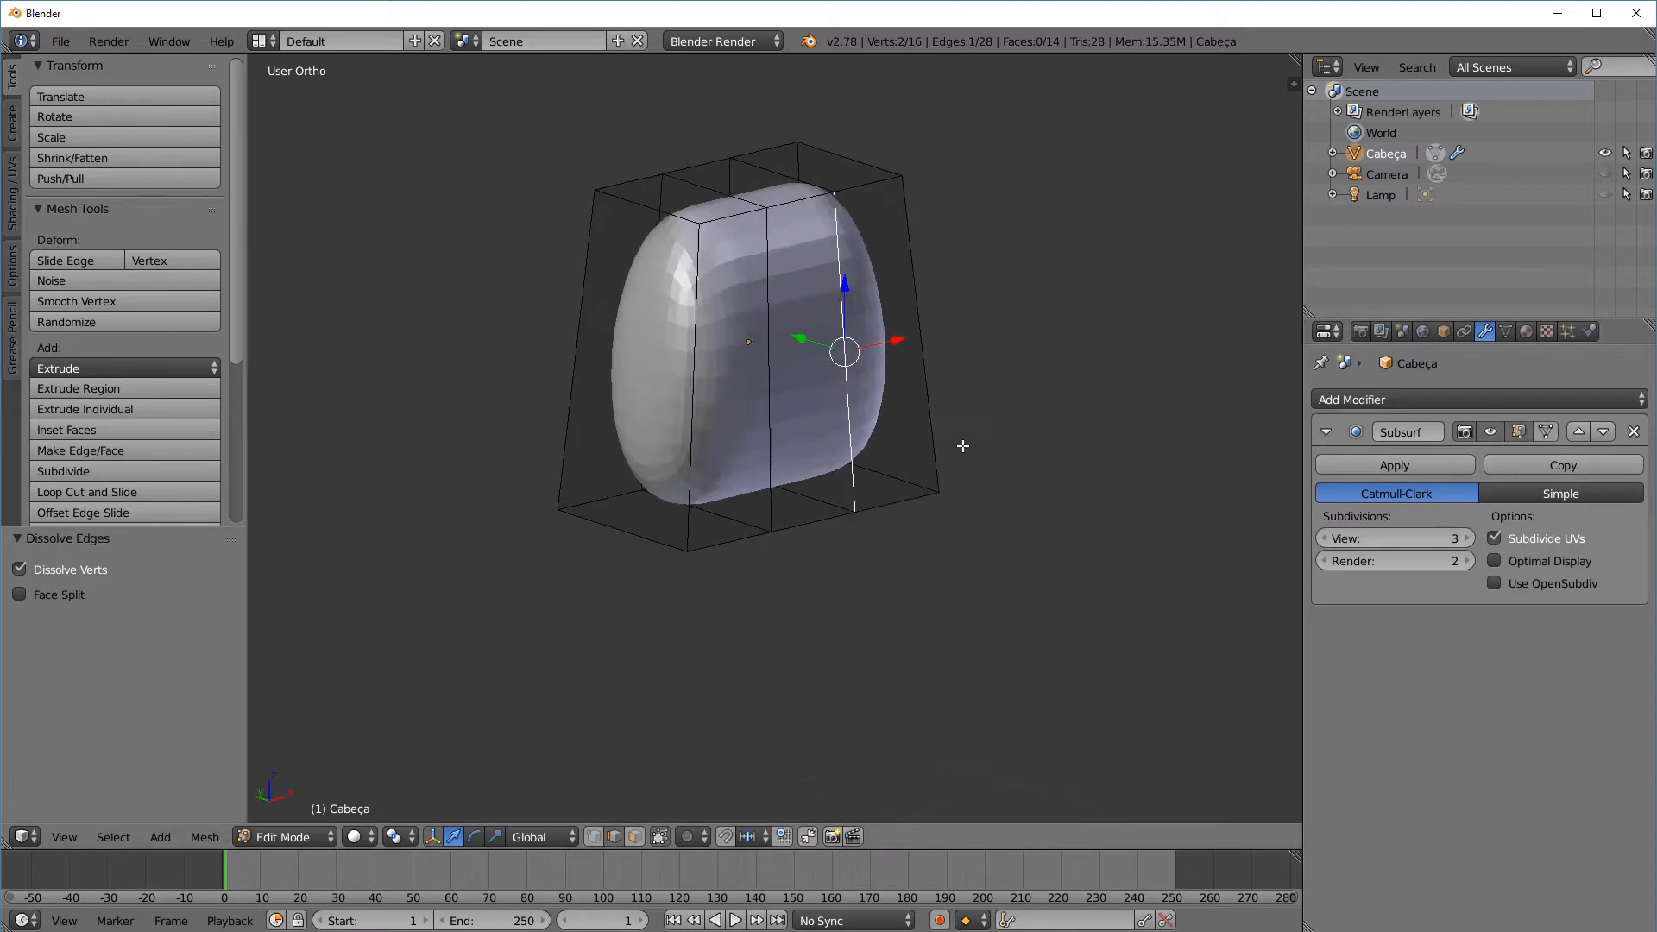
left_click(1491, 433)
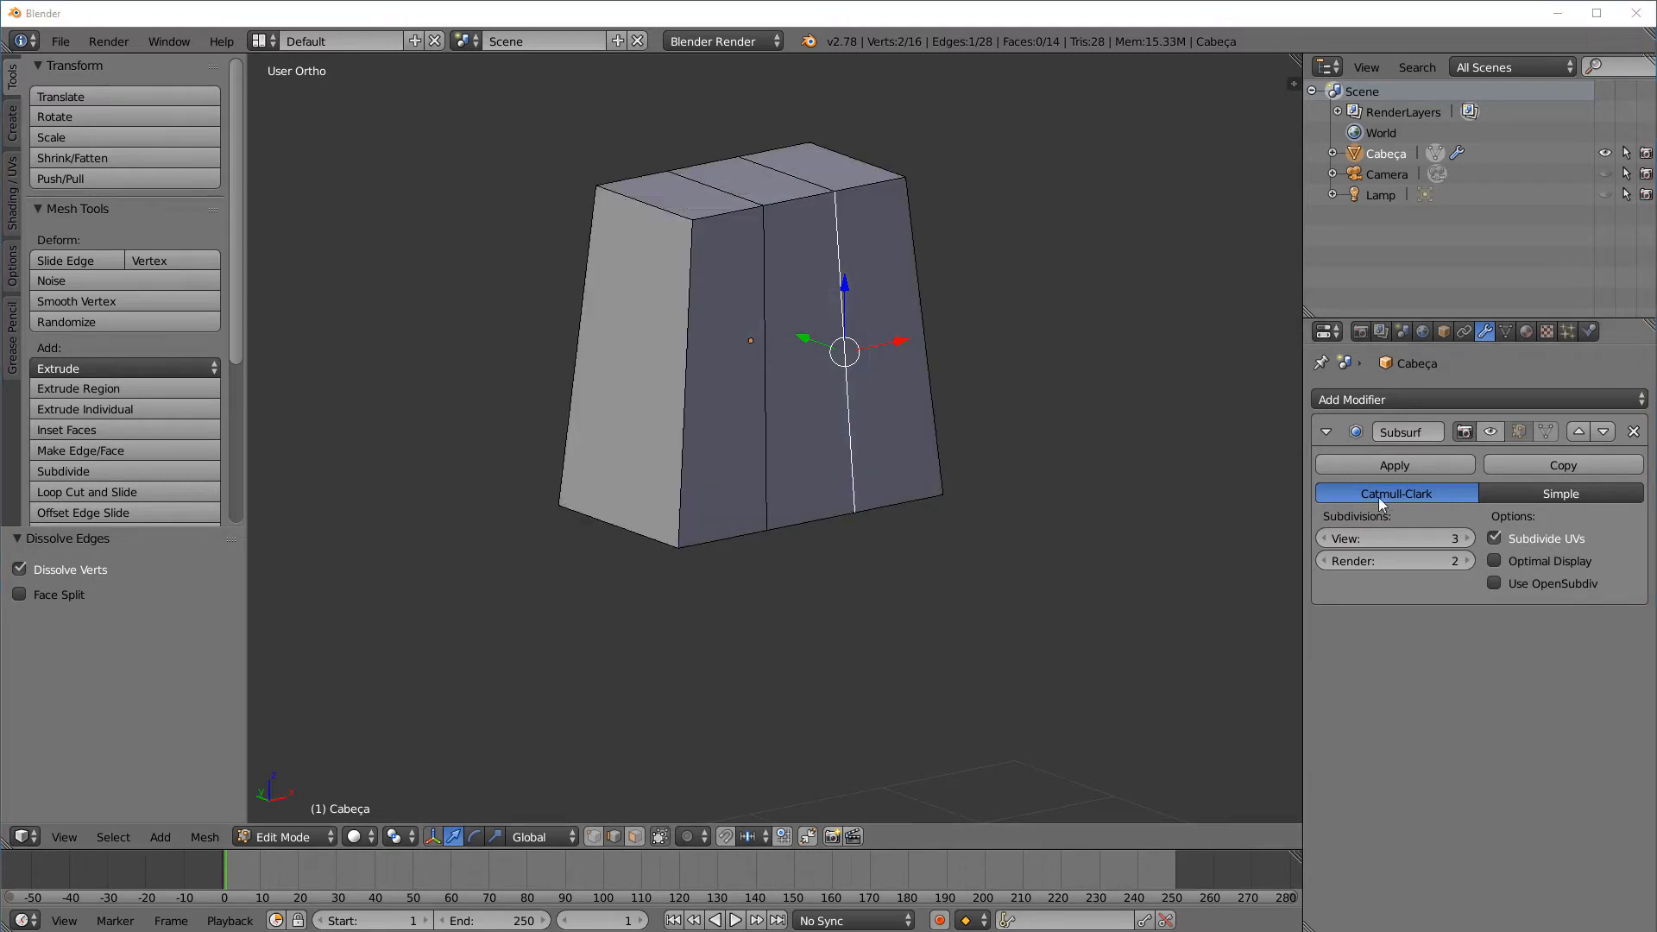
right_click(917, 371)
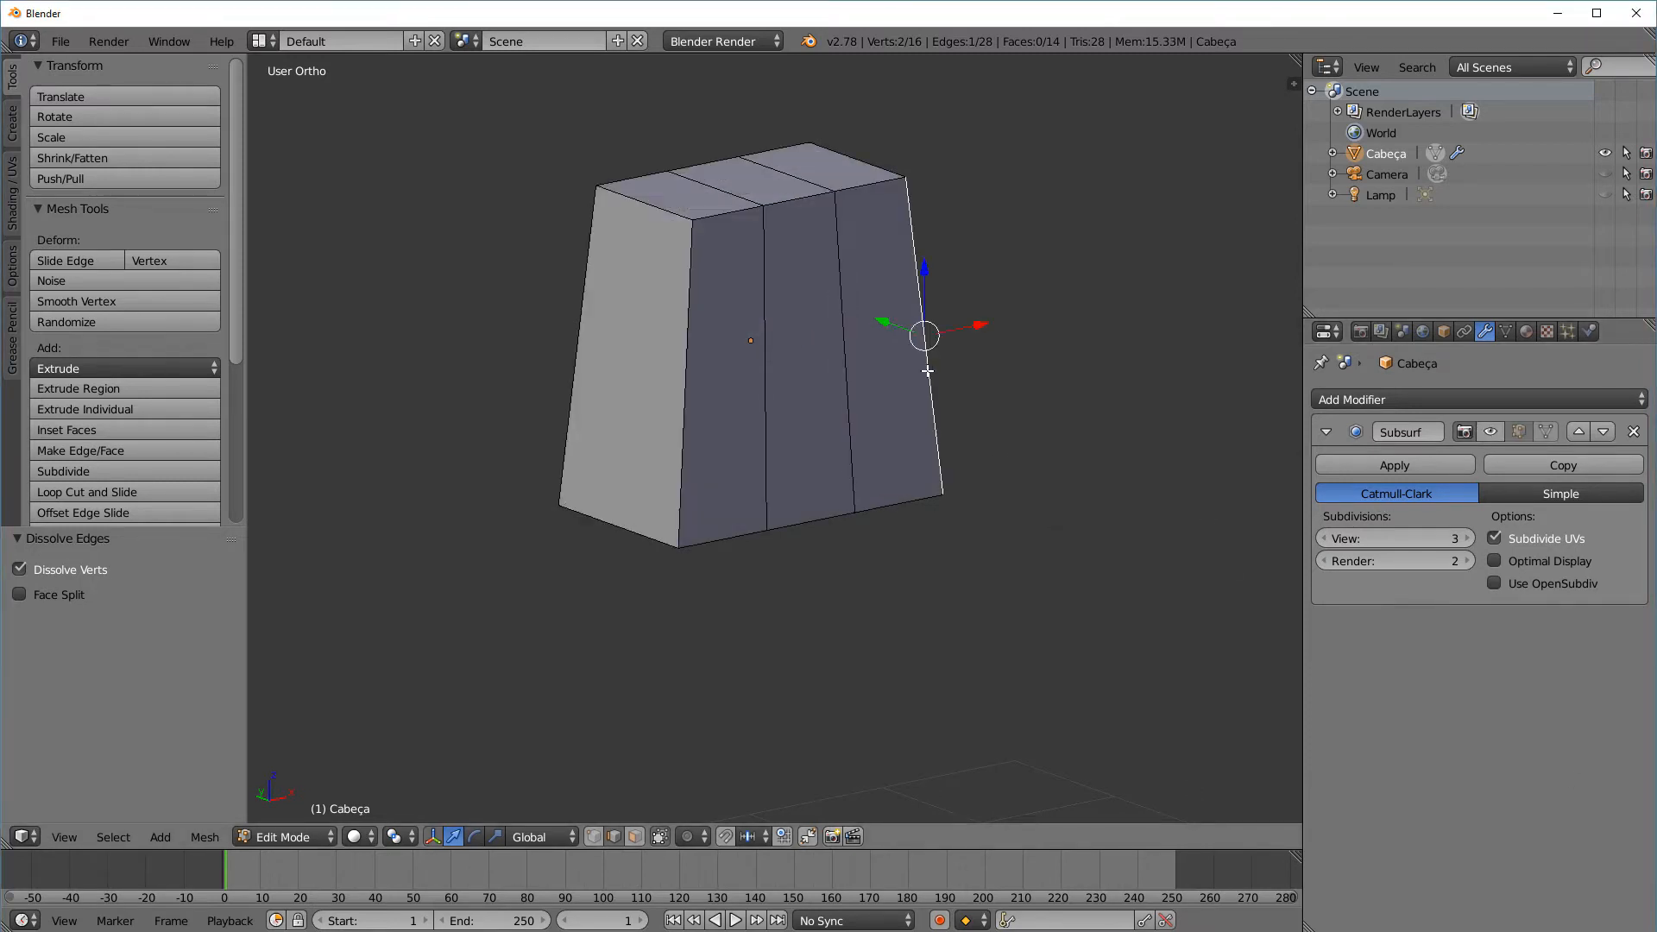
left_click(1491, 432)
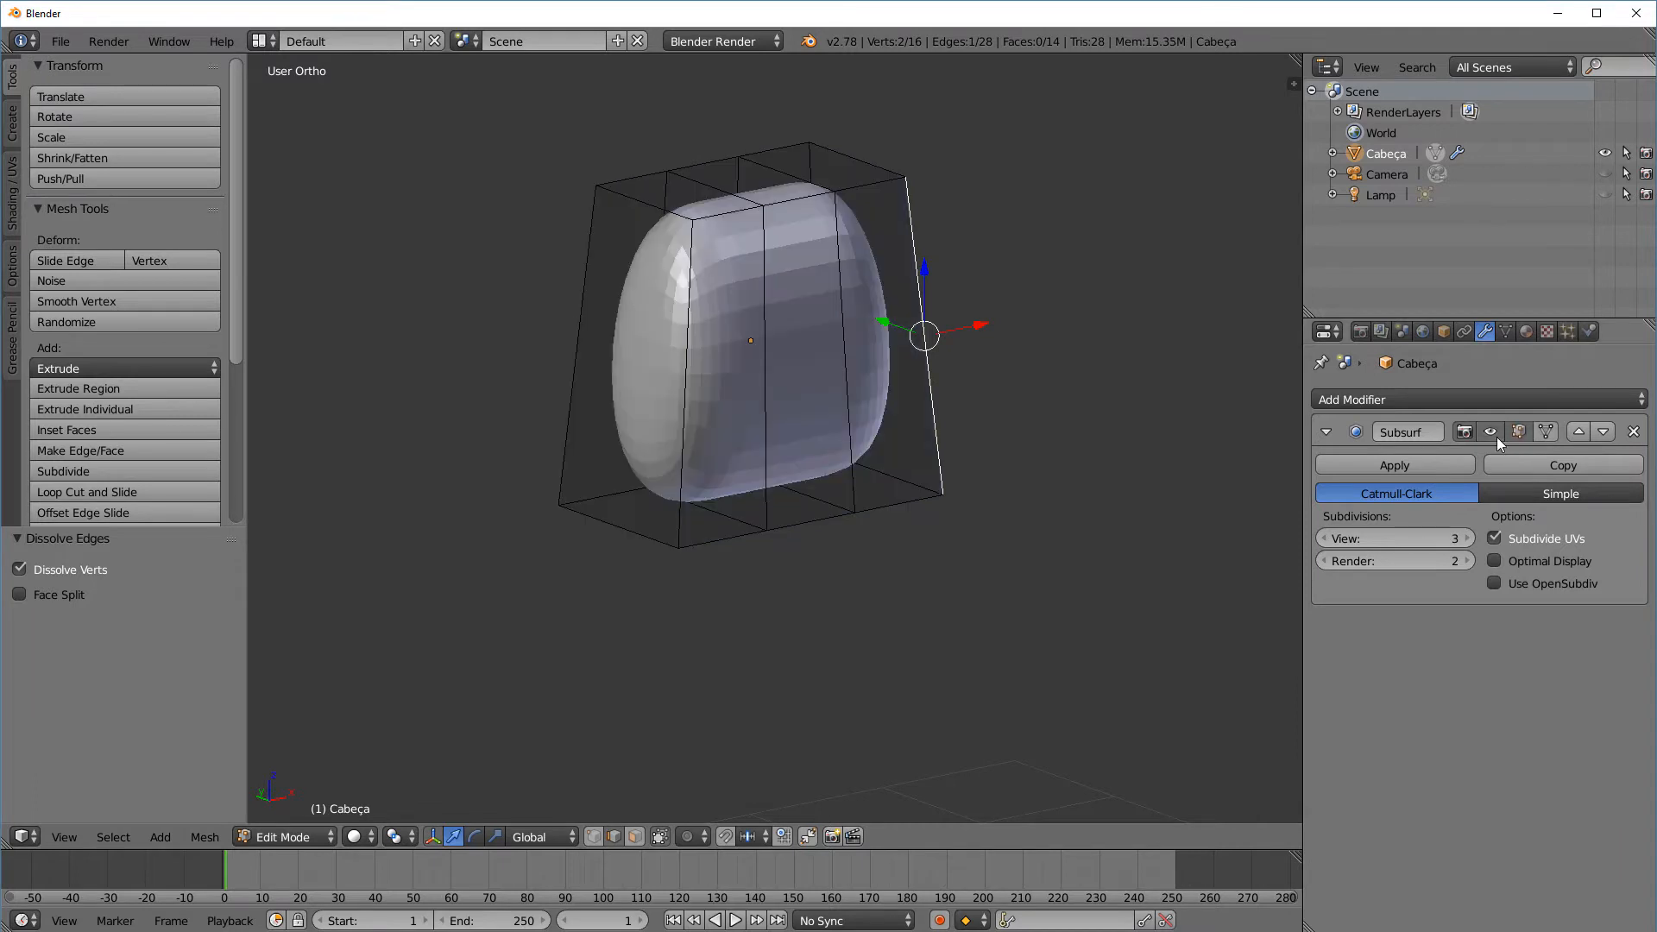
Select the ring of vertical edges around the block and subdivide it with a single cut
right_click(852, 427, "ctrl+alt")
middle_click_drag(853, 430, 863, 421)
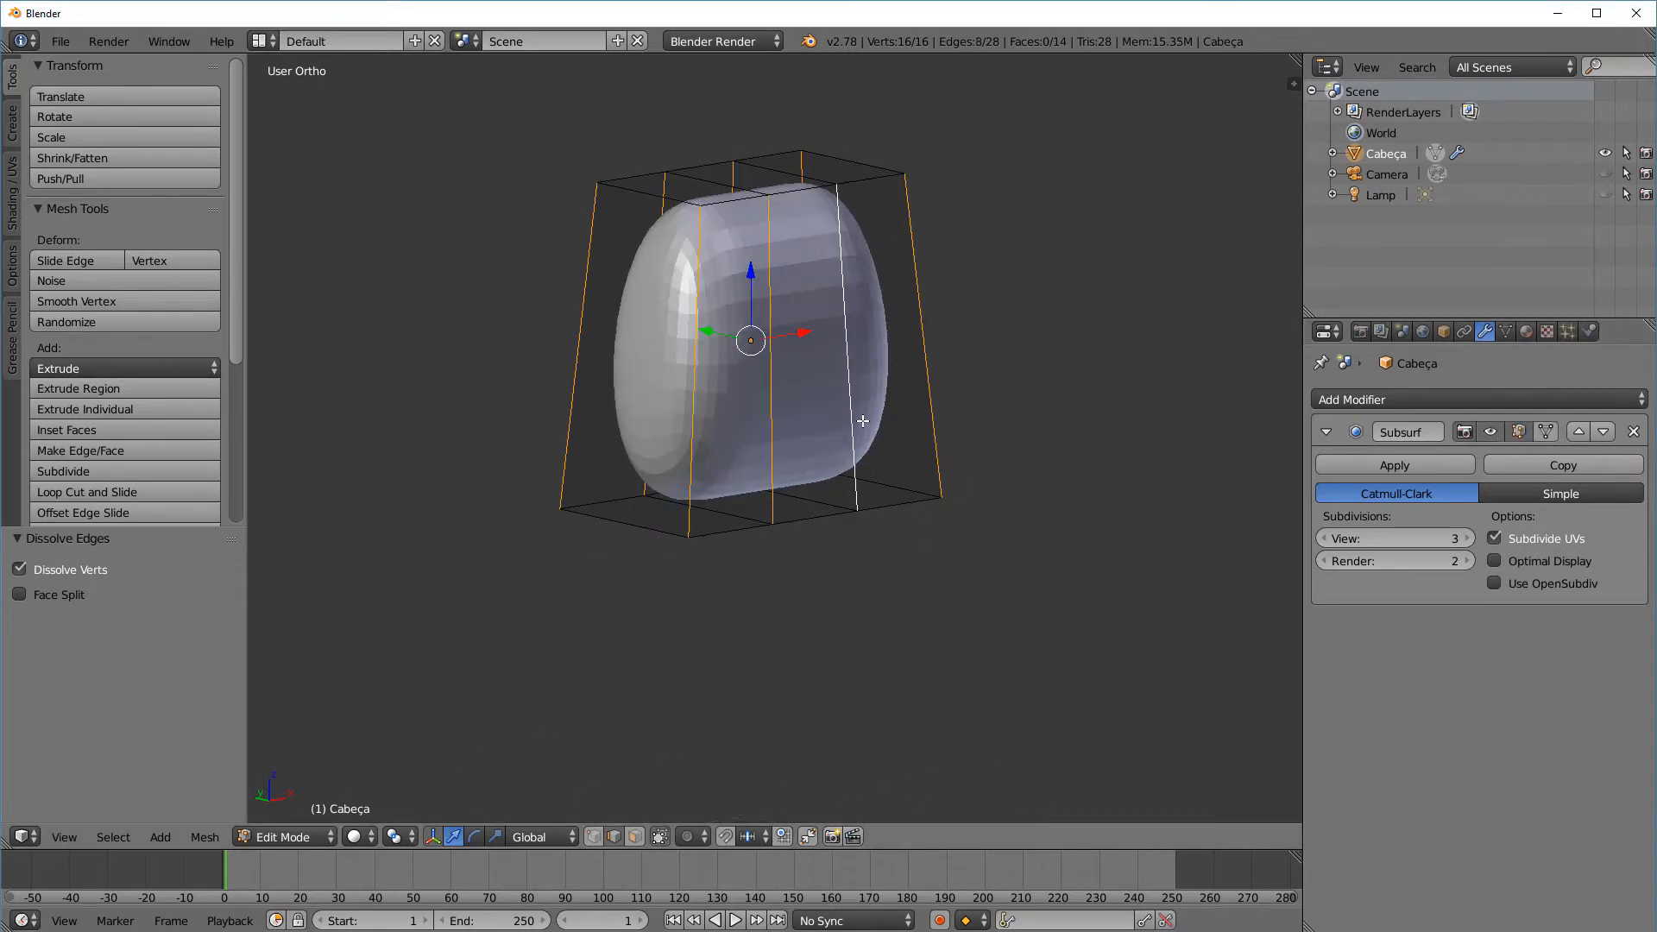
key("a")
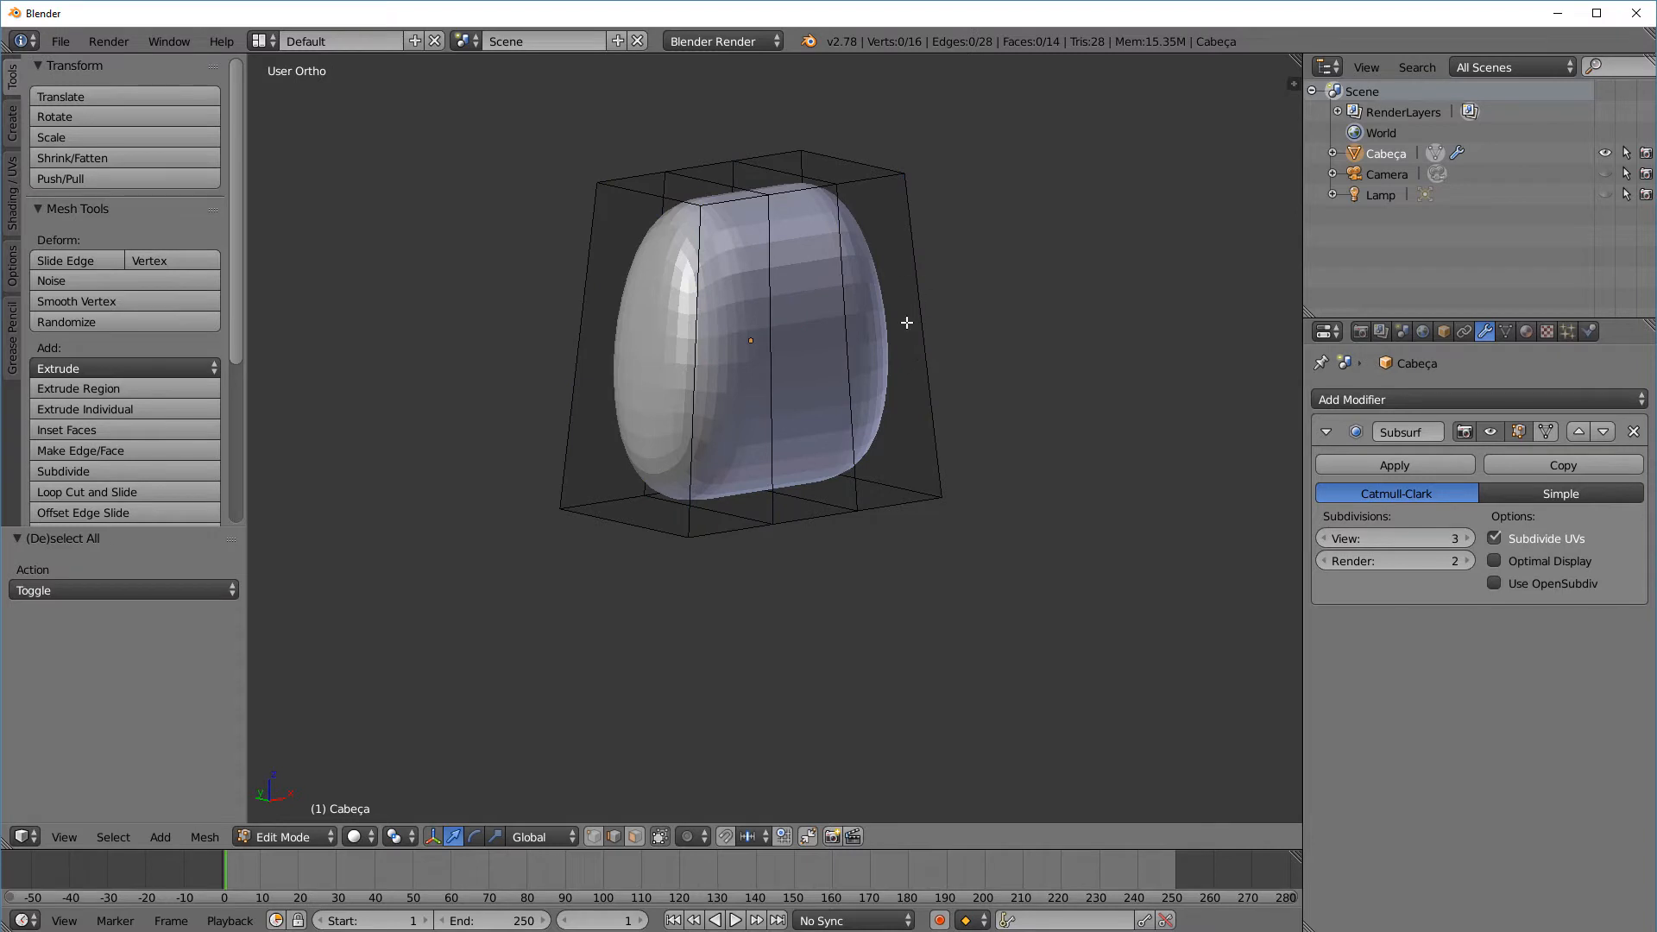
right_click(921, 297, "ctrl+alt")
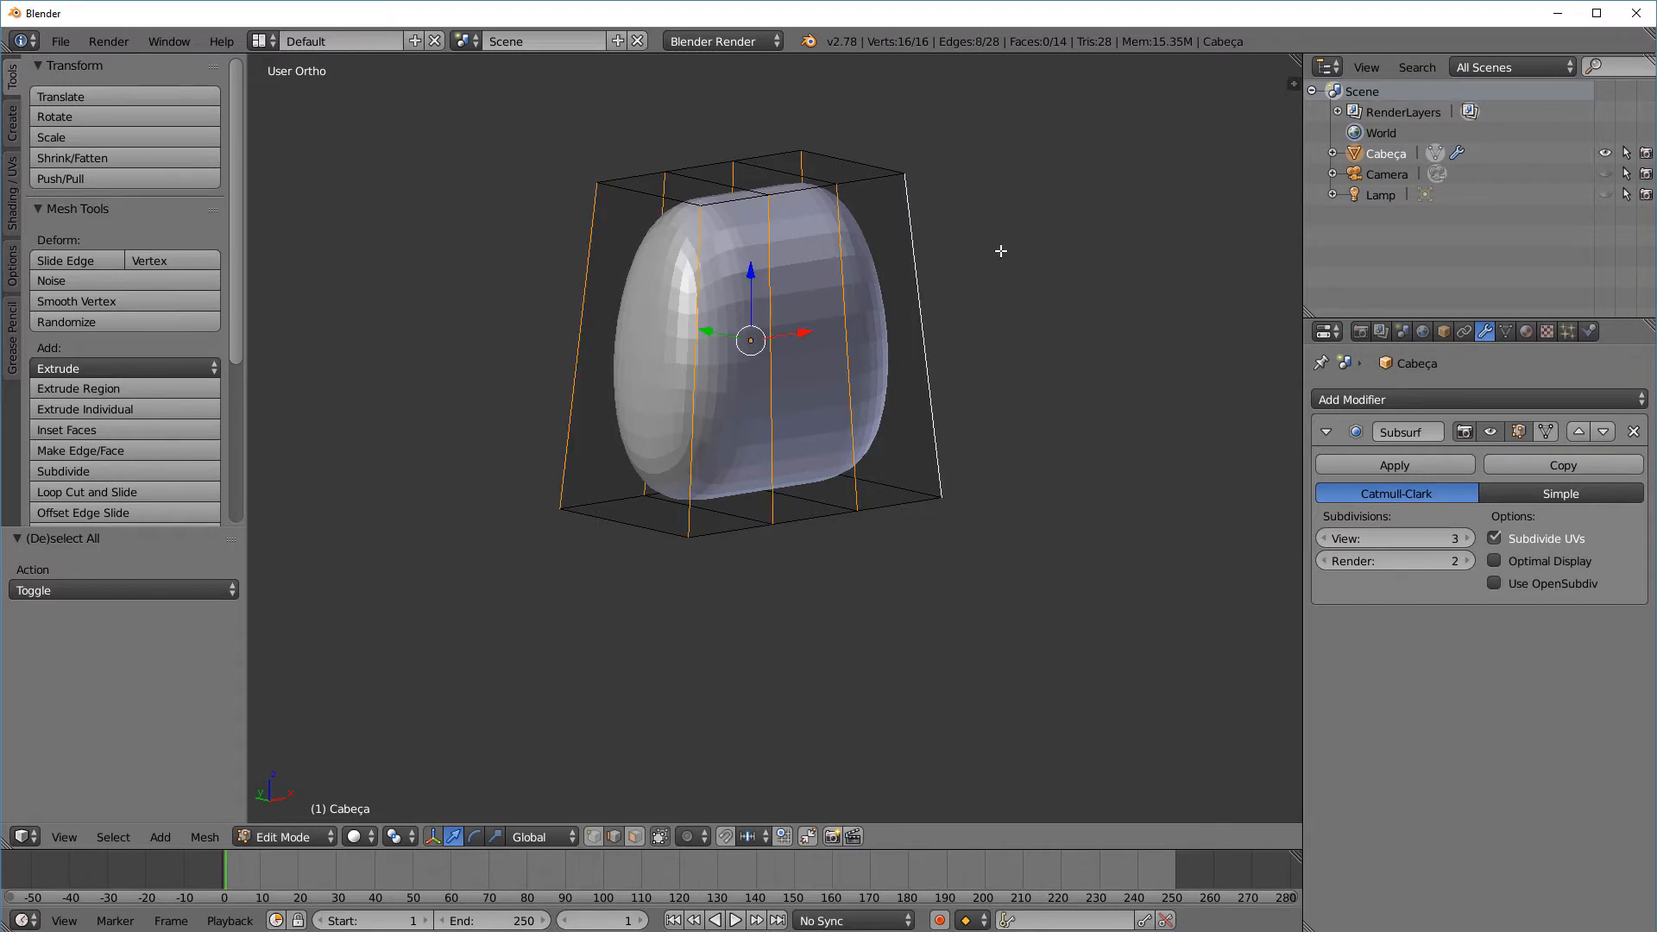
mouse_move(876, 365)
middle_mouse_down()
mouse_move(926, 376)
mouse_move(895, 369)
middle_mouse_up()
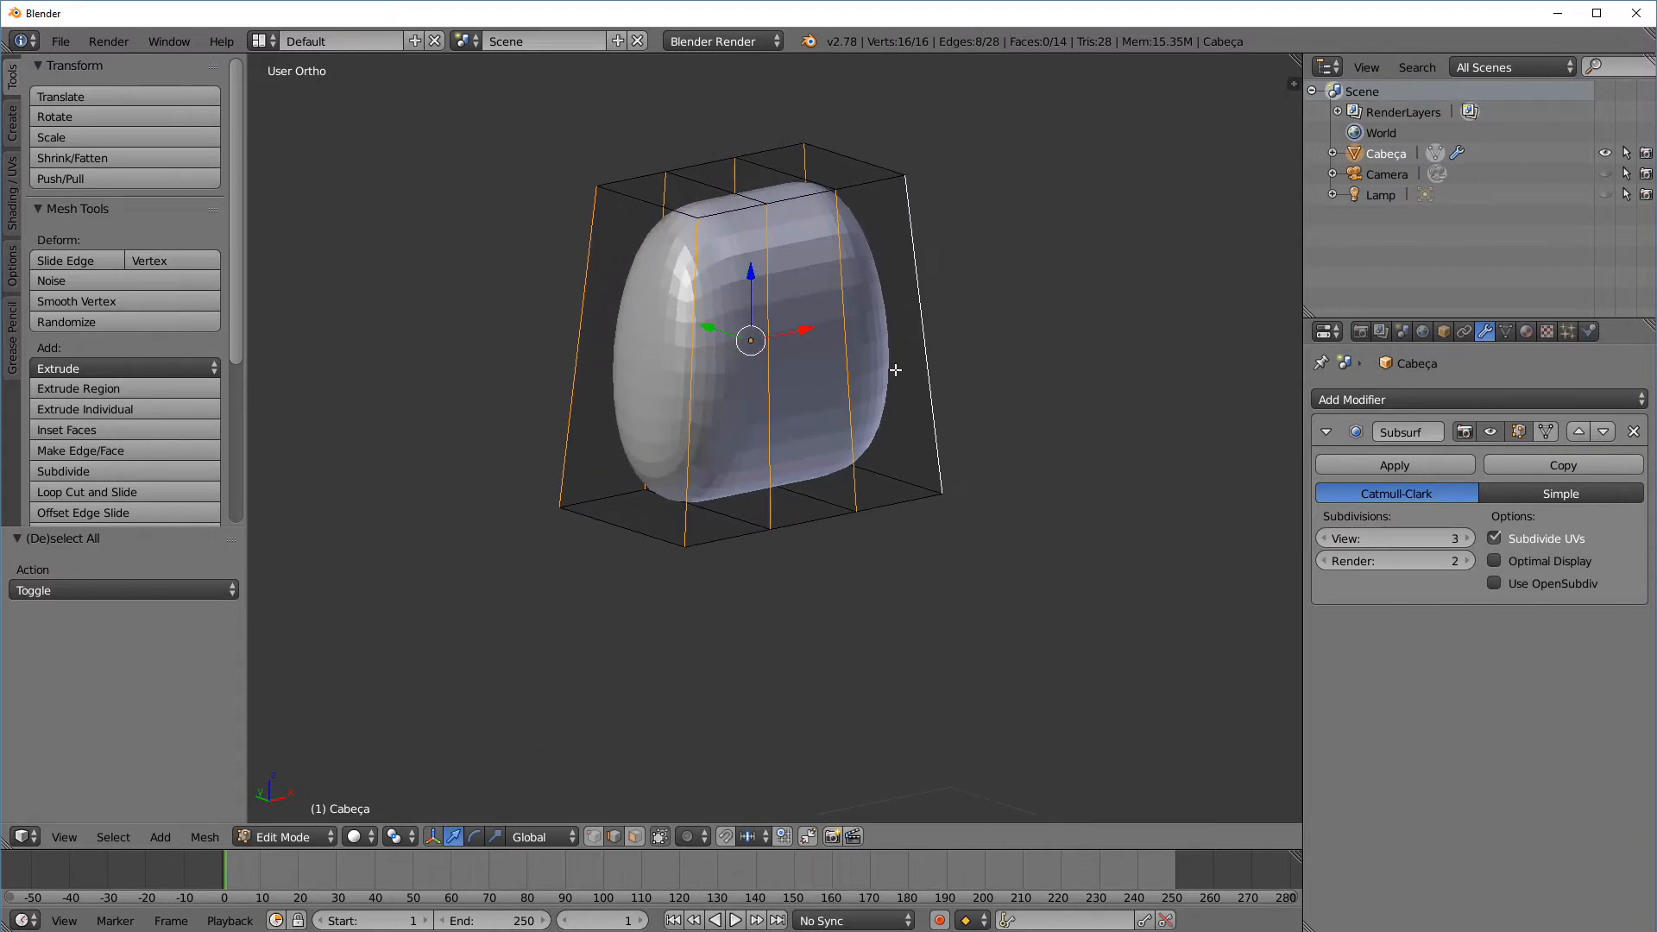
key("ctrl+e")
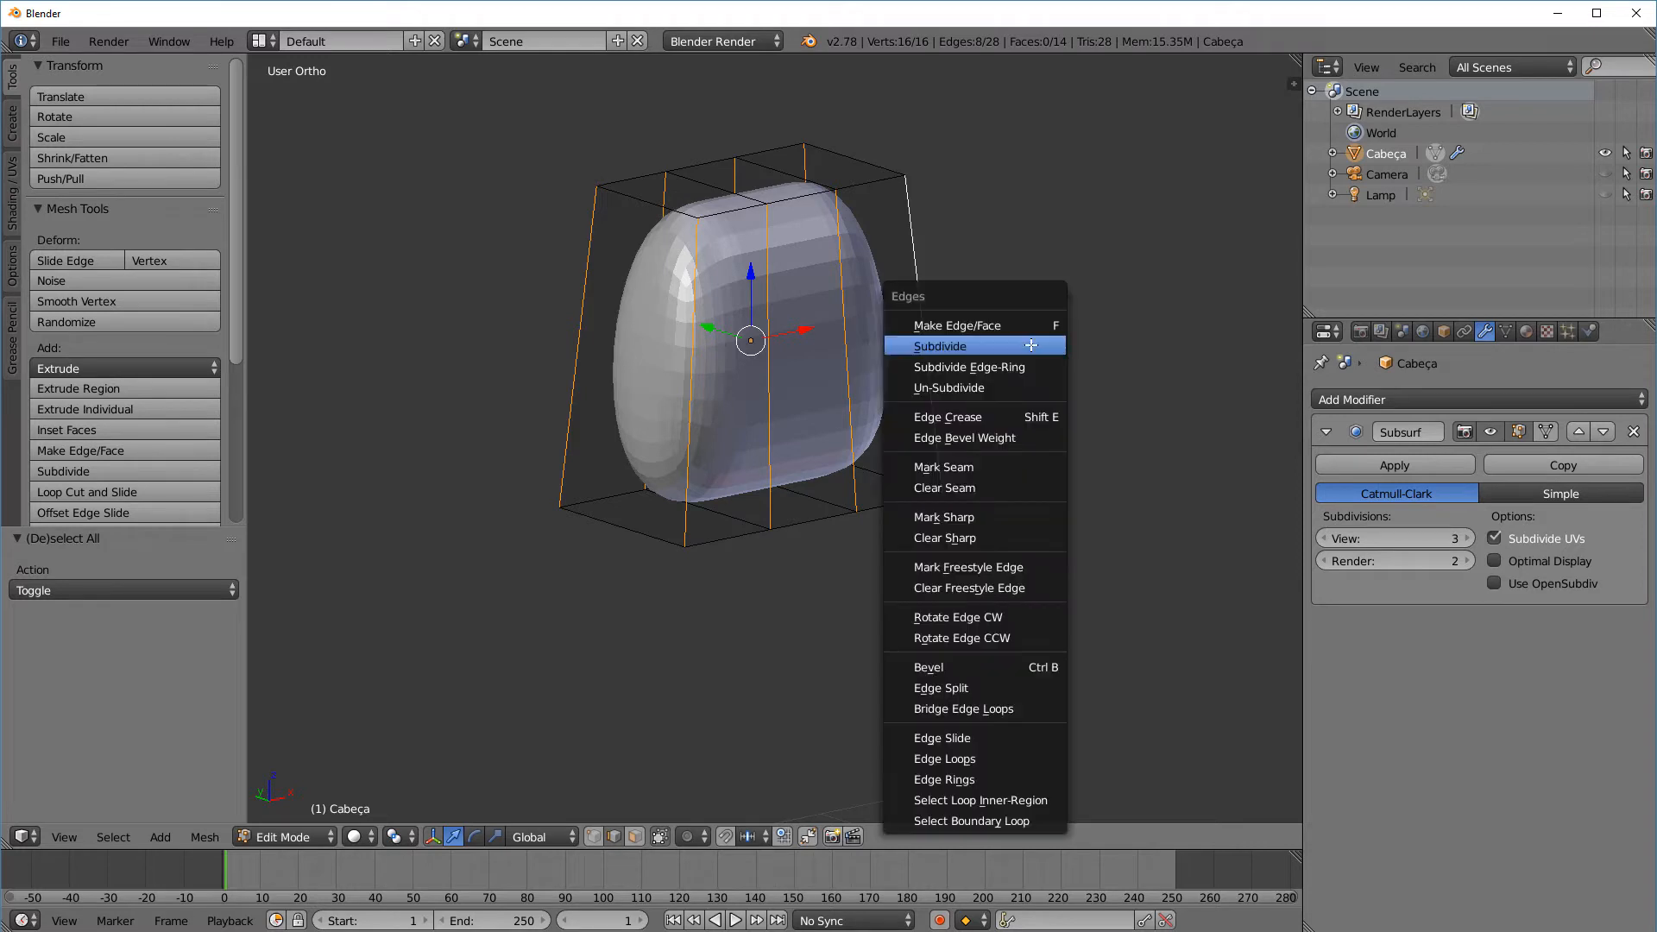
left_click(1024, 346)
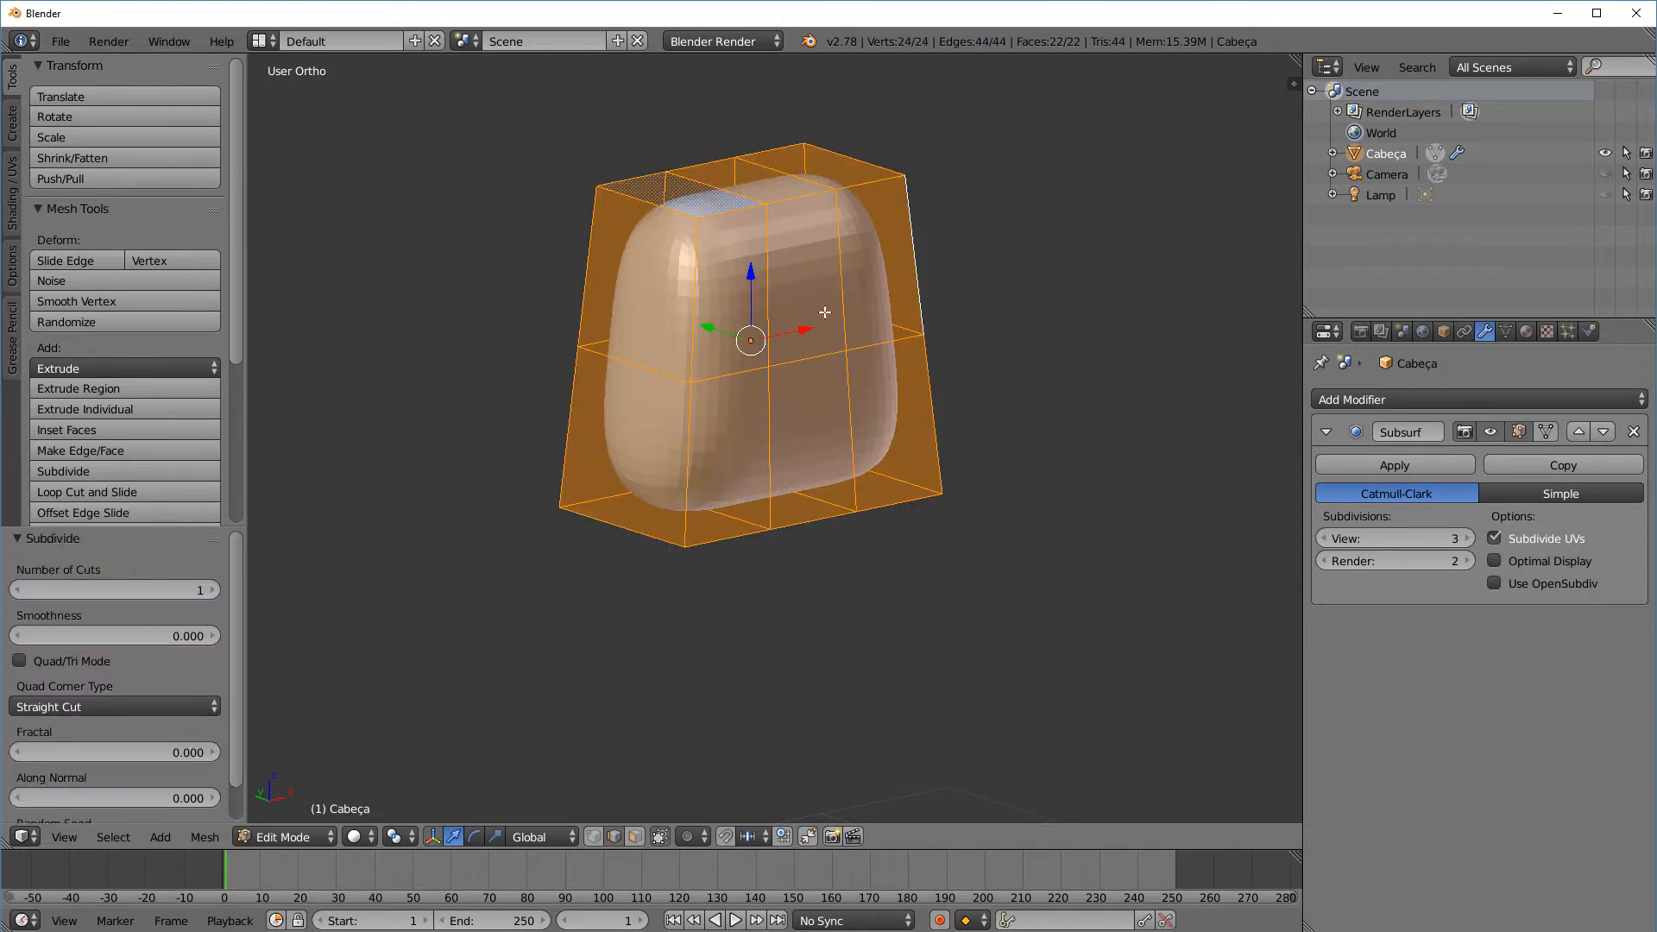
Deselect everything and examine how the new horizontal edge loop affects the smoothed block from above and below
mouse_move(836, 406)
middle_mouse_down()
mouse_move(976, 408)
mouse_move(902, 396)
mouse_move(891, 418)
mouse_move(987, 381)
mouse_move(865, 396)
middle_mouse_up()
scroll(867, 398, "up", 2)
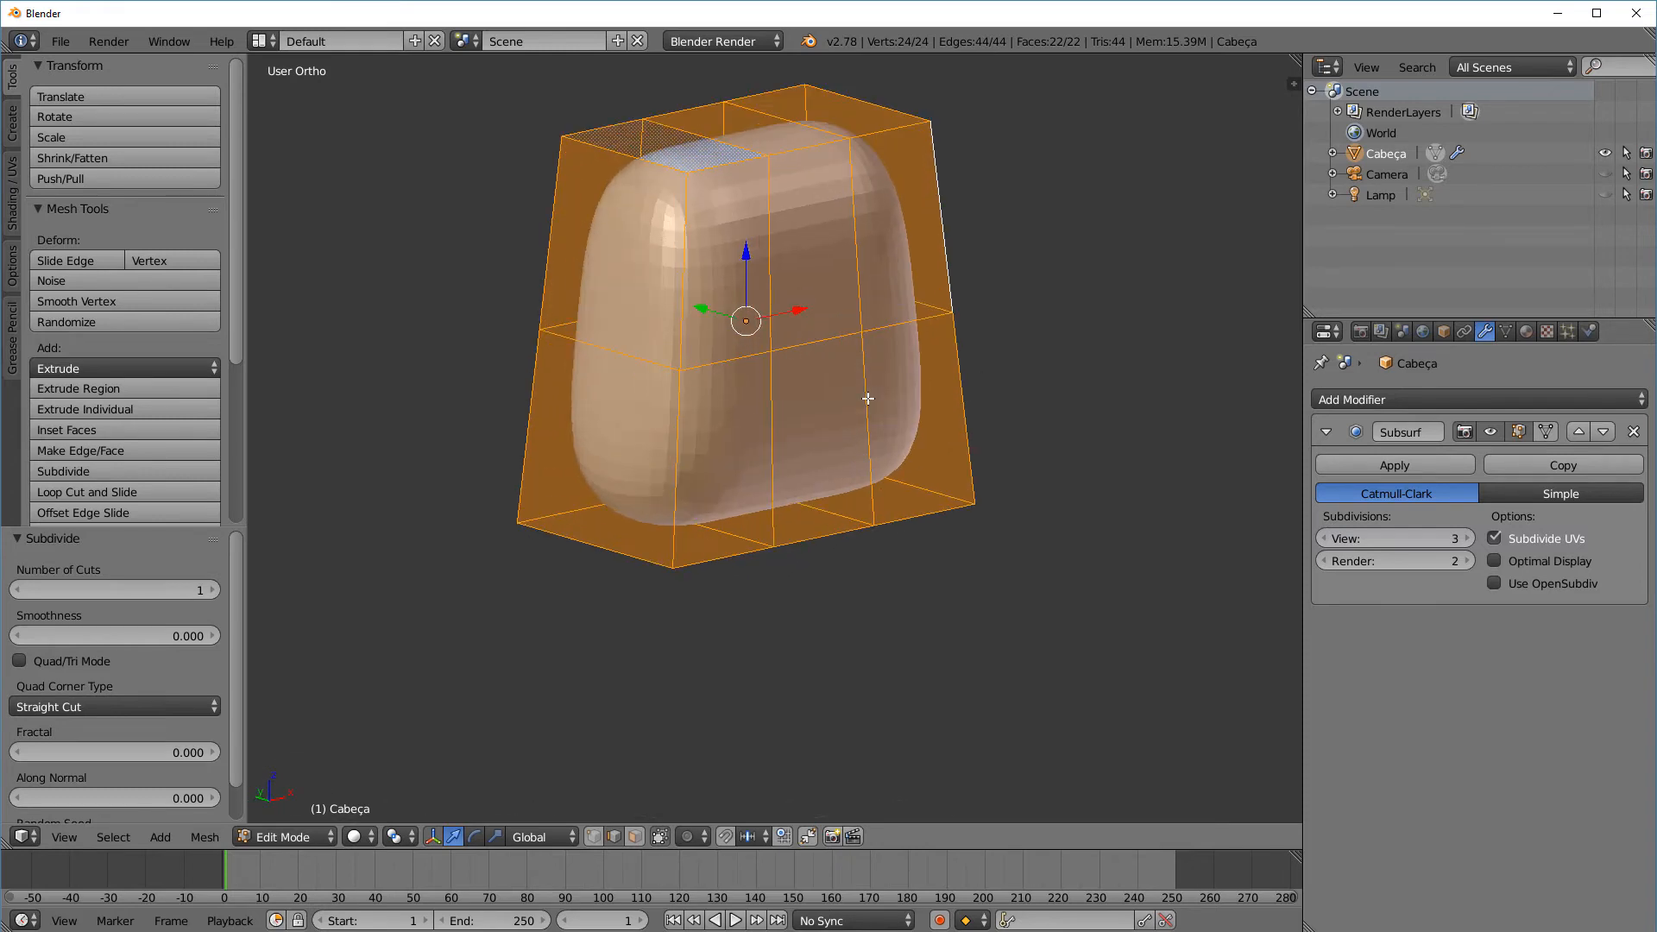
middle_click_drag(800, 474, 680, 351)
key("a")
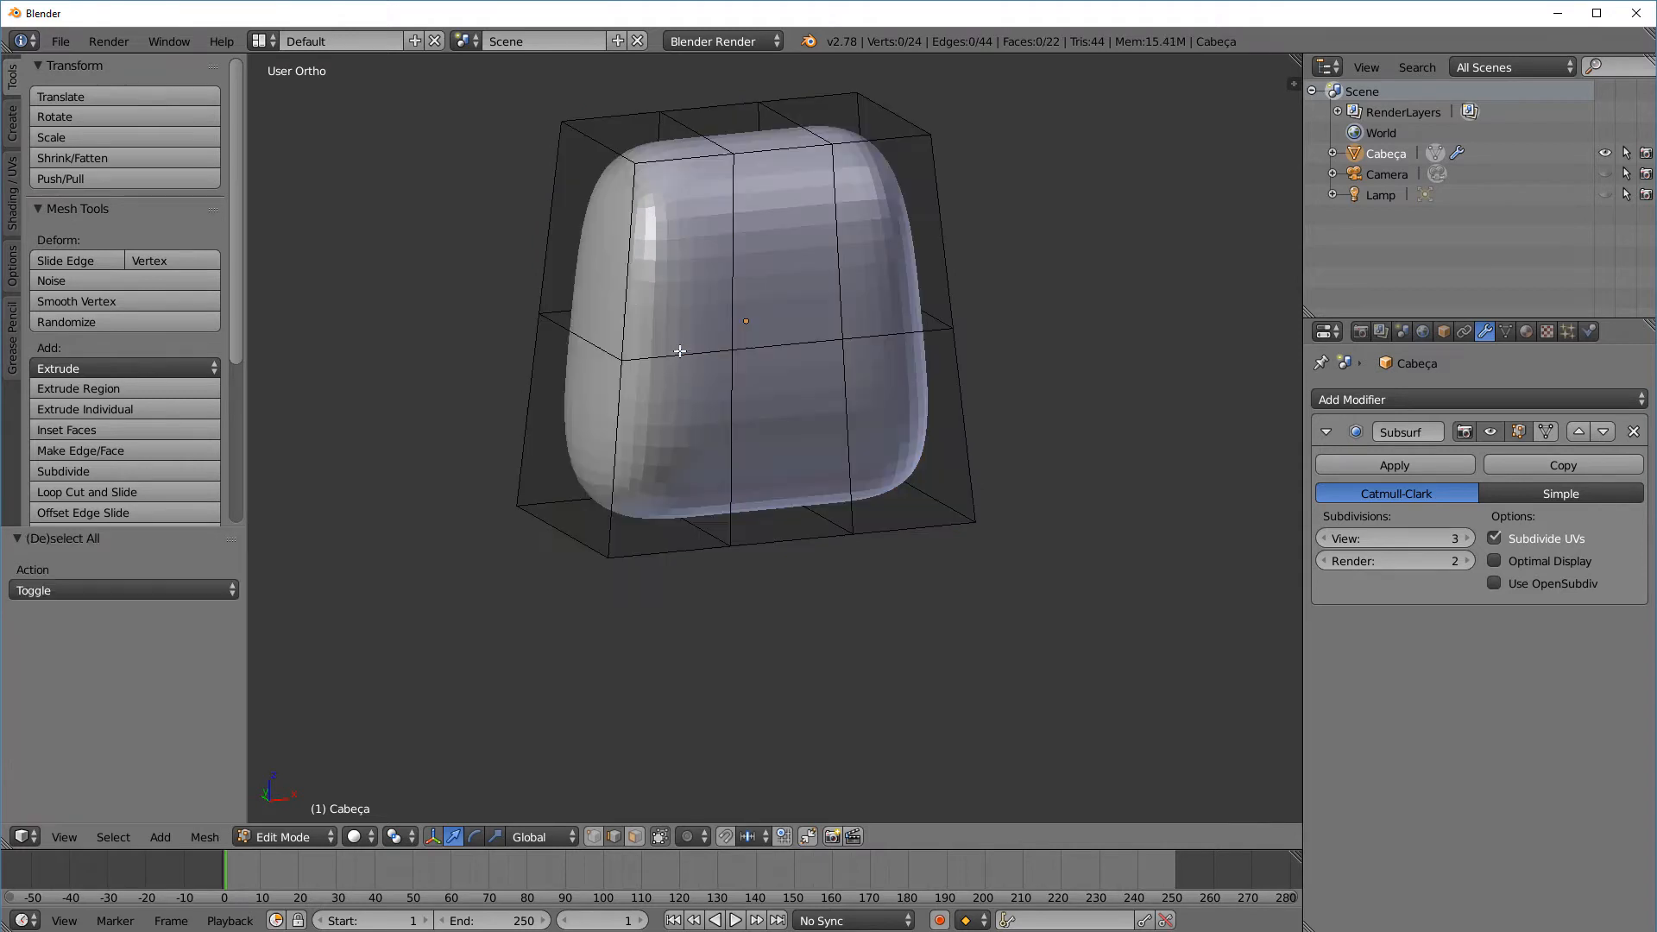
middle_click_drag(641, 278, 662, 243)
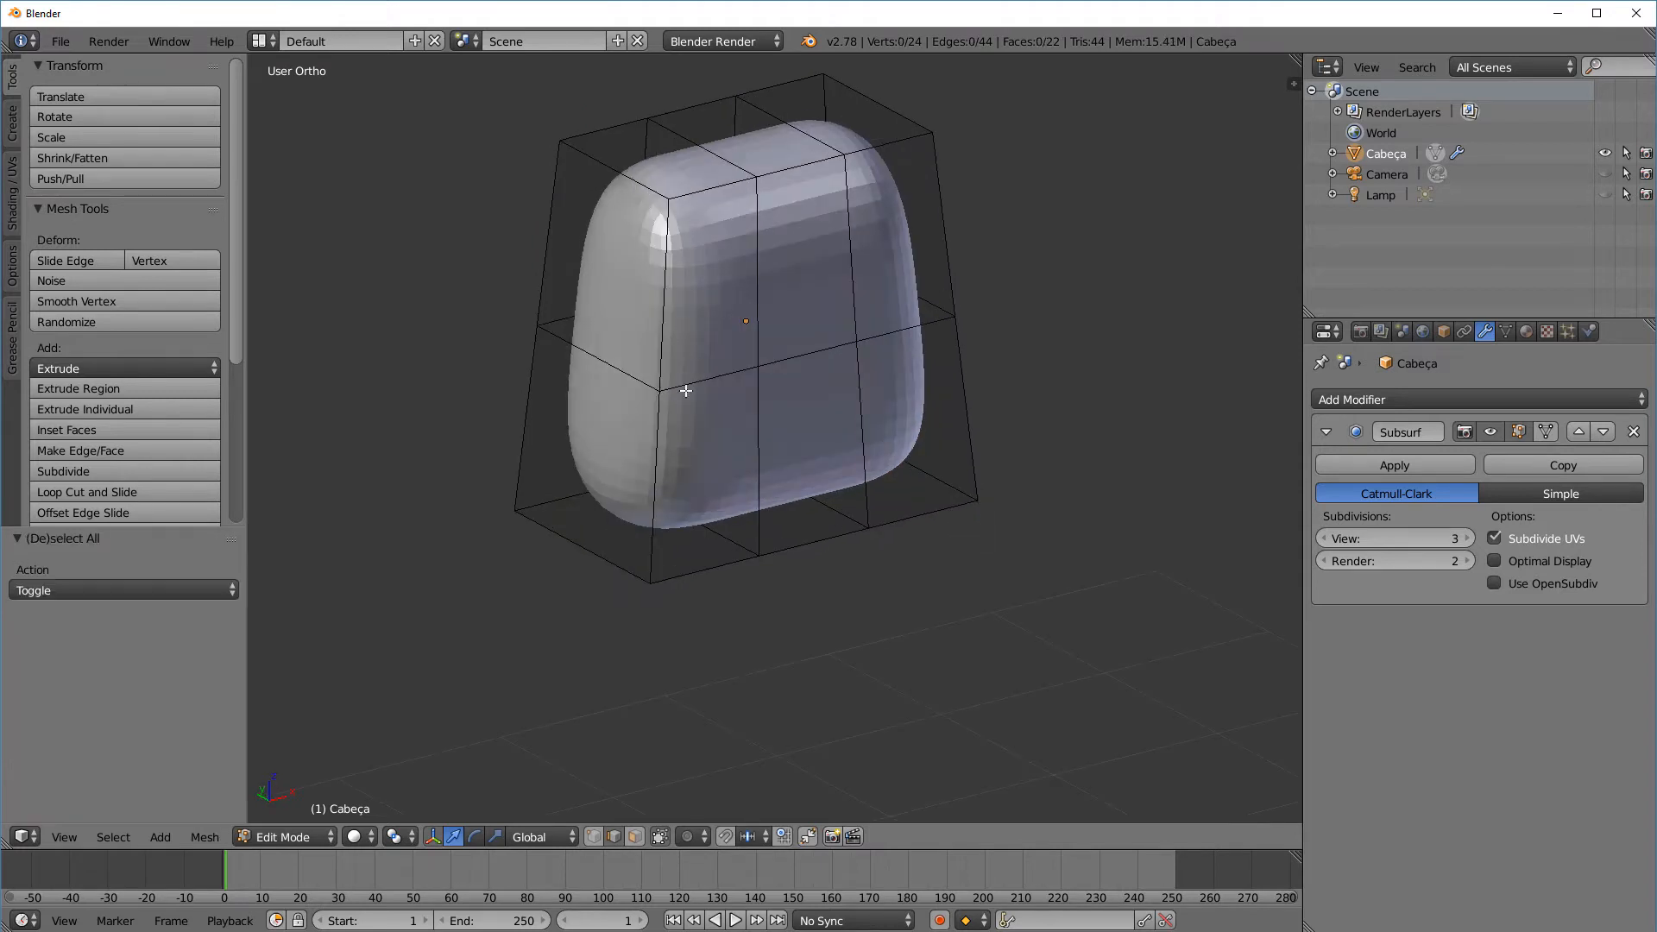
middle_click_drag(684, 387, 693, 303)
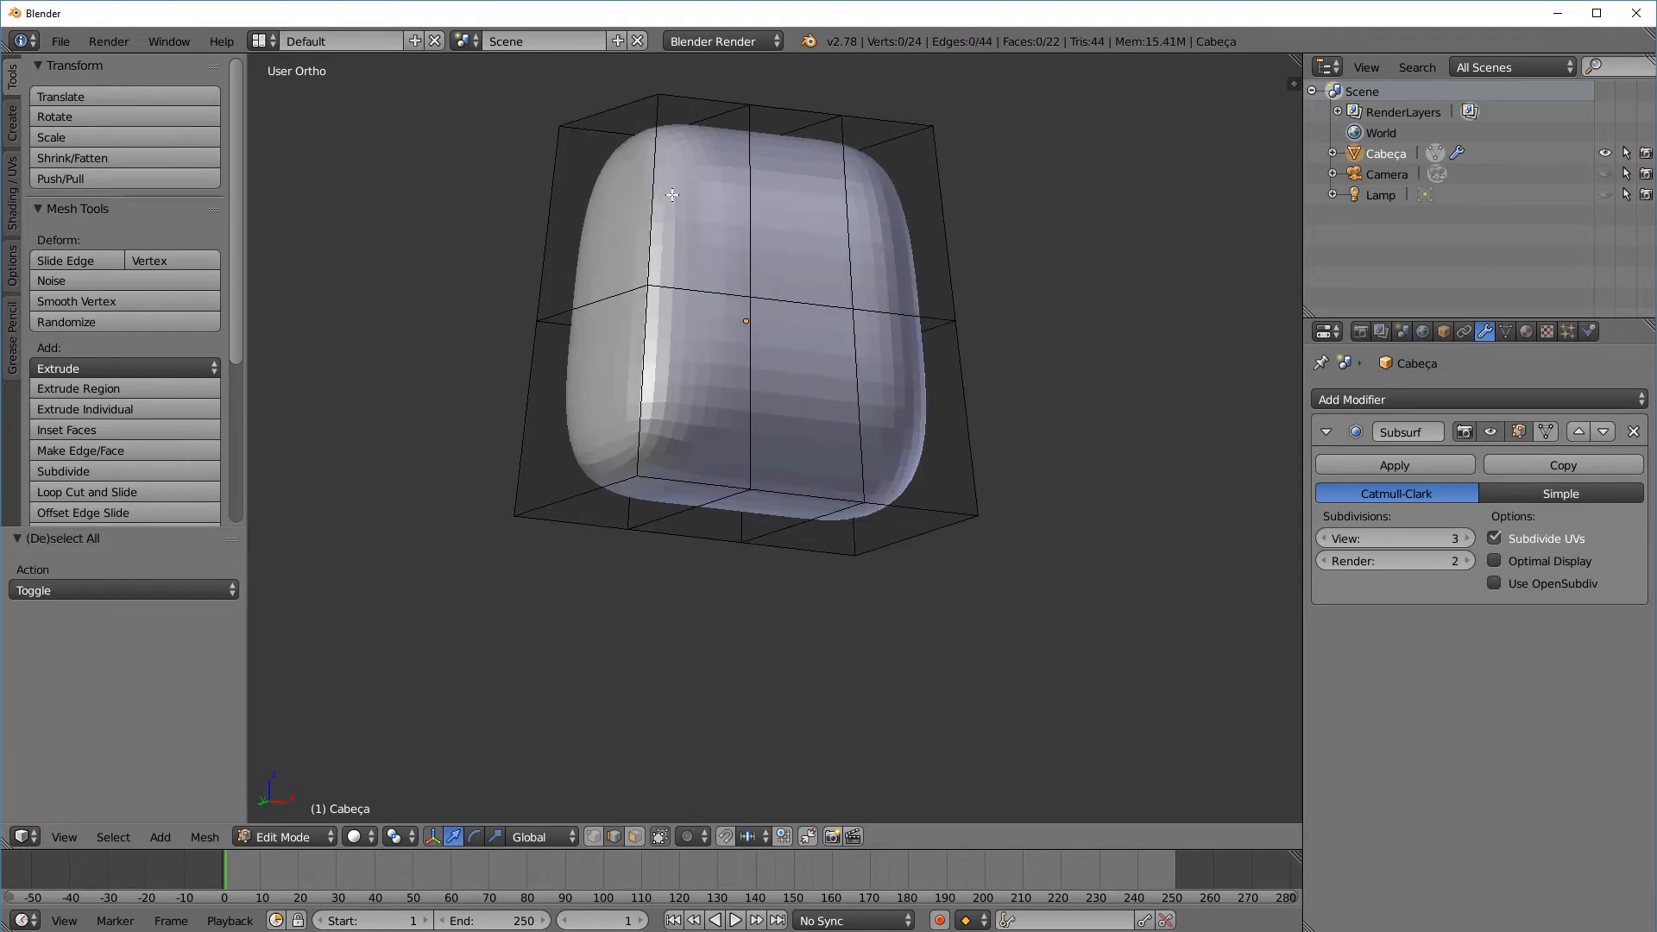
middle_click_drag(681, 201, 697, 273)
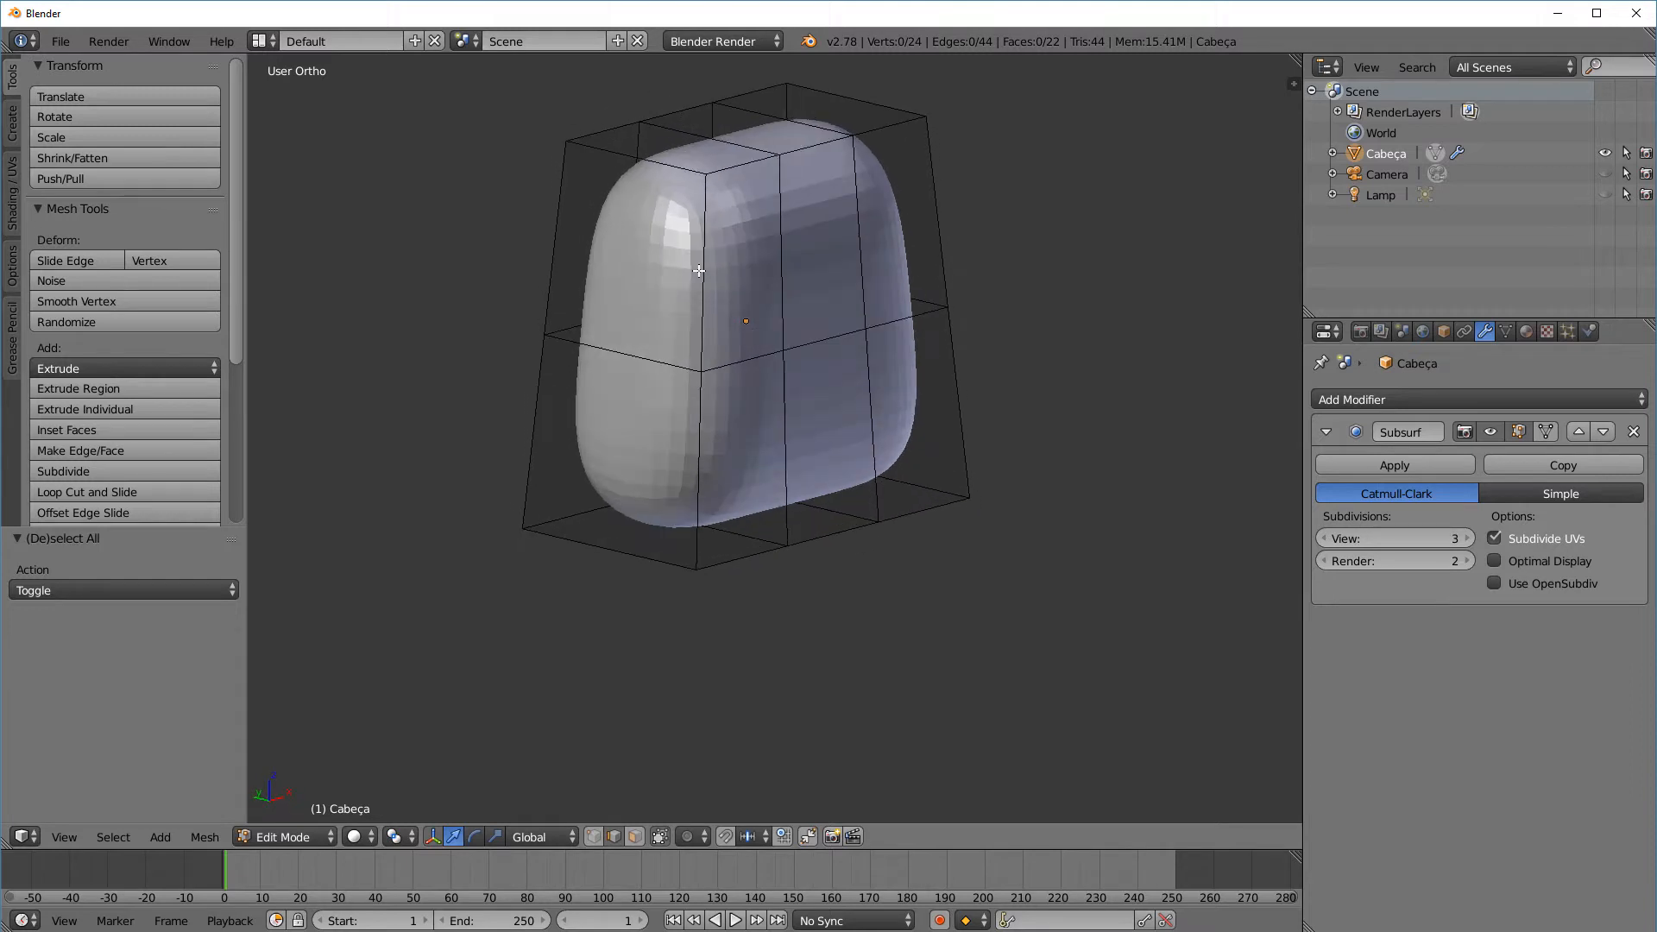
right_click(700, 273, "alt")
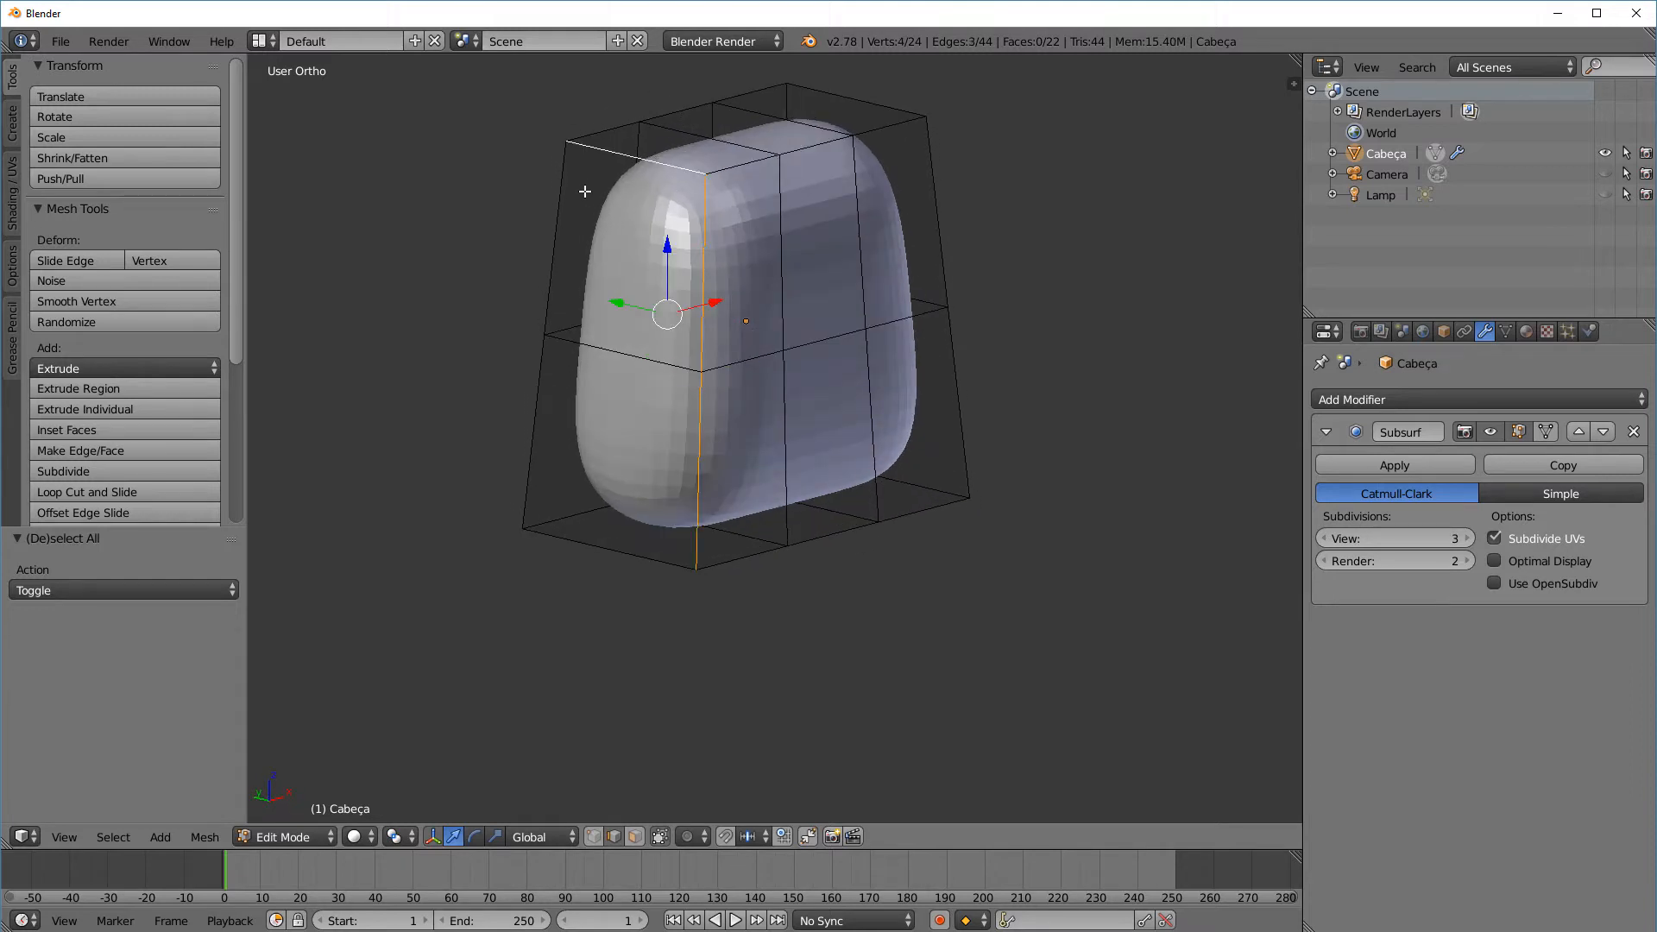
right_click(573, 163, "alt+shift")
right_click(561, 537, "shift")
middle_click_drag(880, 518, 878, 409)
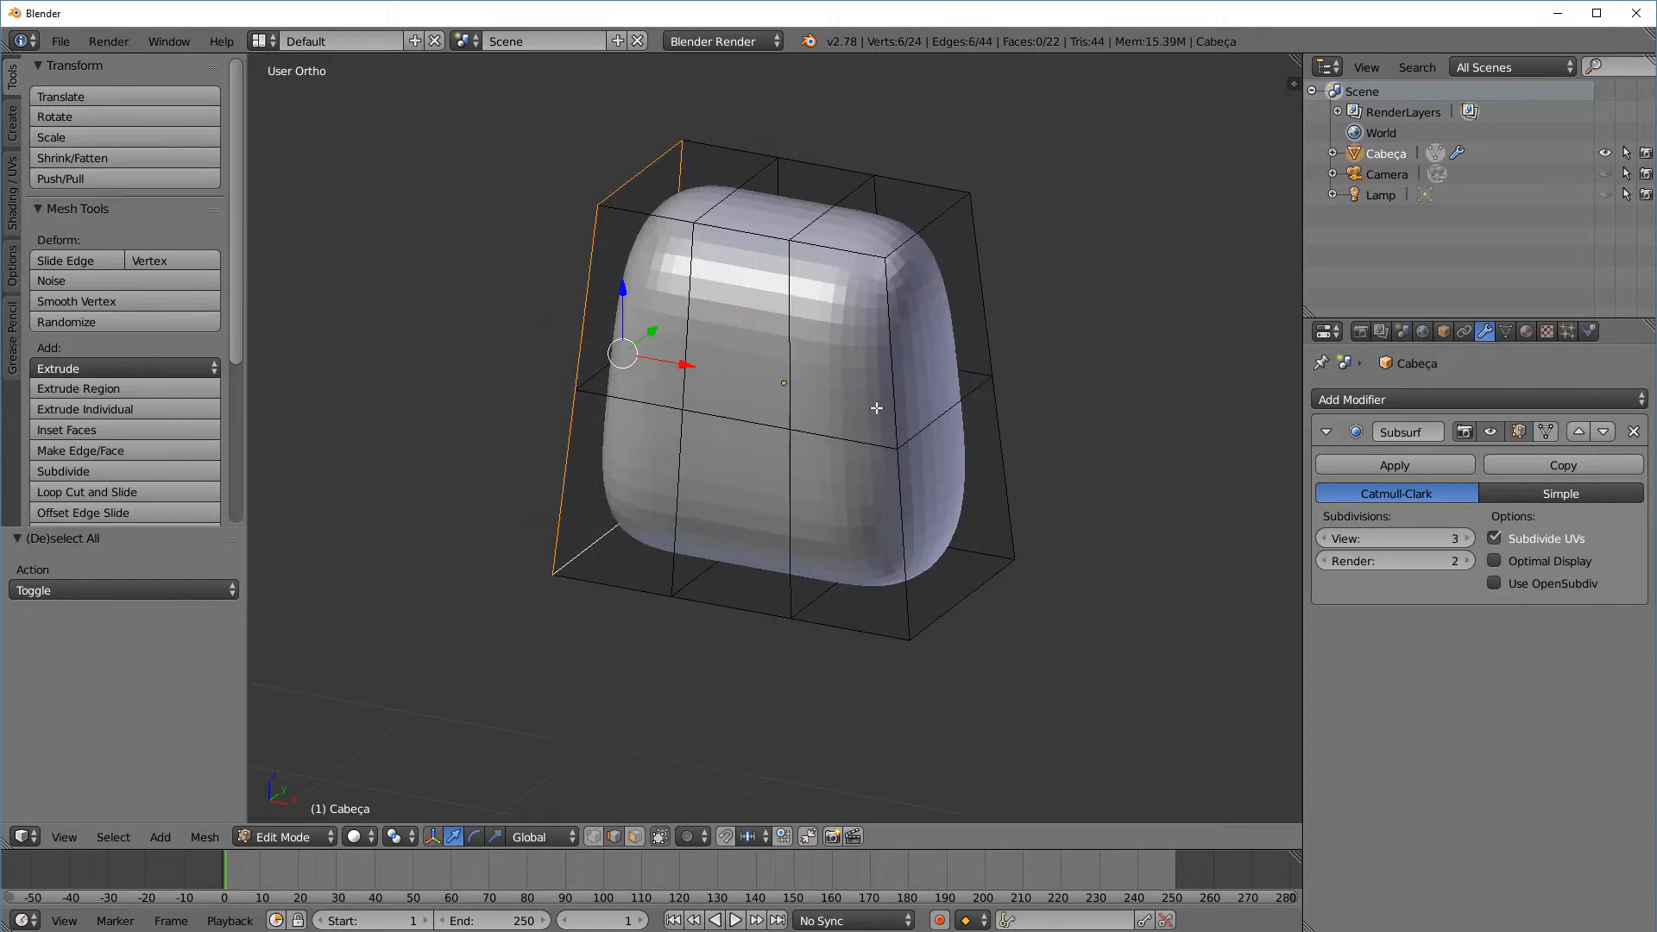
Select the border edges around both narrow end faces of the block together
right_click(896, 390, "alt")
right_click(917, 236, "alt+shift")
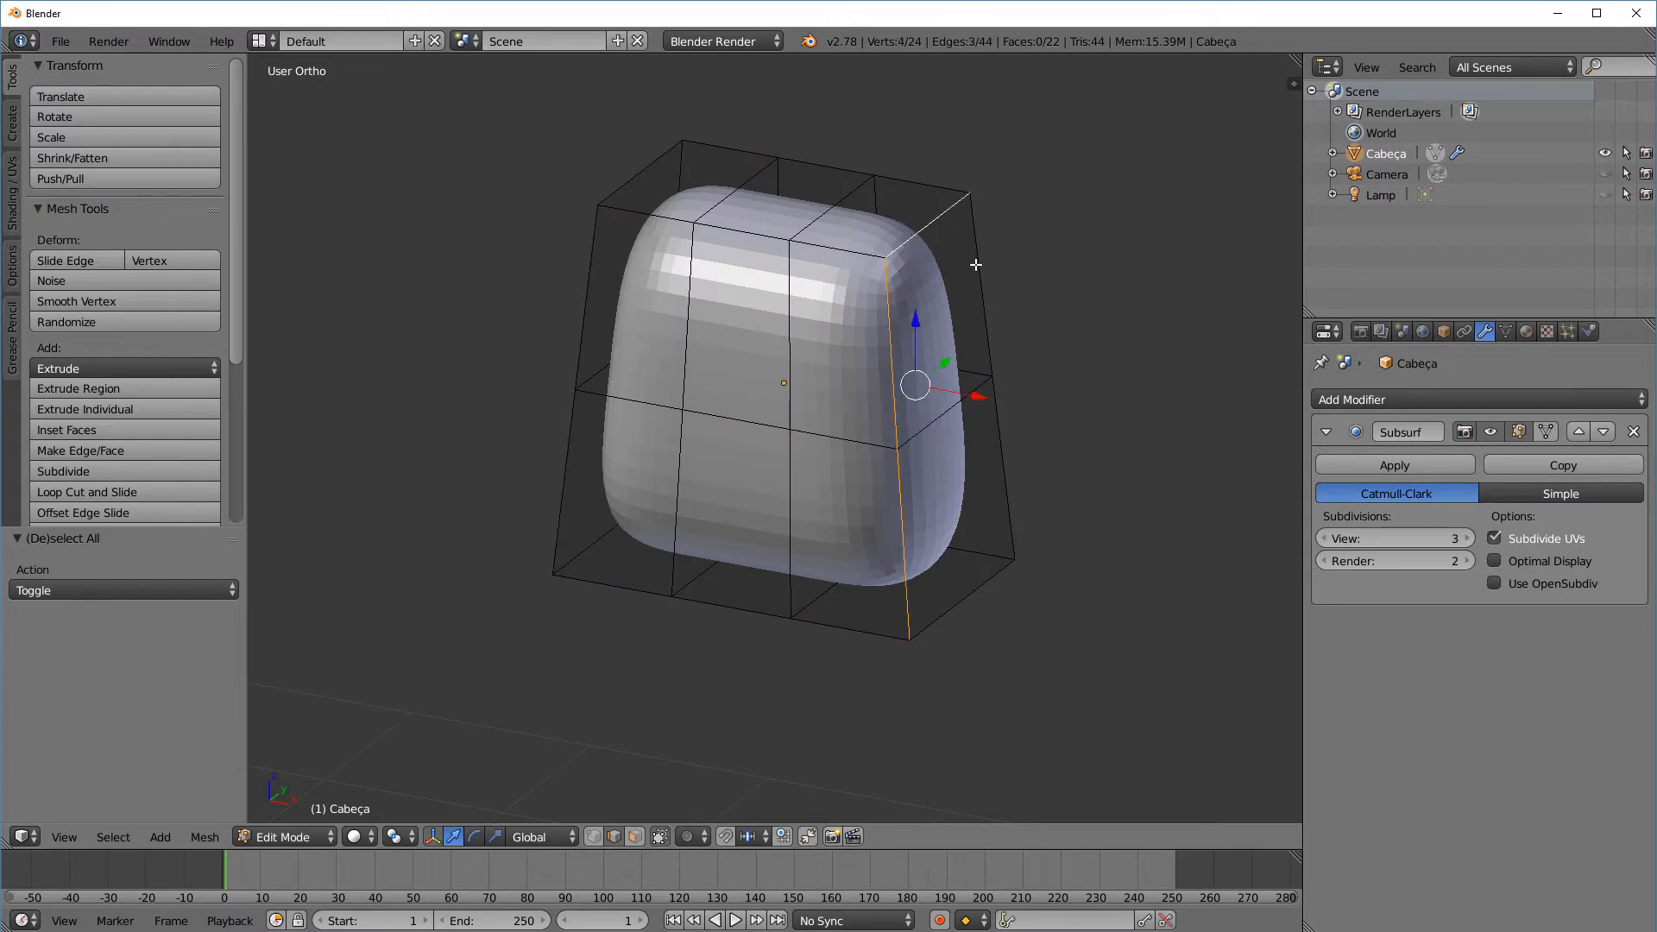
right_click(977, 264, "alt+shift")
right_click(976, 582, "alt+shift")
middle_click_drag(639, 546, 787, 536)
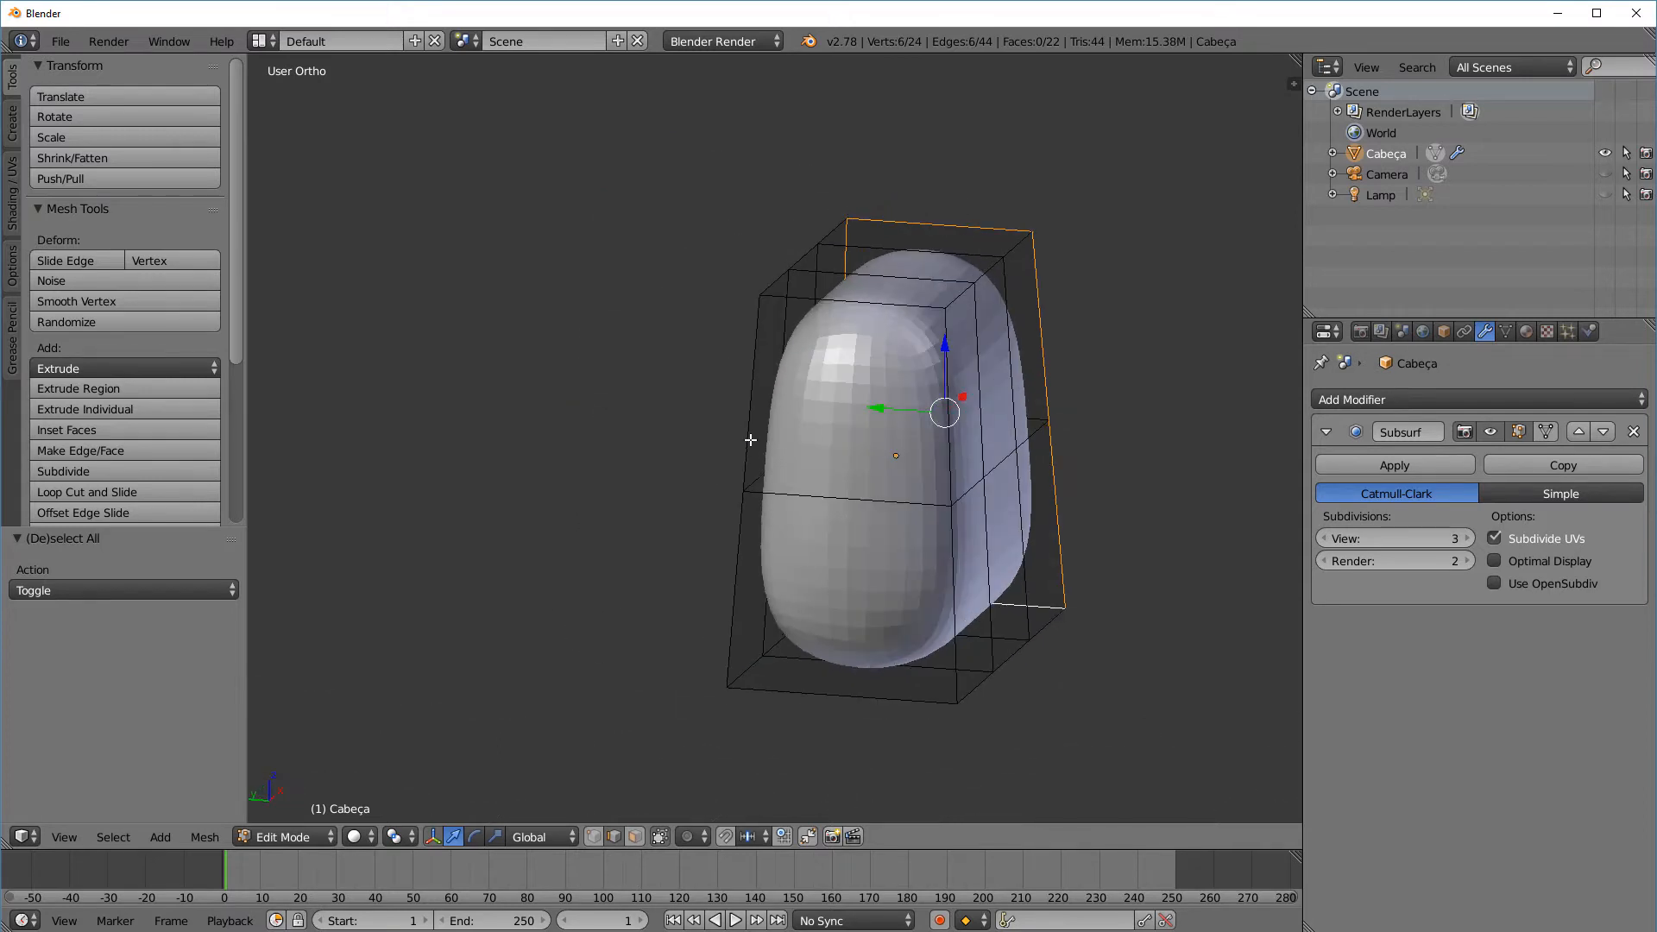
right_click(748, 440, "alt+shift")
right_click(842, 302, "shift")
right_click(946, 404, "alt+shift")
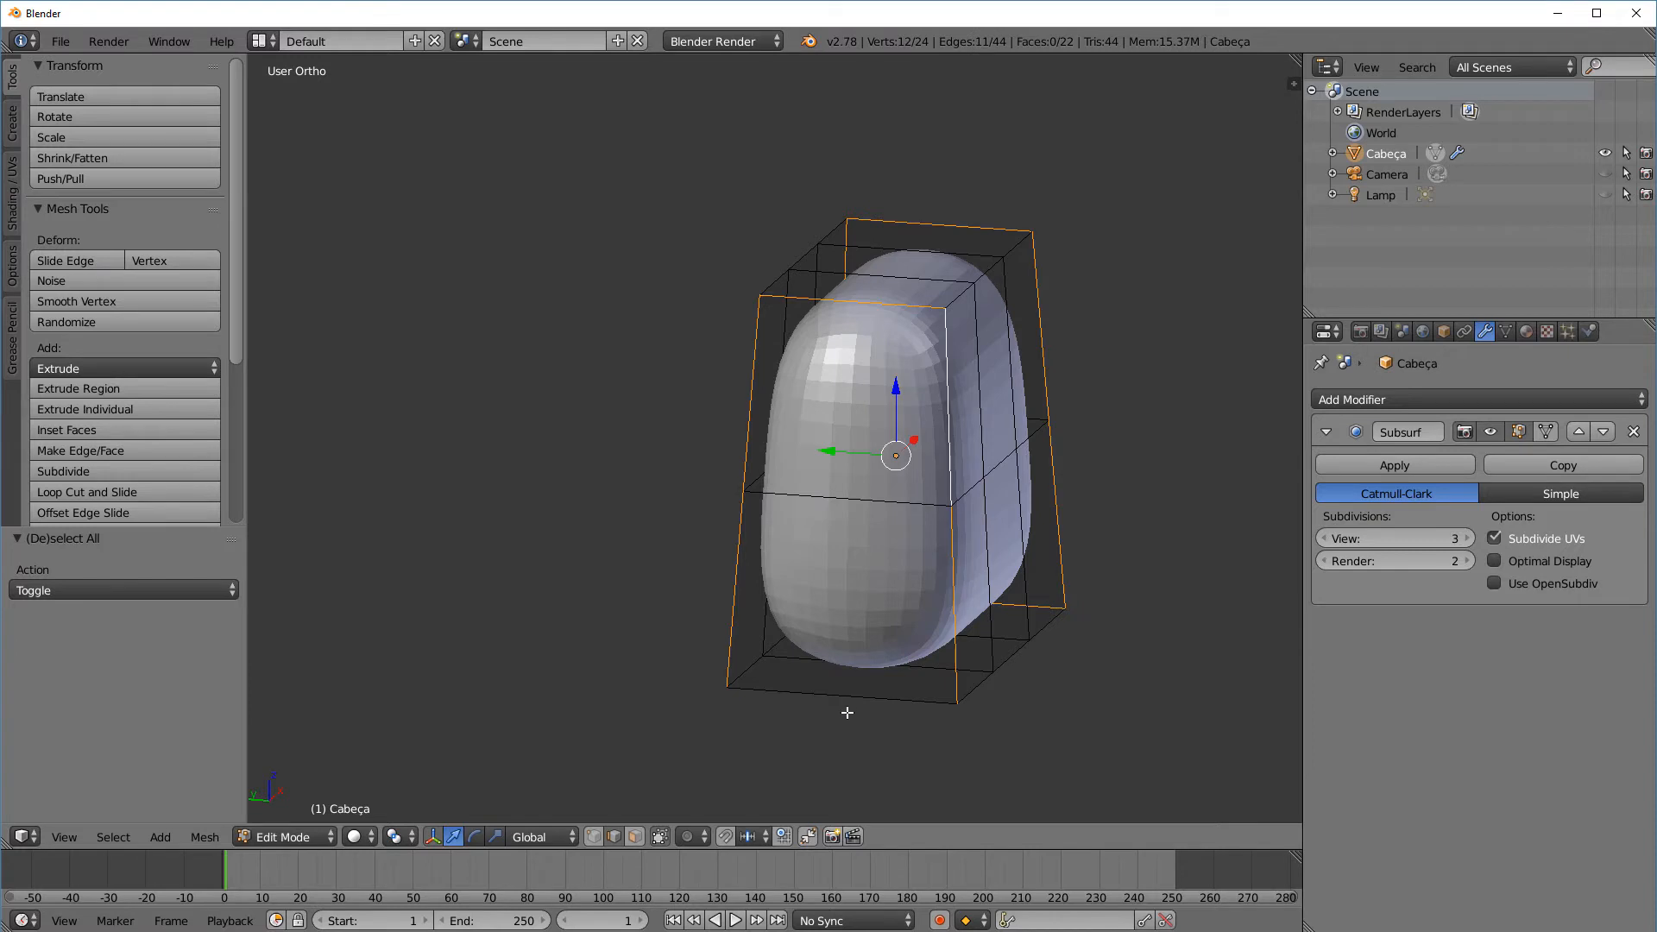
right_click(848, 709, "alt+shift")
middle_click_drag(1111, 697, 1038, 713)
middle_click_drag(1038, 713, 971, 623, "shift")
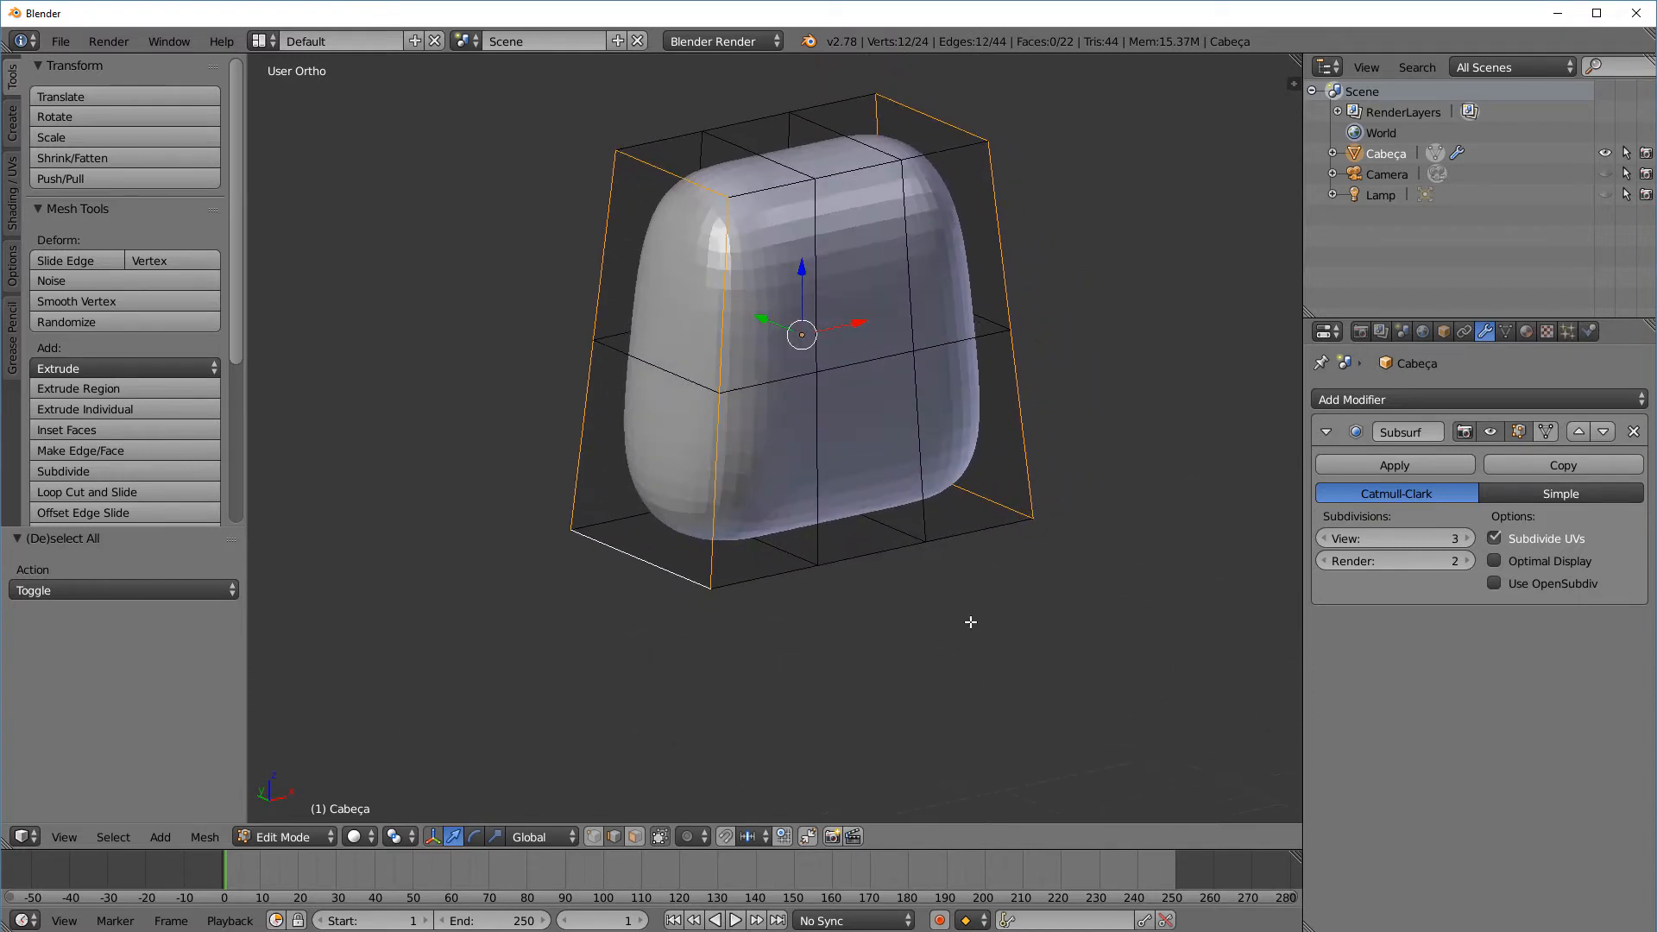
scroll(967, 608, "down", 1)
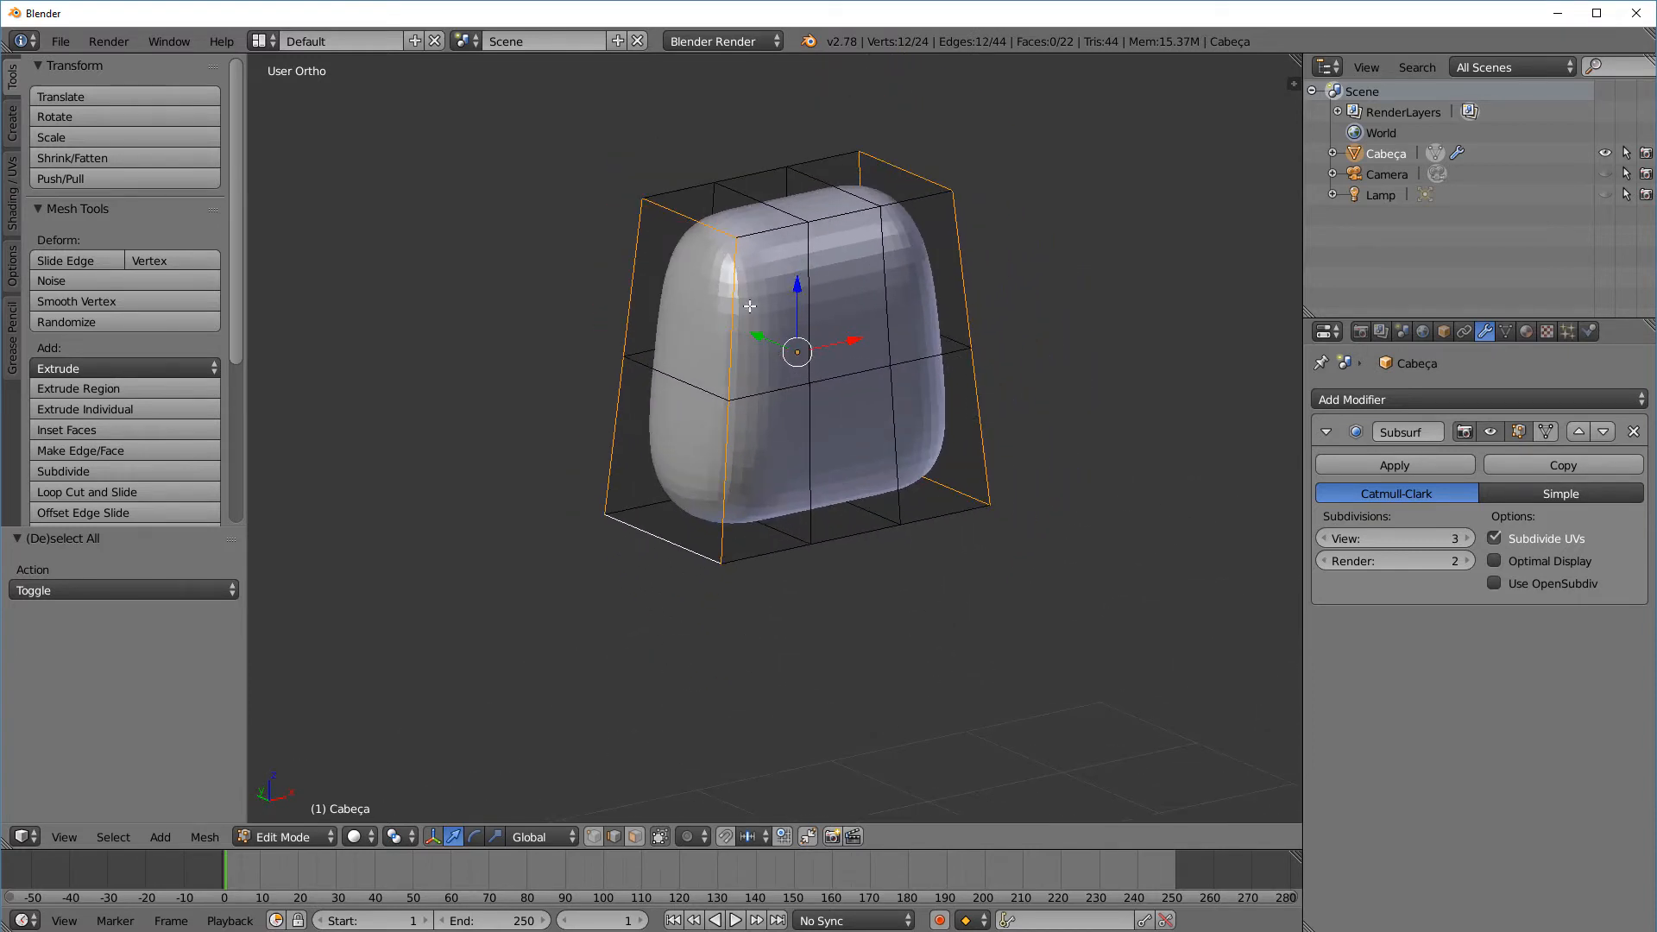
Hide the modifier in the viewport and bevel the selected border edges with one segment and an offset of about 0.054
left_click(1491, 431)
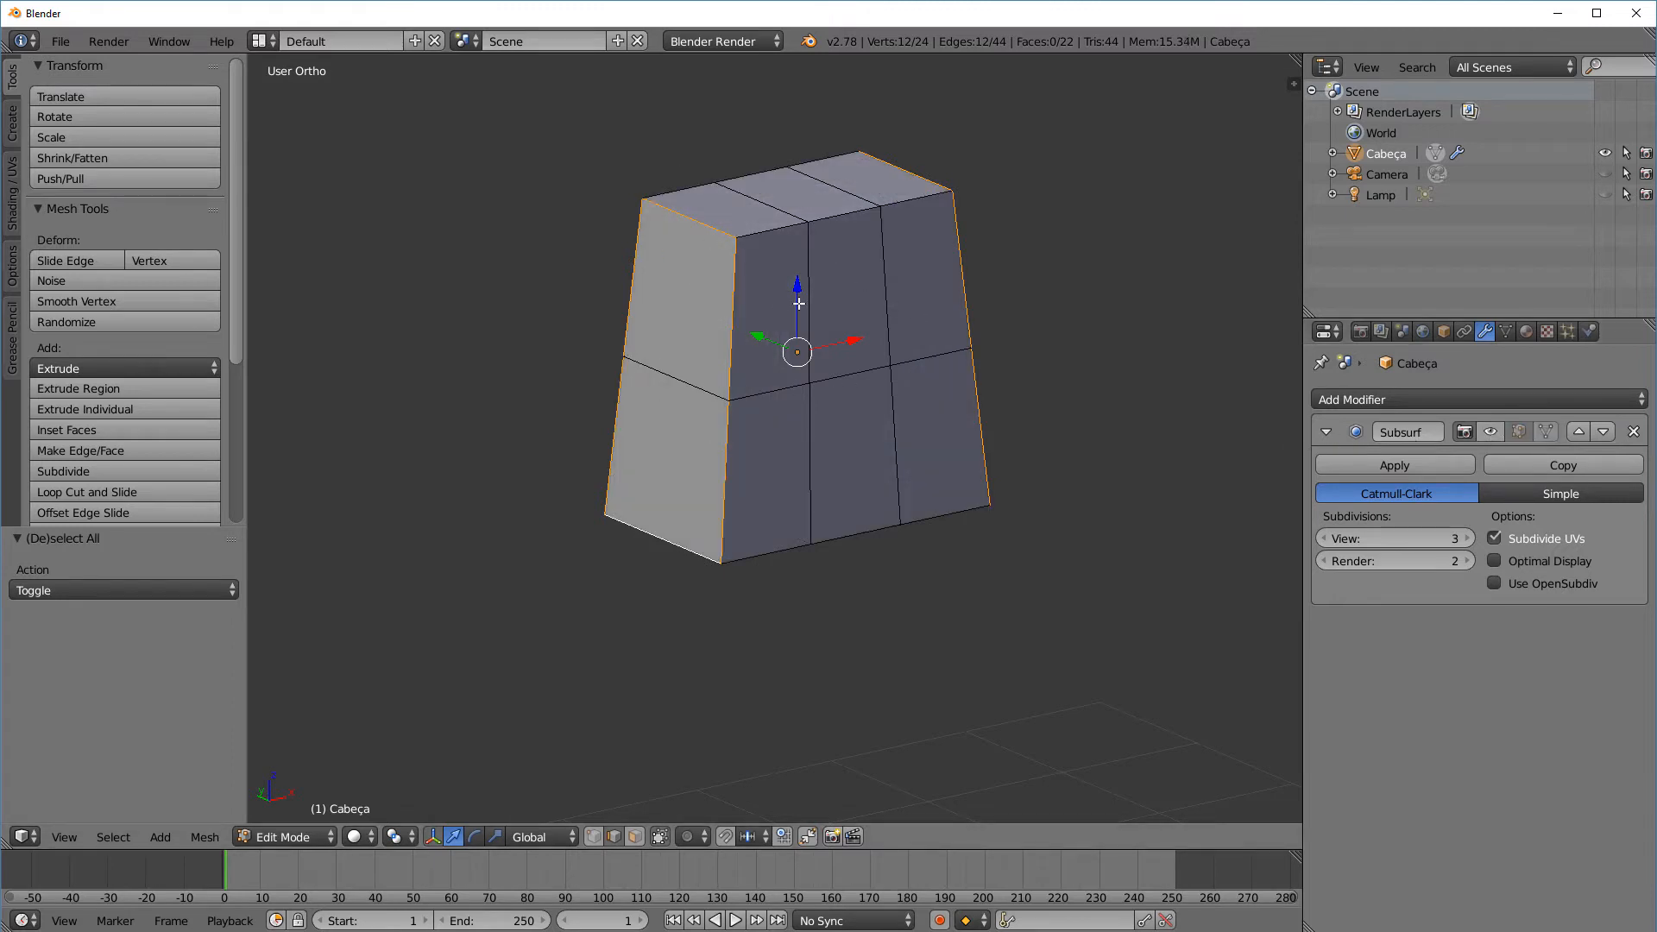
middle_click_drag(791, 355, 794, 413, "shift")
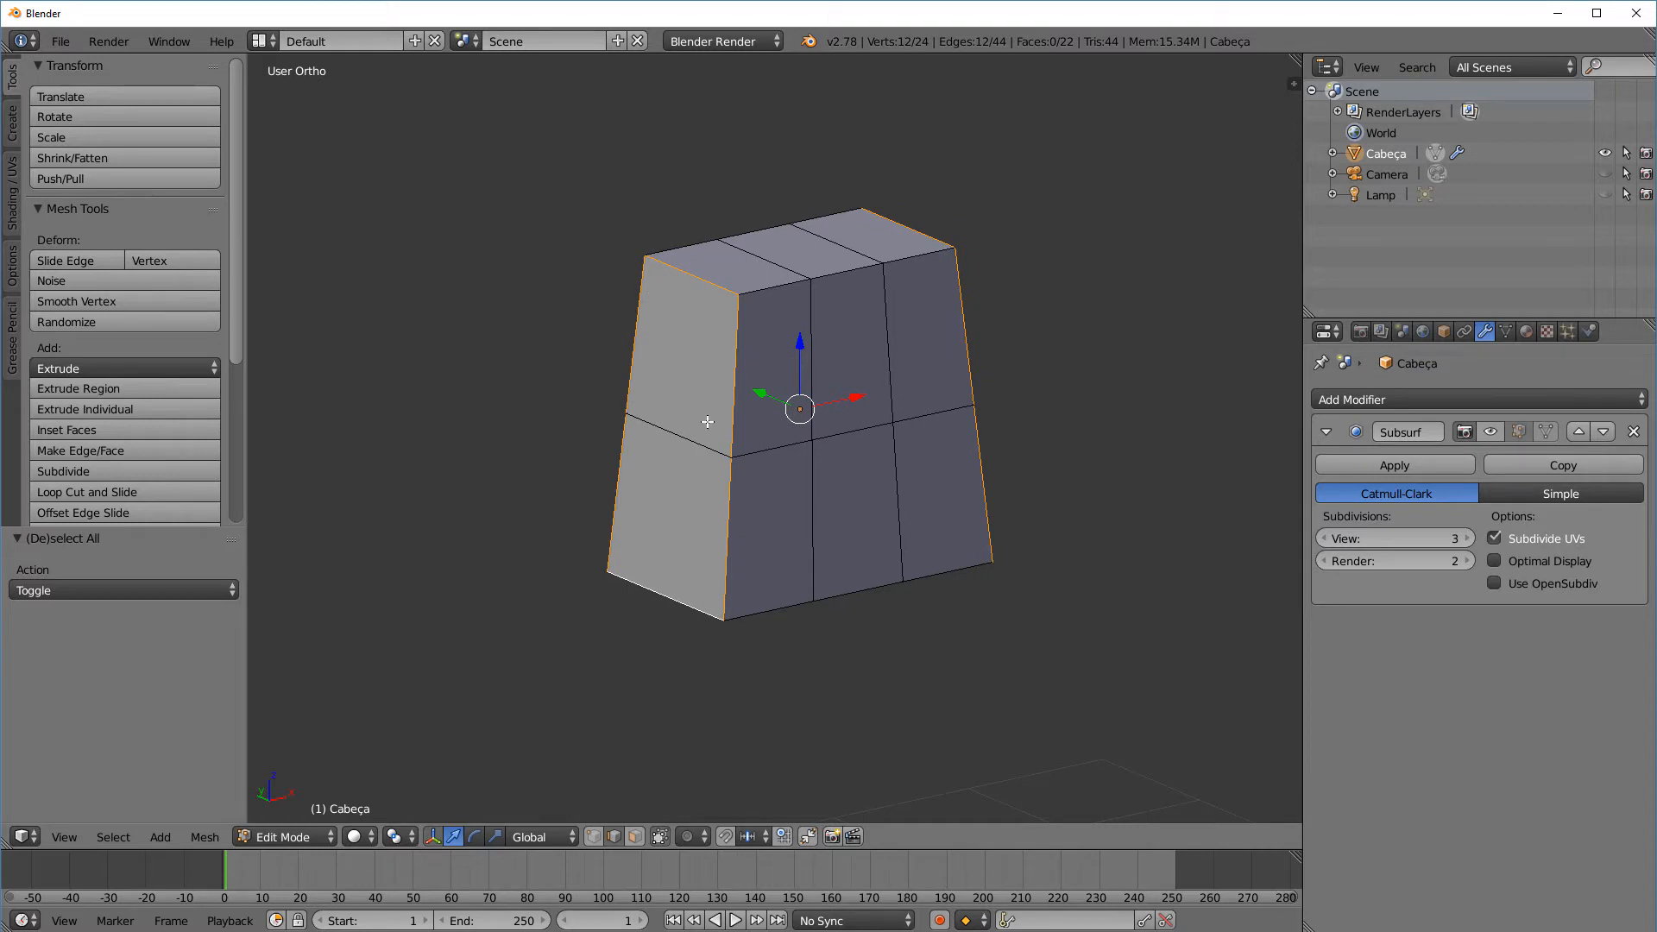
key("ctrl+e")
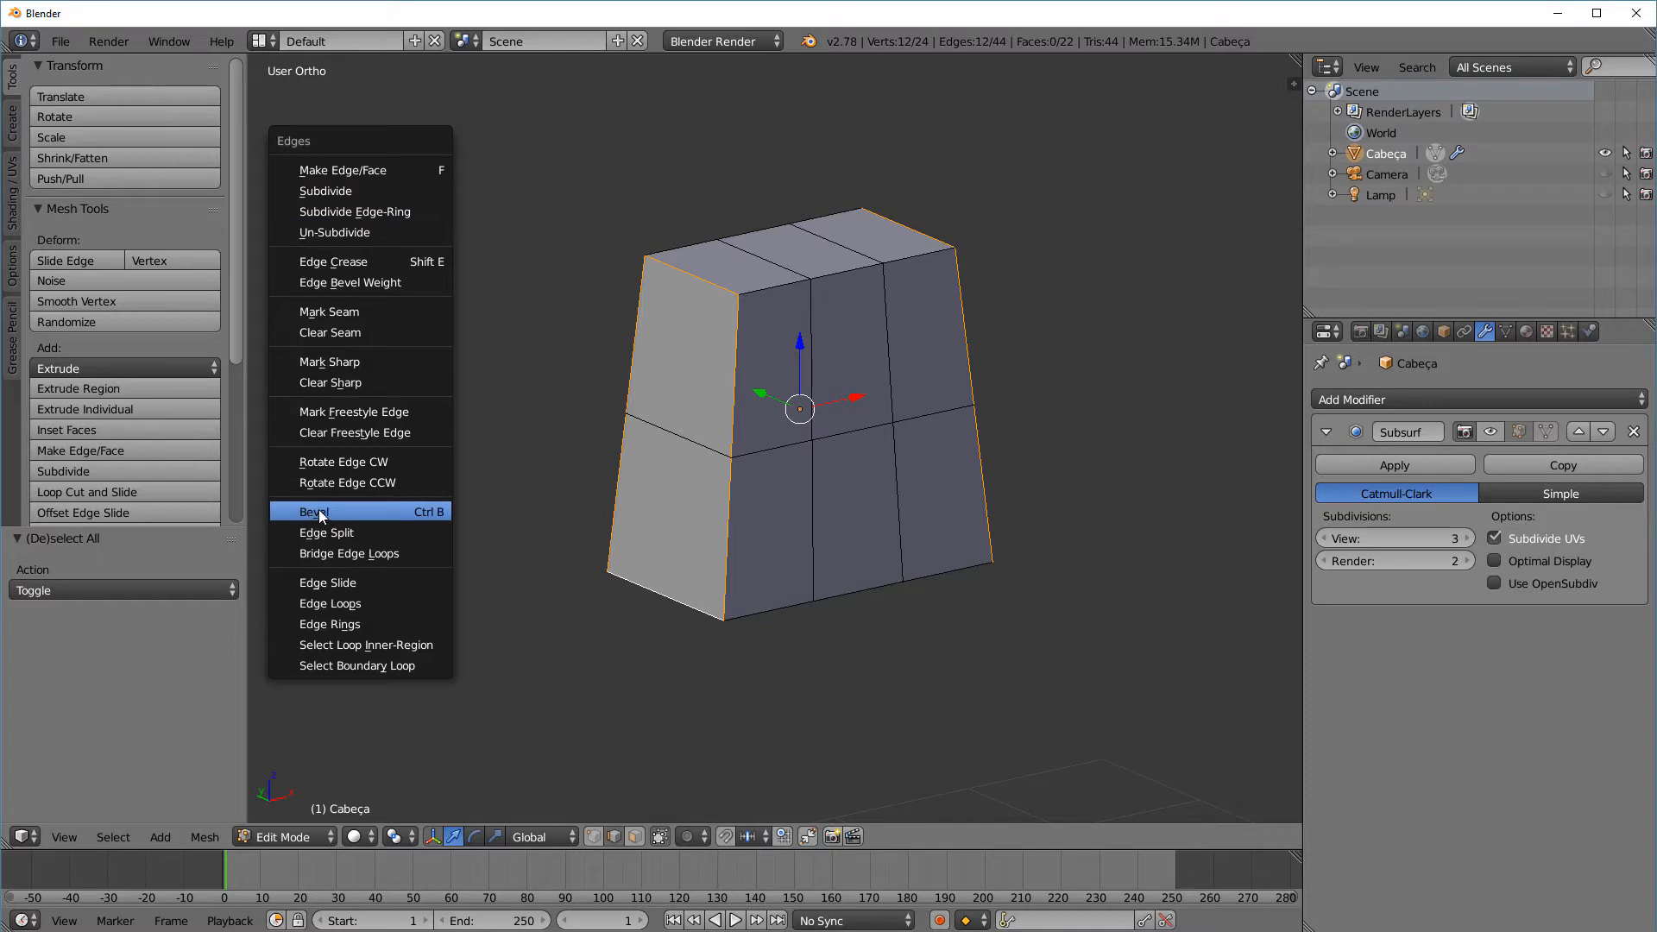
left_click(413, 511)
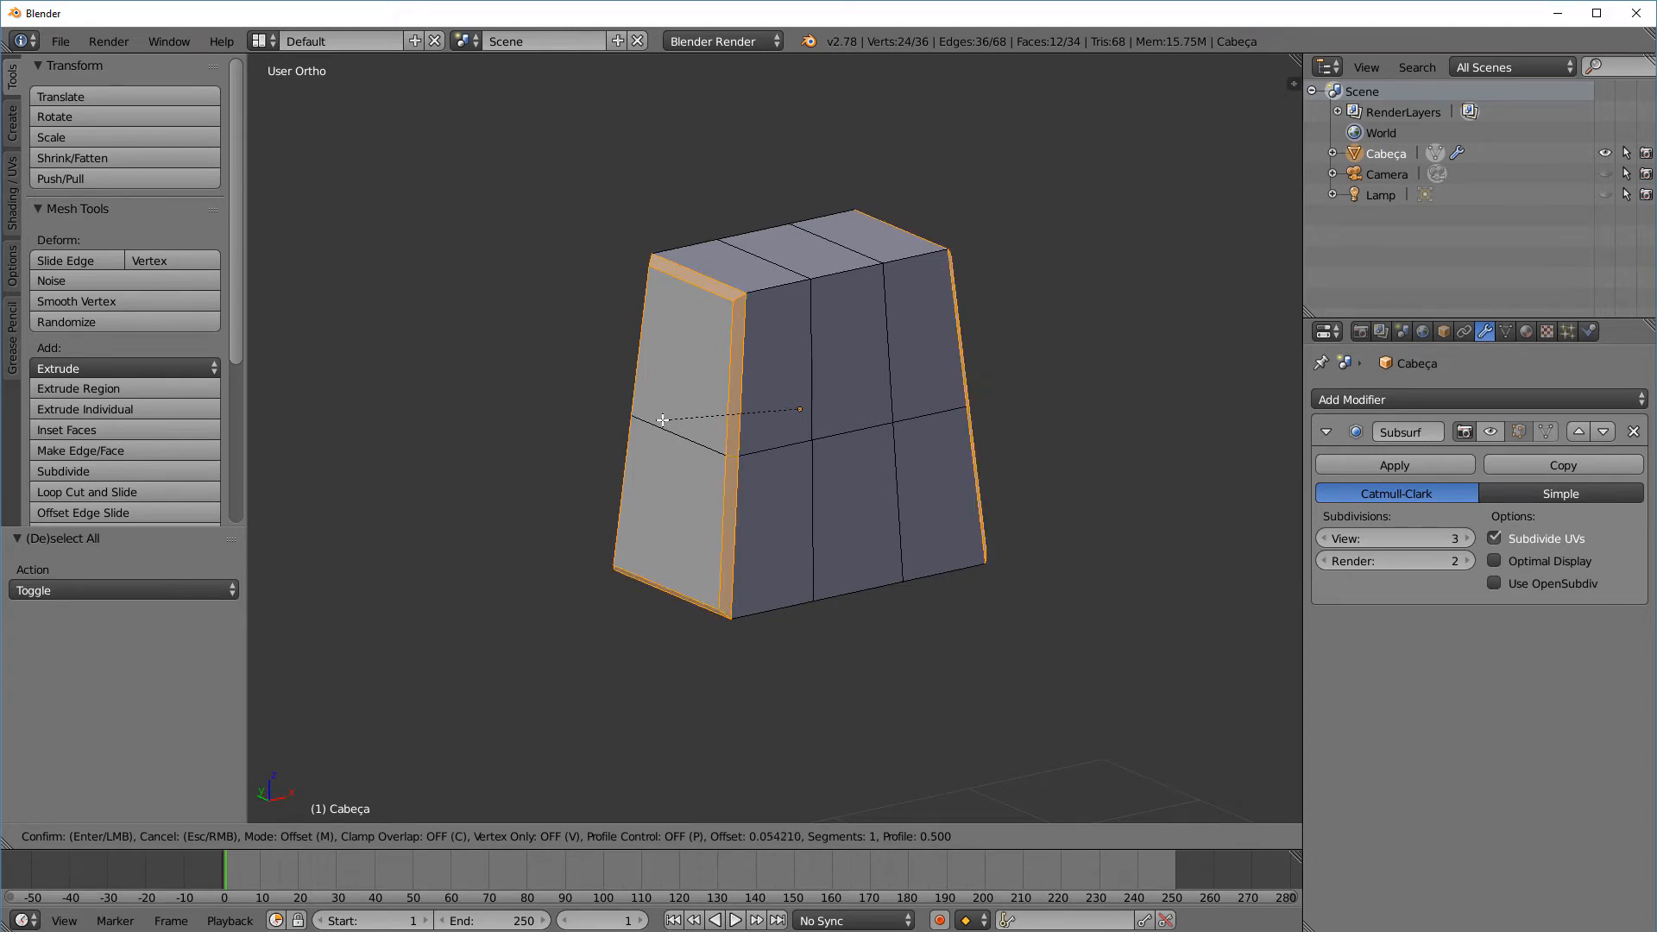
left_click(664, 419)
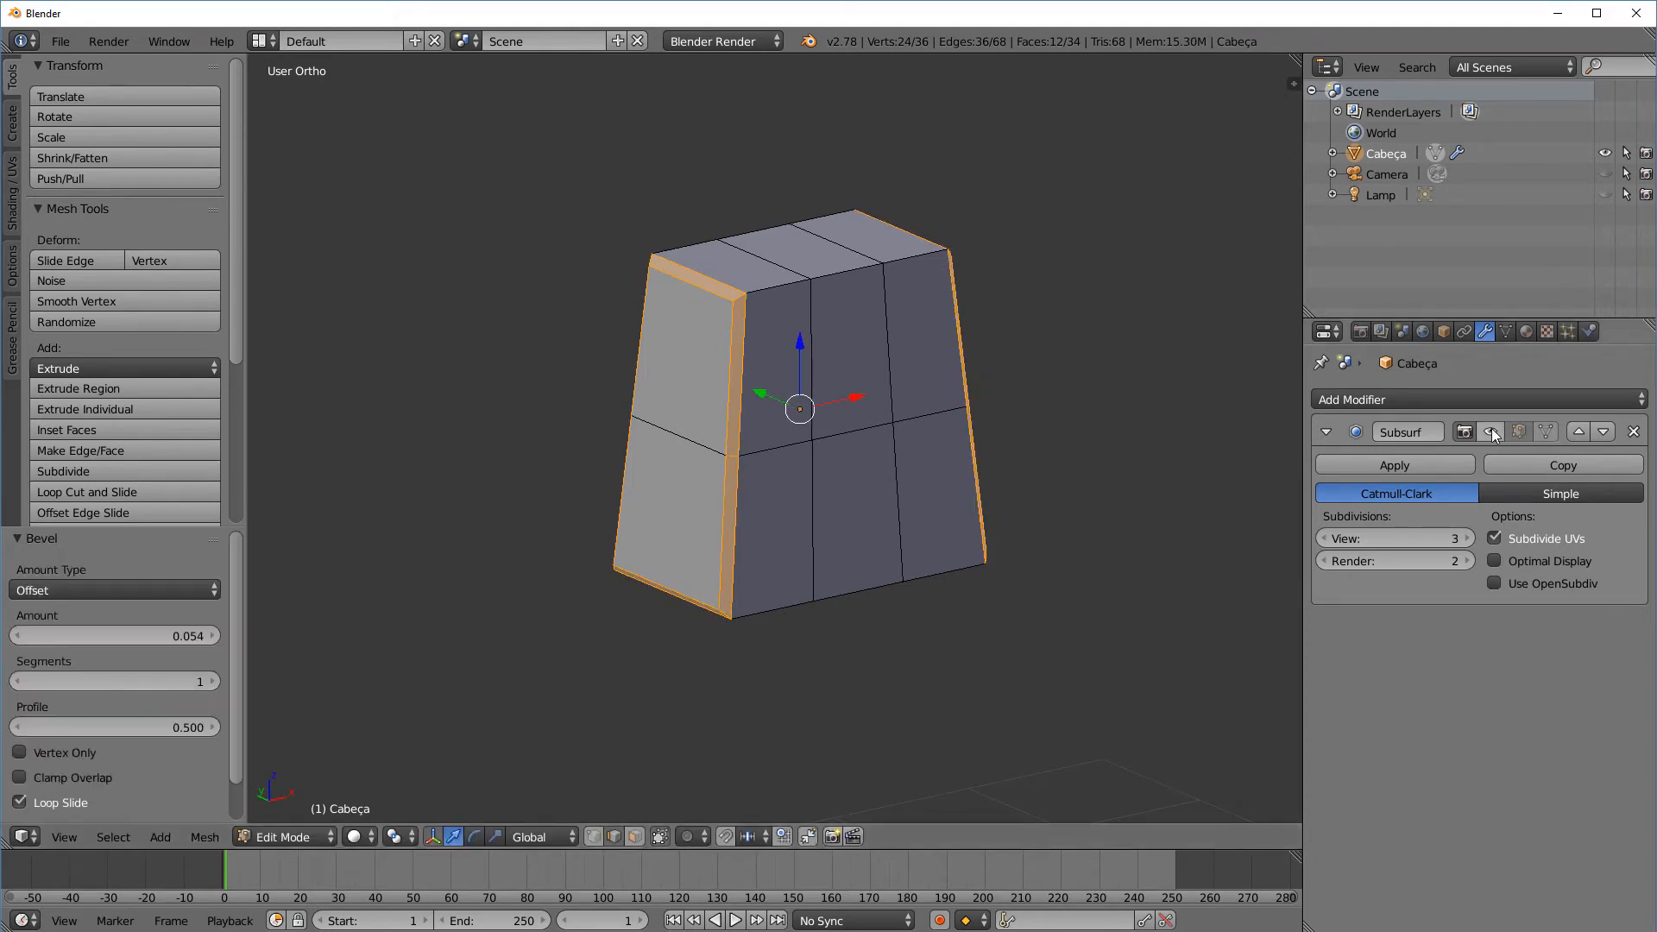
Show the modifier's smoothing in Edit Mode, deselect everything and examine the bevelled end faces from several angles
left_click(1519, 432)
middle_click_drag(758, 411, 783, 423)
scroll(783, 423, "up", 3)
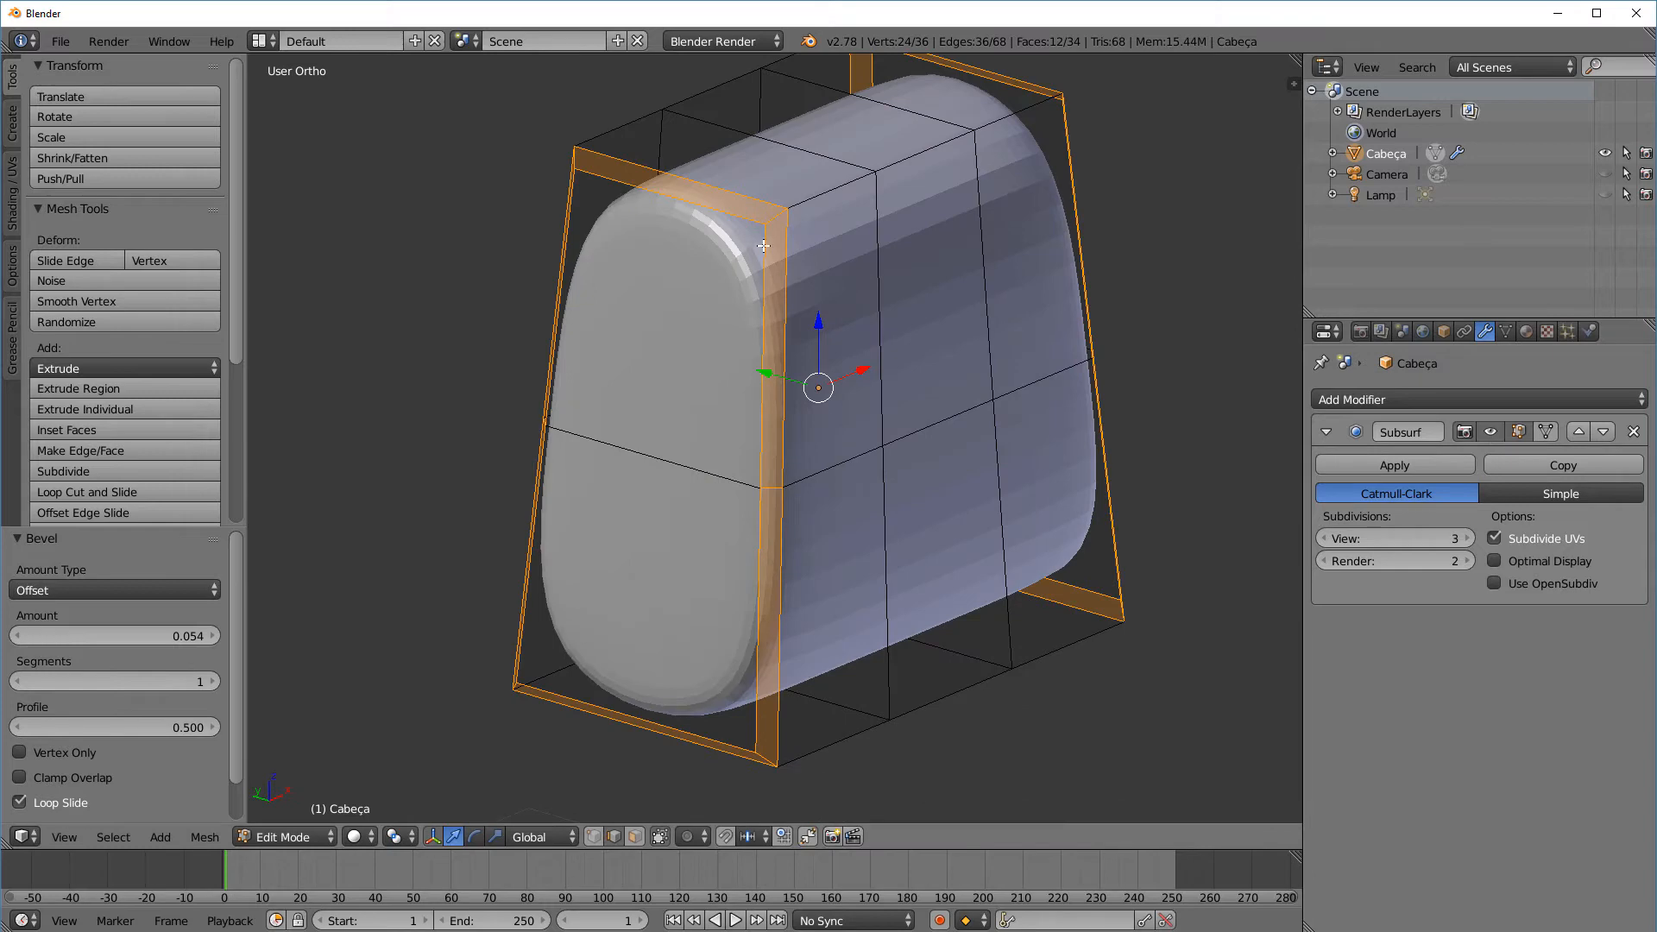
middle_click_drag(856, 301, 801, 83)
key("a")
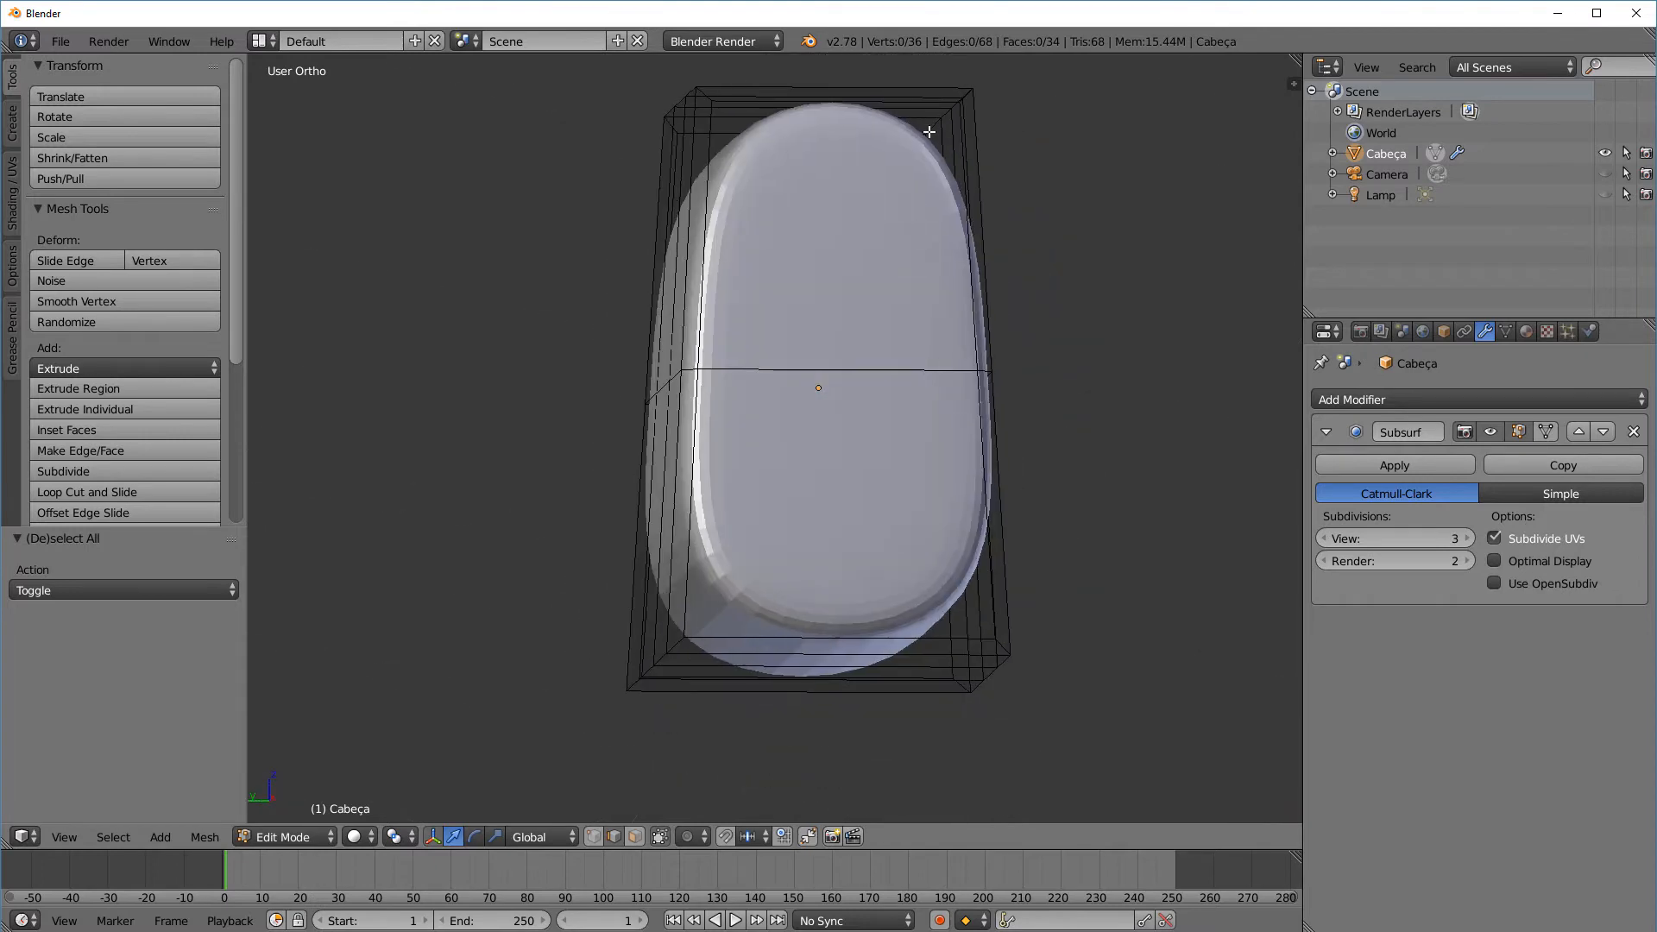
middle_click_drag(929, 133, 743, 743)
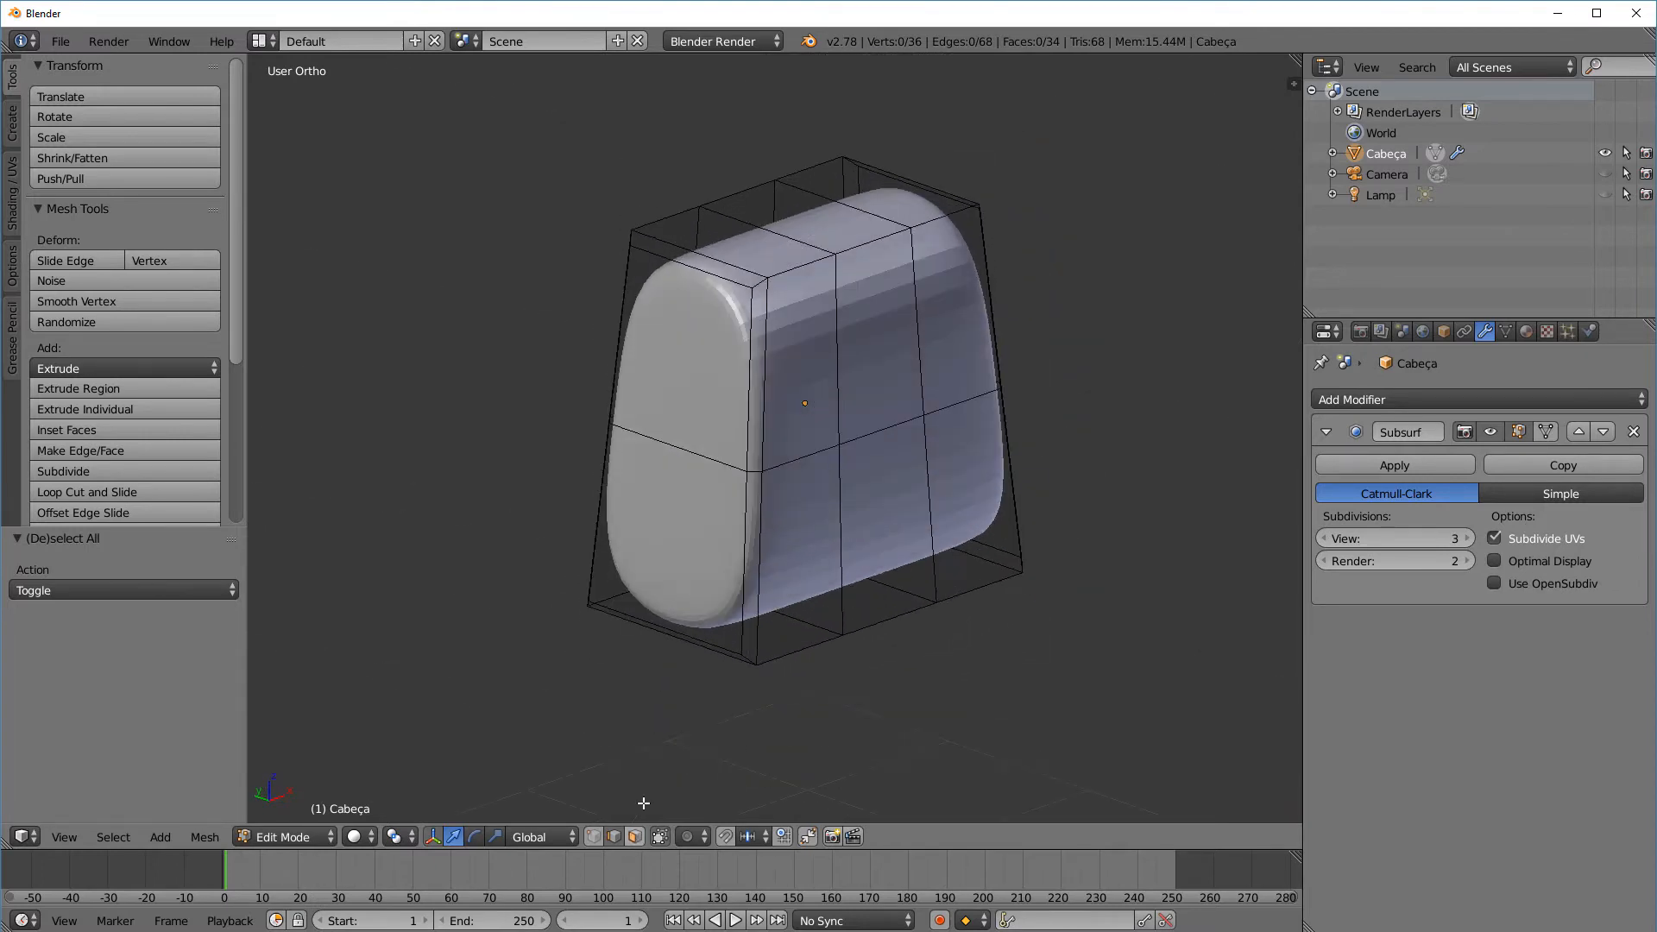
Try subdividing the edge ring across the block's thickness with one cut, examine the effect and undo it
right_click(731, 267, "ctrl+alt")
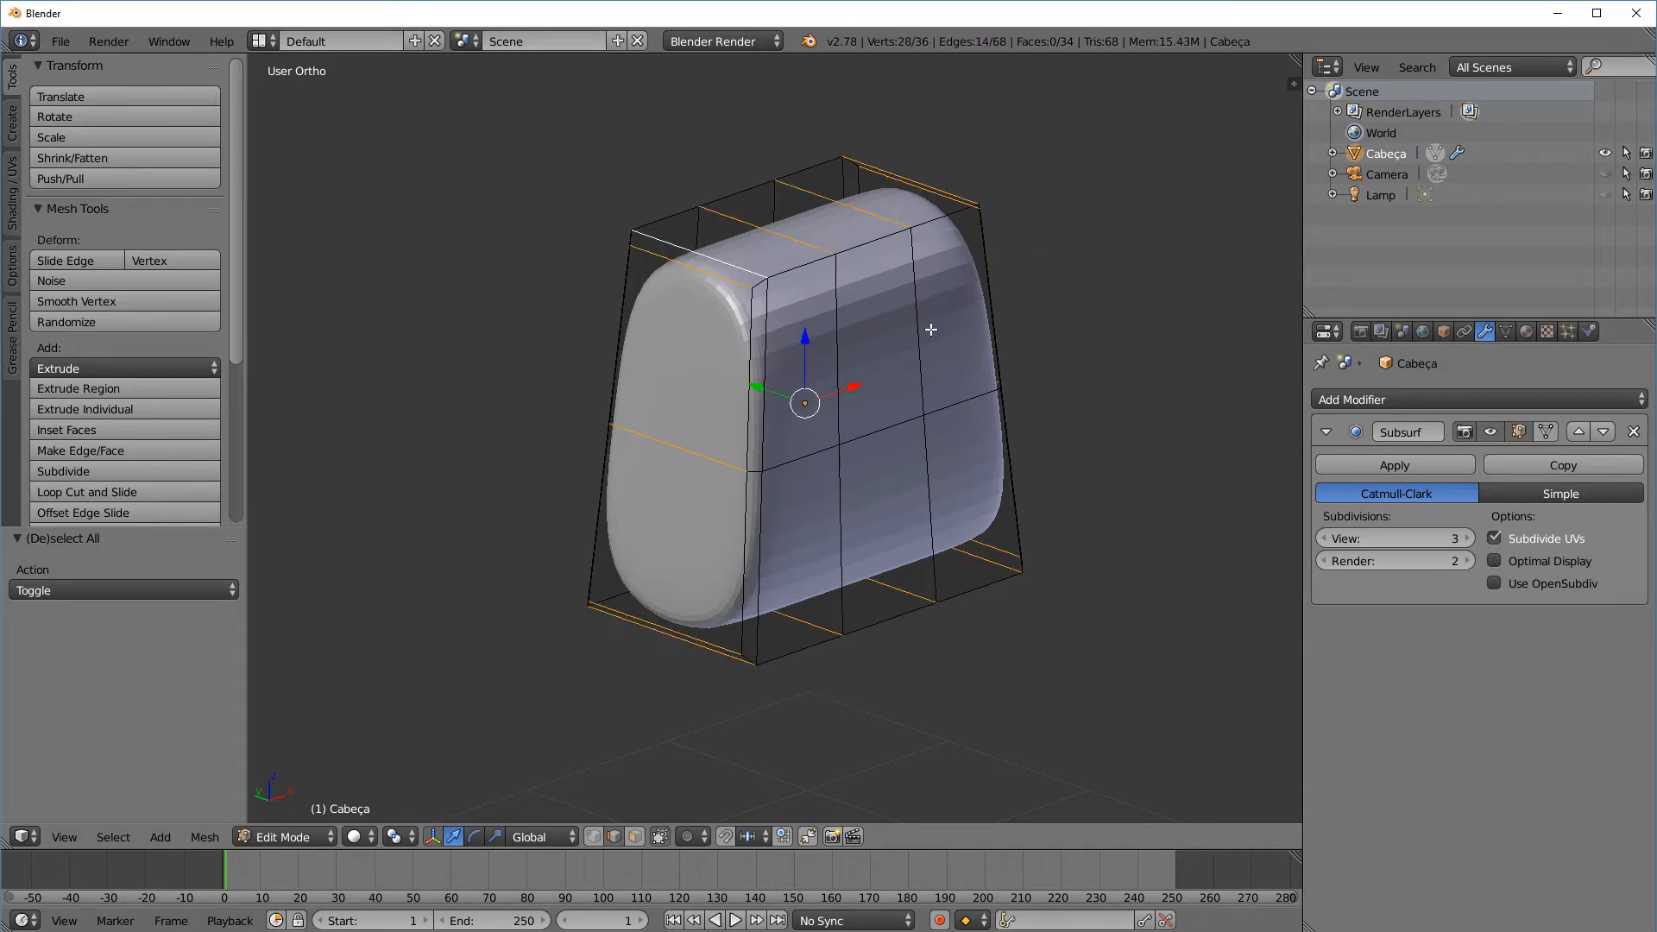
key("ctrl+e")
left_click(970, 331)
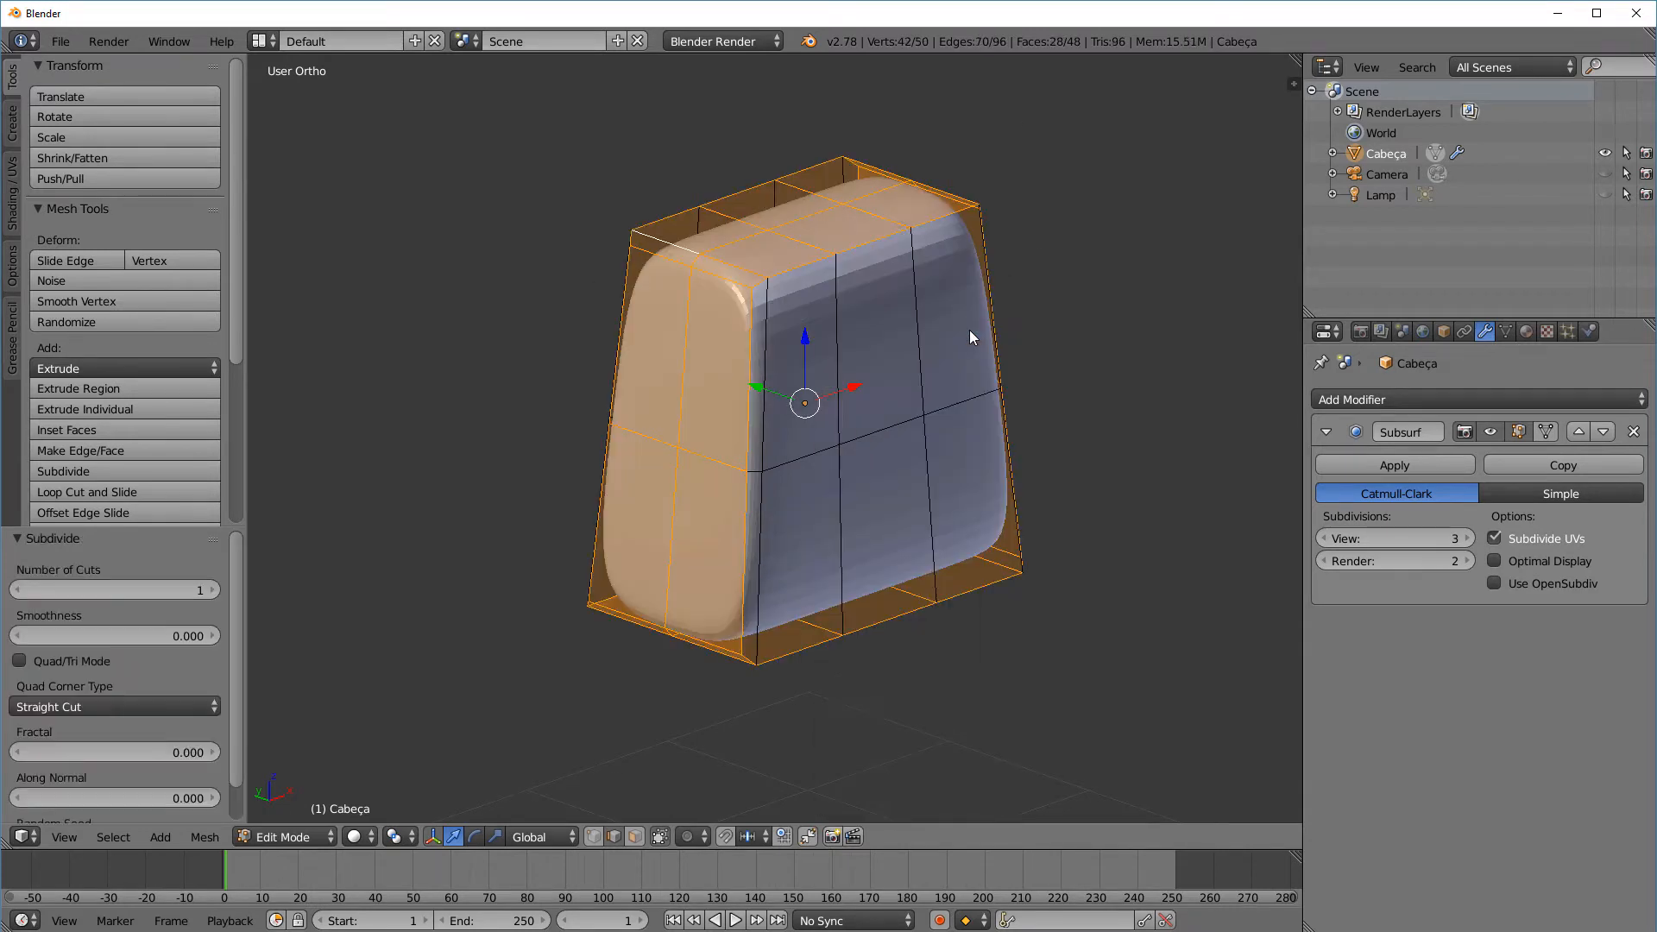
key("a")
middle_click_drag(999, 414, 1033, 516)
key("ctrl+z")
key("ctrl+z")
mouse_move(947, 420)
middle_mouse_down()
mouse_move(1070, 433)
mouse_move(1054, 448)
mouse_move(958, 426)
middle_mouse_up()
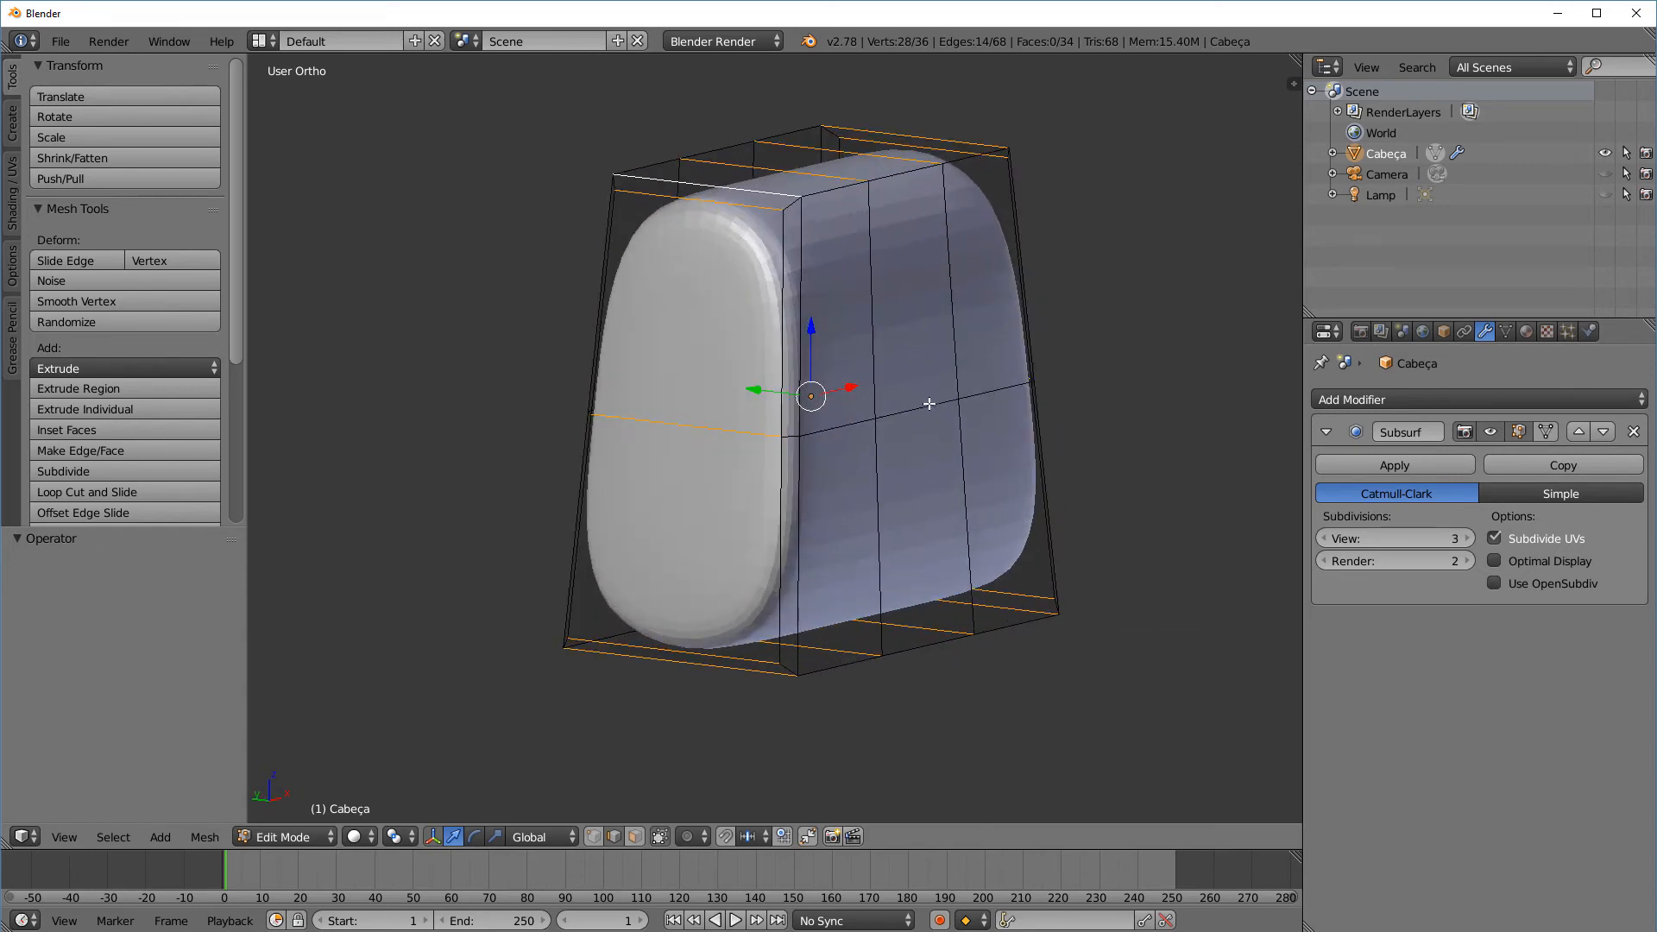
Select the middle horizontal edge loop and scale it along Y by about 1.145 in the right view
right_click(929, 403, "alt")
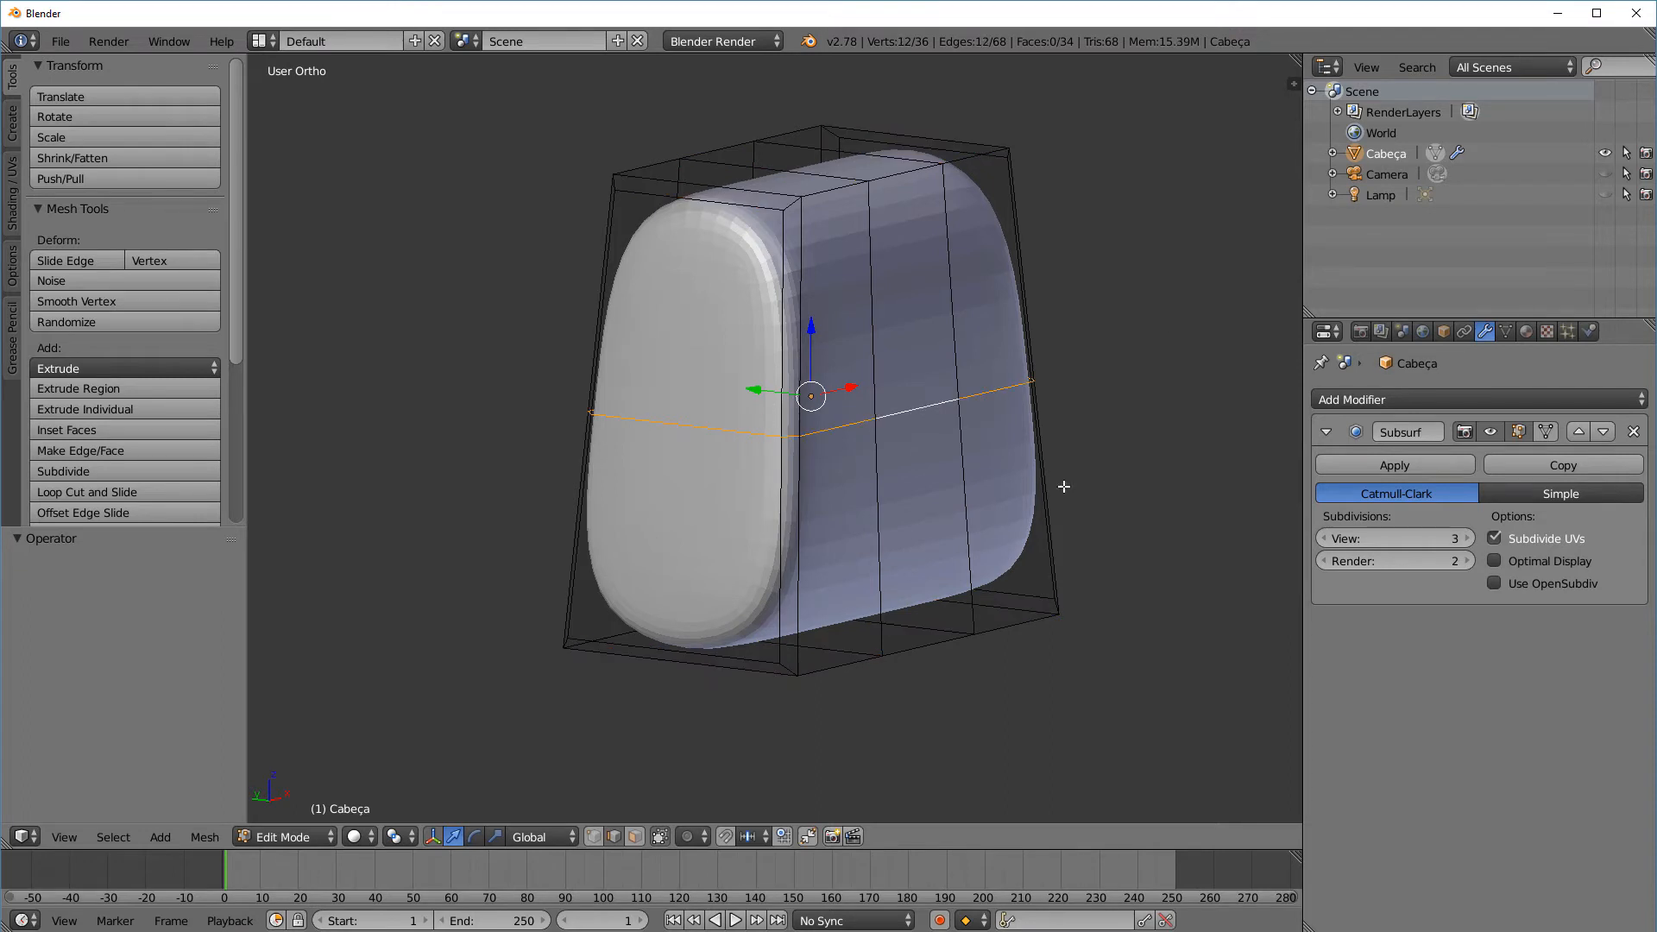
key("KP_3")
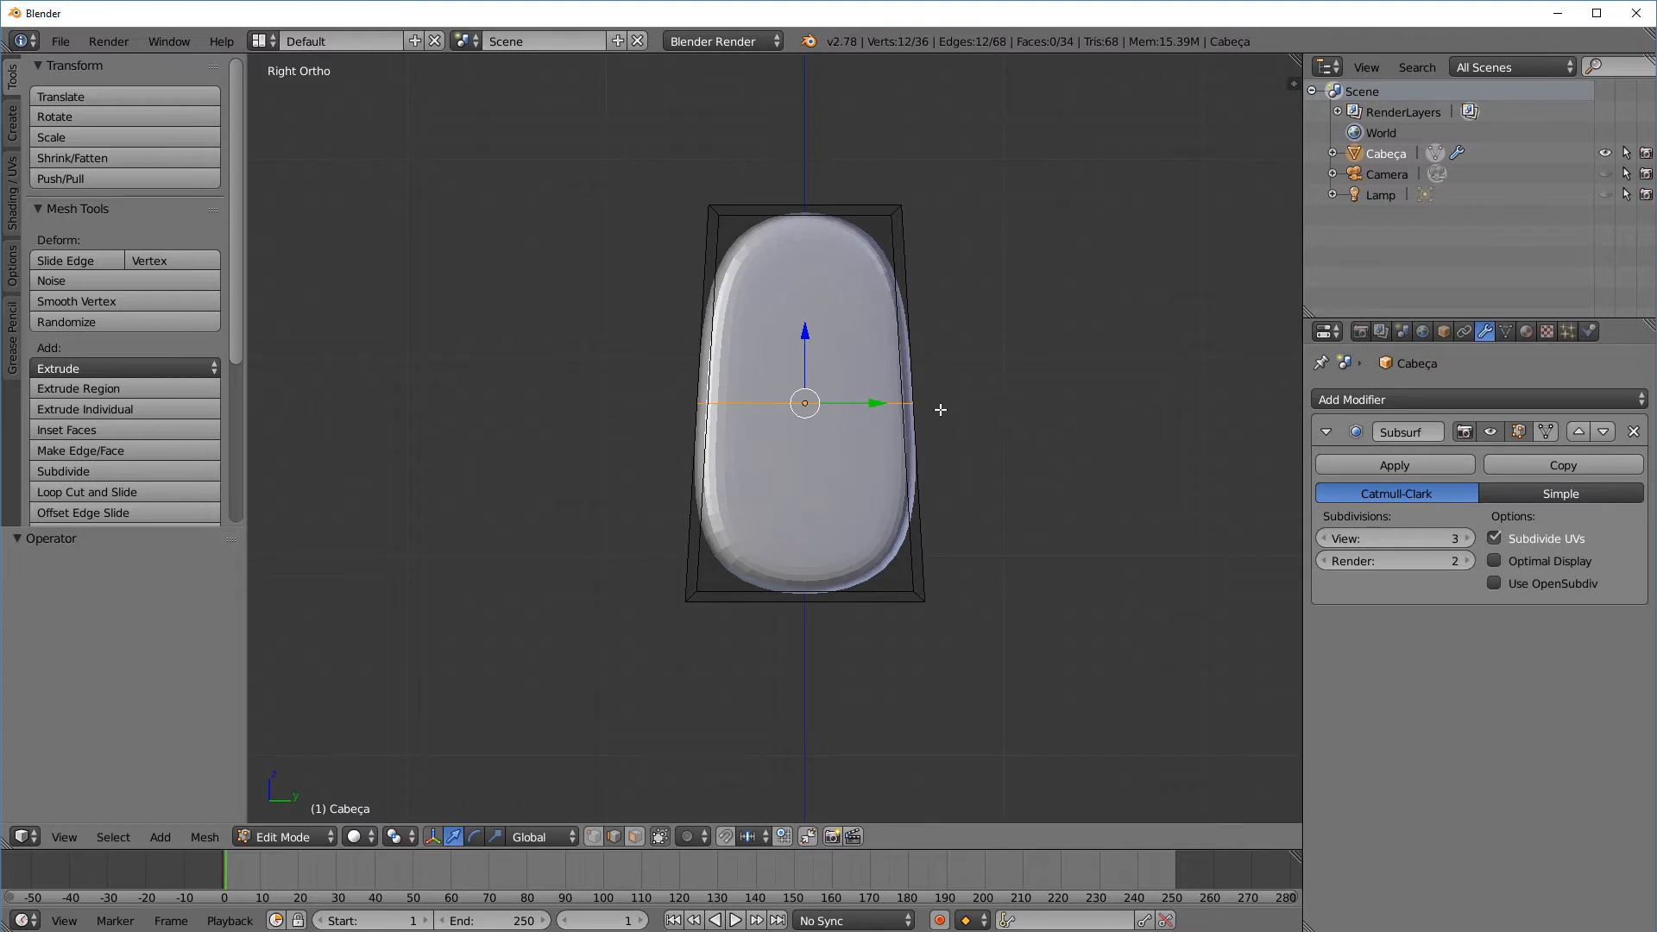
left_click(494, 836)
left_click_drag(878, 402, 889, 397)
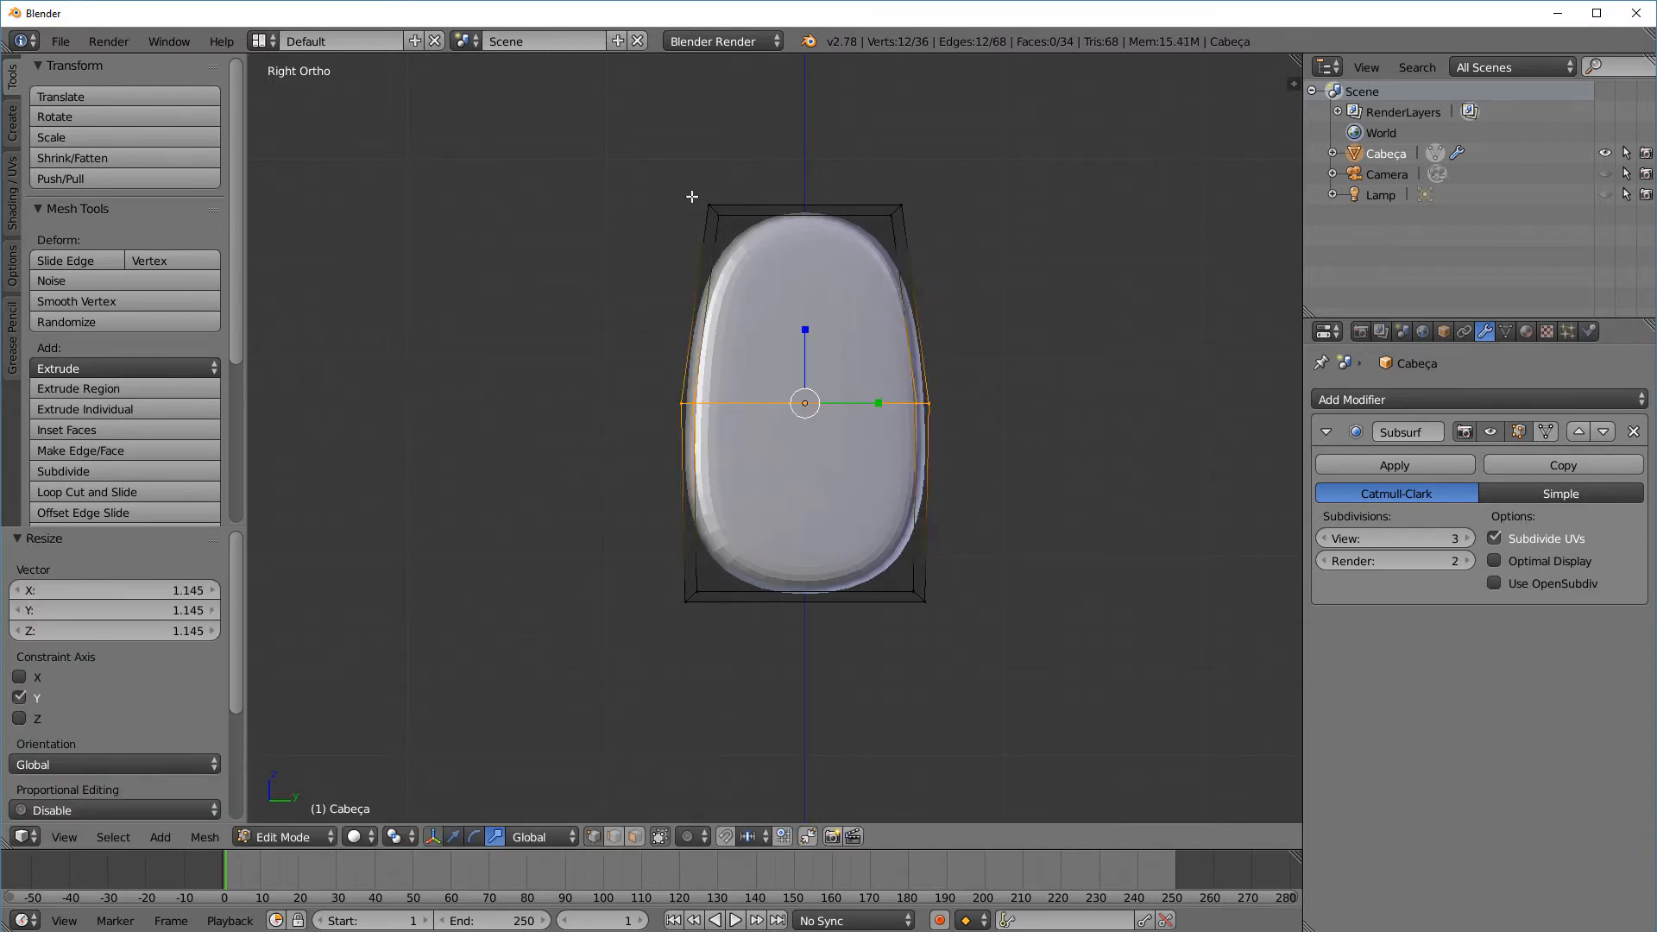
Replace the current selection with the vertices along the block's top face
key("a")
left_click_drag(643, 170, 962, 265)
middle_click_drag(961, 266, 759, 200)
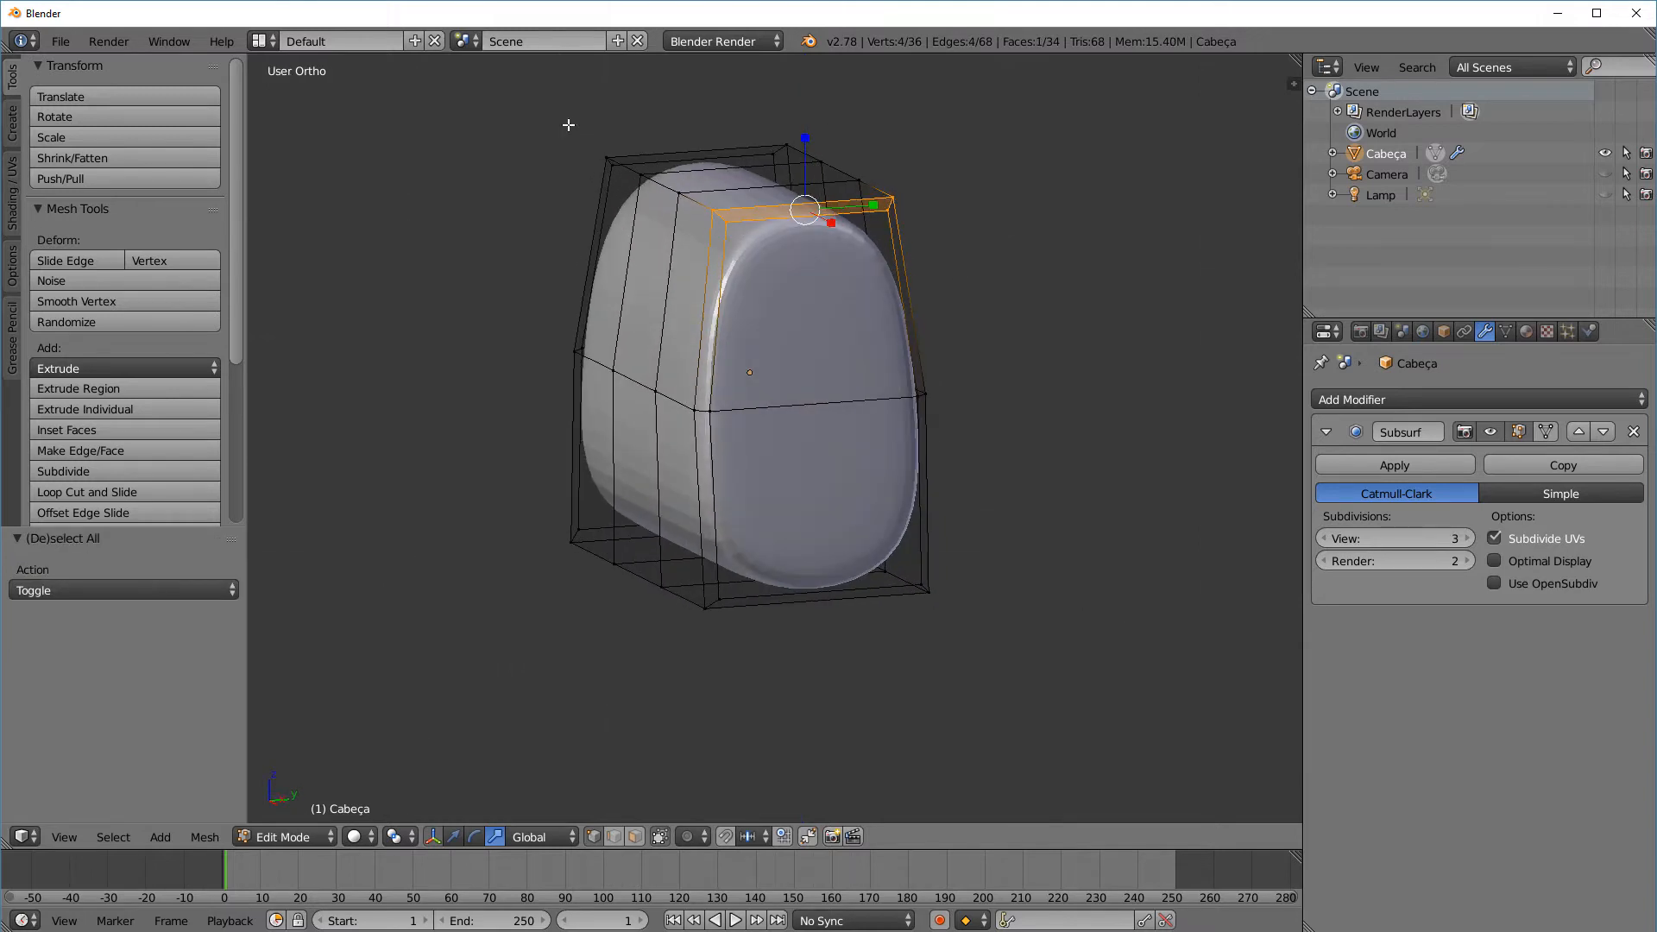
left_click_drag(569, 126, 926, 259)
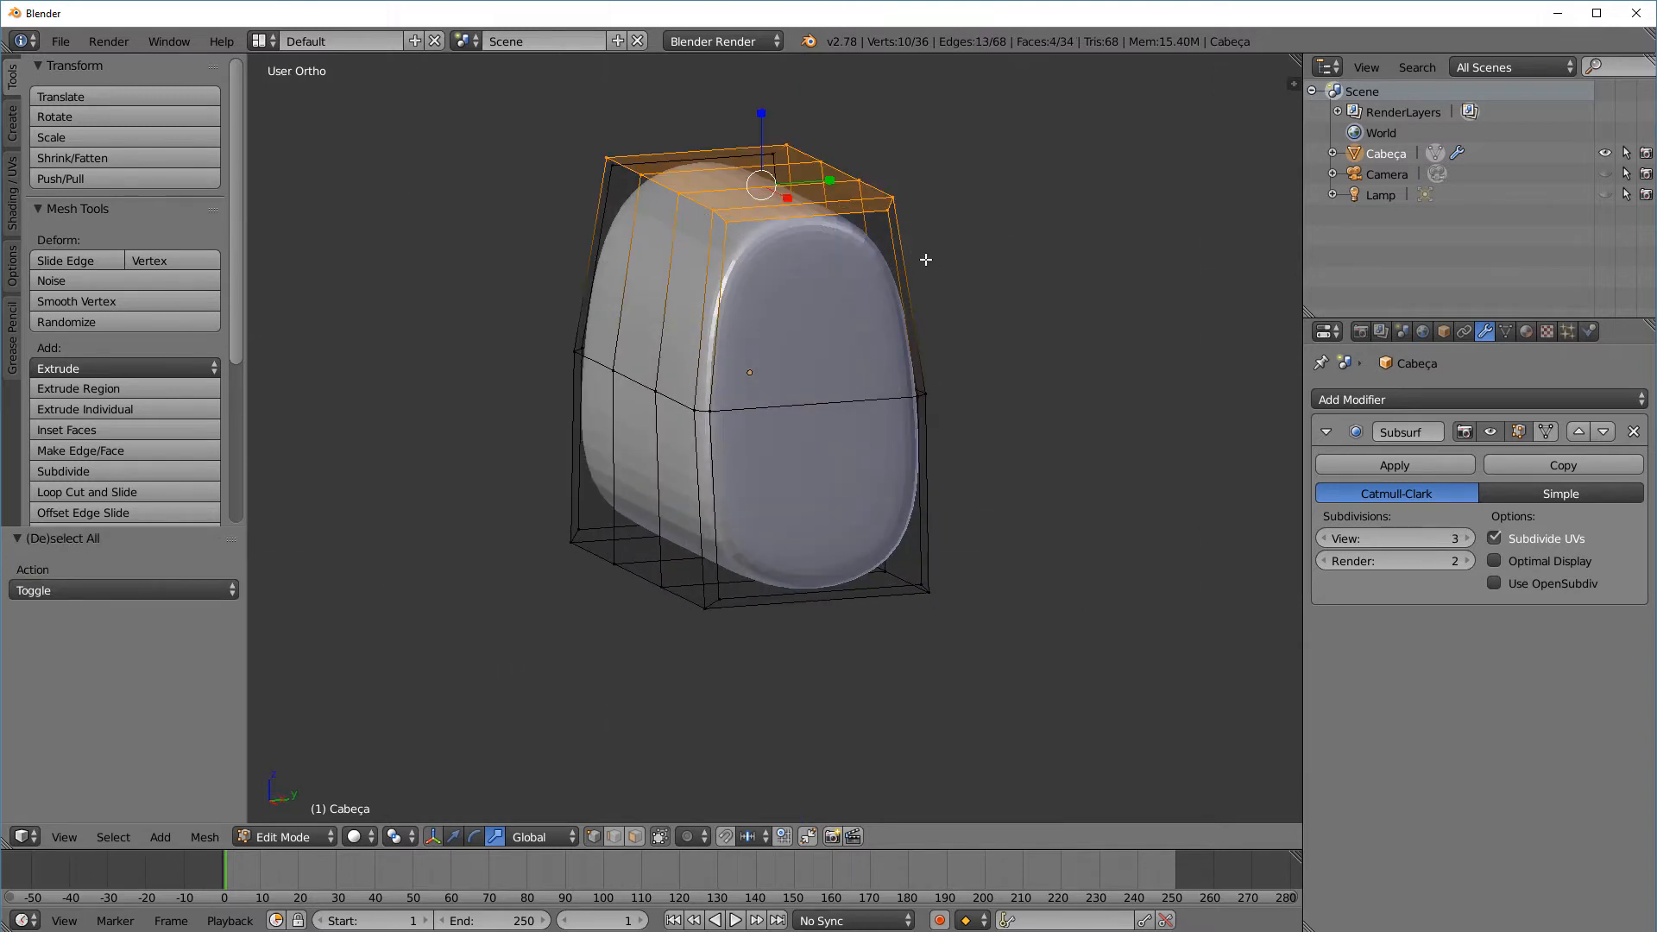
Try narrowing the selected top vertices along Y by about 0.927, and undo the scaling
key("s")
key("y")
left_click(827, 183)
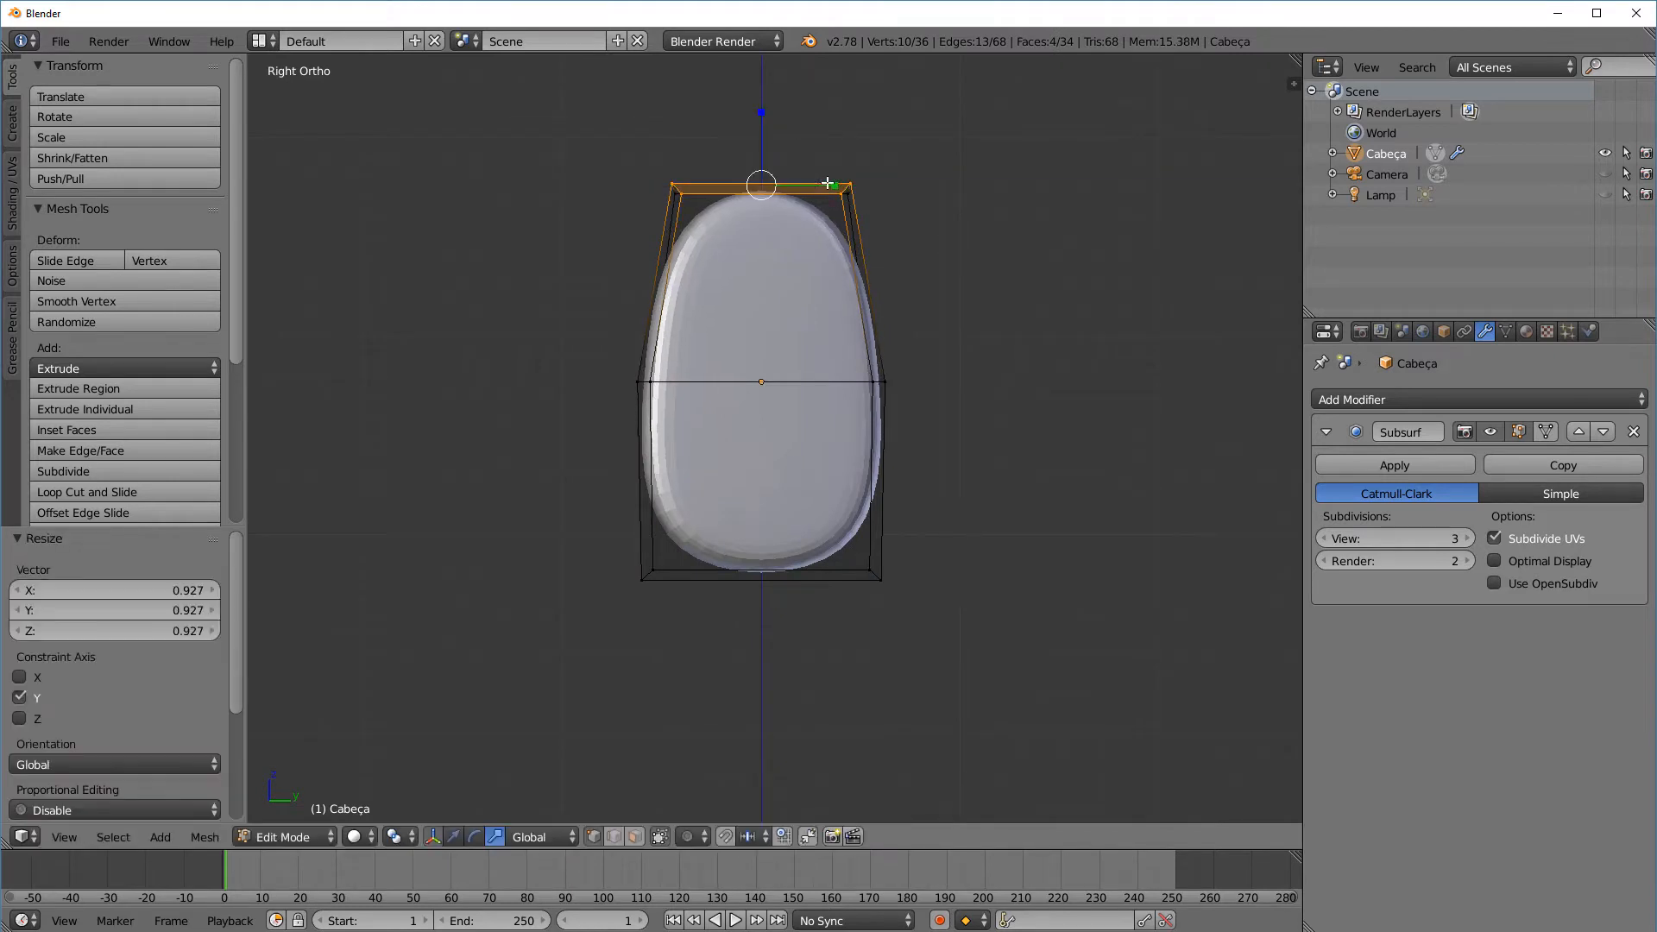
key("ctrl+z")
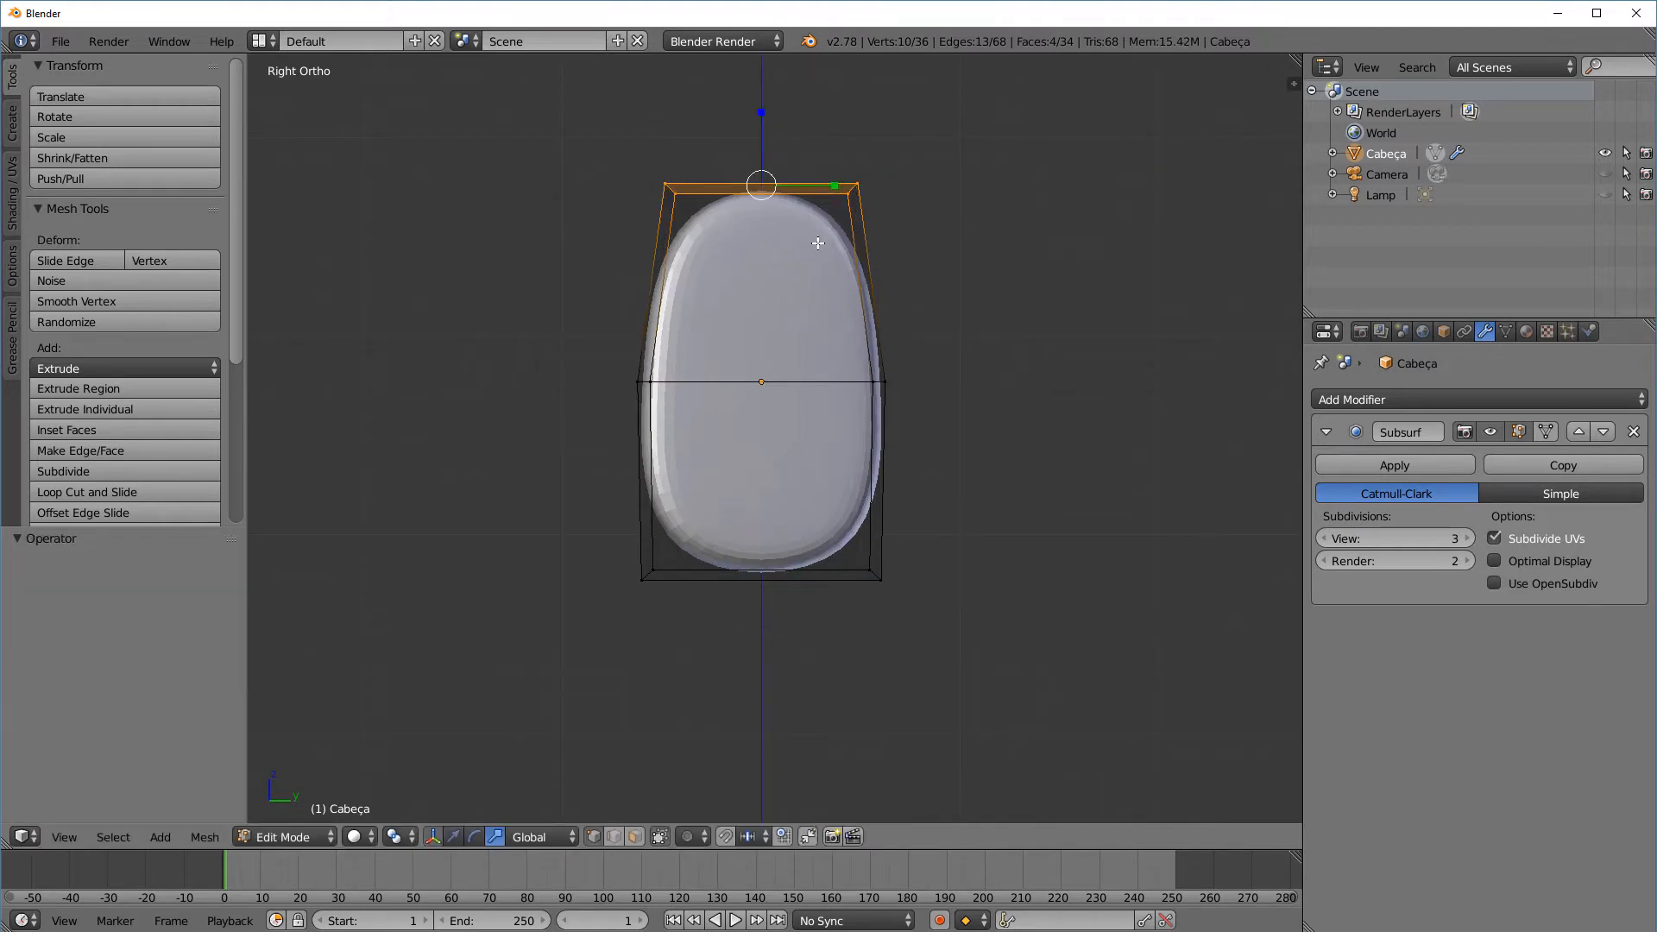
Add the missing corner vertices to the top selection and narrow the whole top slightly along Y, leaving everything deselected
middle_click_drag(827, 243, 961, 285)
middle_click_drag(598, 151, 493, 159)
key("b")
left_click_drag(509, 148, 565, 213)
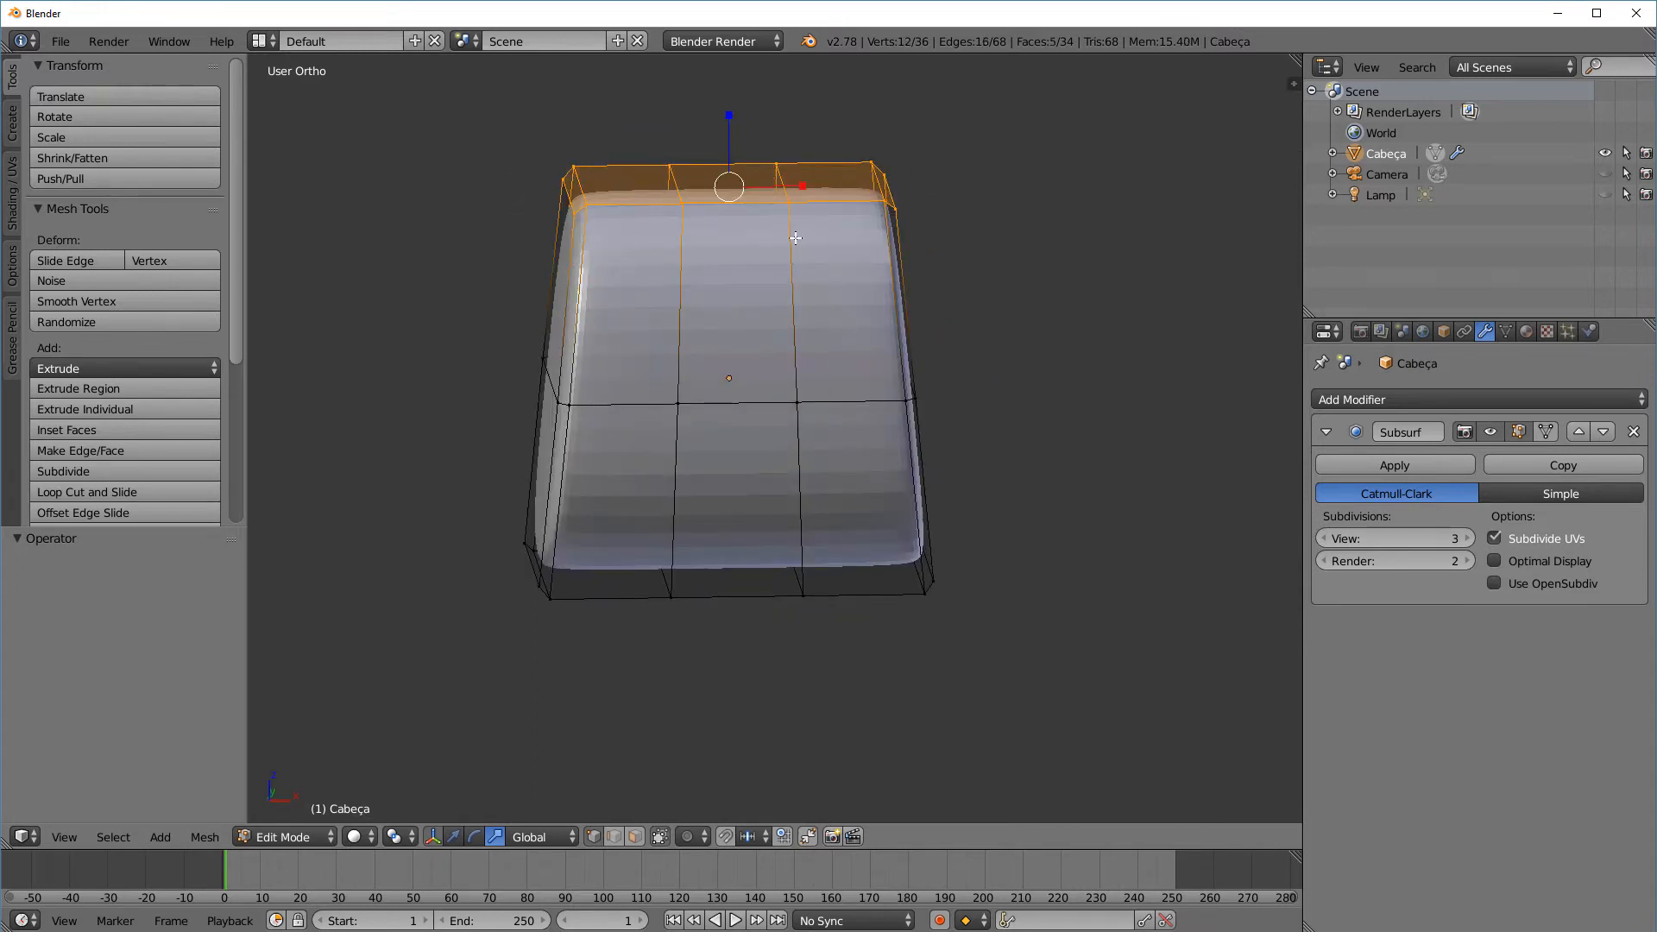
key("KP_3")
left_click_drag(797, 188, 793, 188)
key("a")
middle_click_drag(681, 416, 887, 436)
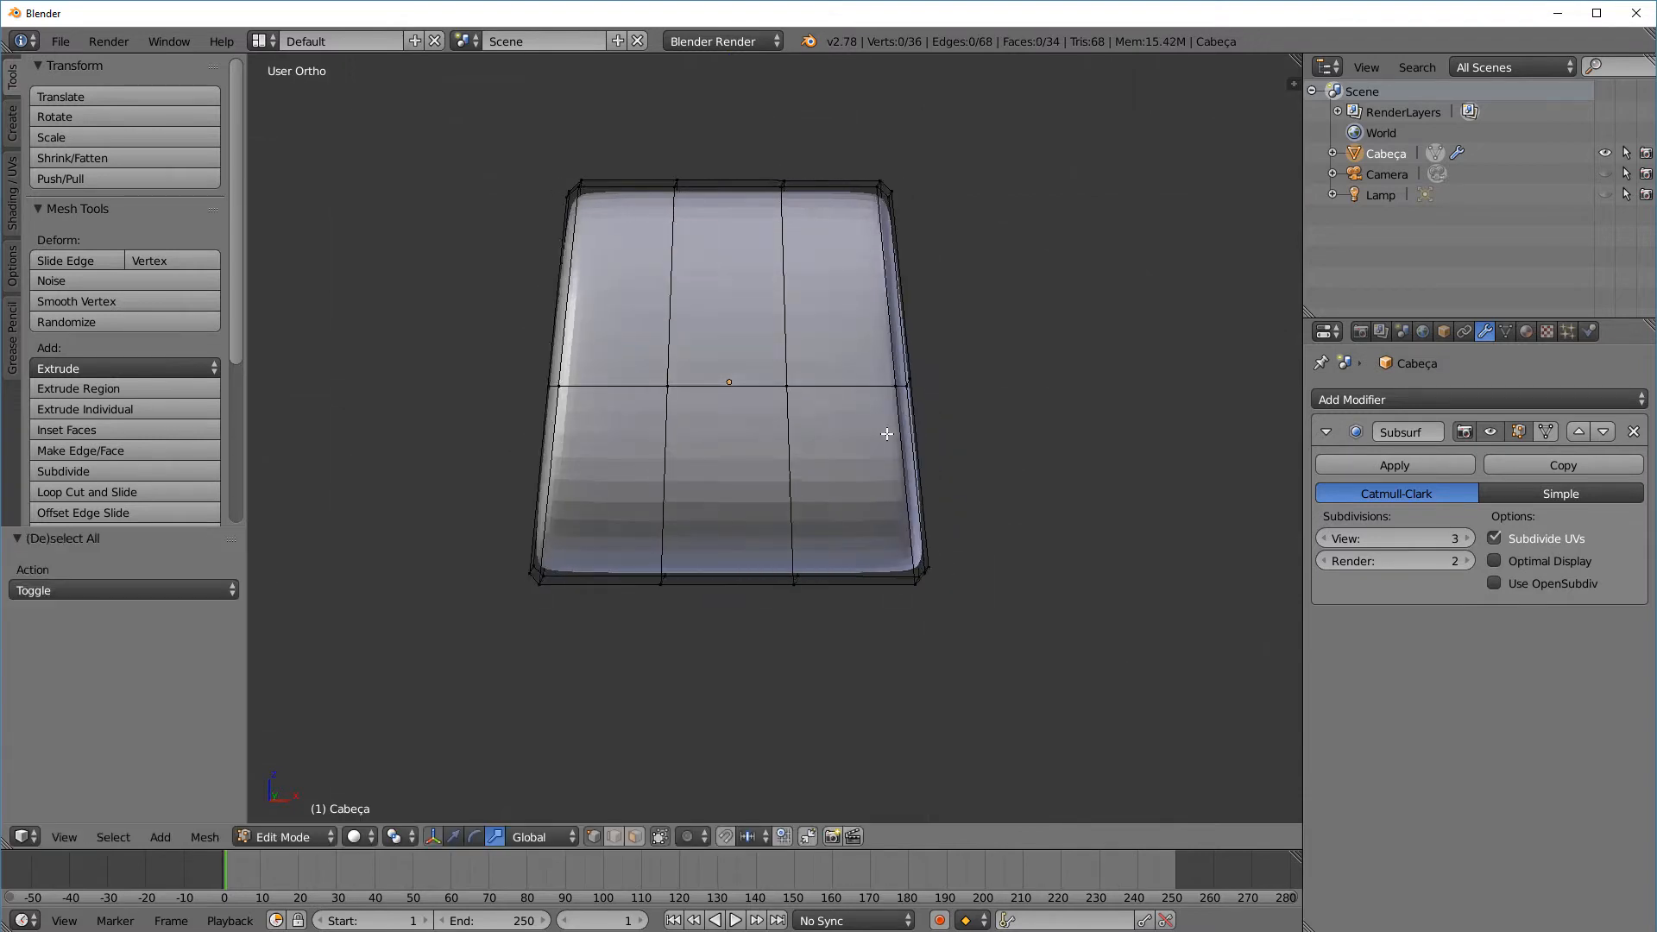
Switch to Object Mode and examine the front silhouette of the smoothed block
key("KP_1")
left_click(335, 836)
left_click(329, 820)
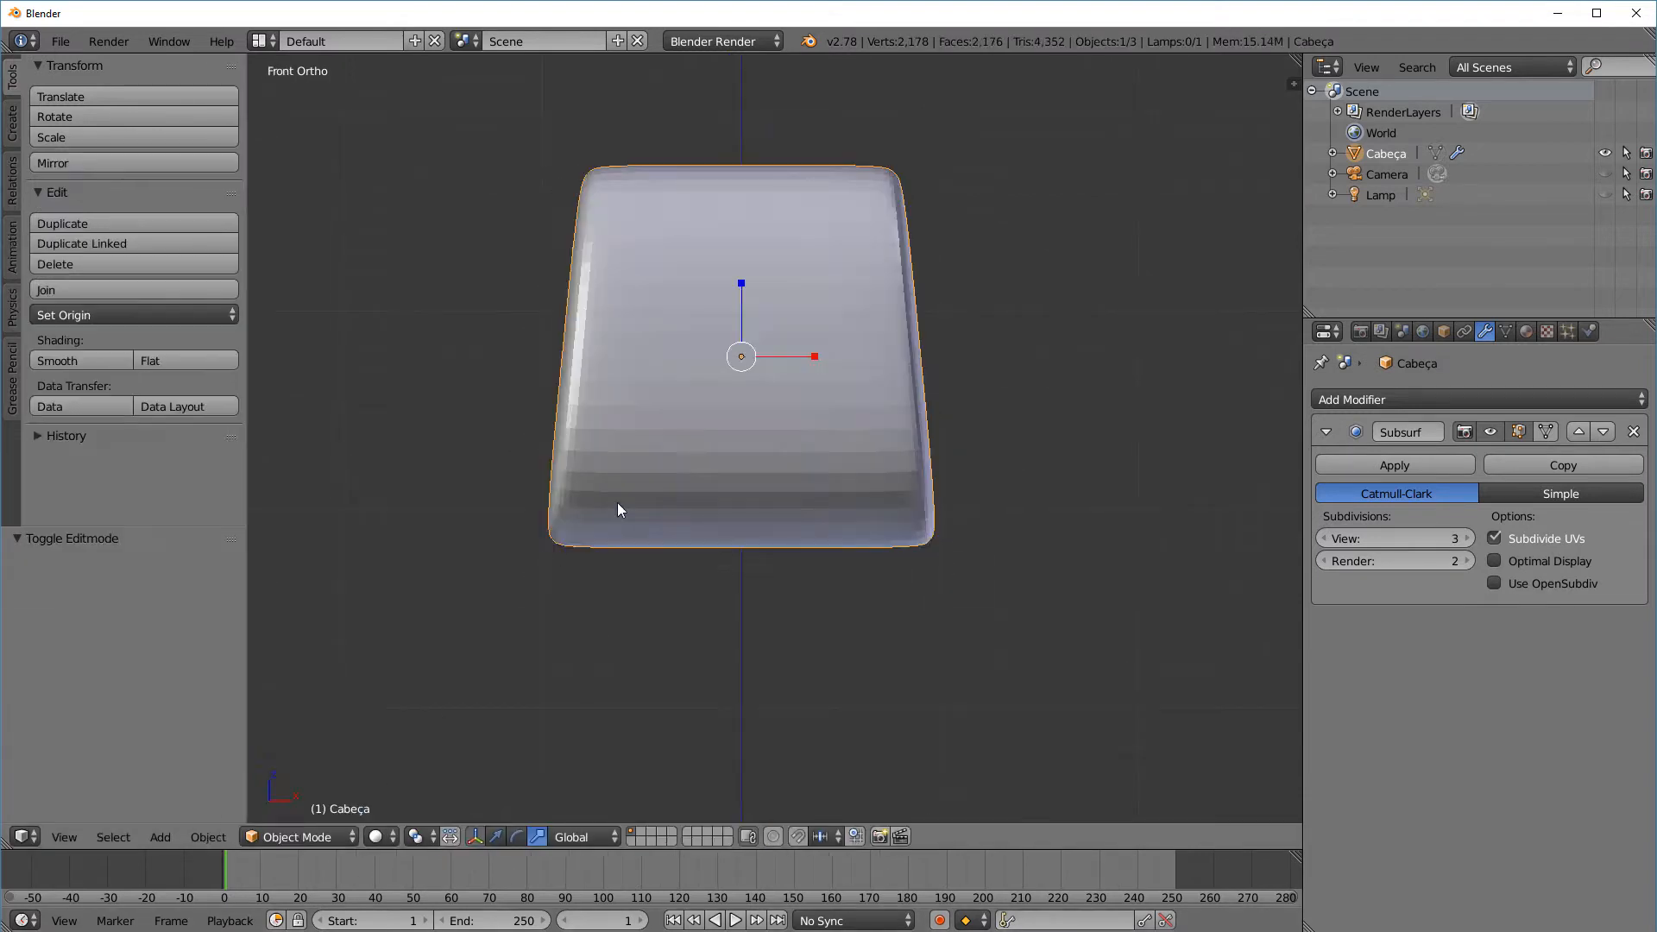
middle_click_drag(619, 502, 887, 452)
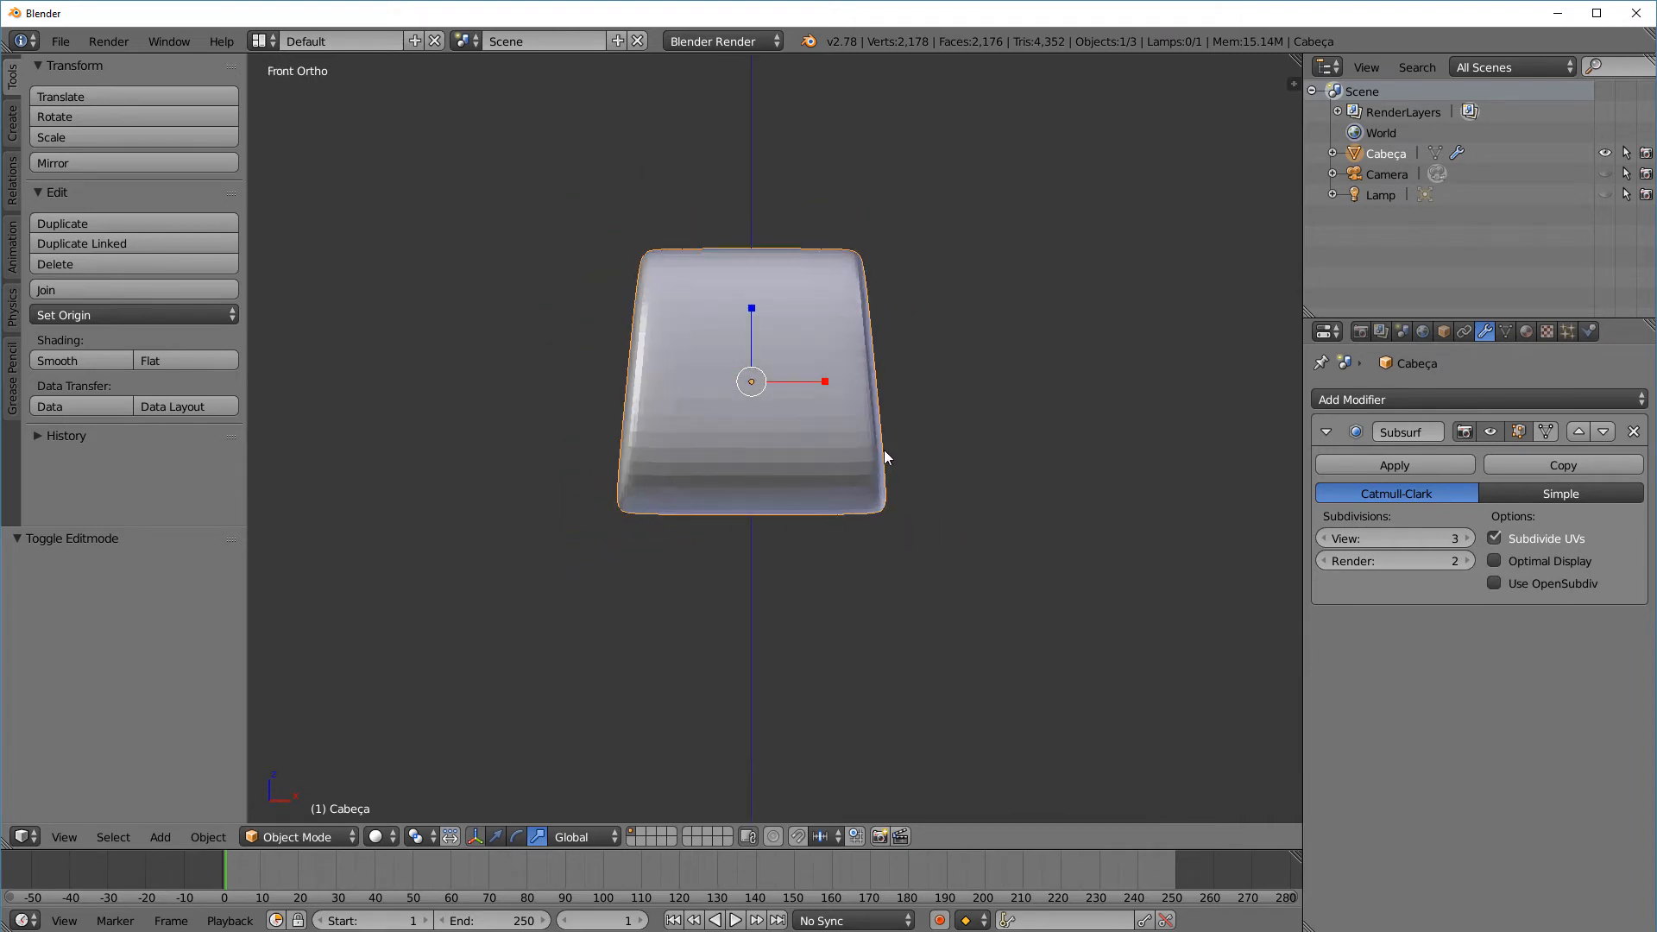
key("KP_1")
scroll(883, 449, "up", 2)
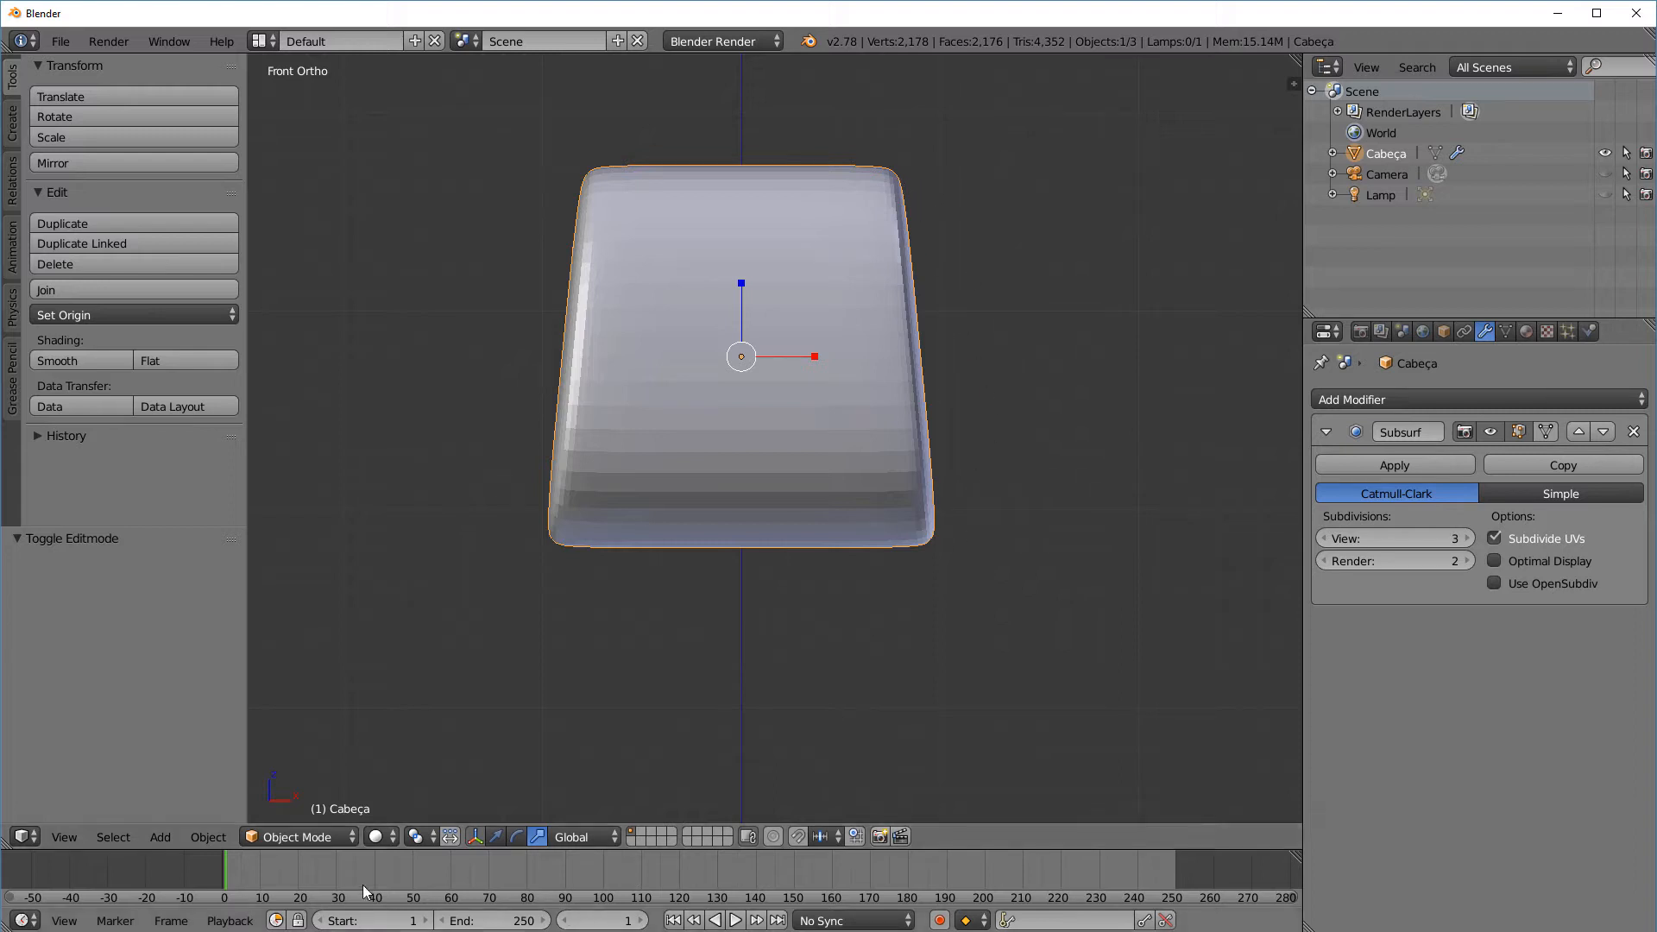
Return to Edit Mode and widen the middle horizontal edge loop along X by about 1.058 and again by about 1.038
left_click(297, 837)
left_click(328, 783)
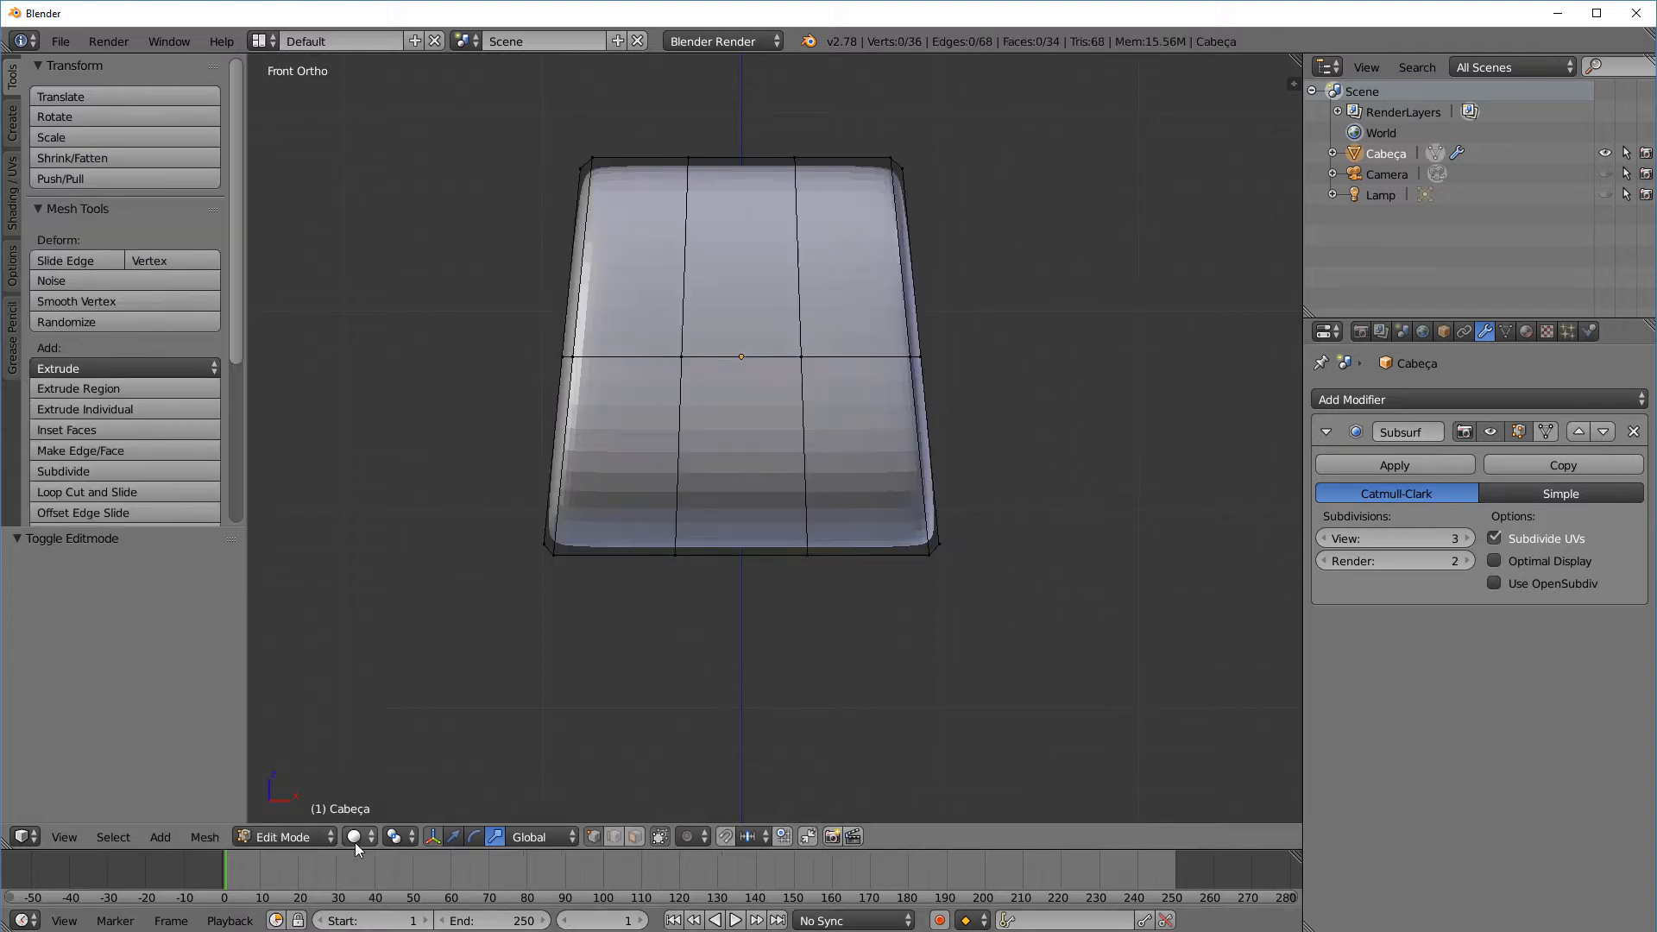
right_click(771, 355, "alt")
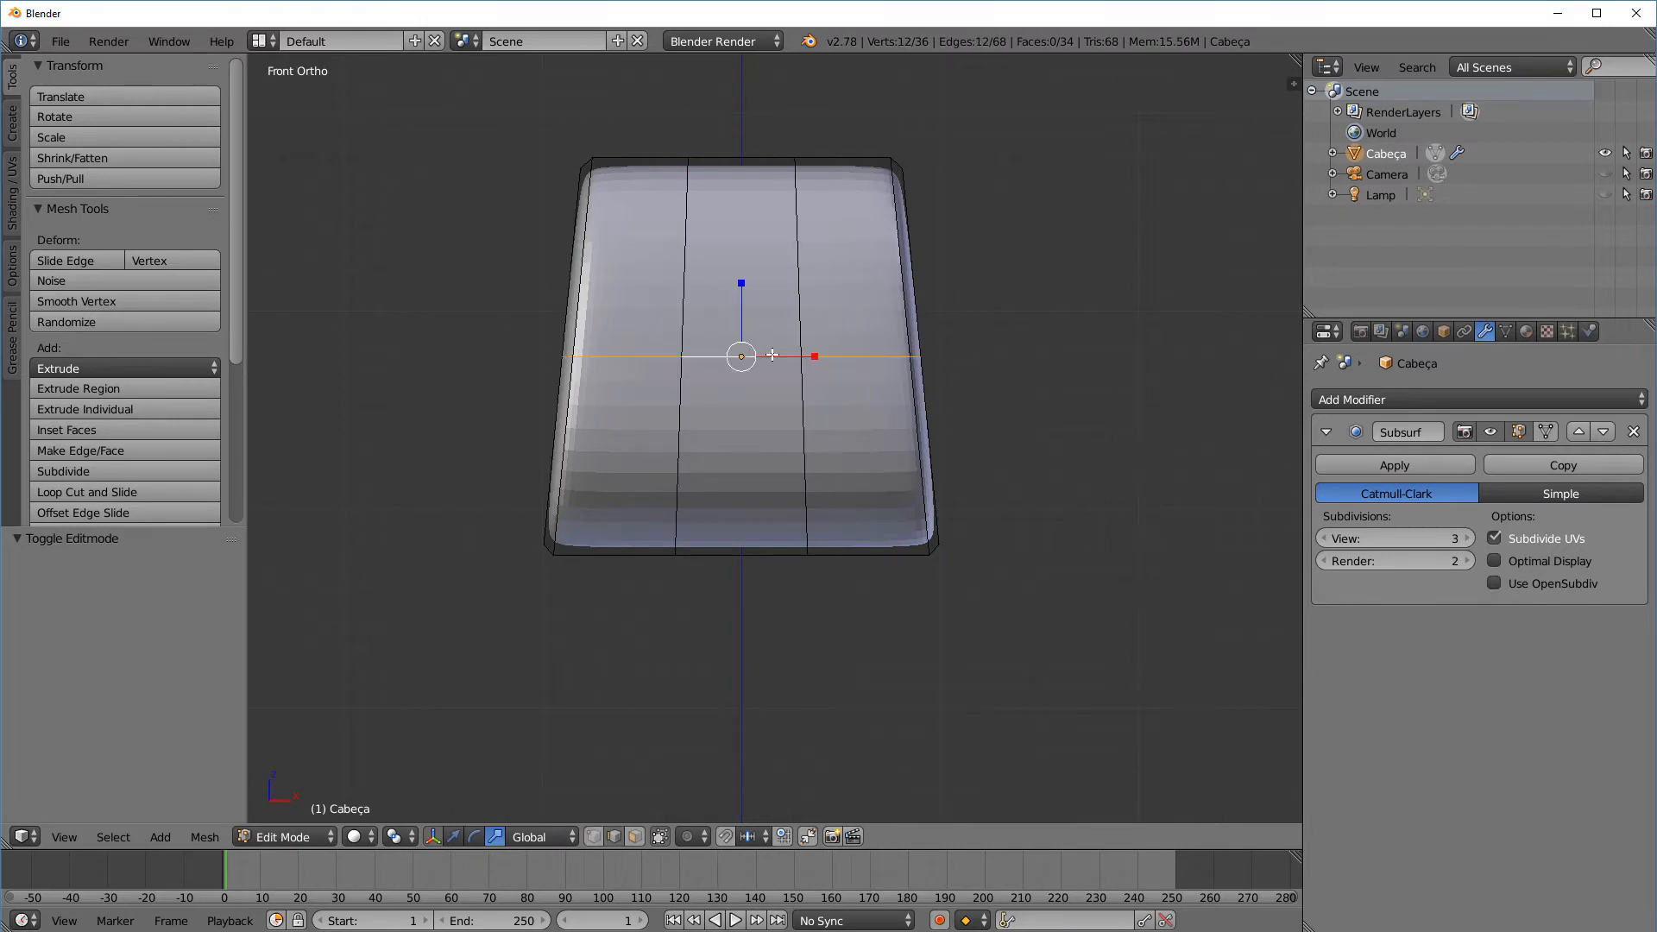
middle_click_drag(800, 377, 854, 400)
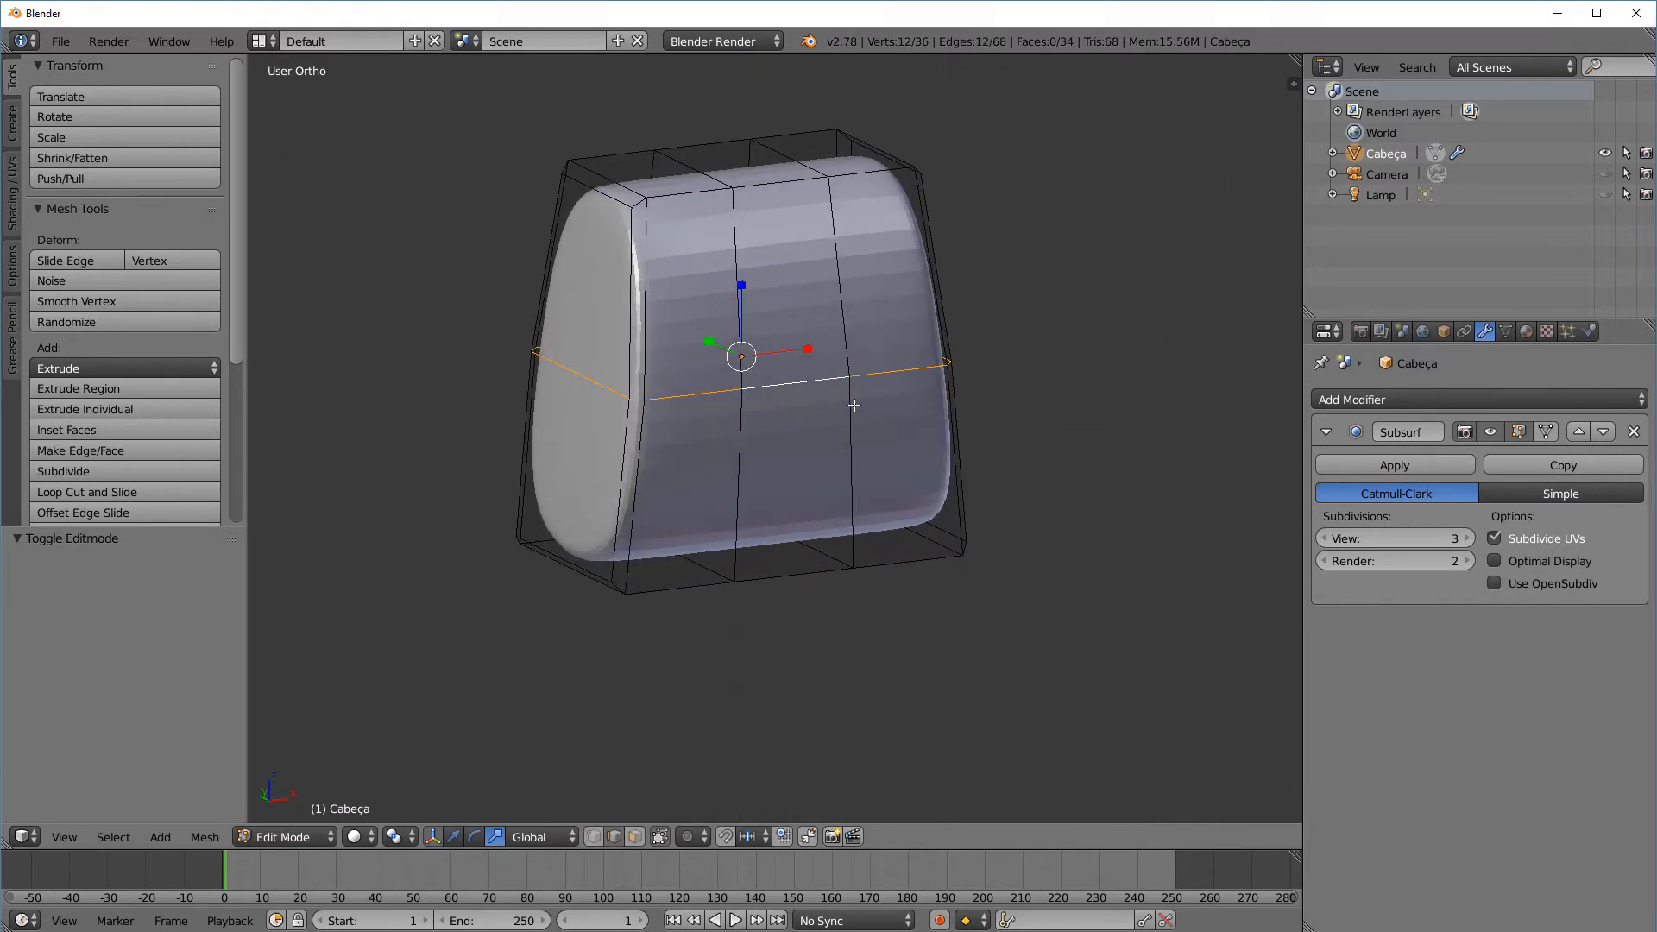
key("s")
key("x")
left_click(809, 349)
key("KP_1")
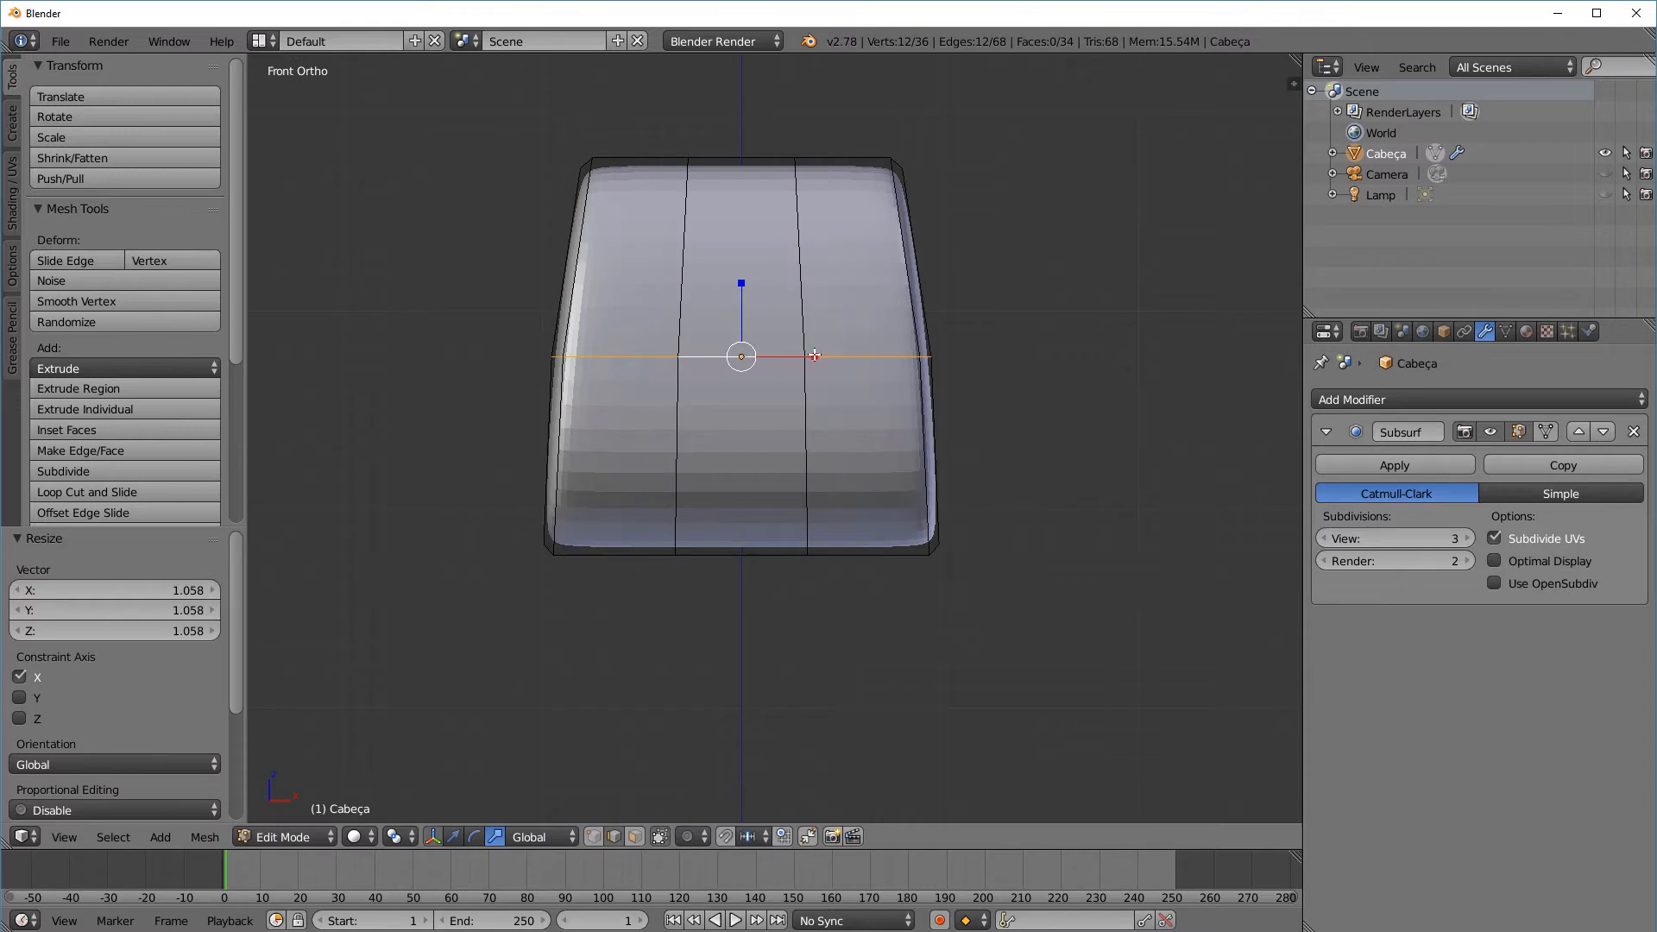
key("s")
key("x")
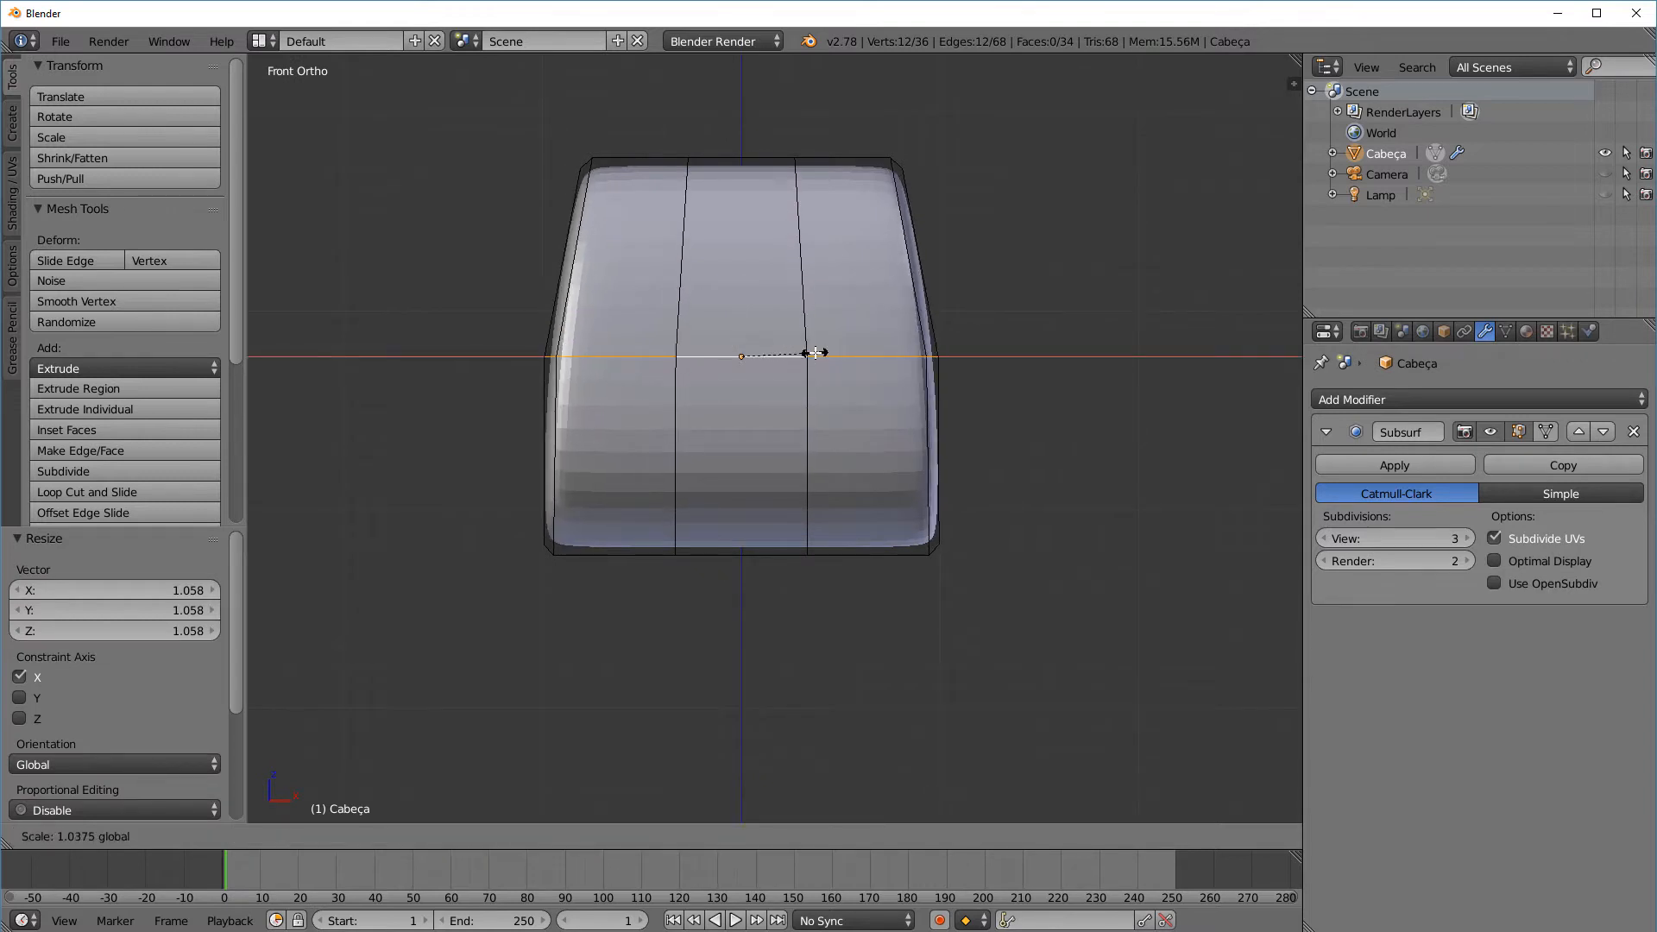
left_click(816, 353)
Switch to Object Mode and compare the head with the Subsurf modifier hidden and shown in the viewport
left_click(322, 835)
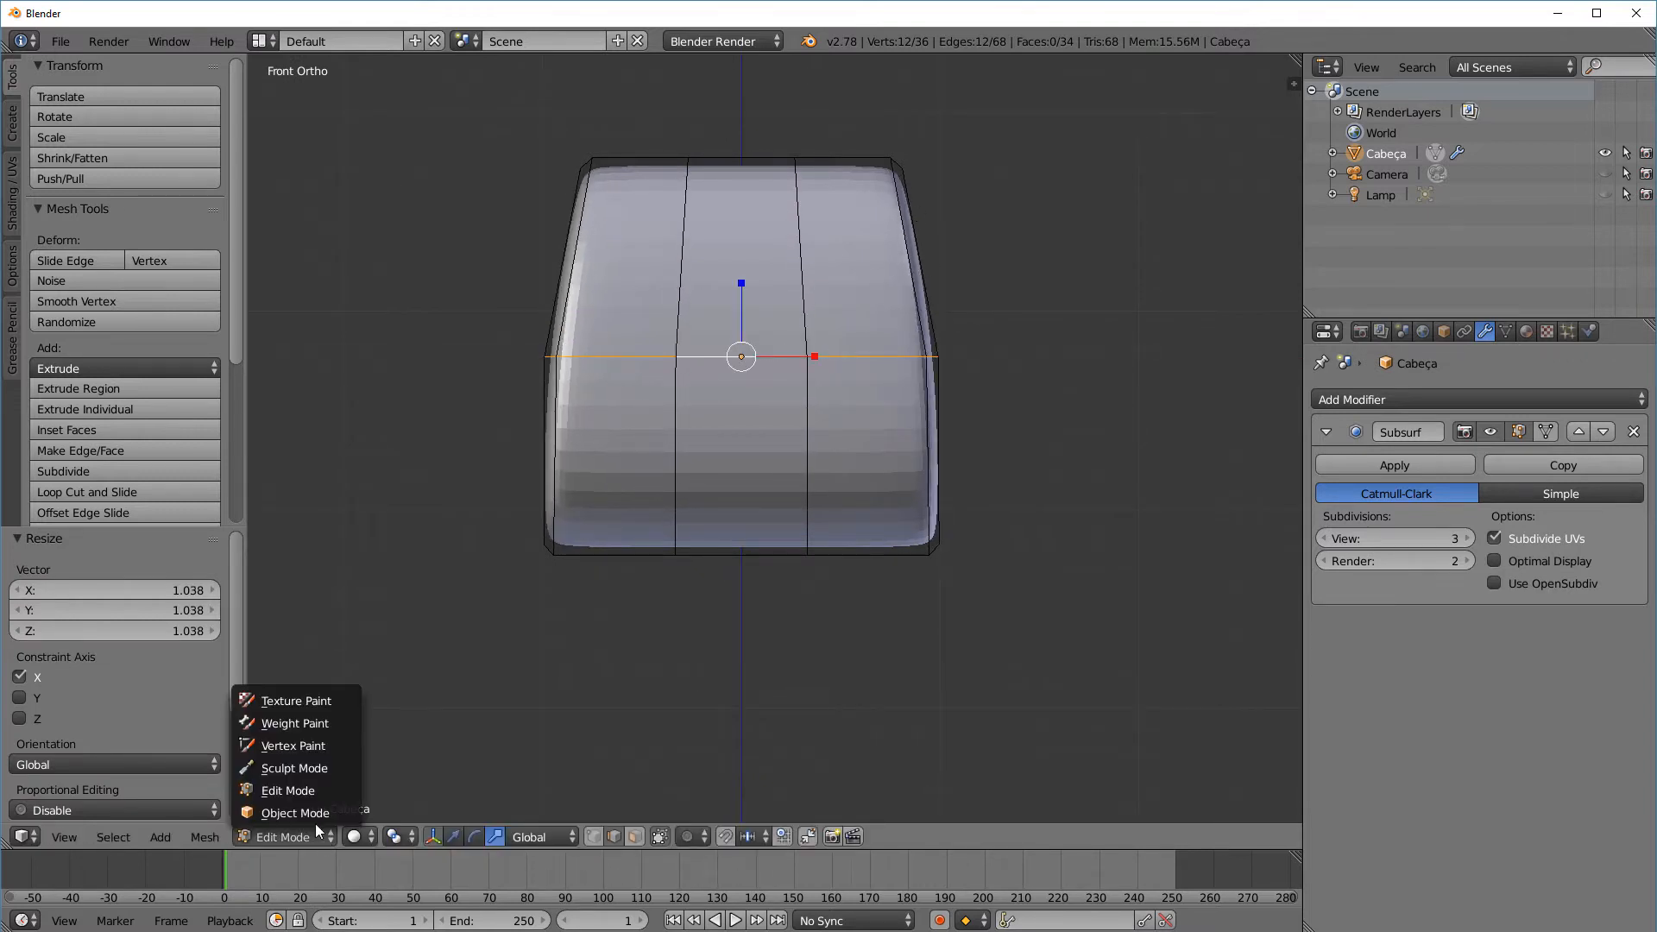
left_click(312, 813)
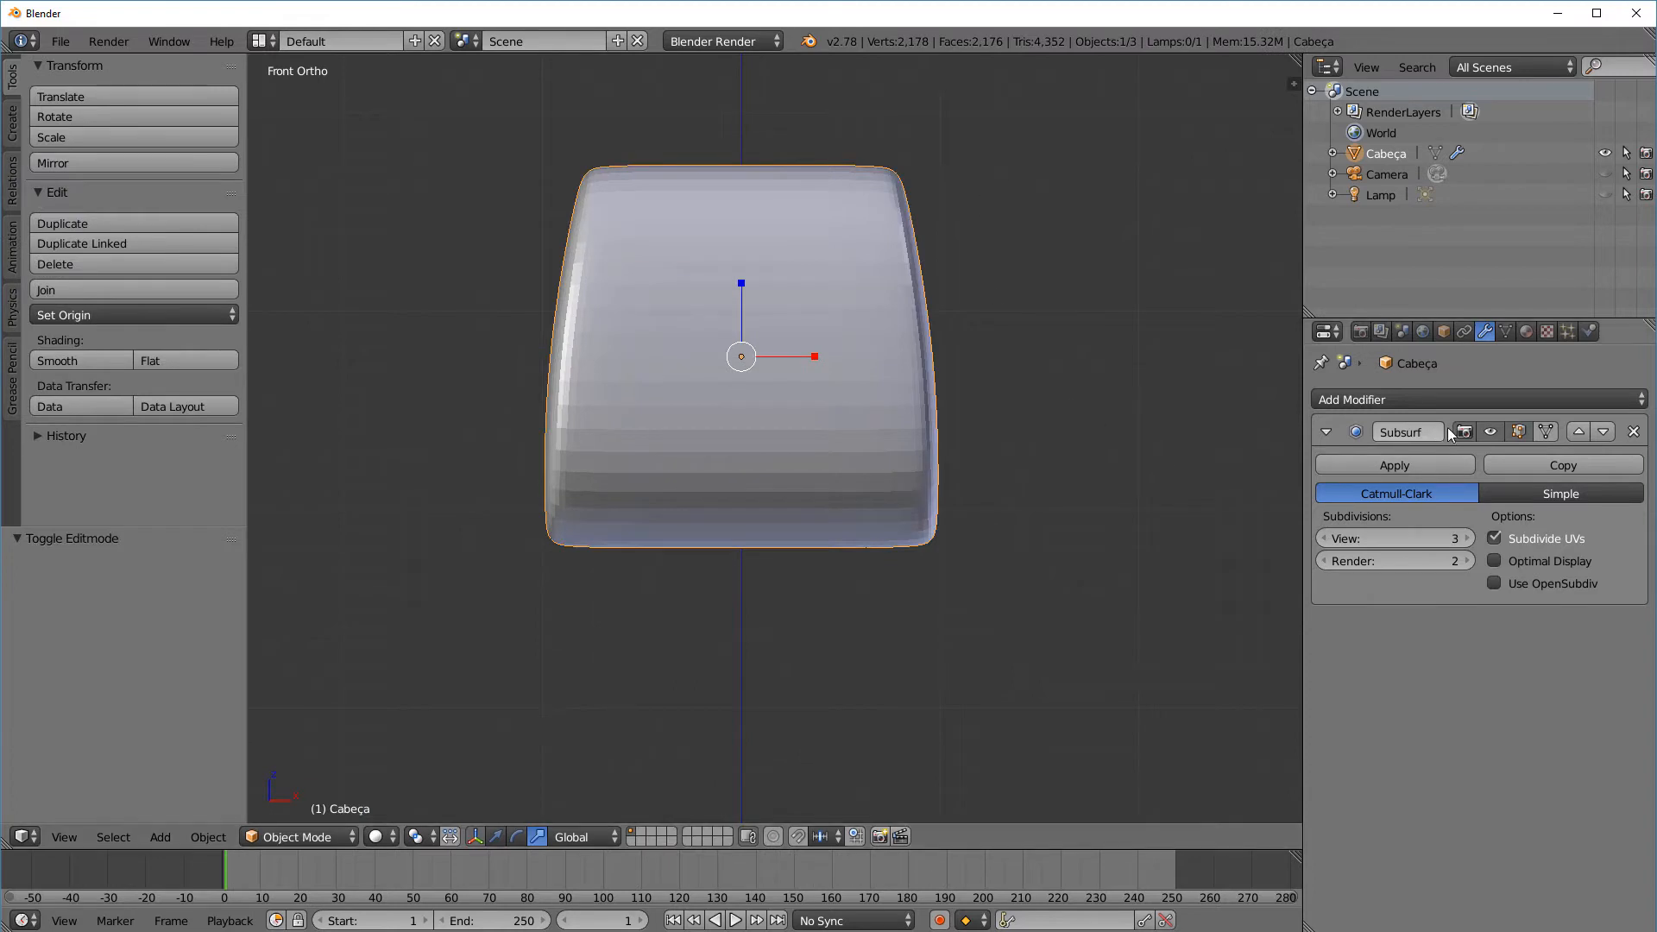
left_click(1494, 430)
left_click(1495, 430)
left_click(1495, 430)
left_click(1494, 430)
middle_click_drag(851, 492, 971, 492)
key("KP_1")
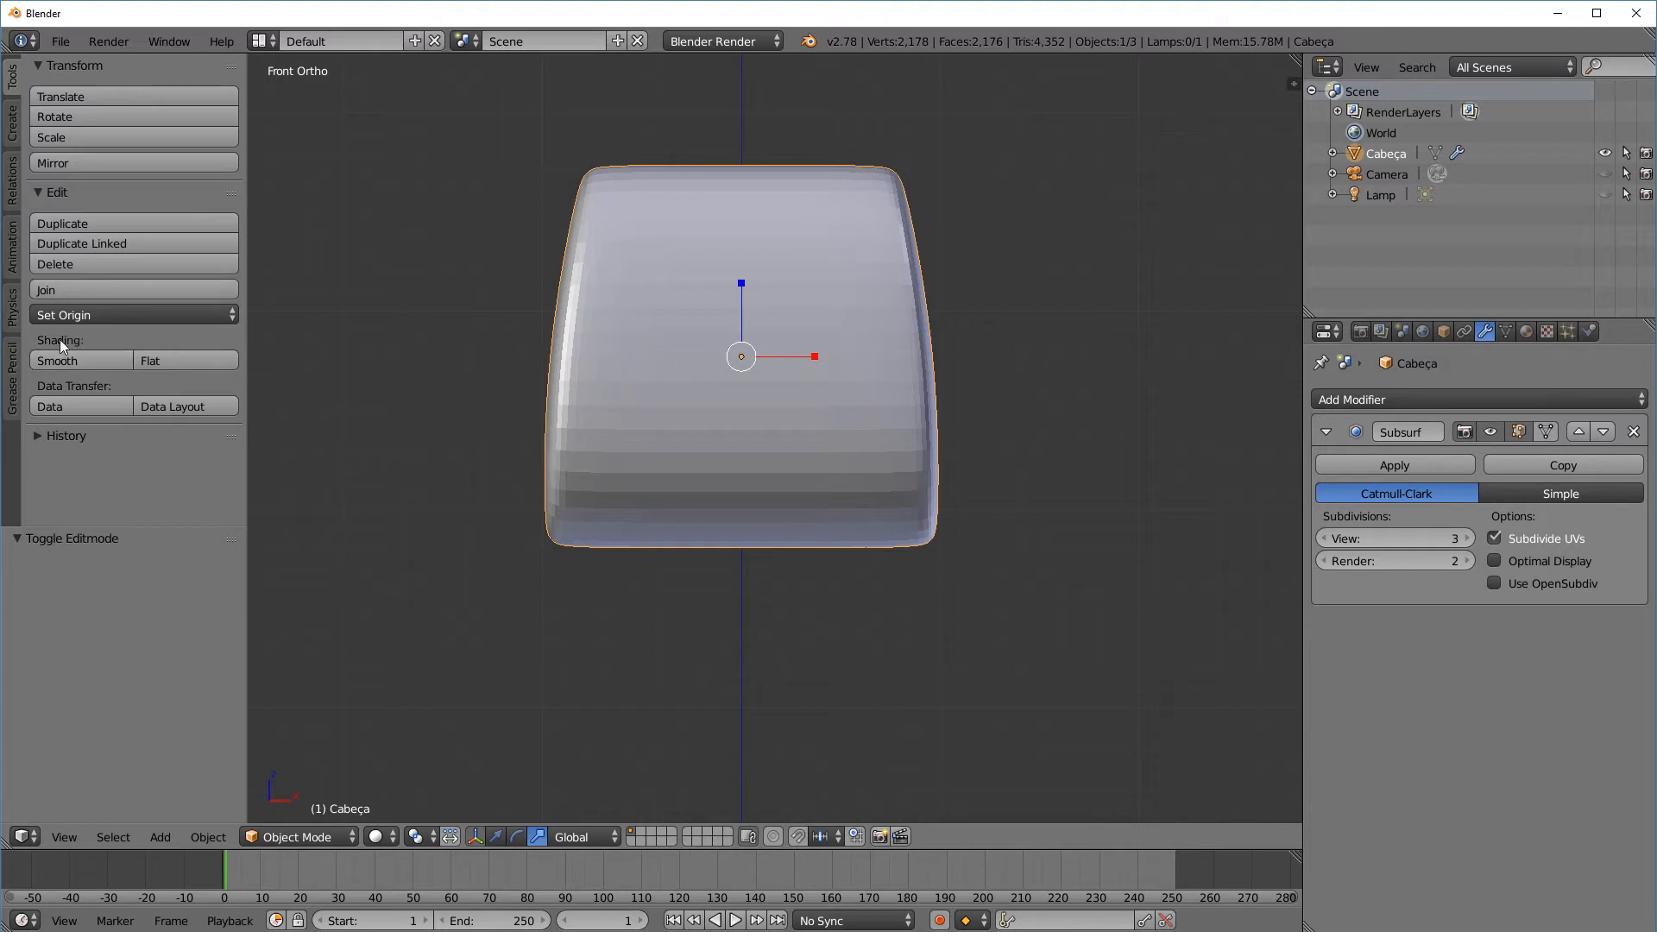
Apply smooth shading to the head and inspect its surface from several angles
left_click(73, 359)
mouse_move(476, 328)
middle_mouse_down()
mouse_move(605, 438)
mouse_move(655, 437)
middle_mouse_up()
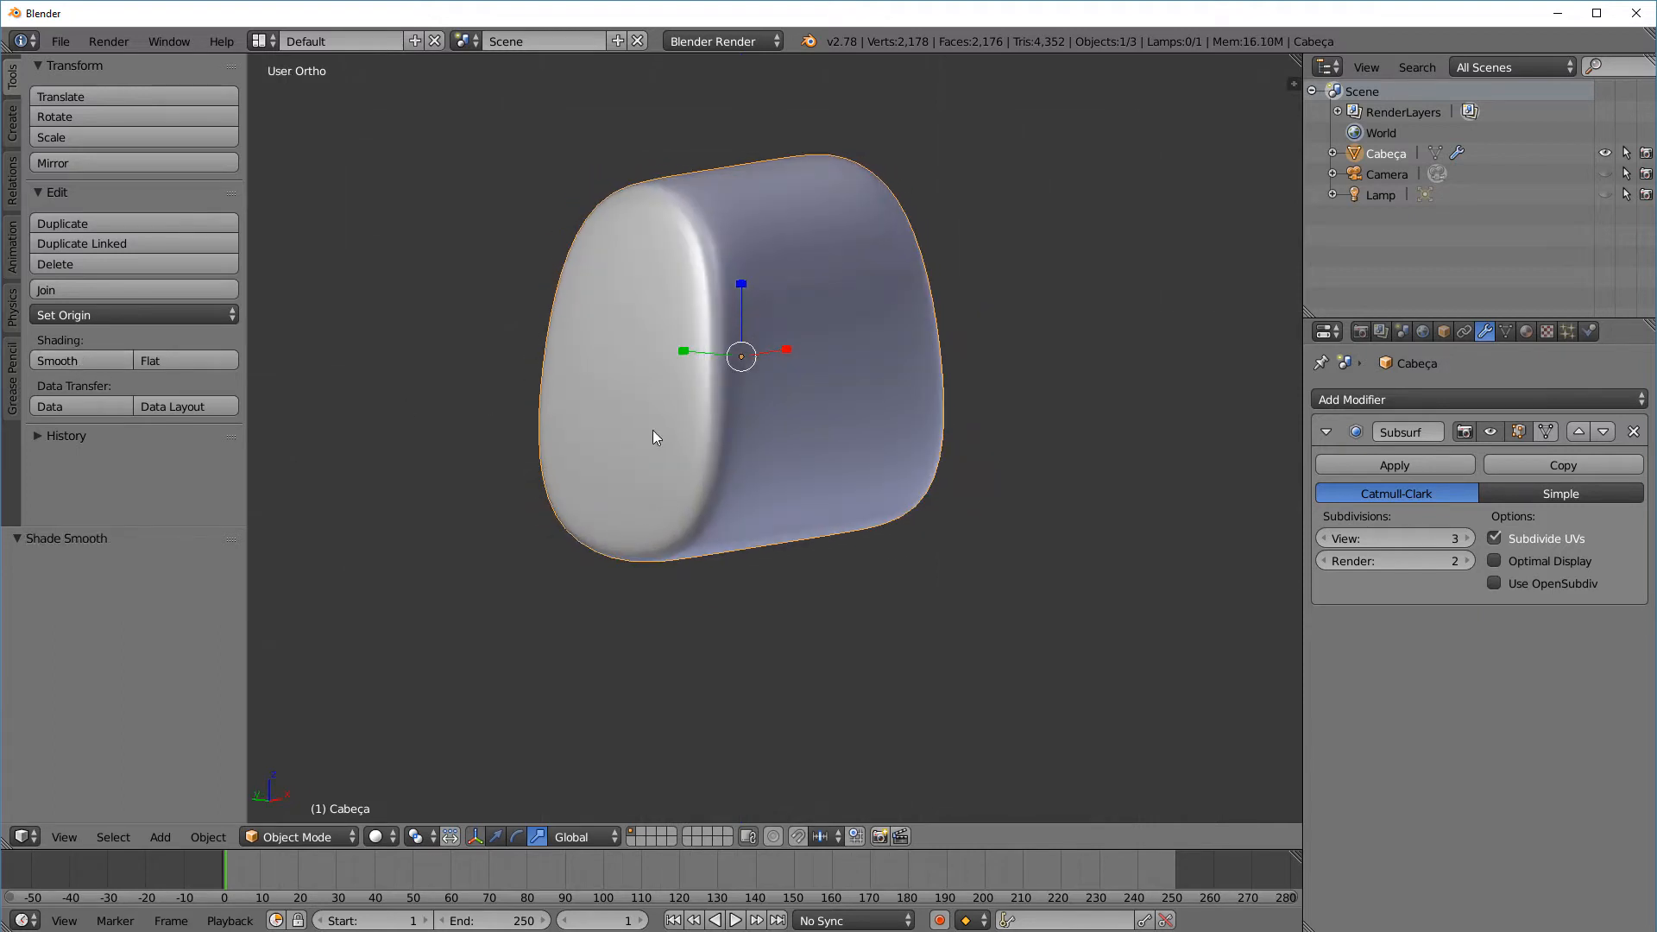
mouse_move(785, 478)
middle_mouse_down()
mouse_move(847, 484)
mouse_move(809, 496)
middle_mouse_up()
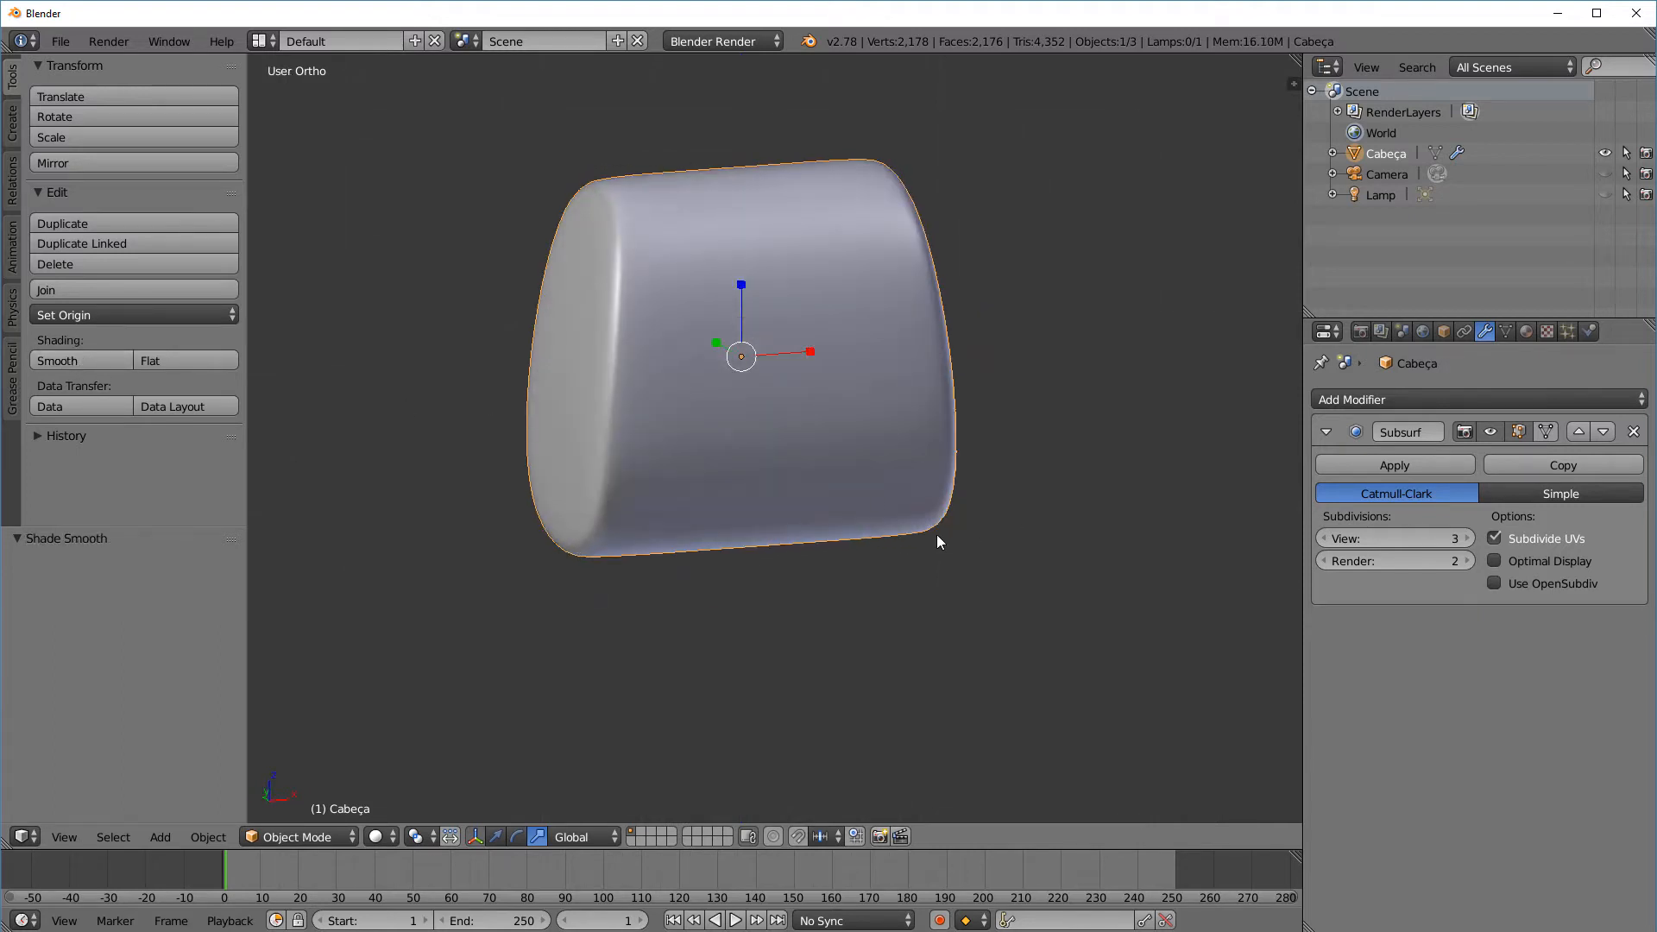
middle_click_drag(940, 541, 959, 531)
Hide the Subsurf modifier temporarily to examine the base mesh in Edit Mode and Object Mode, and show it again
left_click(1490, 432)
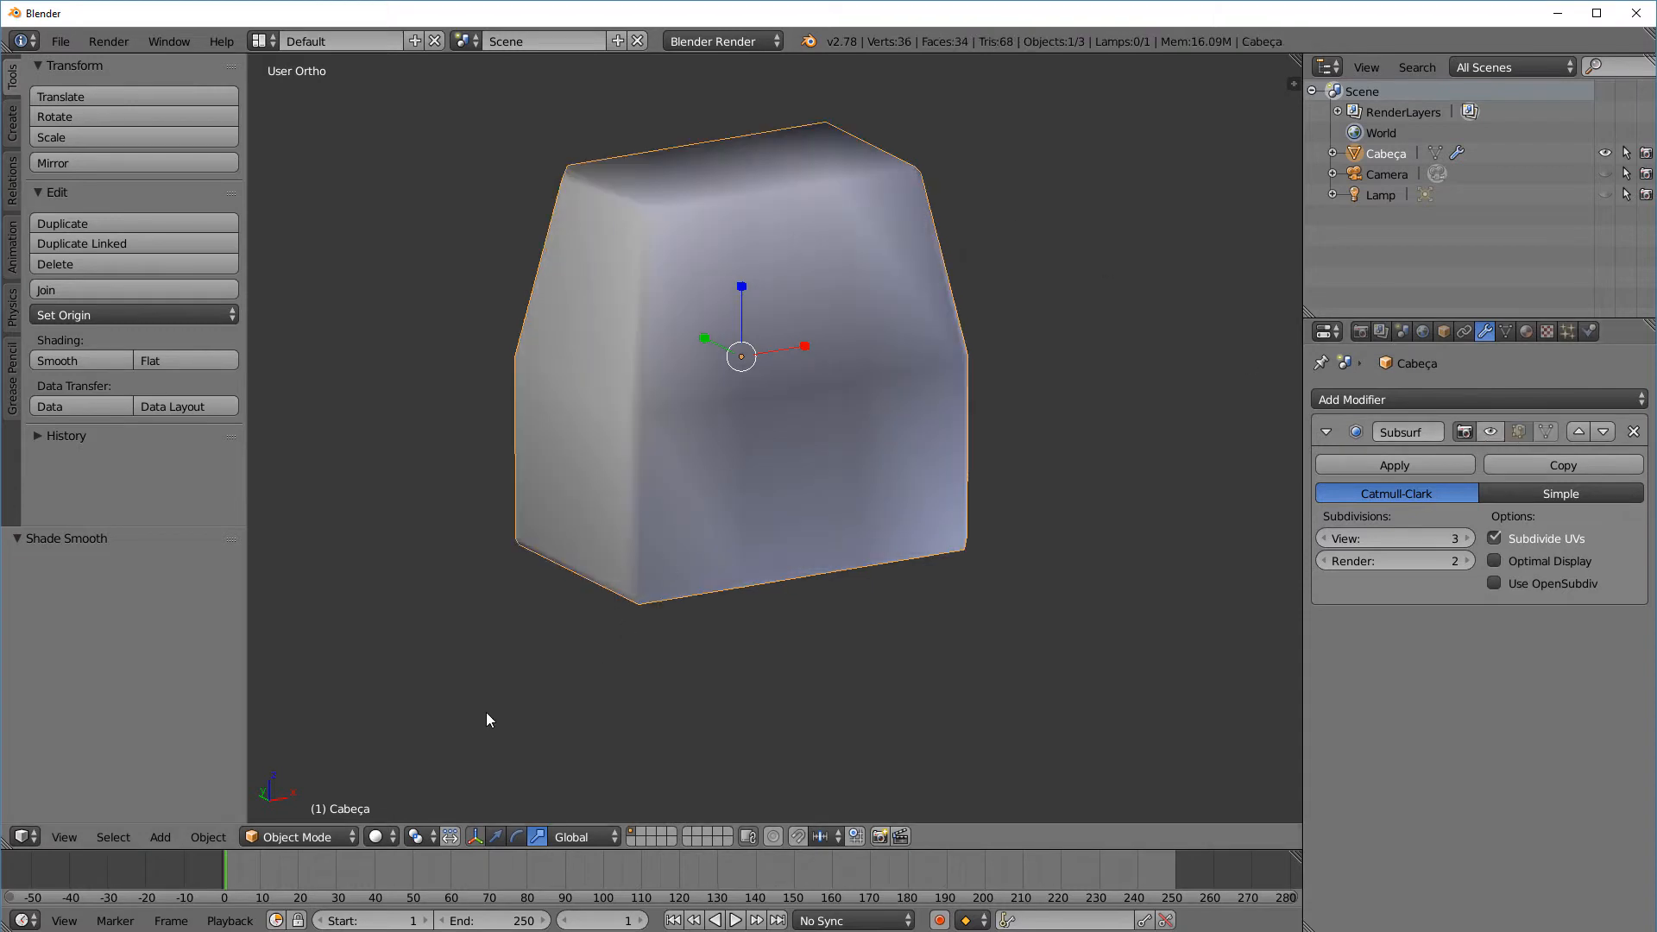
left_click(298, 836)
left_click(293, 795)
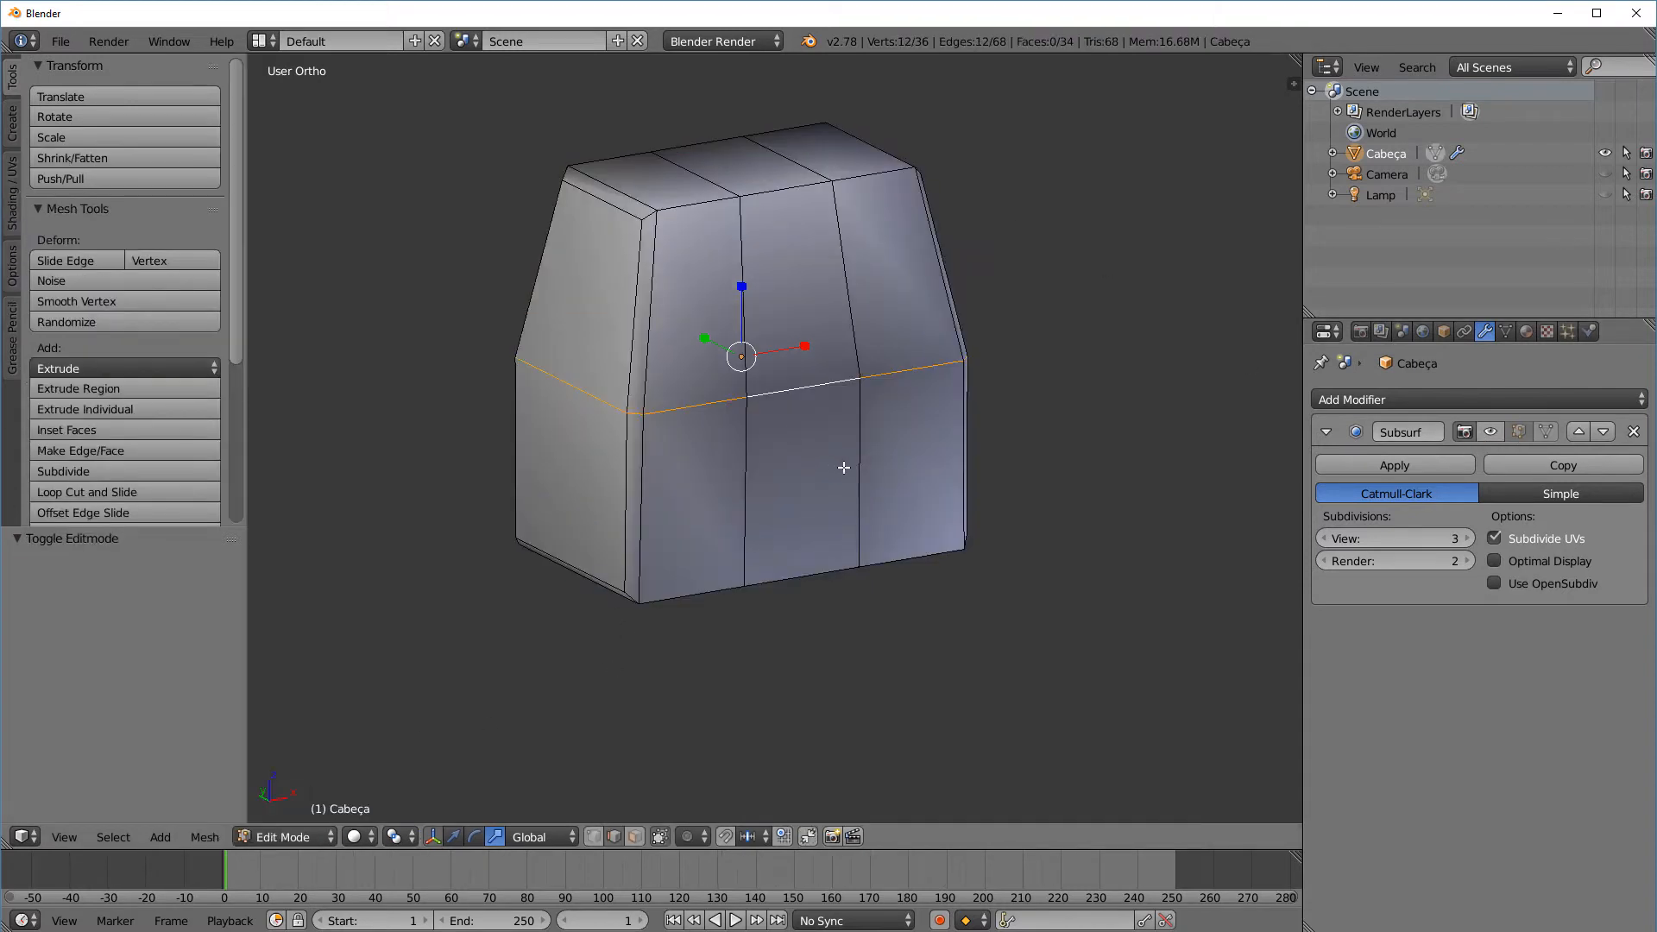
middle_click_drag(843, 467, 821, 492)
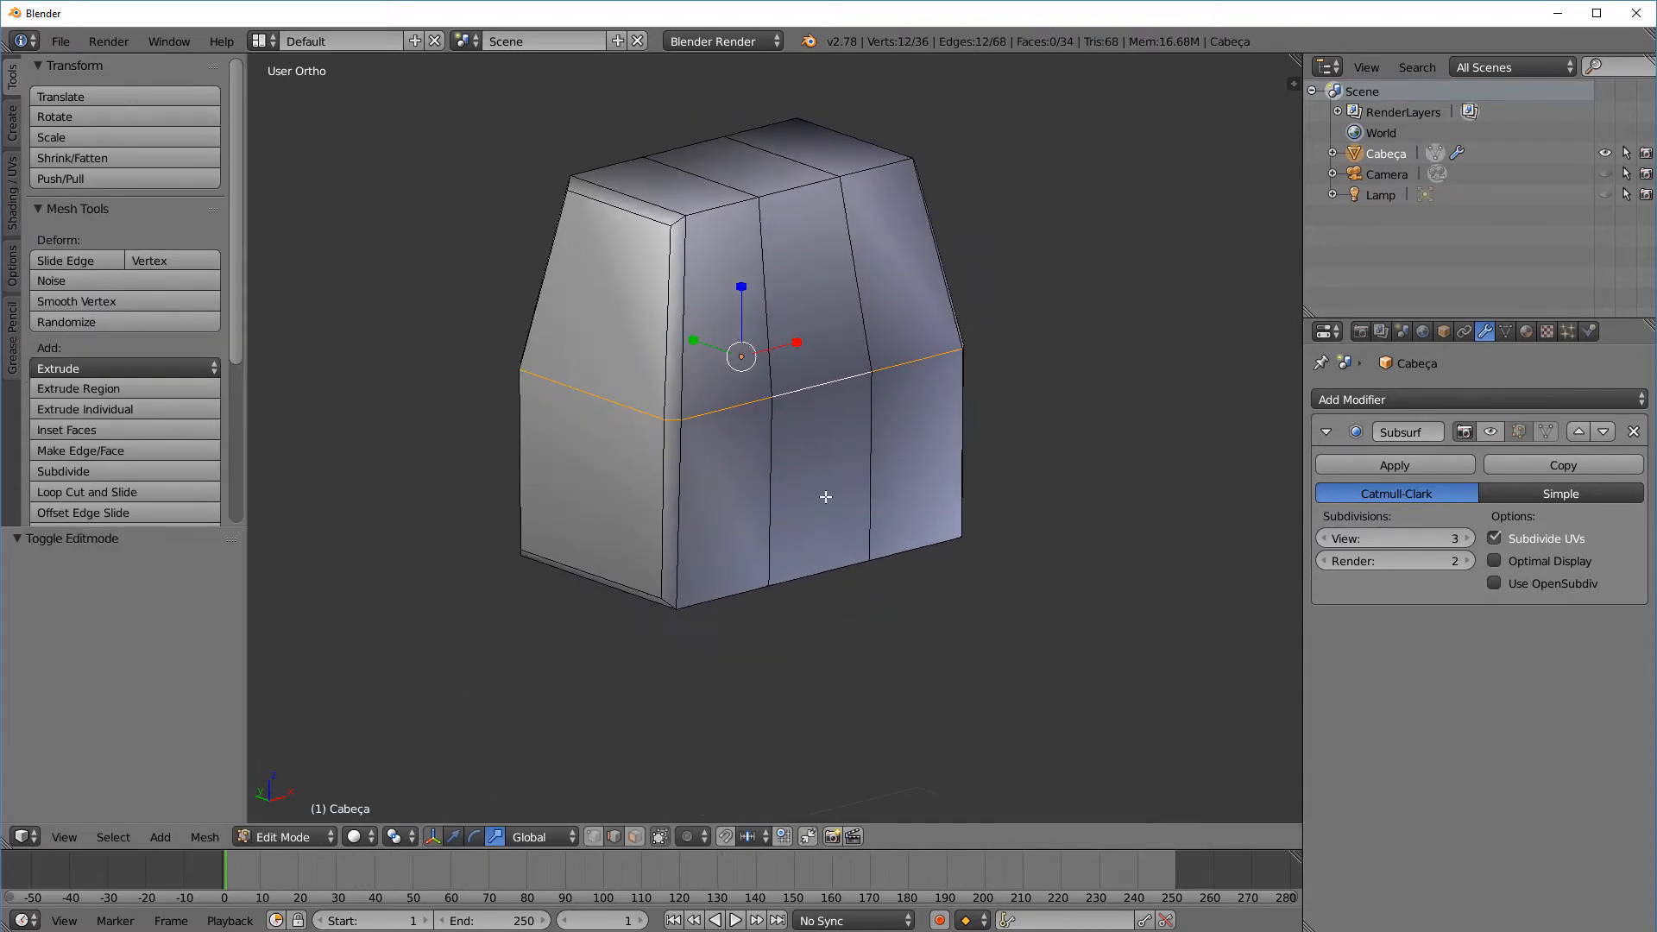
left_click(315, 837)
left_click(321, 821)
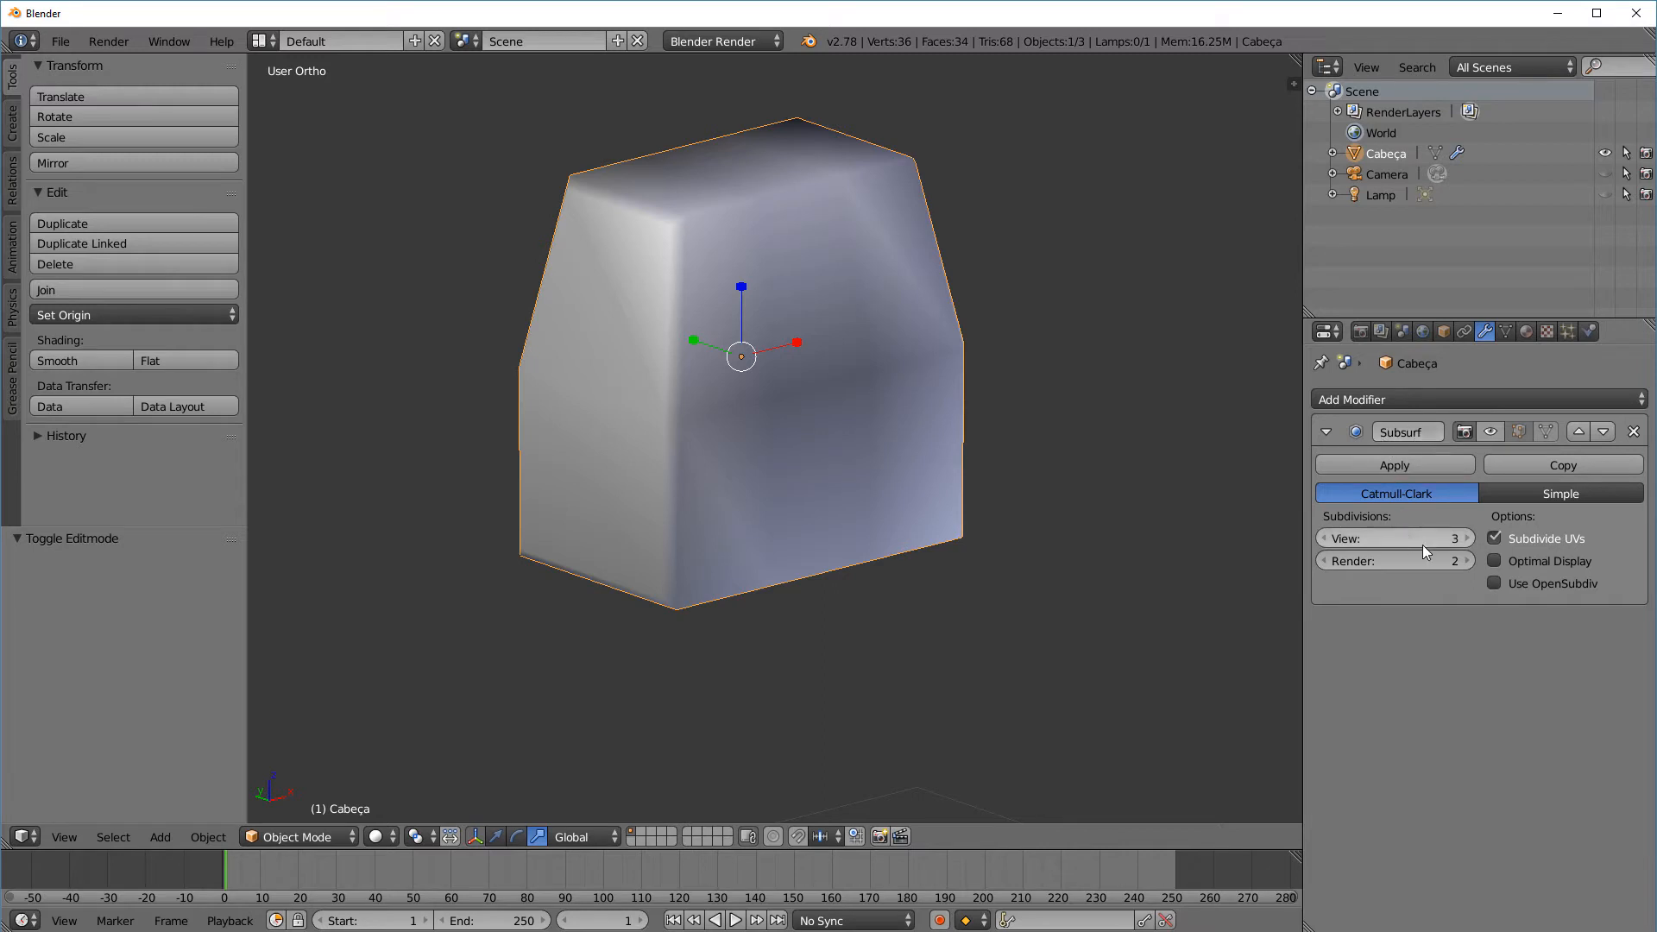
left_click(1493, 433)
Examine the smooth-shaded head with its Subsurf modifier visible from several angles
mouse_move(980, 371)
middle_mouse_down()
mouse_move(902, 366)
mouse_move(917, 507)
mouse_move(418, 540)
middle_mouse_up()
left_click(104, 366)
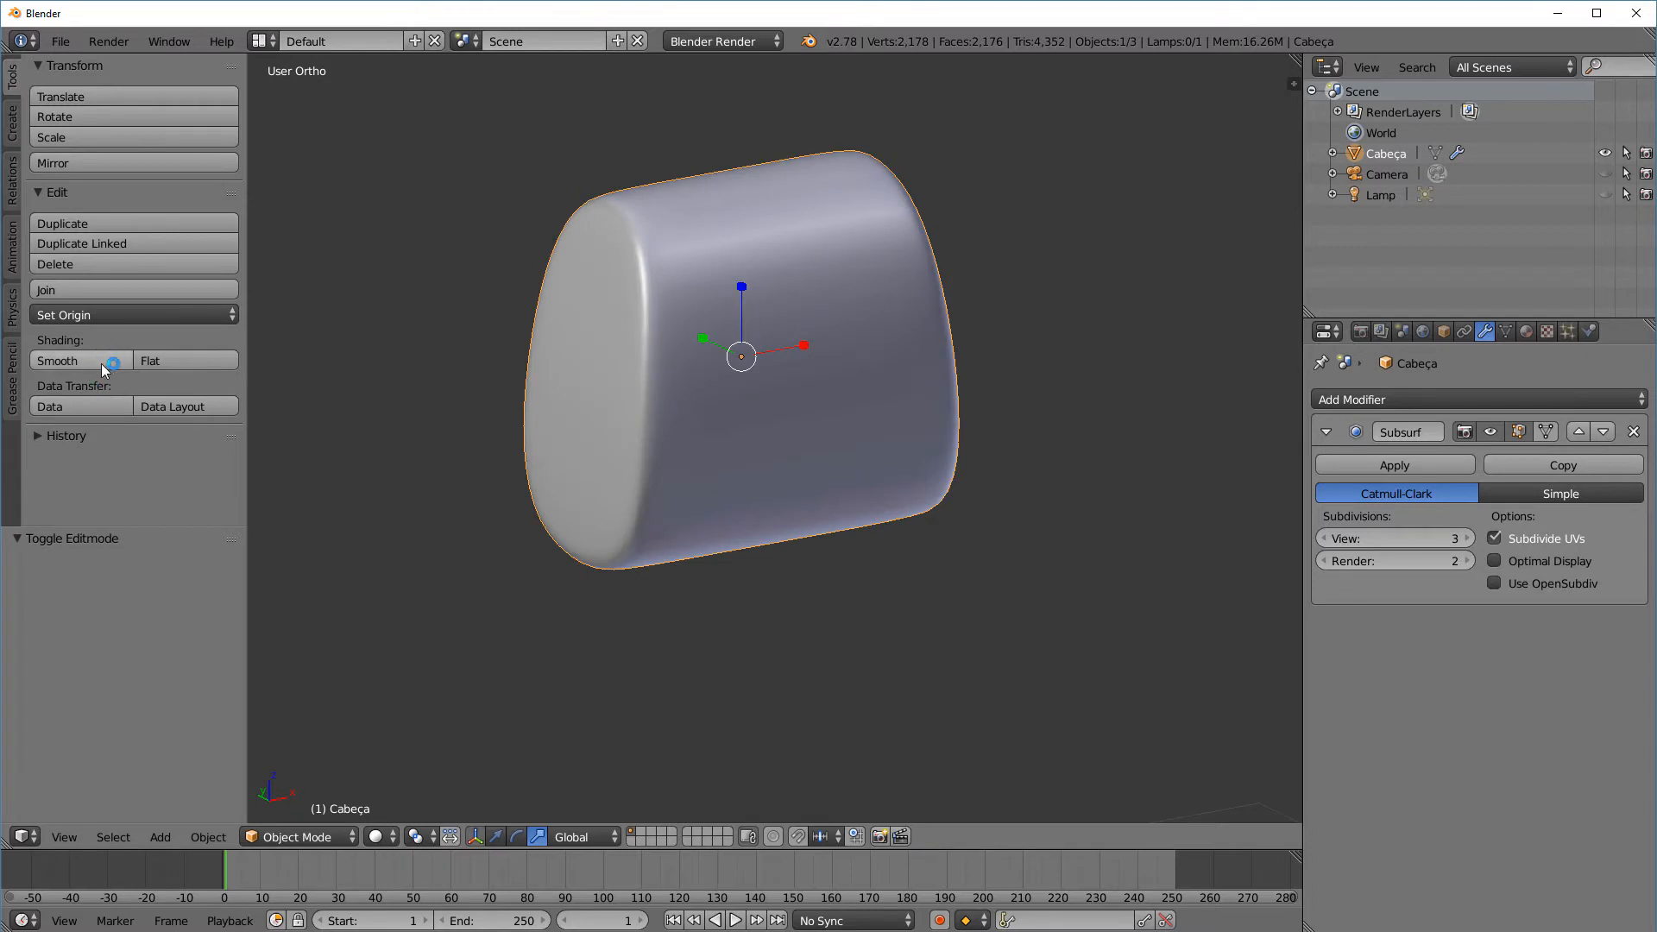
middle_click_drag(871, 464, 939, 477)
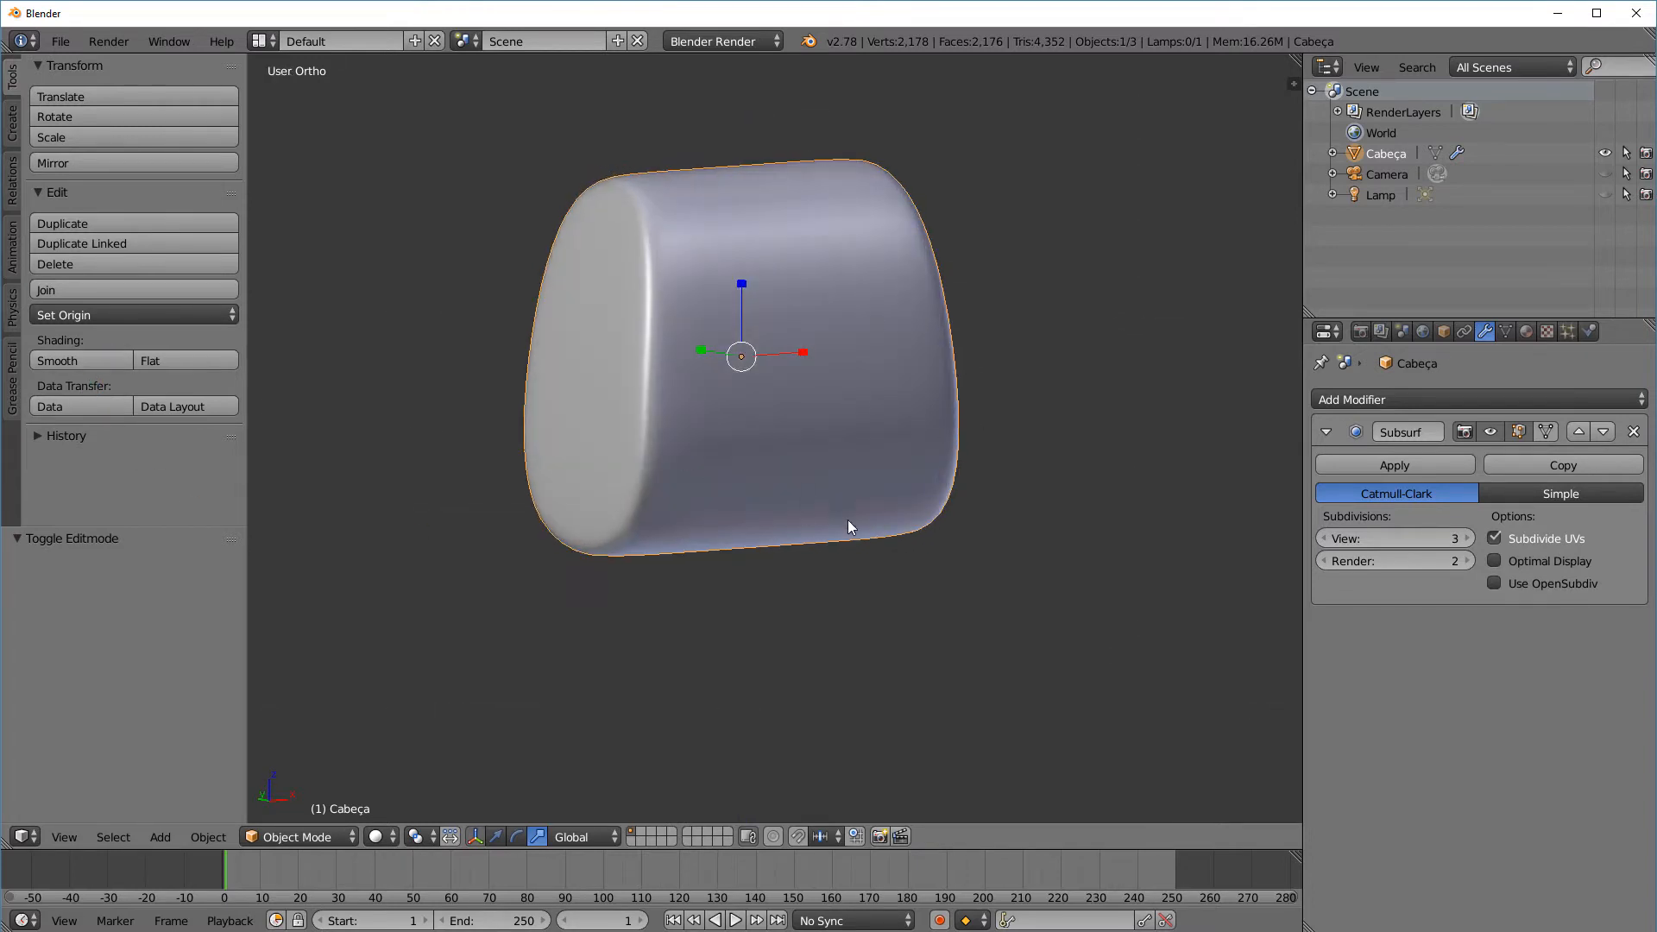
middle_click_drag(848, 522, 678, 458)
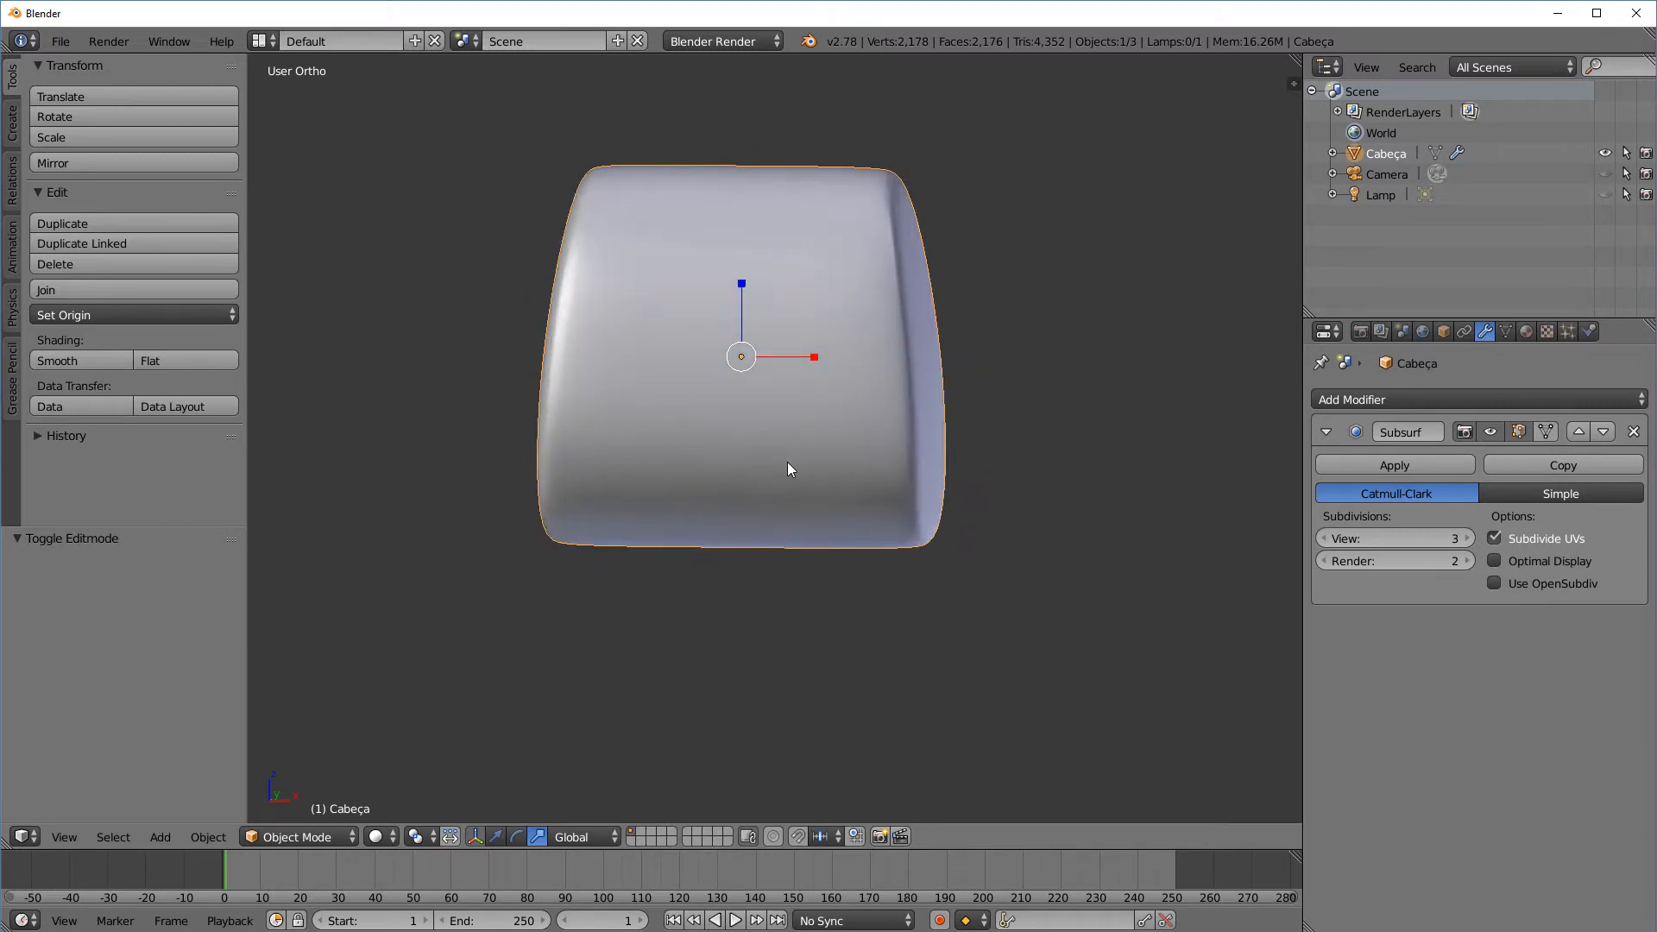
middle_click_drag(826, 506, 909, 552)
Reset the 3D cursor to the scene origin and add a cube of radius 1 there, below the head
scroll(910, 552, "down", 5)
middle_click_drag(877, 631, 864, 593)
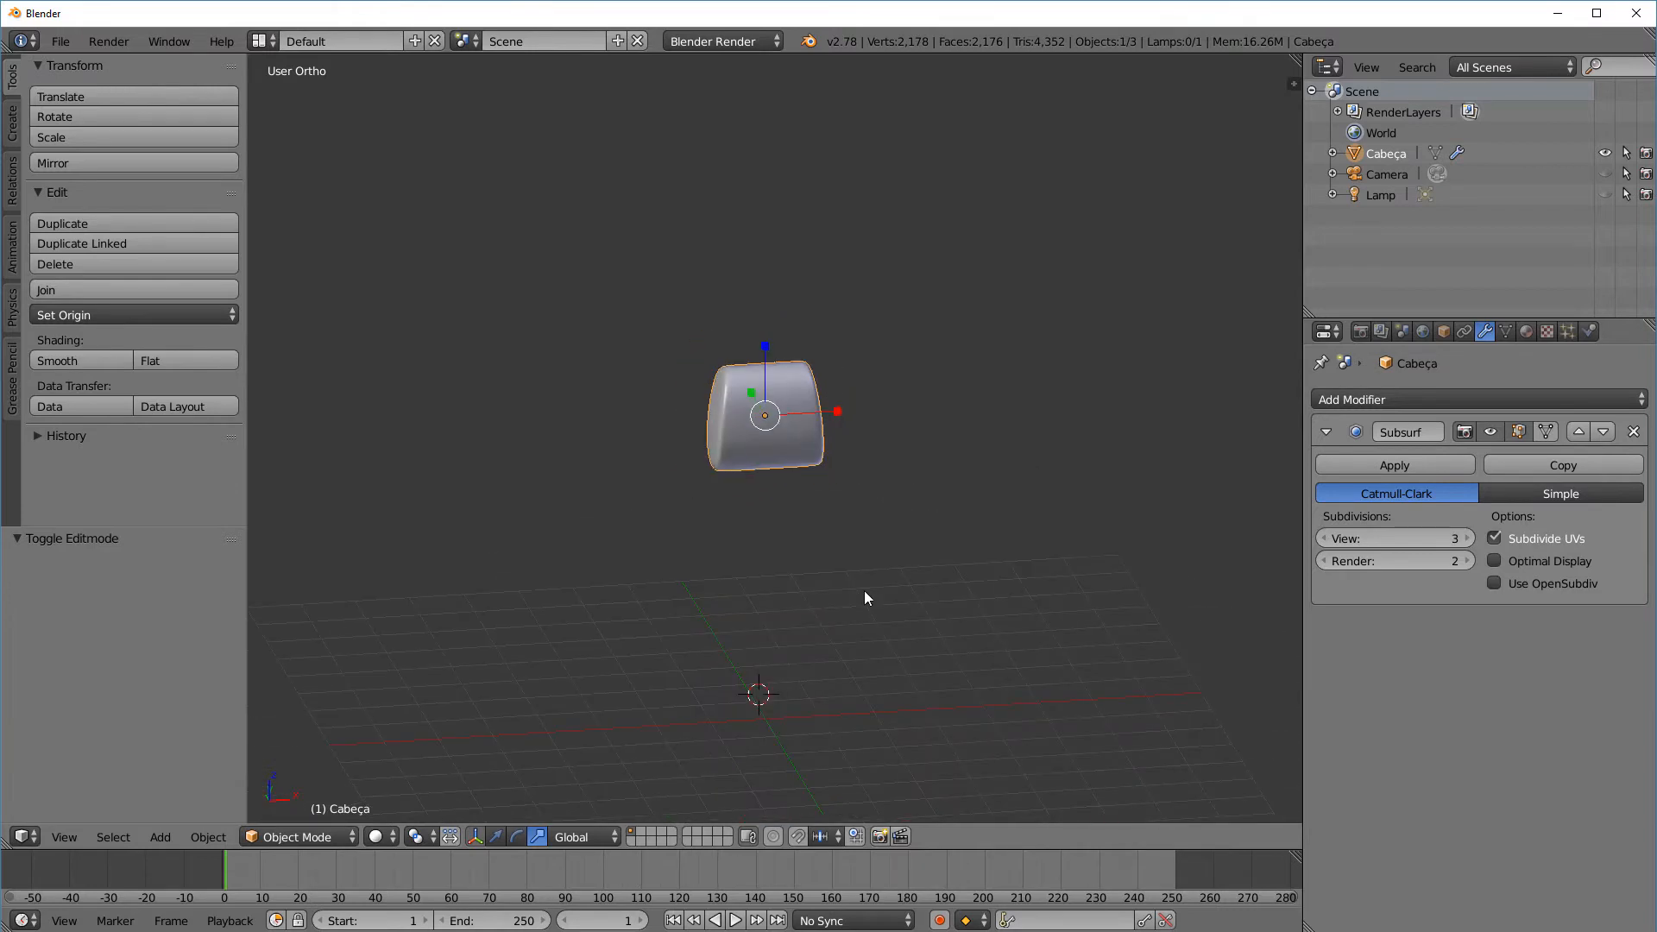
key("shift+c")
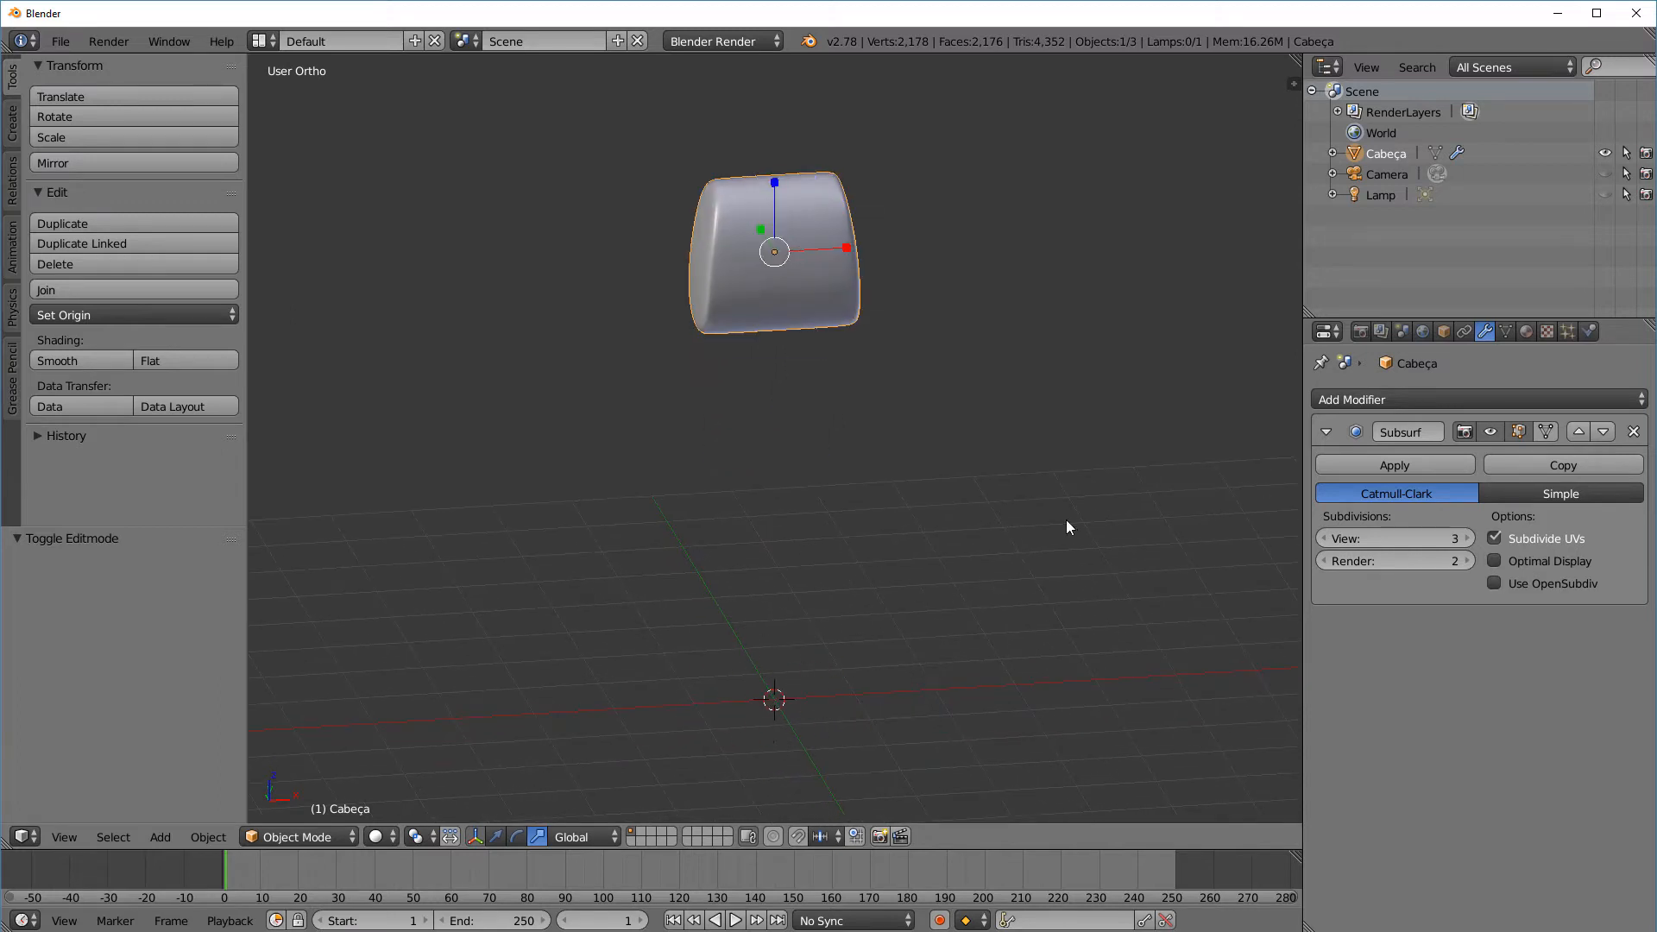
key("shift+a")
left_click(1143, 536)
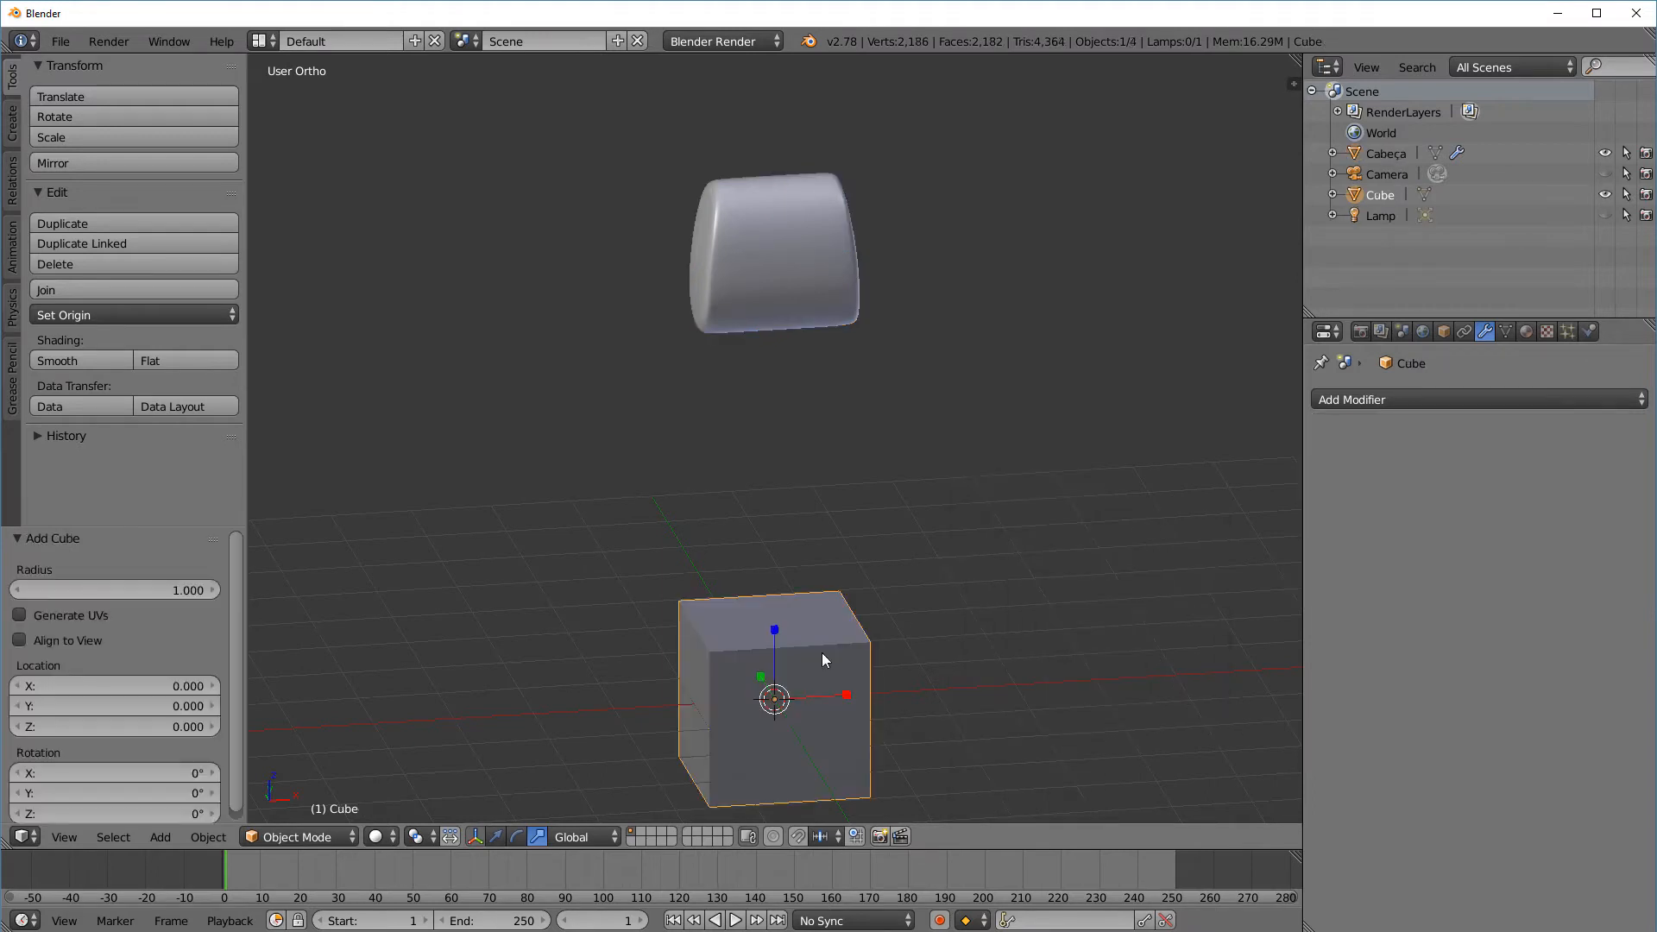
Move the cube up to the head's height and about 2.016 units along negative Y, in front of the head
left_click(497, 836)
left_click_drag(775, 669, 637, 209)
key("KP_3")
middle_click_drag(739, 211, 807, 460, "shift")
scroll(806, 459, "up", 1)
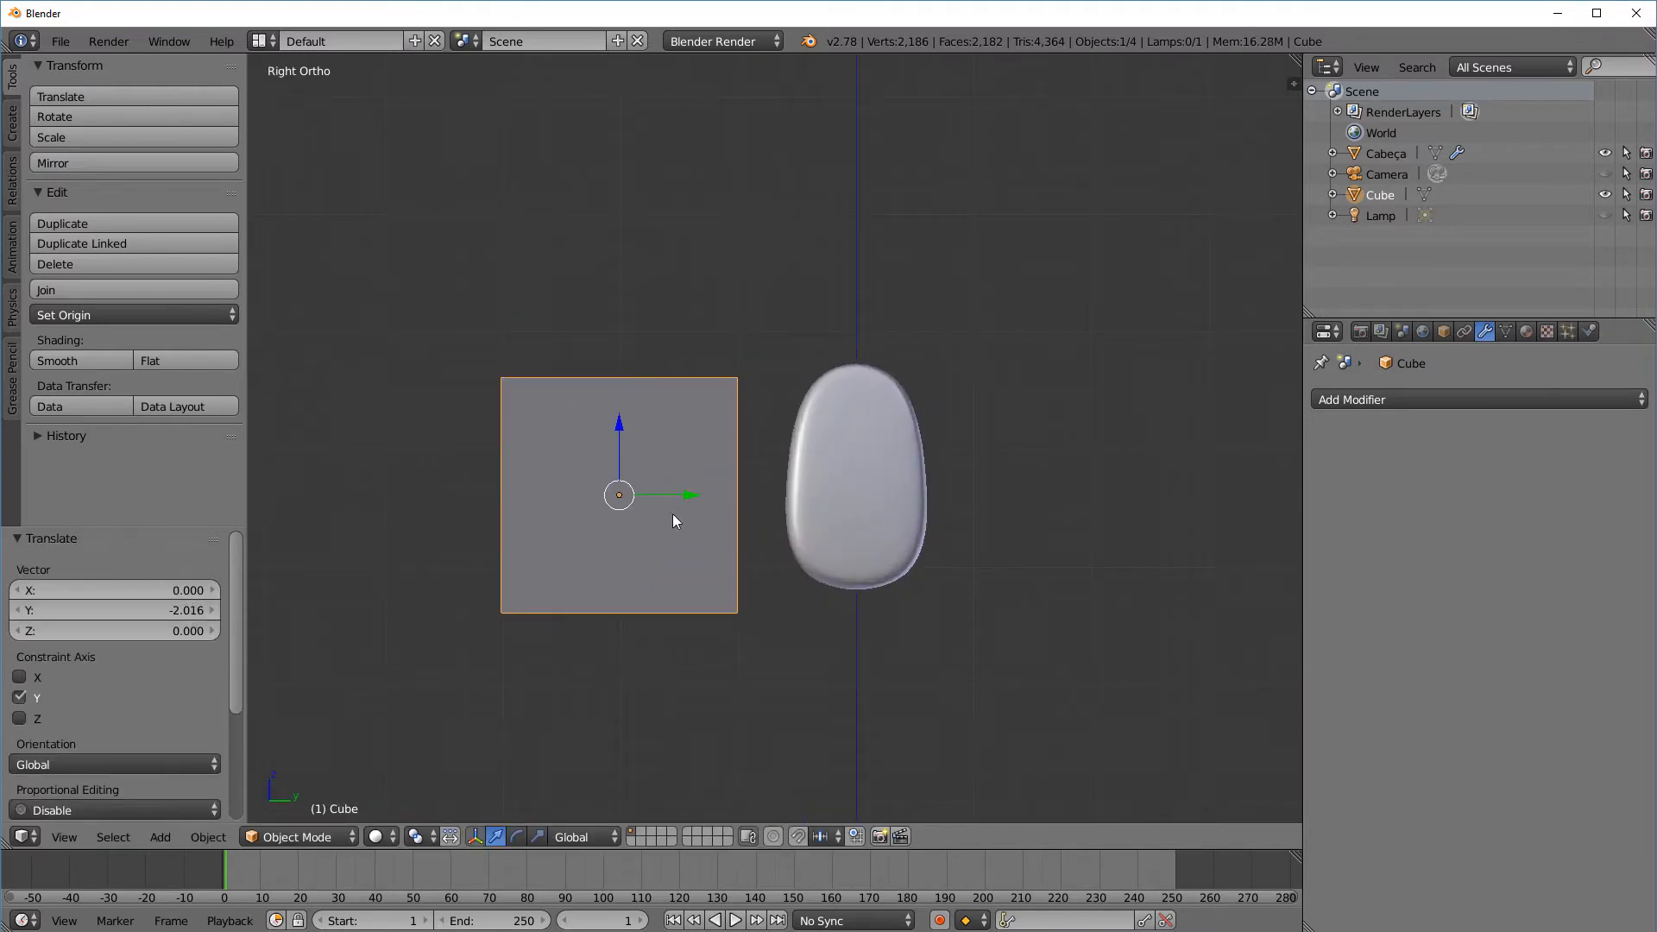
Scale the cube uniformly to about 0.334 and move it back about 1.526 along Y so it protrudes from the head's front
key("s")
left_click(717, 473)
key("g")
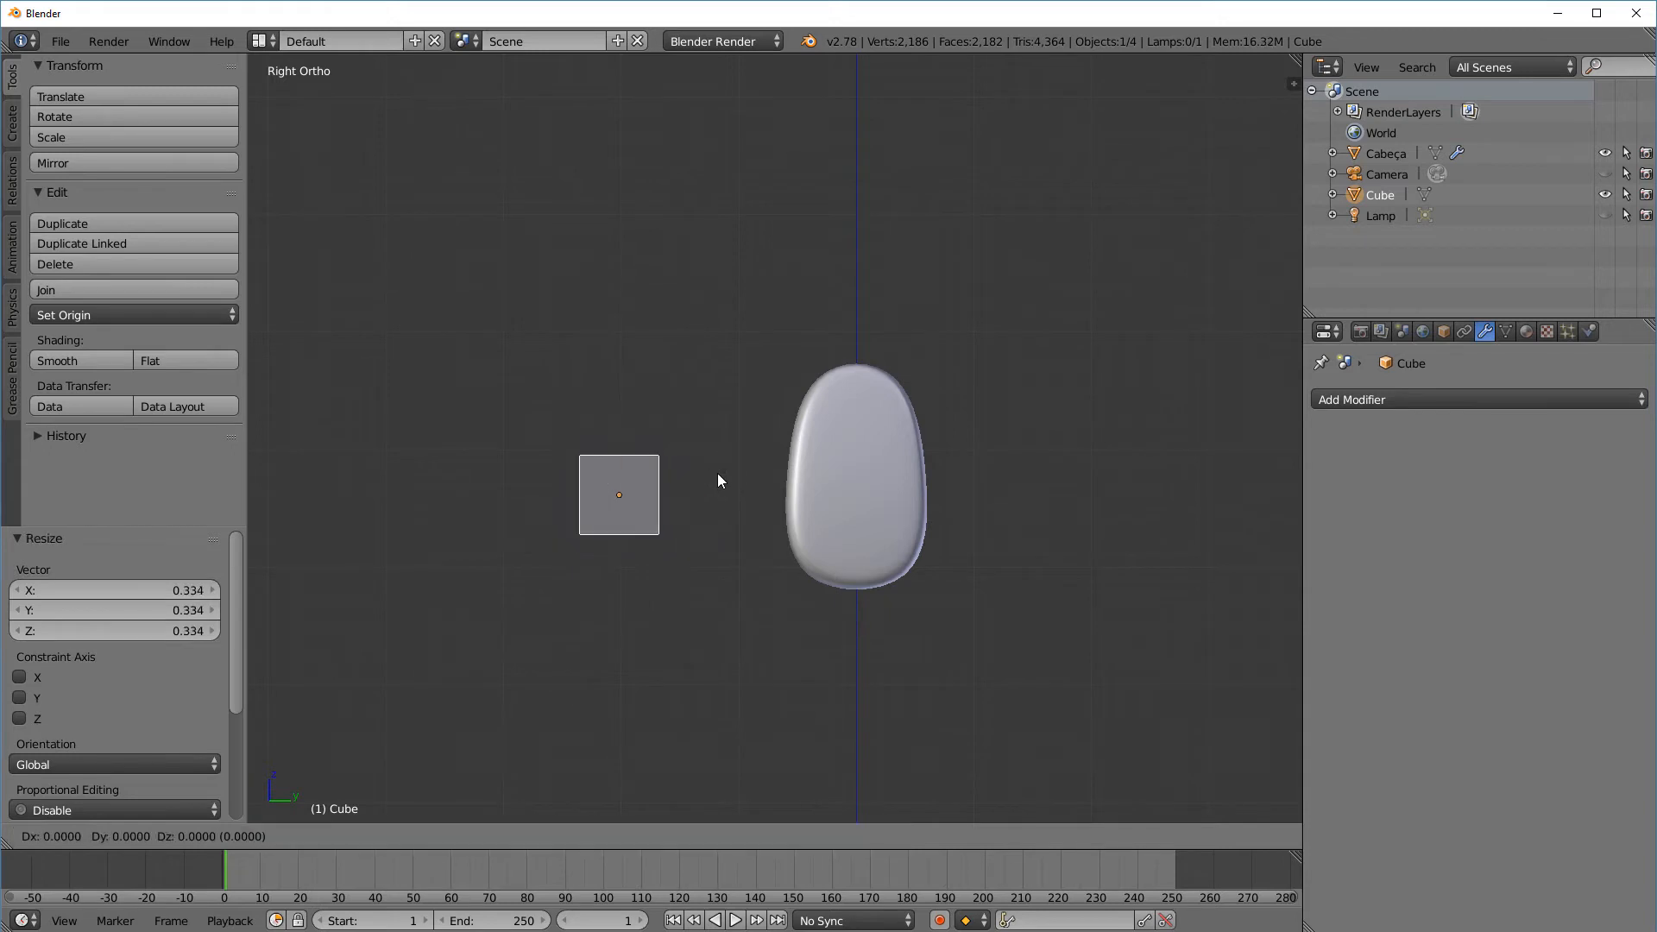
left_click(898, 472)
In front view, widen the small cube along X by about 1.645 and lower it about 0.046 along Z
key("KP_1")
scroll(909, 598, "up", 2)
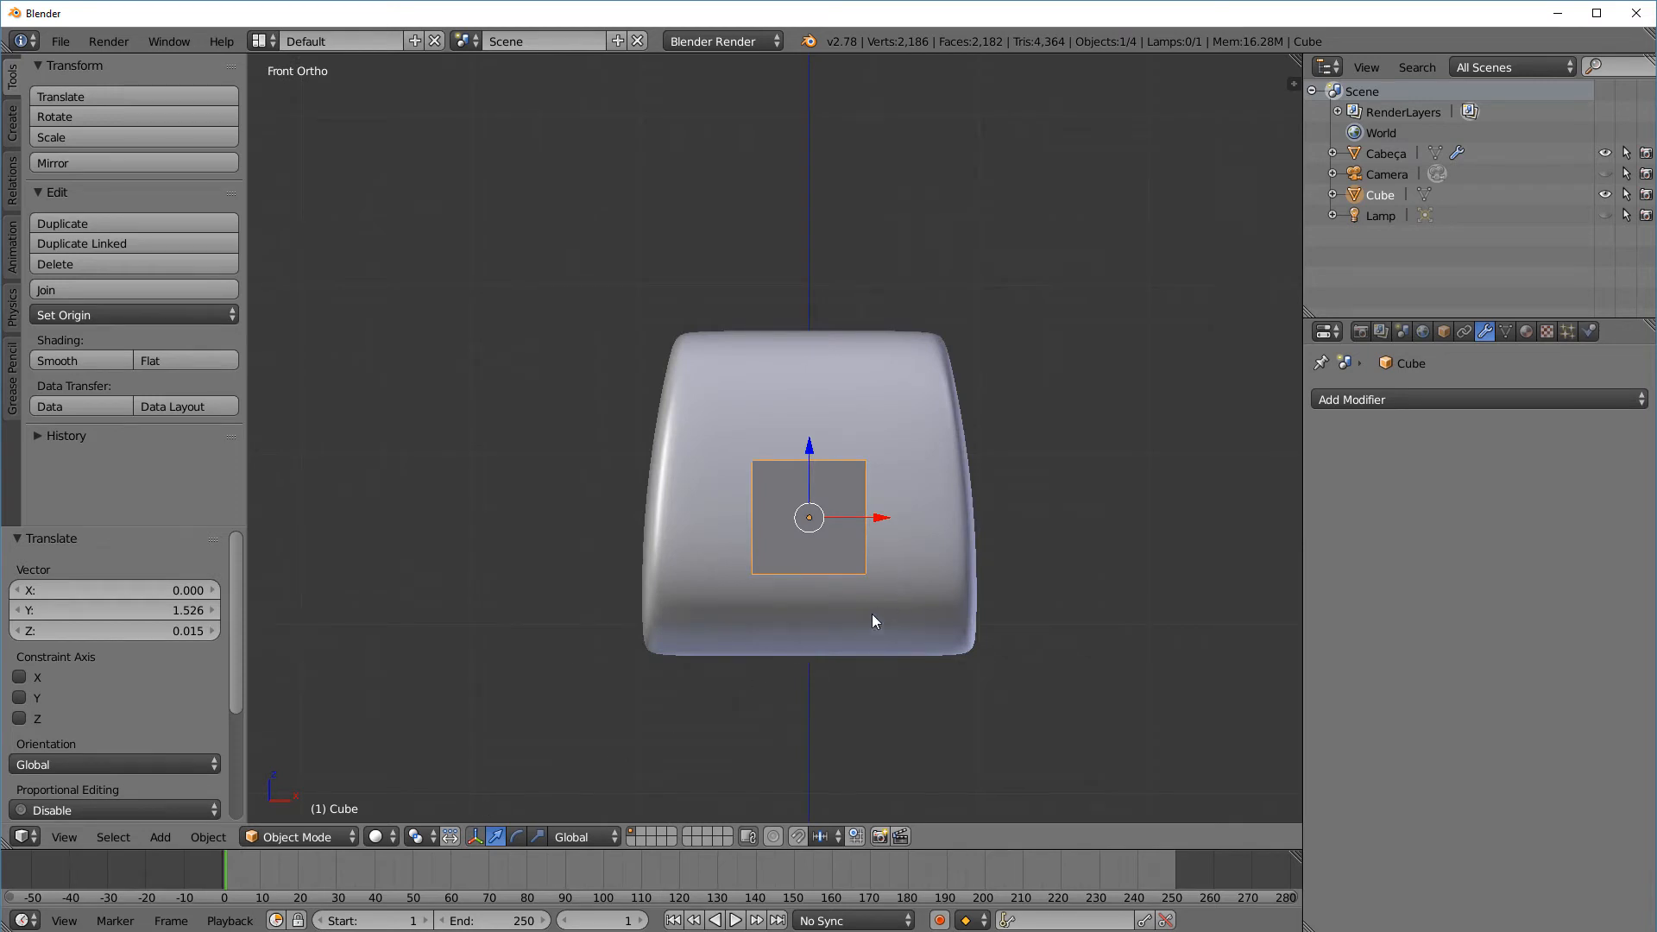
key("s")
key("x")
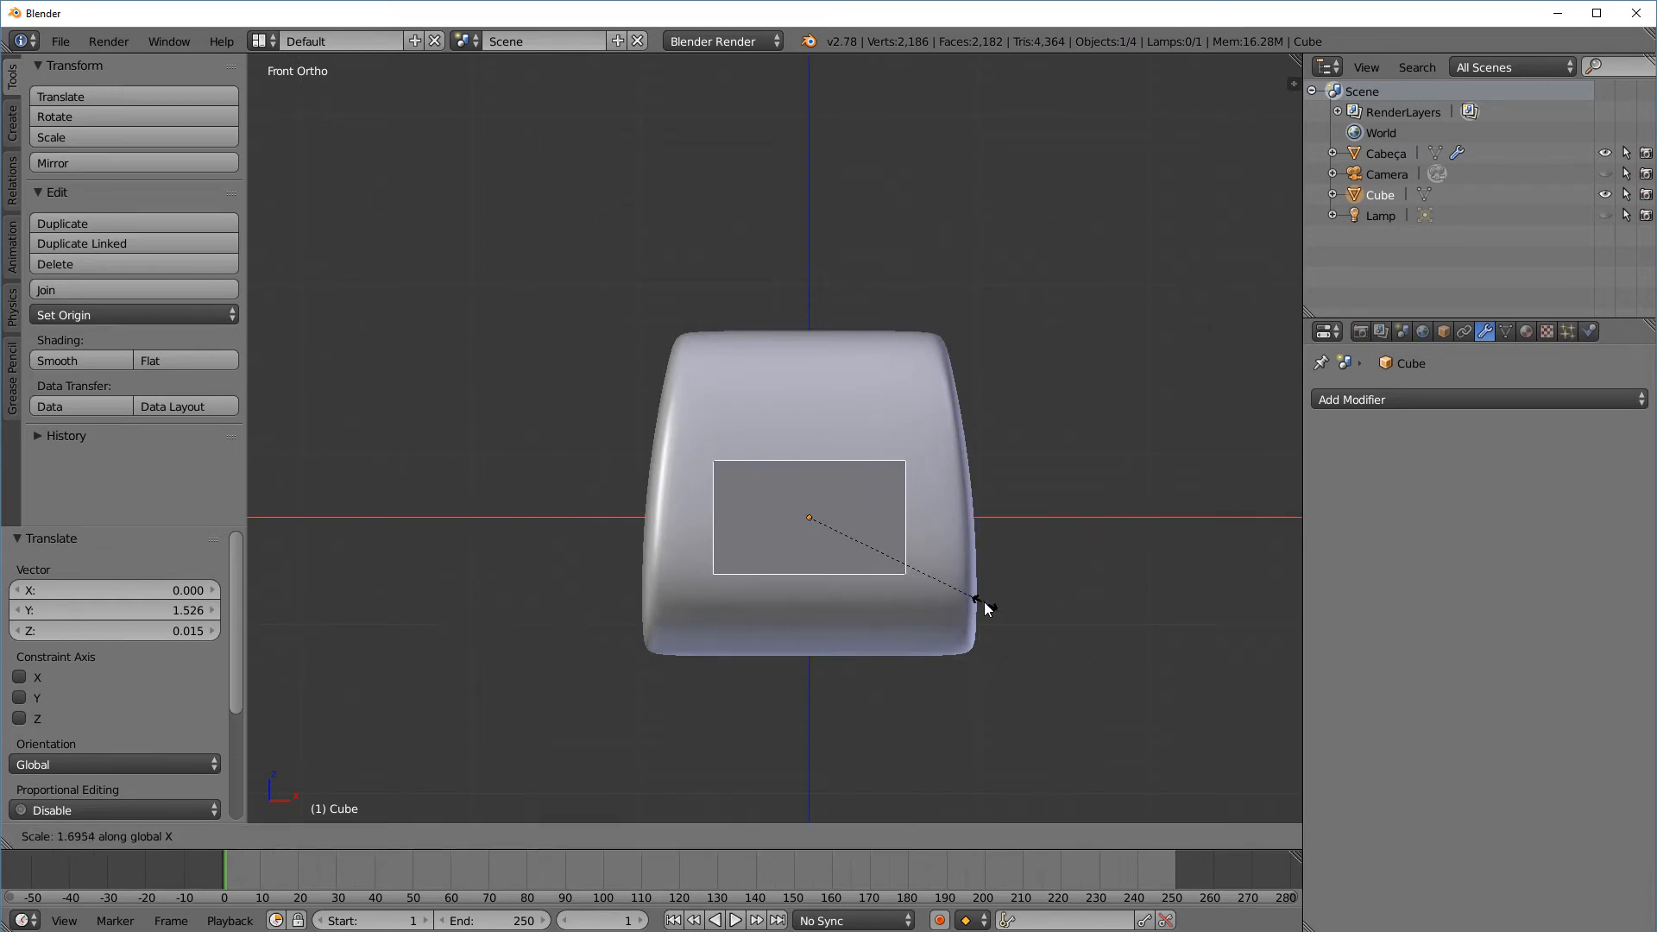
left_click(981, 603)
key("g")
key("z")
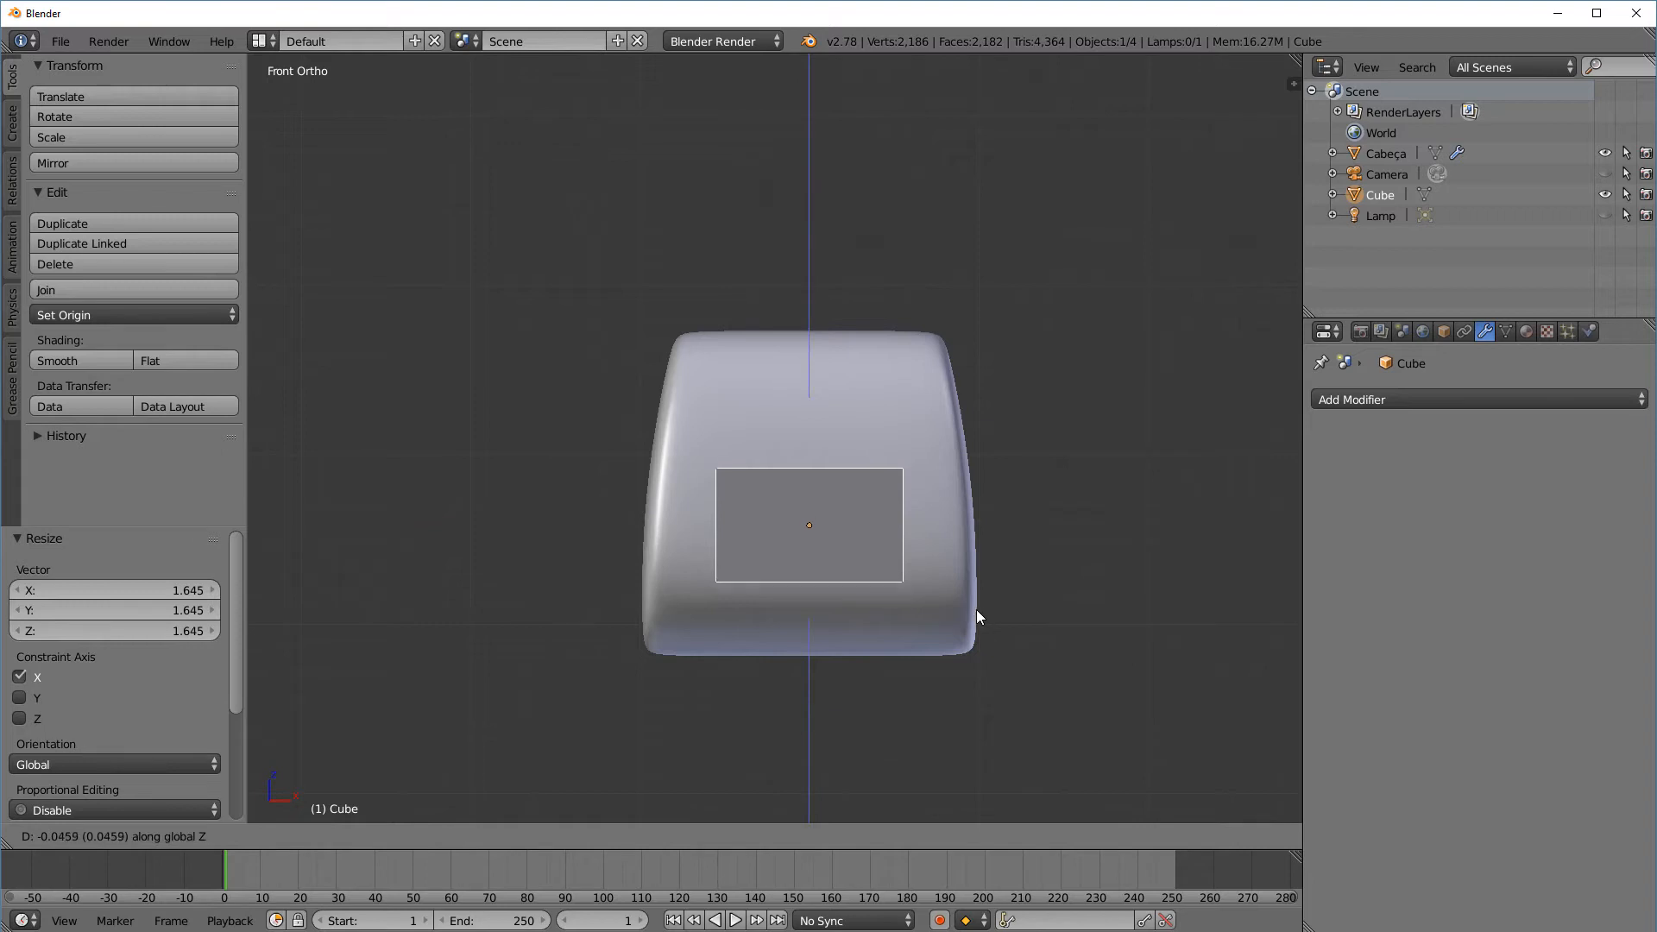
left_click(976, 610)
Rename the cube on the front of the head as Visor
middle_click_drag(976, 609, 1007, 494)
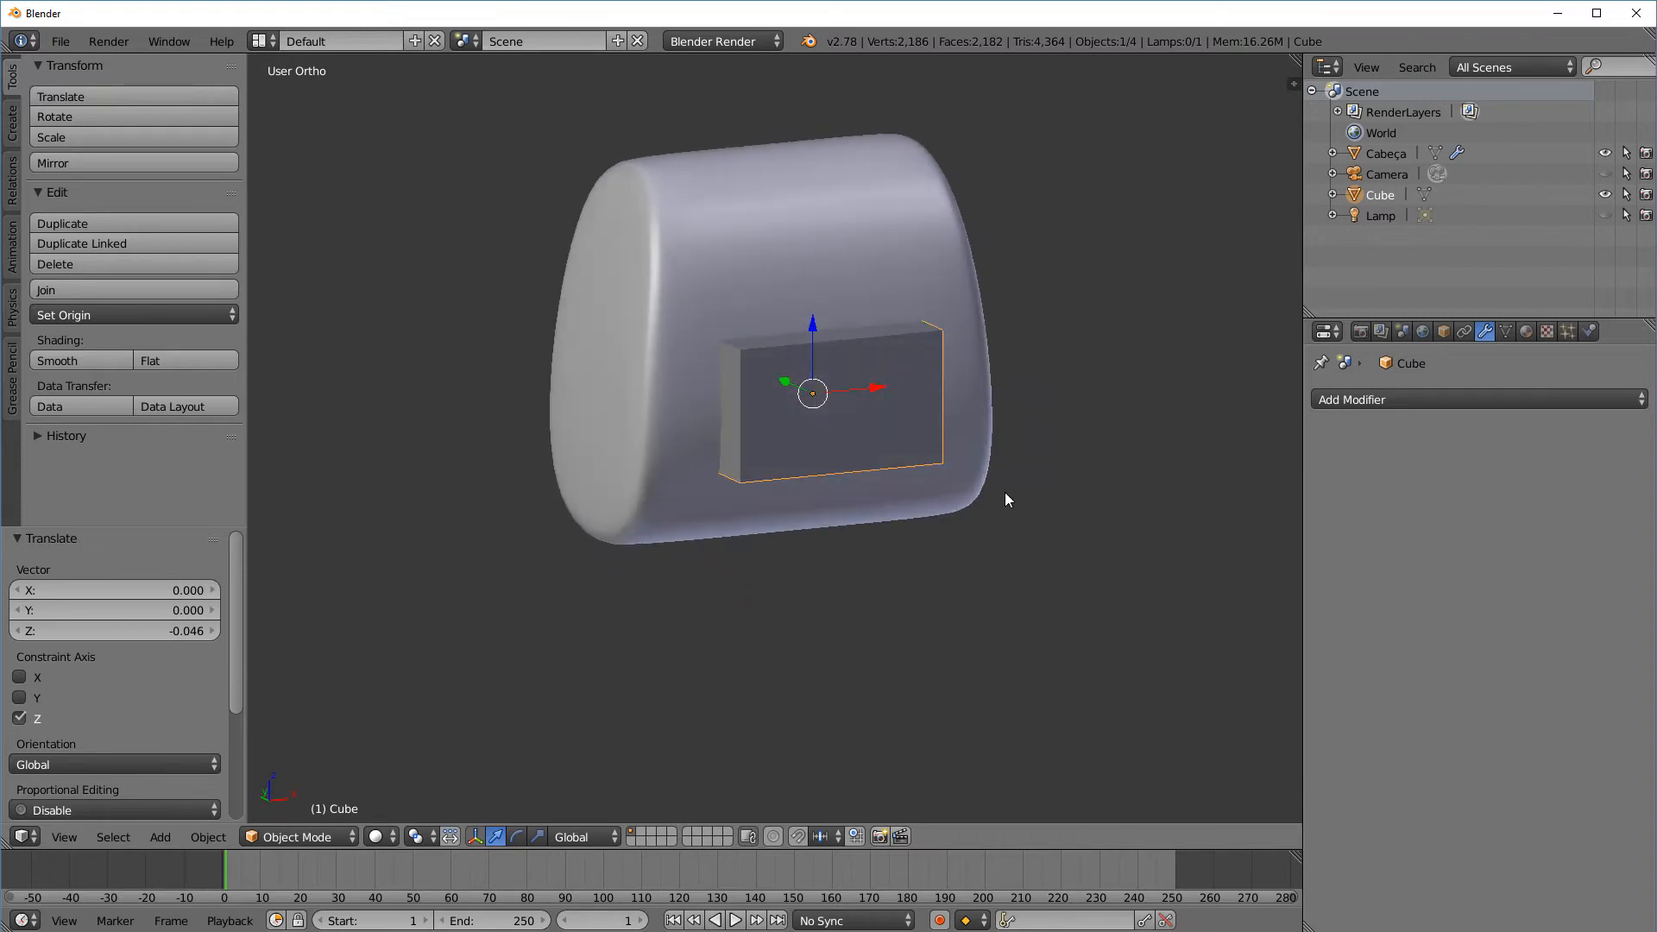
scroll(894, 418, "up", 1)
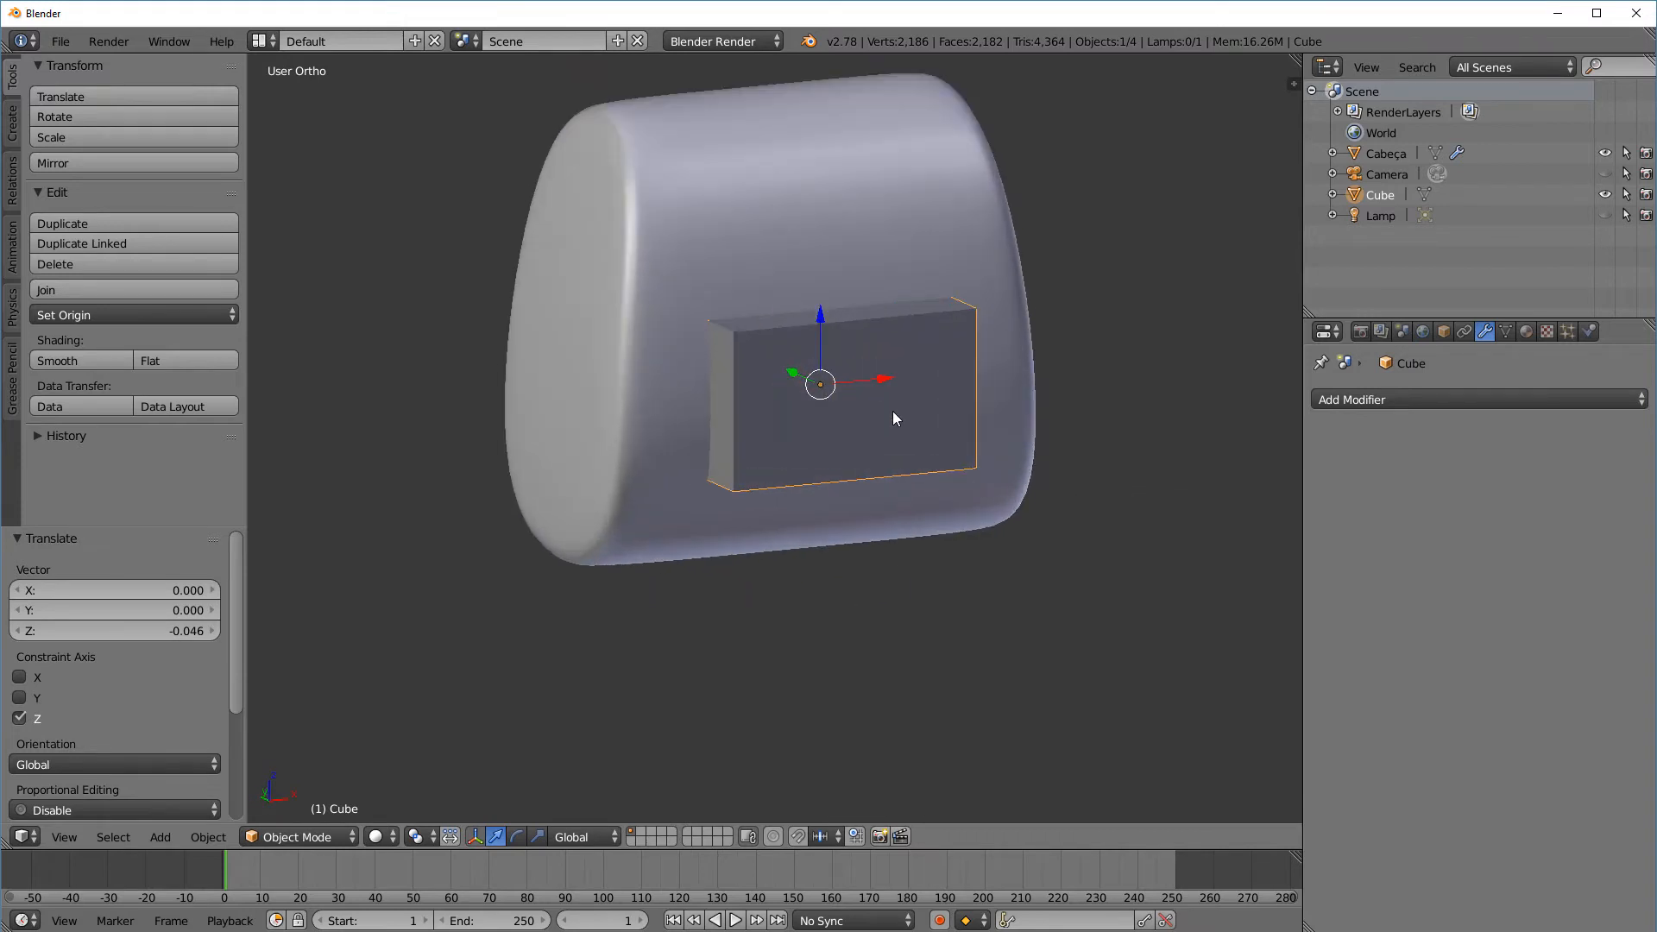
double_click(1391, 195)
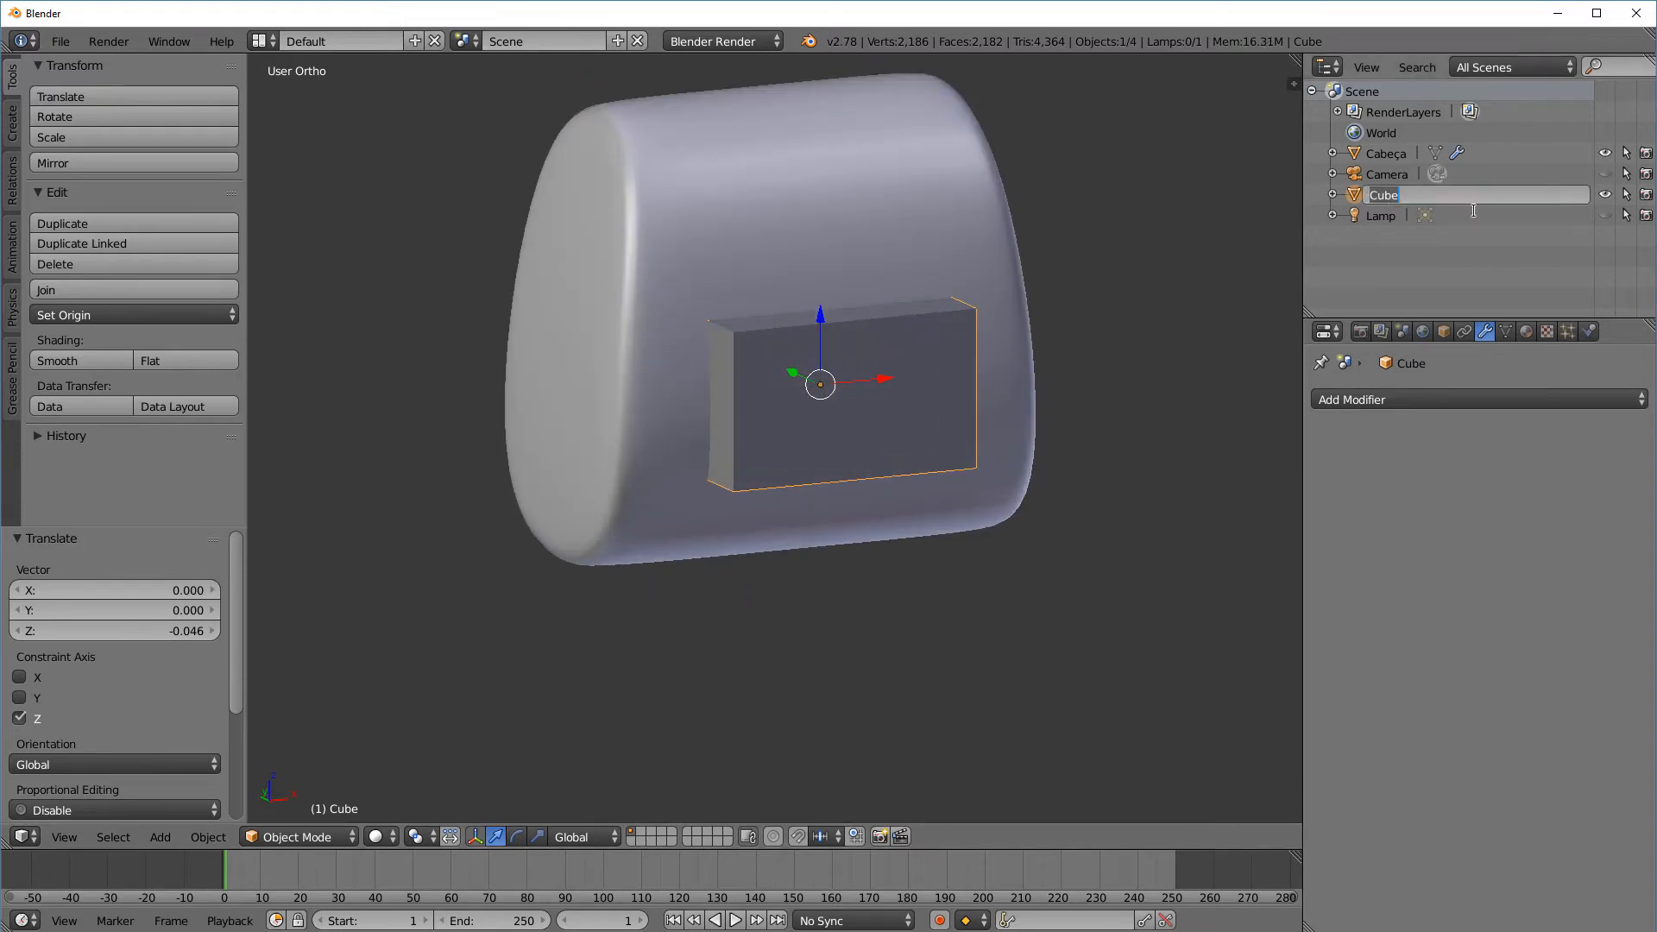
type("Bisor")
key("Return")
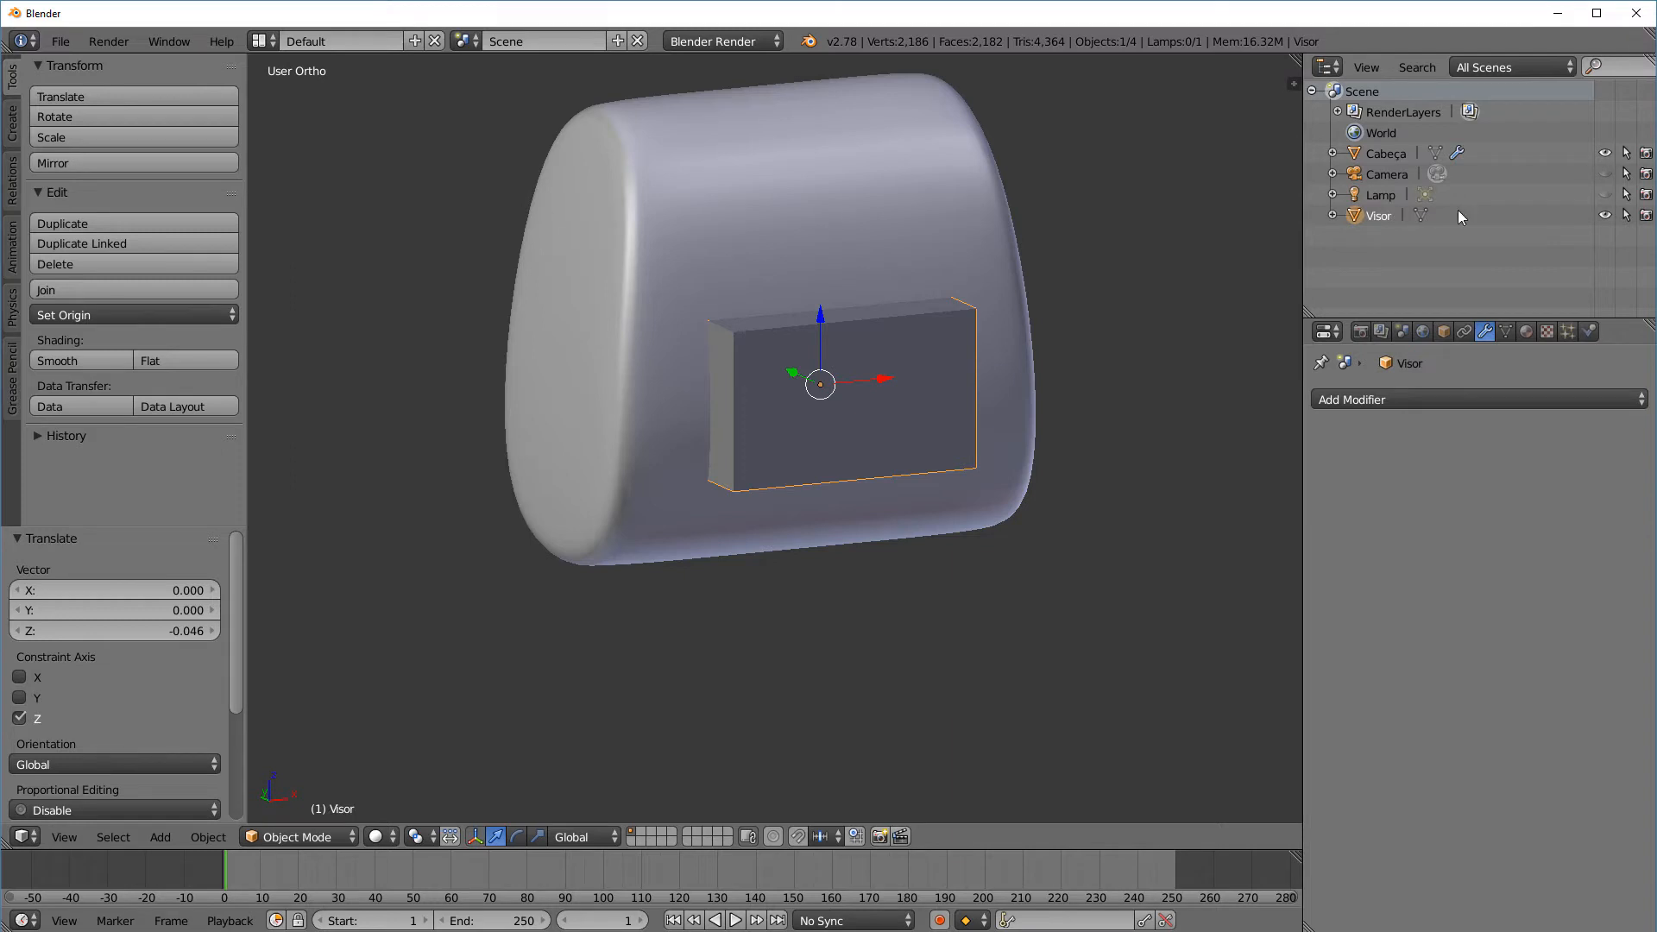
Enter Edit Mode on the visor, switch to edge selection and select its four front-to-back corner edges
middle_click_drag(903, 531, 844, 445)
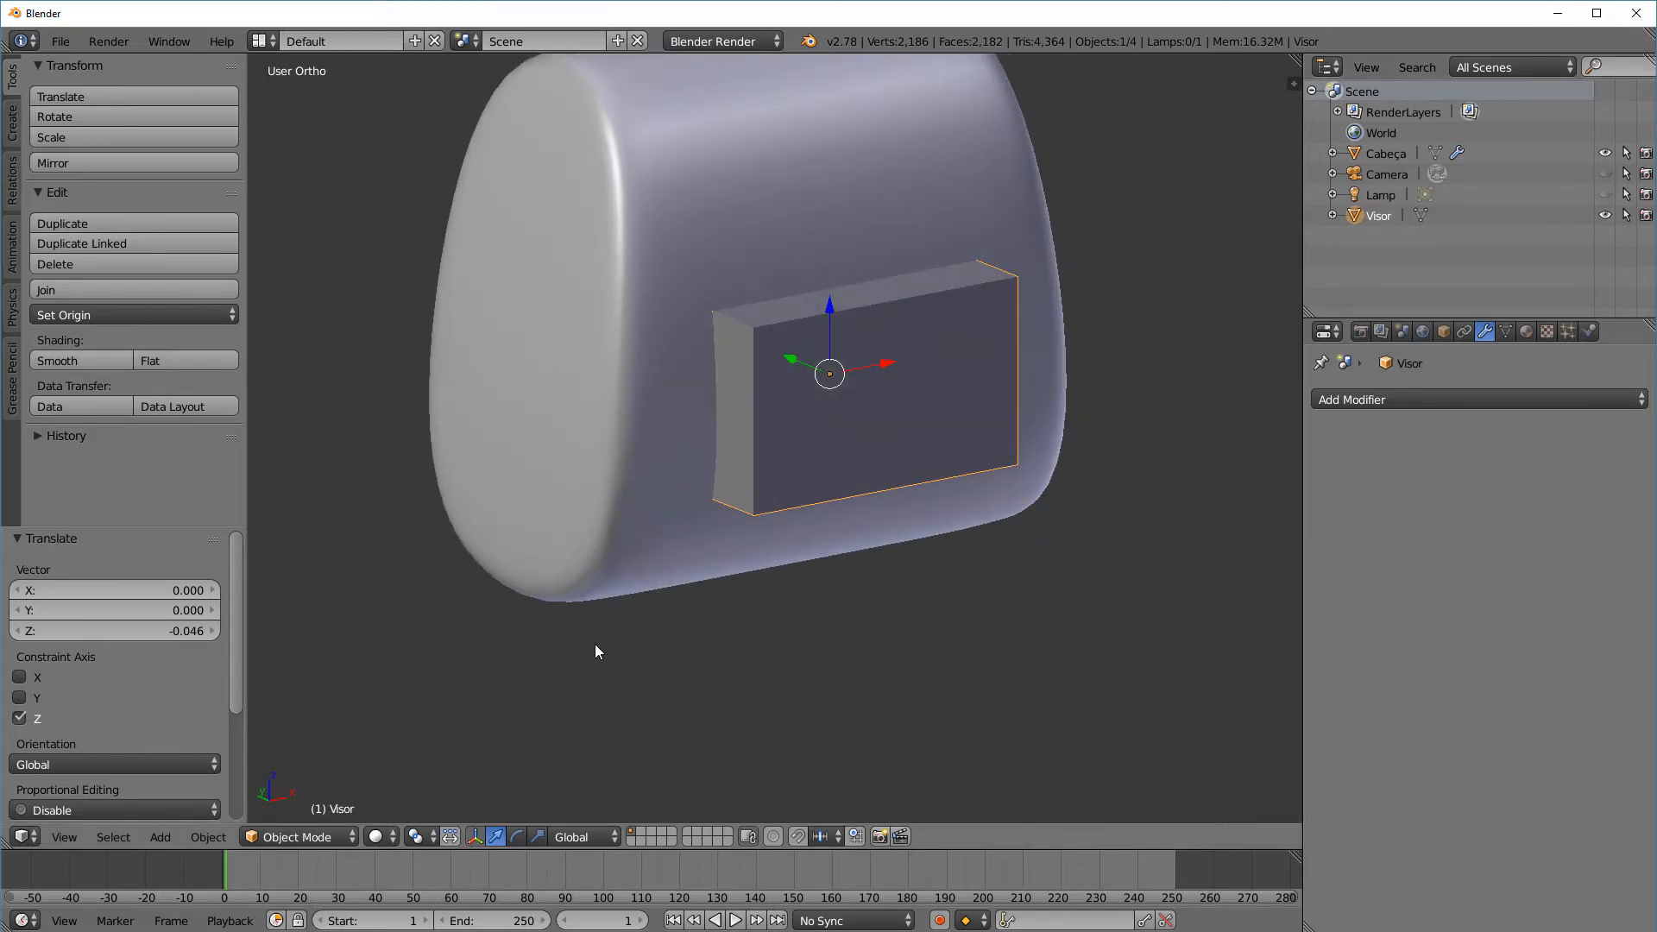
left_click(321, 836)
left_click(332, 791)
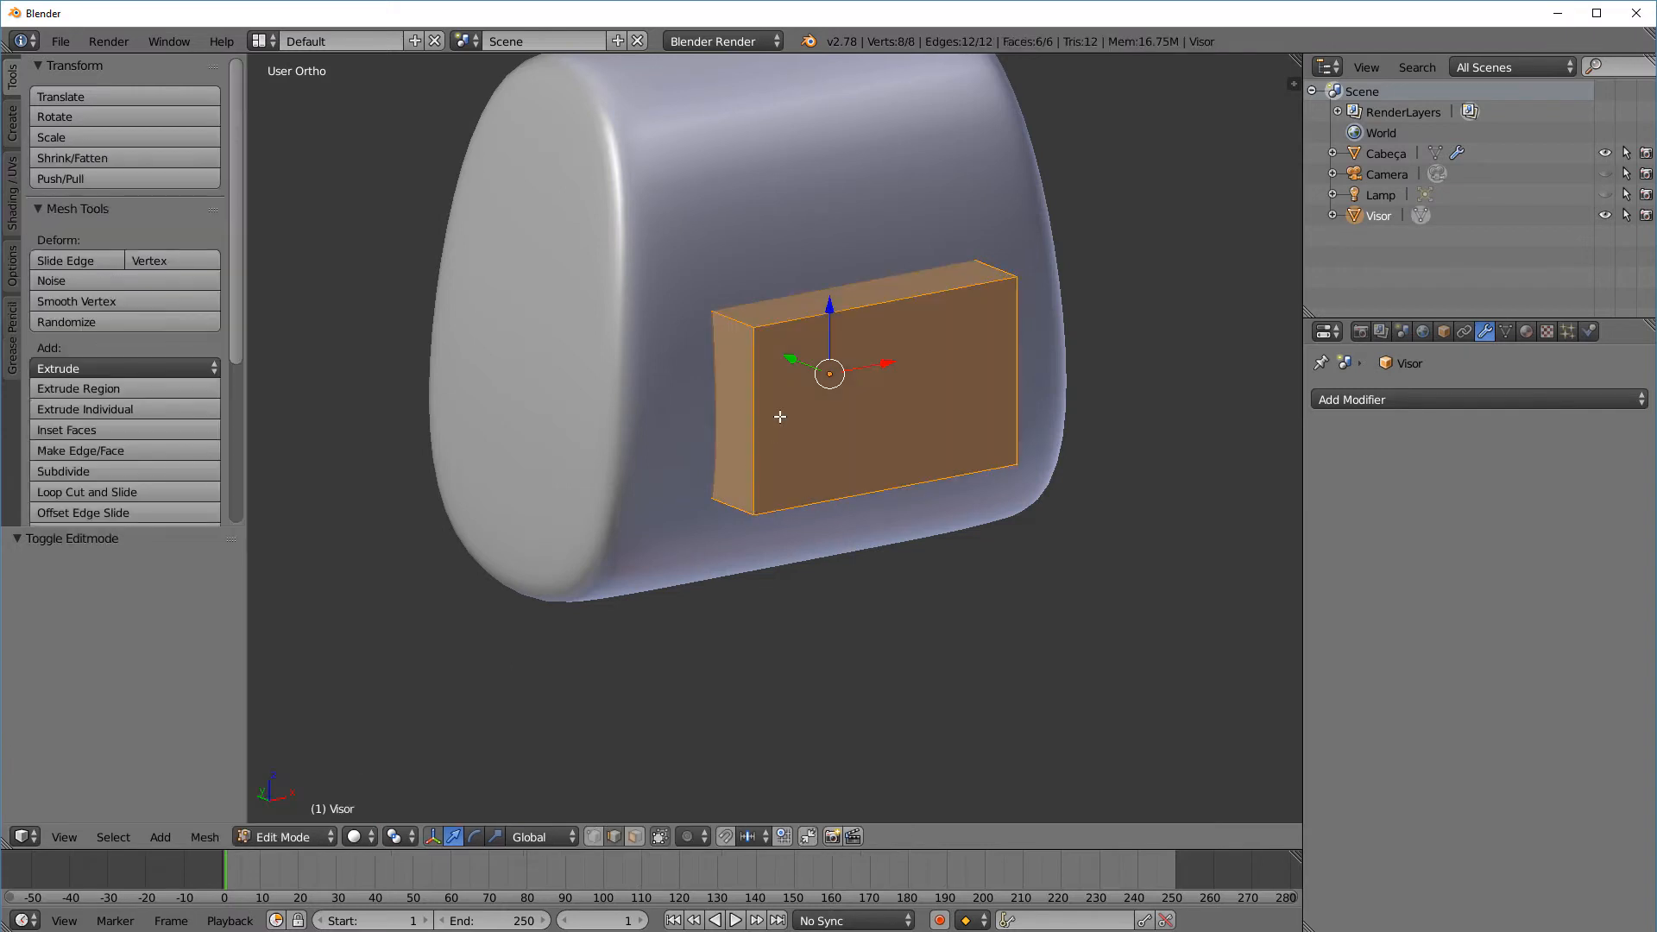
middle_click_drag(803, 431, 818, 441)
scroll(816, 438, "up", 1)
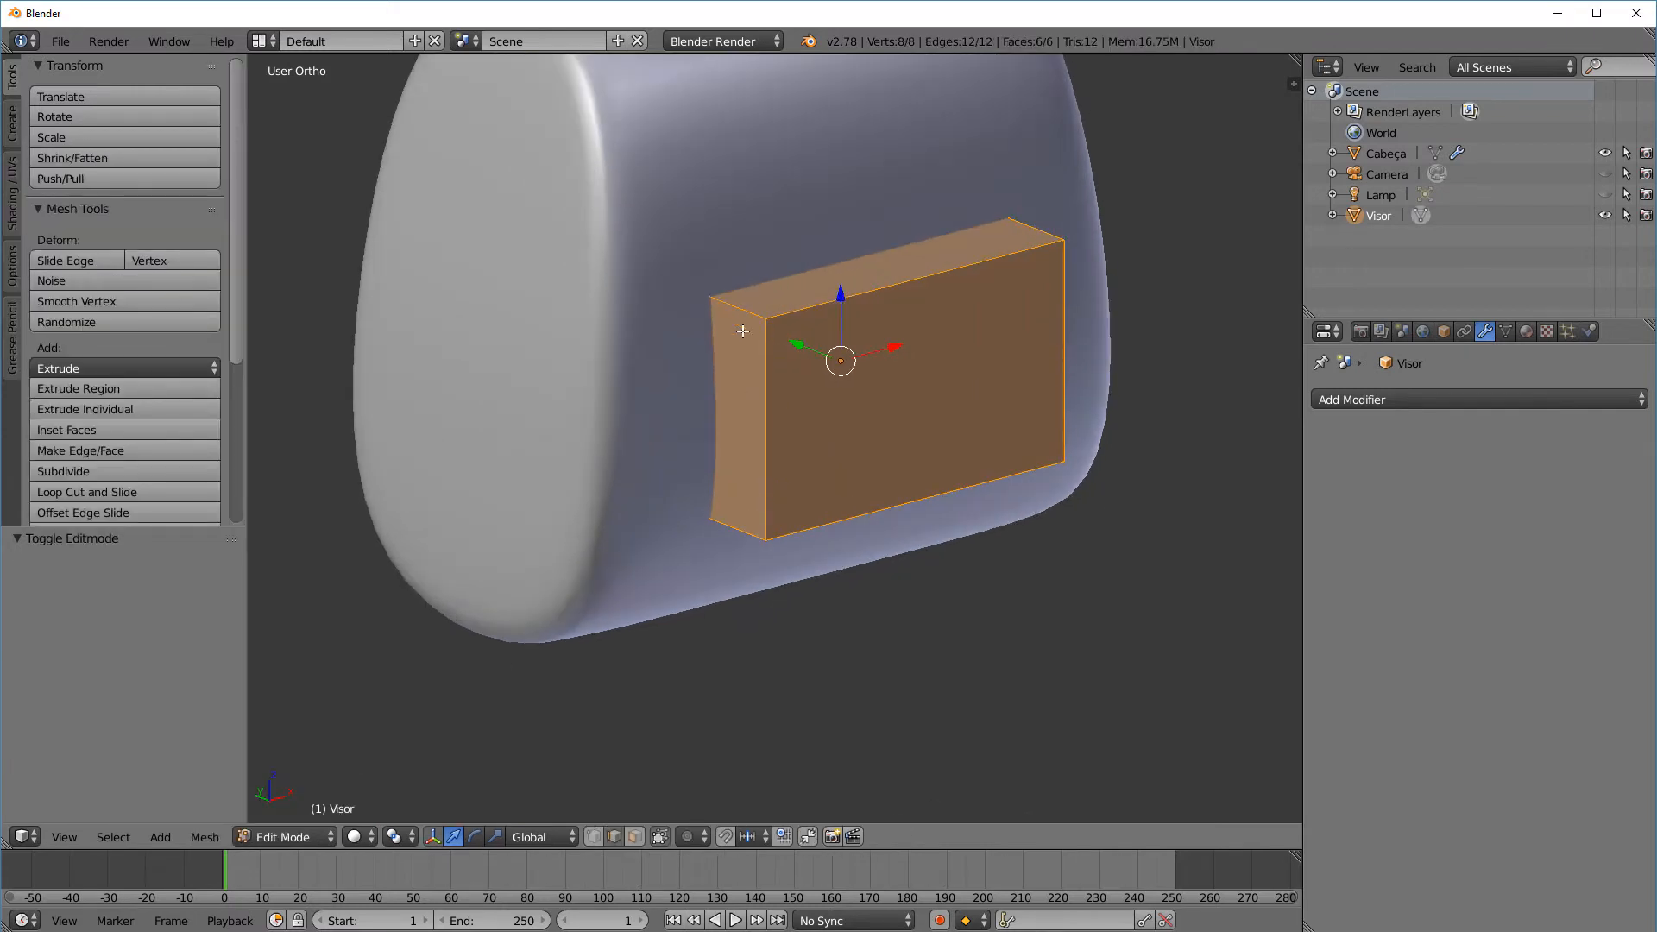
middle_click_drag(1070, 230, 1071, 464)
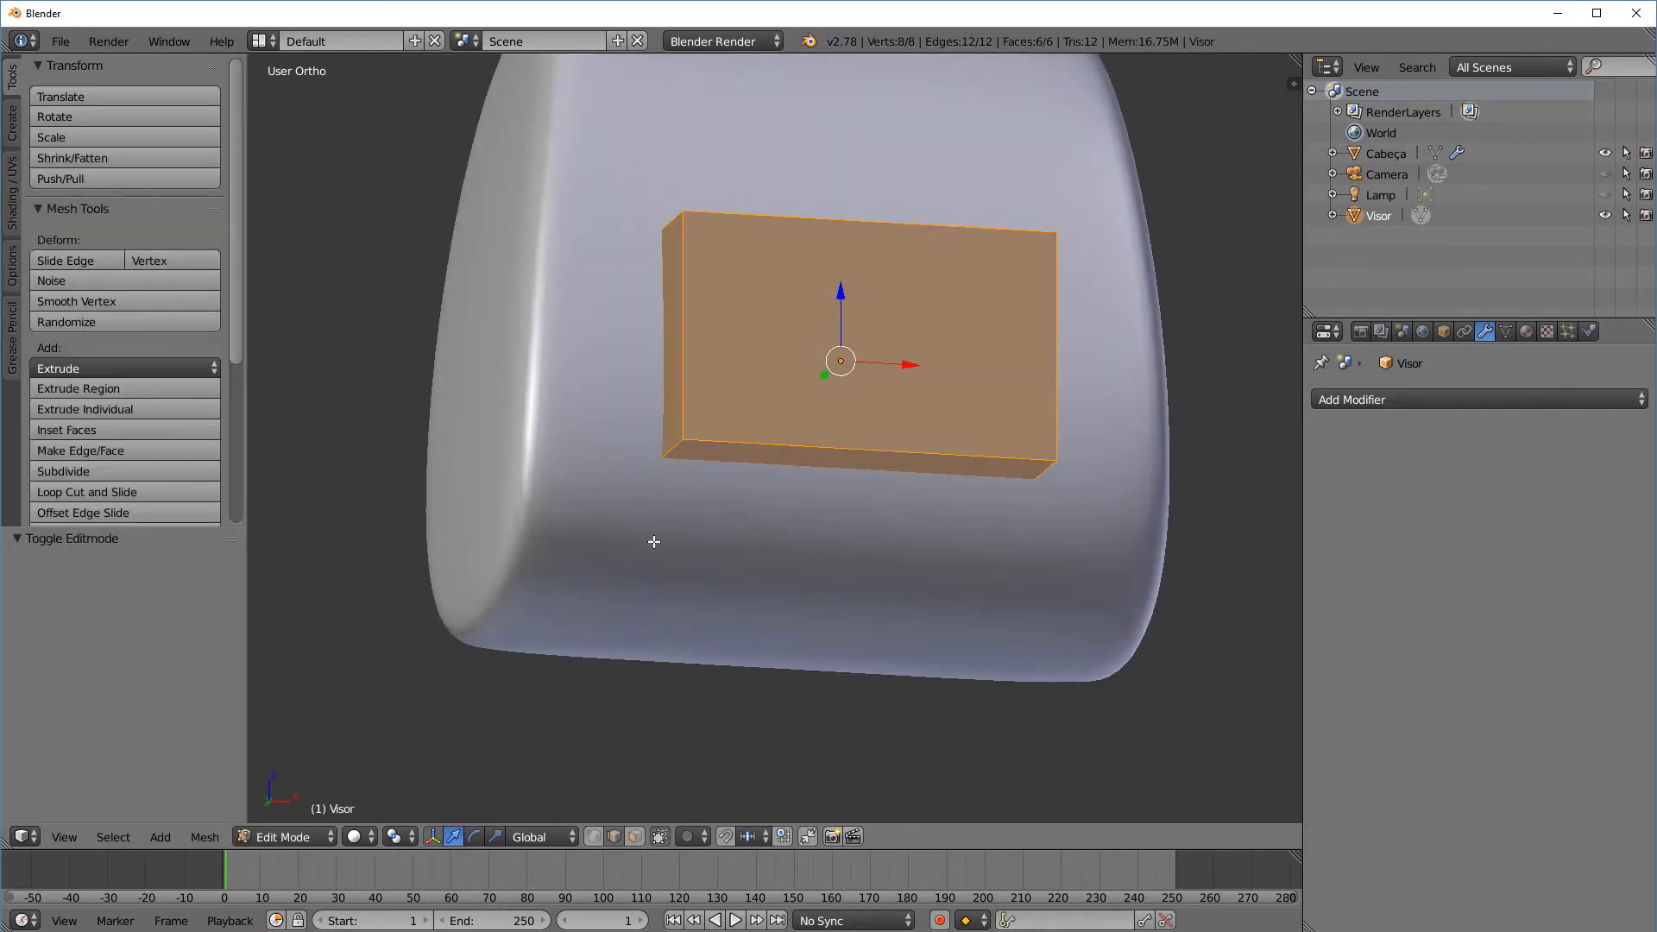
left_click(615, 837)
right_click(673, 448, "ctrl+alt")
middle_click_drag(682, 561, 715, 564)
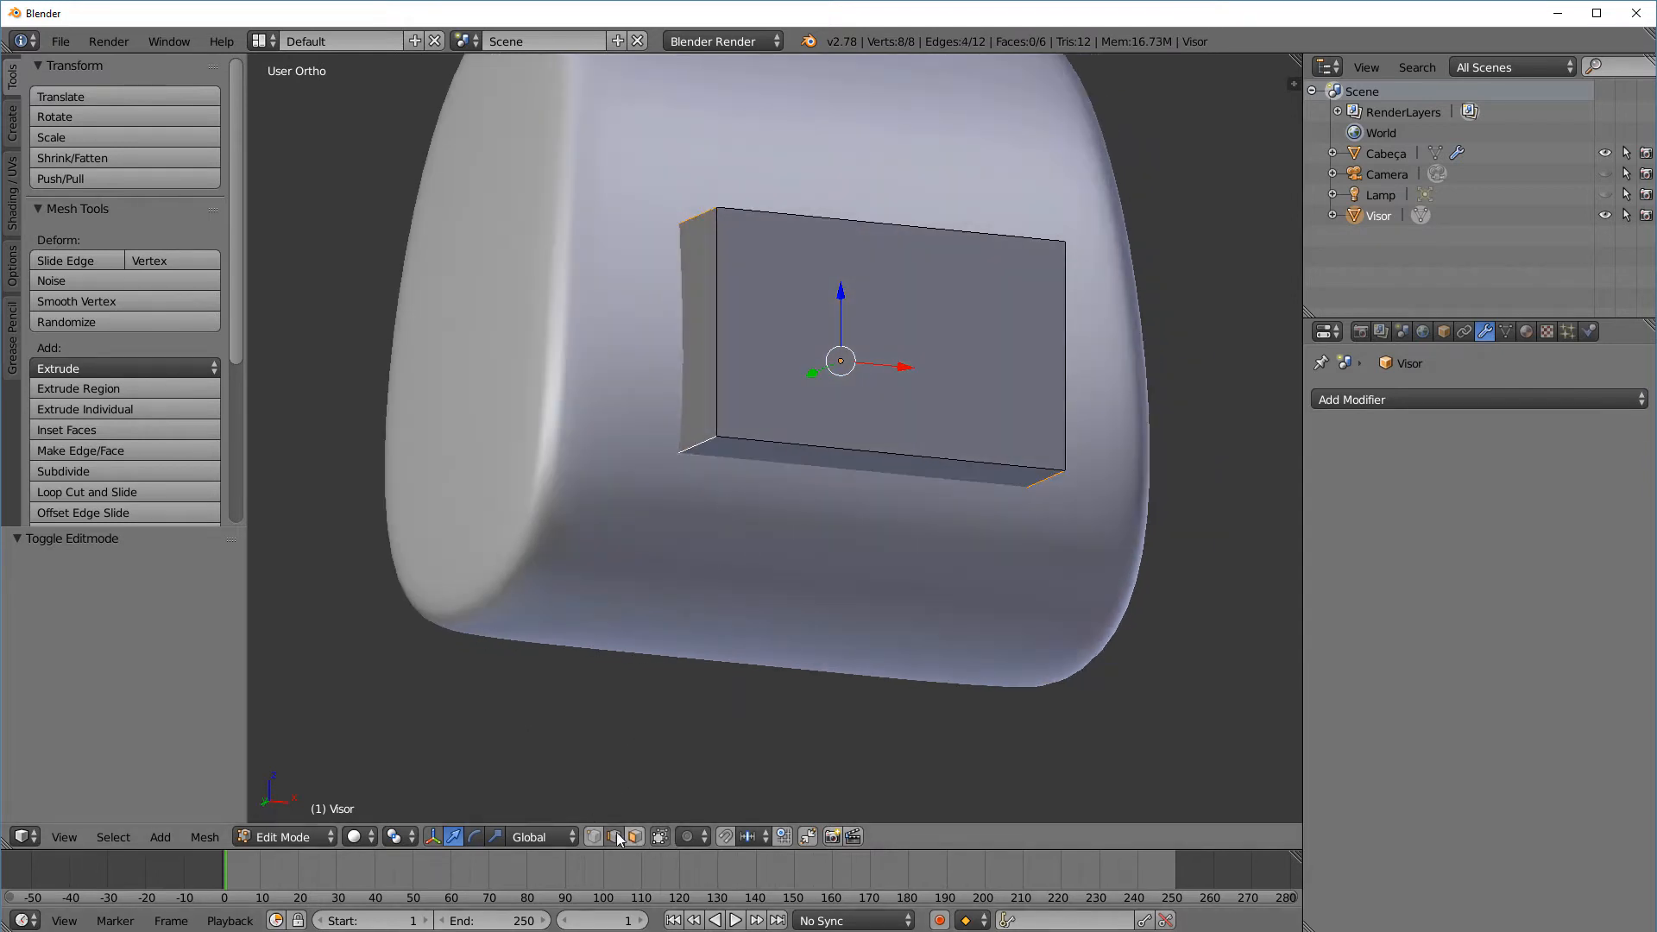
middle_click_drag(784, 472, 798, 449)
key("a")
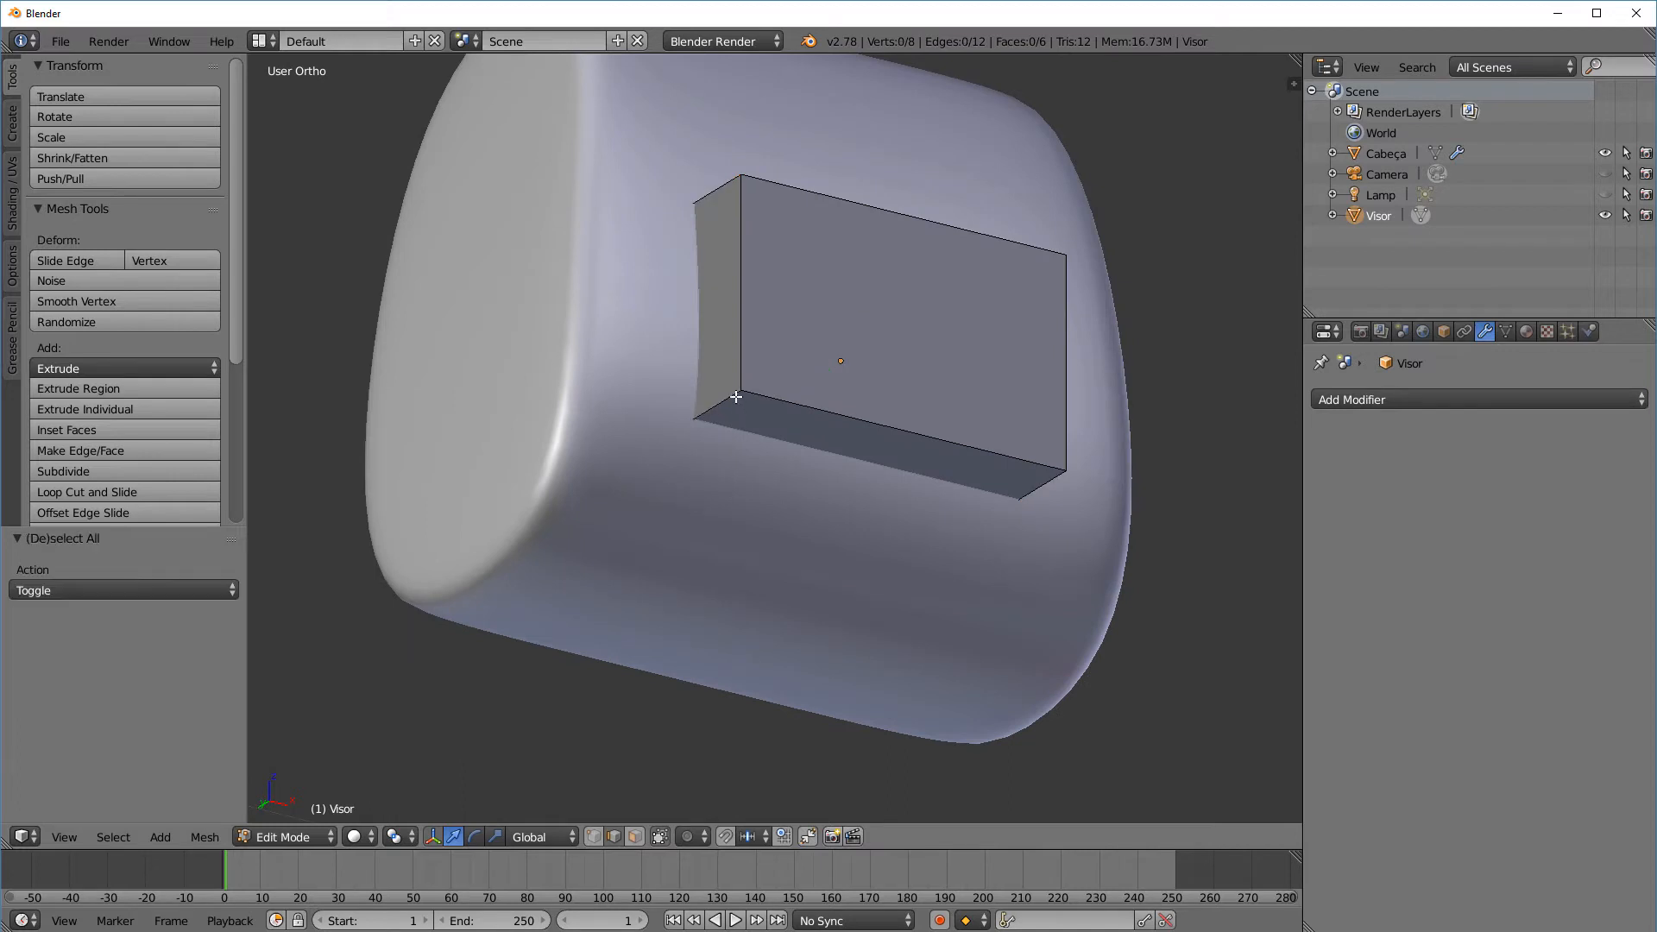
key("ctrl+z")
middle_click_drag(708, 208, 973, 599)
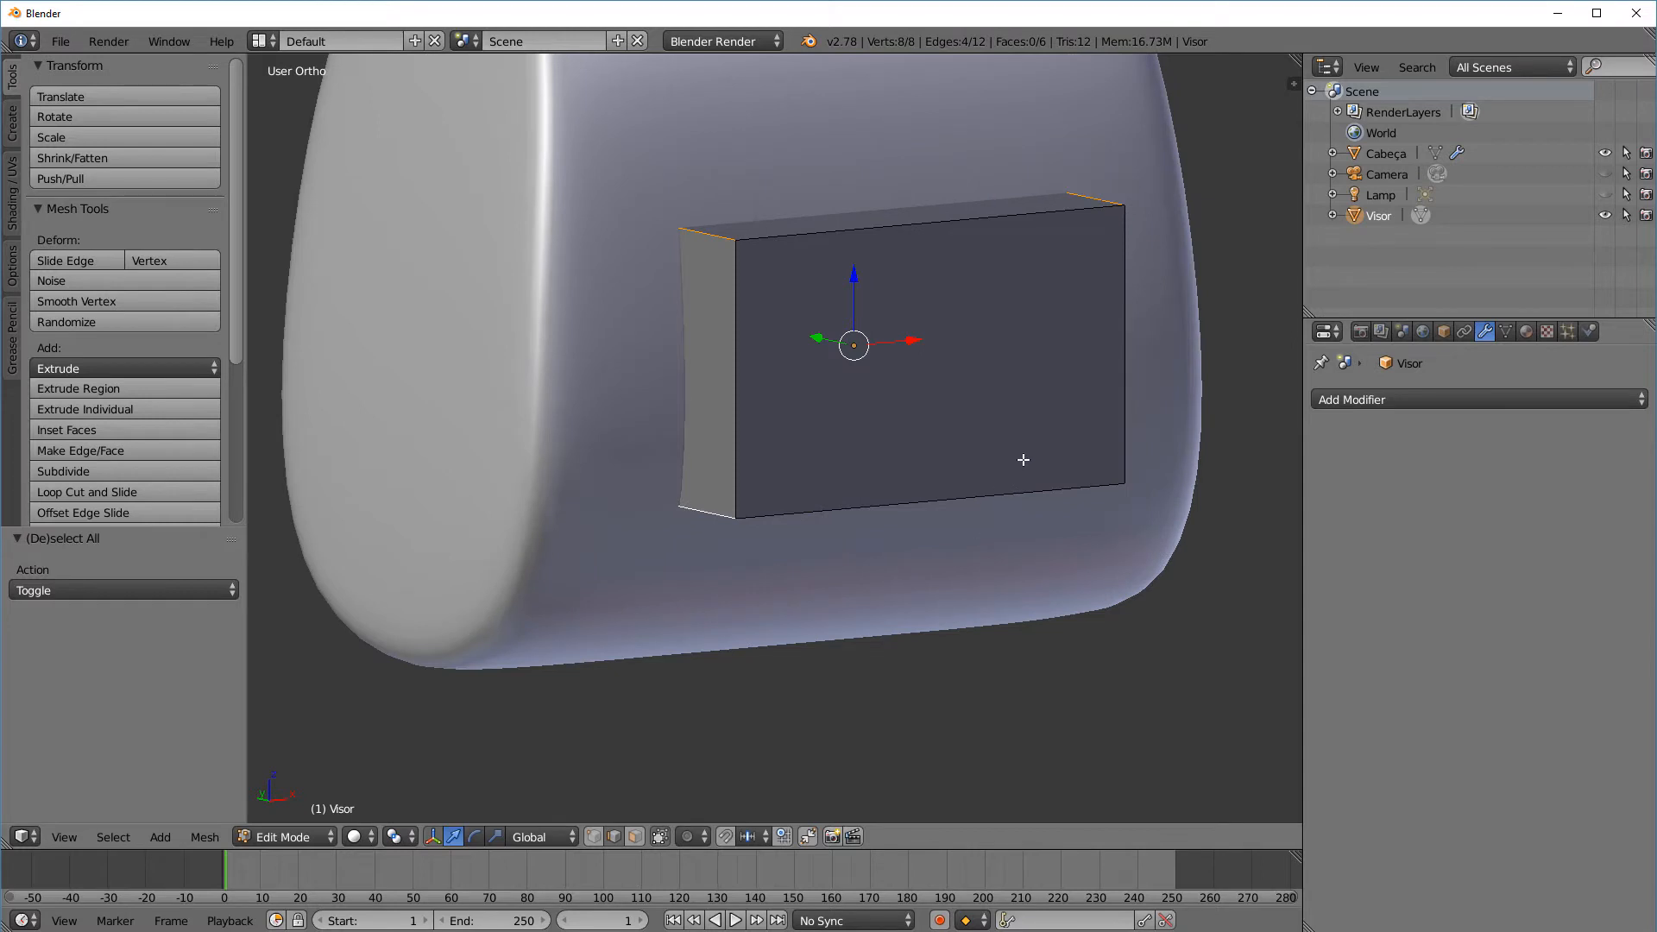
Try to bevel the visor's four selected corner edges by about 0.156 with one segment, and undo the bevel
key("ctrl+b")
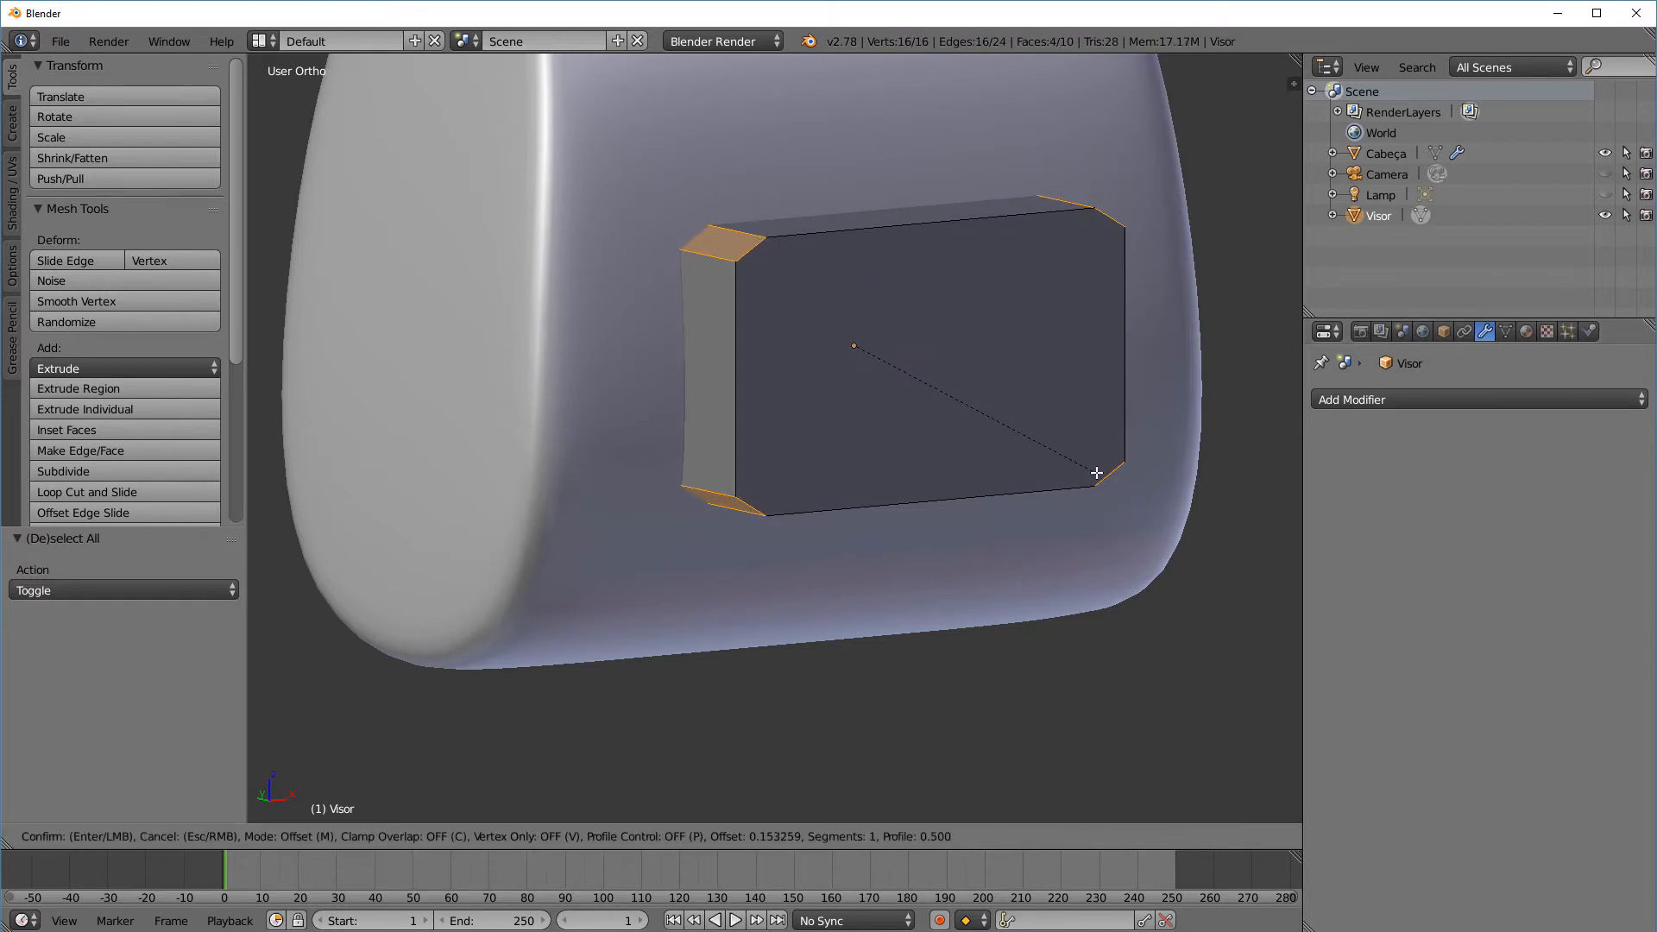
left_click(1096, 473)
key("KP_1")
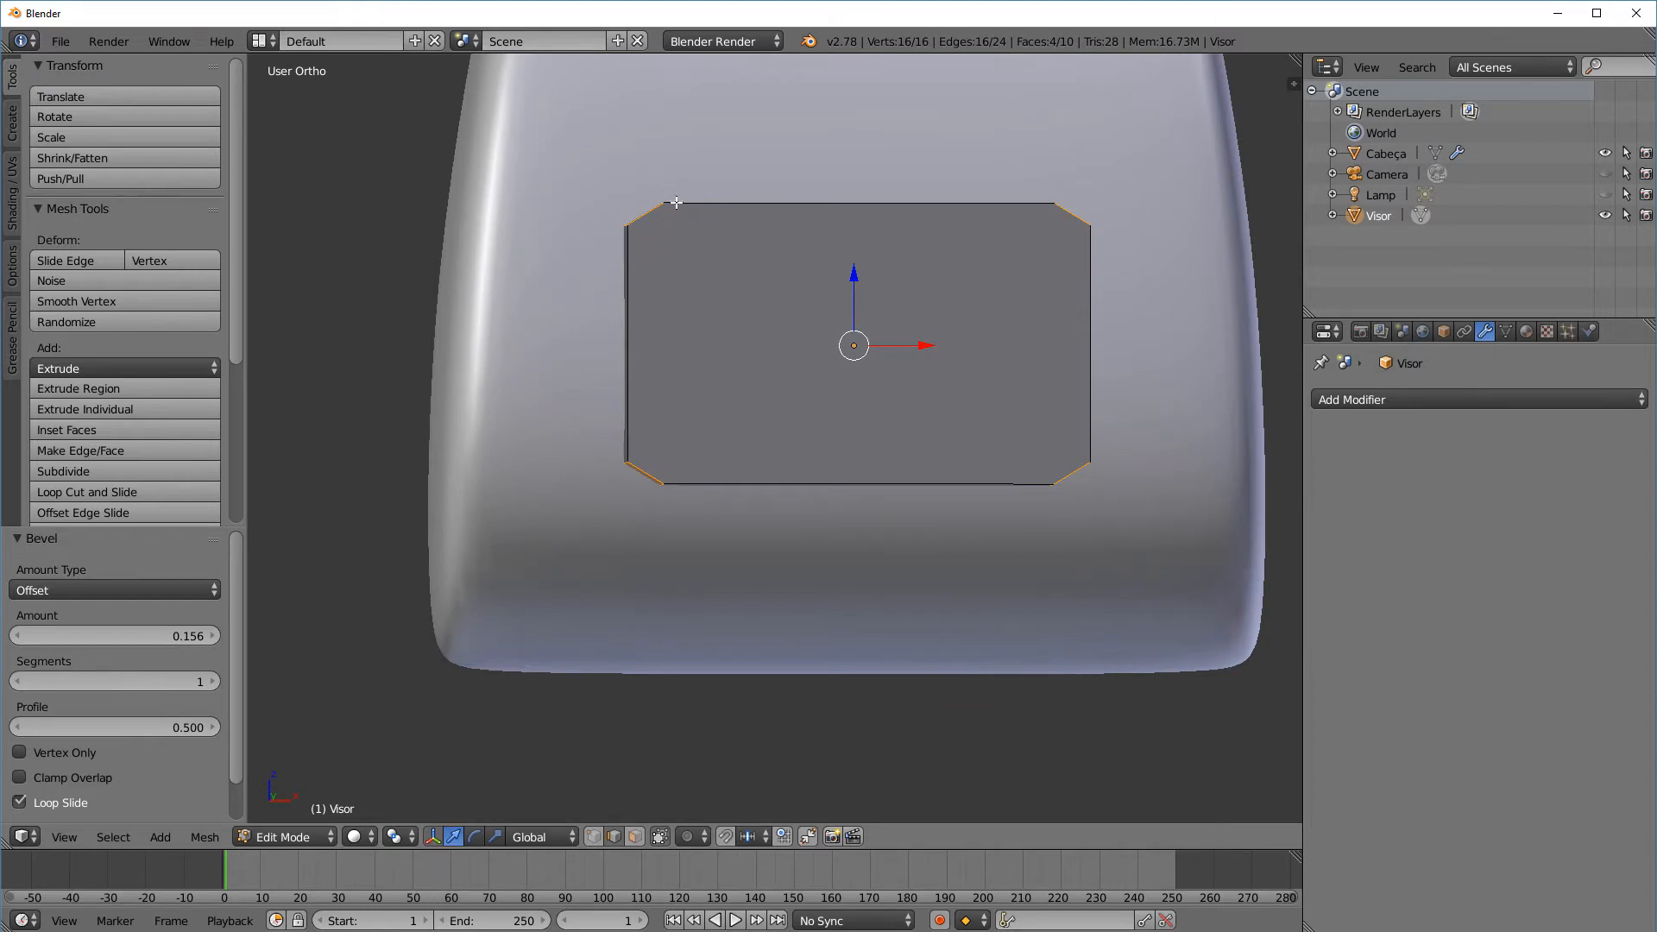
middle_click_drag(671, 218, 691, 181)
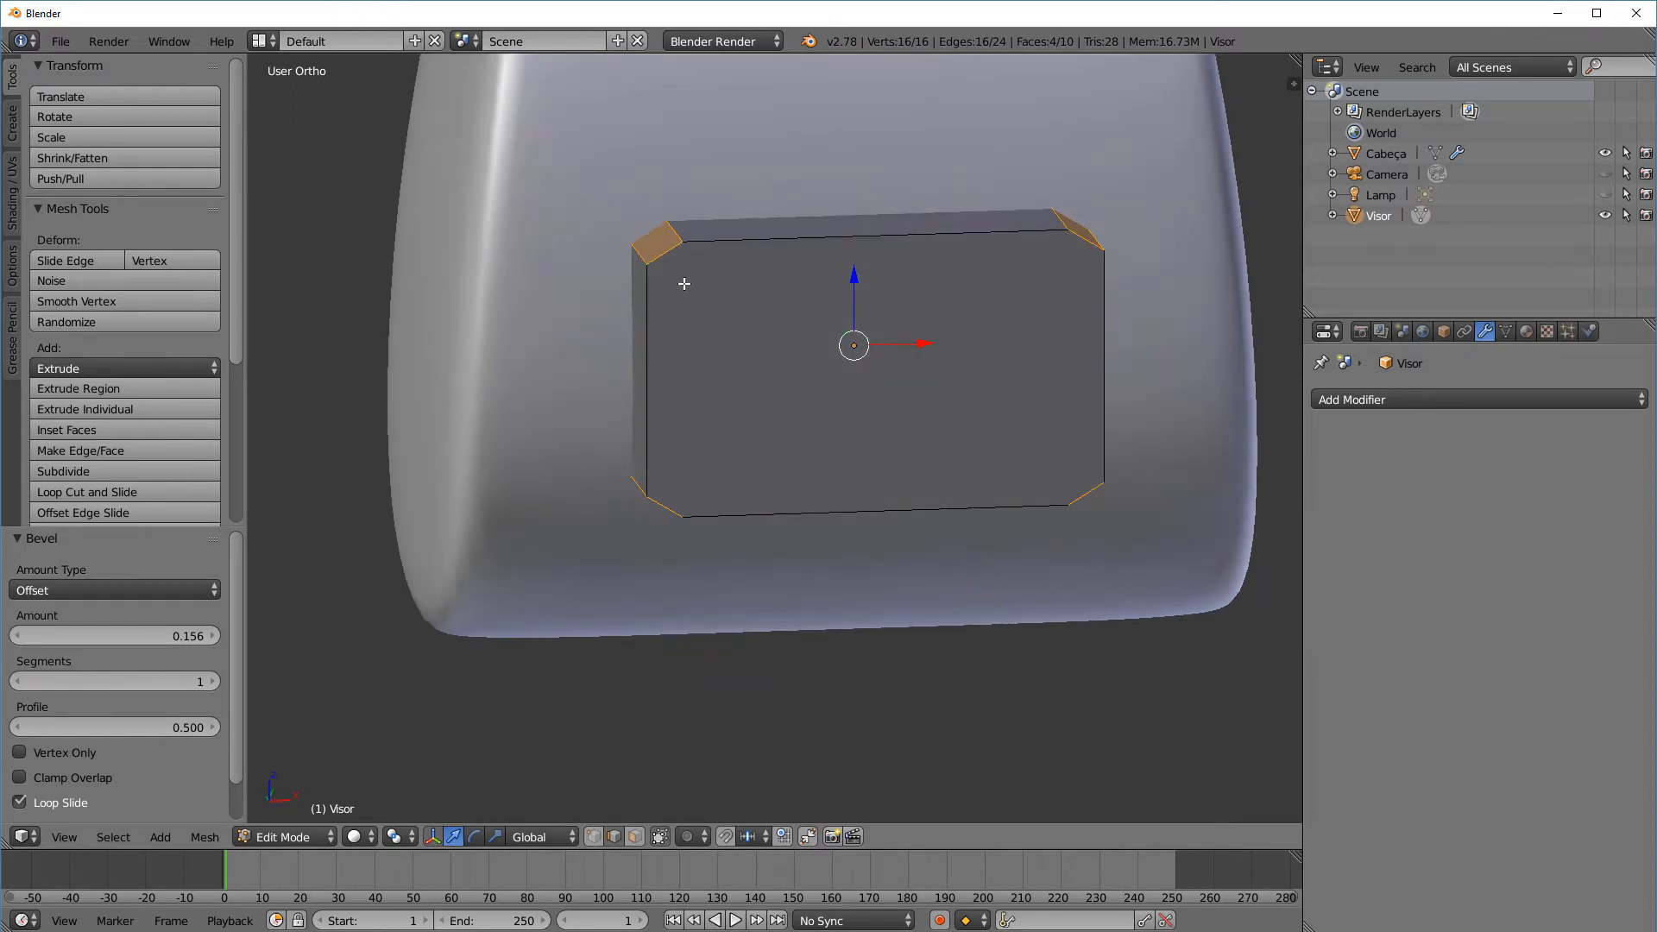
key("ctrl+z")
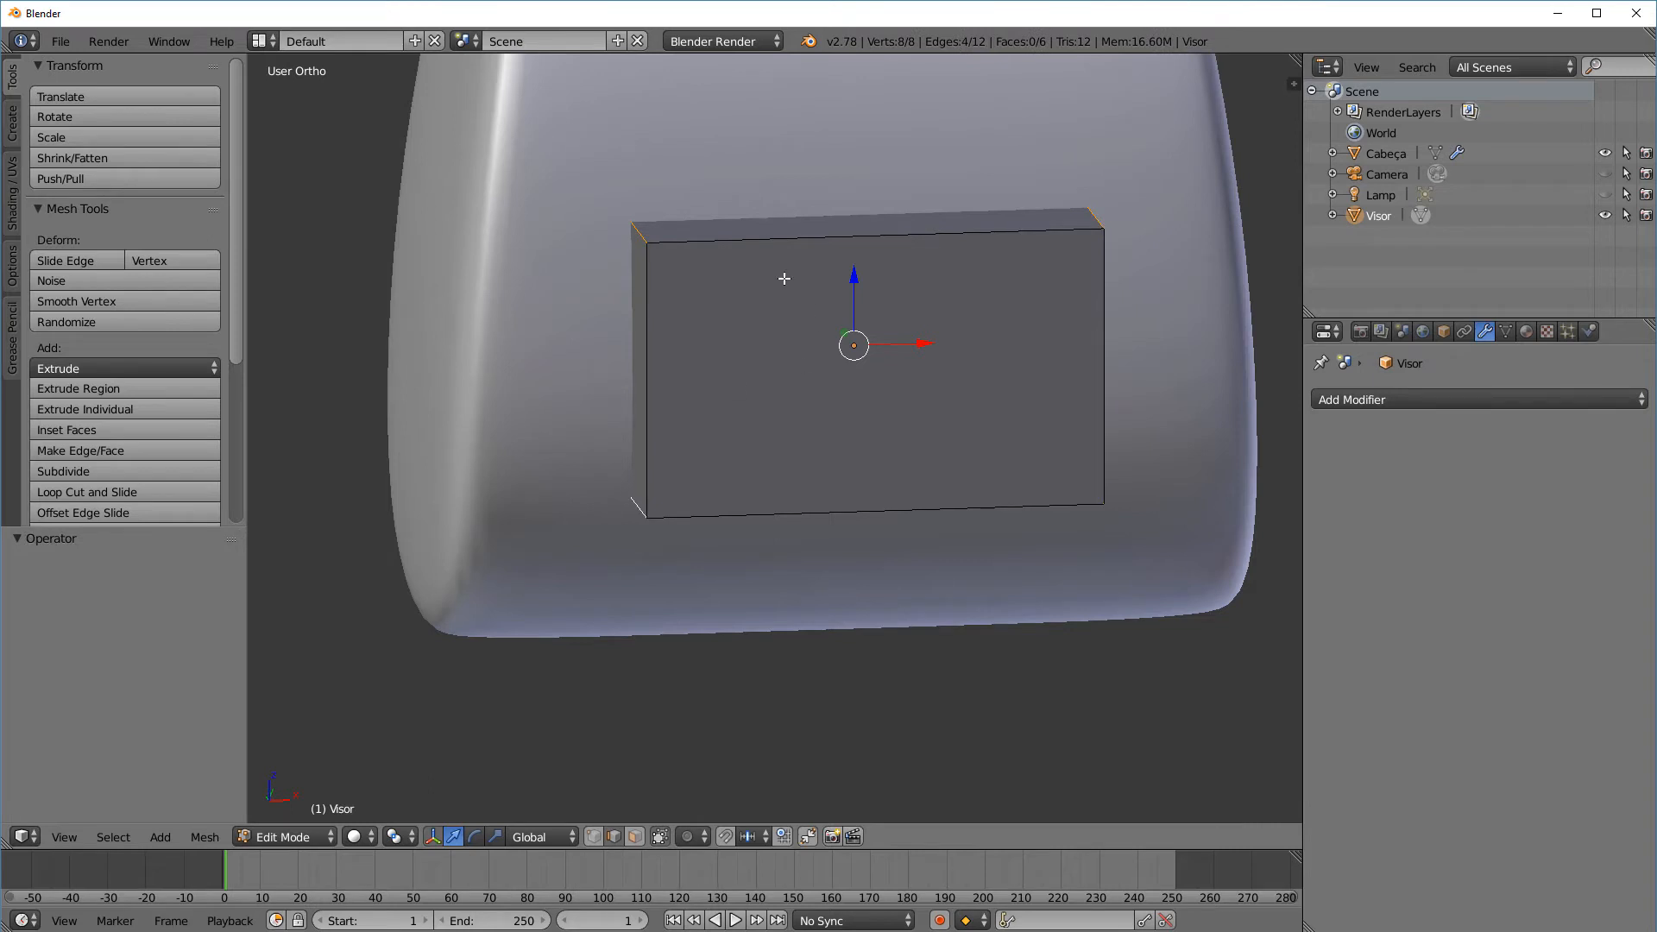
Return to Object Mode and apply the visor's scale
left_click(311, 835)
left_click(319, 815)
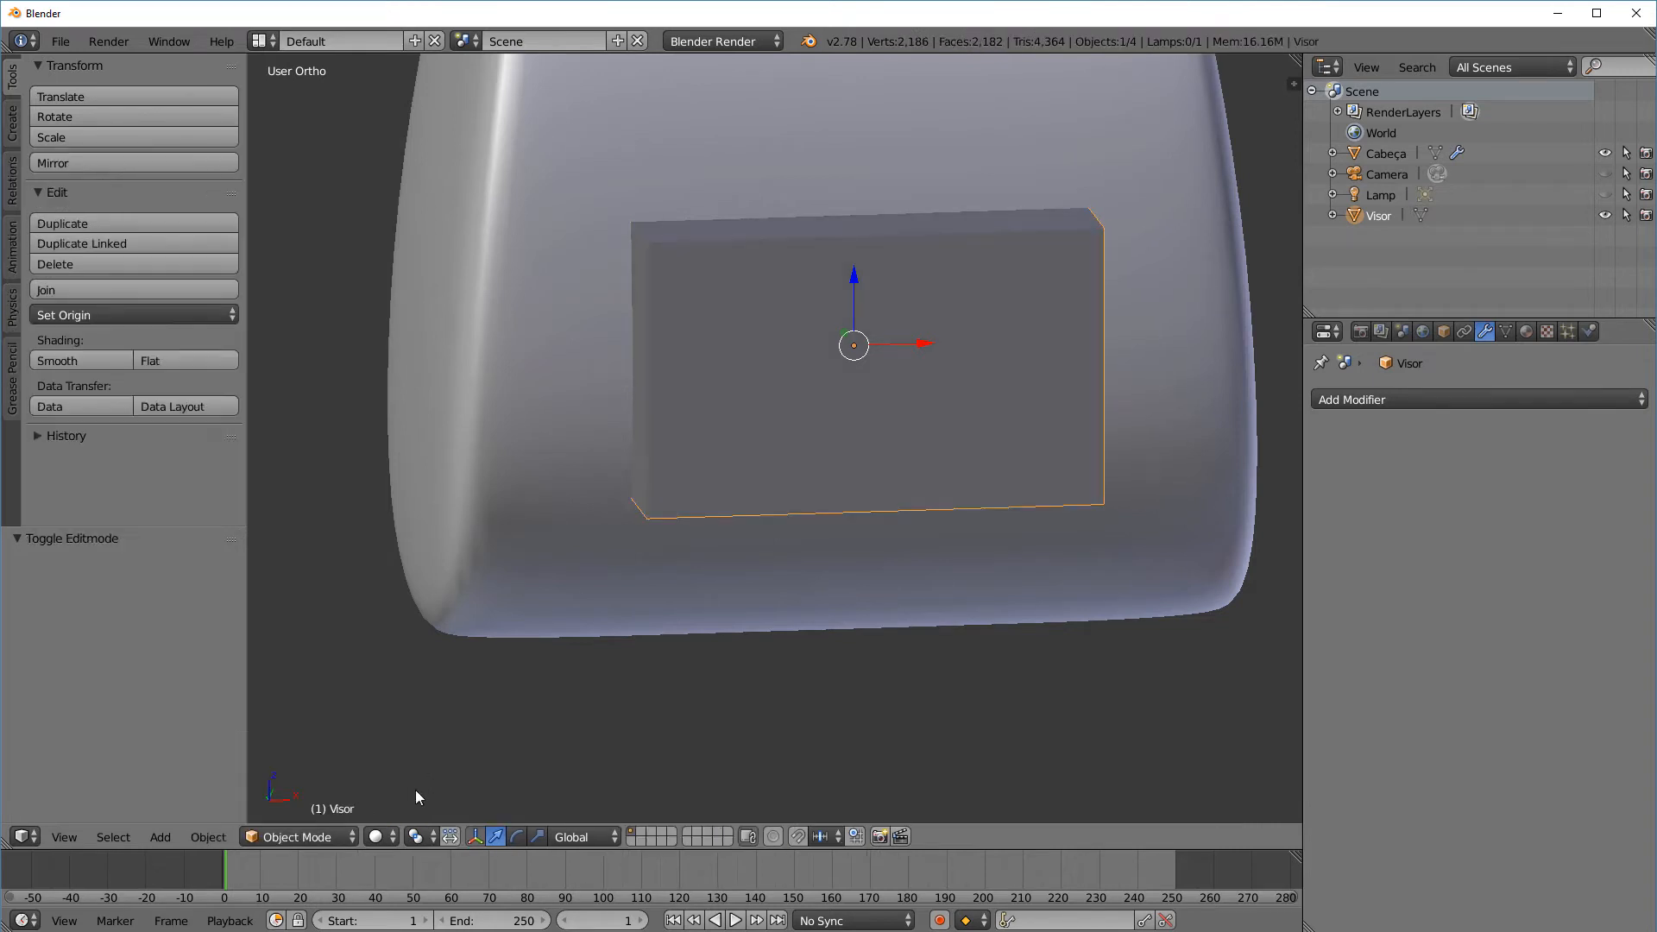
middle_click_drag(635, 653, 739, 566)
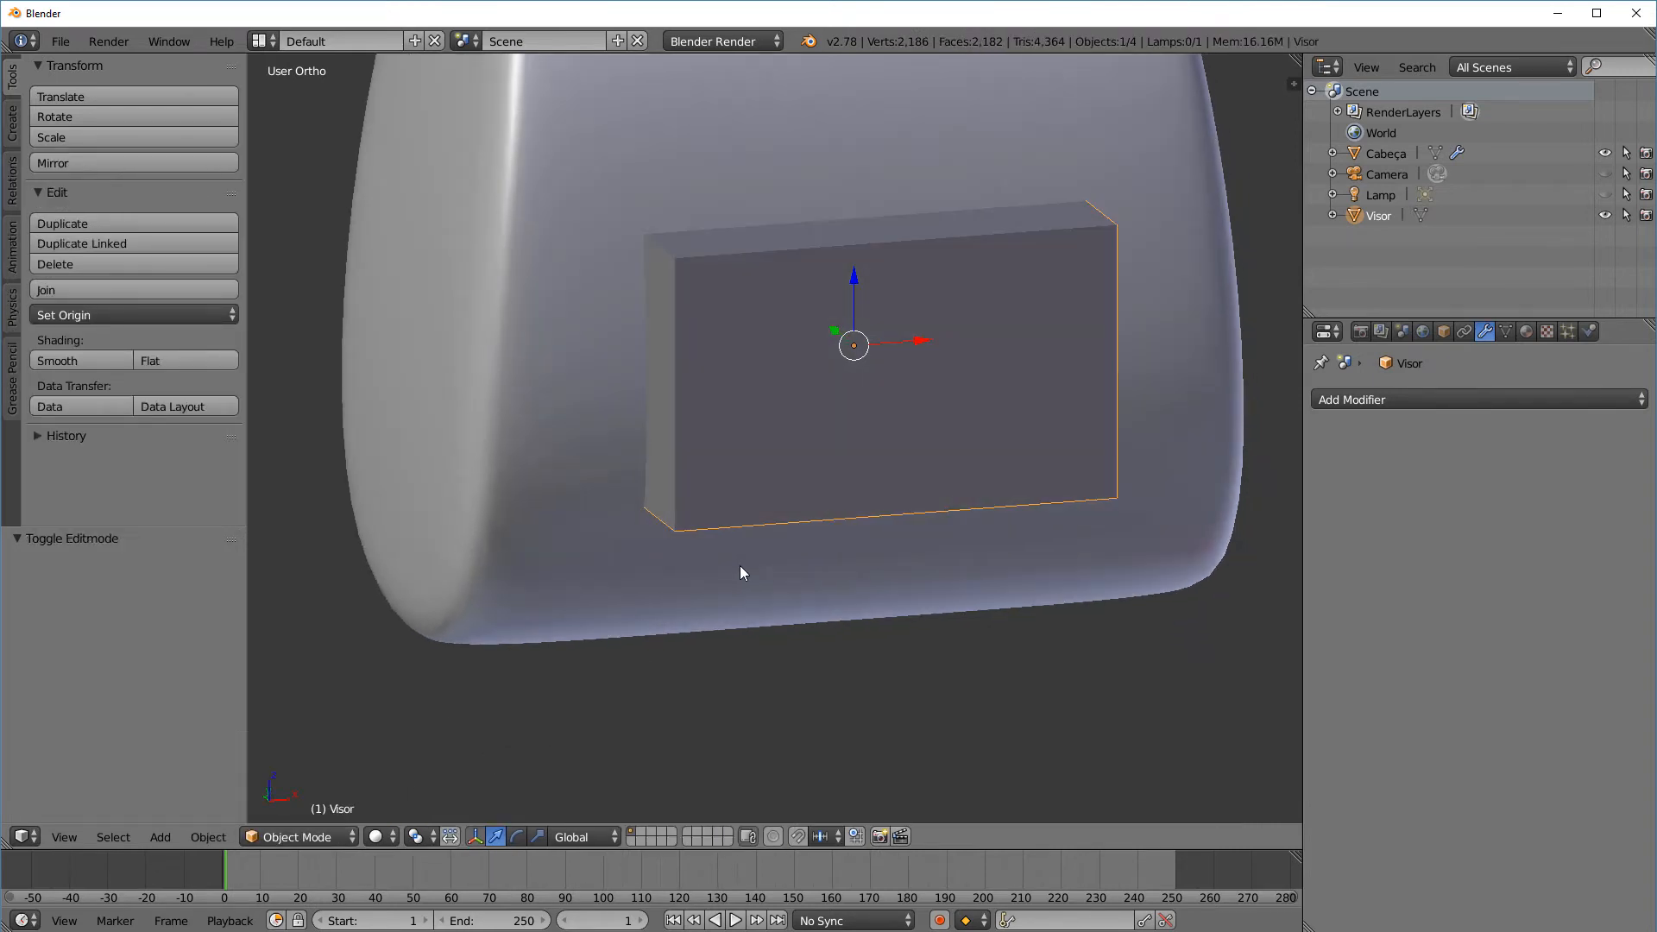
middle_click_drag(799, 490, 987, 527)
key("a")
right_click(888, 432)
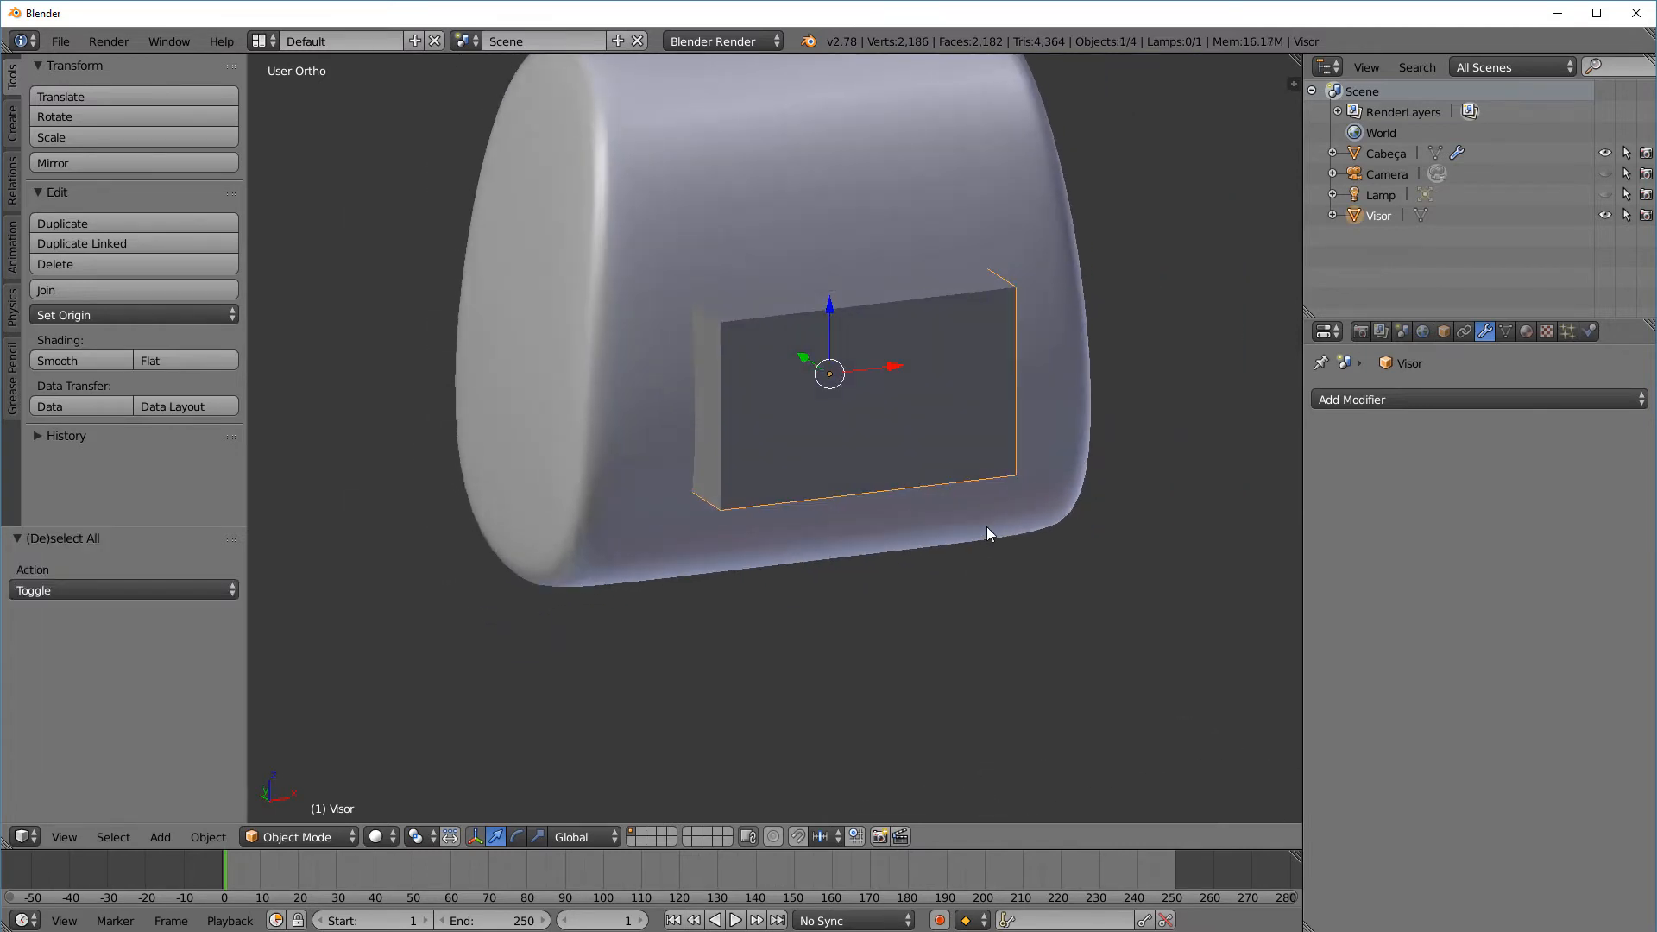
left_click(201, 839)
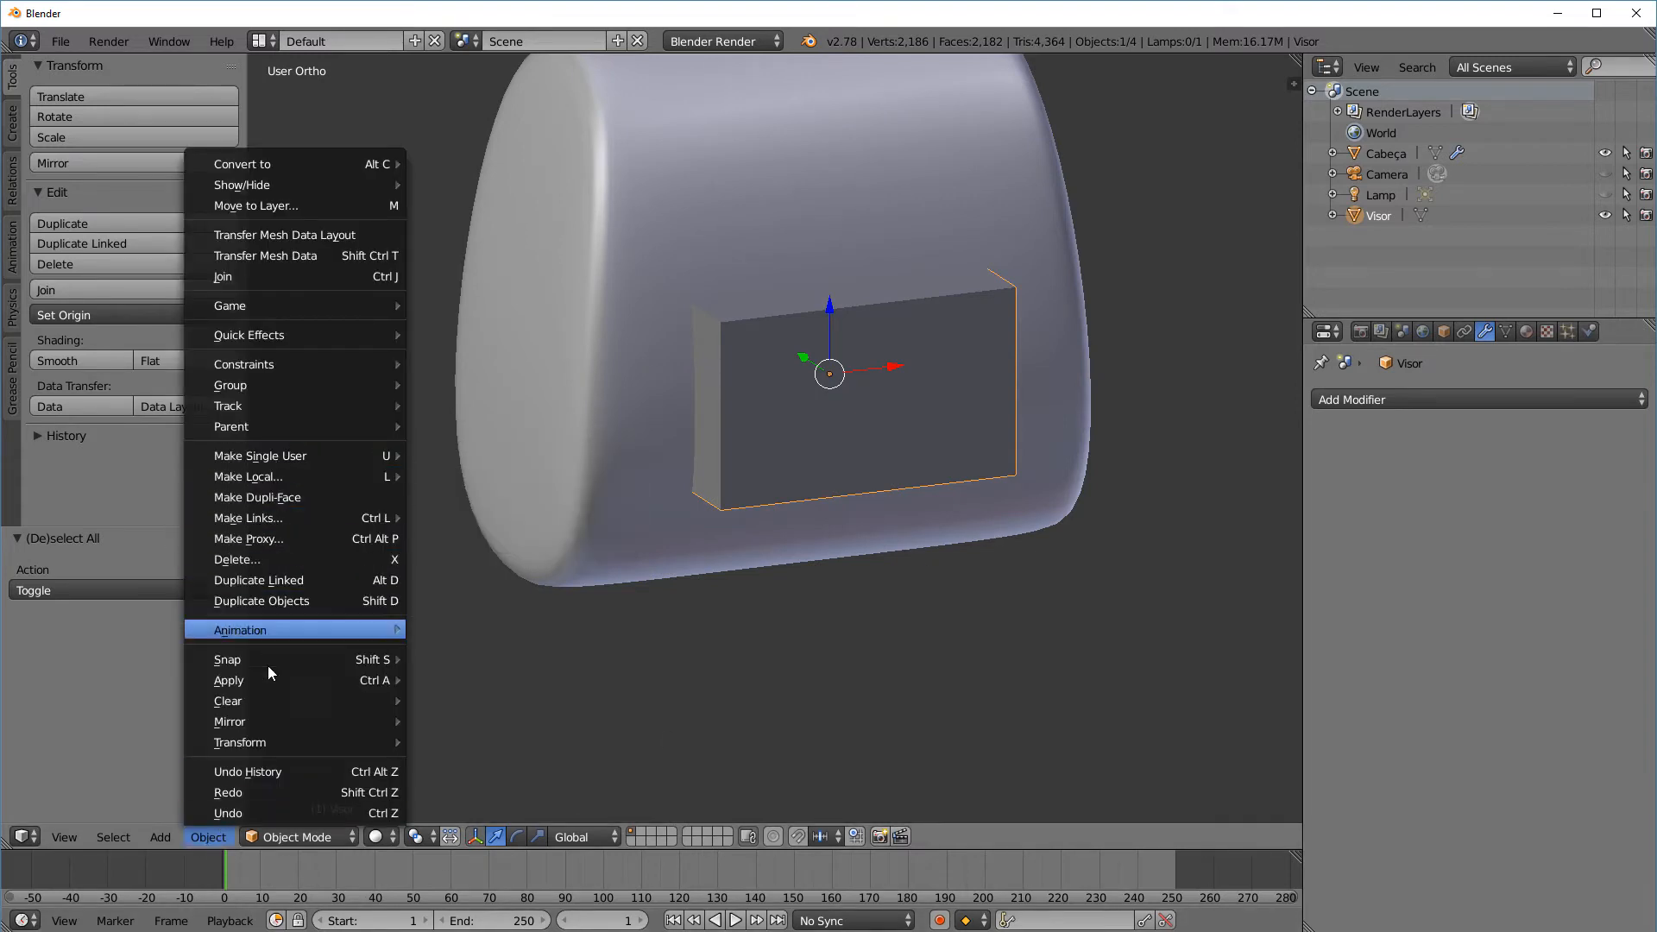
mouse_move(268, 679)
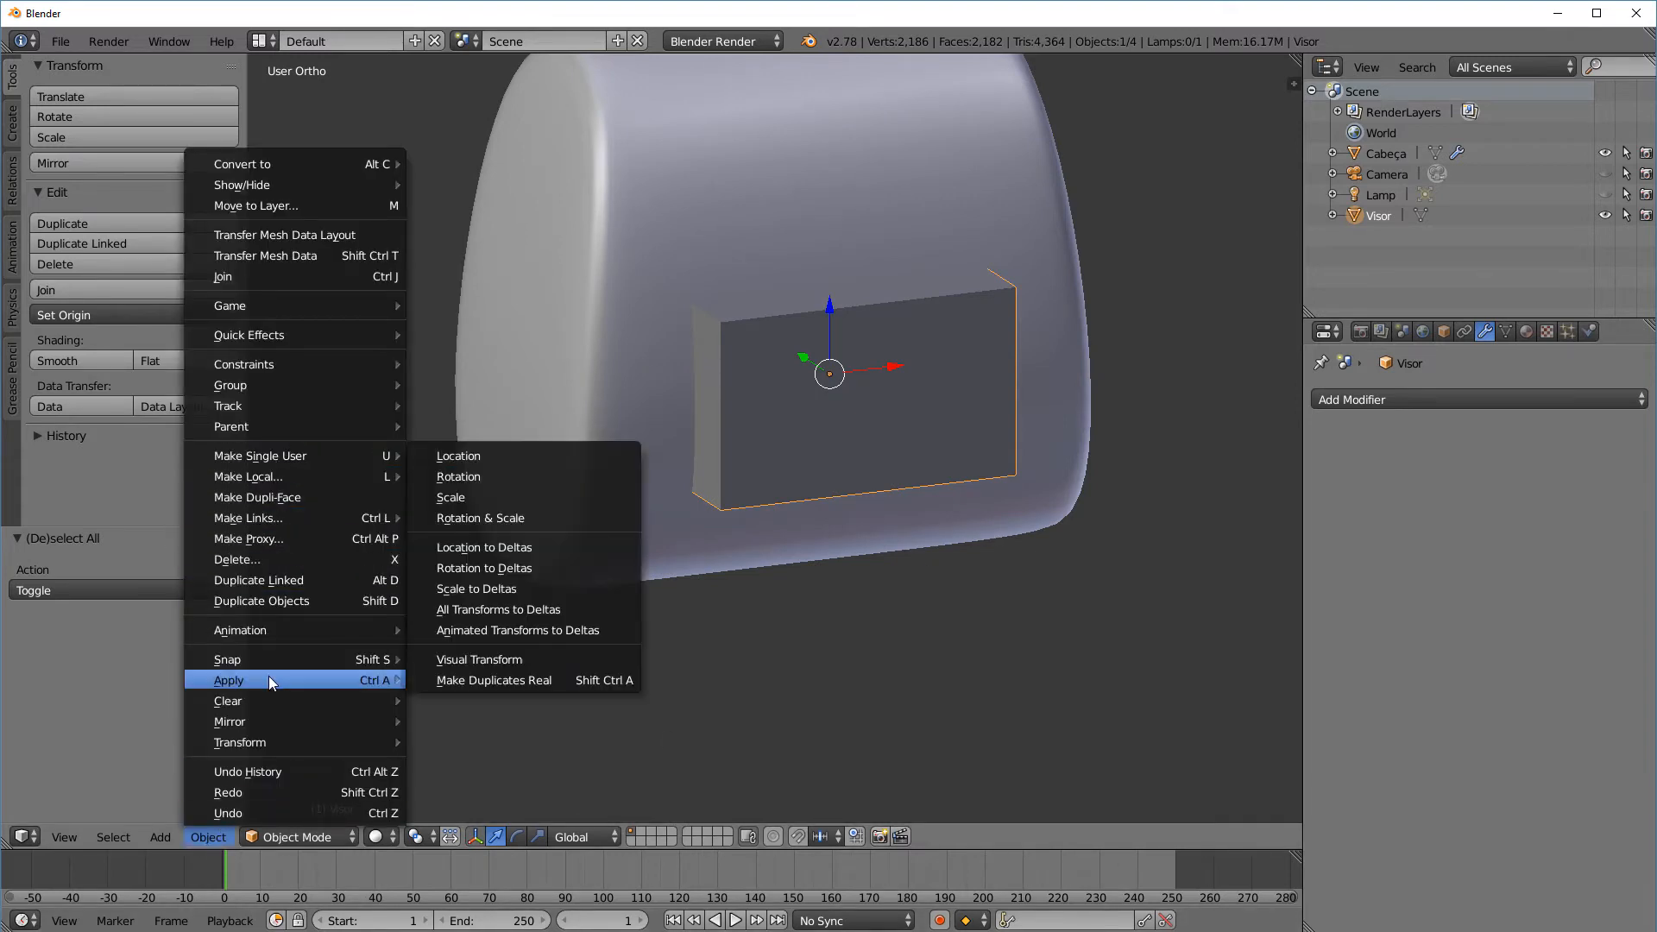
left_click(528, 500)
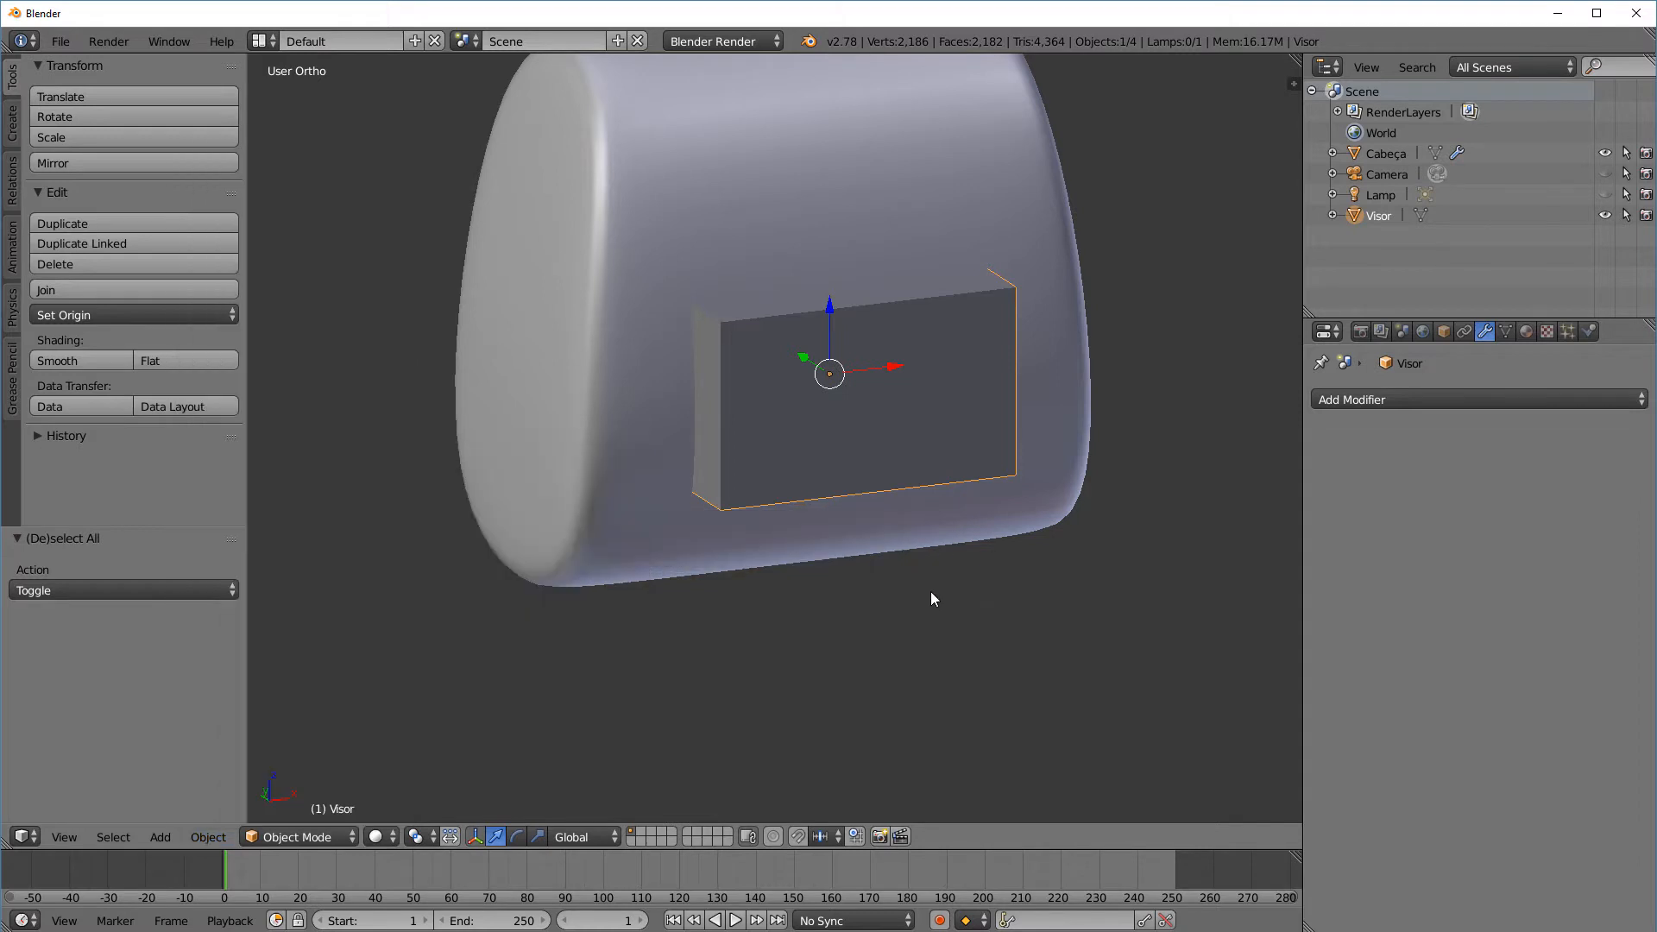
key("ctrl+a")
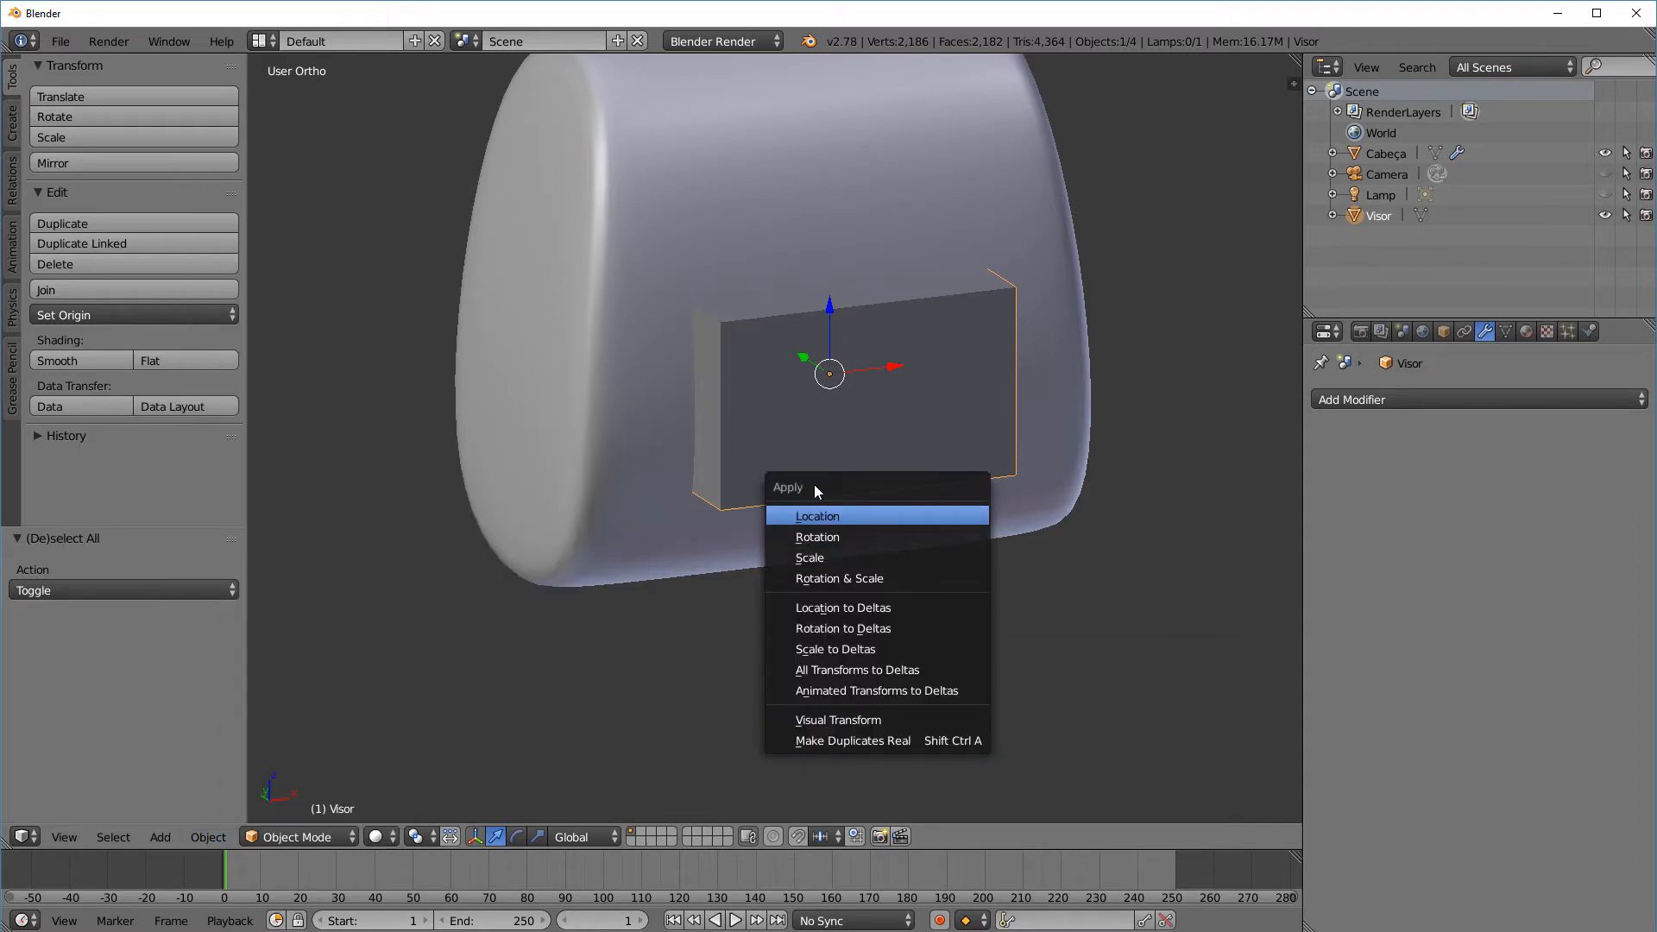
left_click(833, 560)
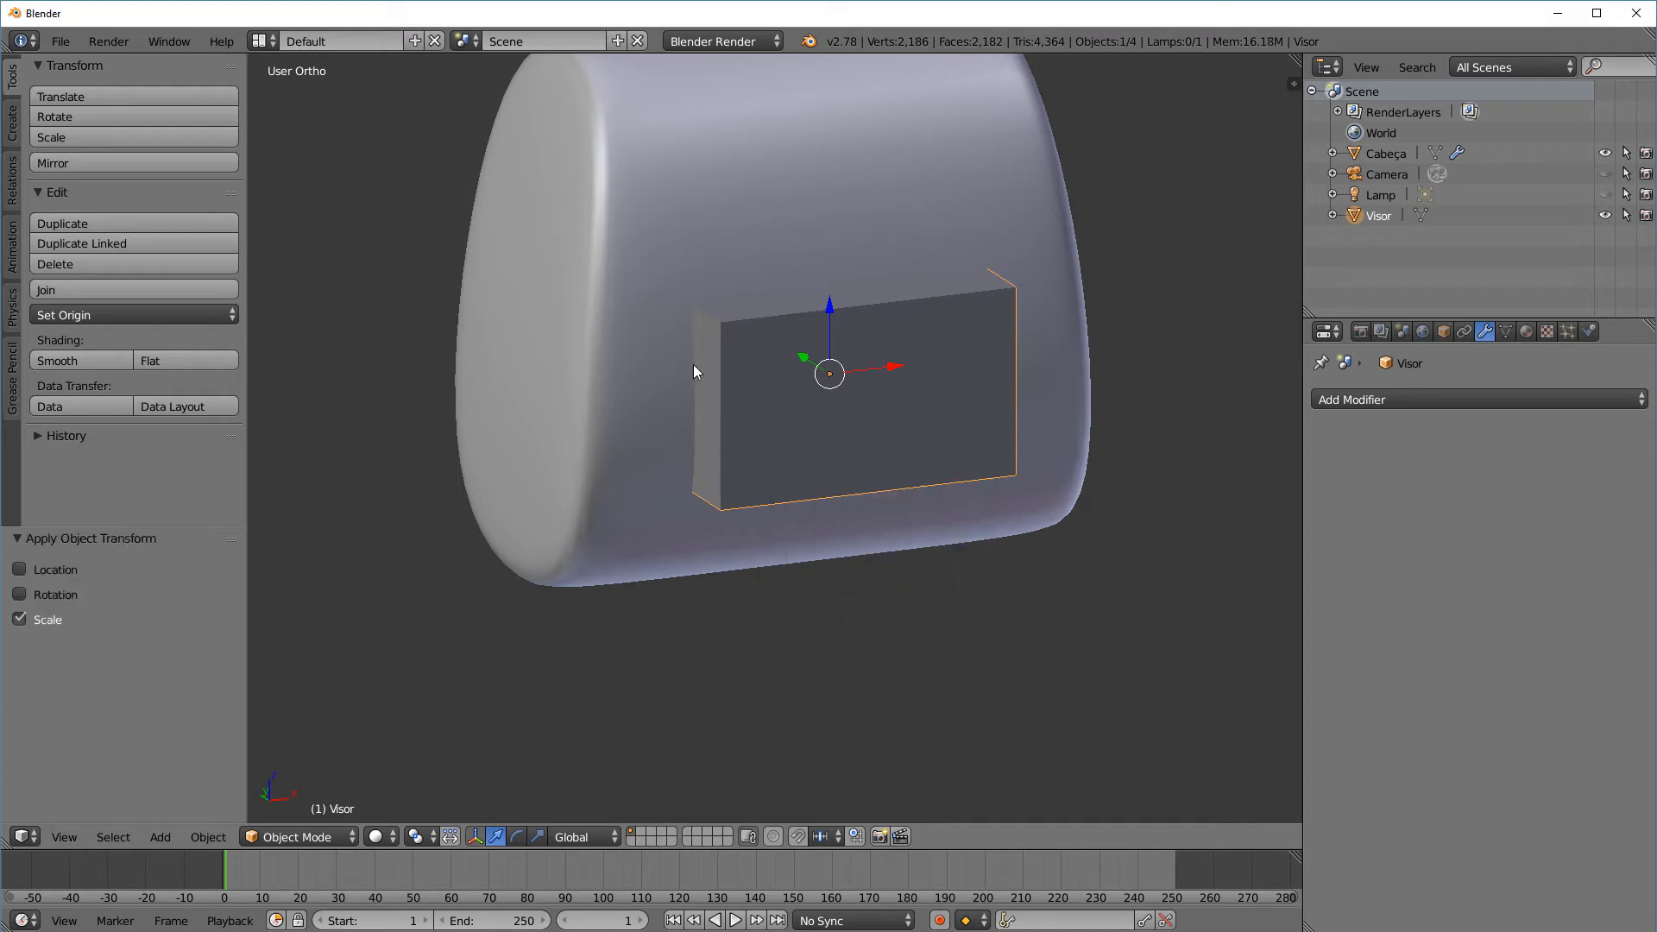
Bevel the visor's four selected corner edges in Edit Mode with an offset of about 0.107 and 3 segments
left_click(334, 836)
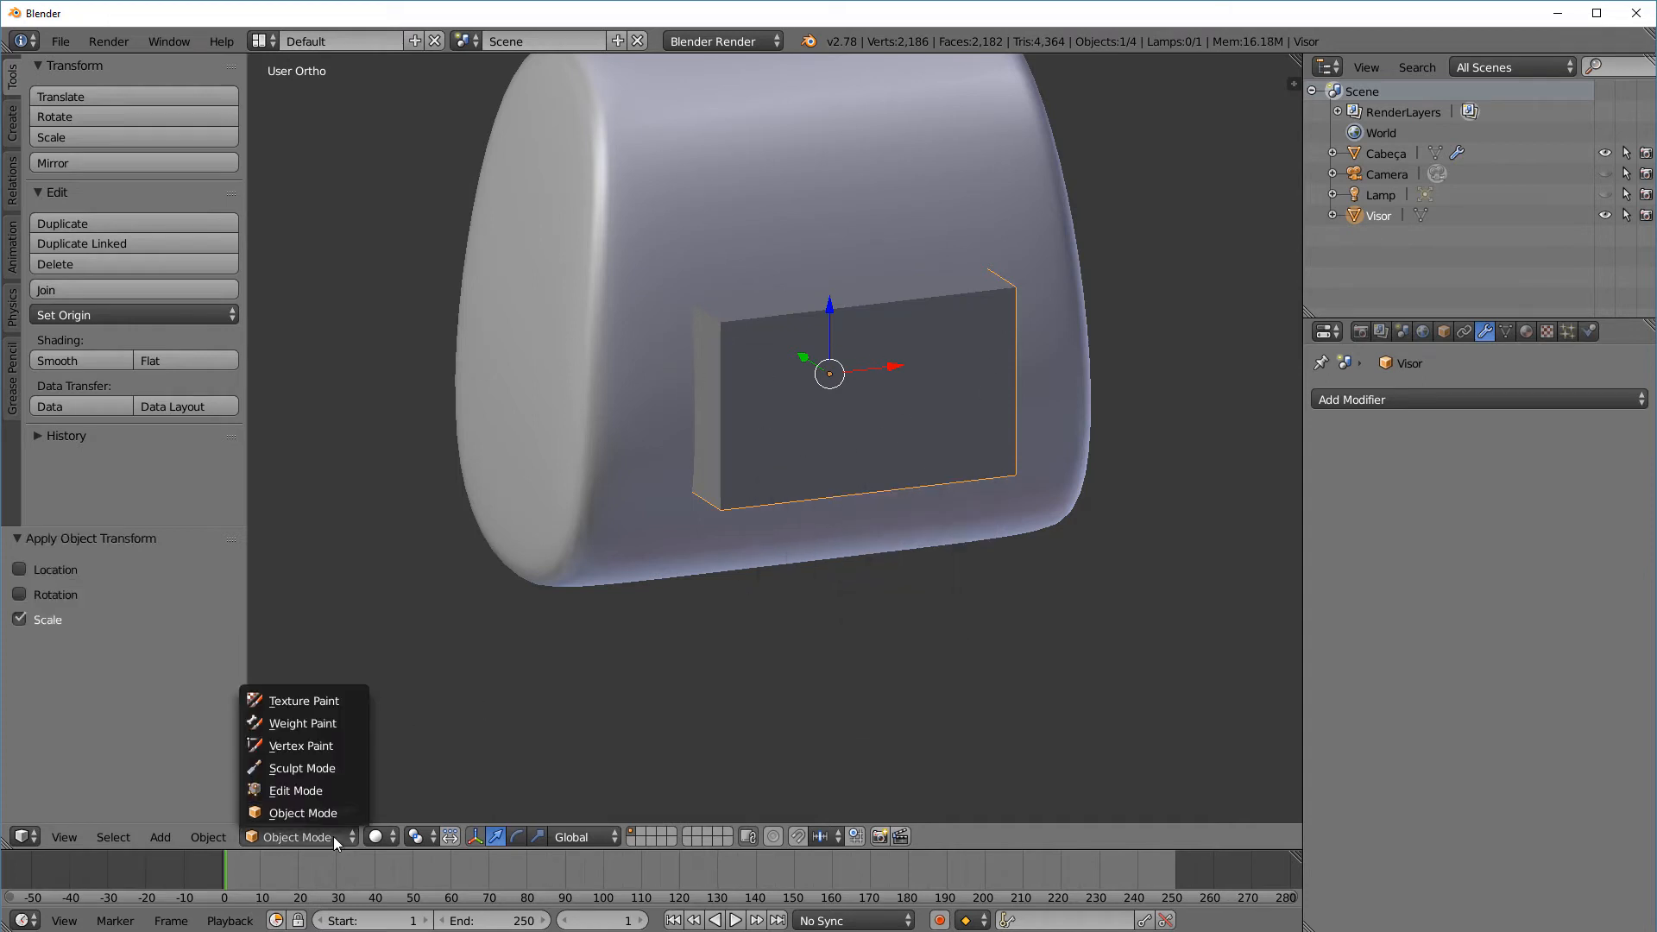
left_click(329, 790)
middle_click_drag(840, 488, 851, 458)
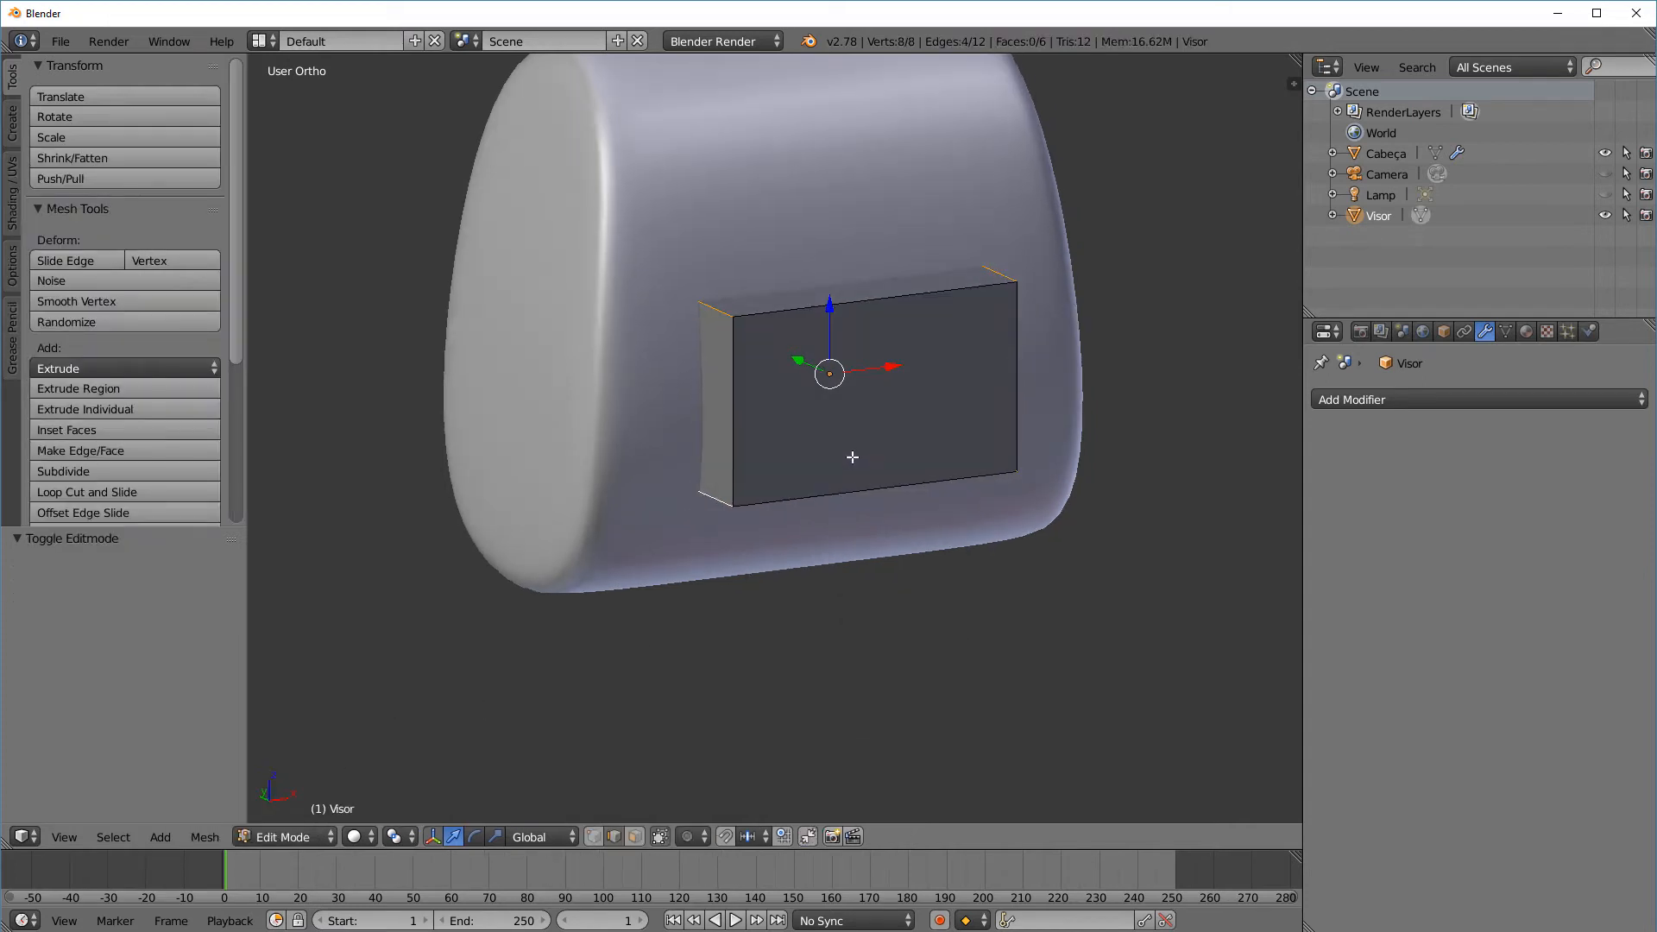
scroll(794, 423, "up", 1)
key("ctrl+b")
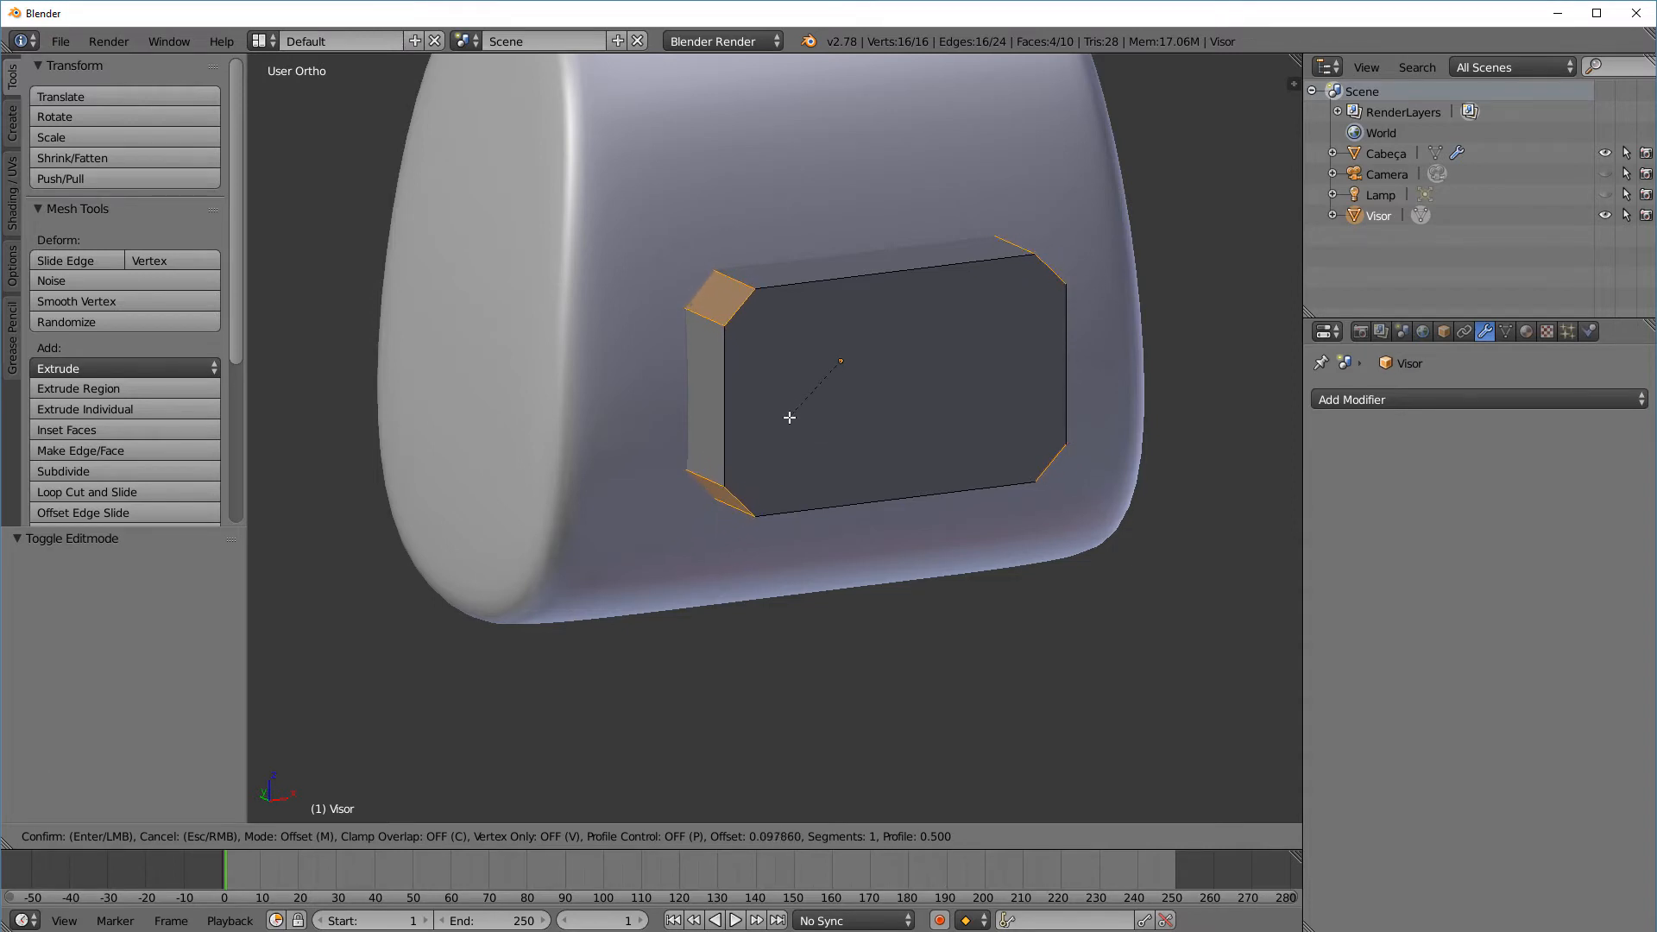
left_click(789, 418)
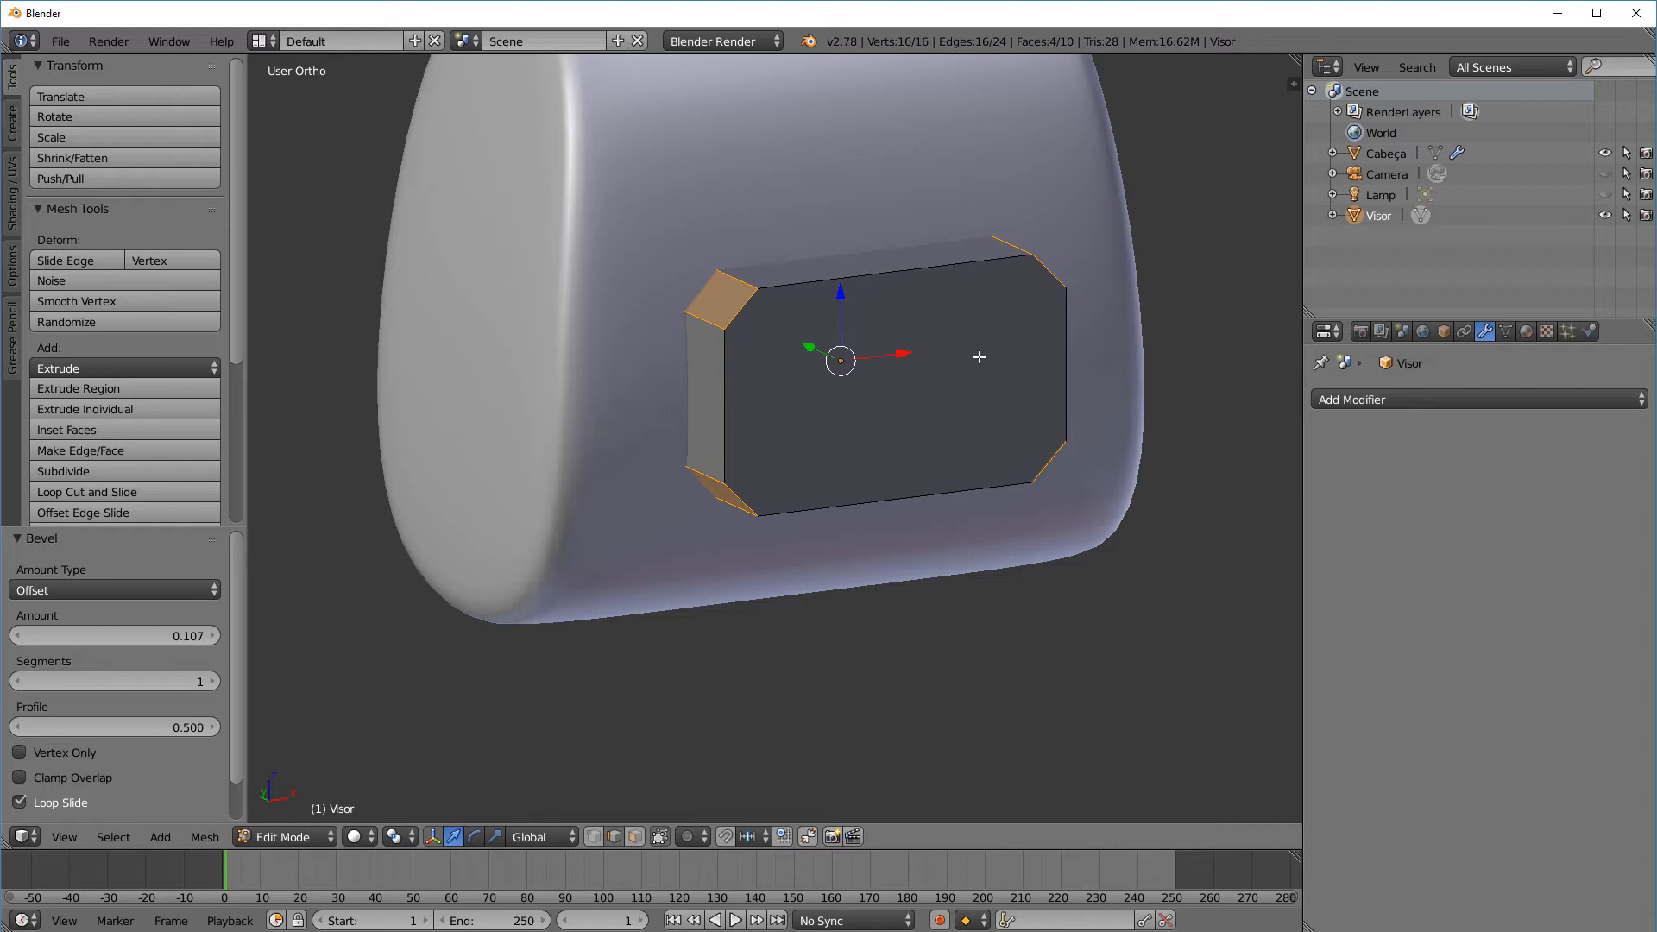
key("F6")
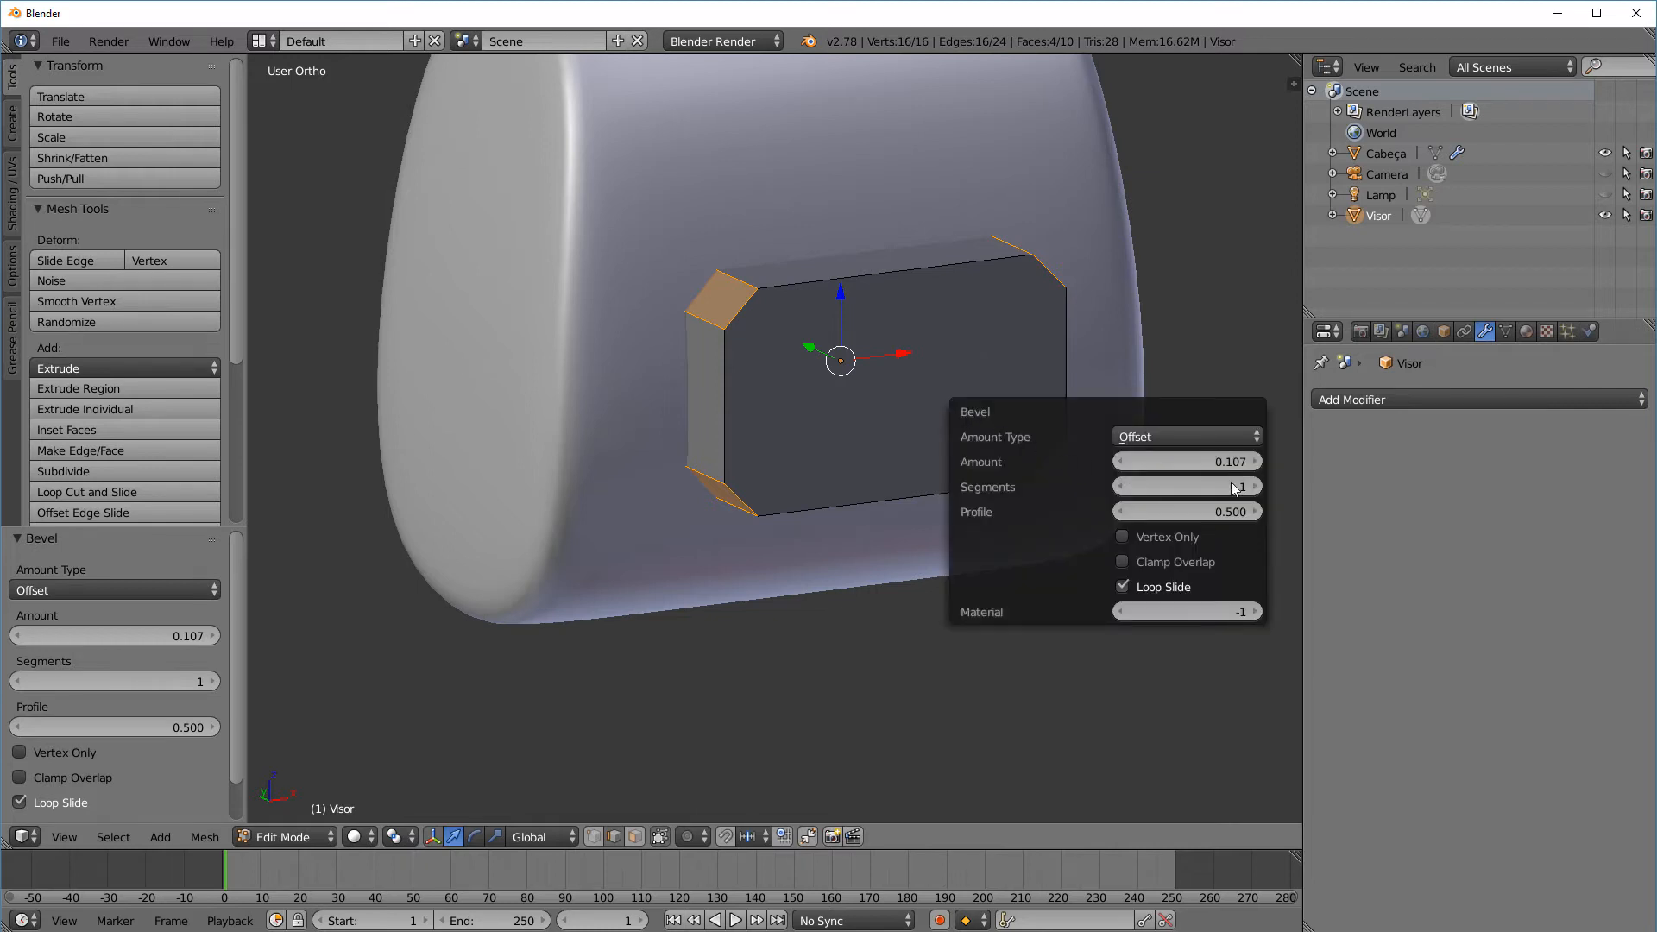
left_click(1256, 487)
left_click(1257, 487)
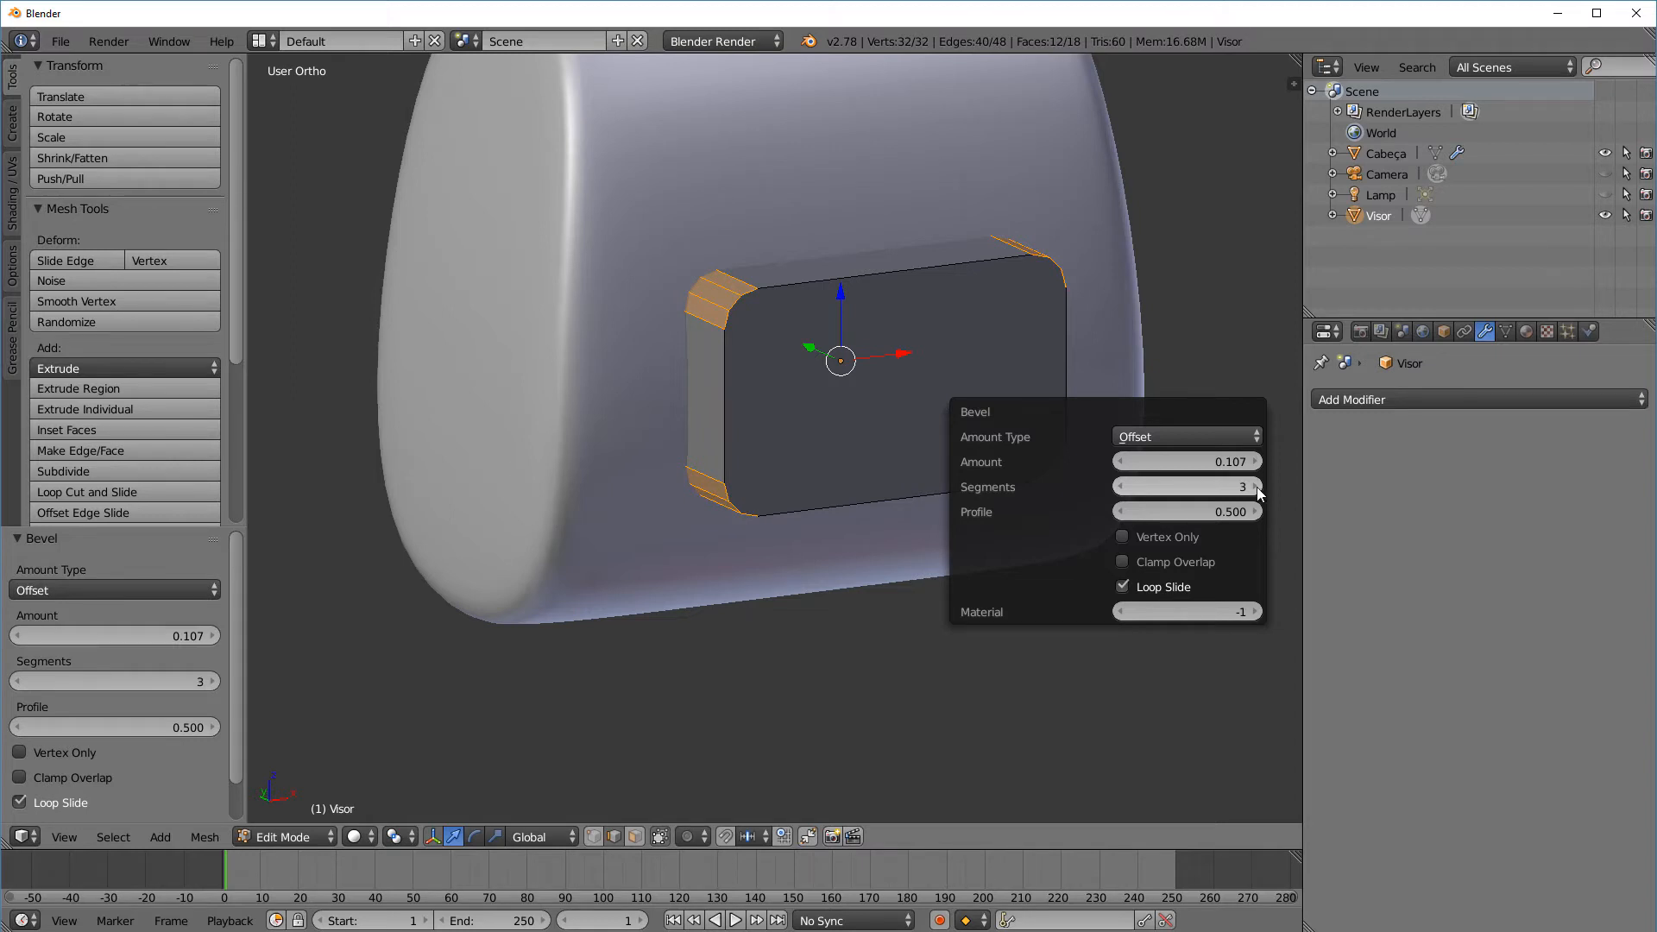
Switch to face selection and inset the visor's front face by about 0.071
middle_click_drag(947, 646, 871, 662)
left_click(637, 840)
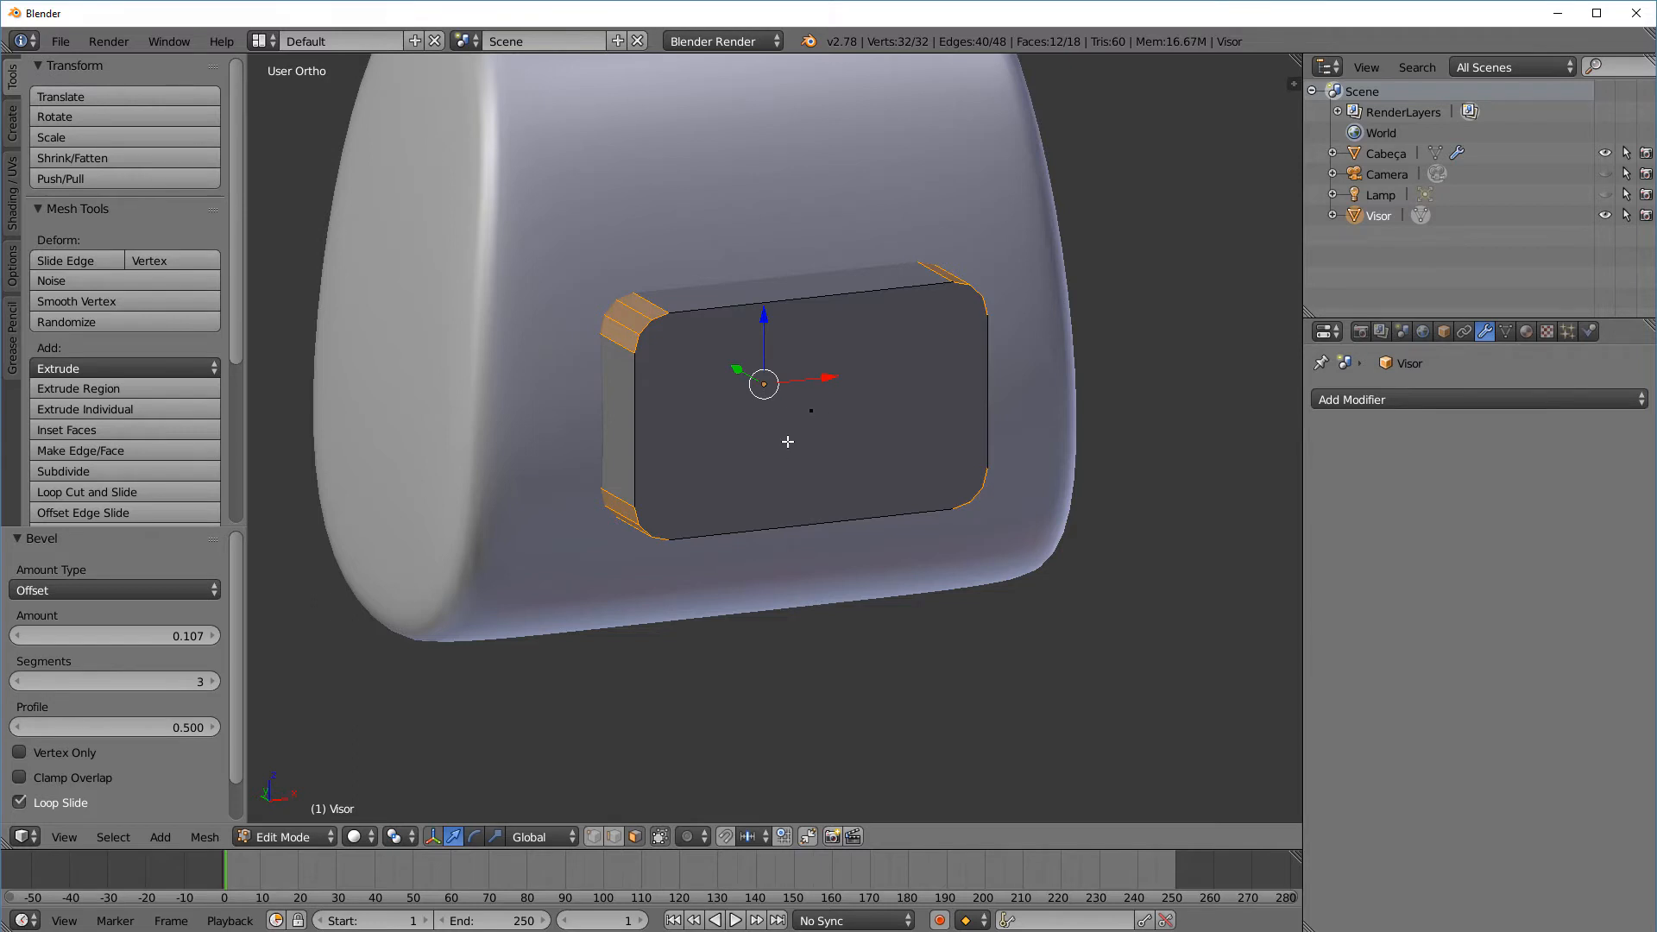
right_click(788, 441)
middle_click_drag(930, 535, 940, 537)
scroll(940, 537, "up", 1)
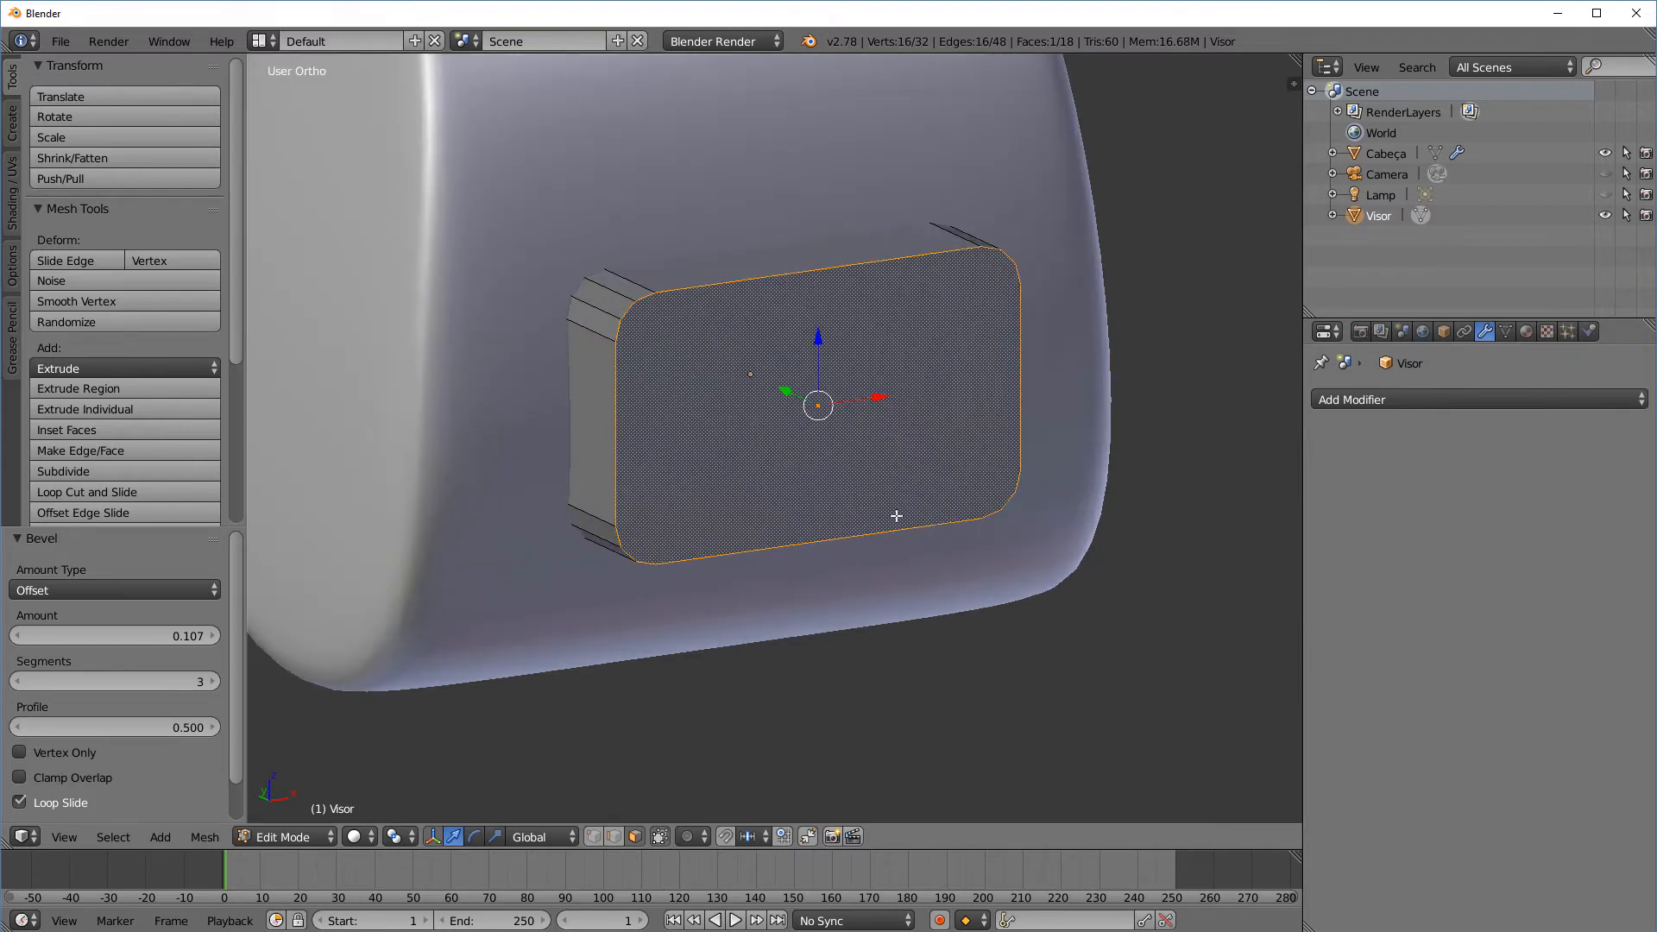
key("i")
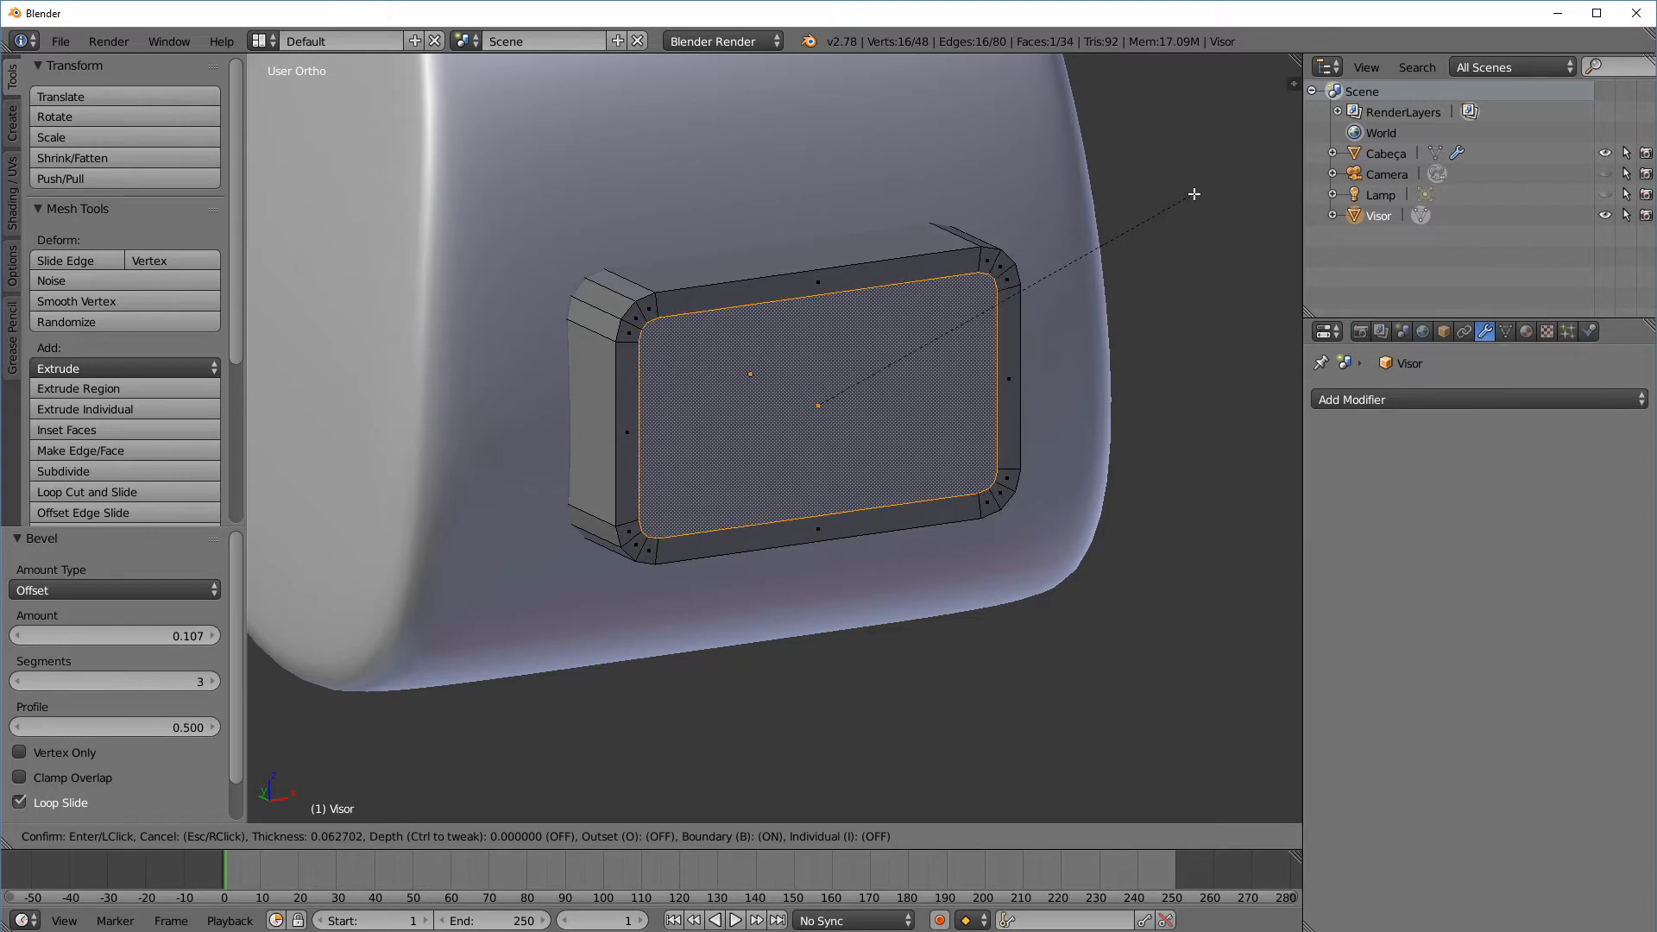
left_click(1139, 266)
Extrude the visor's inset front face inward by about 0.084 to form a recess
middle_click_drag(1139, 266, 1064, 393)
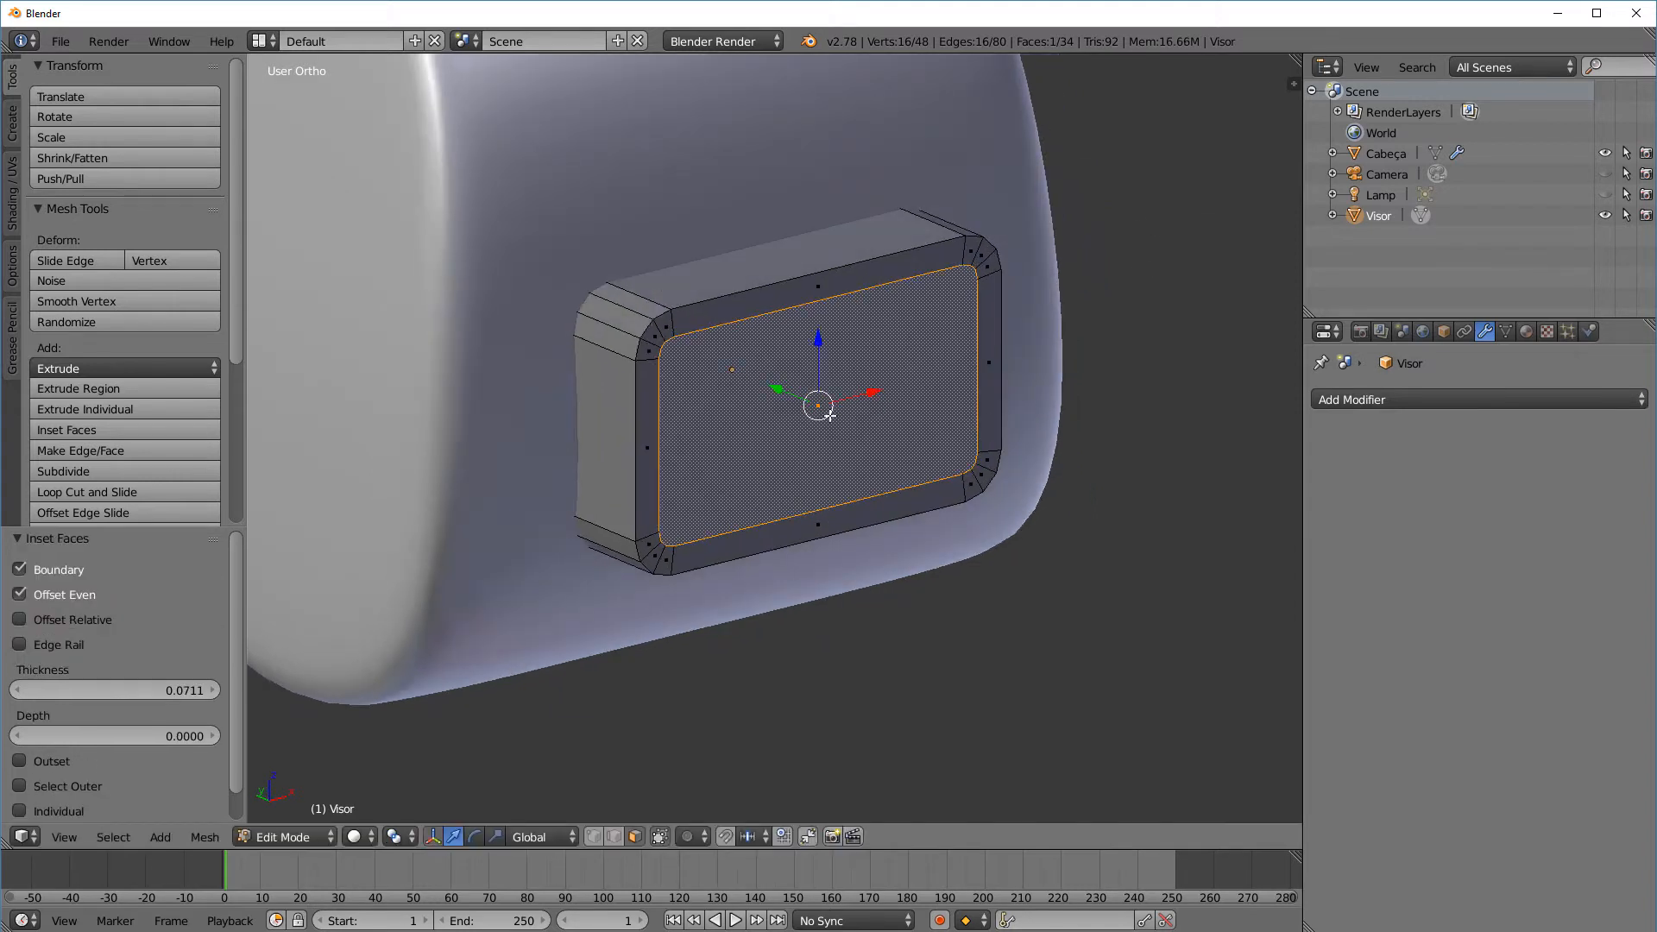
key("e")
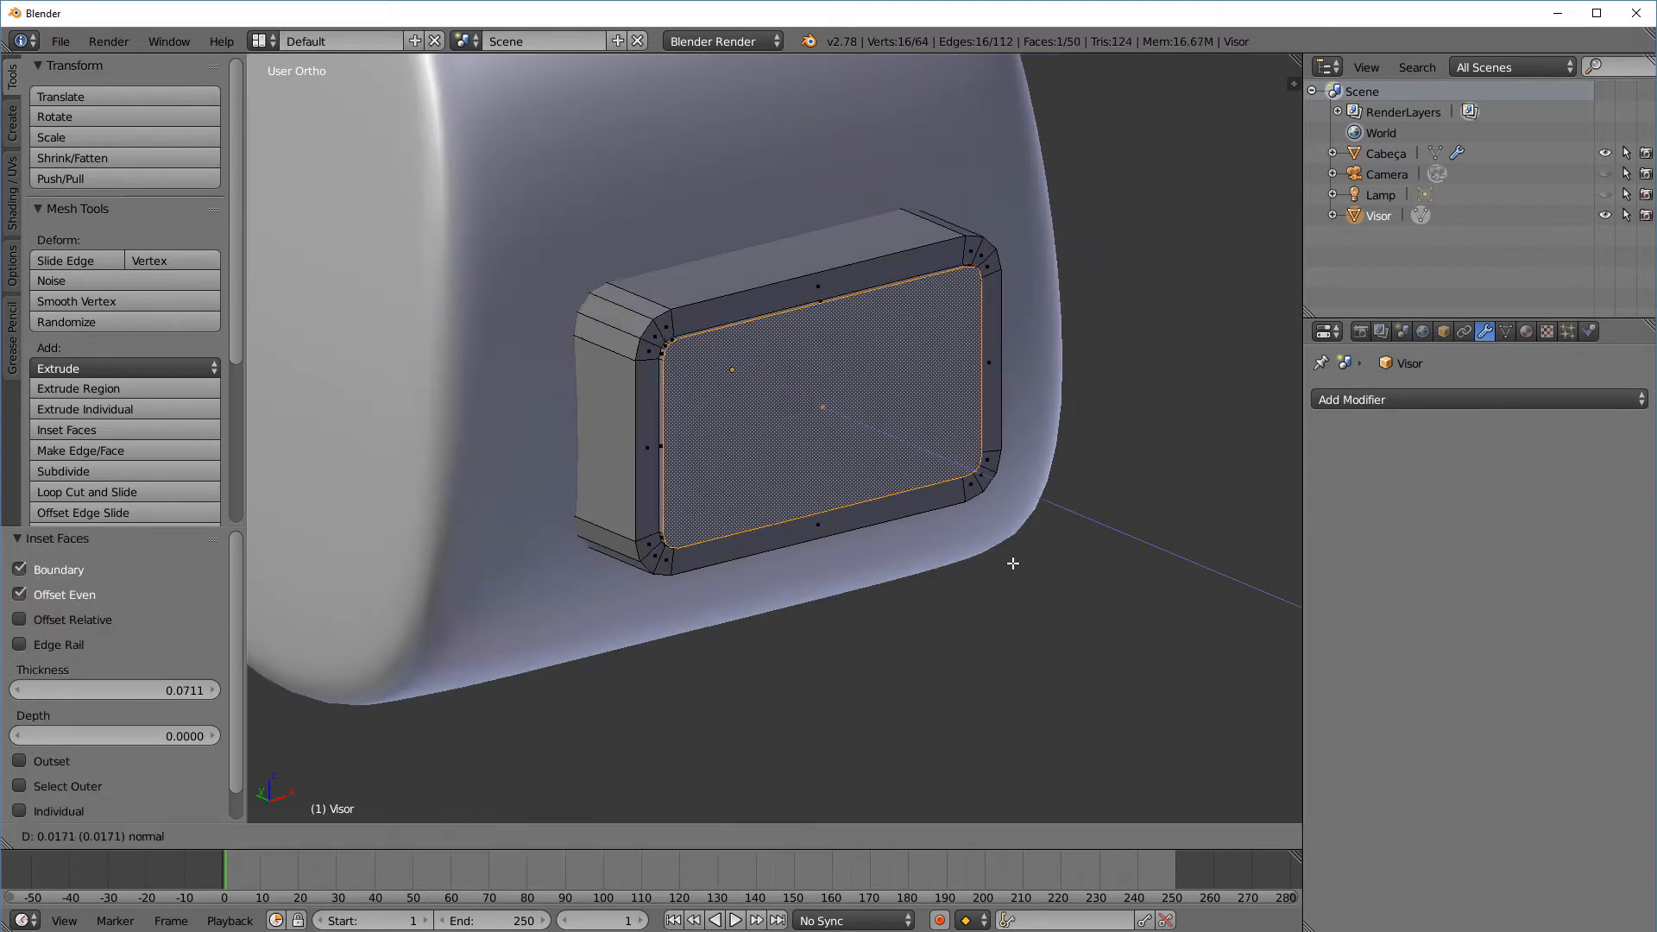
left_click(989, 545)
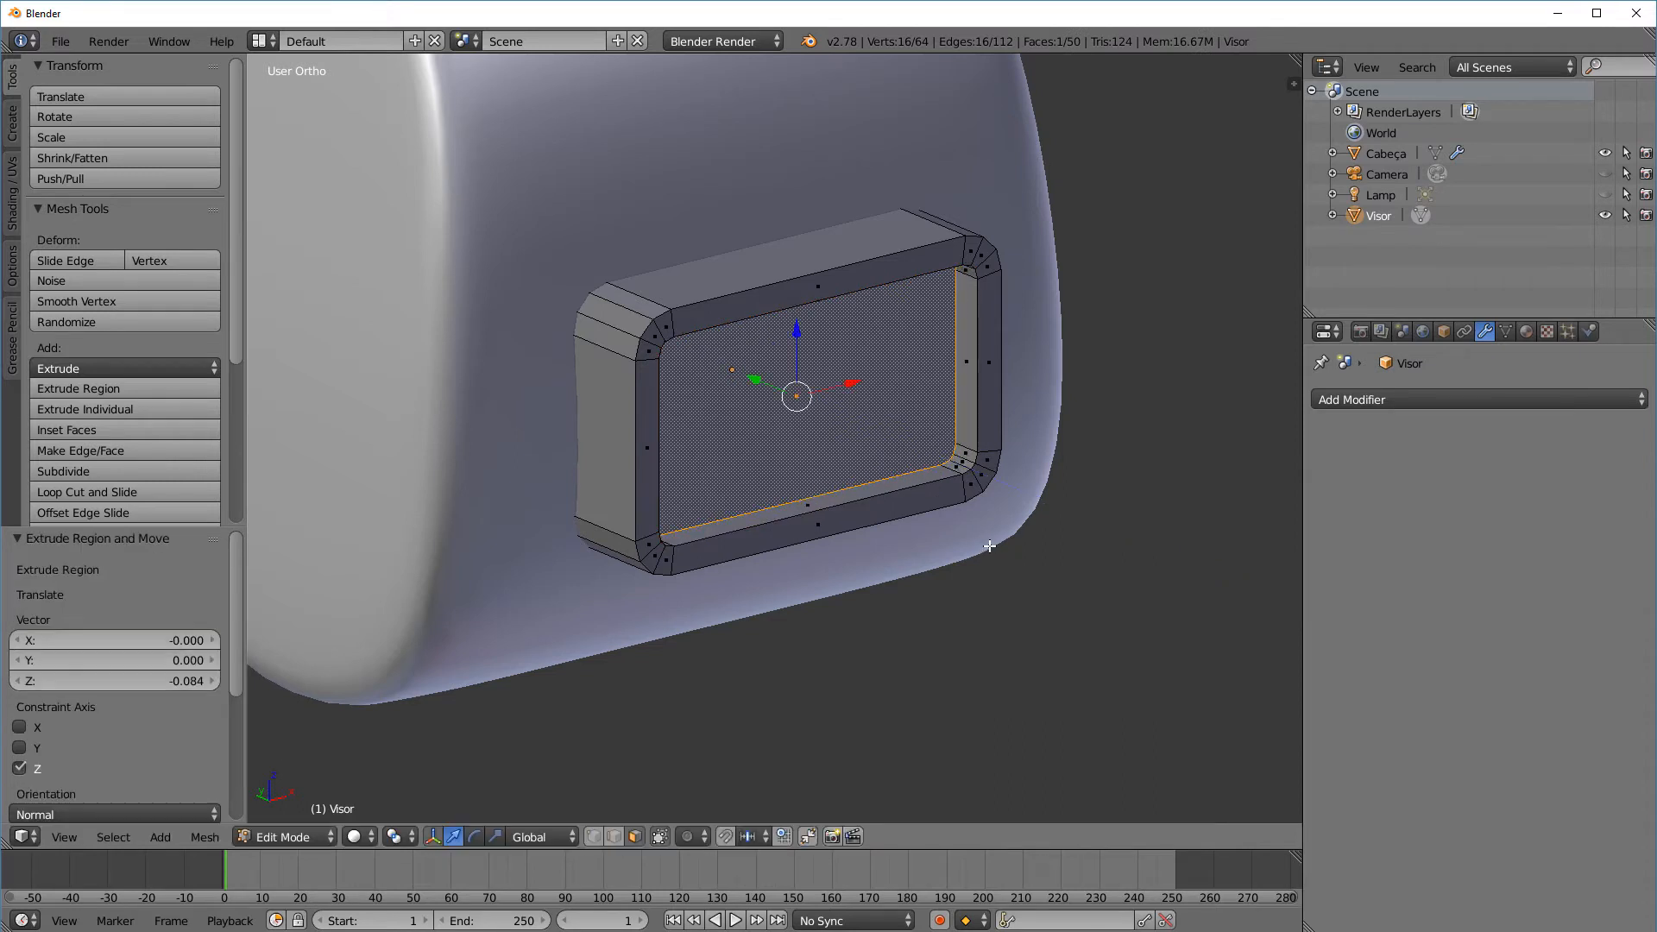
Bevel the outer and inner edge loops of the visor's front rim by about 0.017 with 3 segments, then deselect everything
scroll(899, 536, "up", 2)
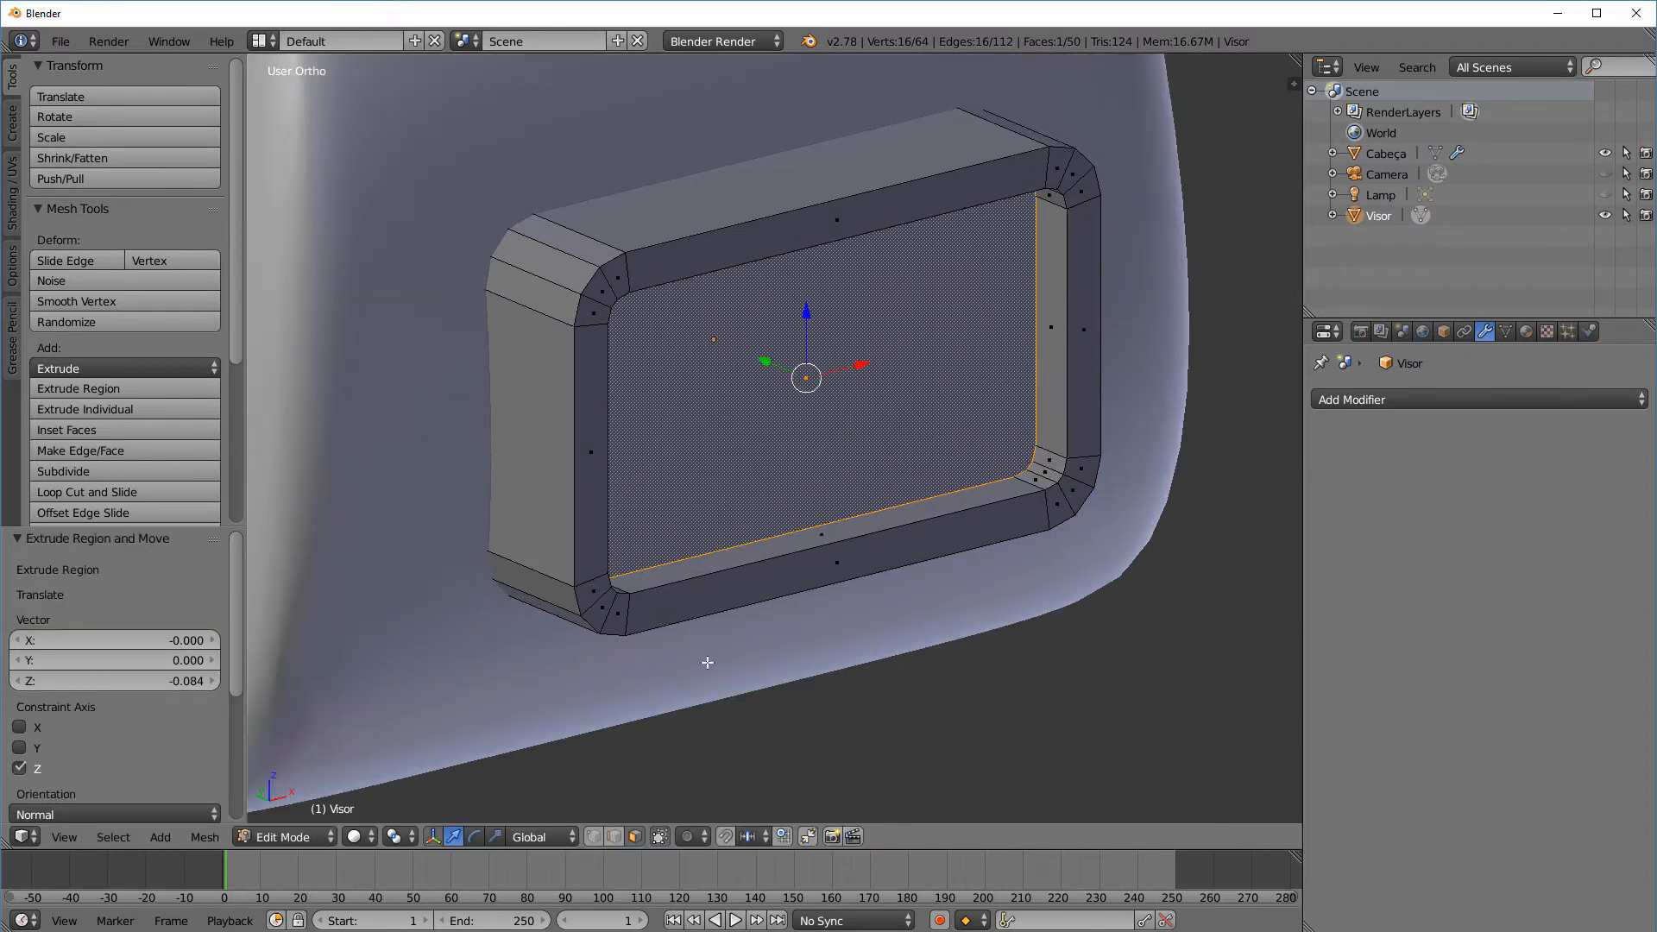
left_click(616, 836)
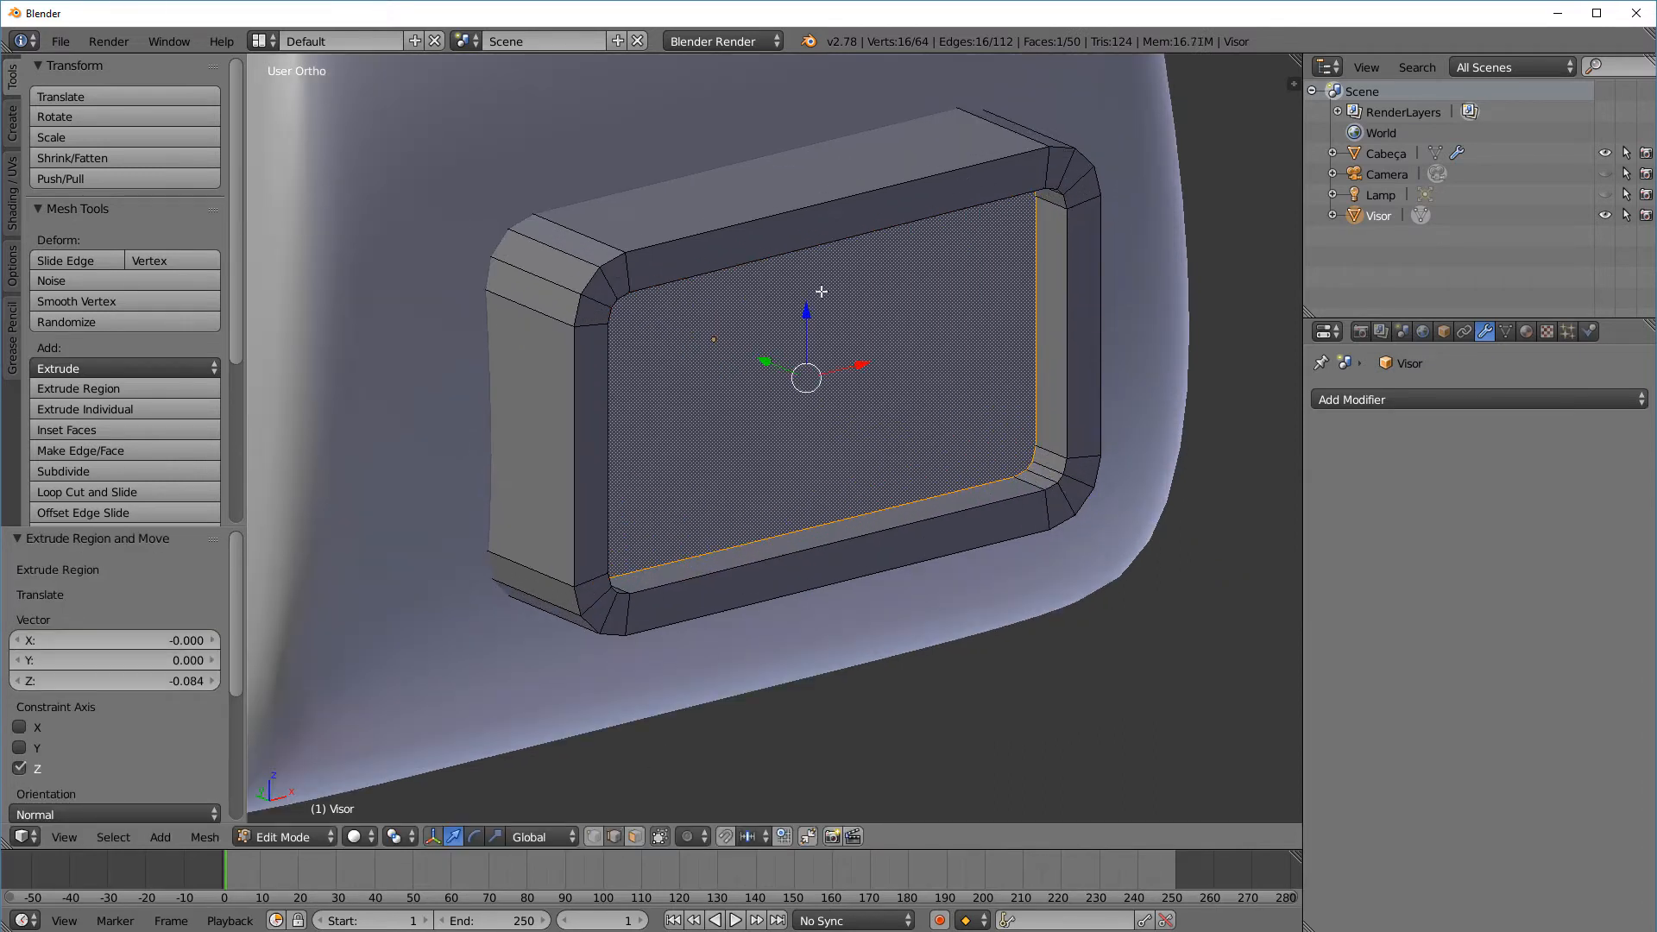
right_click(793, 212, "alt")
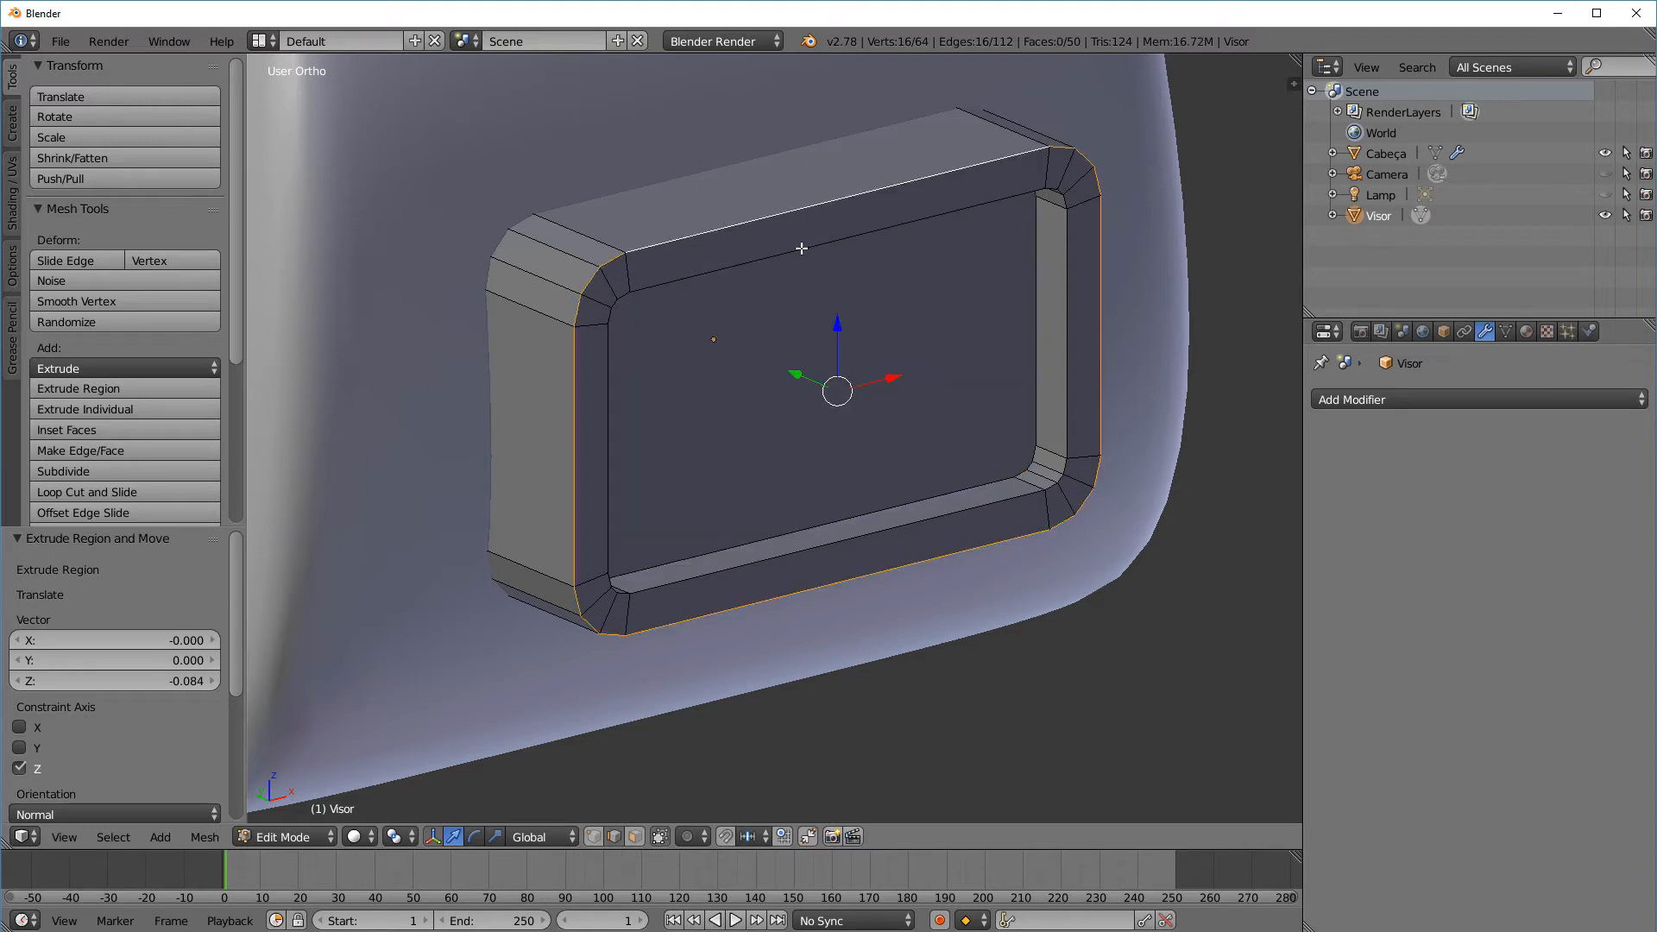
right_click(802, 248, "alt+shift")
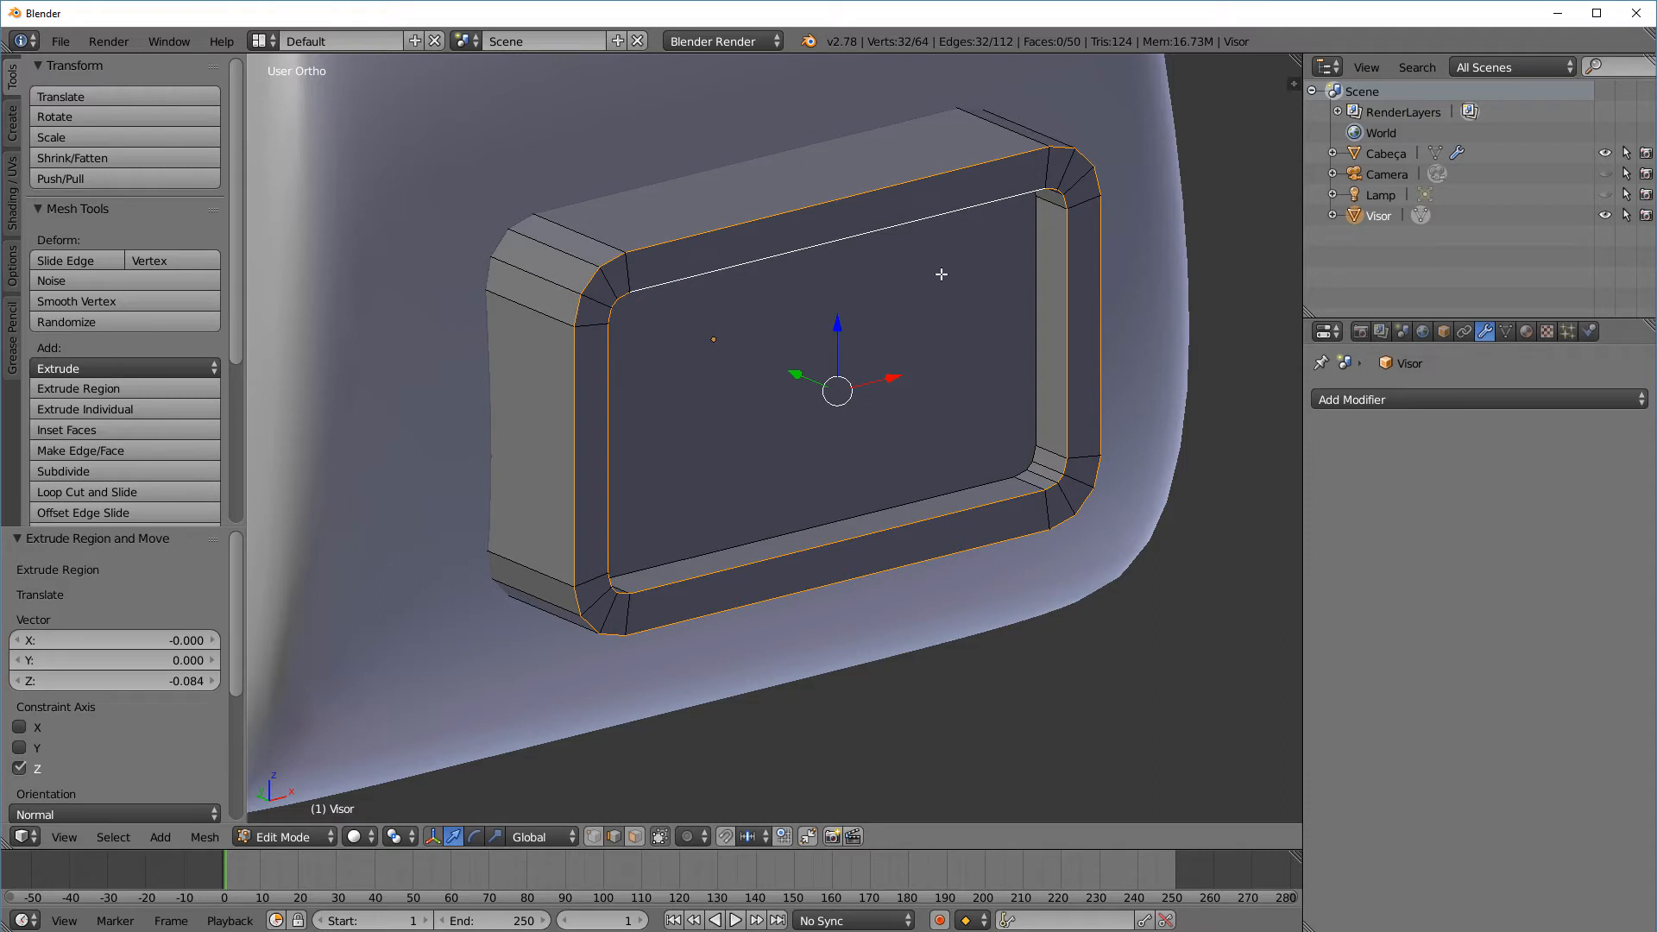
key("ctrl+b")
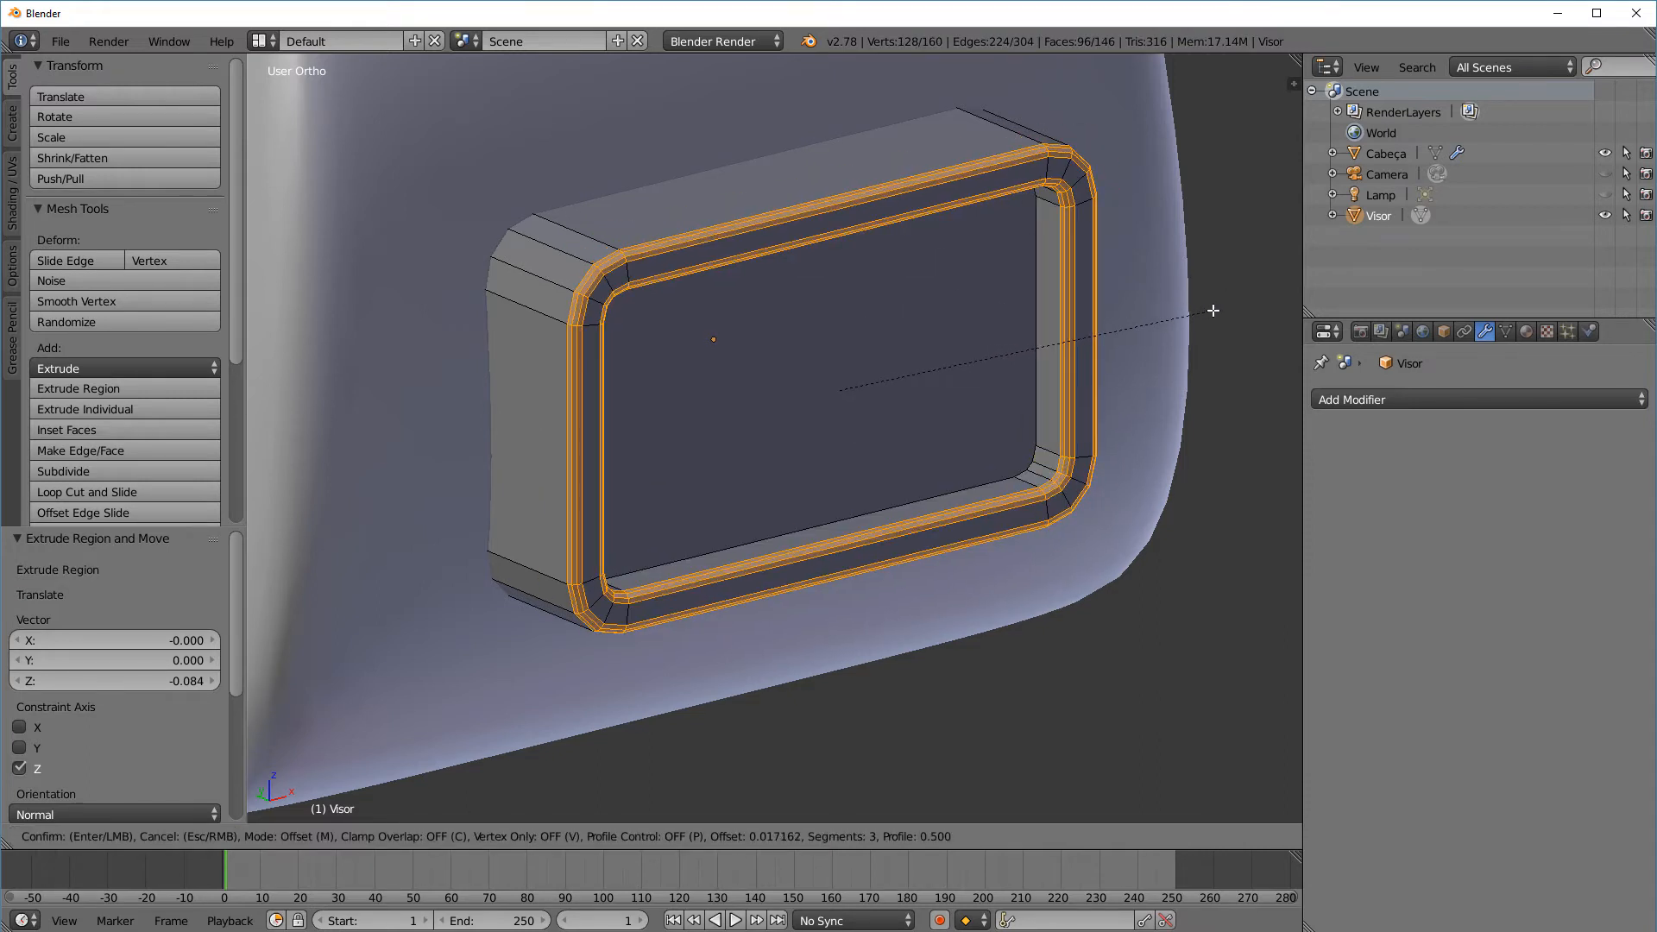
left_click(1215, 311)
key("a")
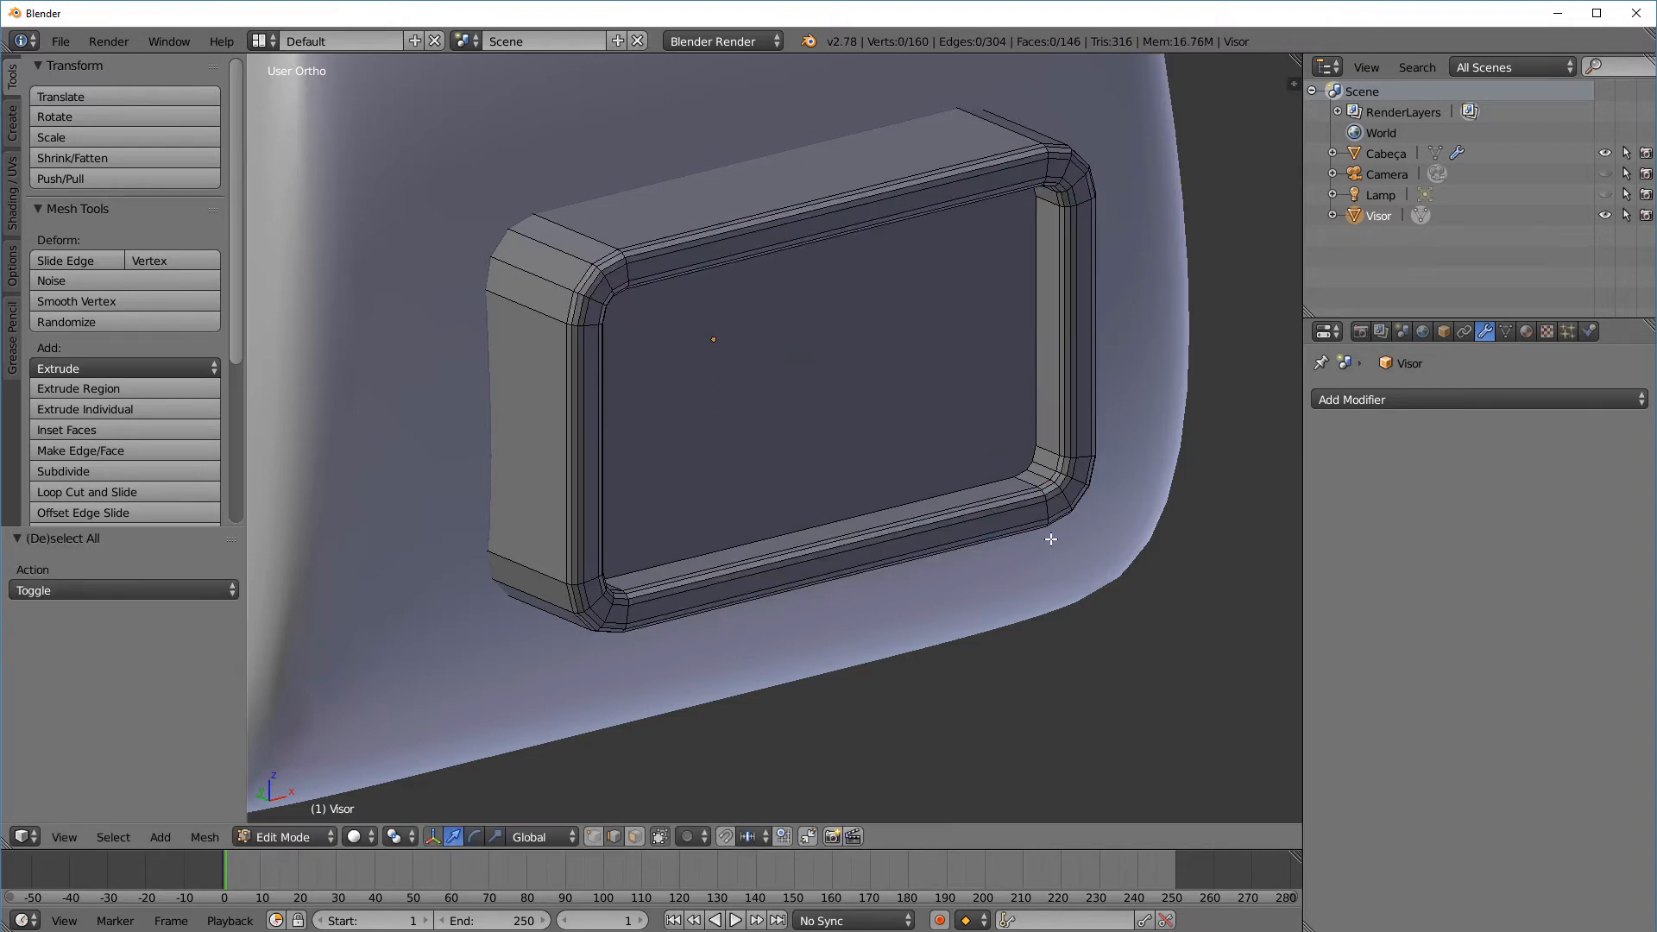
Return to Object Mode and apply smooth shading to the visor
scroll(493, 812, "down", 2)
left_click(300, 837)
left_click(312, 815)
mouse_move(907, 633)
middle_mouse_down()
mouse_move(851, 623)
mouse_move(861, 559)
mouse_move(997, 623)
mouse_move(862, 629)
mouse_move(913, 638)
mouse_move(880, 639)
middle_mouse_up()
scroll(880, 581, "down", 2)
scroll(850, 645, "up", 2)
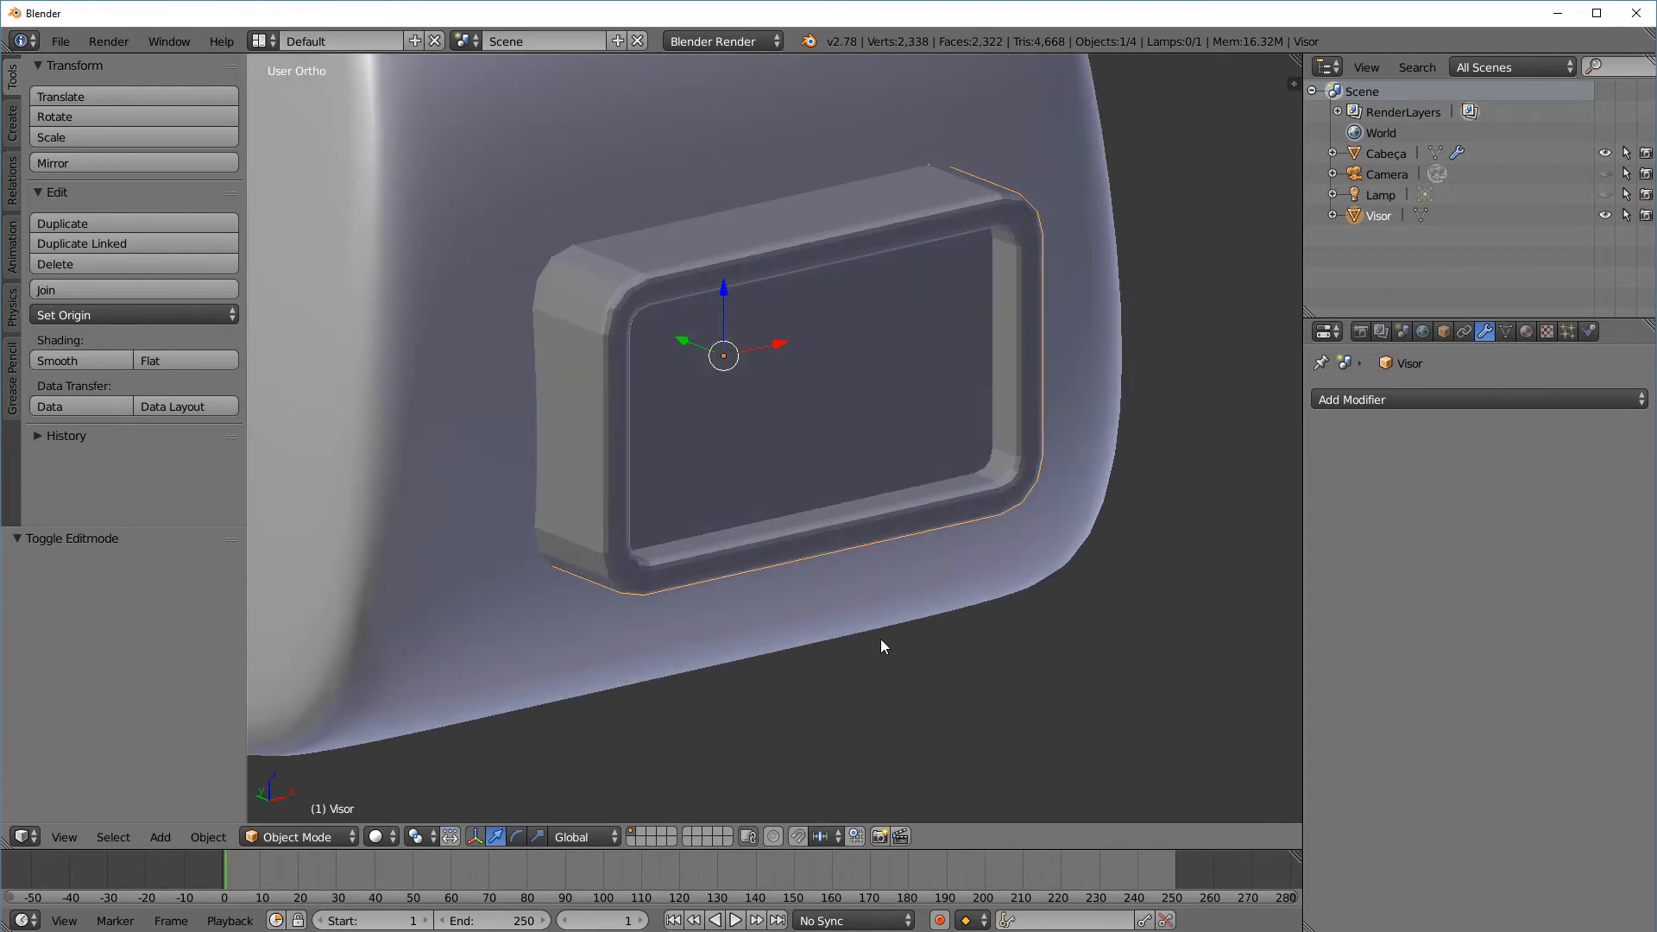
left_click(321, 838)
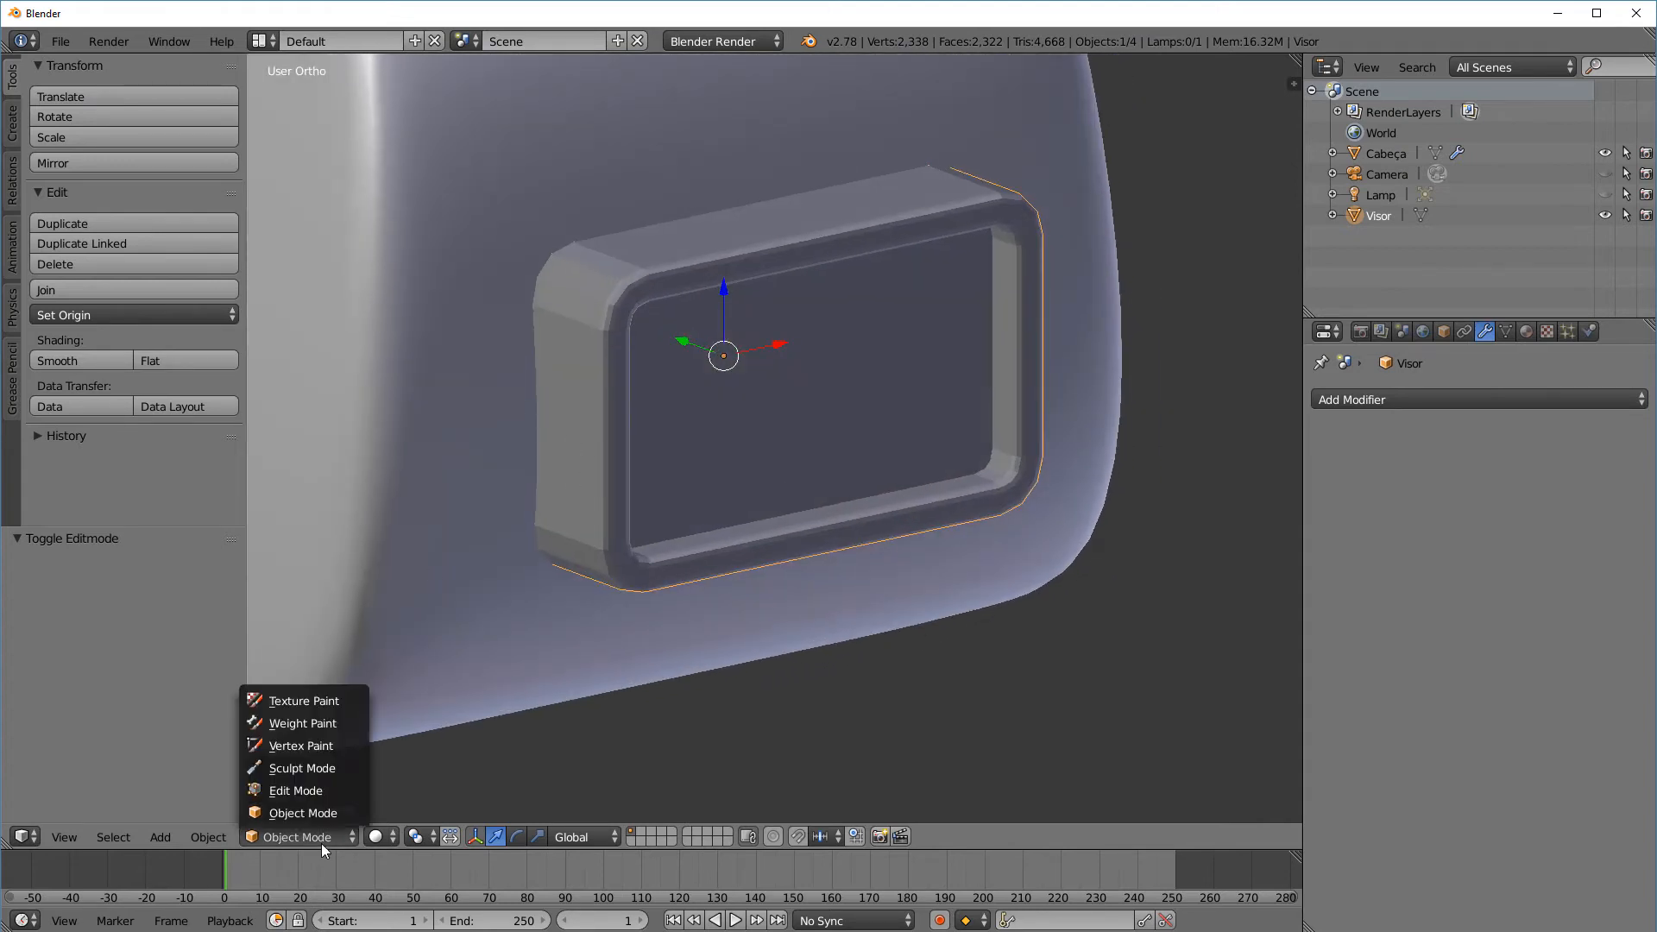
left_click(349, 813)
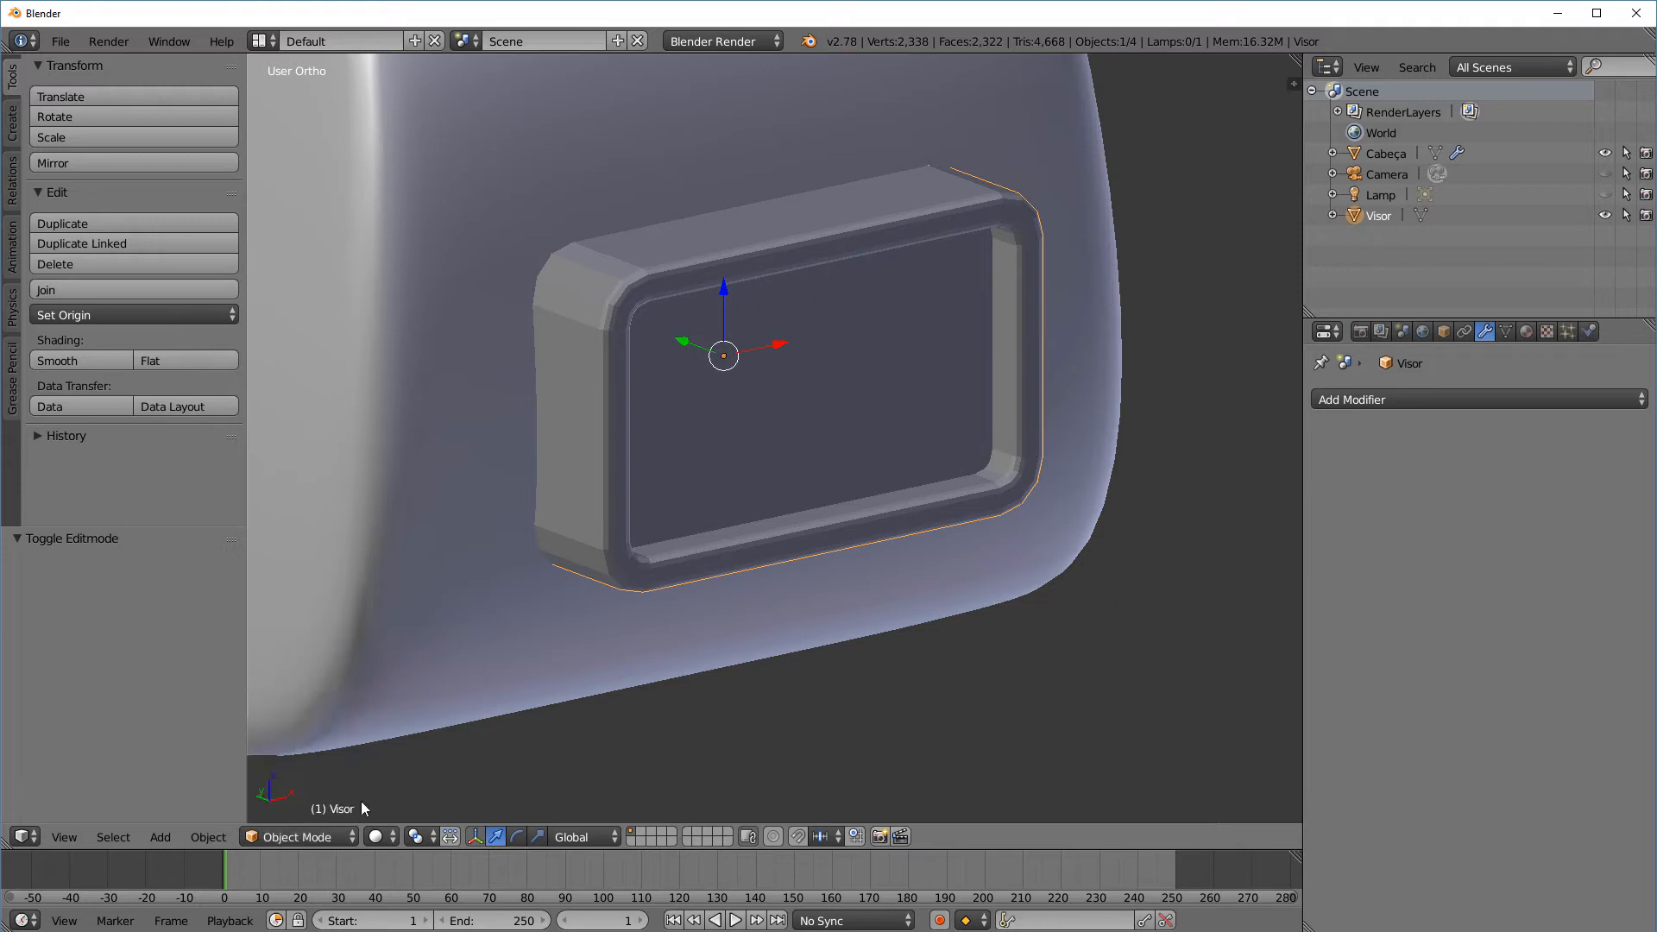
left_click(107, 363)
middle_click_drag(770, 433, 882, 407)
middle_click_drag(732, 251, 994, 448)
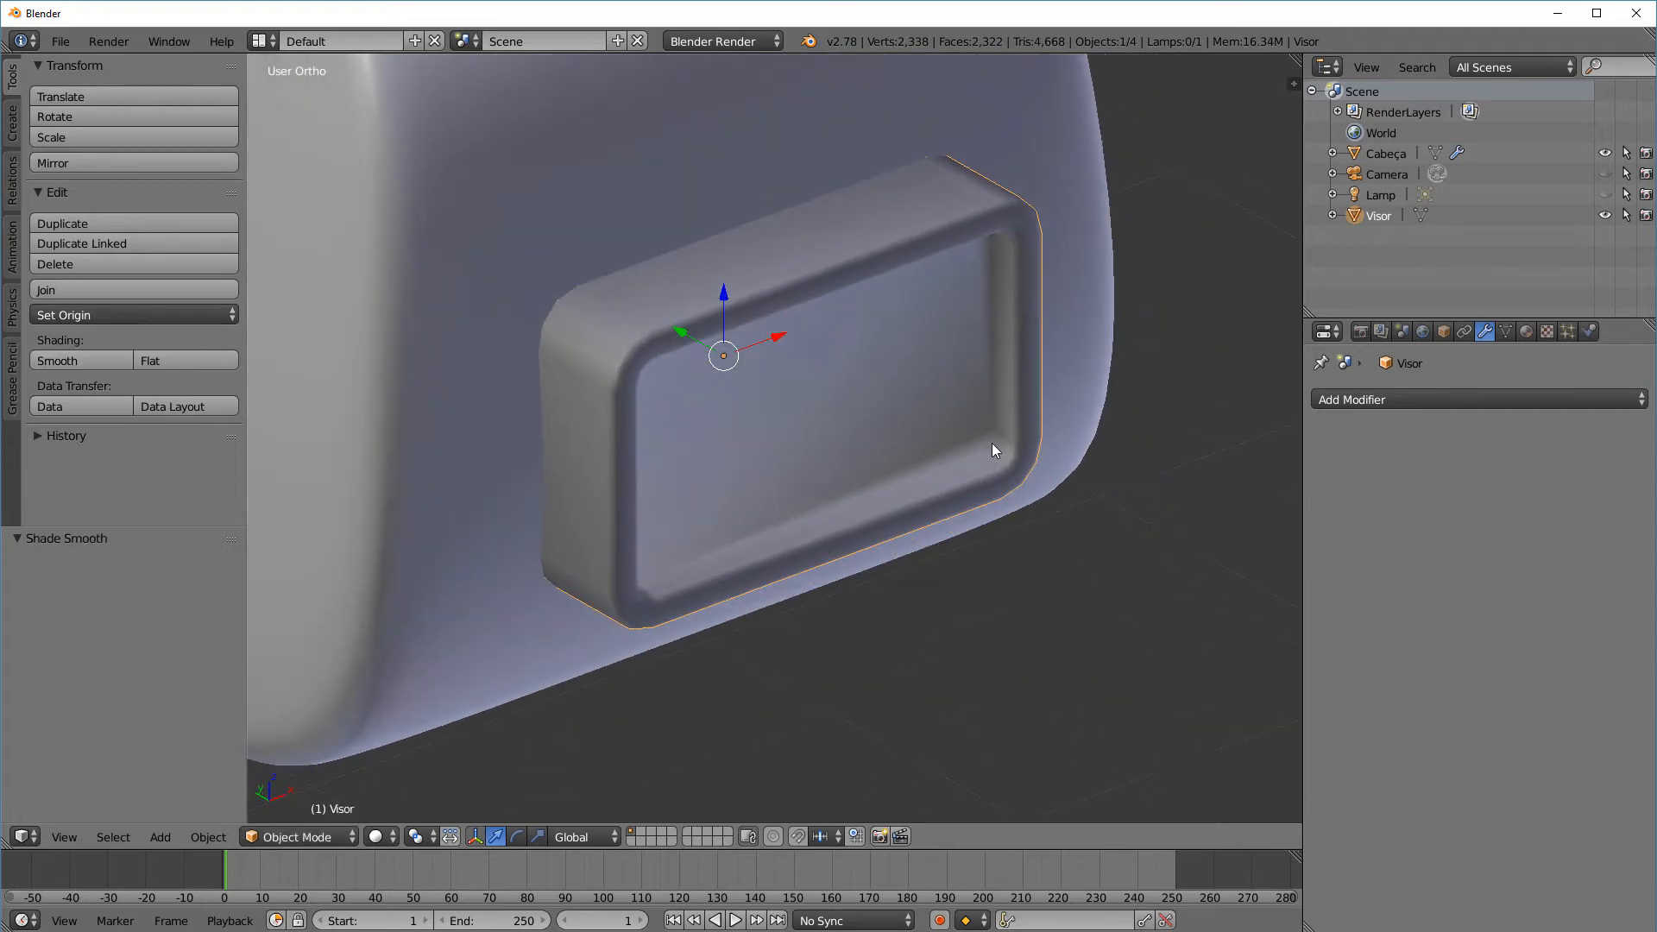
Add an Edge Split modifier to the visor, keeping the 30° split angle
left_click(1430, 399)
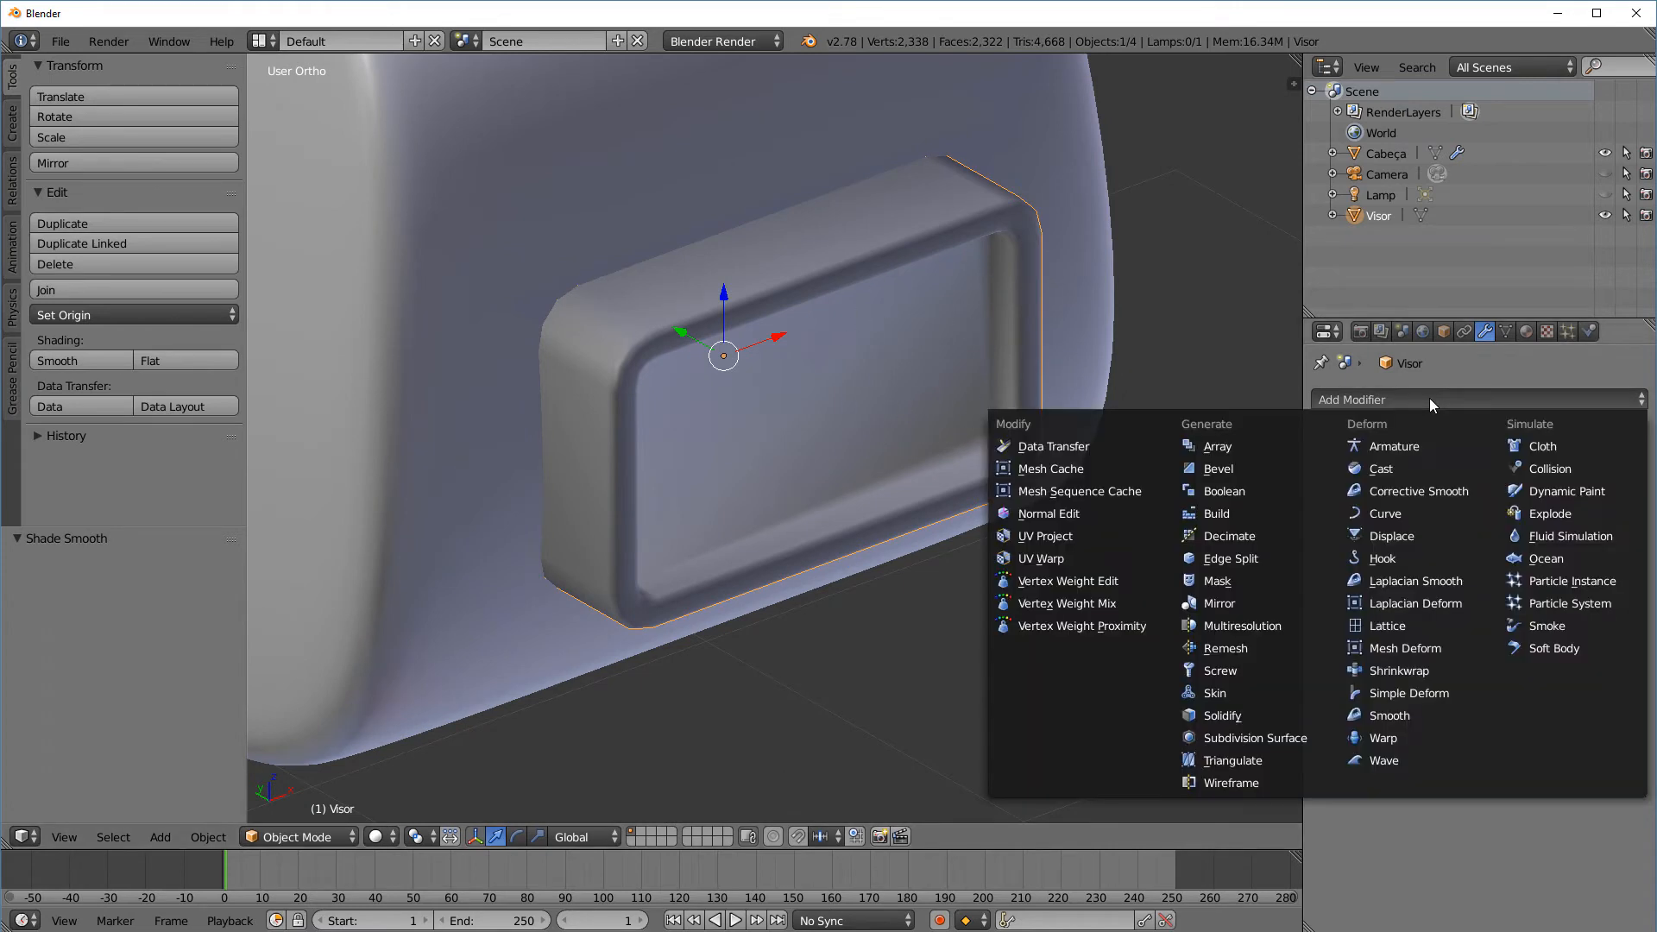
left_click(1308, 558)
middle_click_drag(1143, 558, 1078, 356)
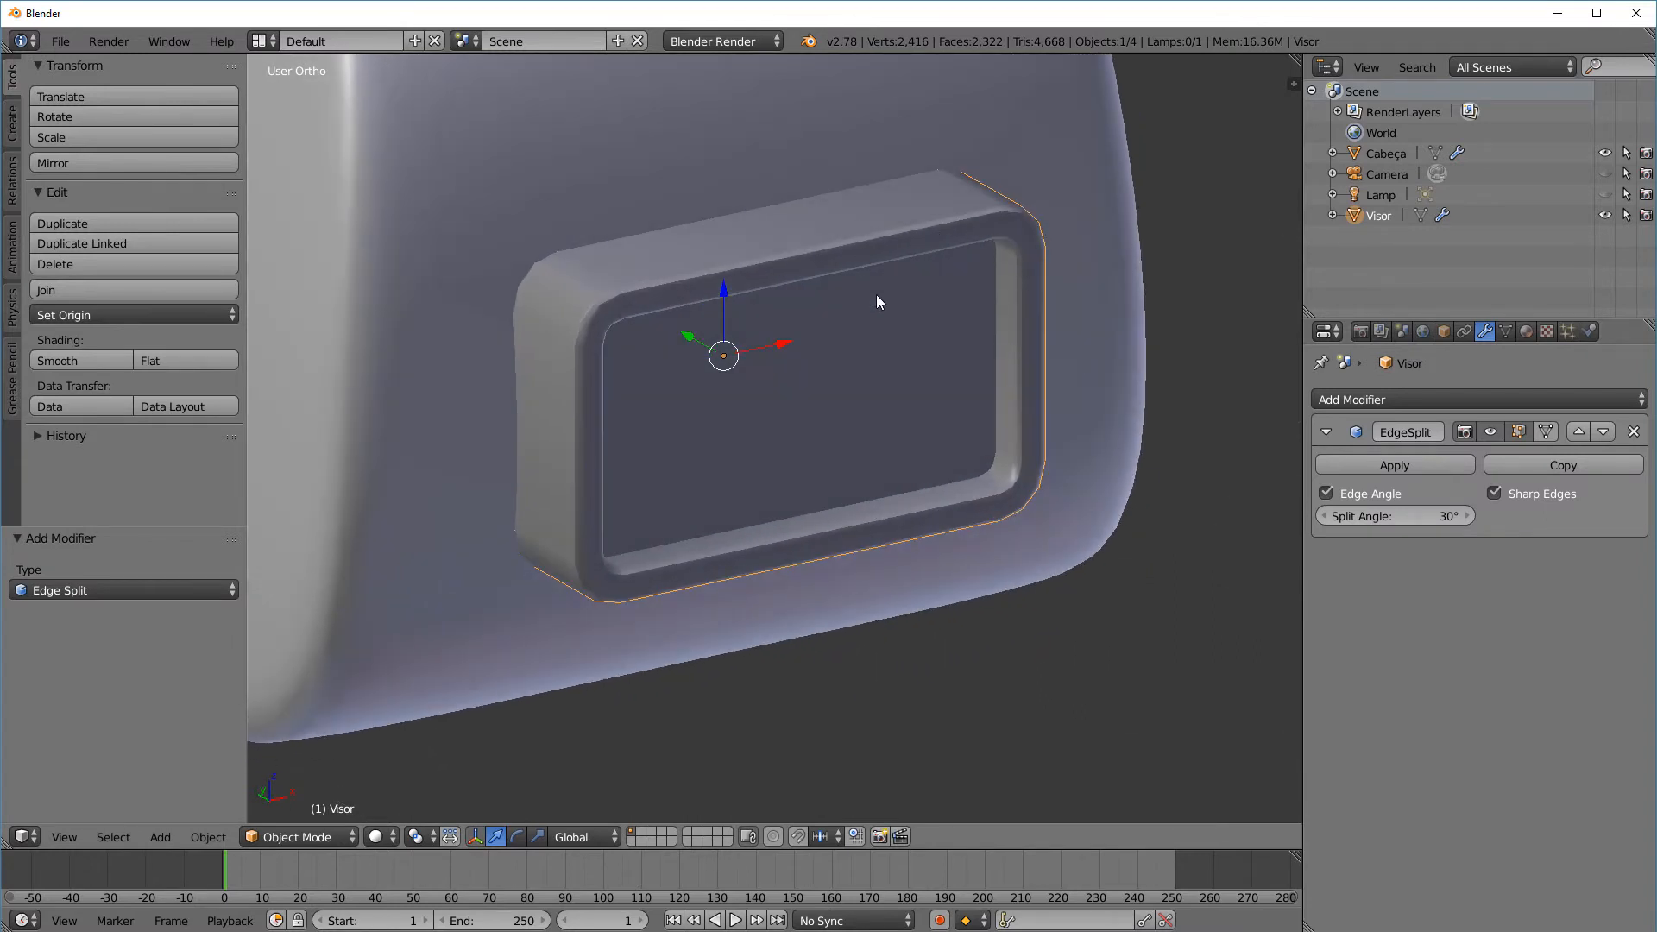
middle_click_drag(877, 301, 963, 300)
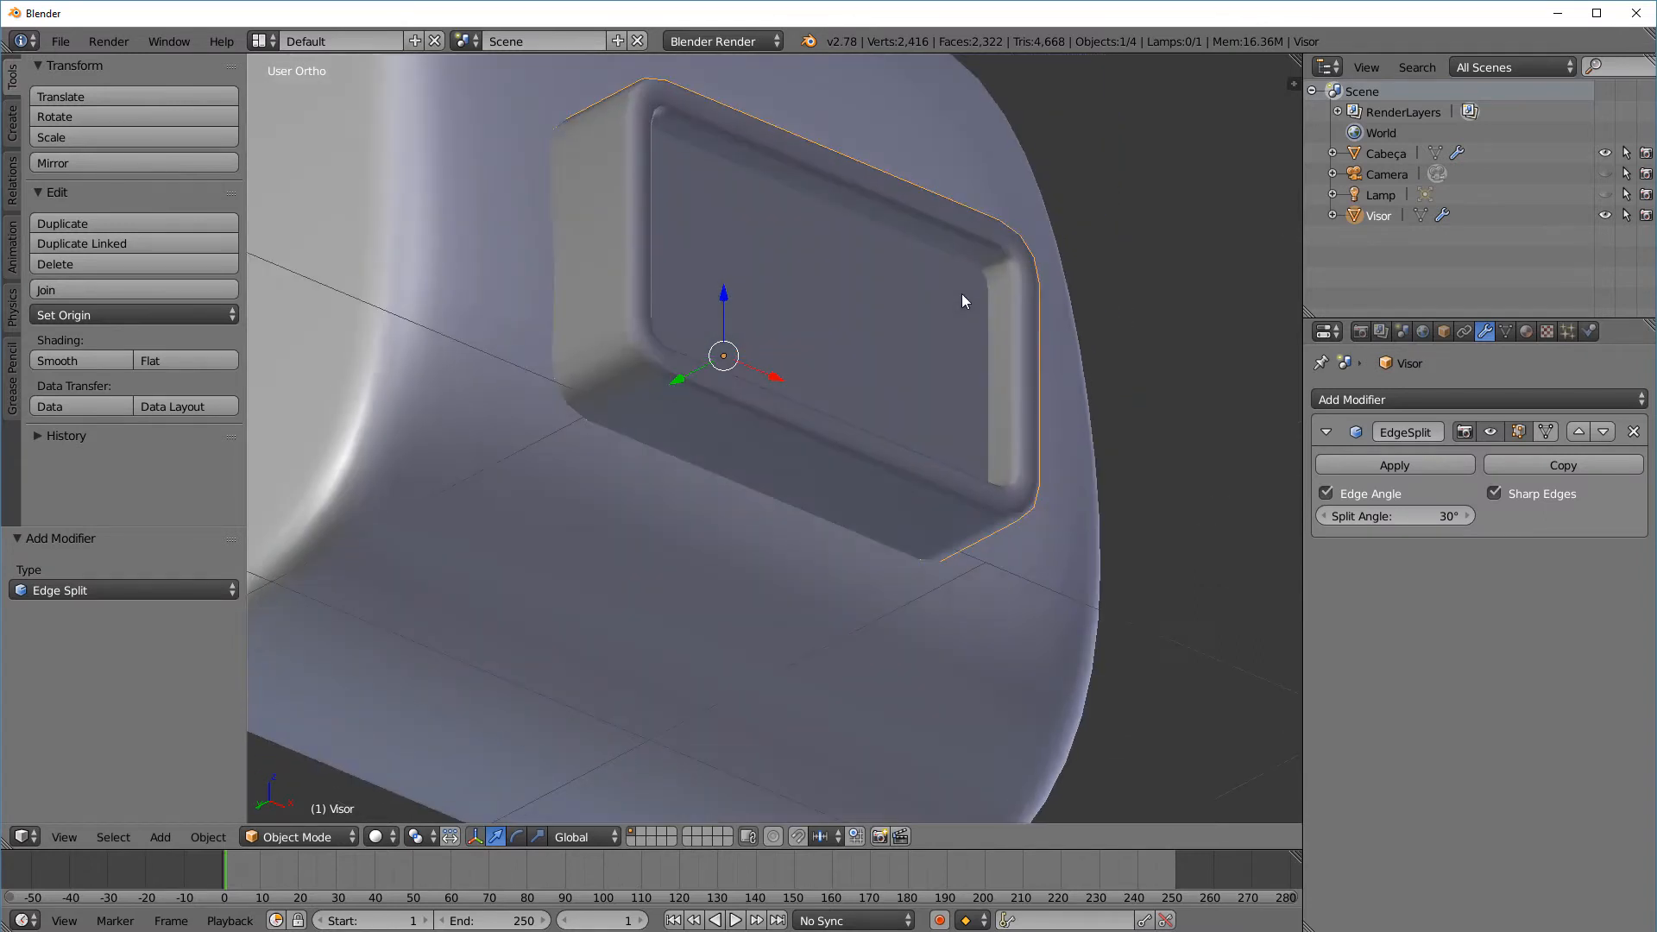
middle_click_drag(810, 257, 667, 262)
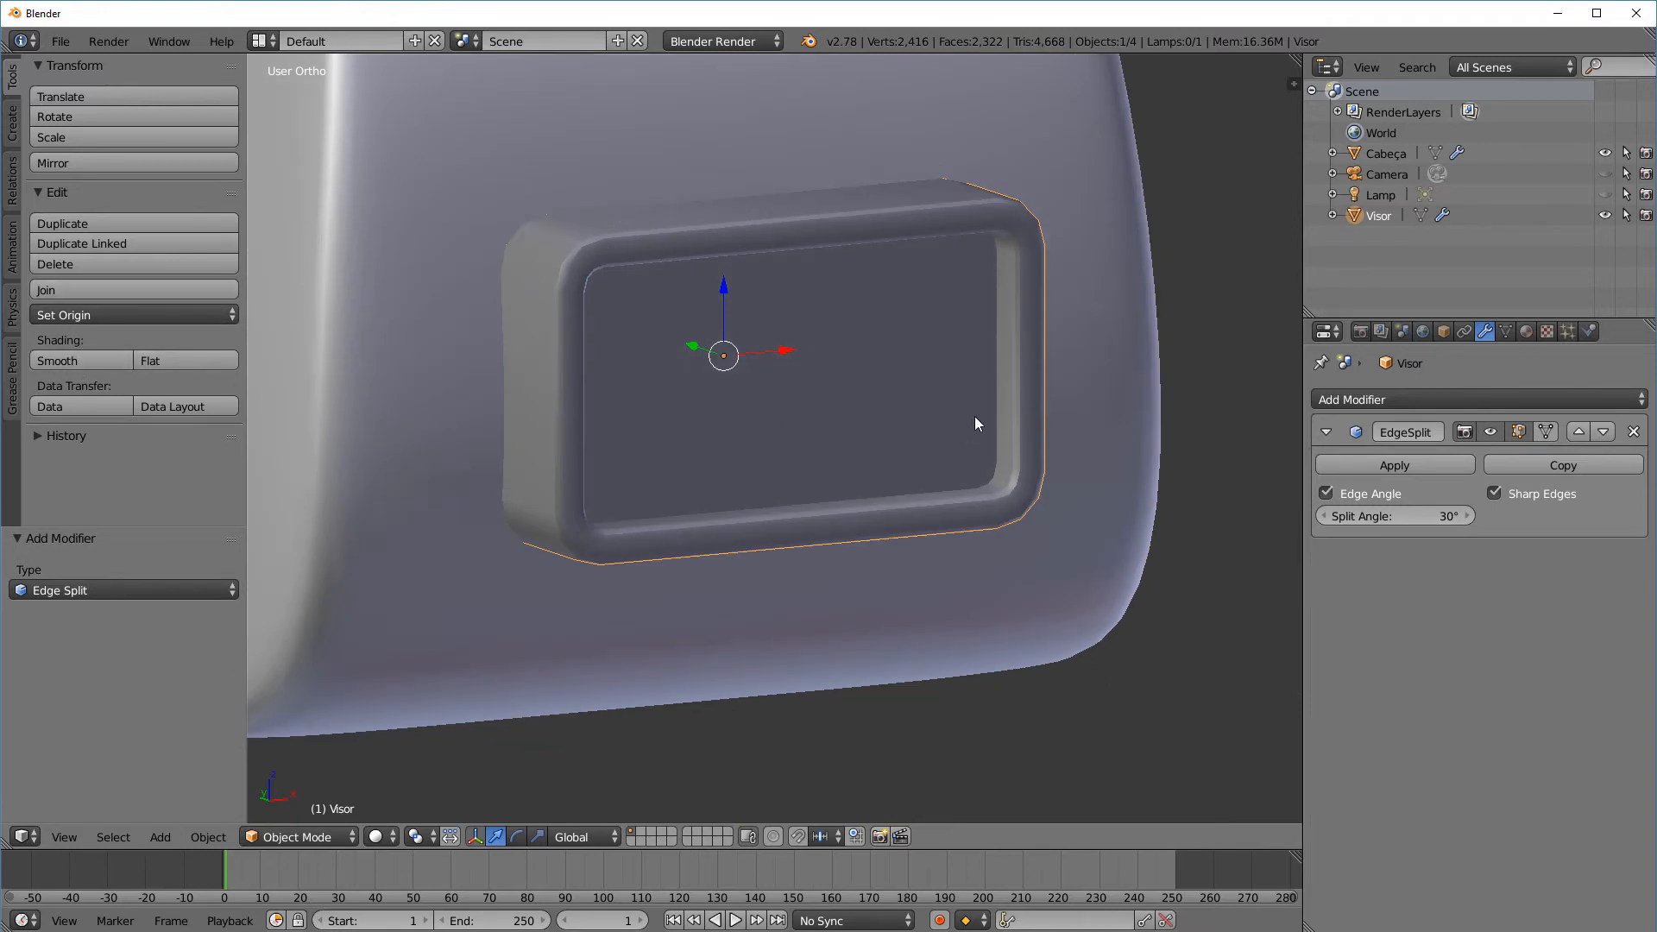
middle_click_drag(958, 483, 915, 466)
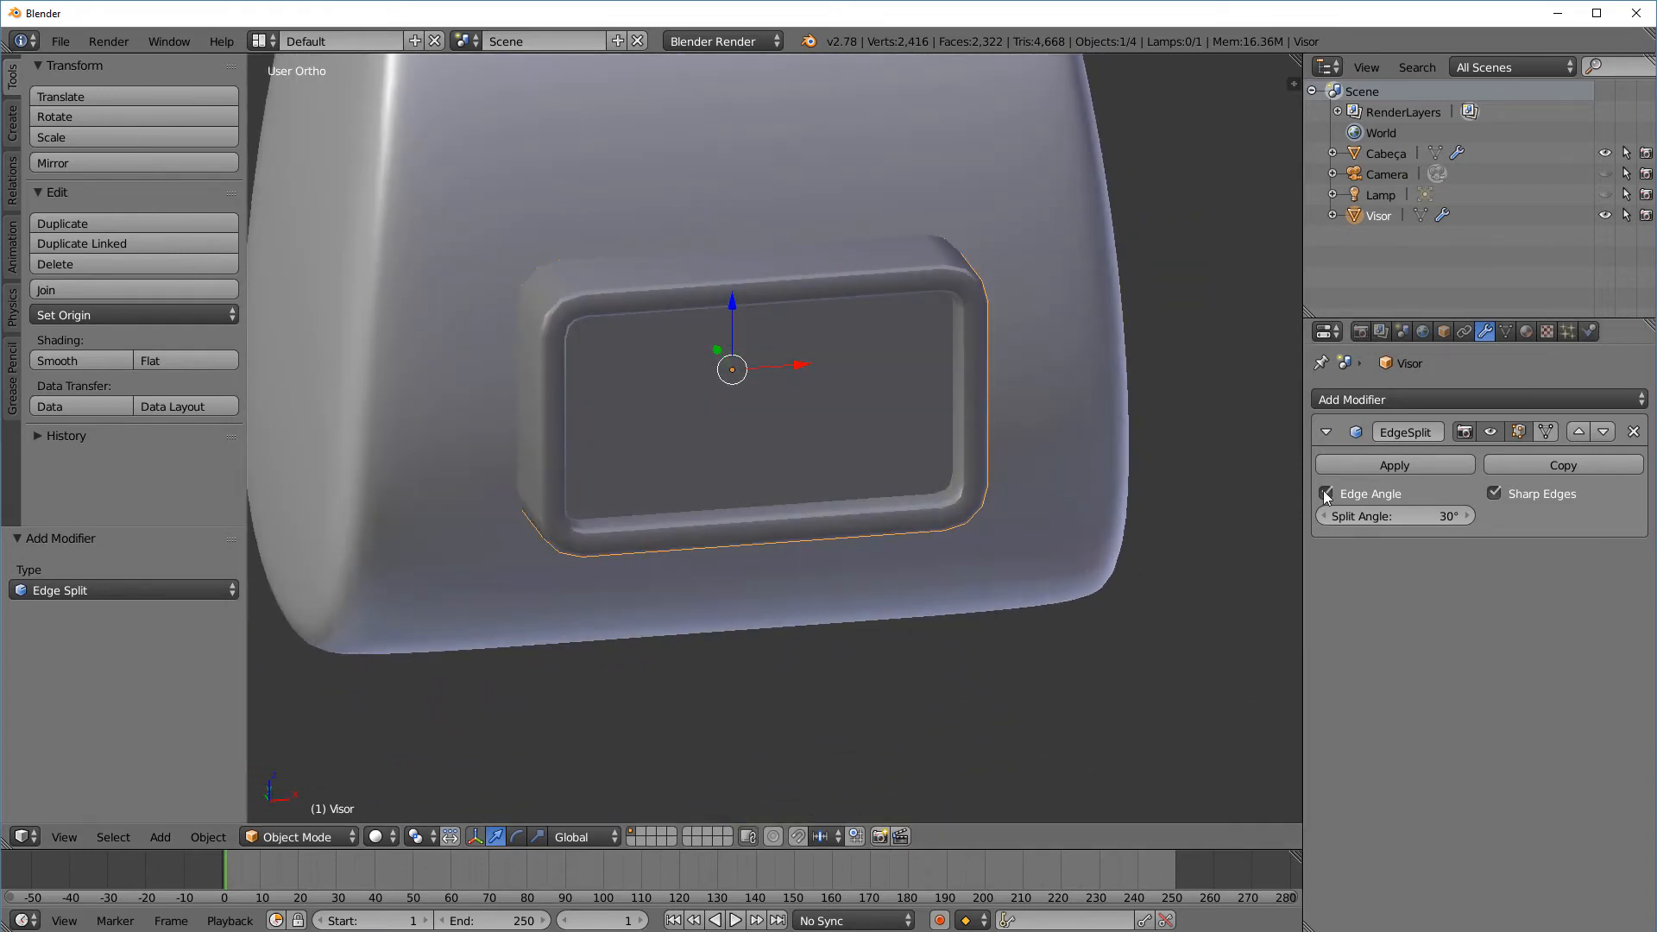
Compare the visor's shading with the modifier's Edge Angle option off and on, and examine the head and visor from several sides
left_click(1326, 493)
left_click(1326, 493)
middle_click_drag(551, 368, 630, 295)
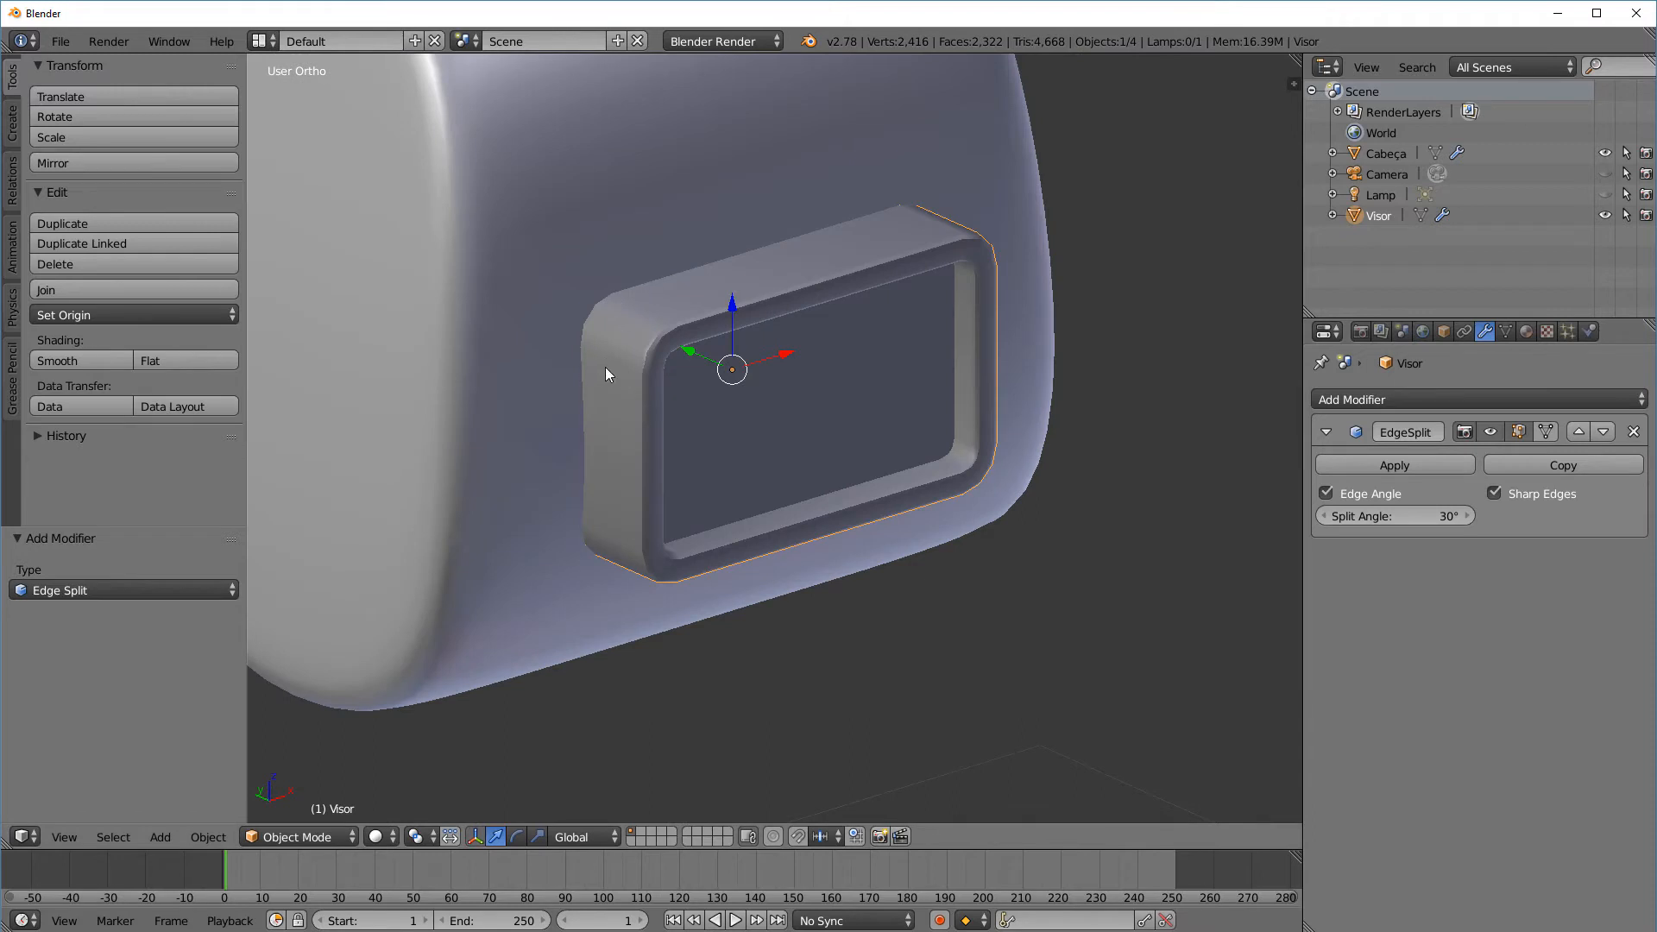
middle_click_drag(656, 371, 794, 340)
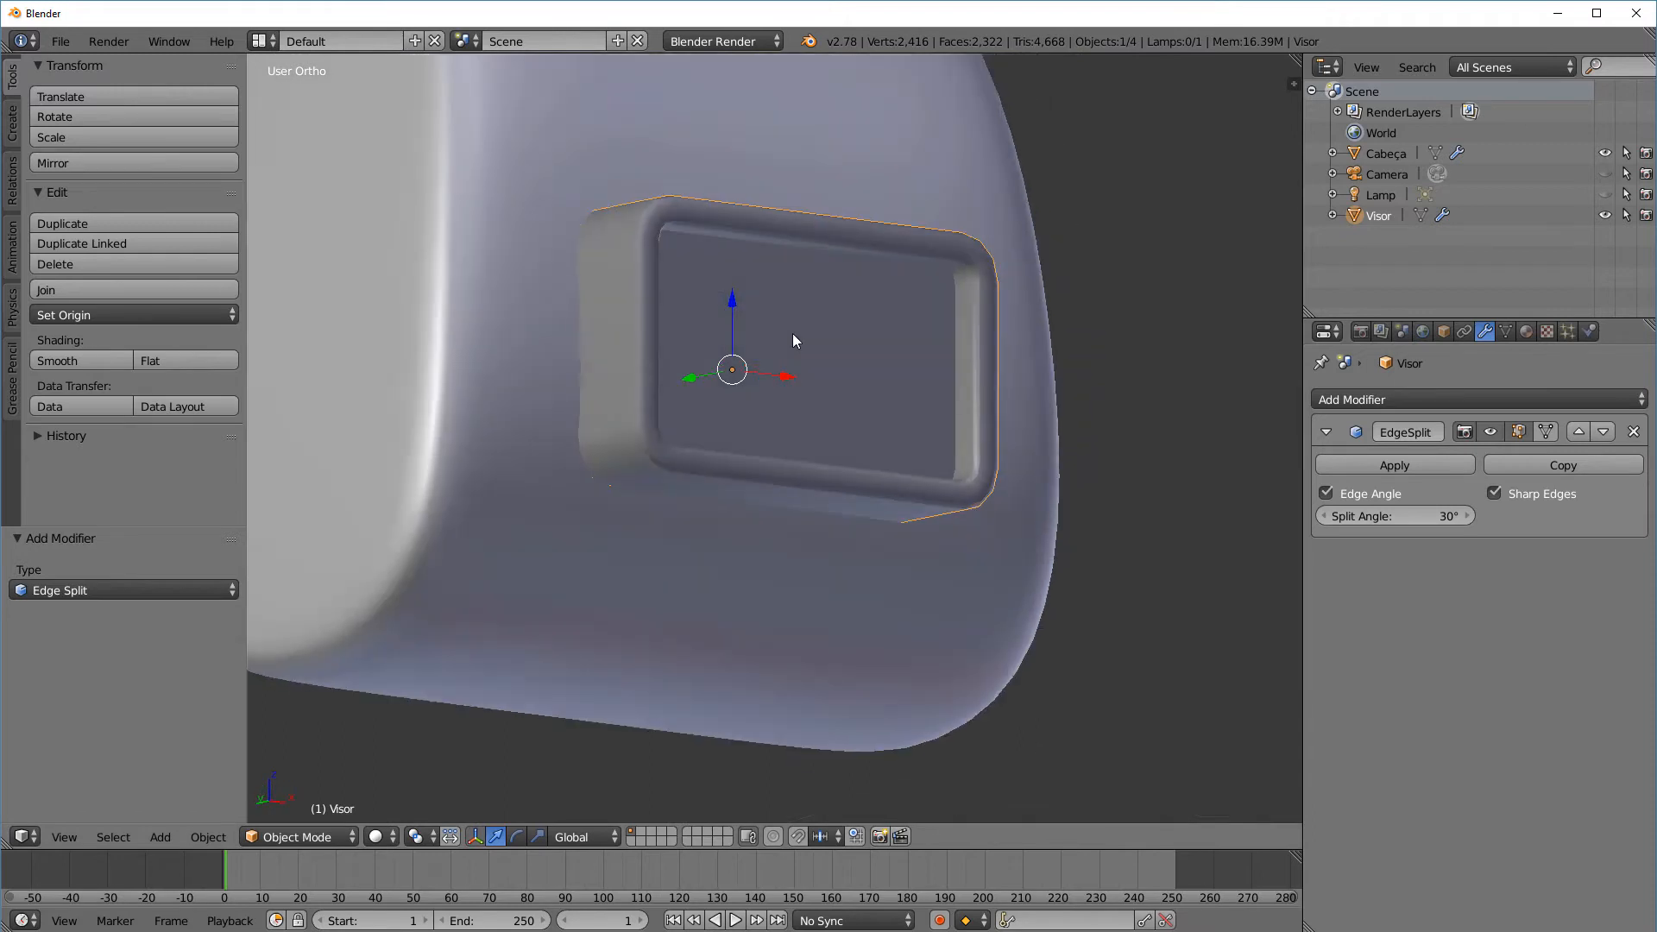
middle_click_drag(951, 357, 846, 379)
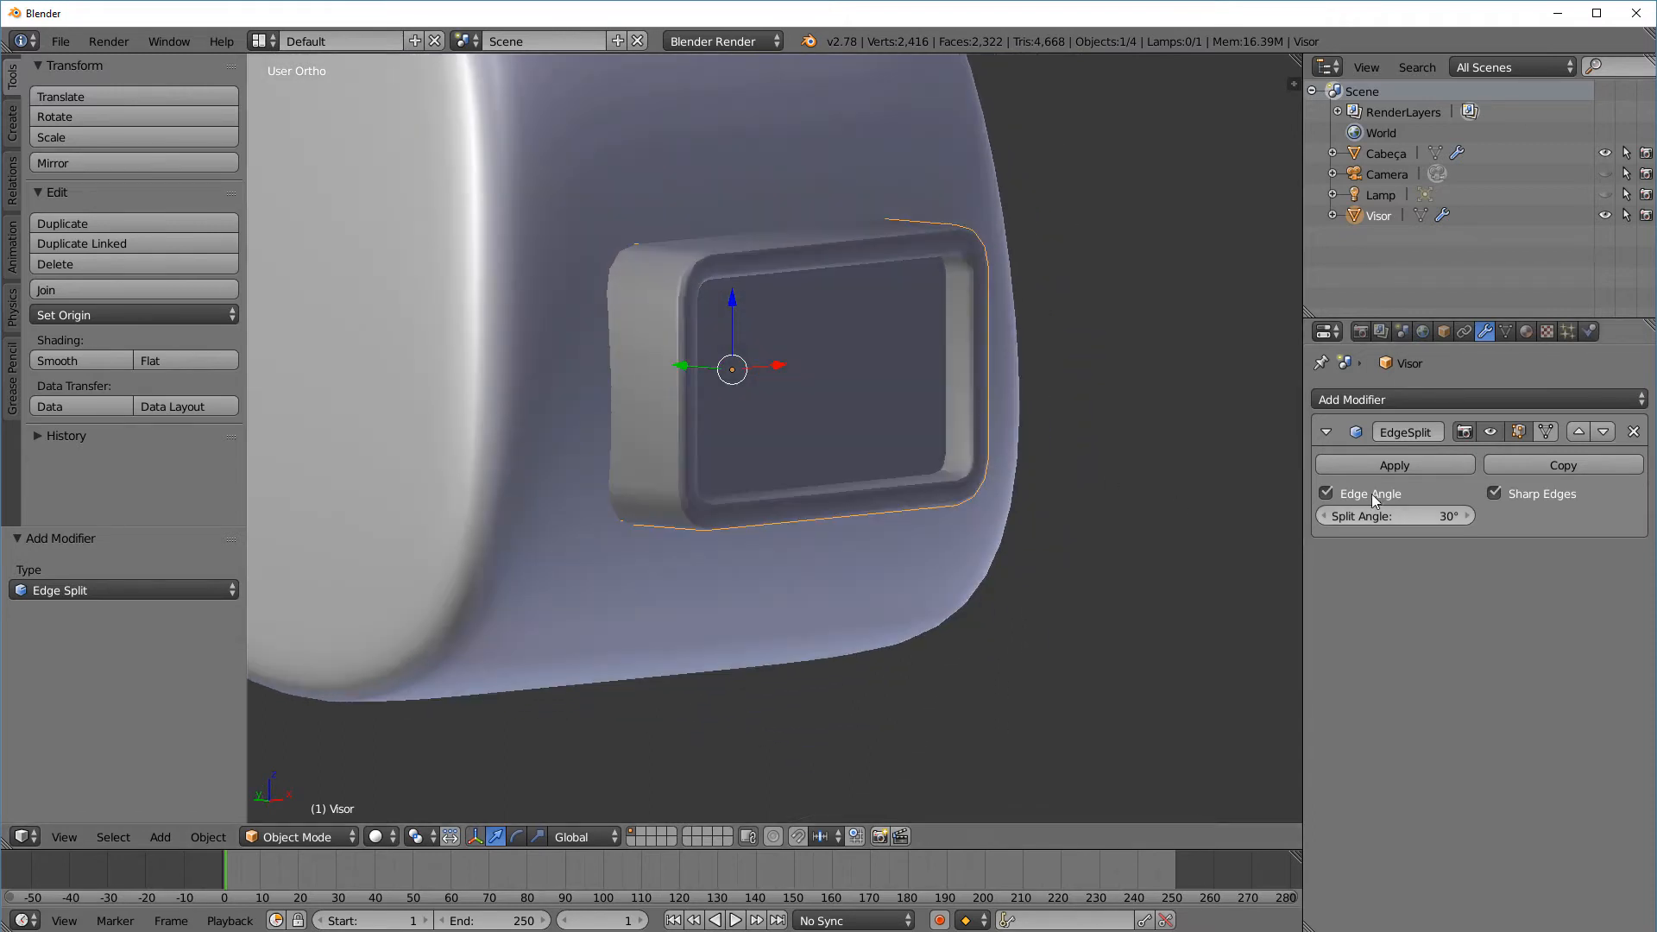
middle_click_drag(988, 340, 880, 446)
scroll(905, 416, "down", 5)
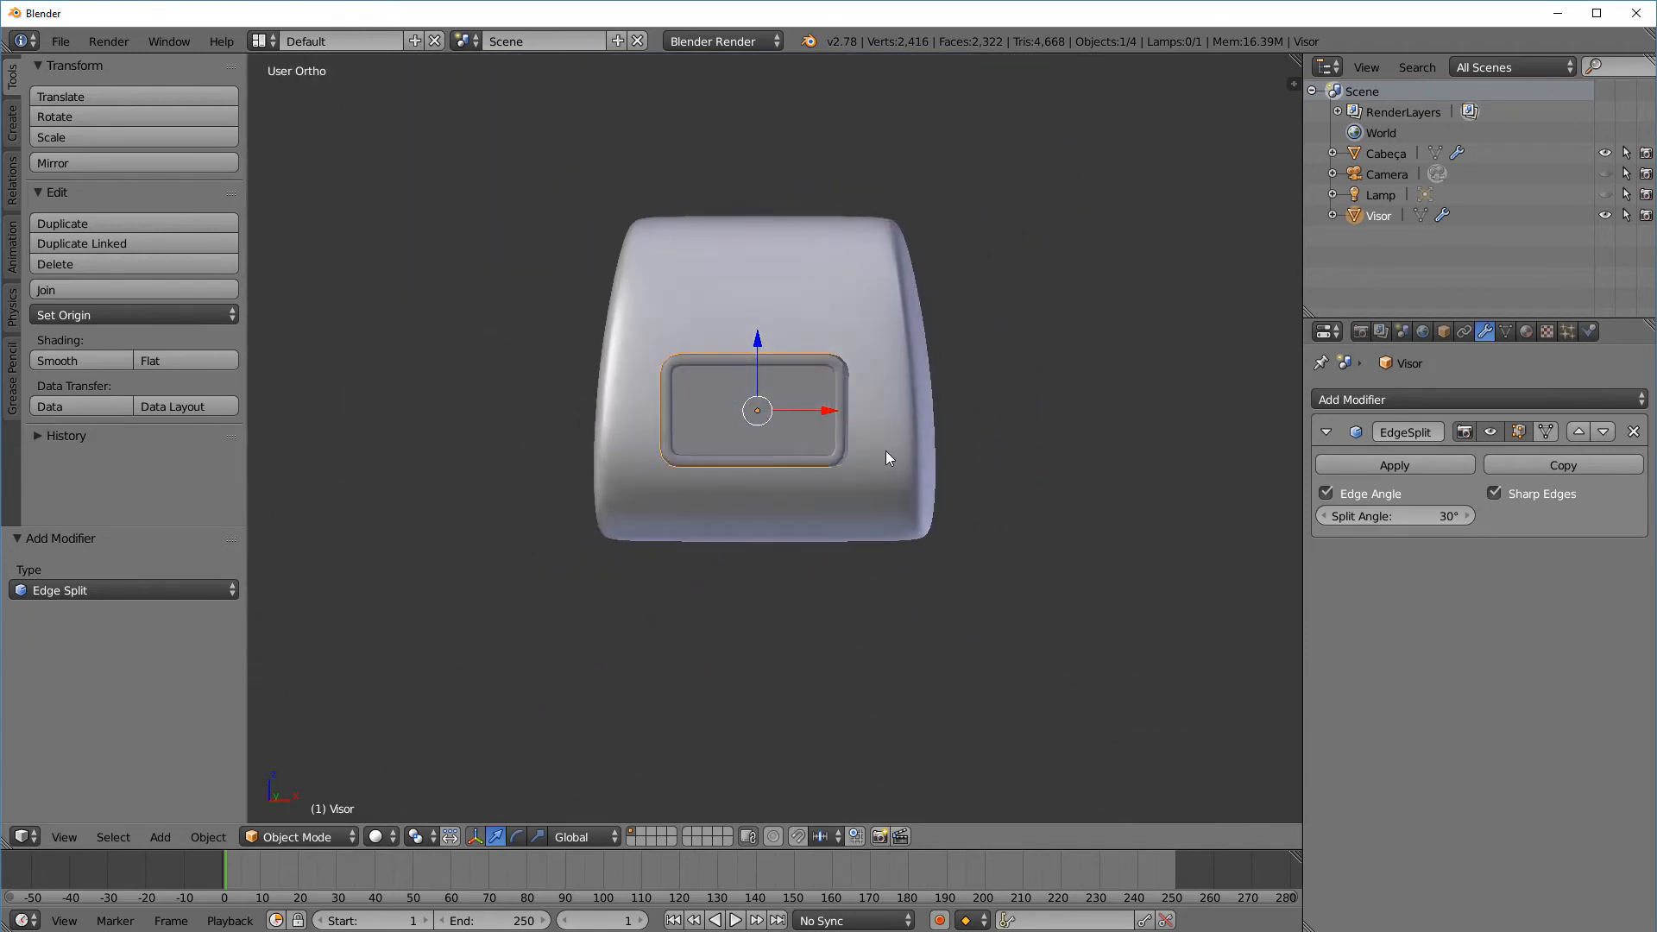
scroll(883, 463, "up", 2)
key("KP_1")
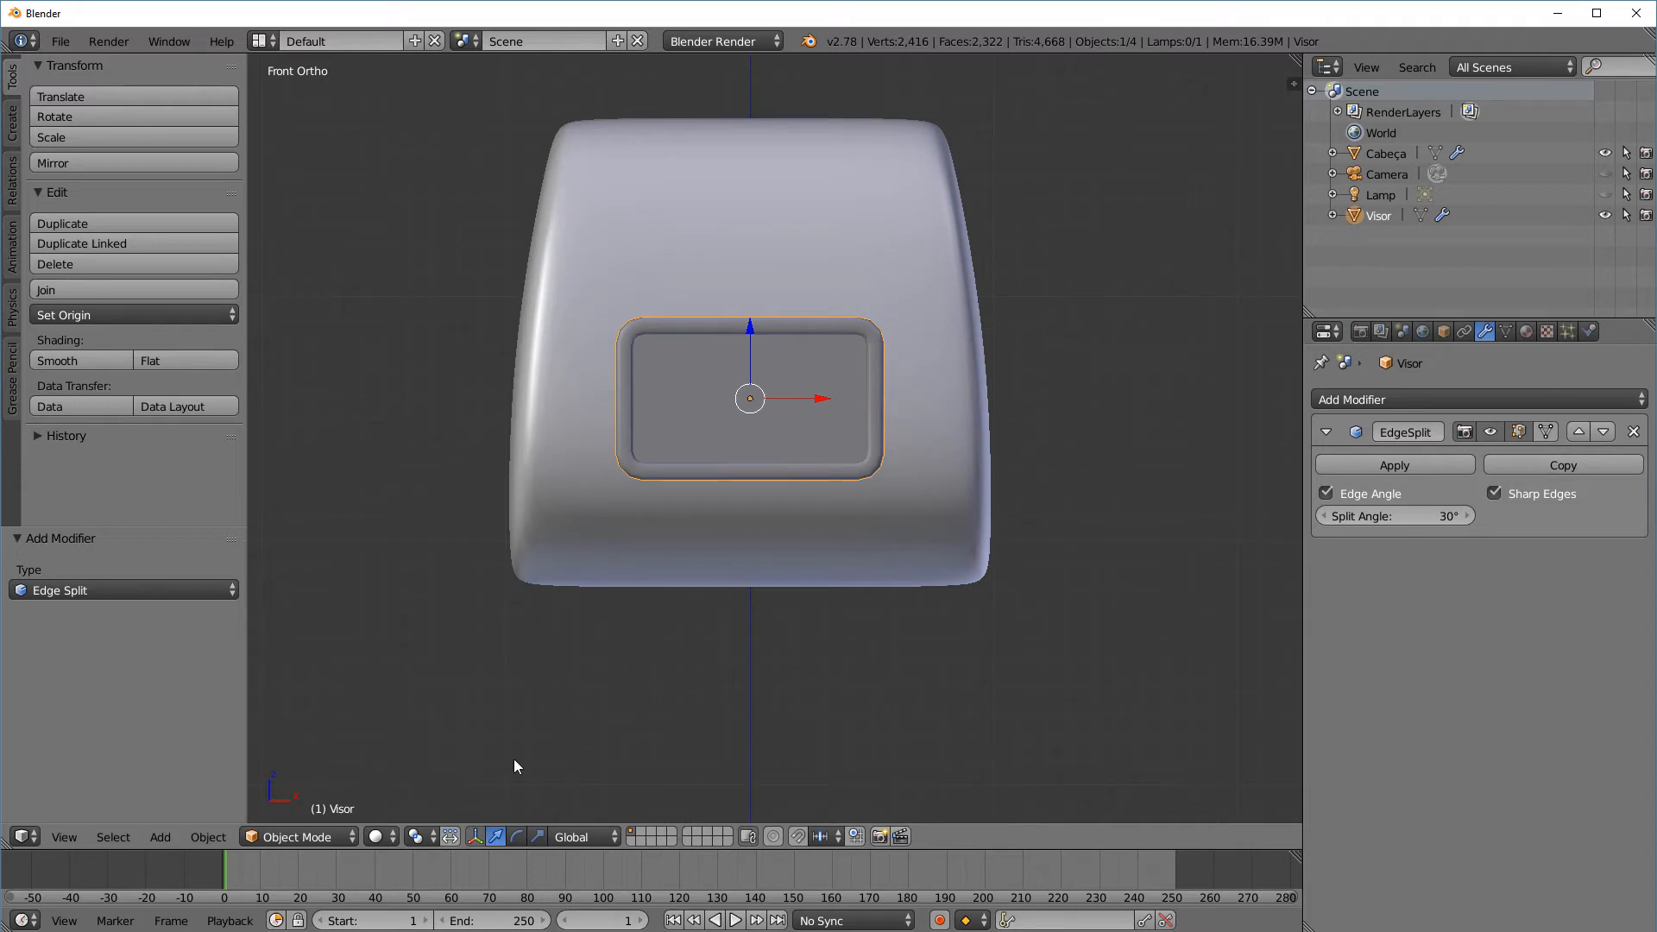
middle_click_drag(534, 708, 753, 453)
scroll(751, 479, "down", 4)
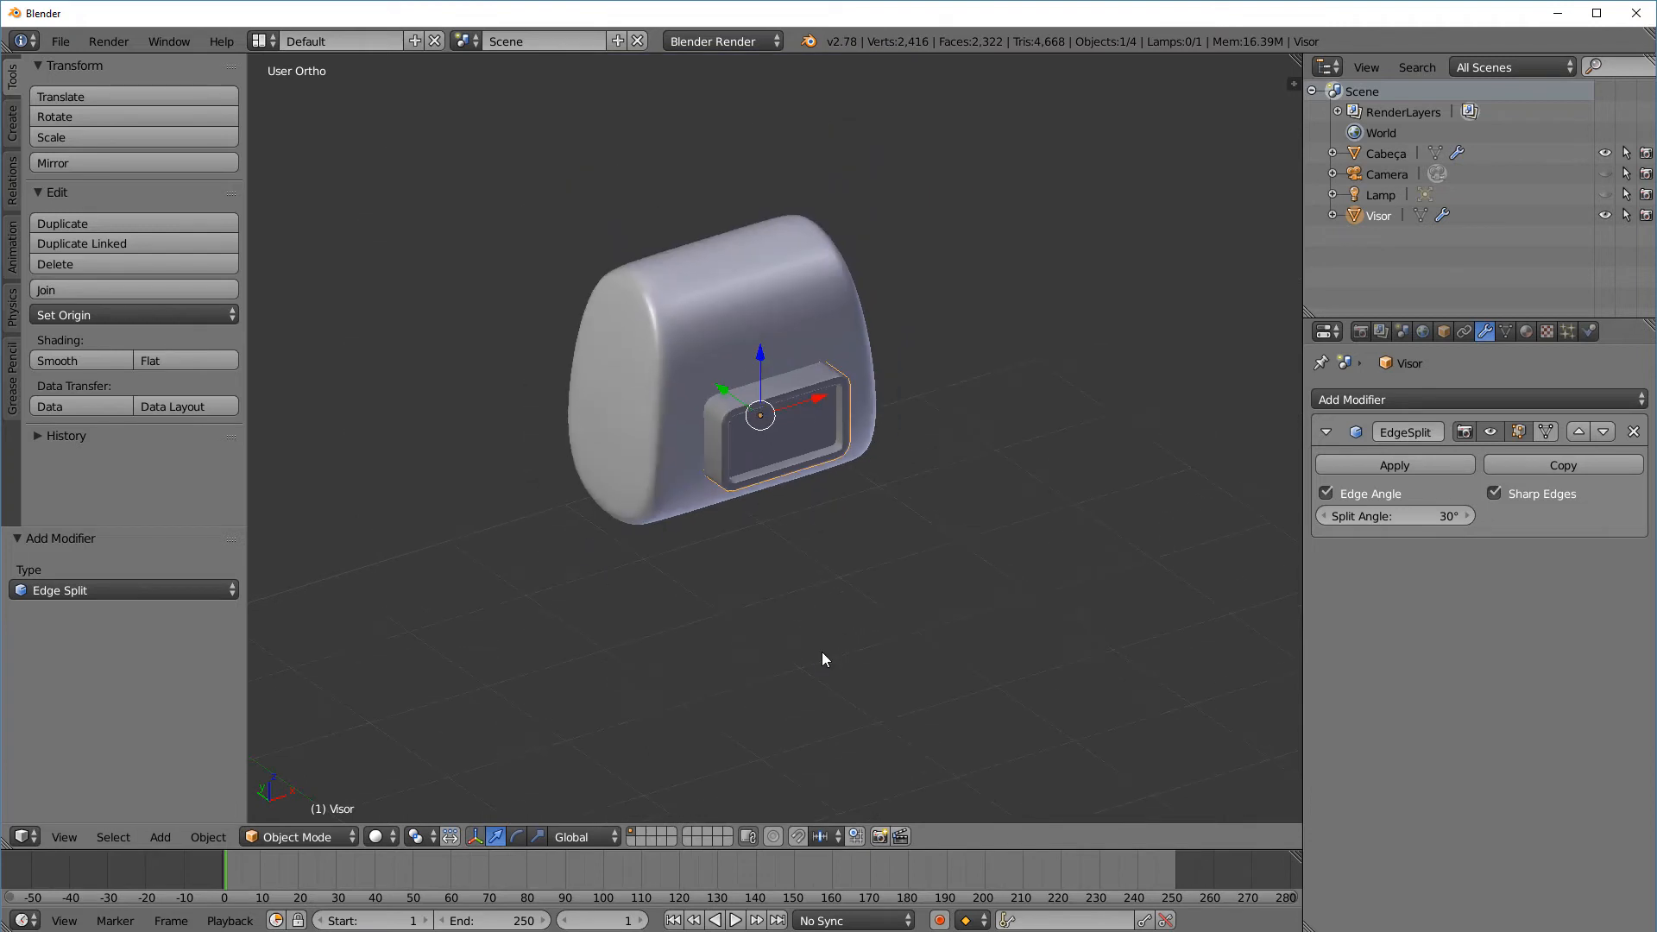
Add a cube in front view and raise it along the Z axis to the height of the head
key("KP_1")
scroll(823, 656, "down", 10)
scroll(824, 659, "up", 2)
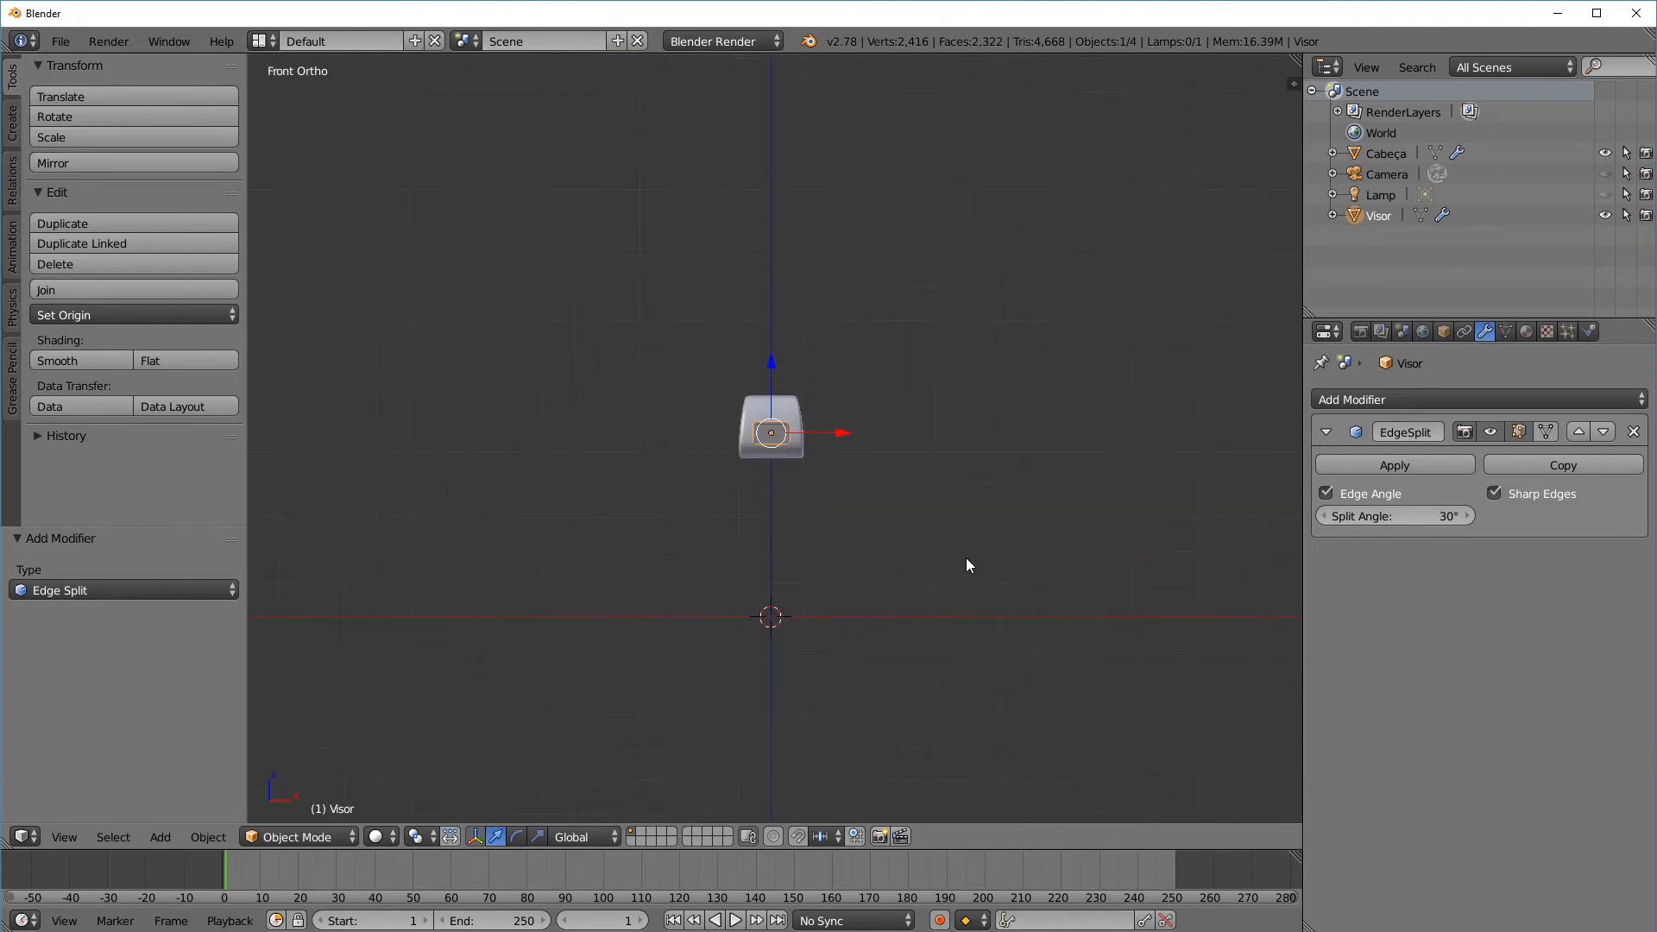
key("shift+a")
mouse_move(1003, 468)
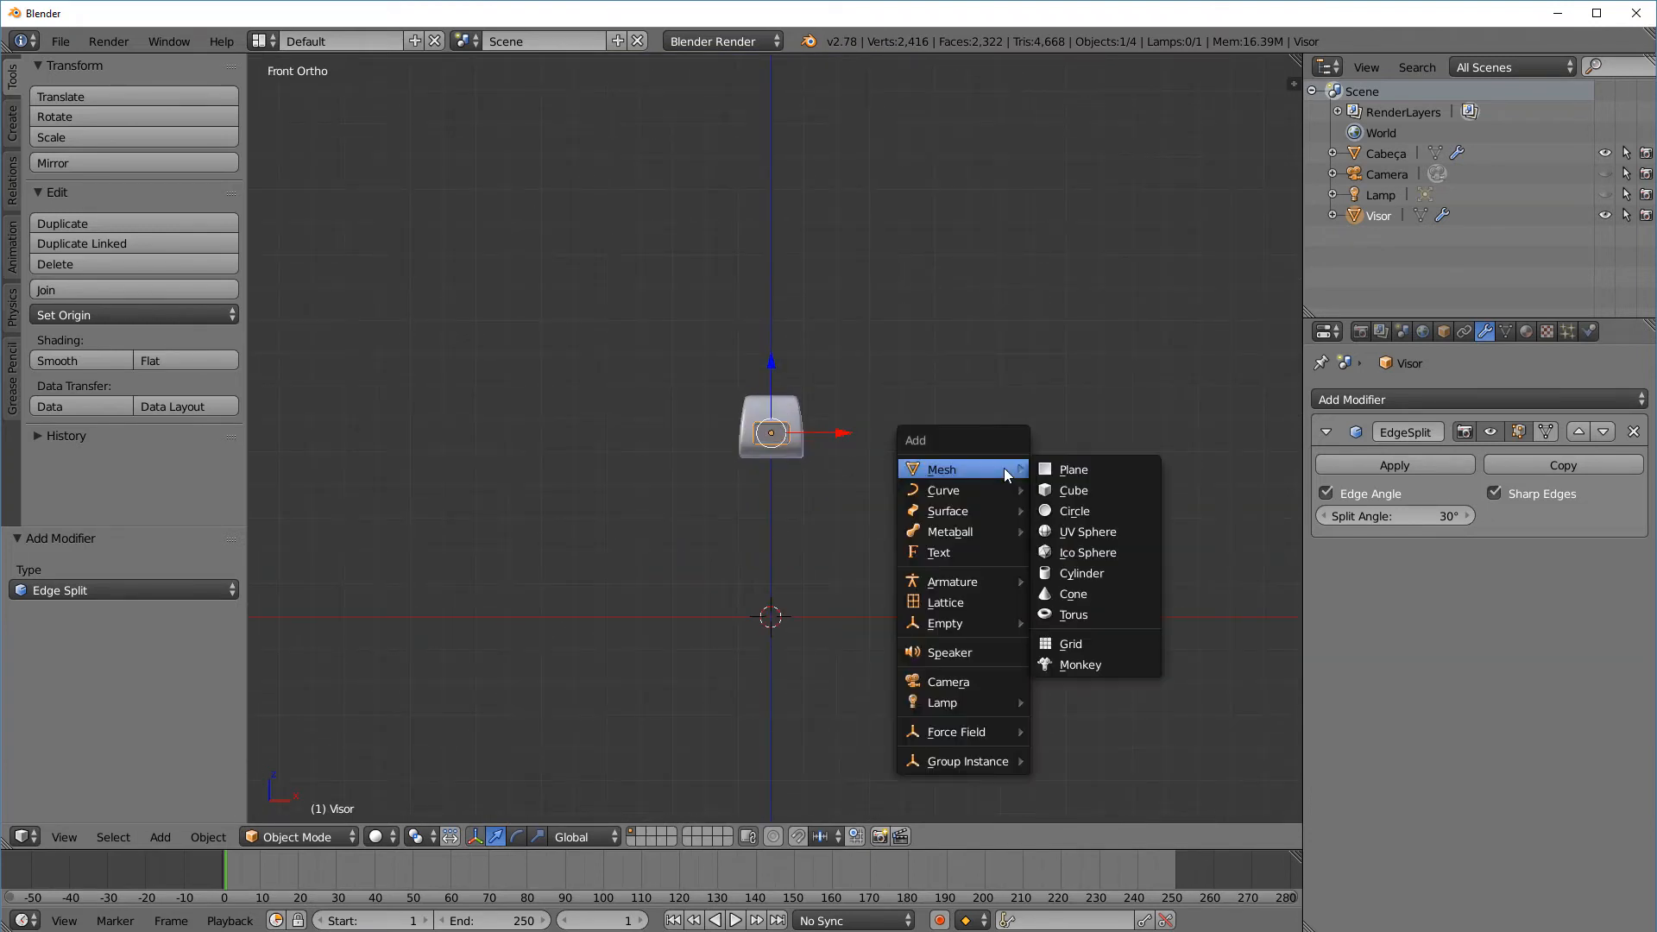
left_click(1087, 486)
scroll(781, 649, "up", 2)
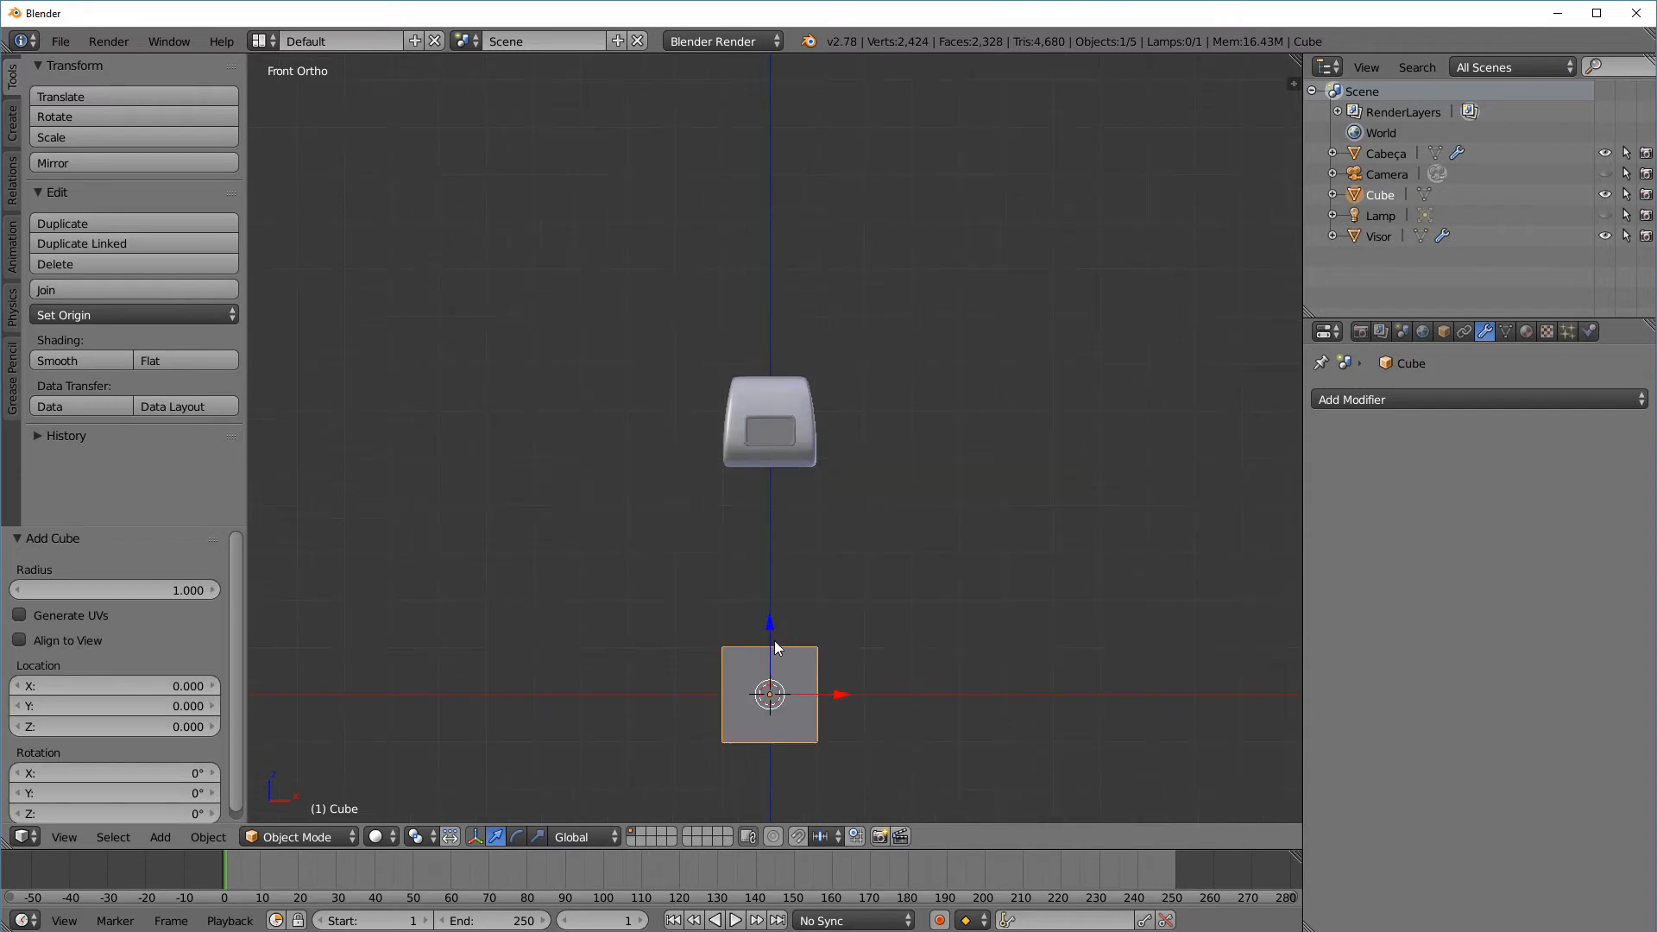
left_click_drag(774, 641, 771, 309)
scroll(775, 430, "up", 4)
scroll(774, 429, "up", 3)
Enter Edit Mode on the new cube and scale its mesh uniformly to about 0.226
left_click(316, 834)
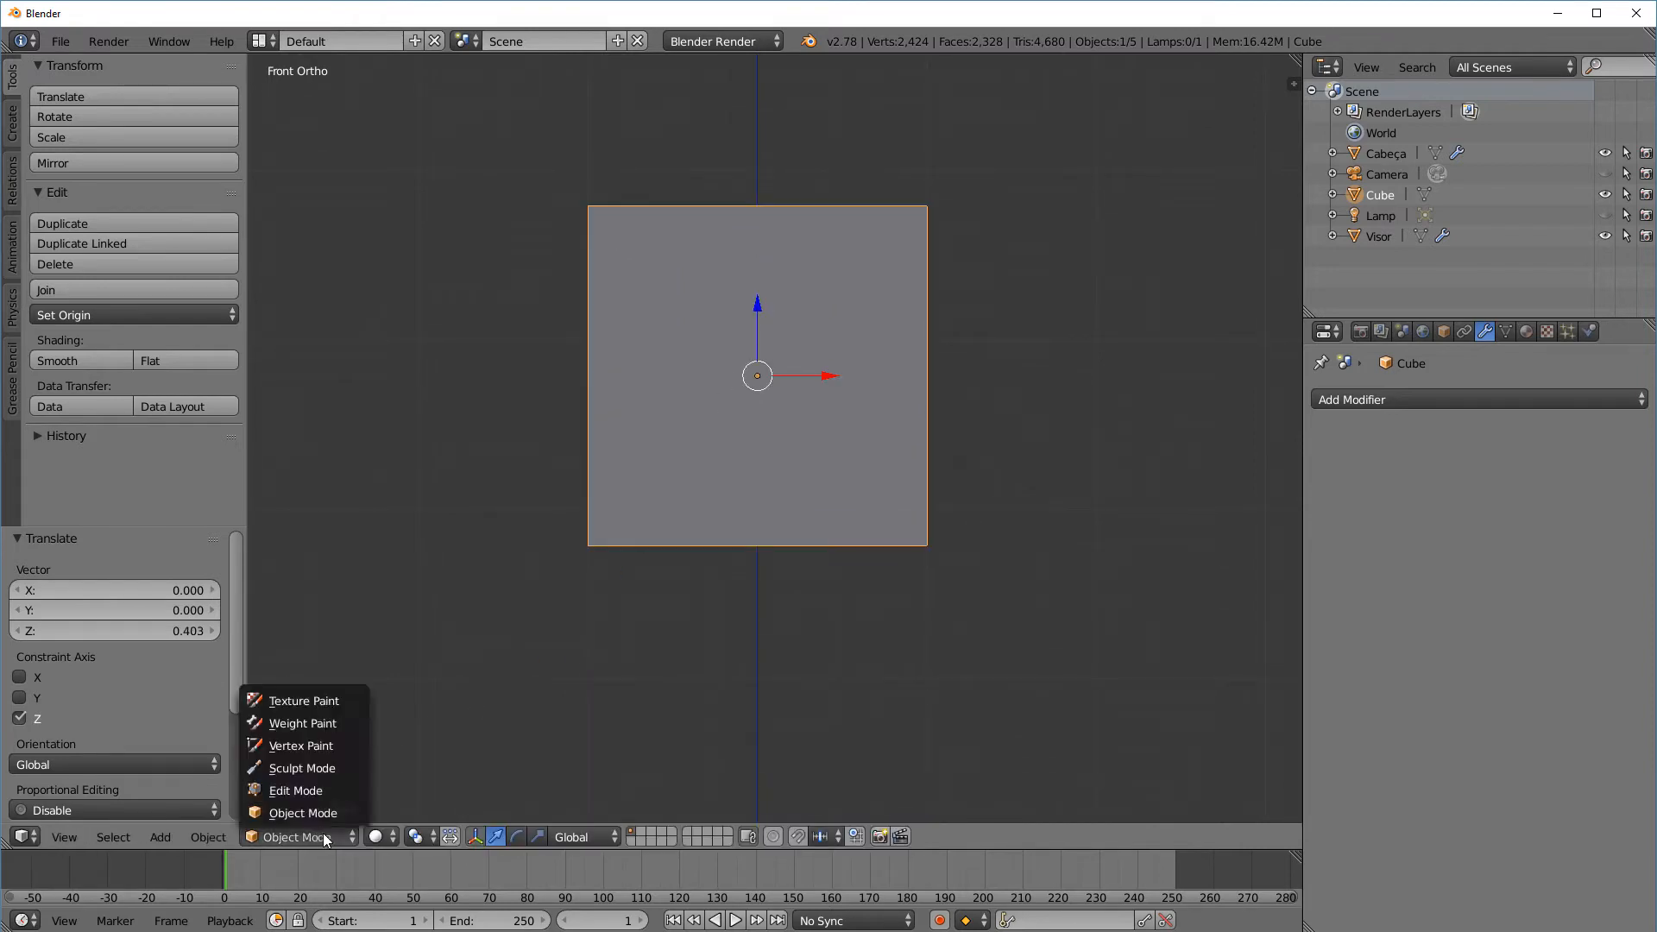
left_click(345, 789)
scroll(880, 383, "up", 2)
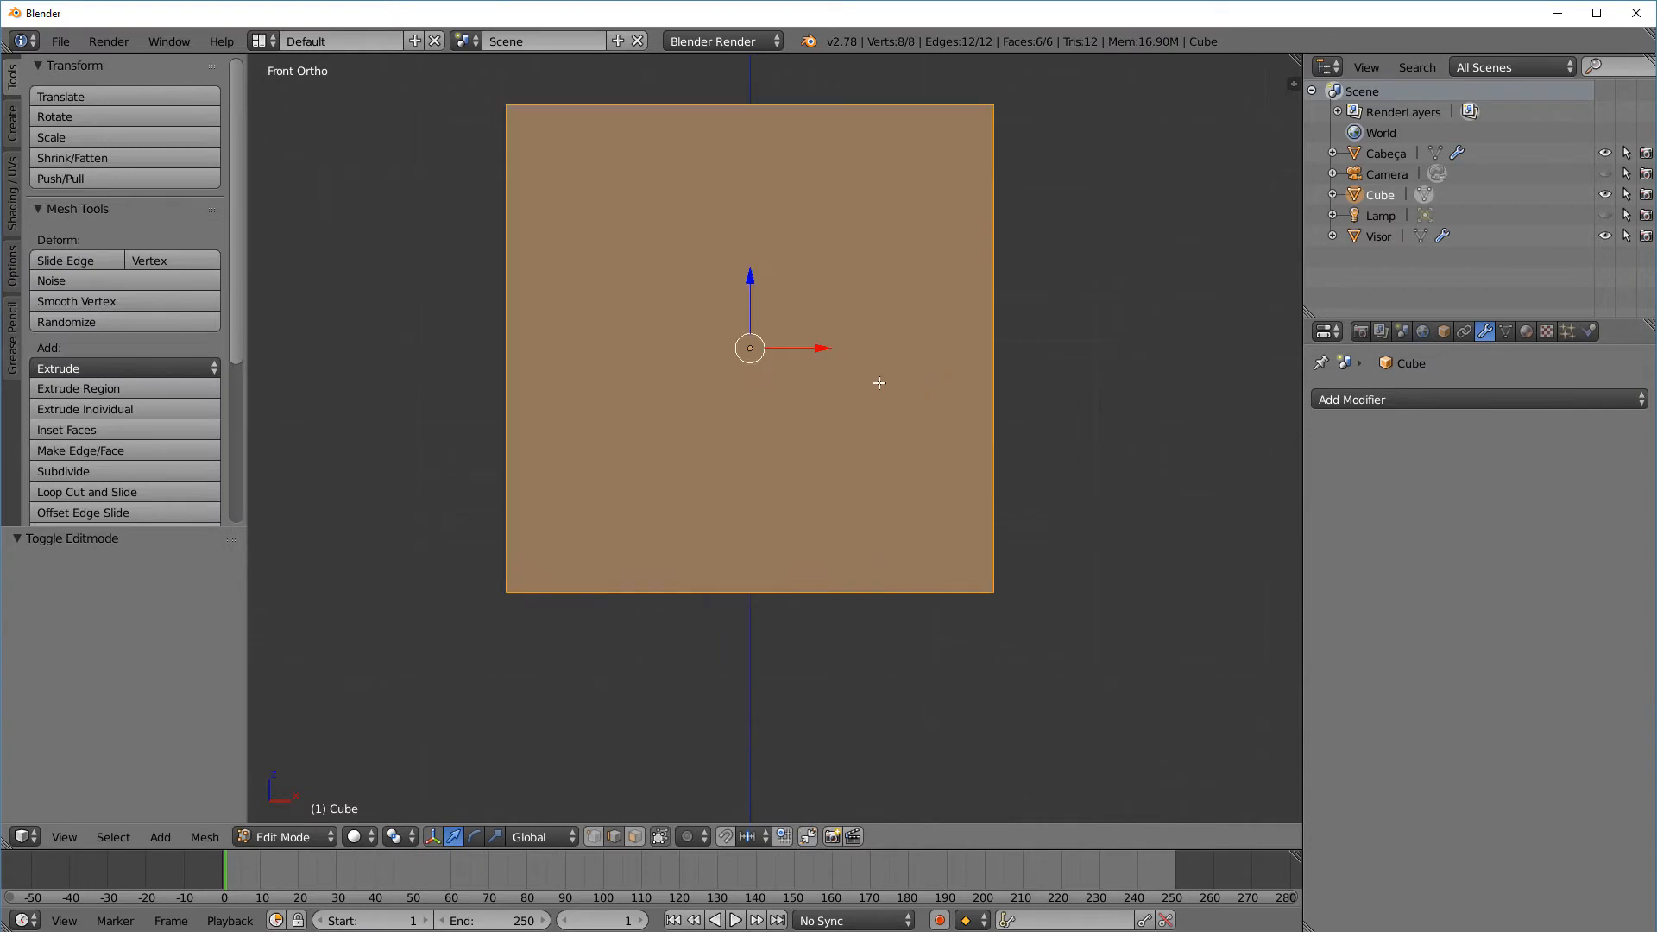
key("s")
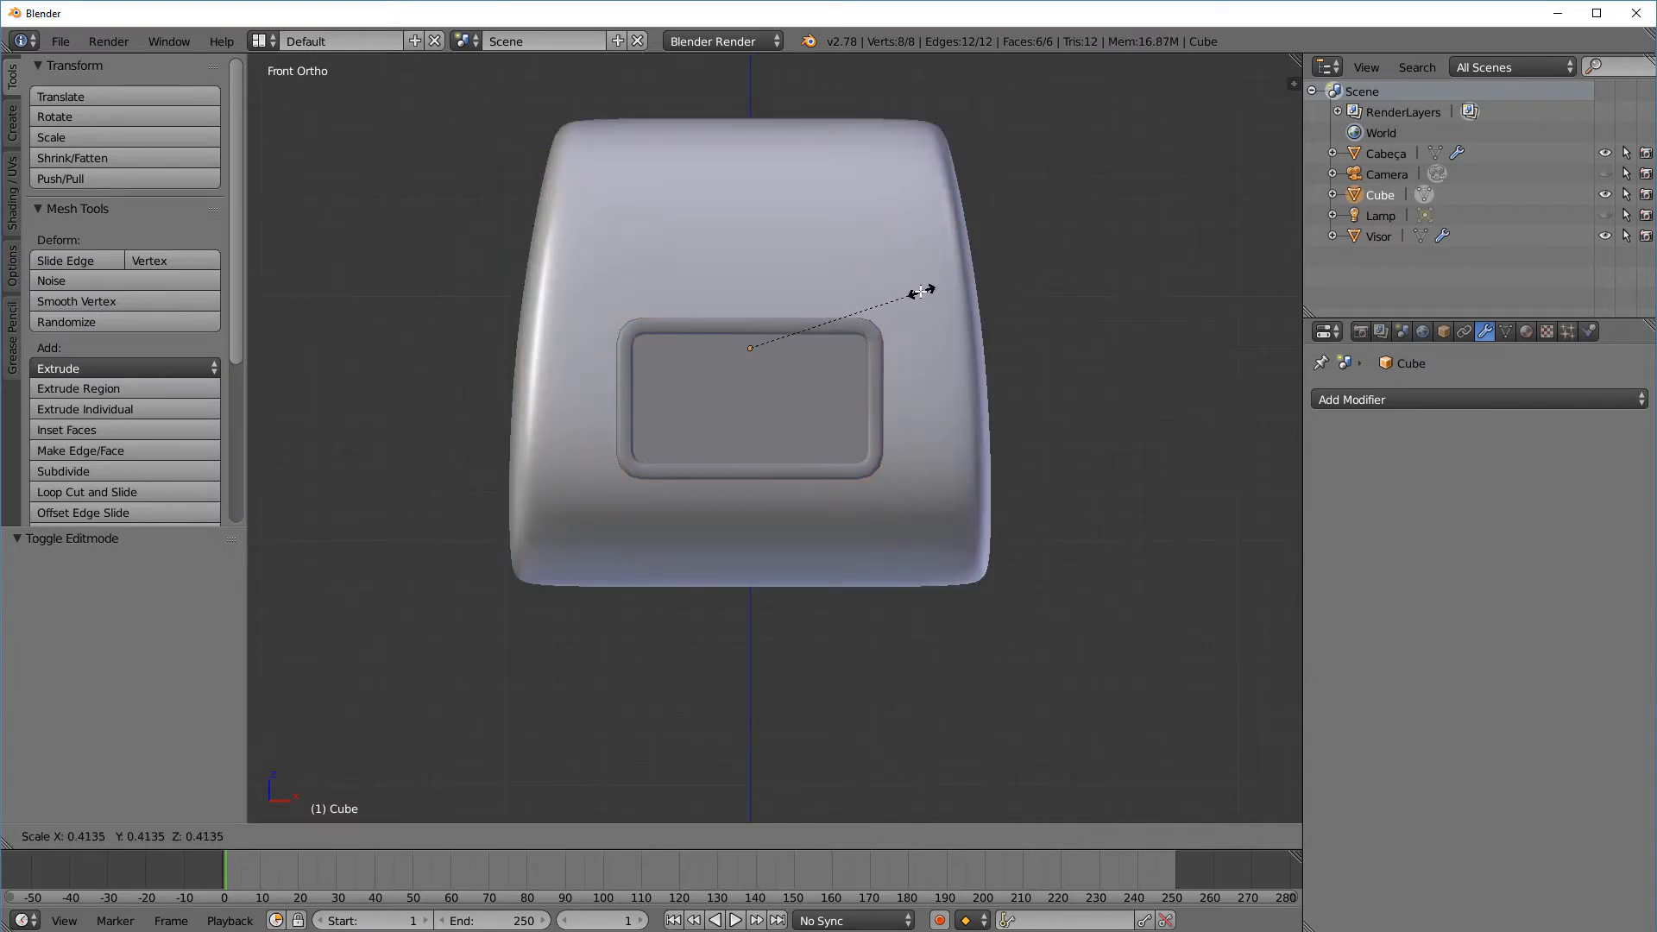
left_click(845, 320)
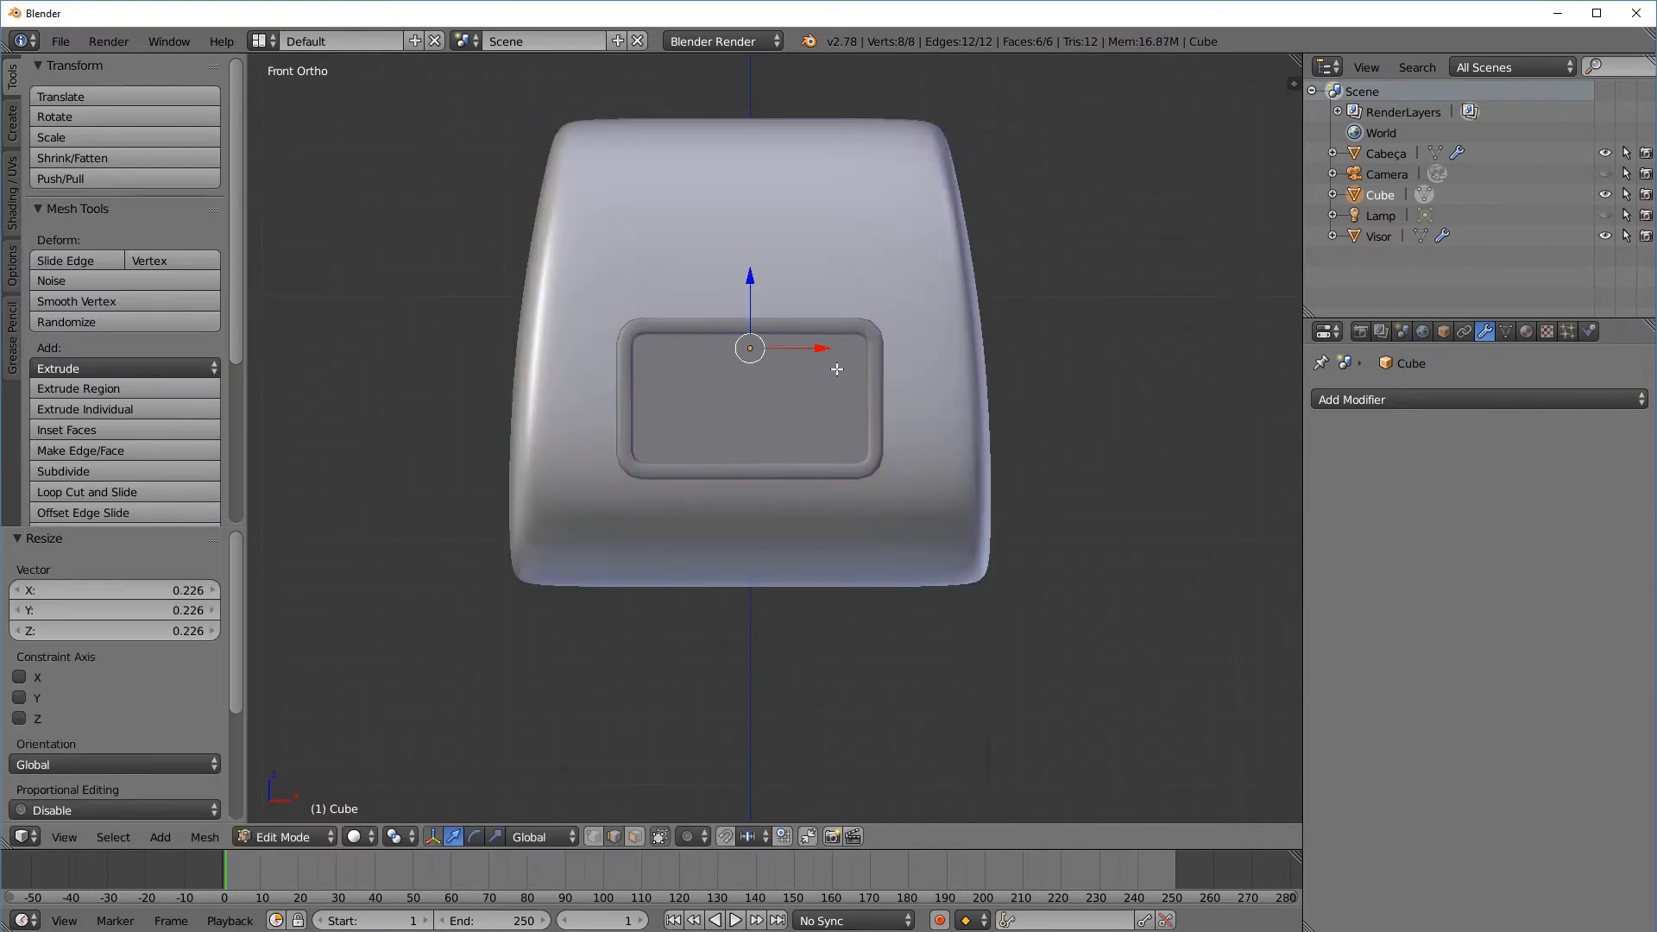
In right view, move the cube's mesh about -1.125 along the Y axis, out in front of the visor
key("KP_3")
key("g")
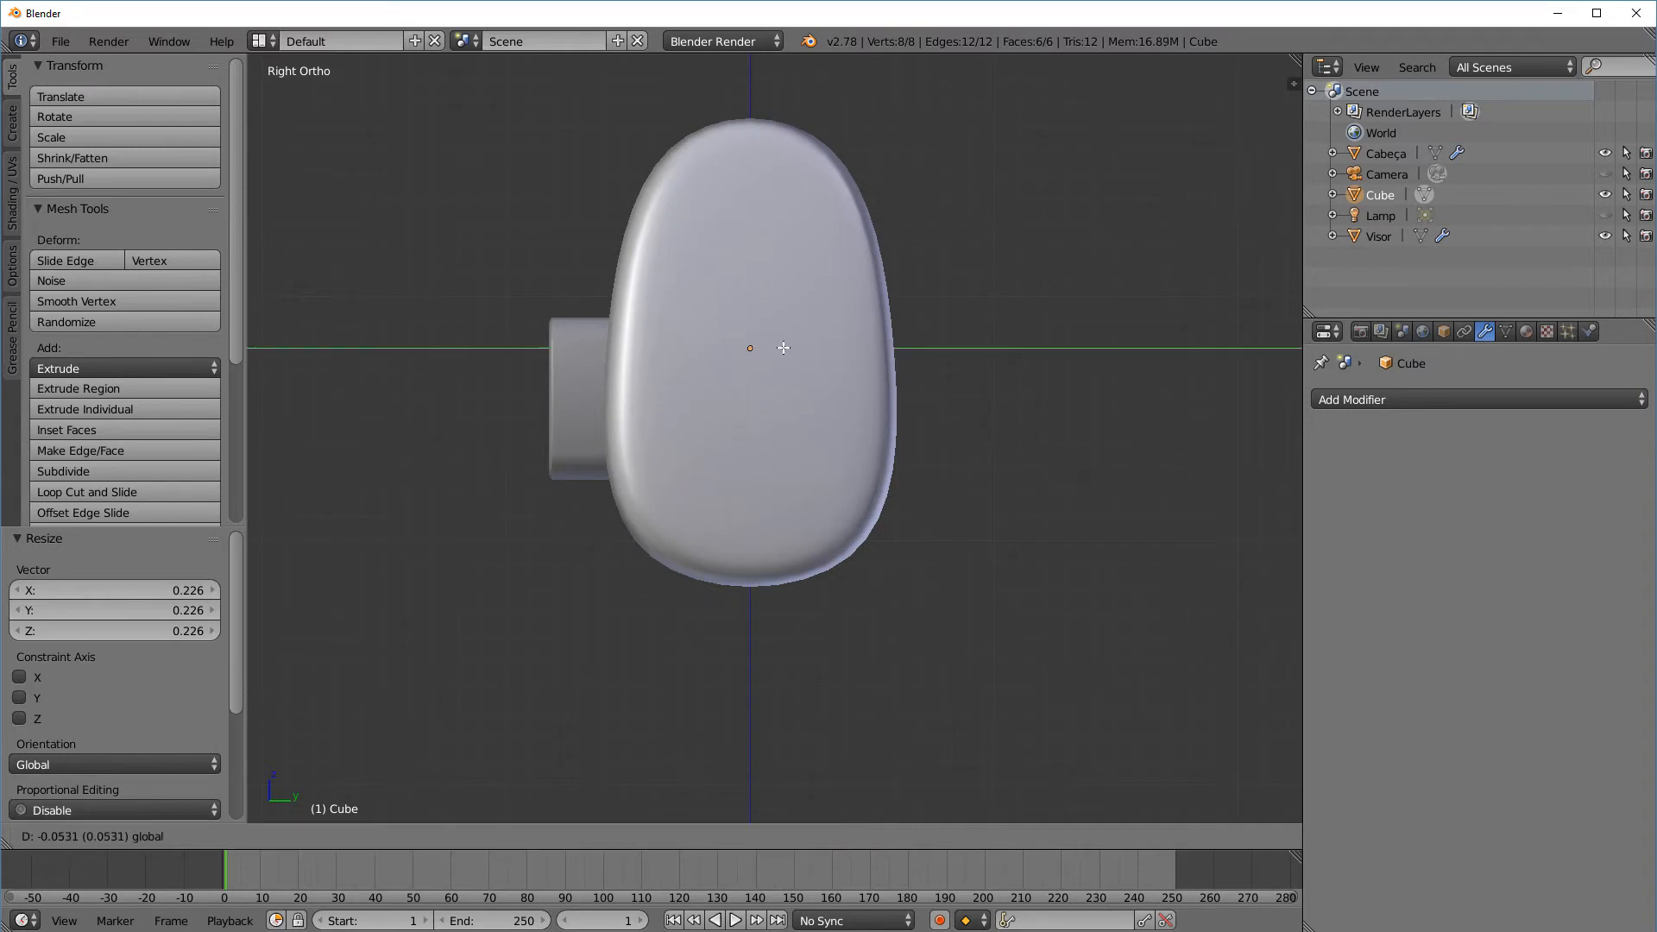
left_click(537, 374)
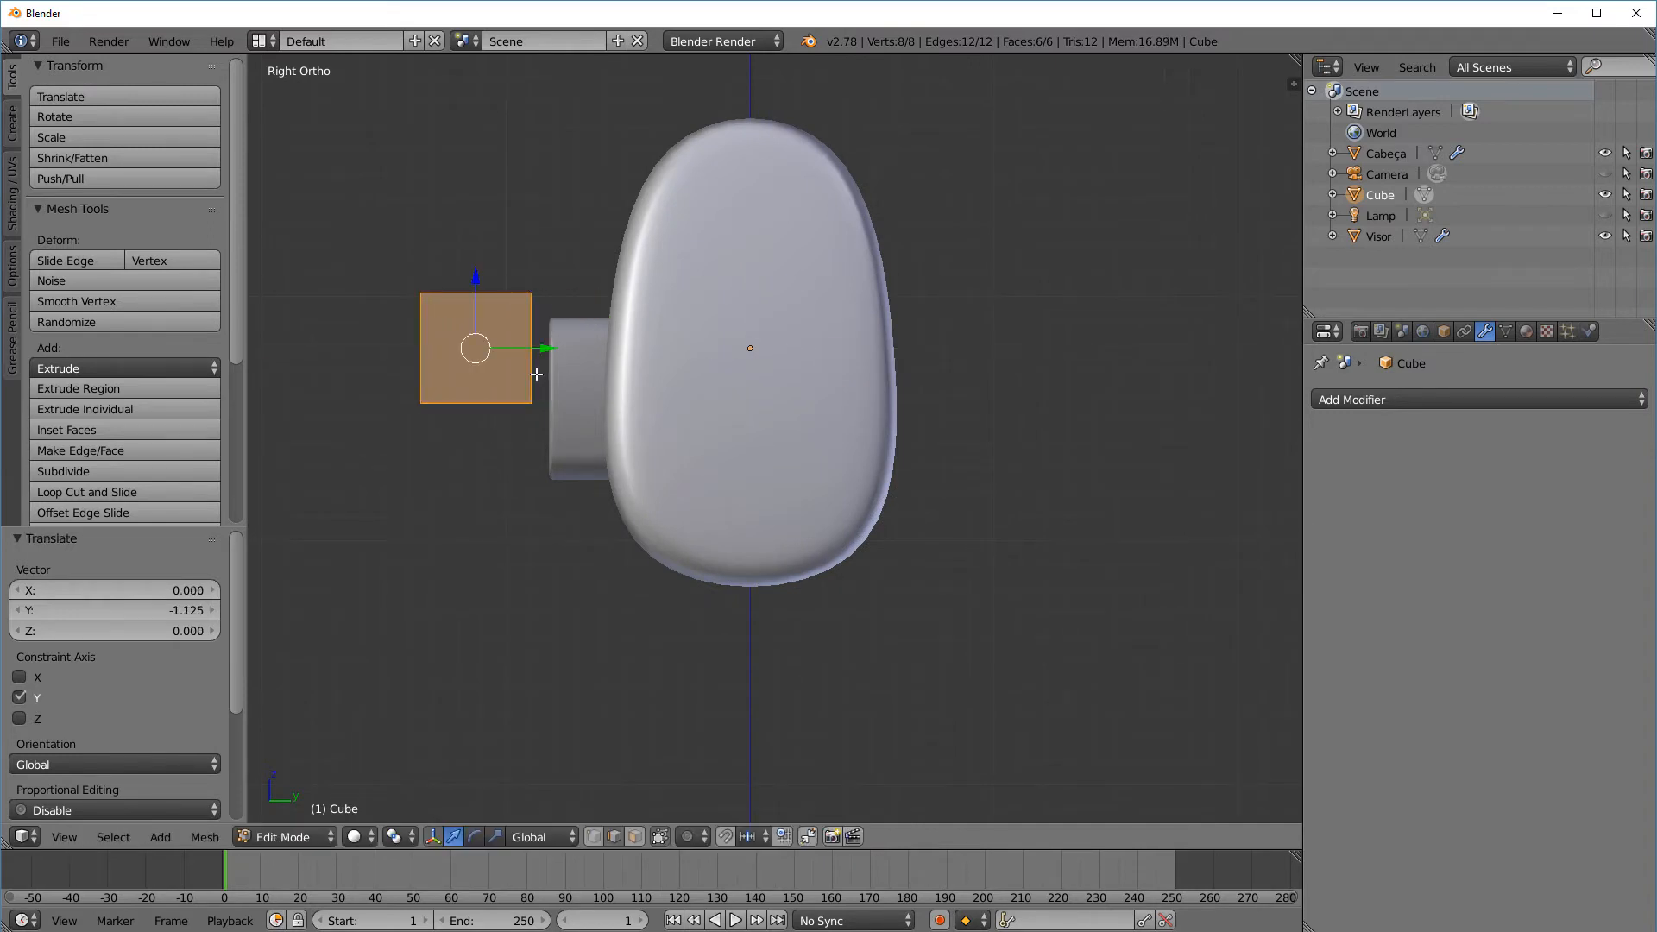
In front view, scale the cube's mesh uniformly to about 0.493
key("KP_1")
middle_click_drag(610, 369, 955, 384, "shift")
scroll(955, 383, "up", 2)
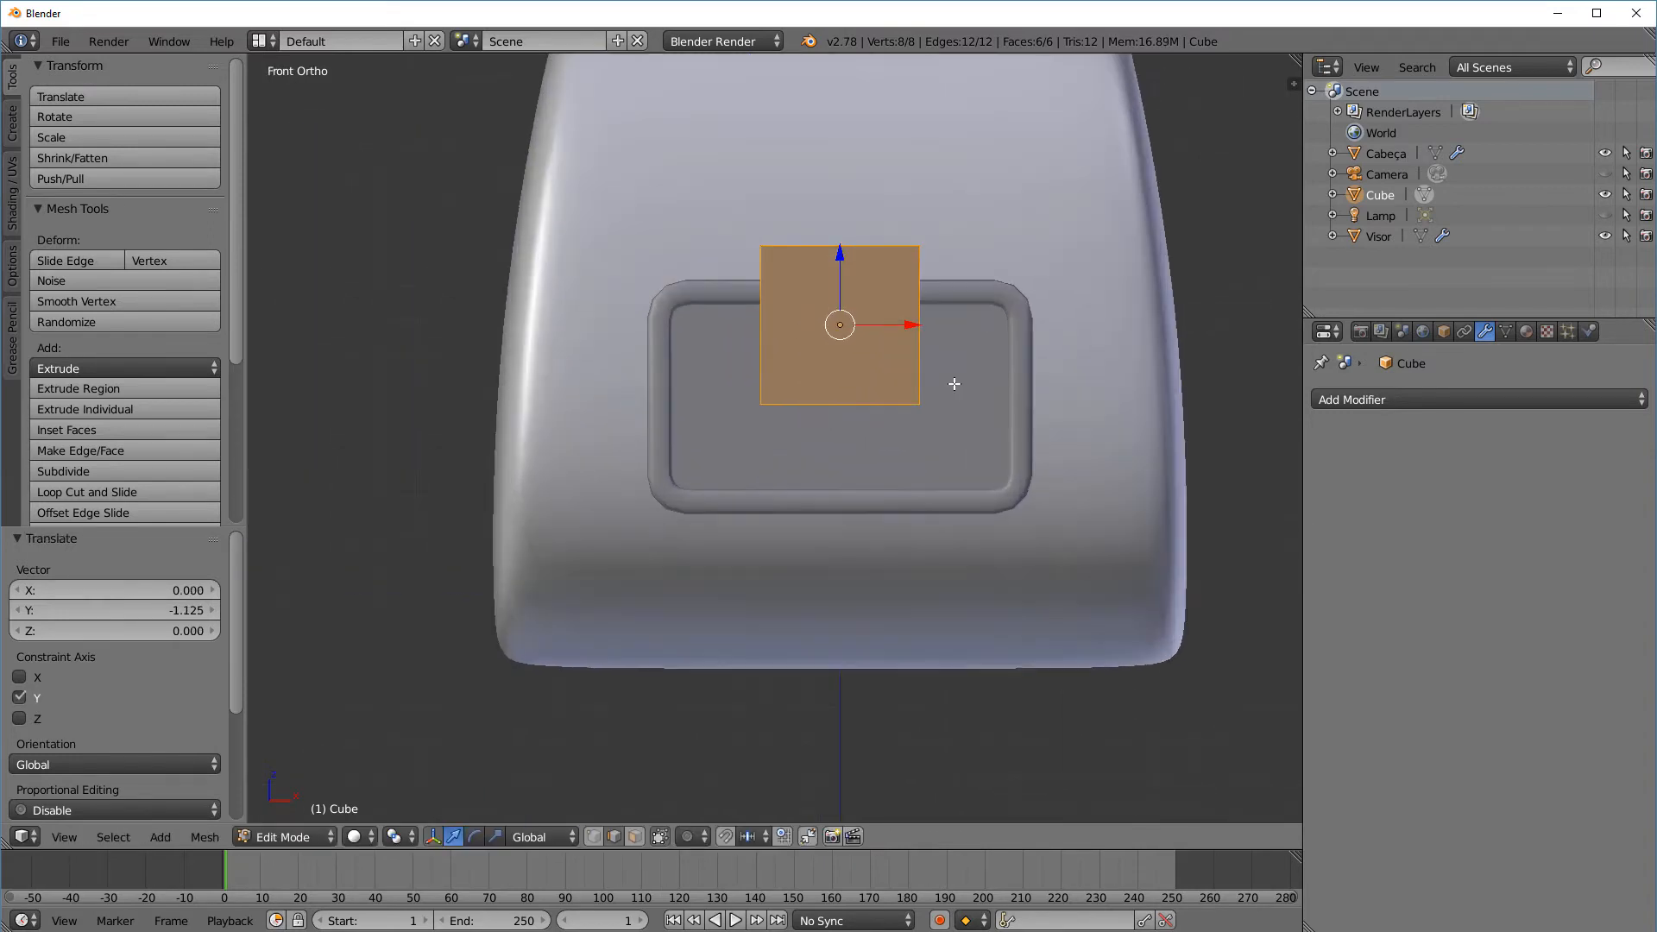
key("s")
left_click(969, 269)
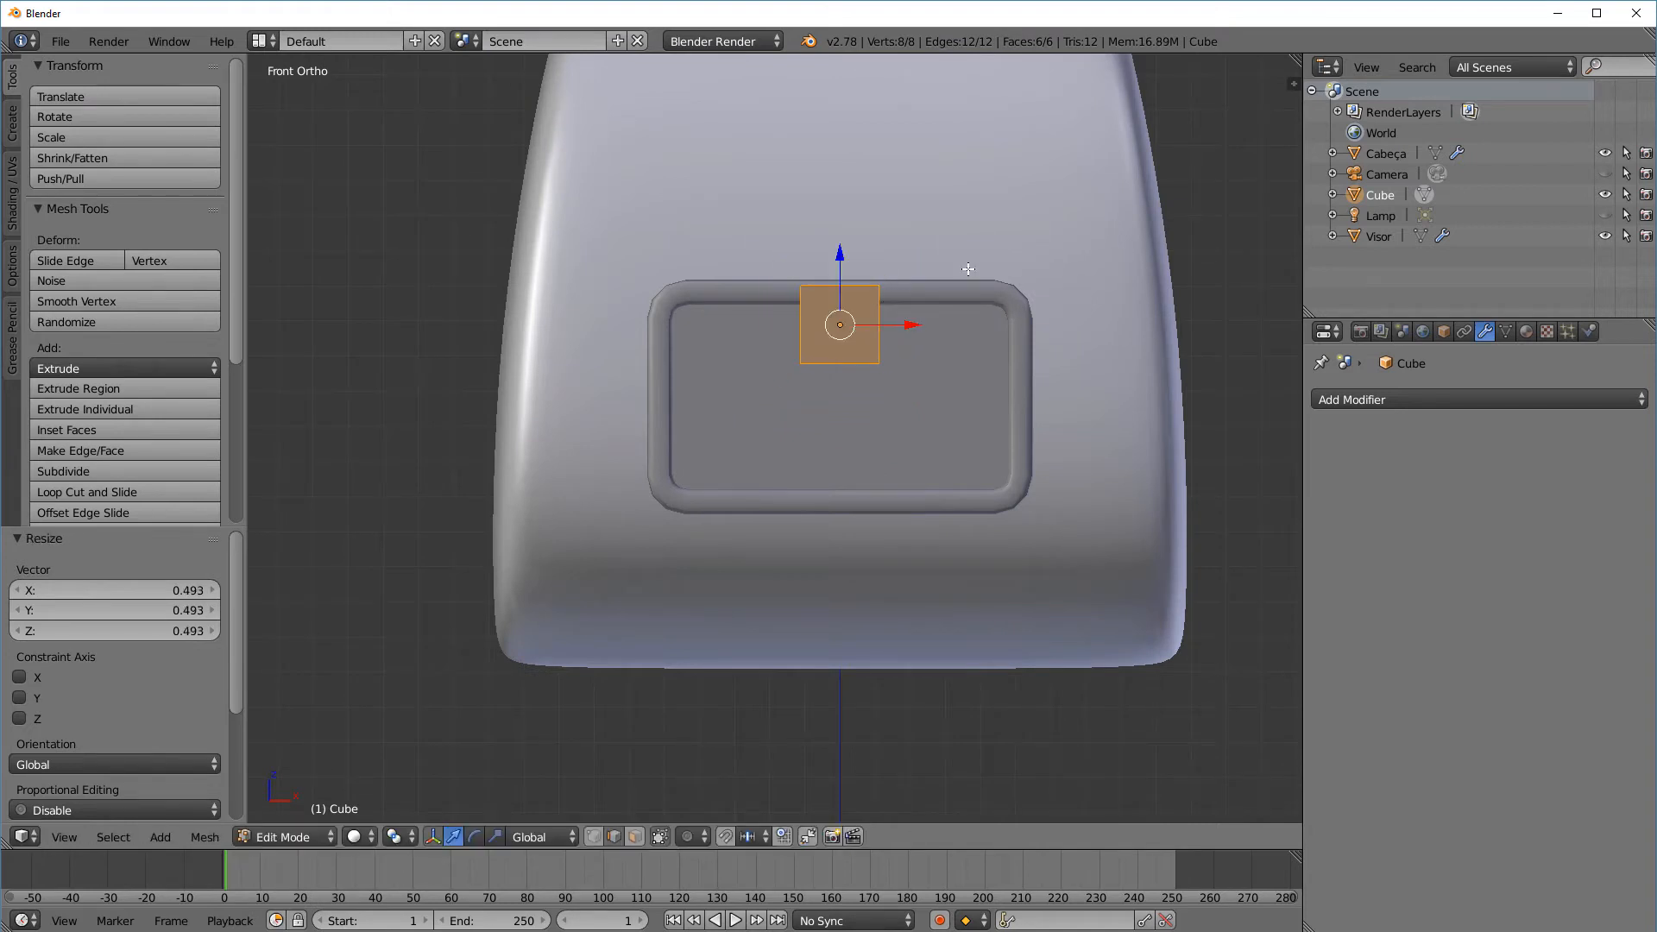
Move the cube's mesh about -0.229 in X and -0.206 in Z into the visor's left half, and scale it to about 0.917
key("g")
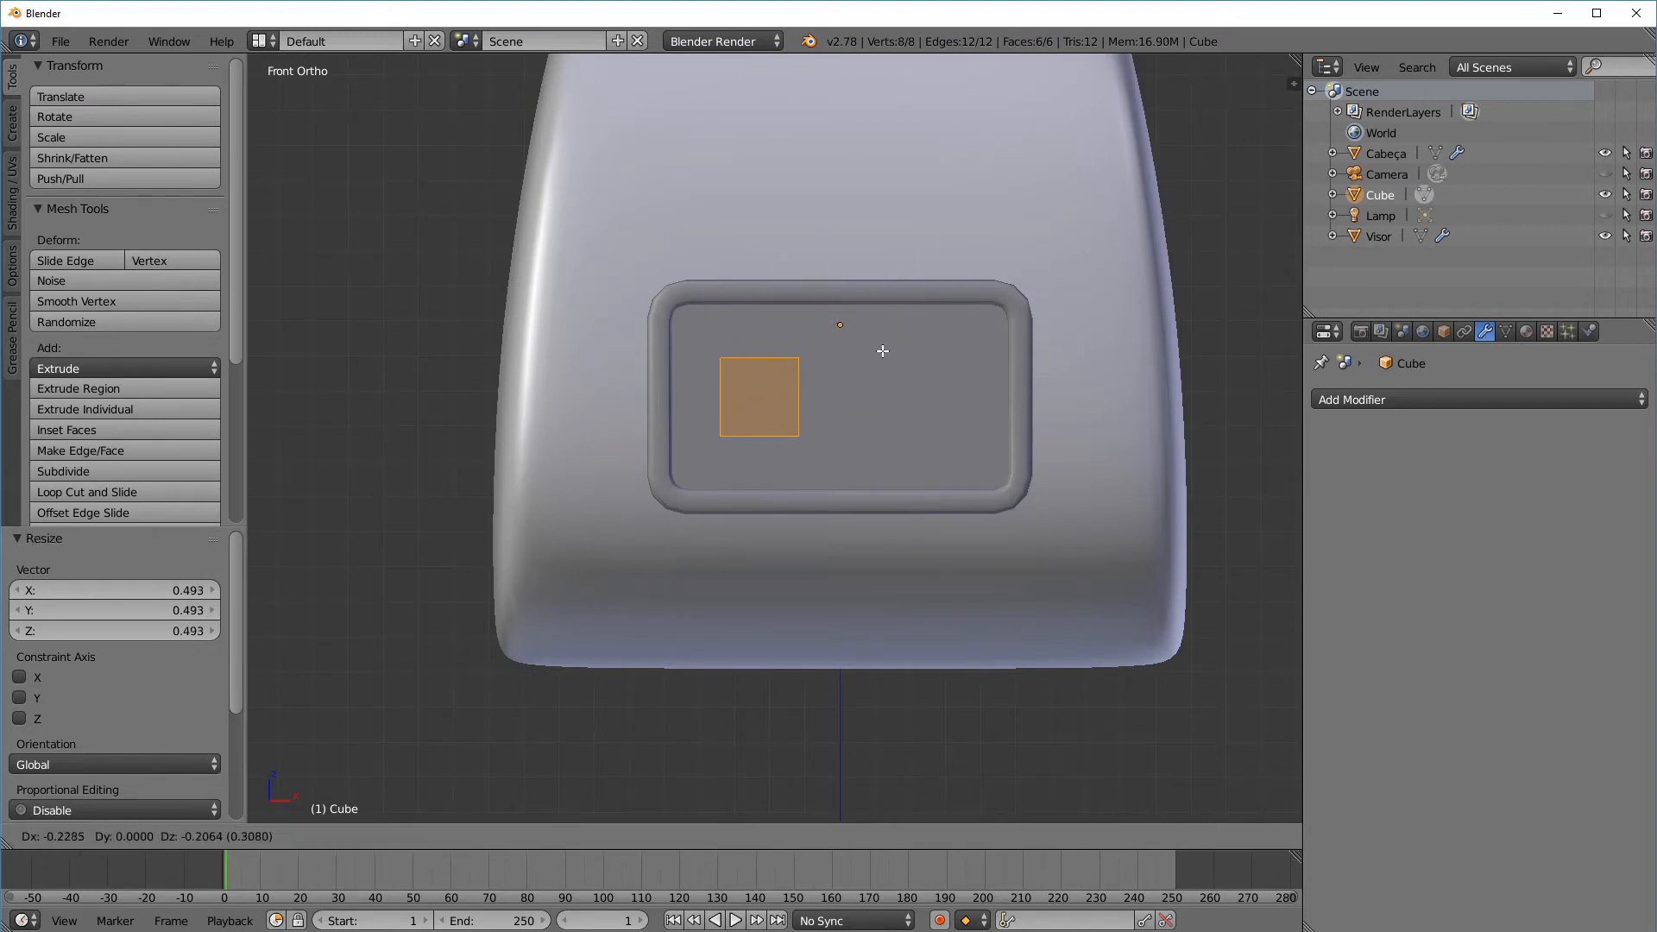
left_click(882, 350)
key("s")
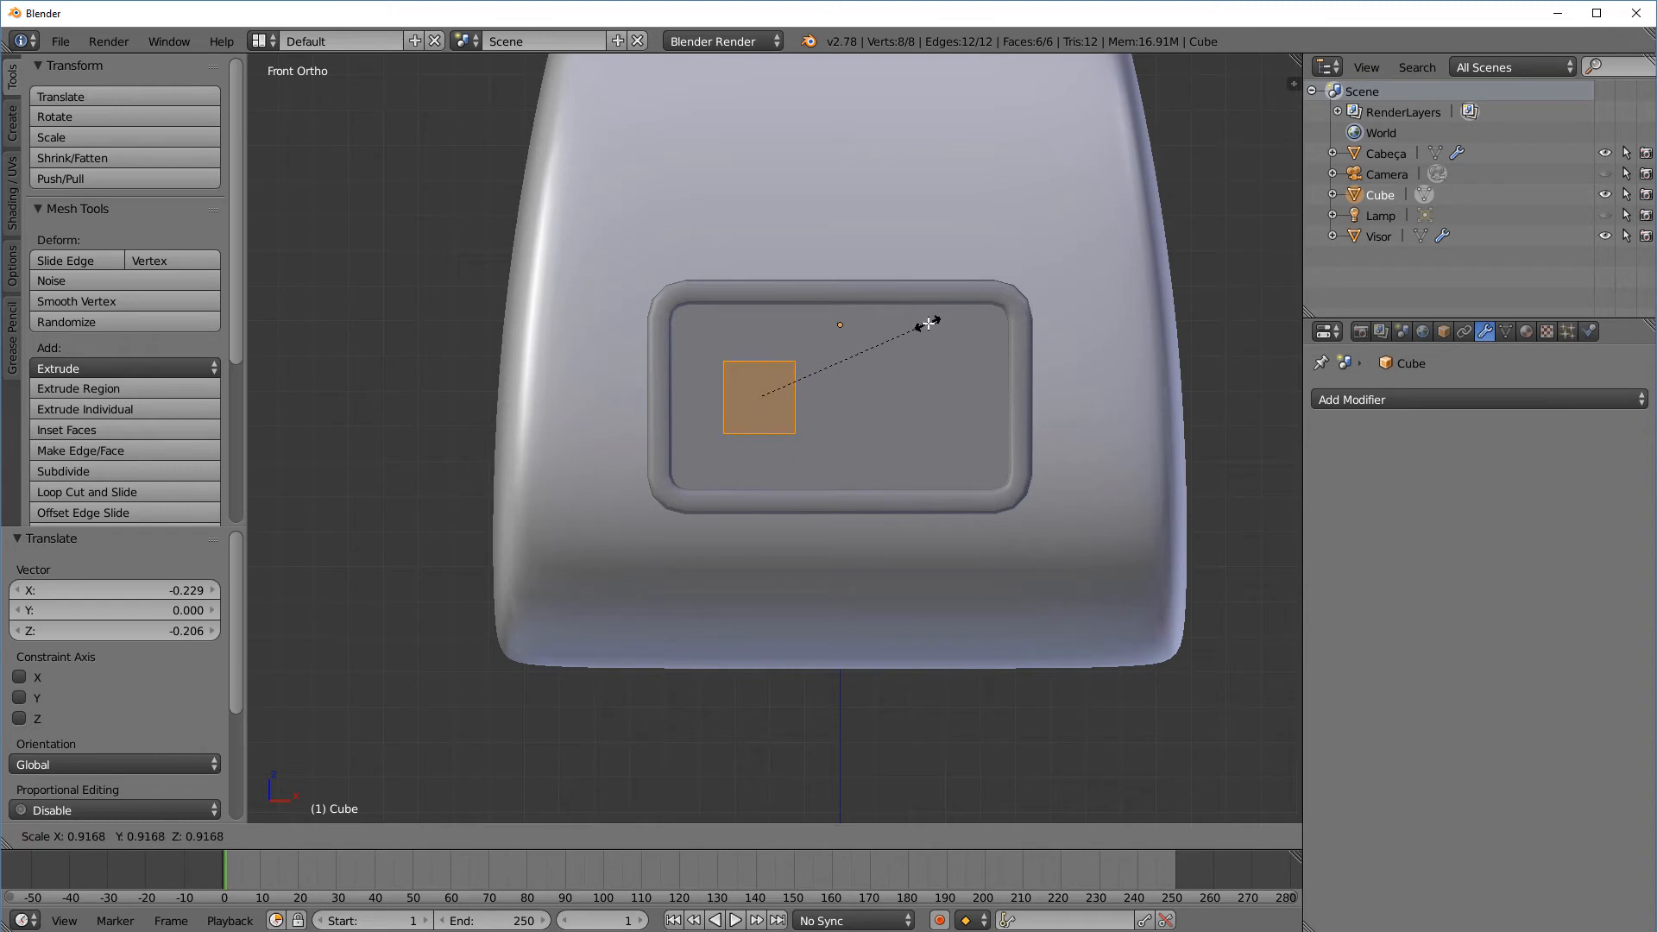
left_click(929, 324)
scroll(824, 395, "up", 1)
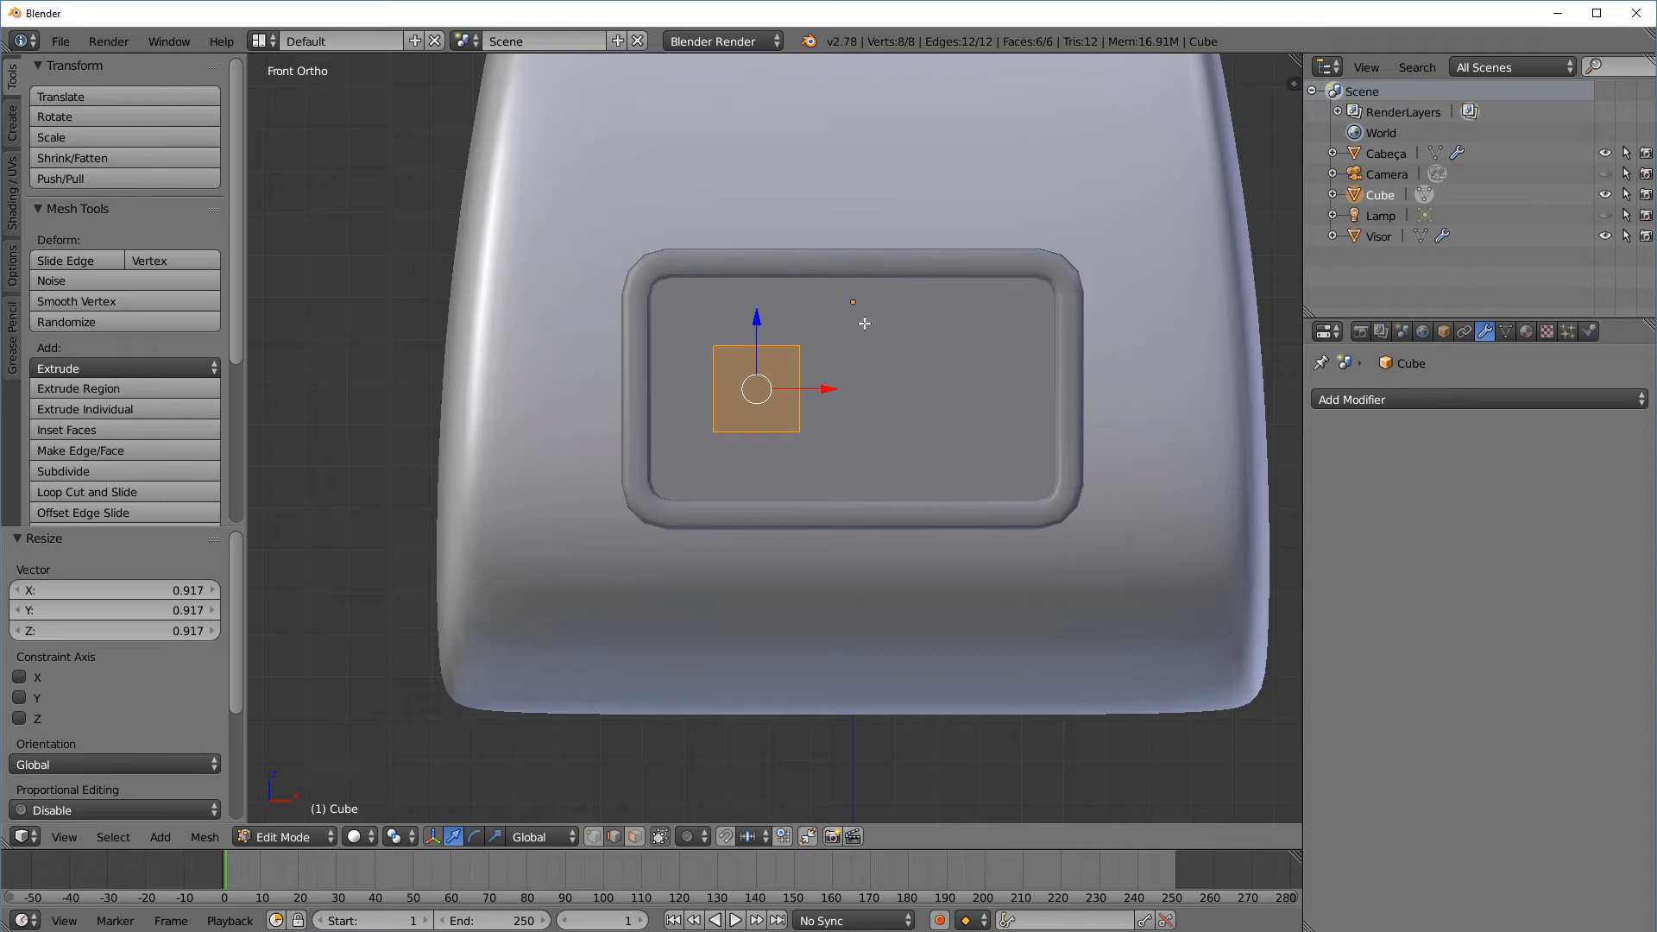
Return to Object Mode and add a Mirror modifier to the cube, keeping the X axis
left_click(314, 839)
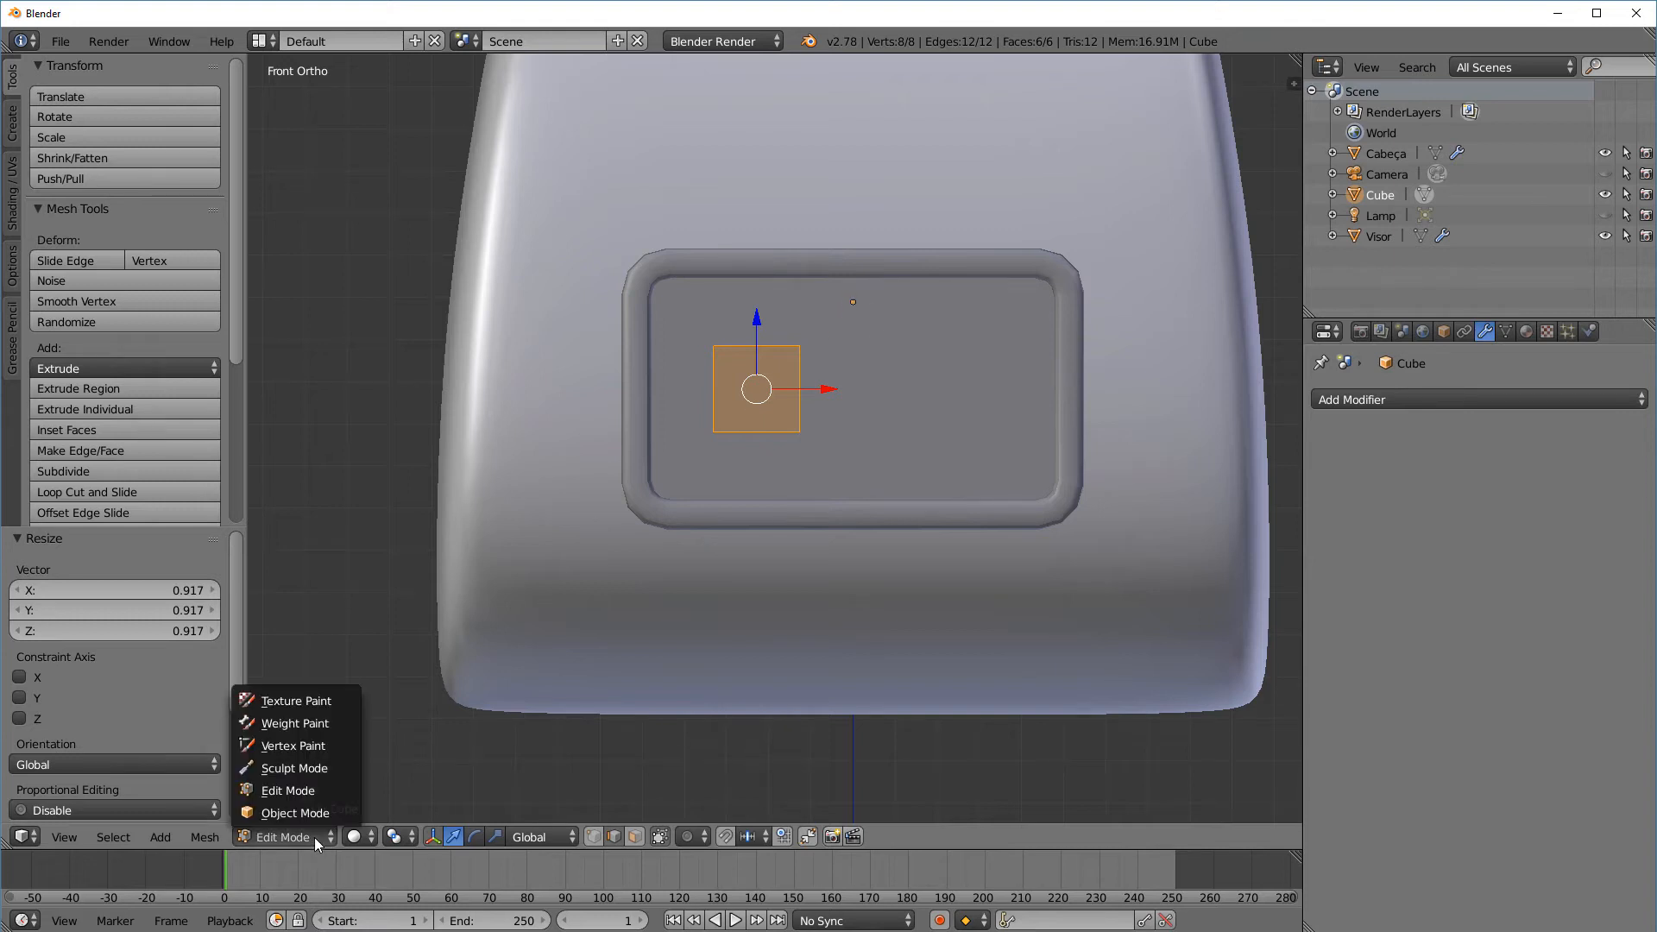
left_click(315, 814)
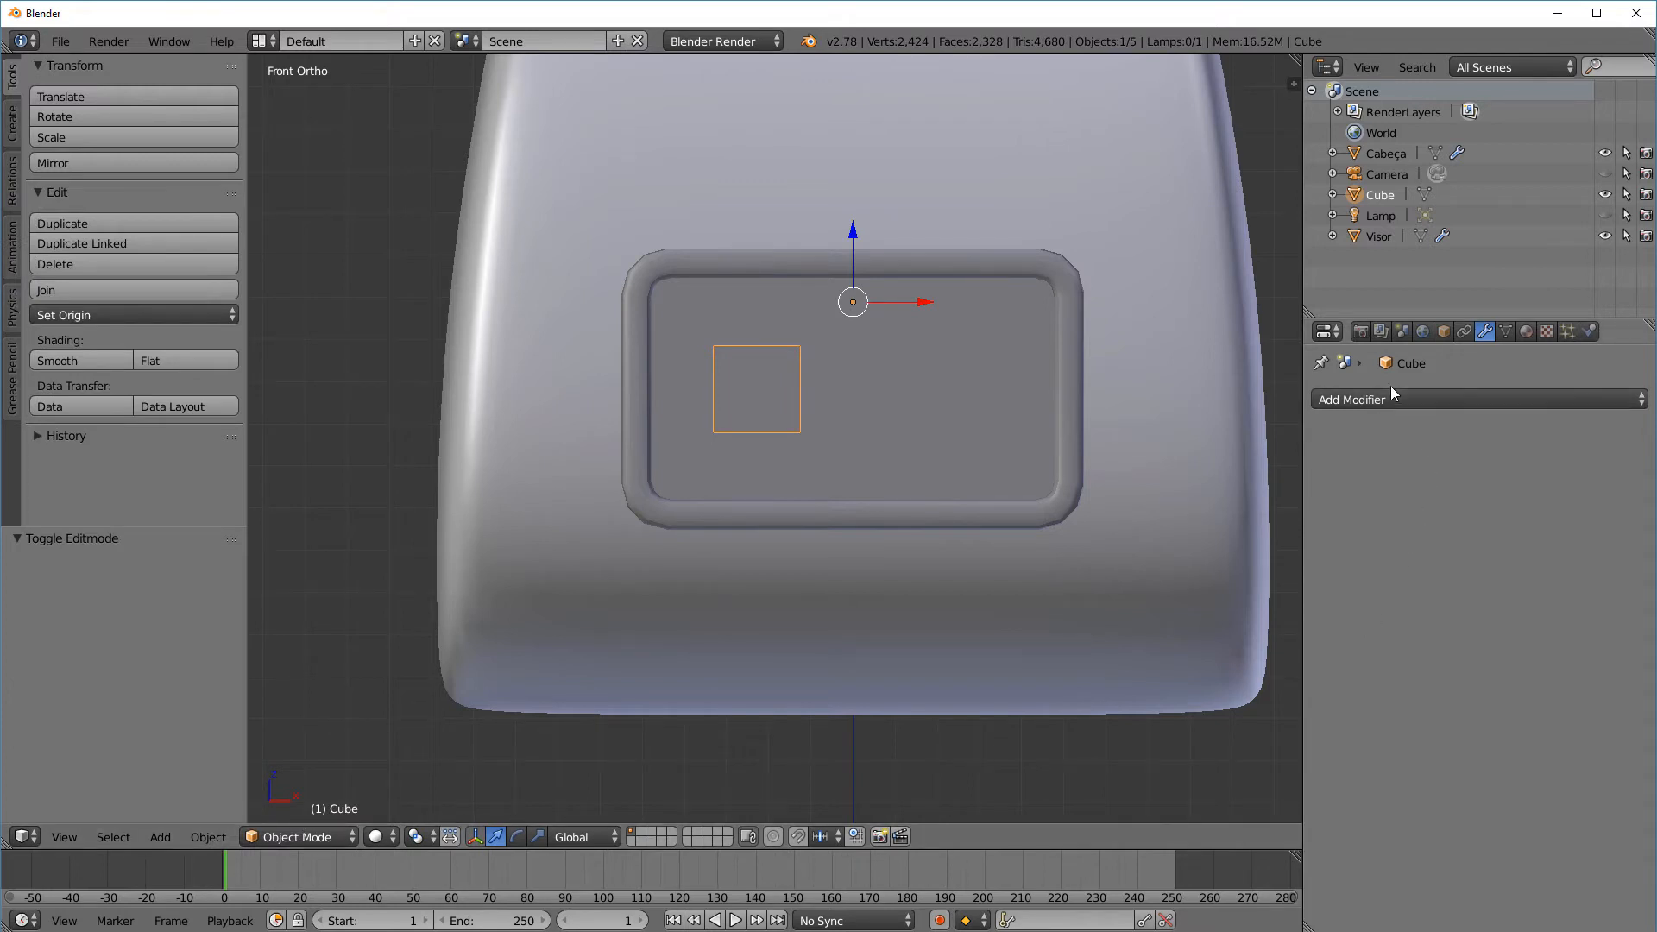
left_click(1464, 392)
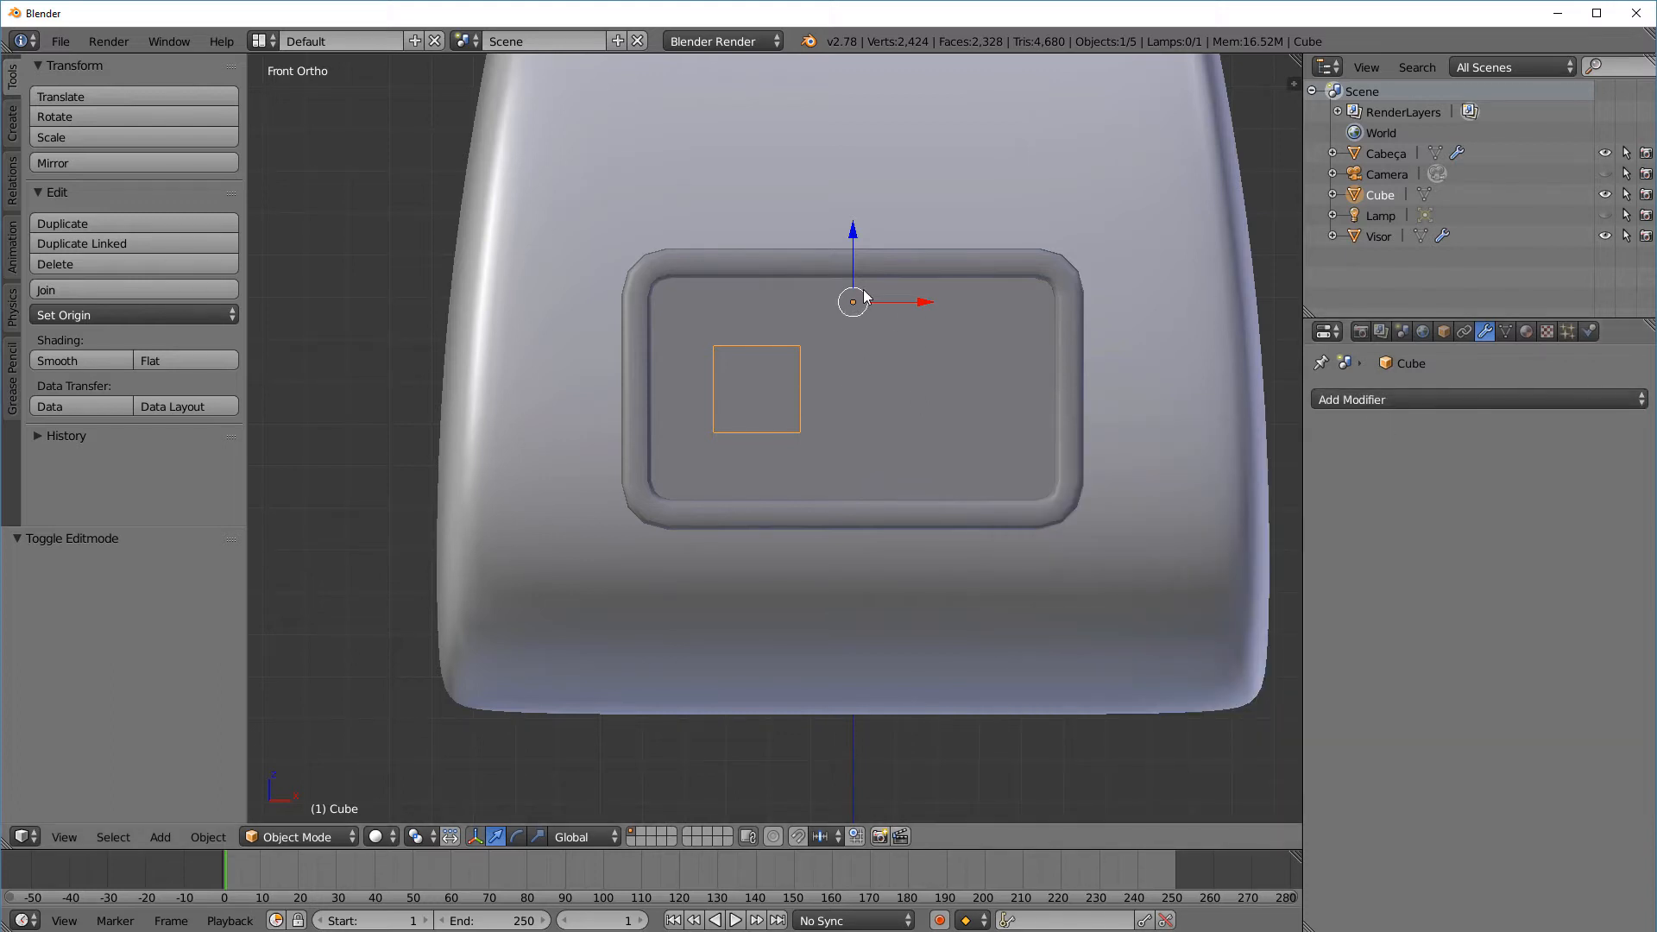
left_click(1426, 398)
left_click(1248, 604)
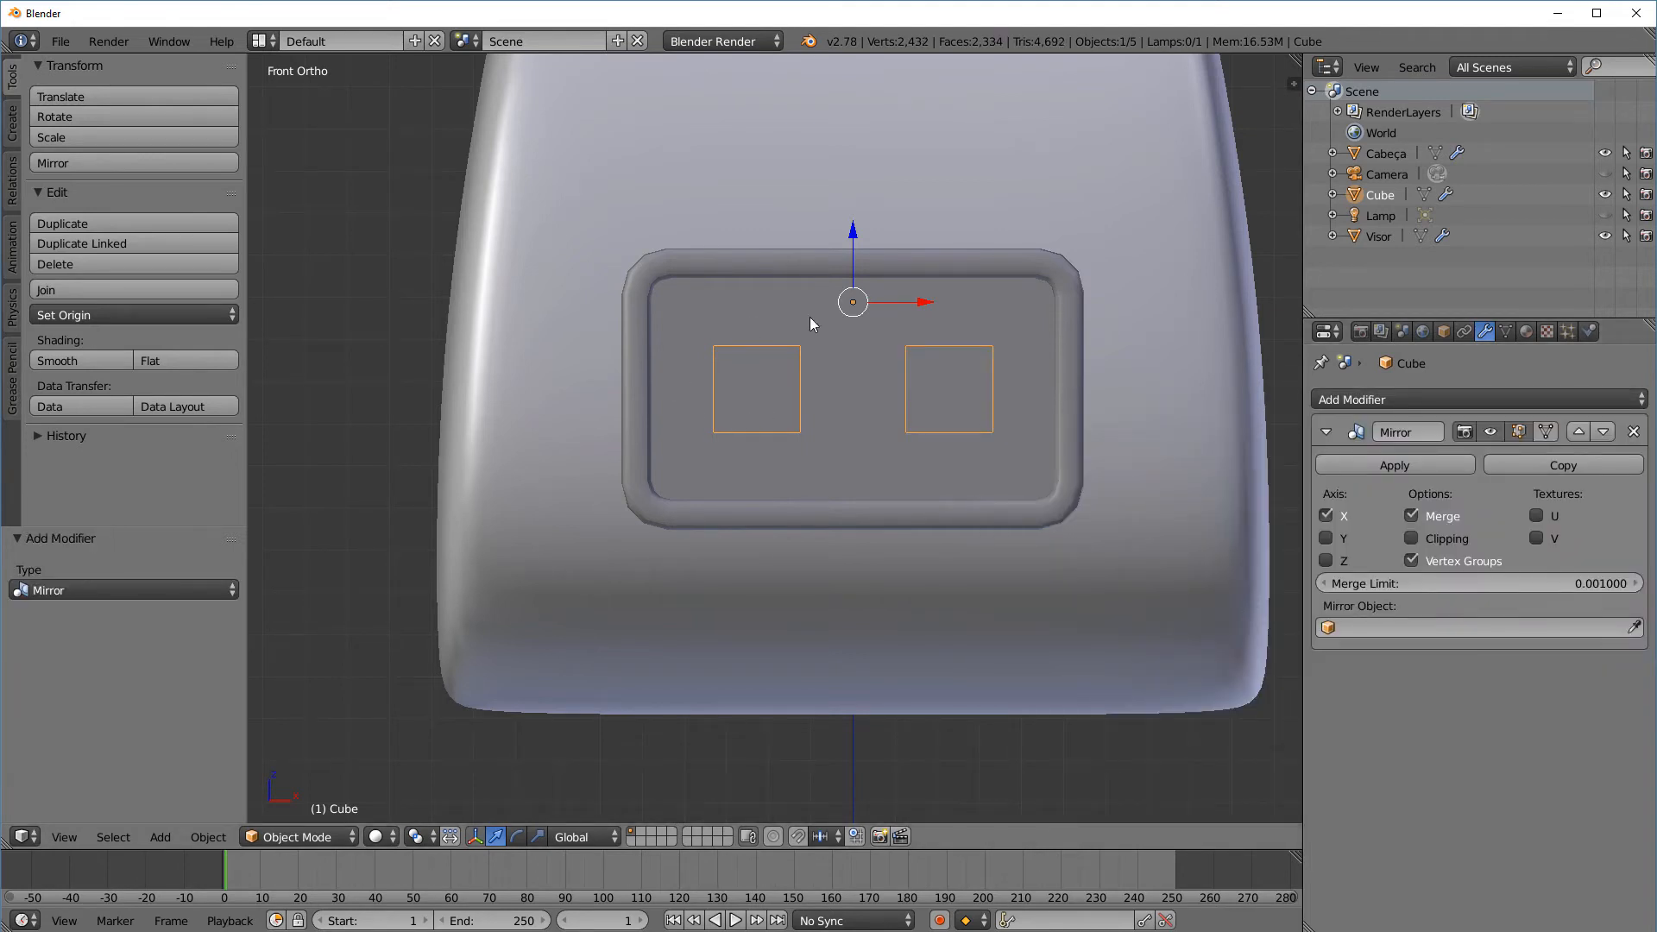
In Edit Mode, move the cube's mesh about 0.405 along the Y axis toward the visor and return to front view
middle_click_drag(968, 369, 1050, 465)
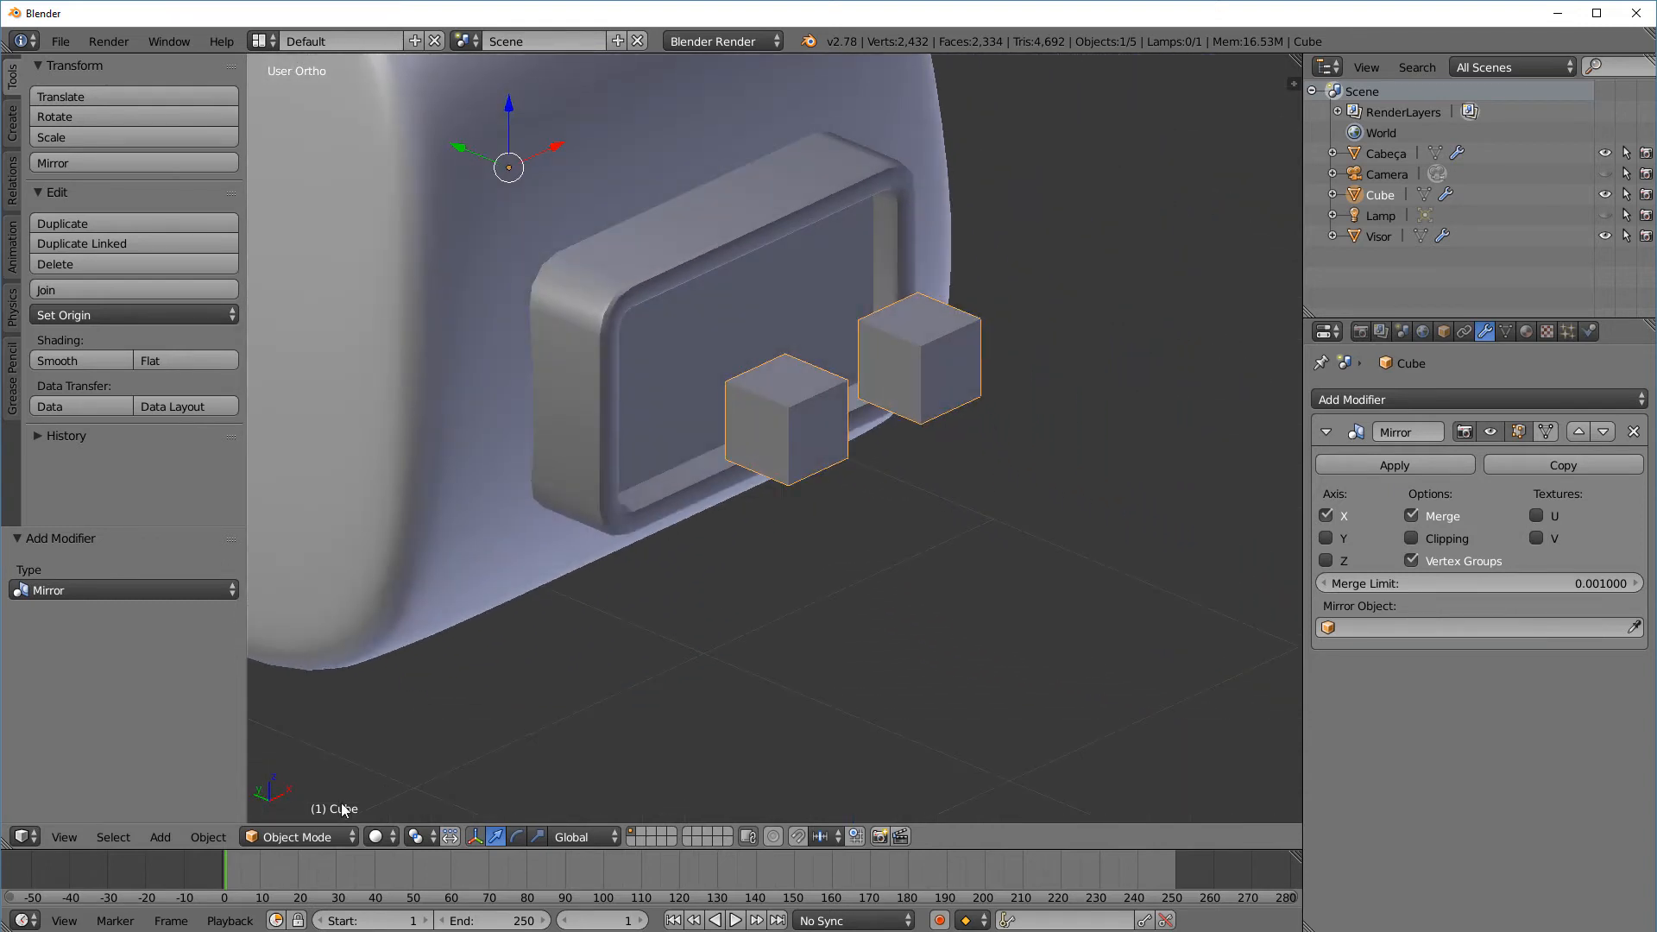
scroll(631, 565, "down", 2)
mouse_move(715, 542)
middle_mouse_down()
mouse_move(828, 507)
mouse_move(714, 544)
middle_mouse_up()
scroll(718, 540, "up", 1)
left_click(312, 835)
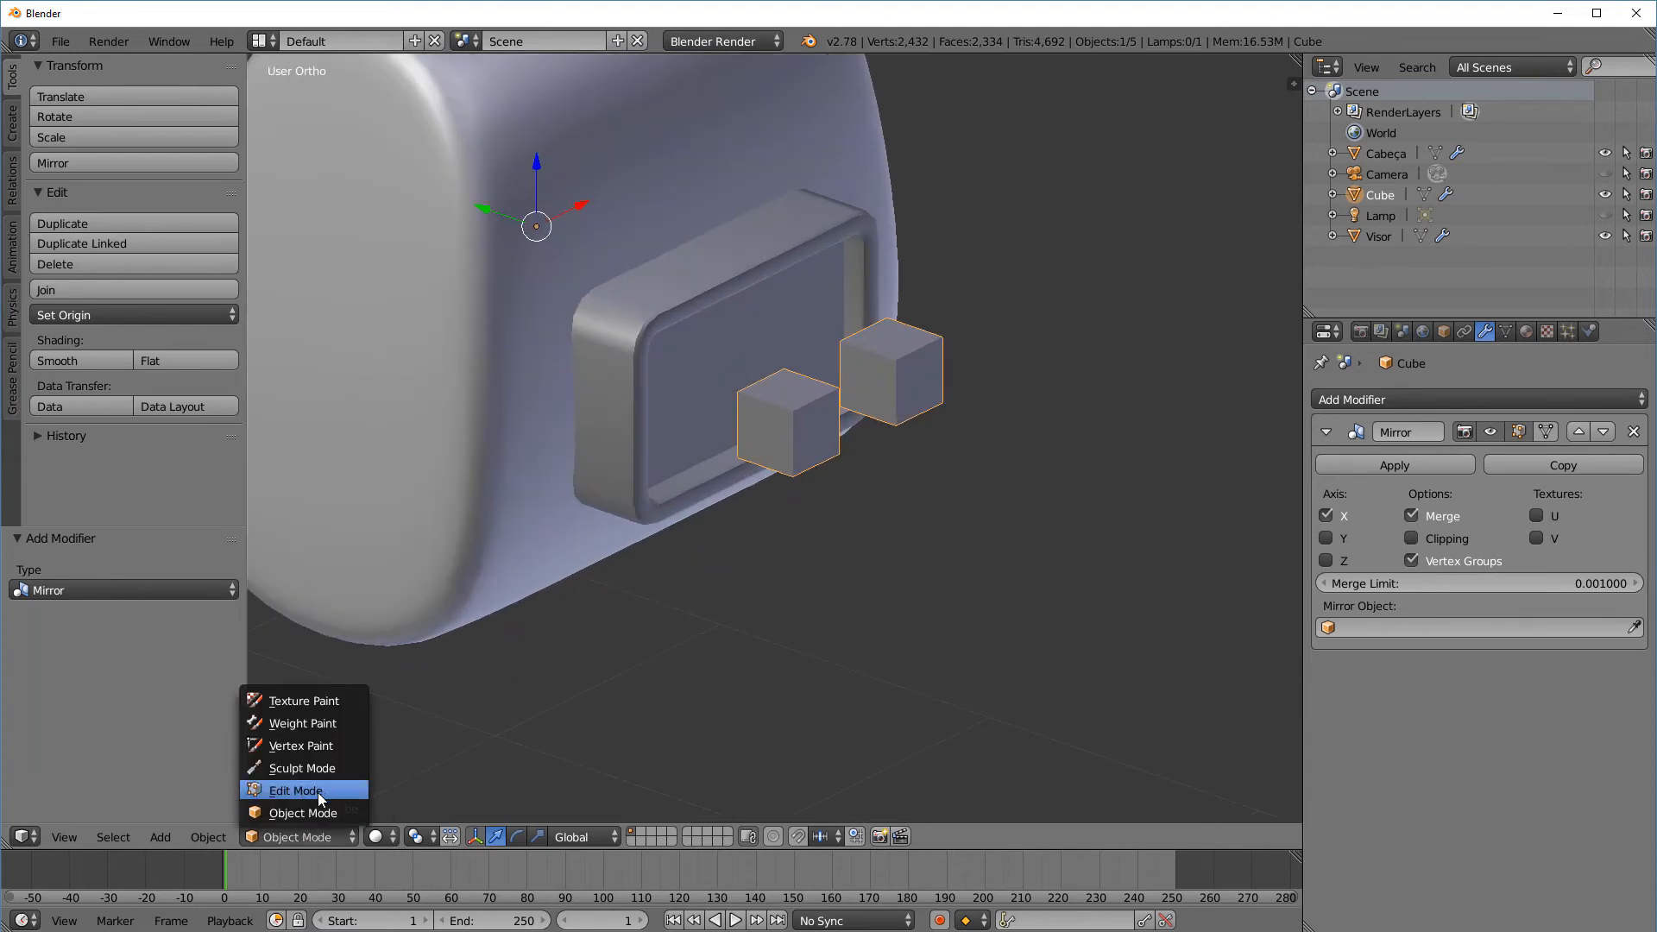
left_click(318, 791)
key("g")
key("y")
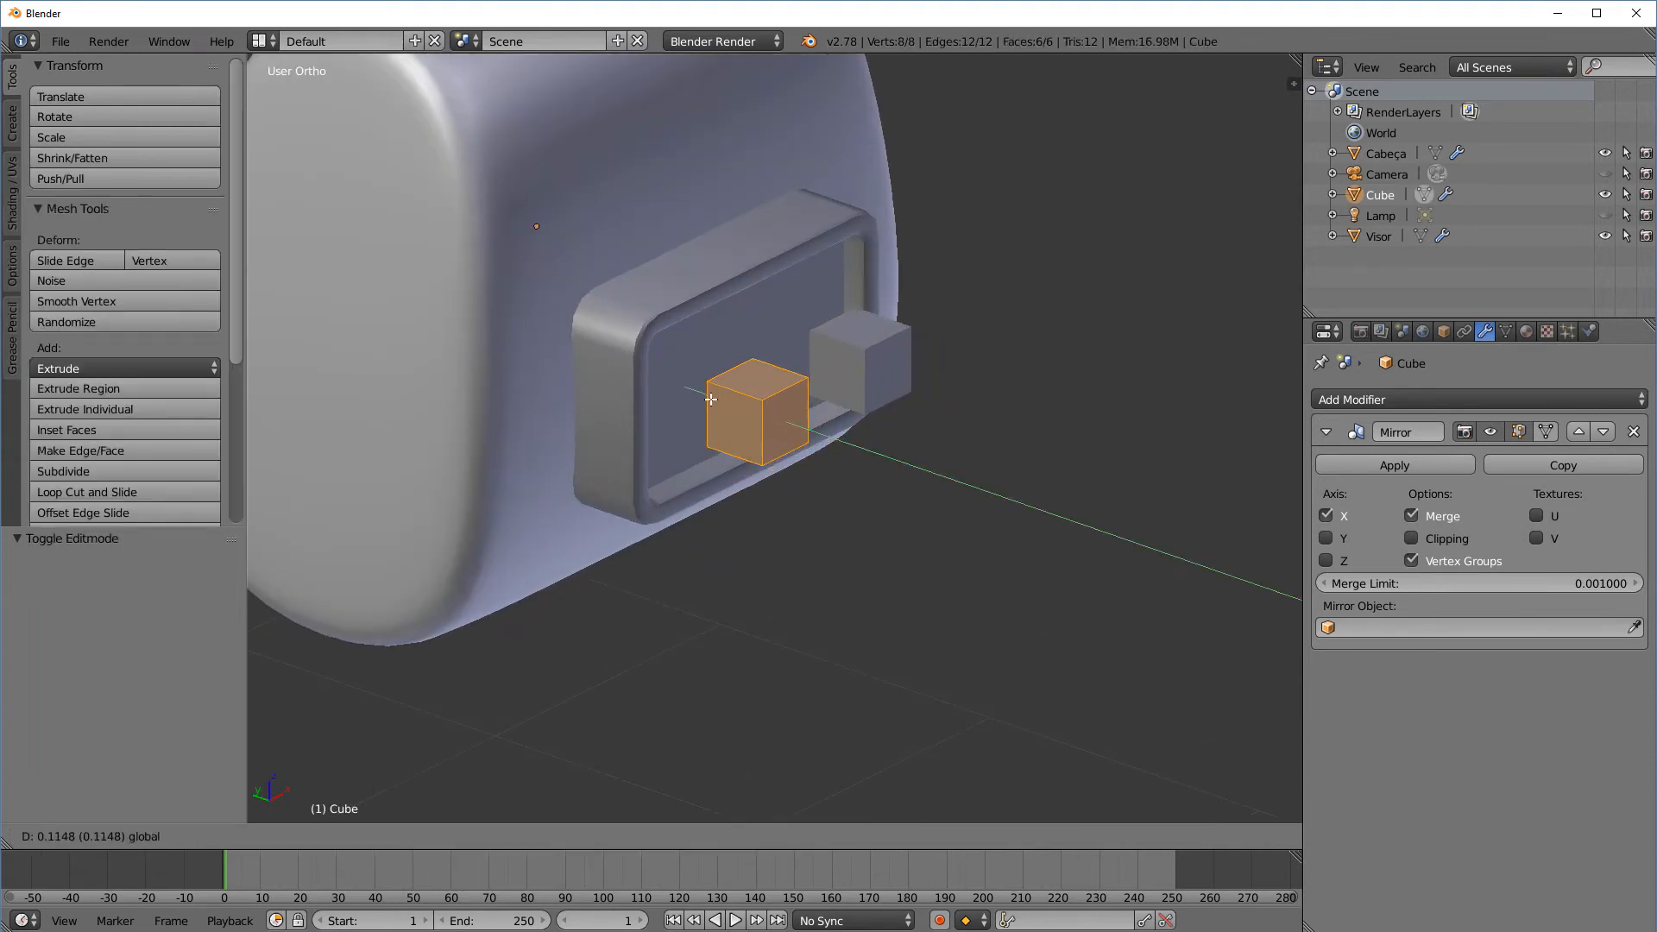
left_click(710, 388)
key("KP_1")
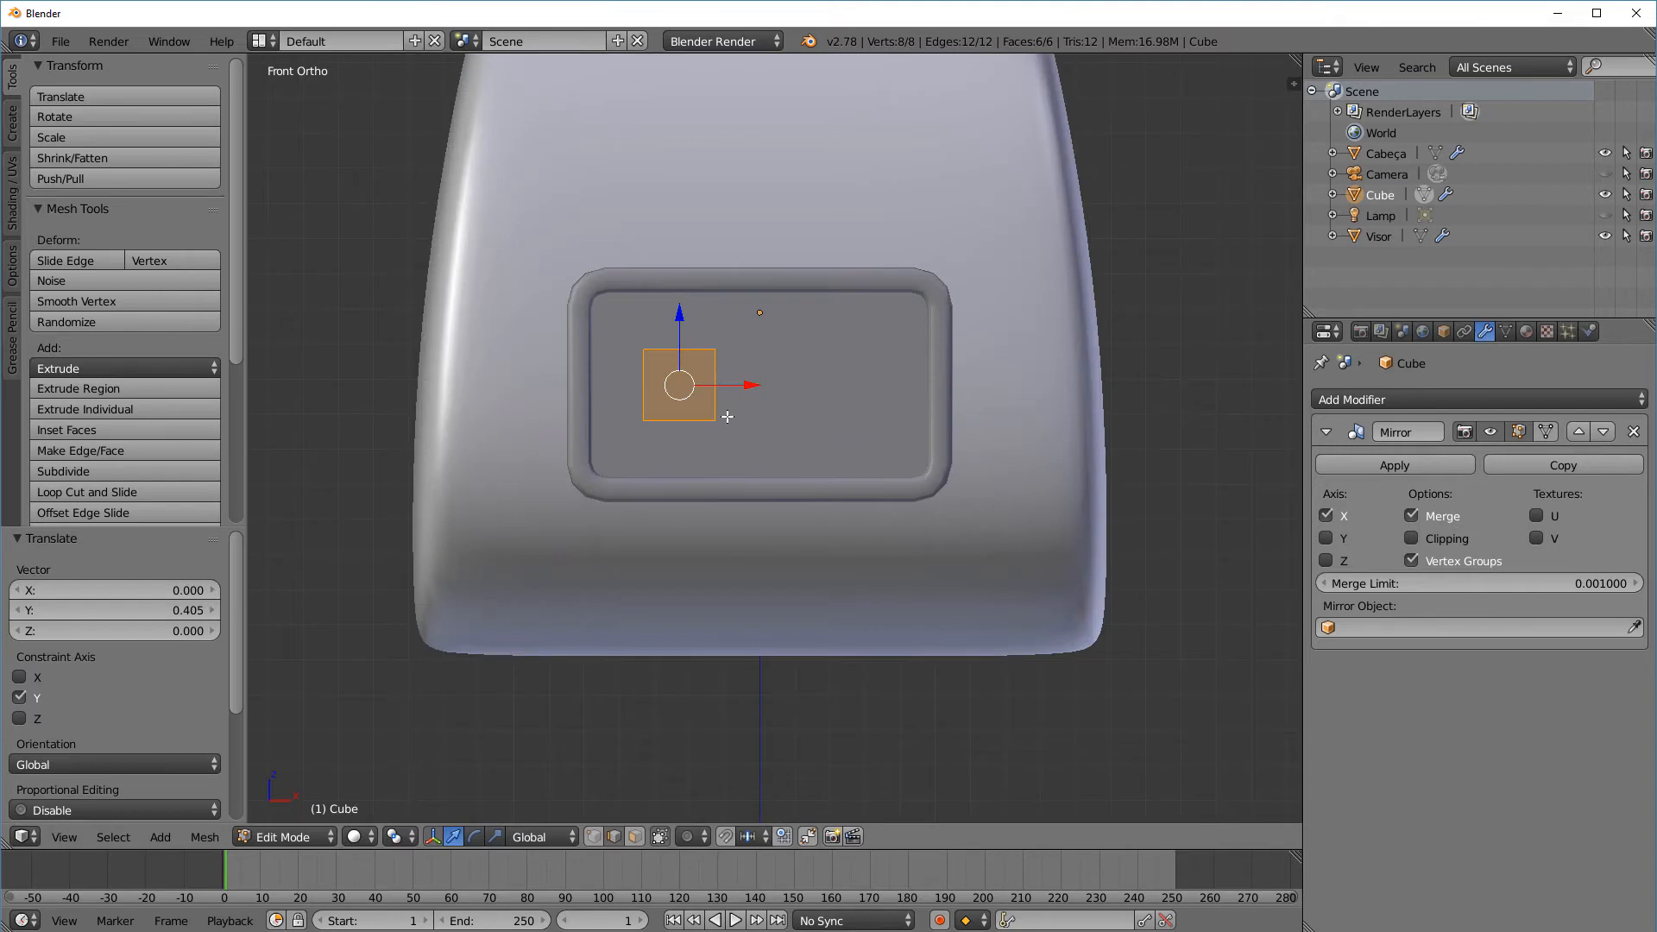
Scale the selected cube inside the visor frame to about 0.742 along Z and about 1.093 along X
scroll(728, 417, "up", 2)
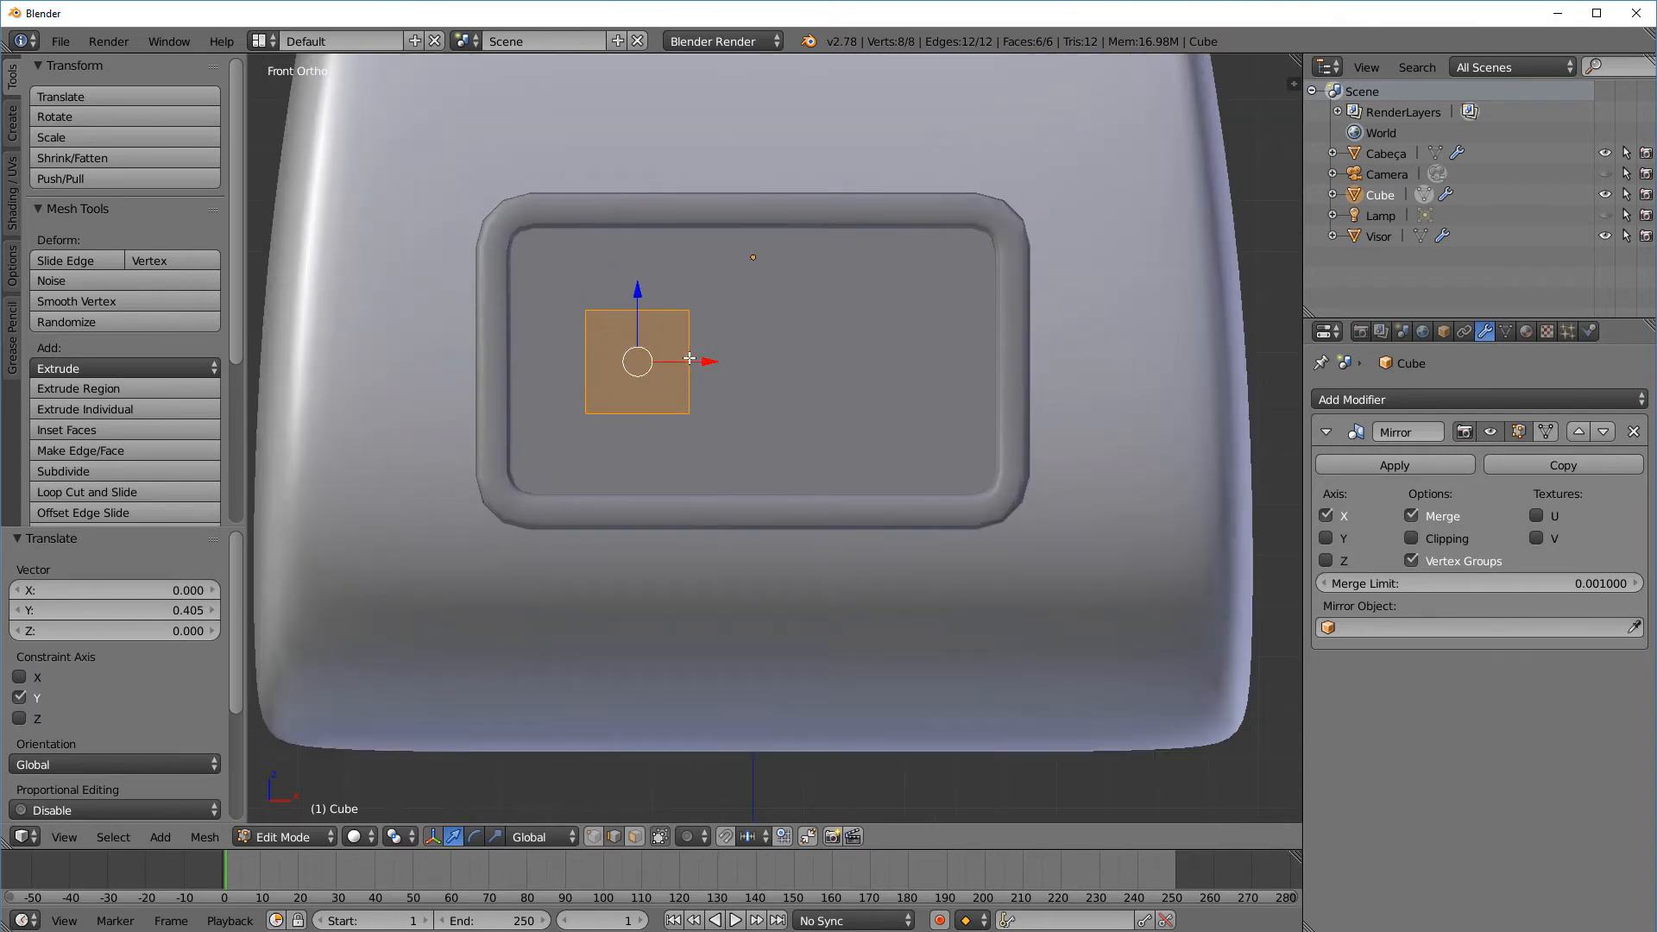
scroll(701, 317, "down", 2)
scroll(708, 320, "up", 1)
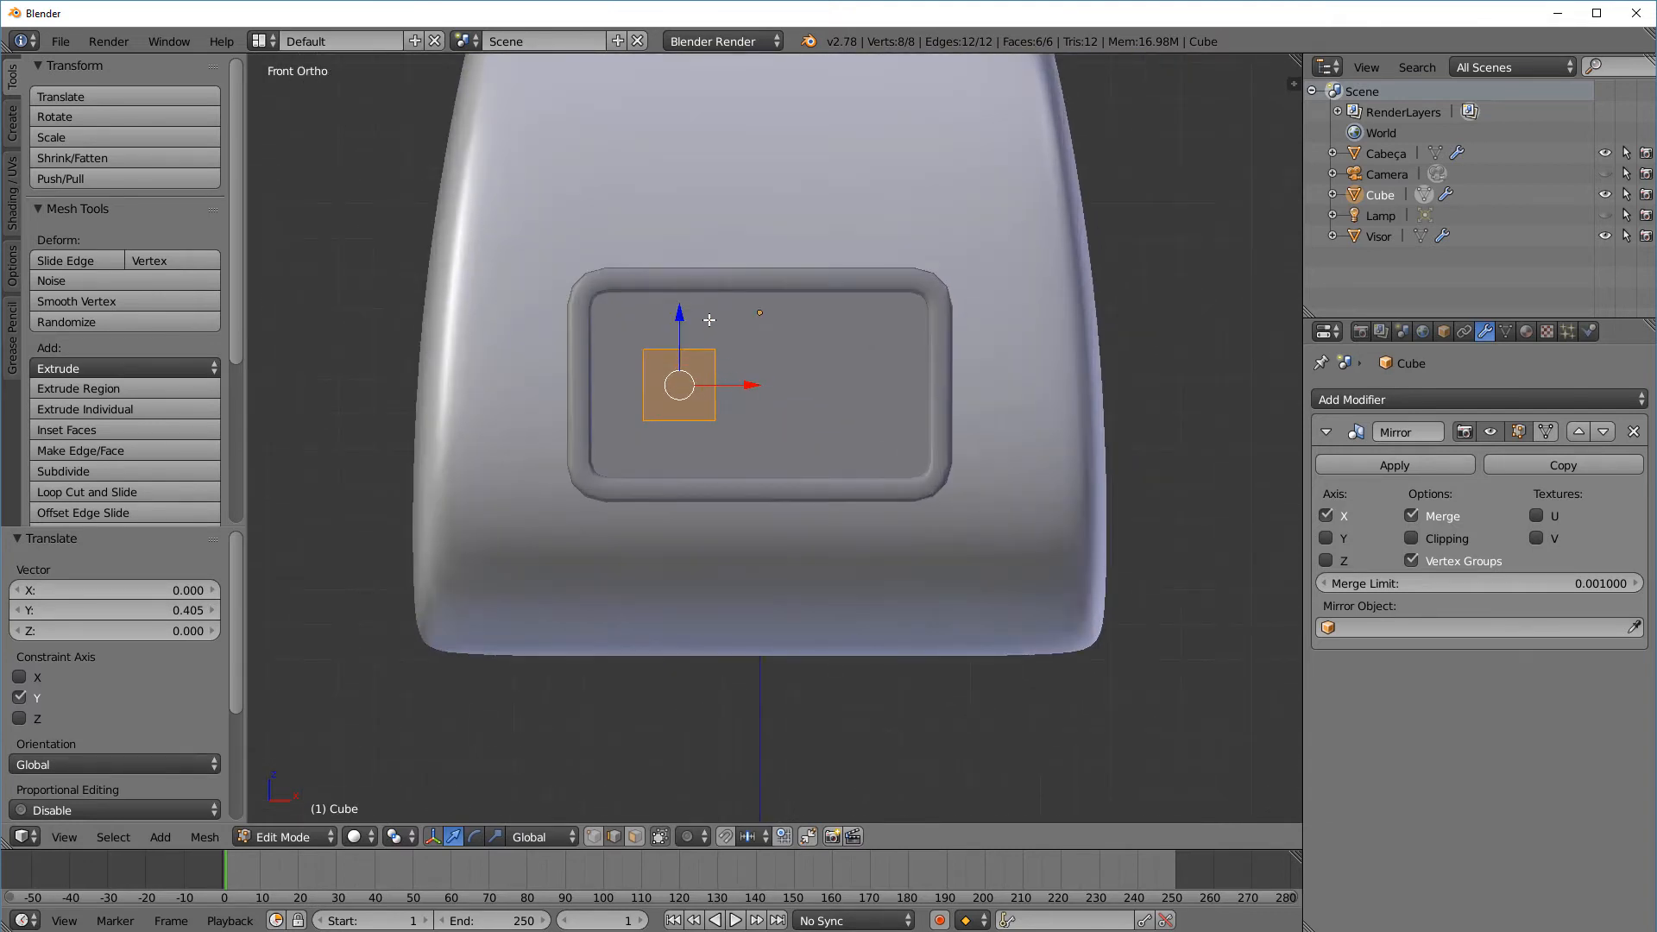
scroll(710, 320, "up", 1)
key("s")
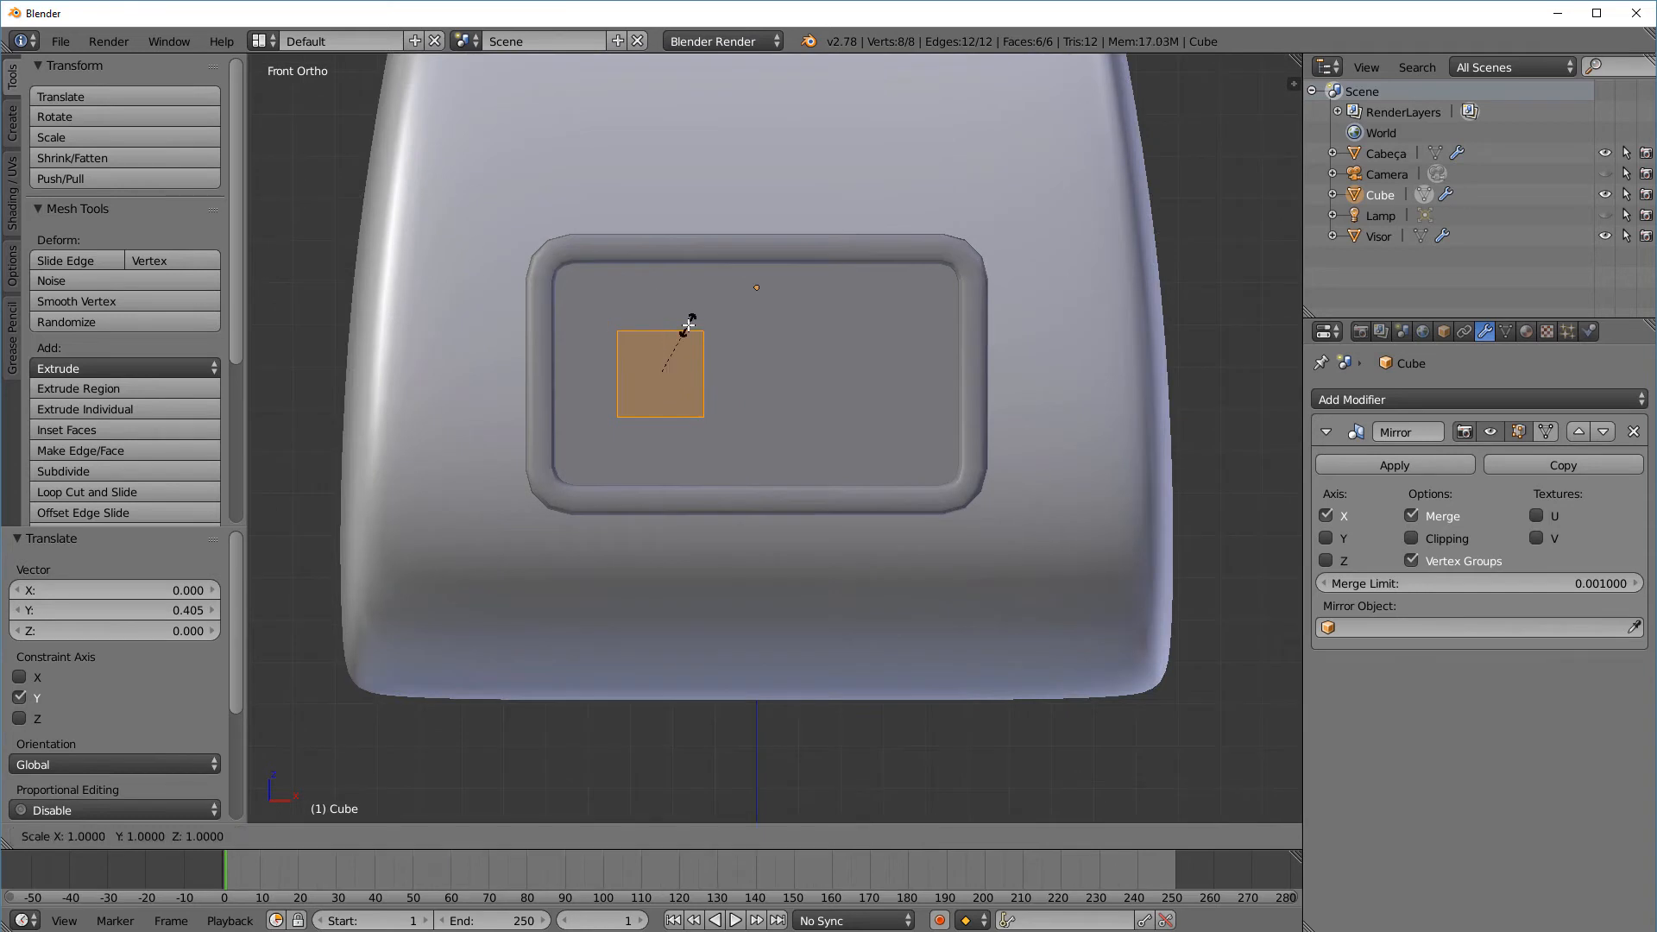
key("z")
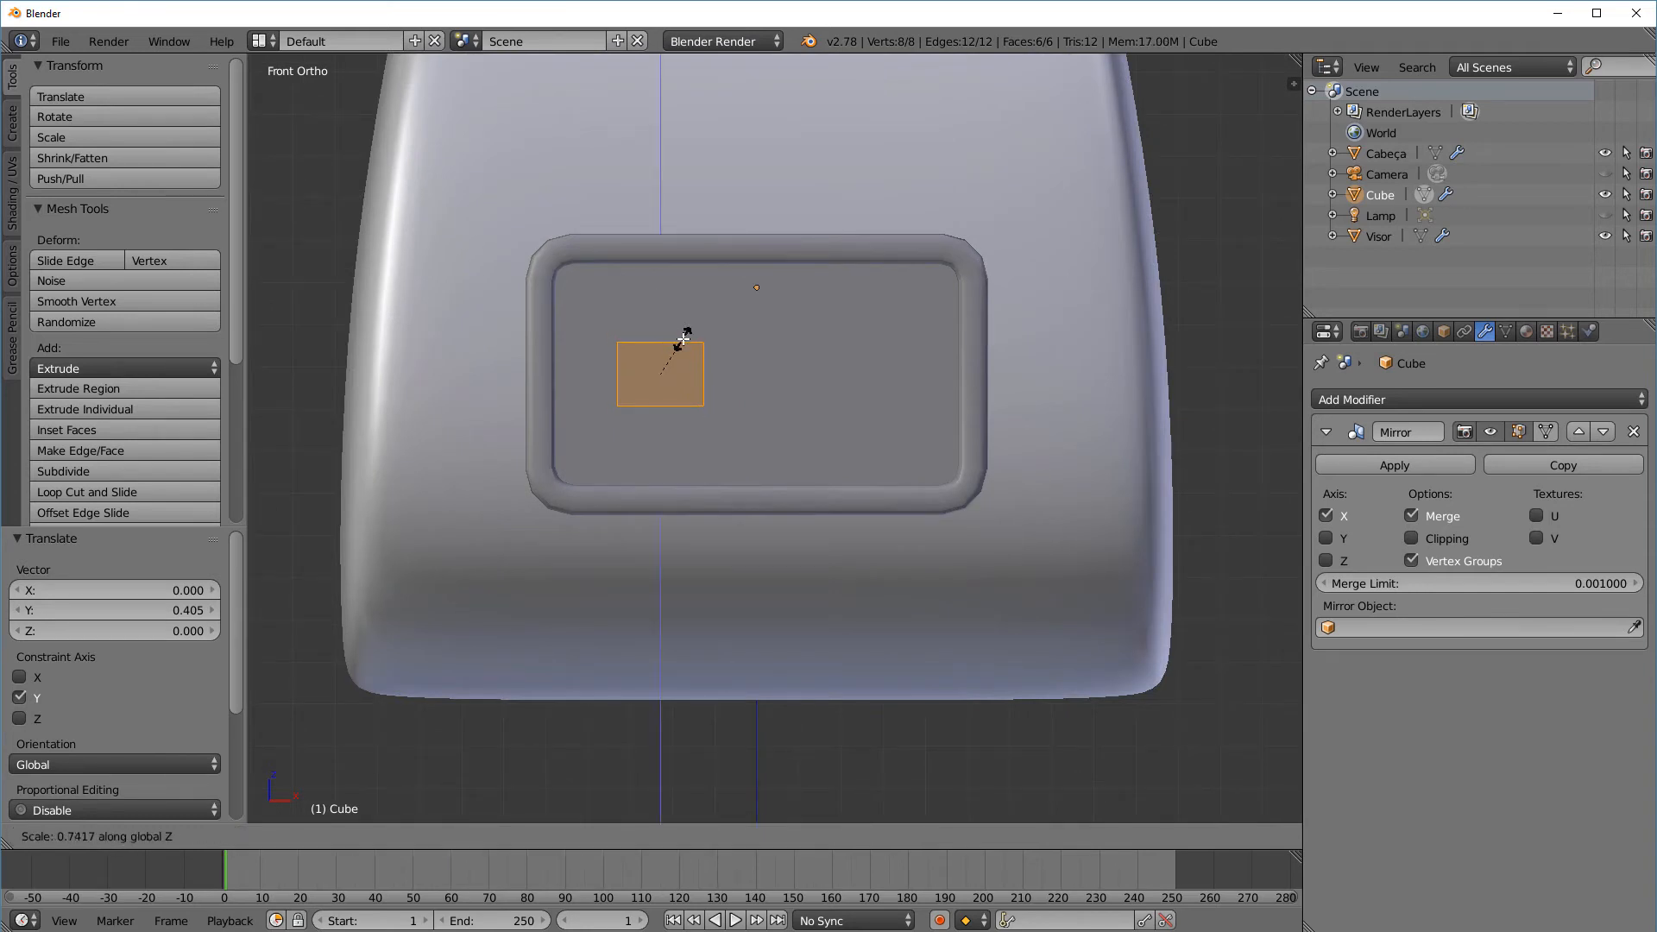
left_click(682, 341)
key("s")
key("x")
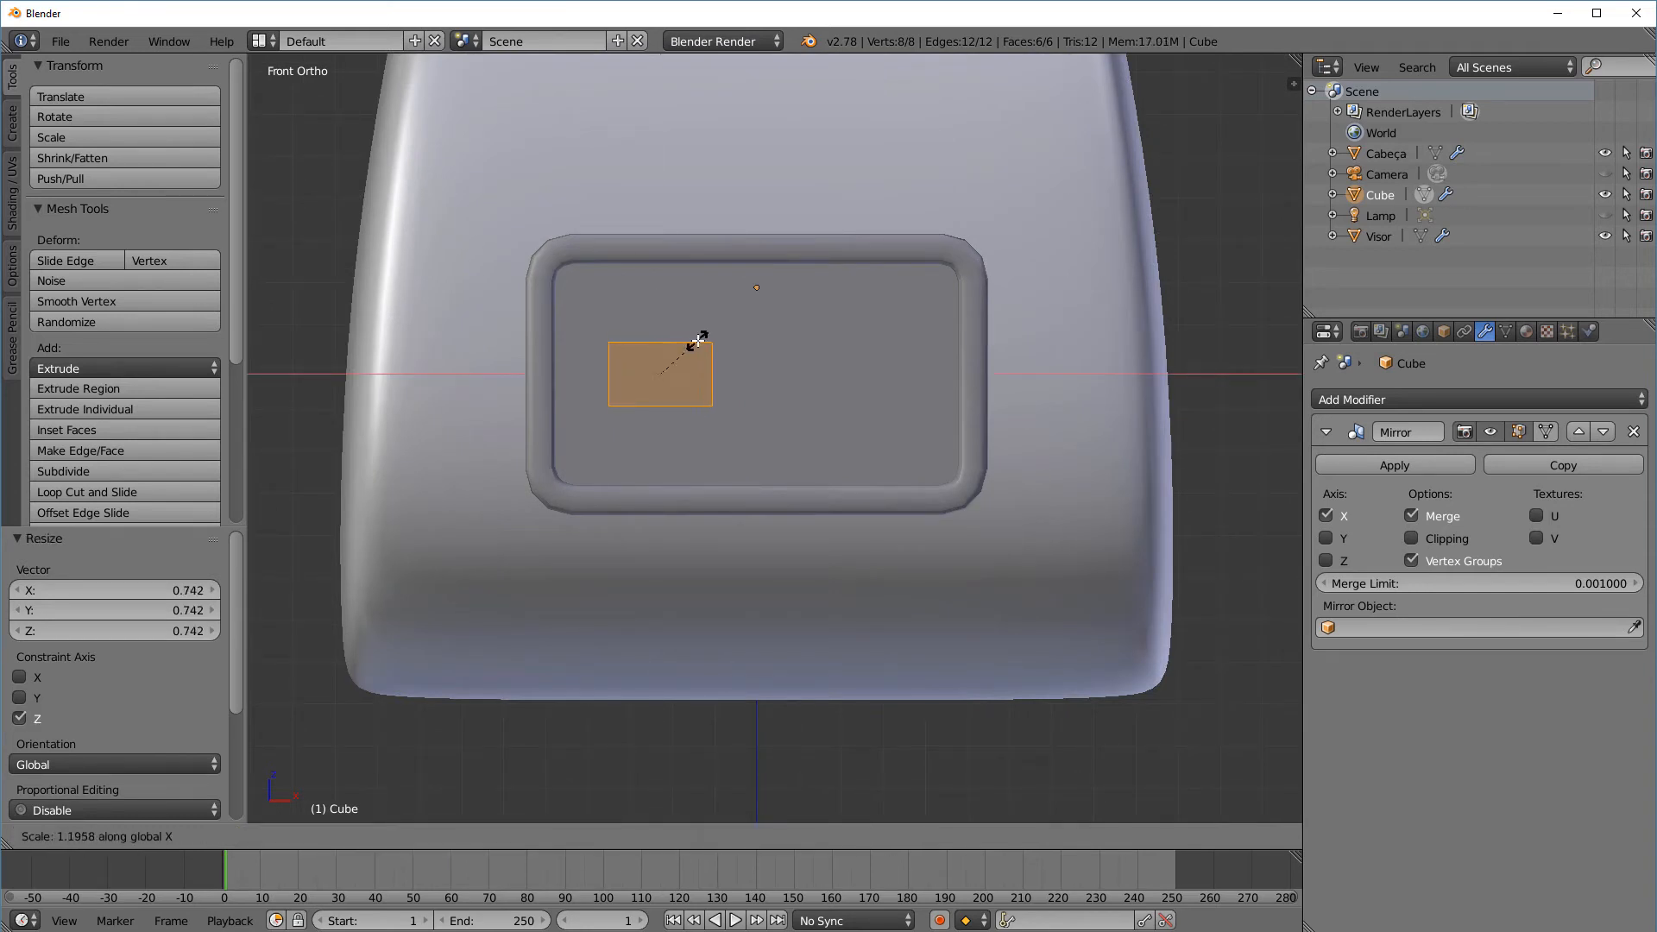
left_click(690, 342)
Bevel the block's four depth edges with an offset of about 0.028 and 3 segments to round its corners
middle_click_drag(690, 342, 656, 360)
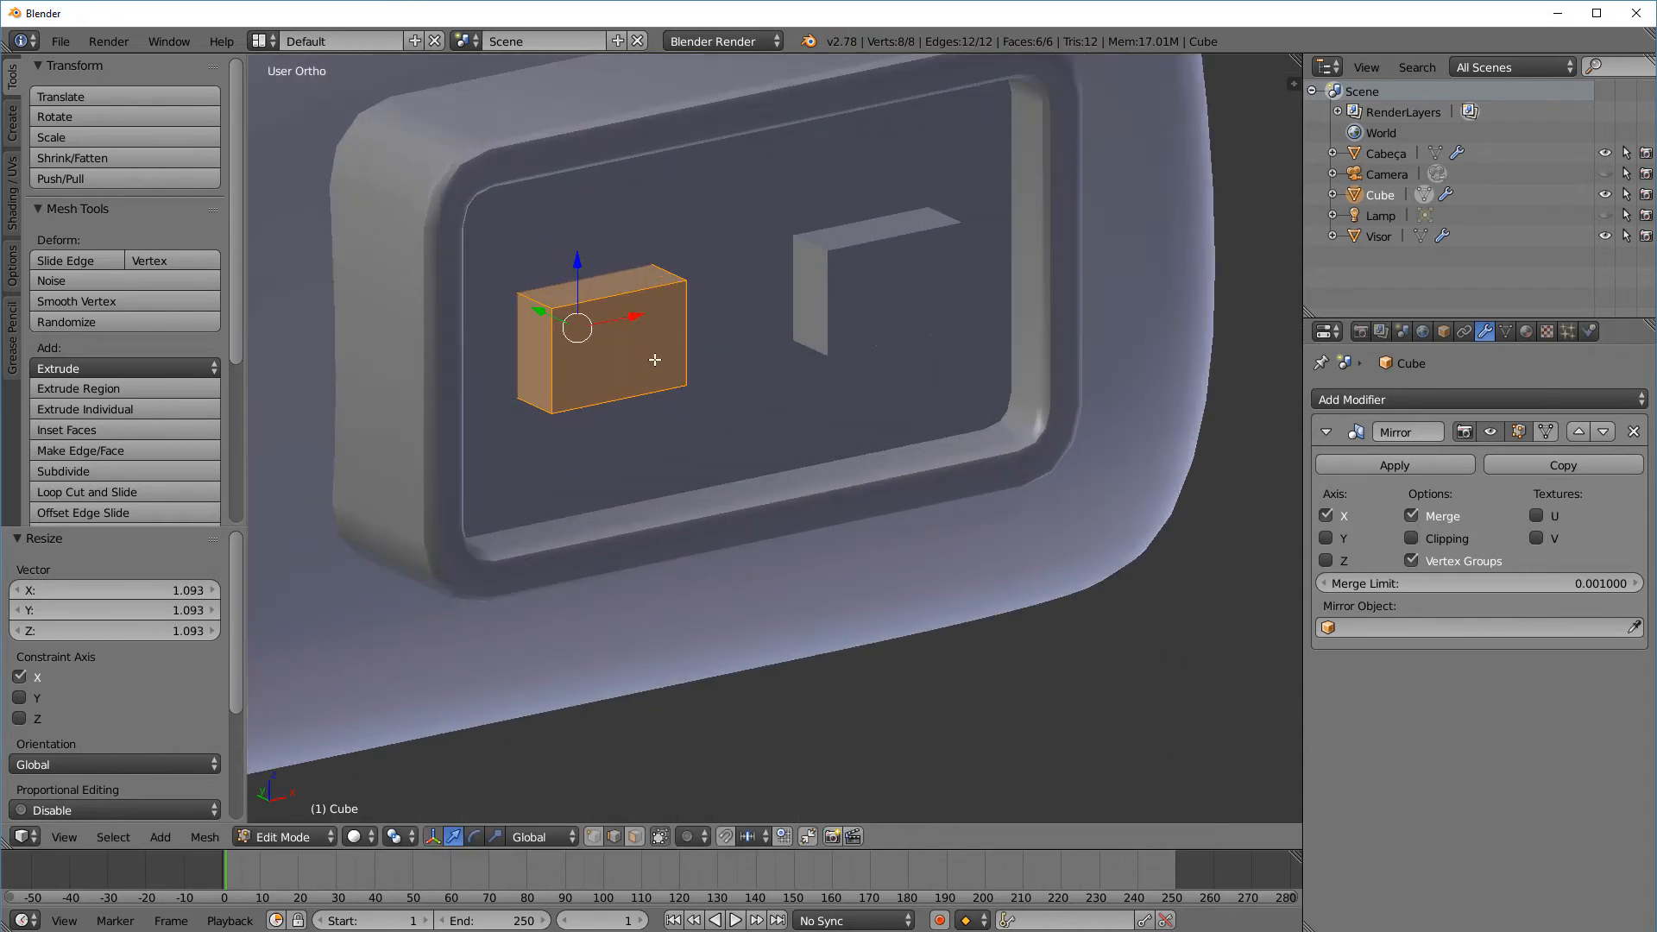
middle_click_drag(585, 314, 724, 357, "shift")
scroll(691, 349, "up", 2)
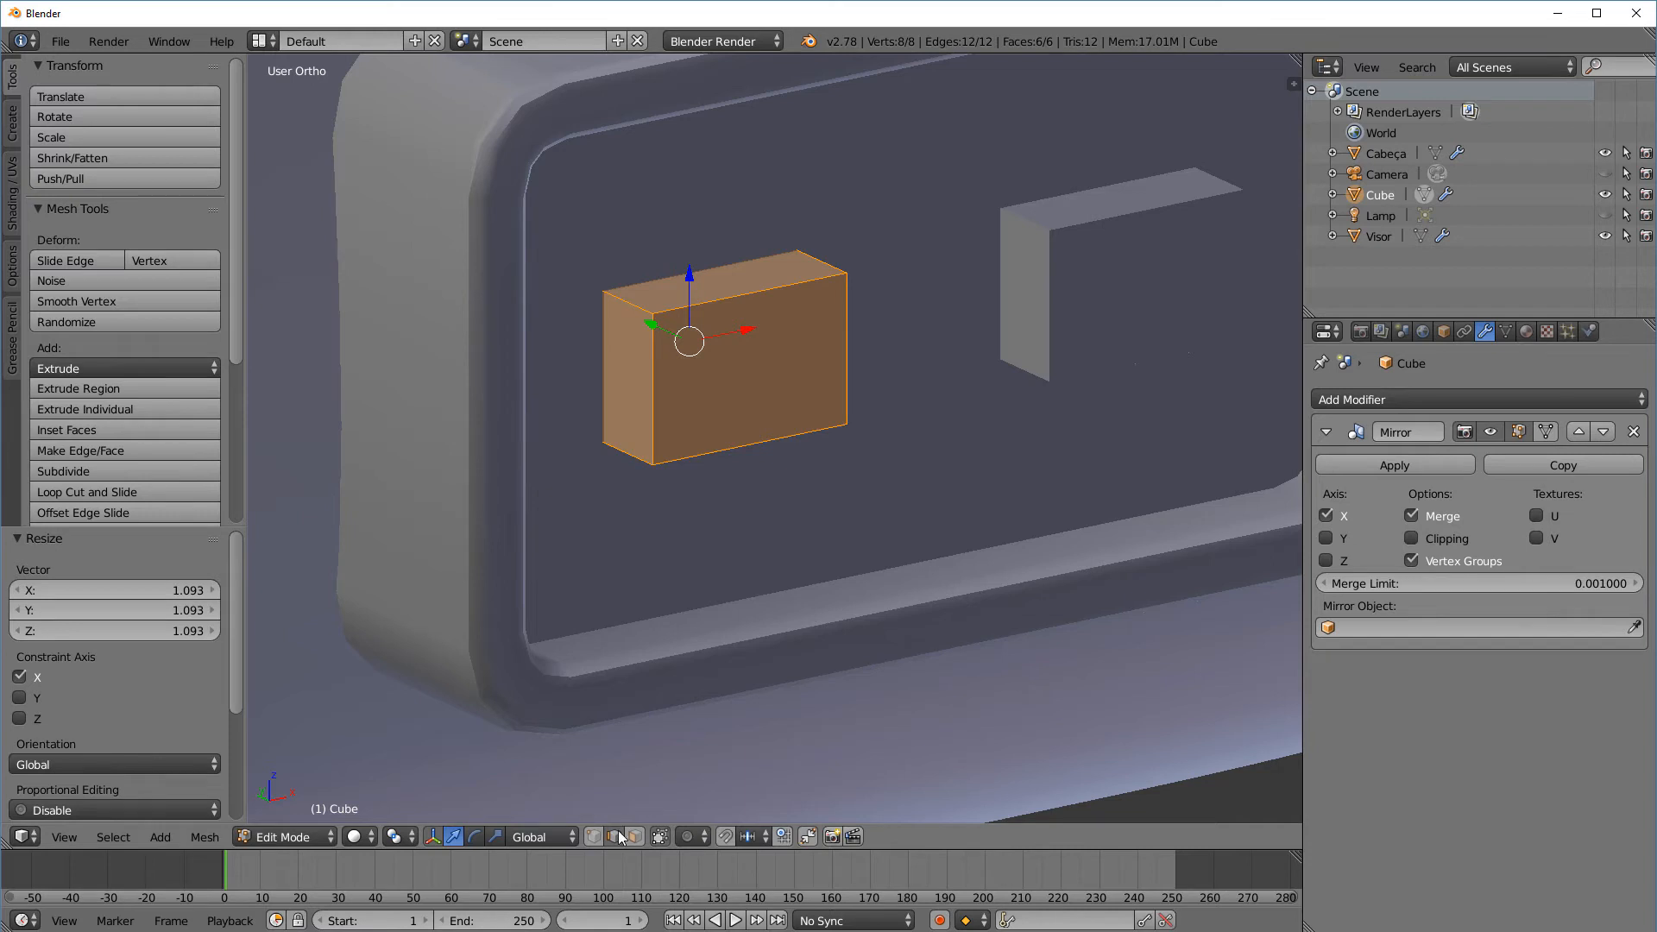
right_click(637, 307)
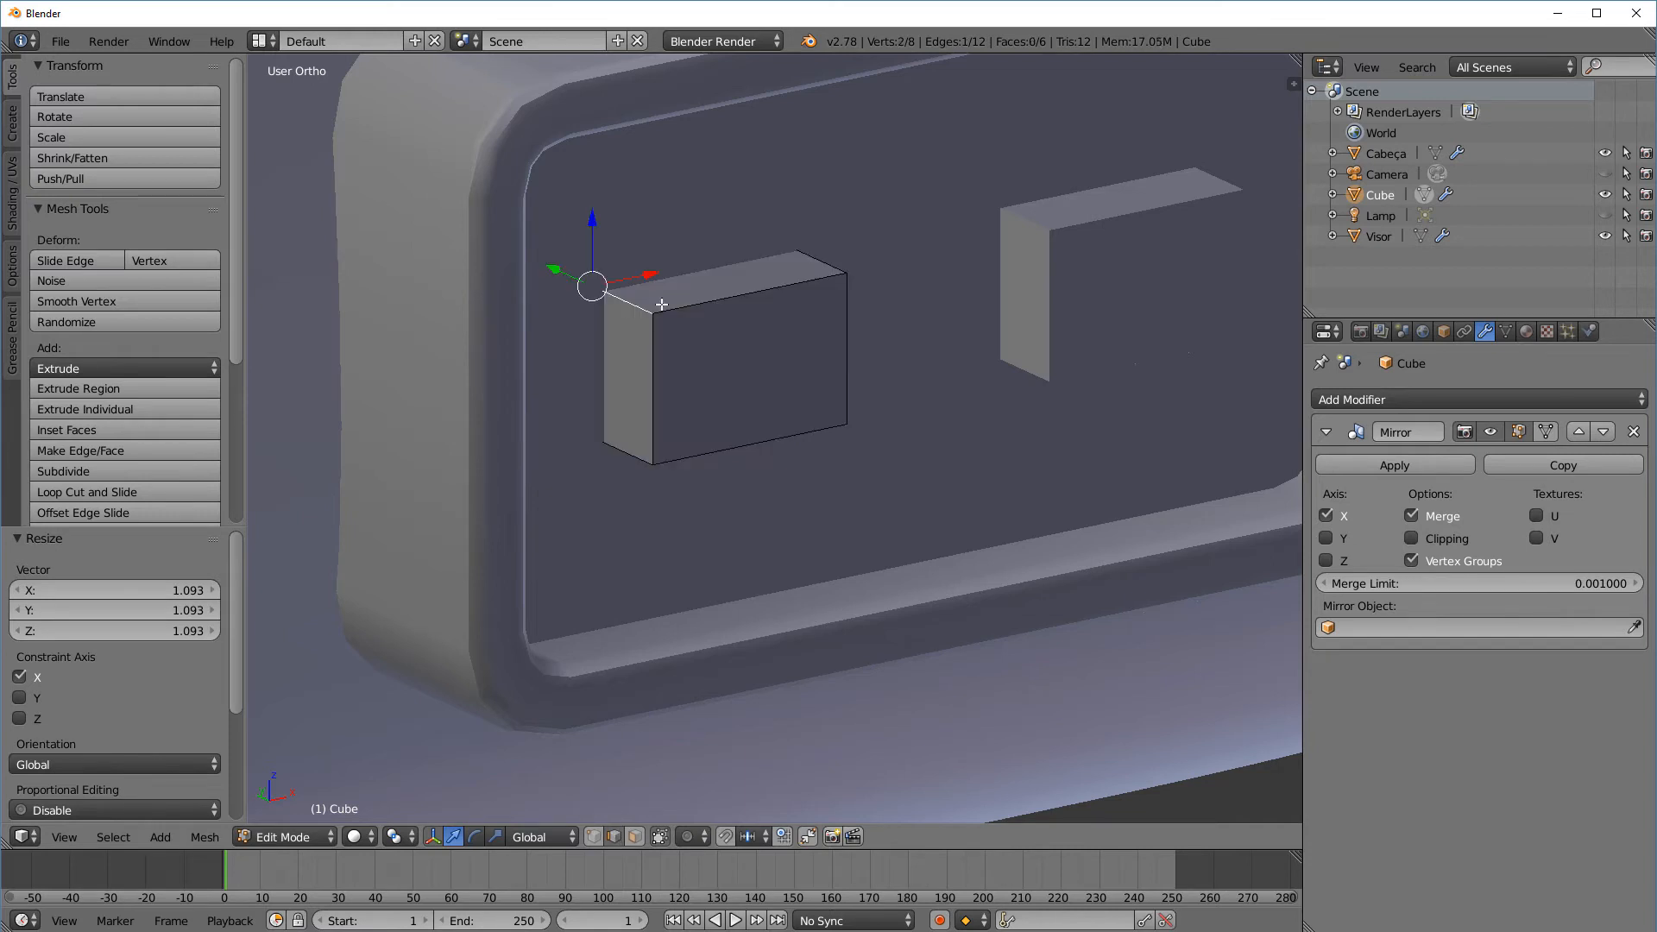
right_click(818, 262, "ctrl")
right_click(624, 450, "ctrl")
mouse_move(805, 496)
middle_mouse_down()
mouse_move(774, 458)
mouse_move(796, 487)
middle_mouse_up()
right_click(620, 298, "ctrl+alt")
middle_click_drag(620, 297, 915, 486)
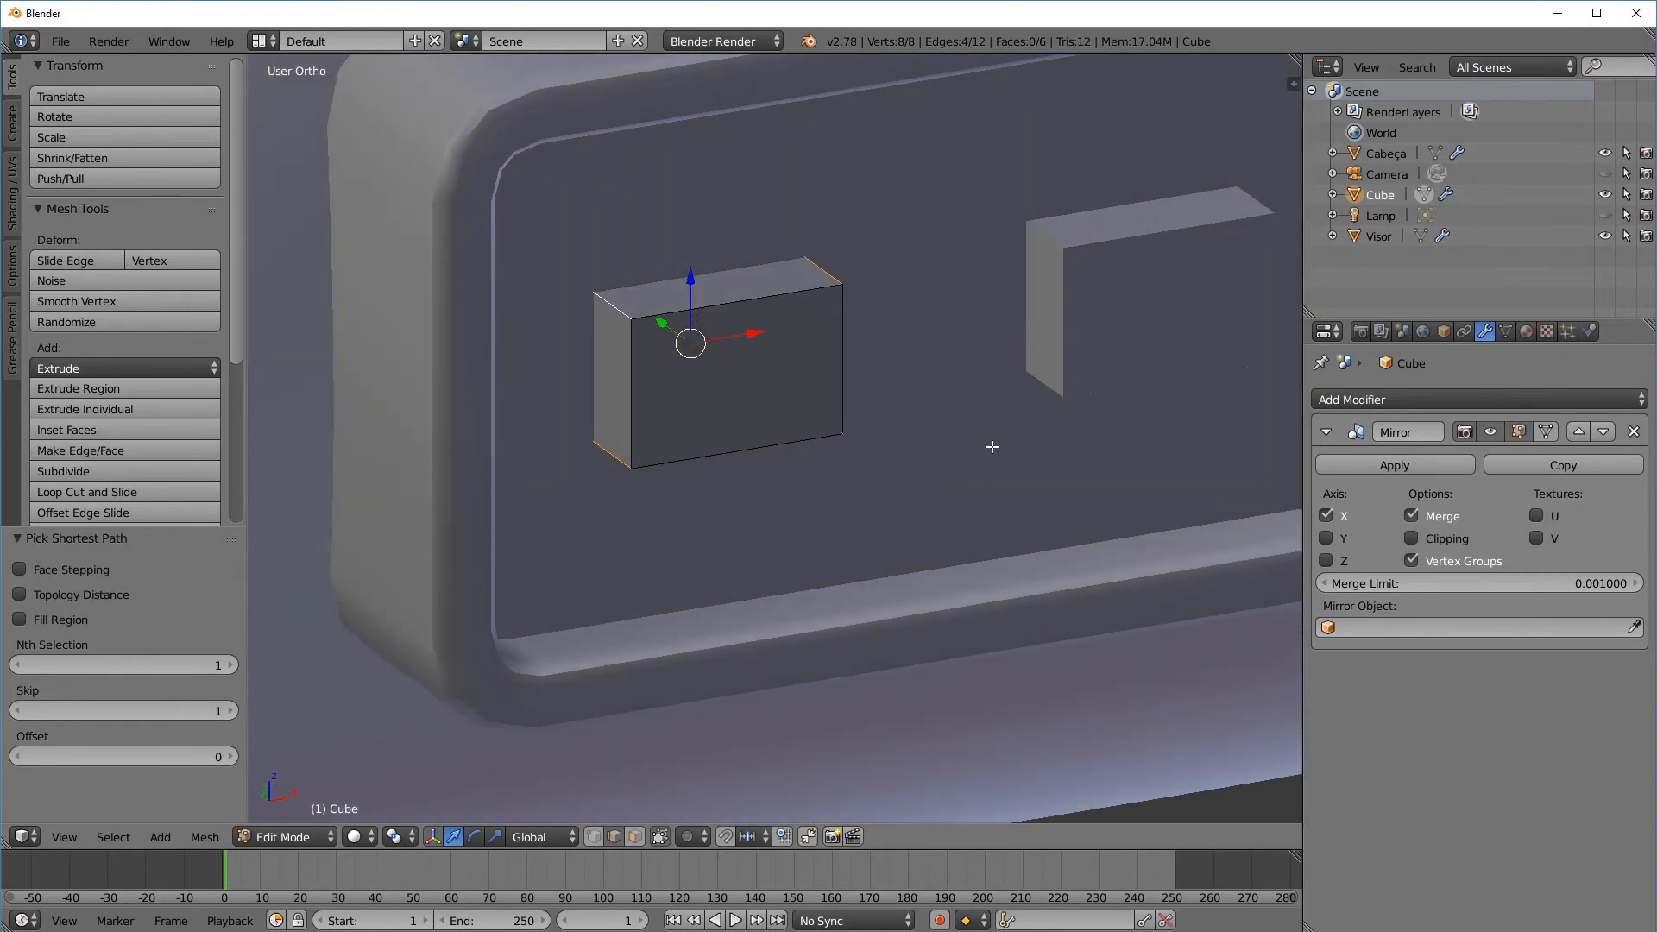
key("ctrl+b")
scroll(977, 440, "up", 2)
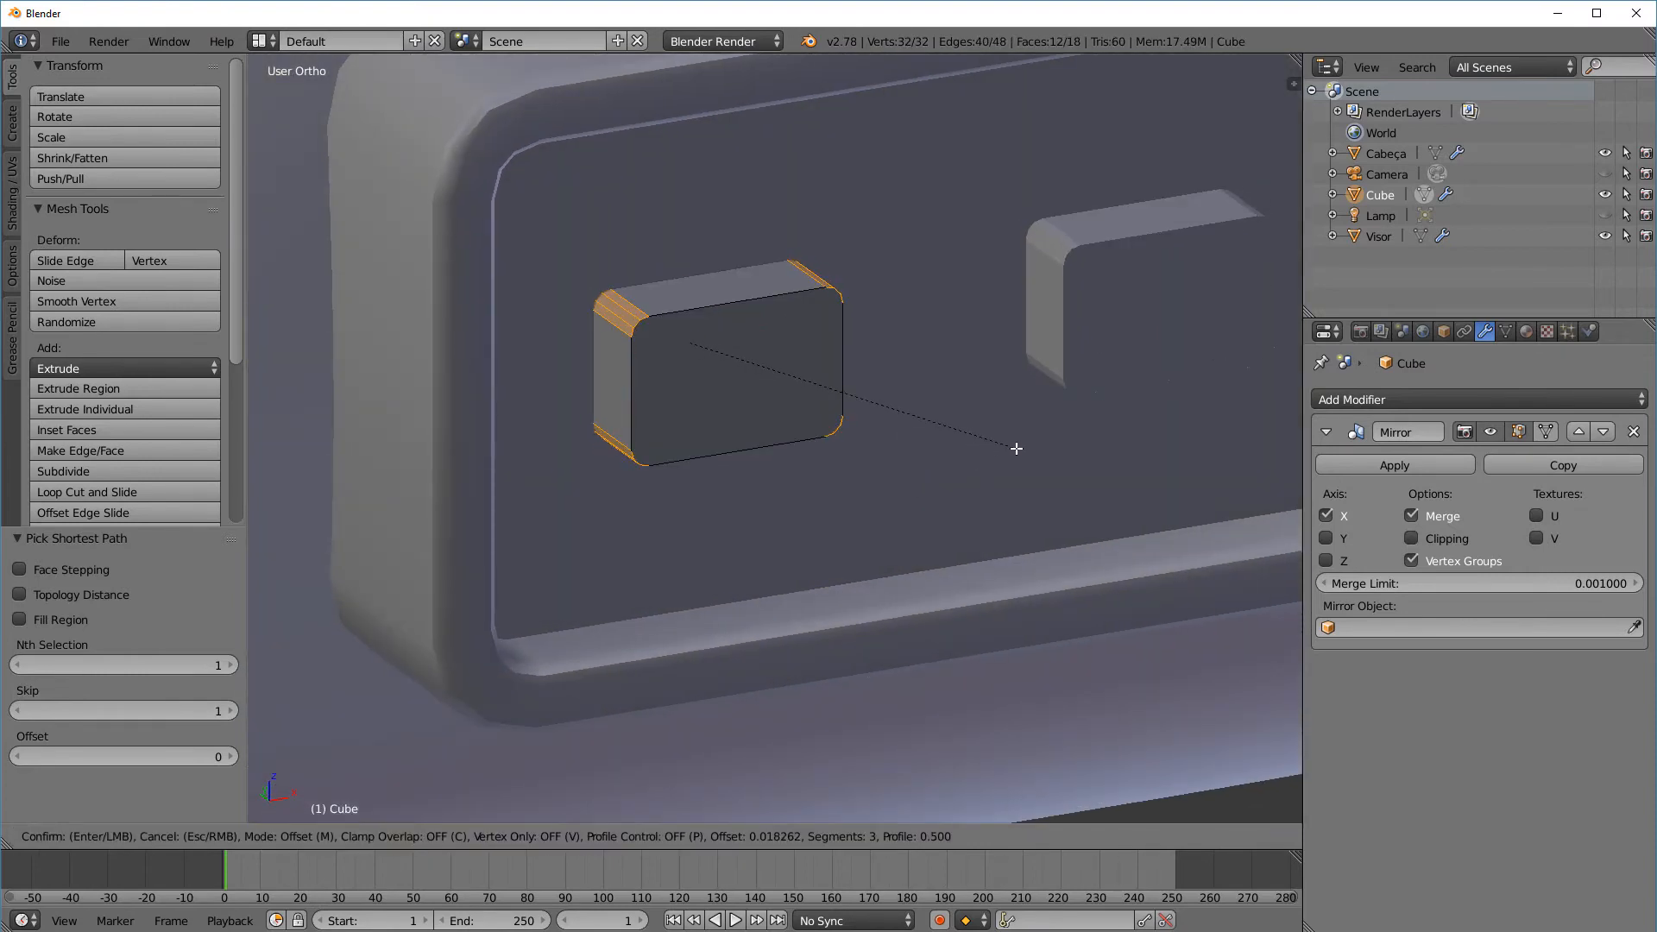
left_click(1024, 445)
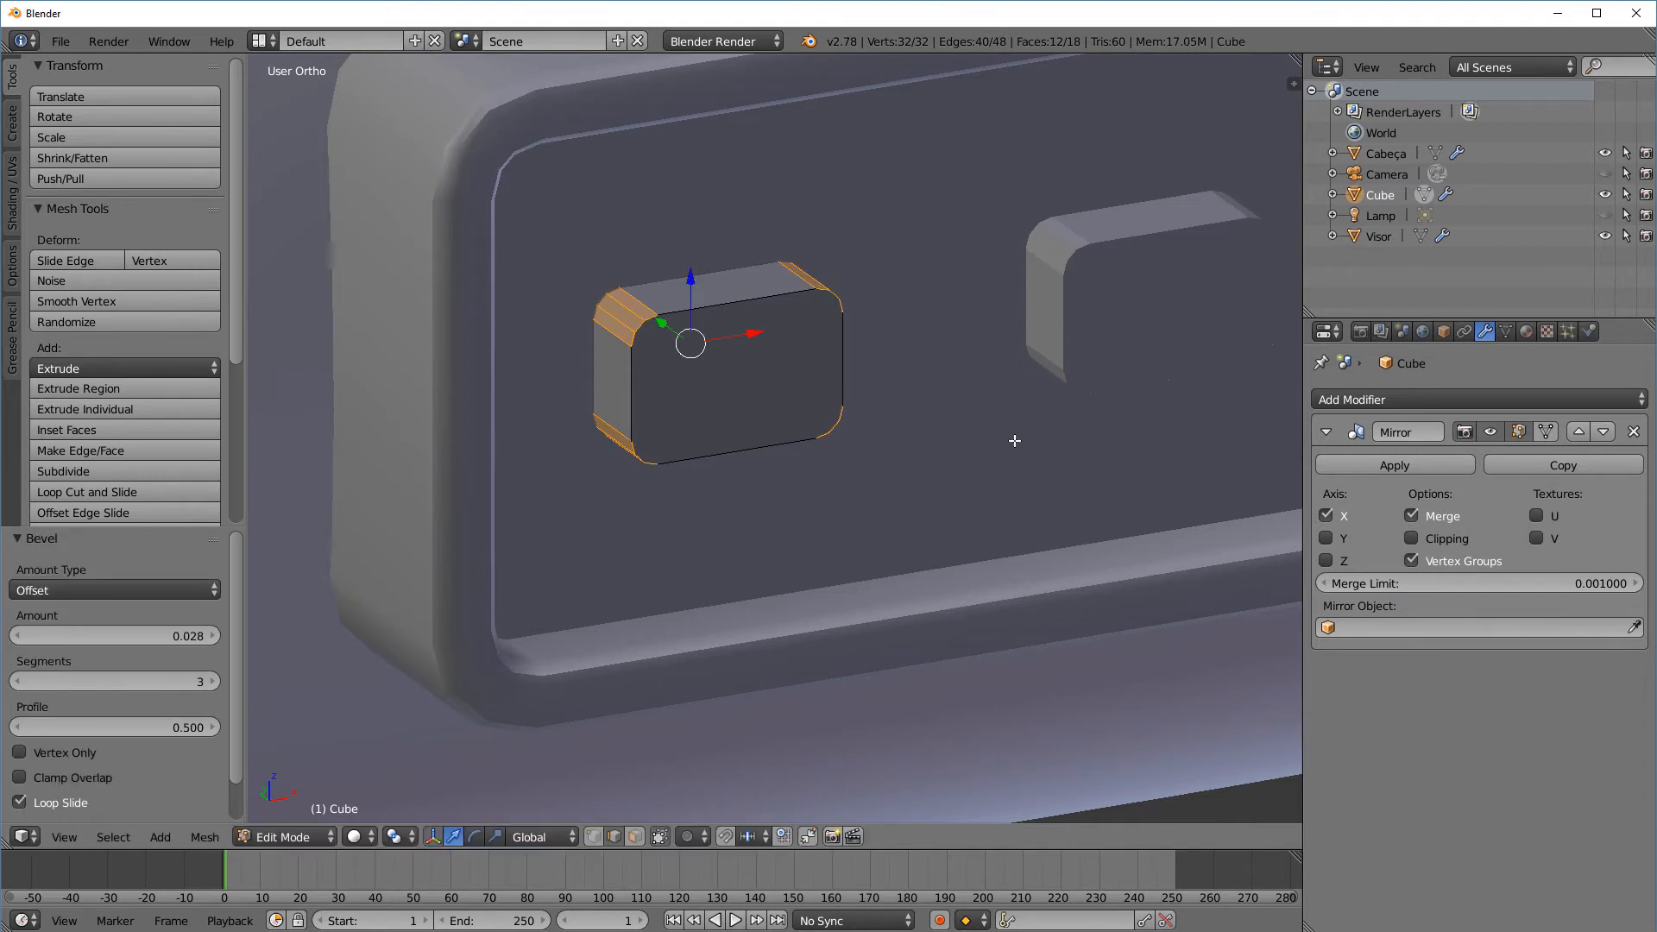
key("F6")
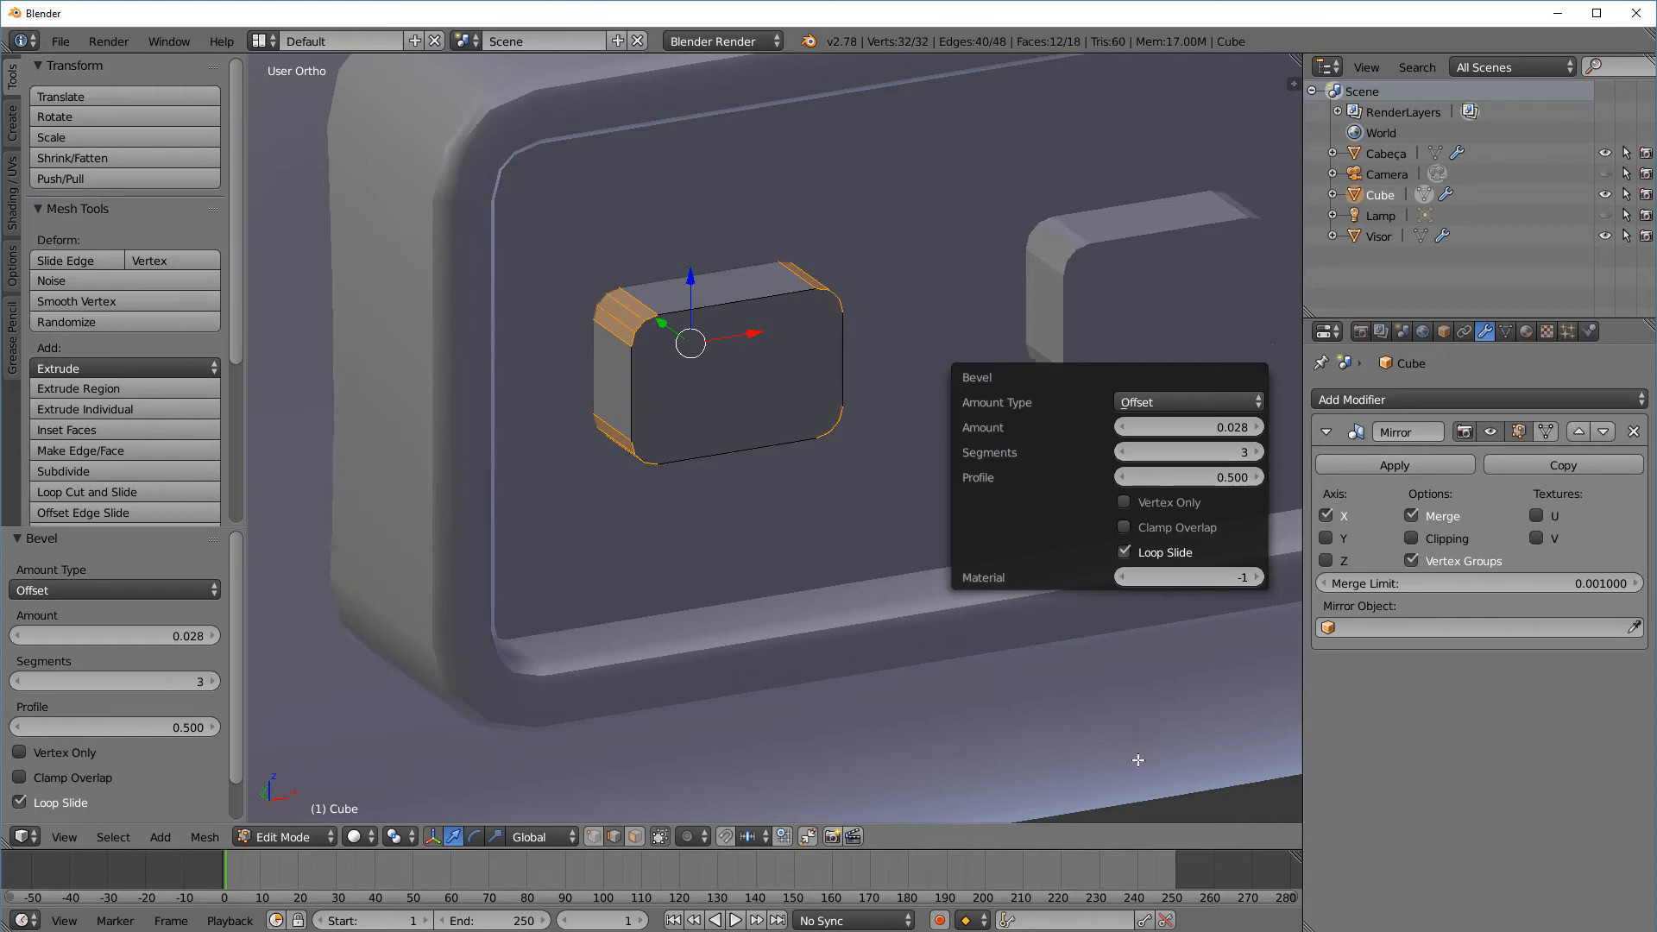
Return to Object Mode and move the mirrored eye blocks about 0.039 along Y, deeper into the visor
scroll(949, 619, "down", 5)
middle_click_drag(969, 666, 821, 688)
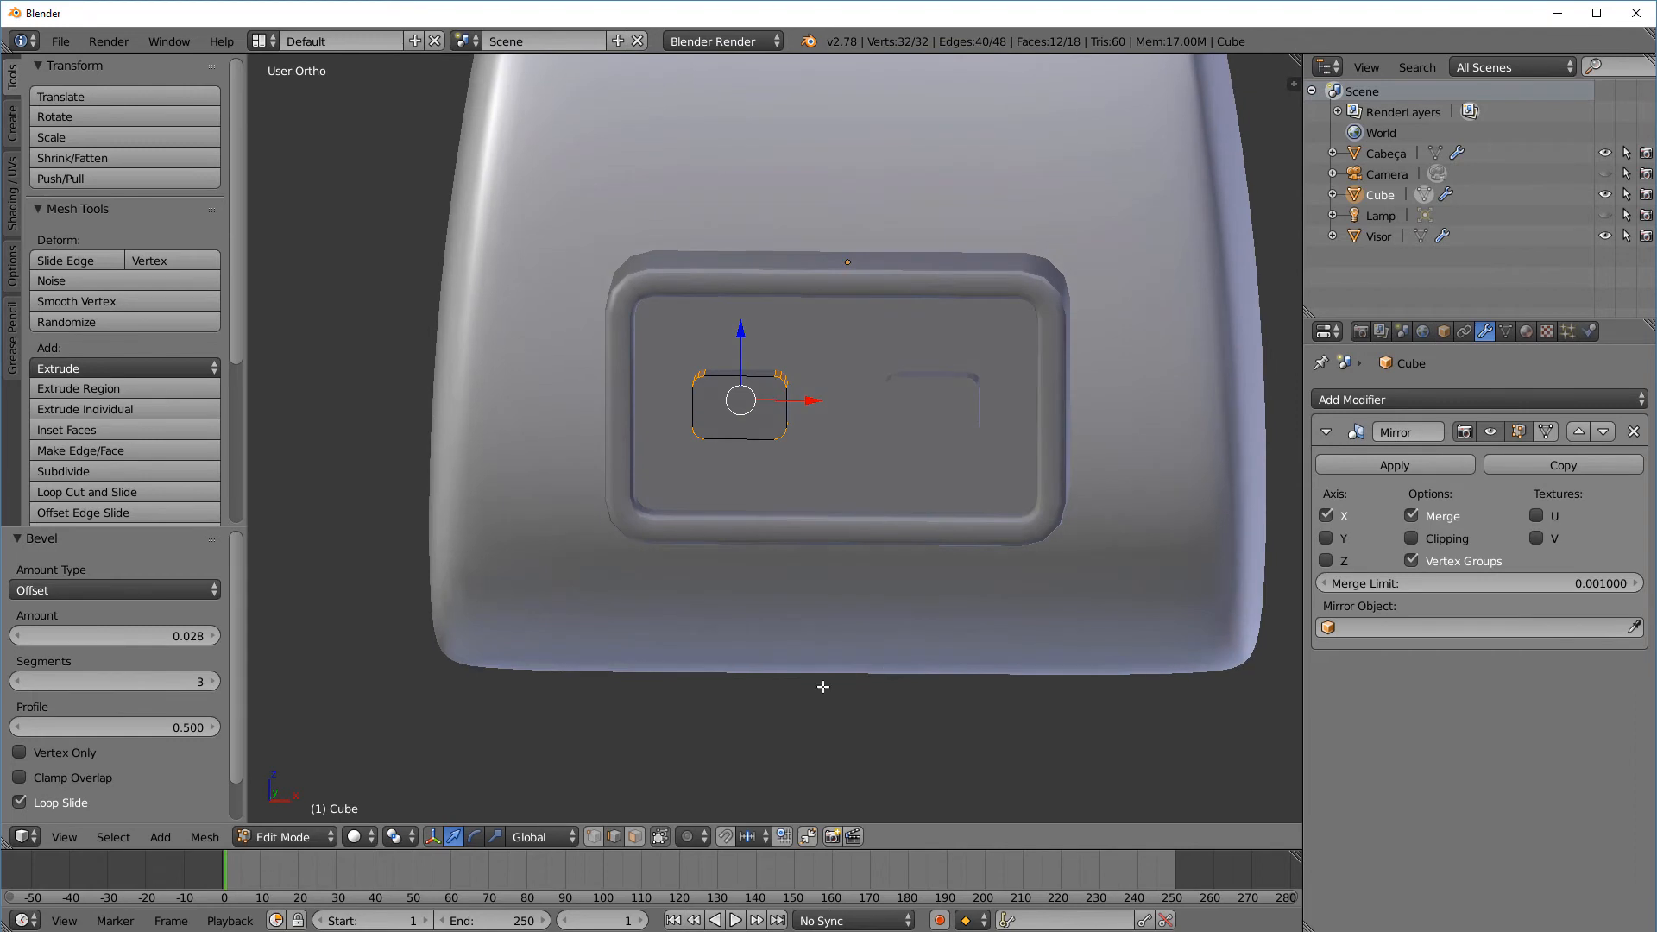
left_click(323, 837)
left_click(363, 805)
middle_click_drag(424, 778, 608, 337)
key("g")
key("y")
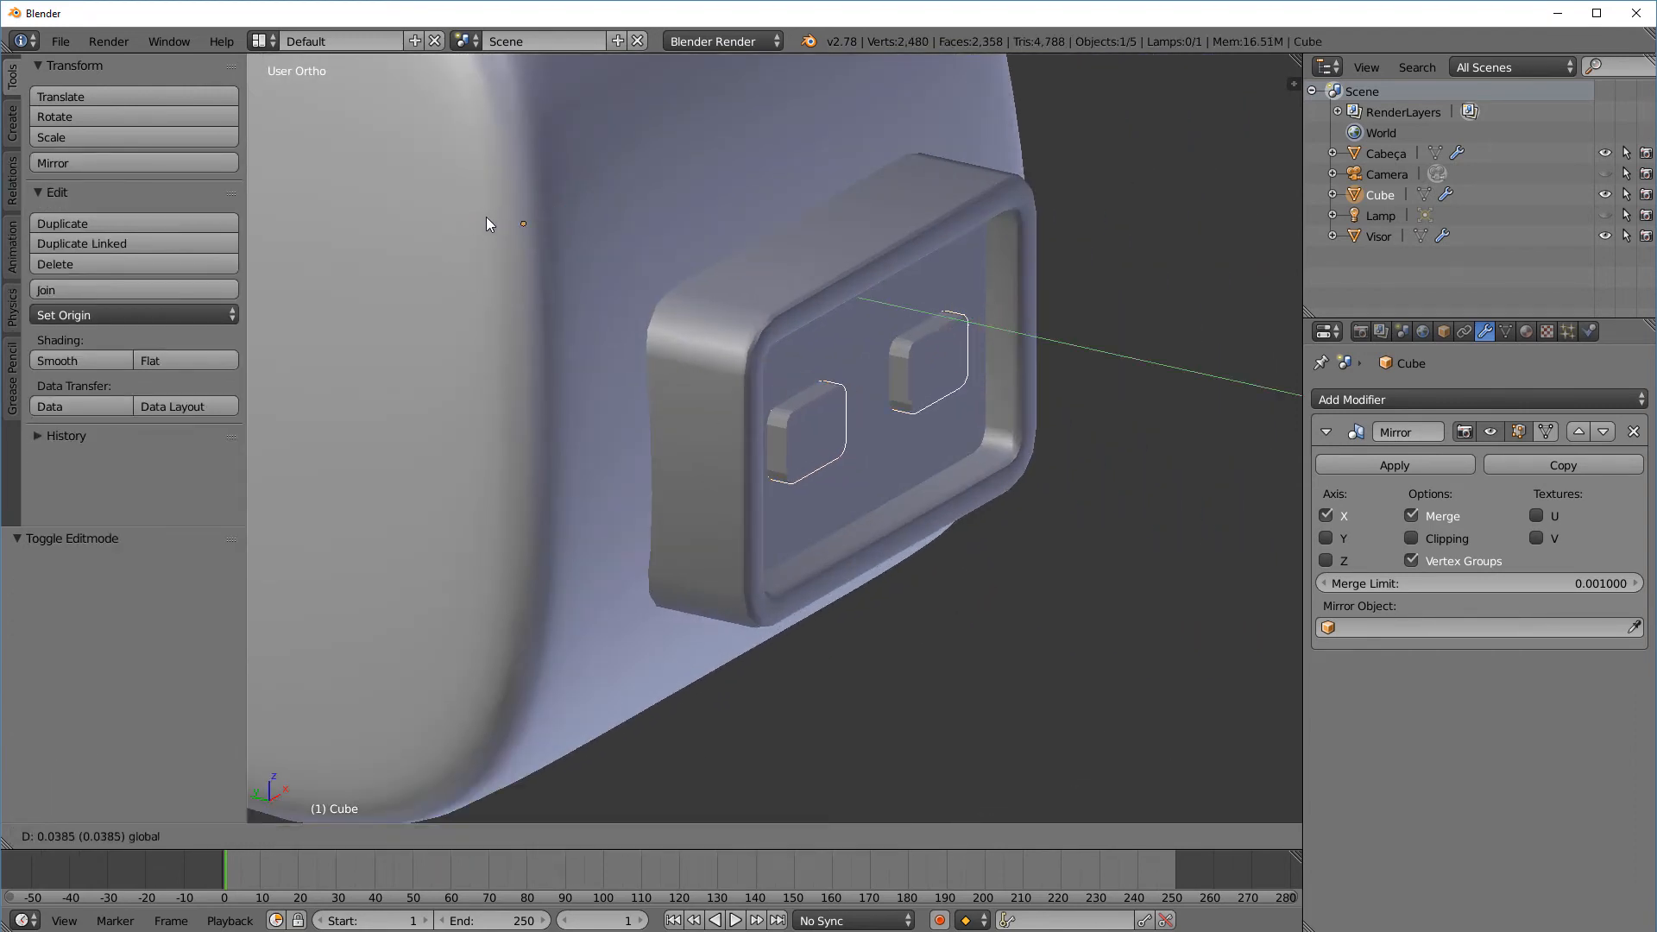
left_click(485, 216)
scroll(944, 516, "down", 3)
mouse_move(945, 516)
middle_mouse_down()
mouse_move(905, 479)
mouse_move(929, 500)
middle_mouse_up()
mouse_move(1020, 566)
middle_mouse_down()
mouse_move(1061, 581)
mouse_move(992, 551)
mouse_move(1007, 570)
middle_mouse_up()
key("KP_1")
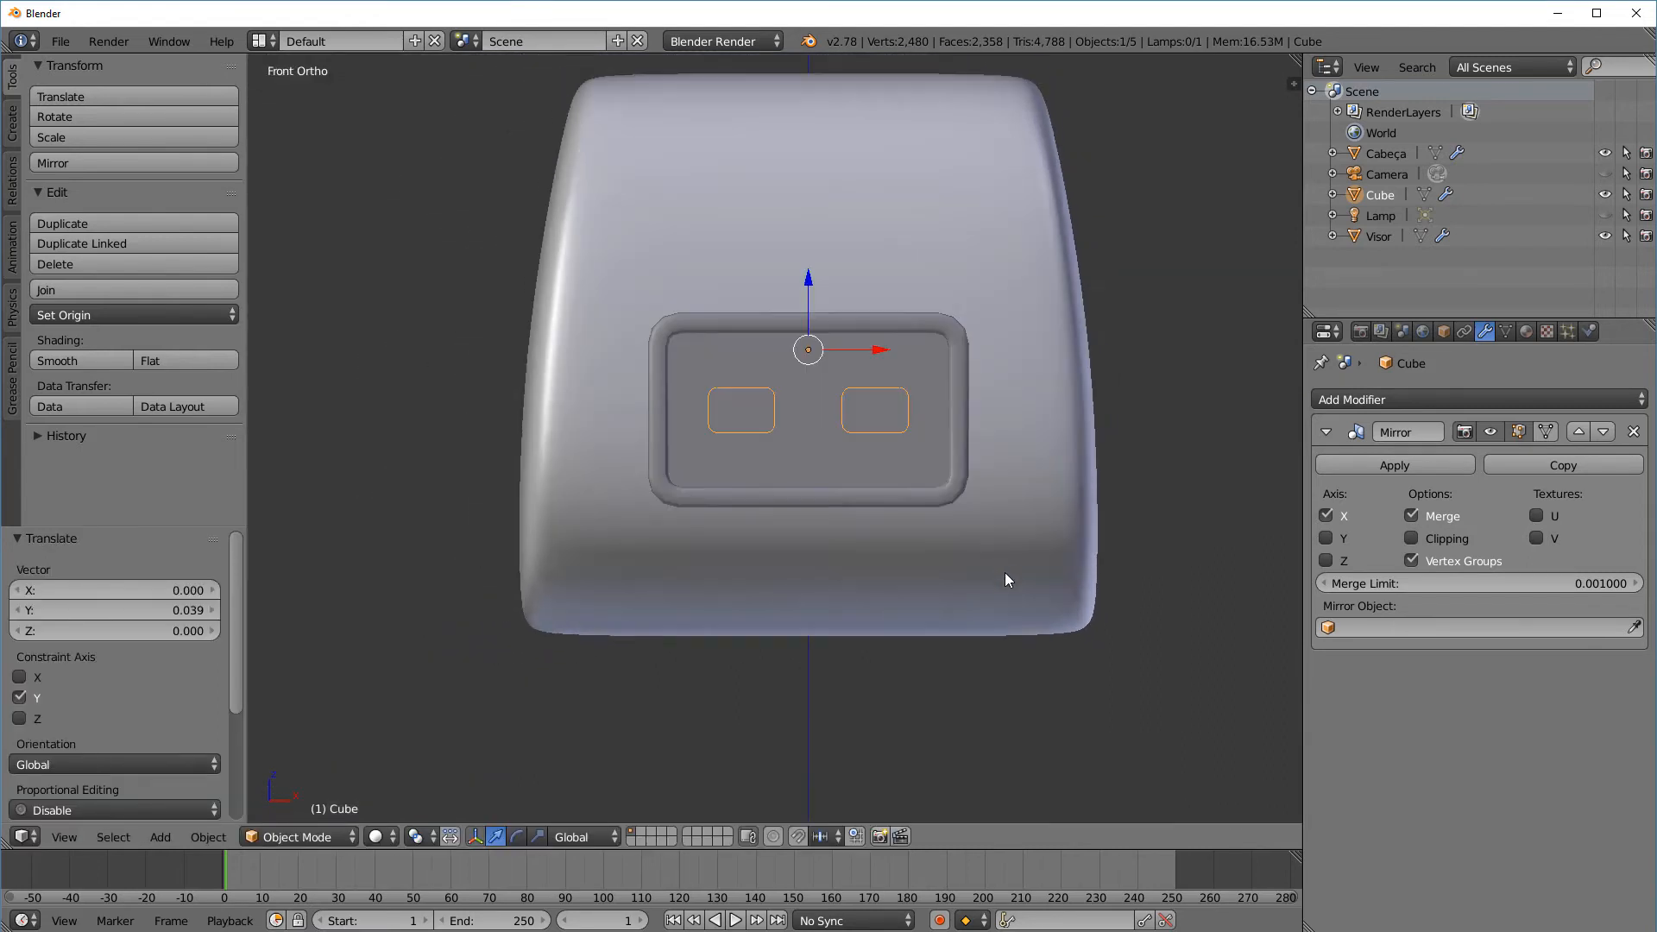
Select the whole eye mesh in Edit Mode and move it about 0.047 along X, towards the centre
left_click(324, 839)
left_click(335, 785)
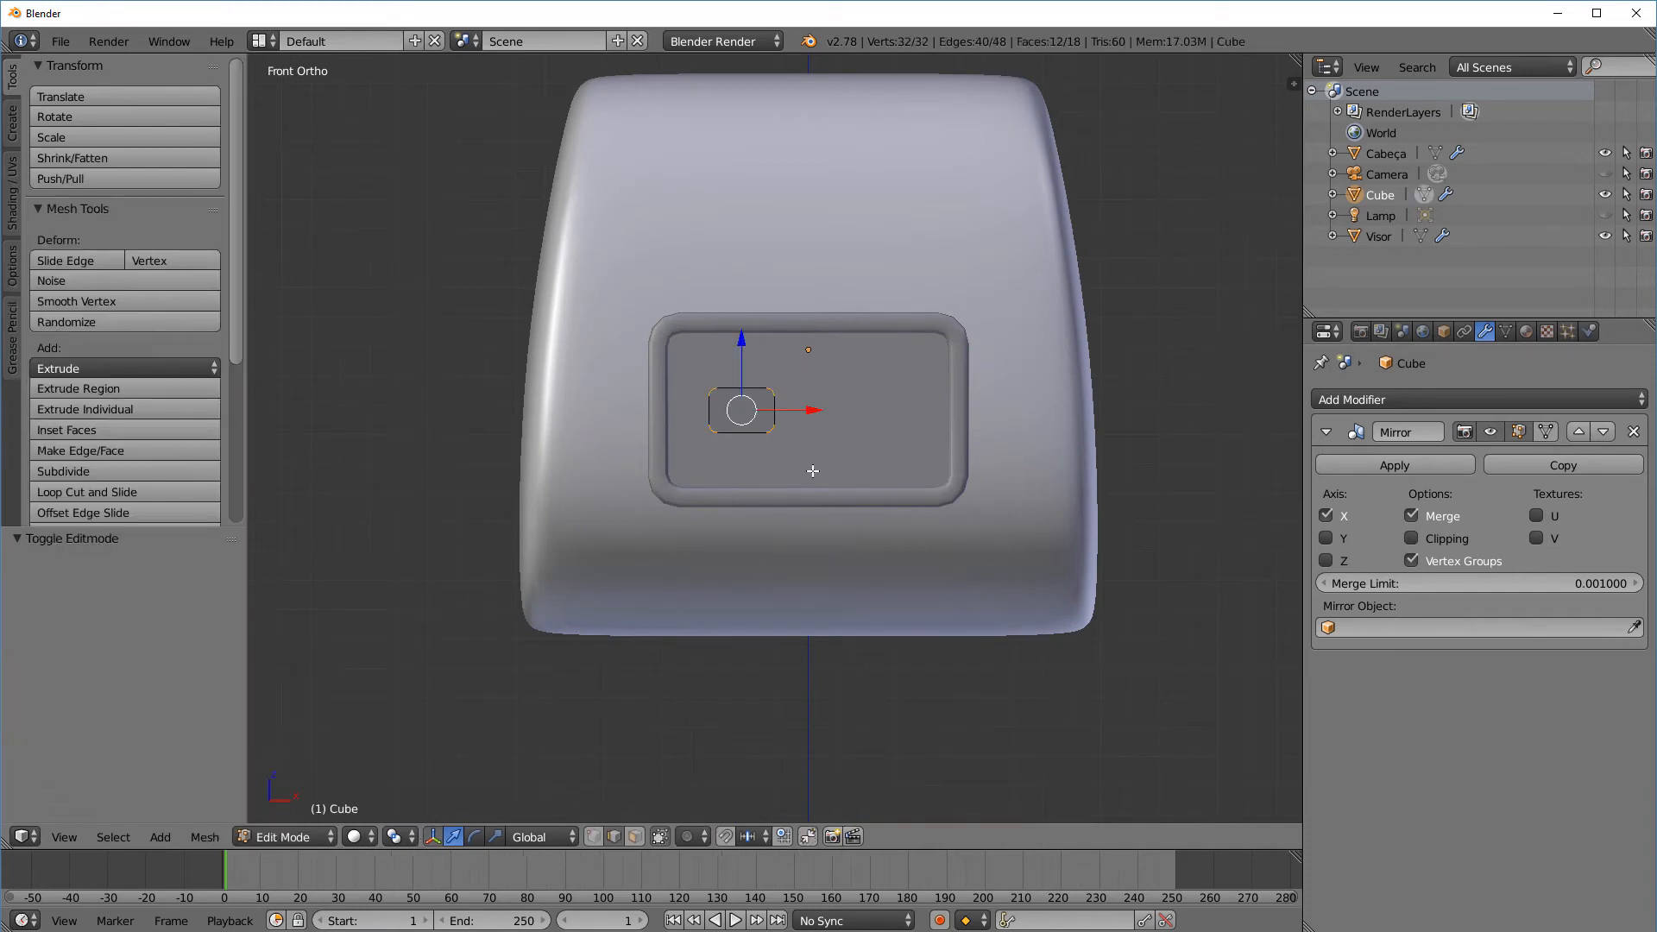
key("a")
key("a")
key("g")
key("x")
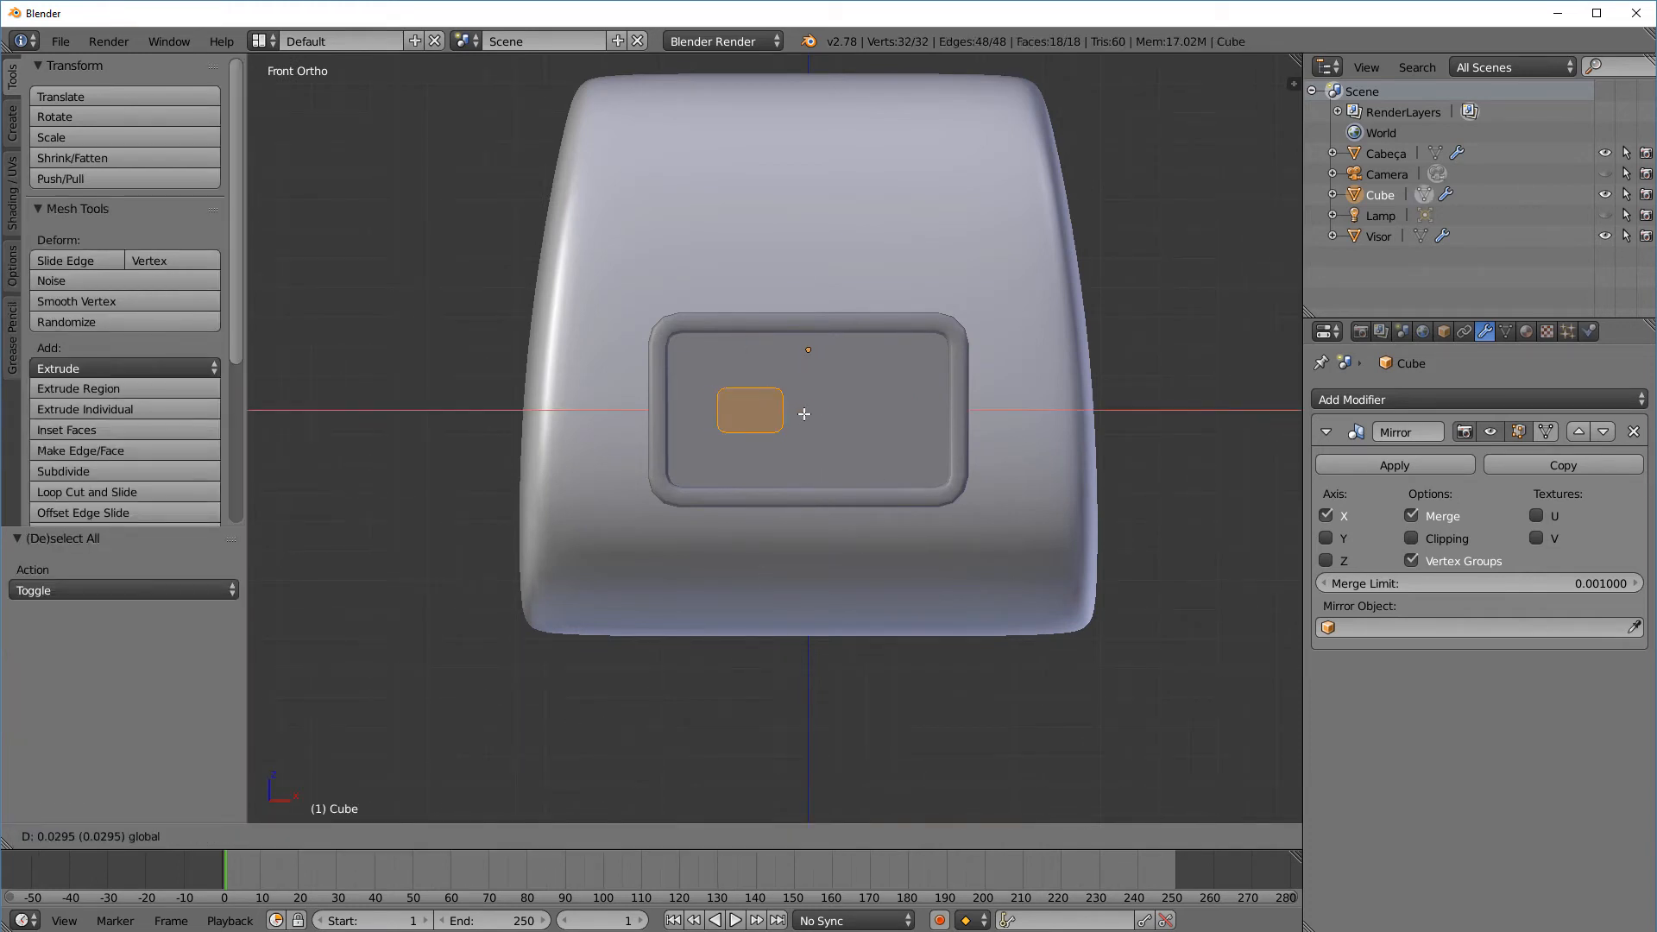
left_click(808, 416)
Scale the eye mesh to about 1.173 along Z, shift it about -0.018 along X, and return to Object Mode
key("s")
key("x")
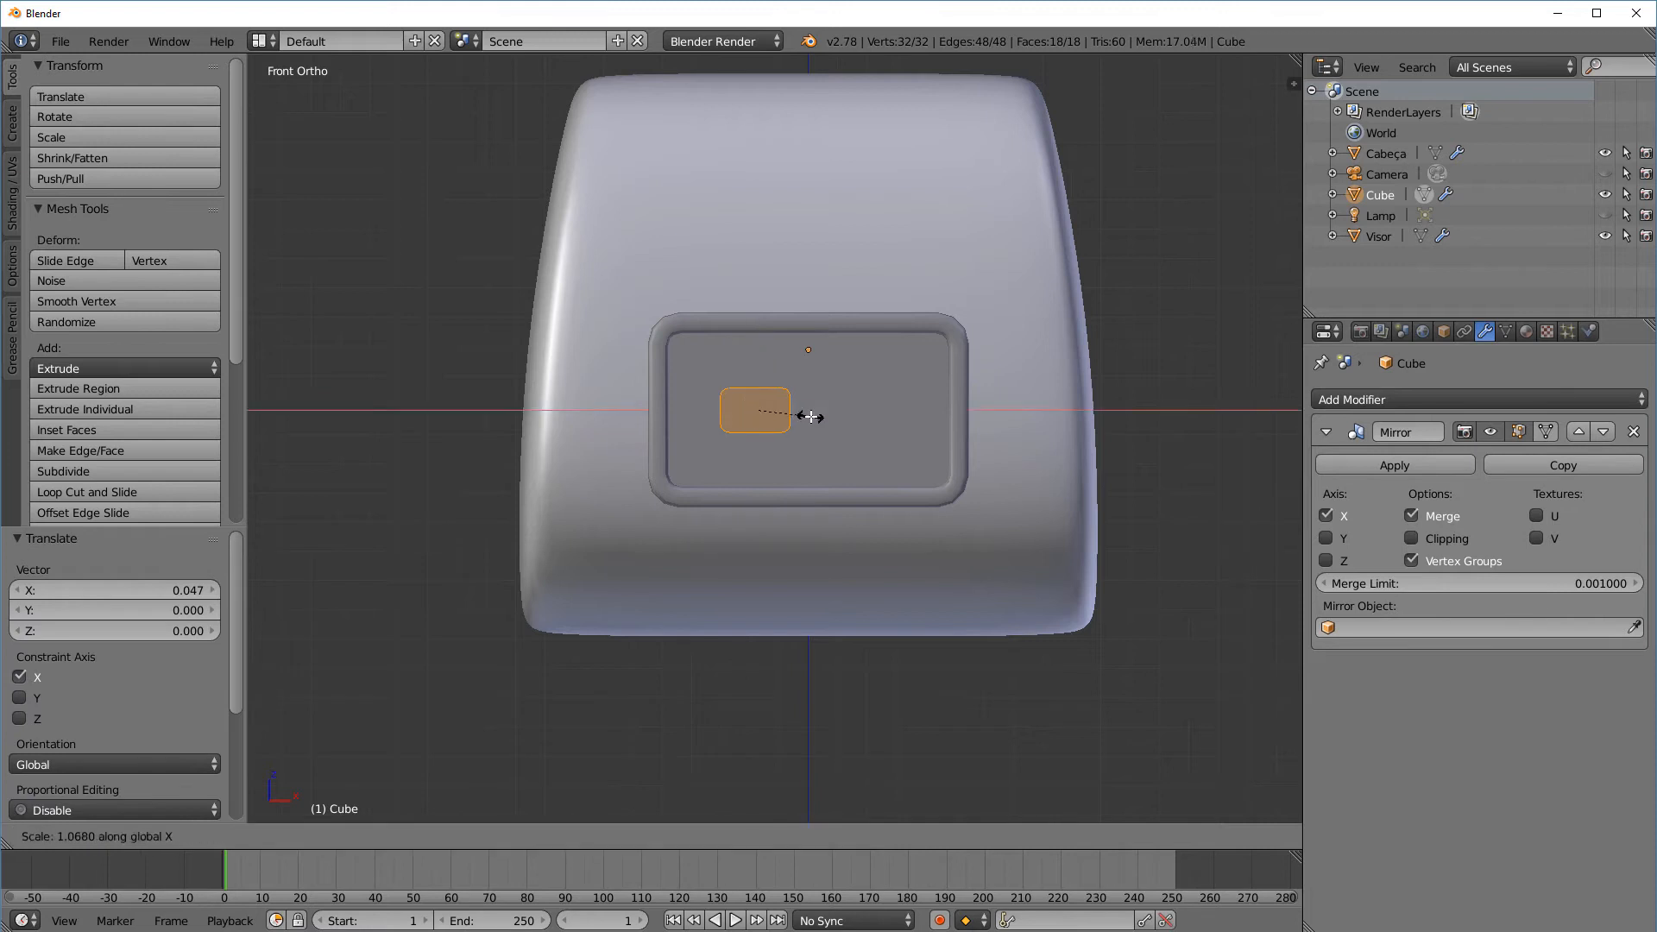
key("z")
left_click(816, 424)
key("s")
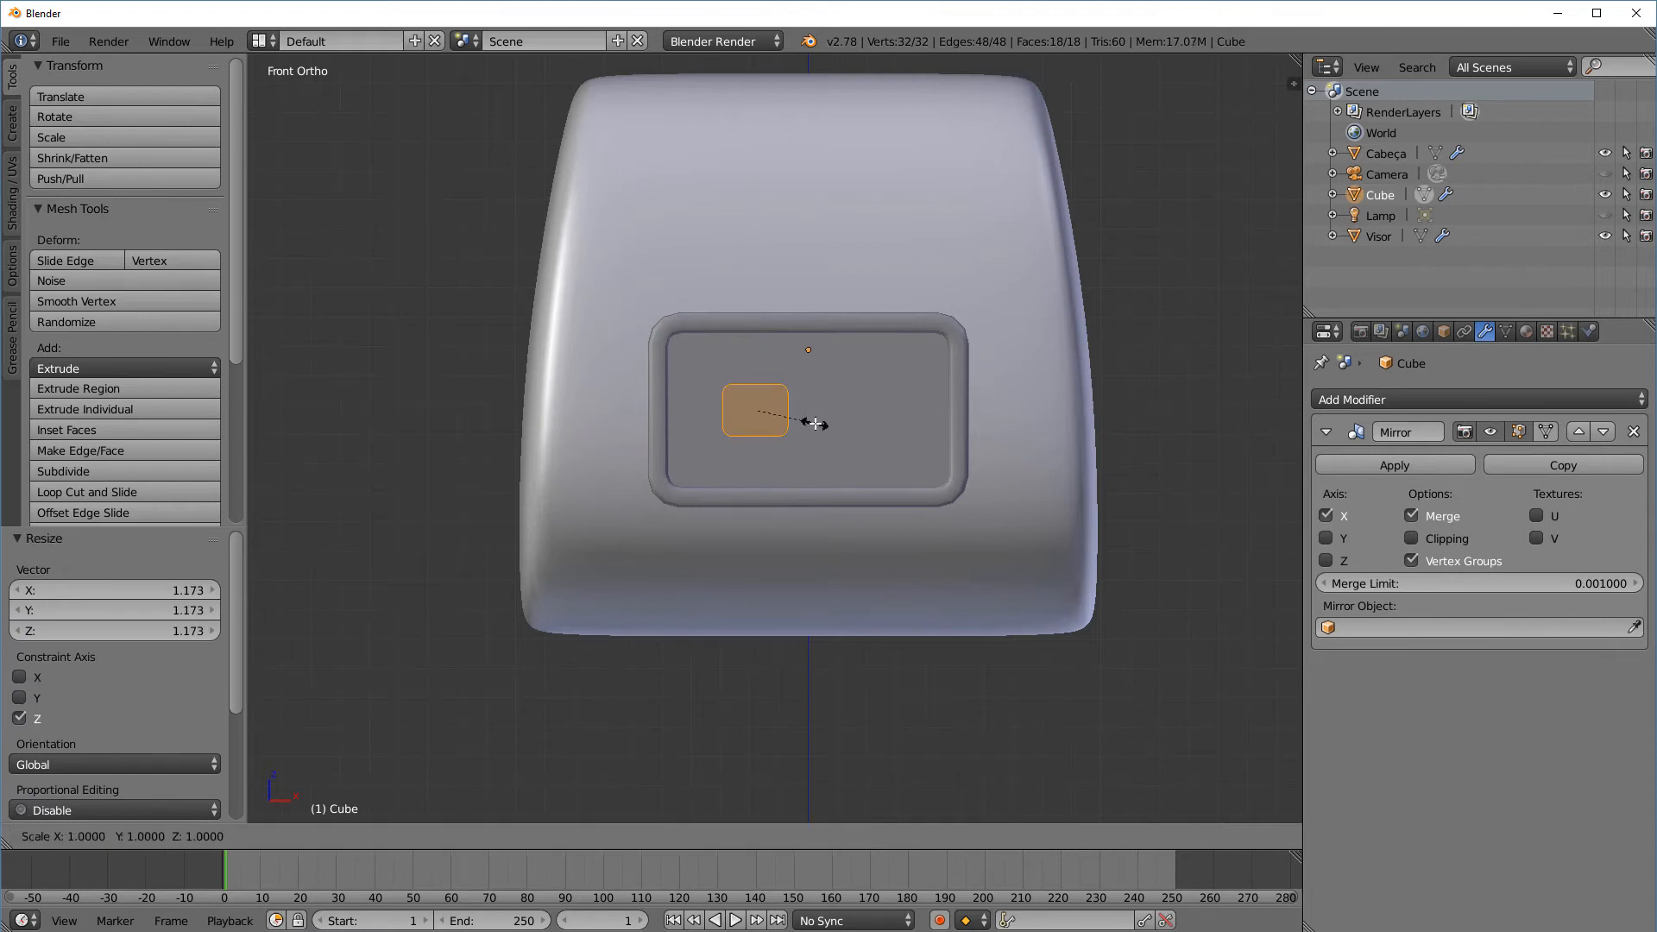
key("g")
left_click(813, 424)
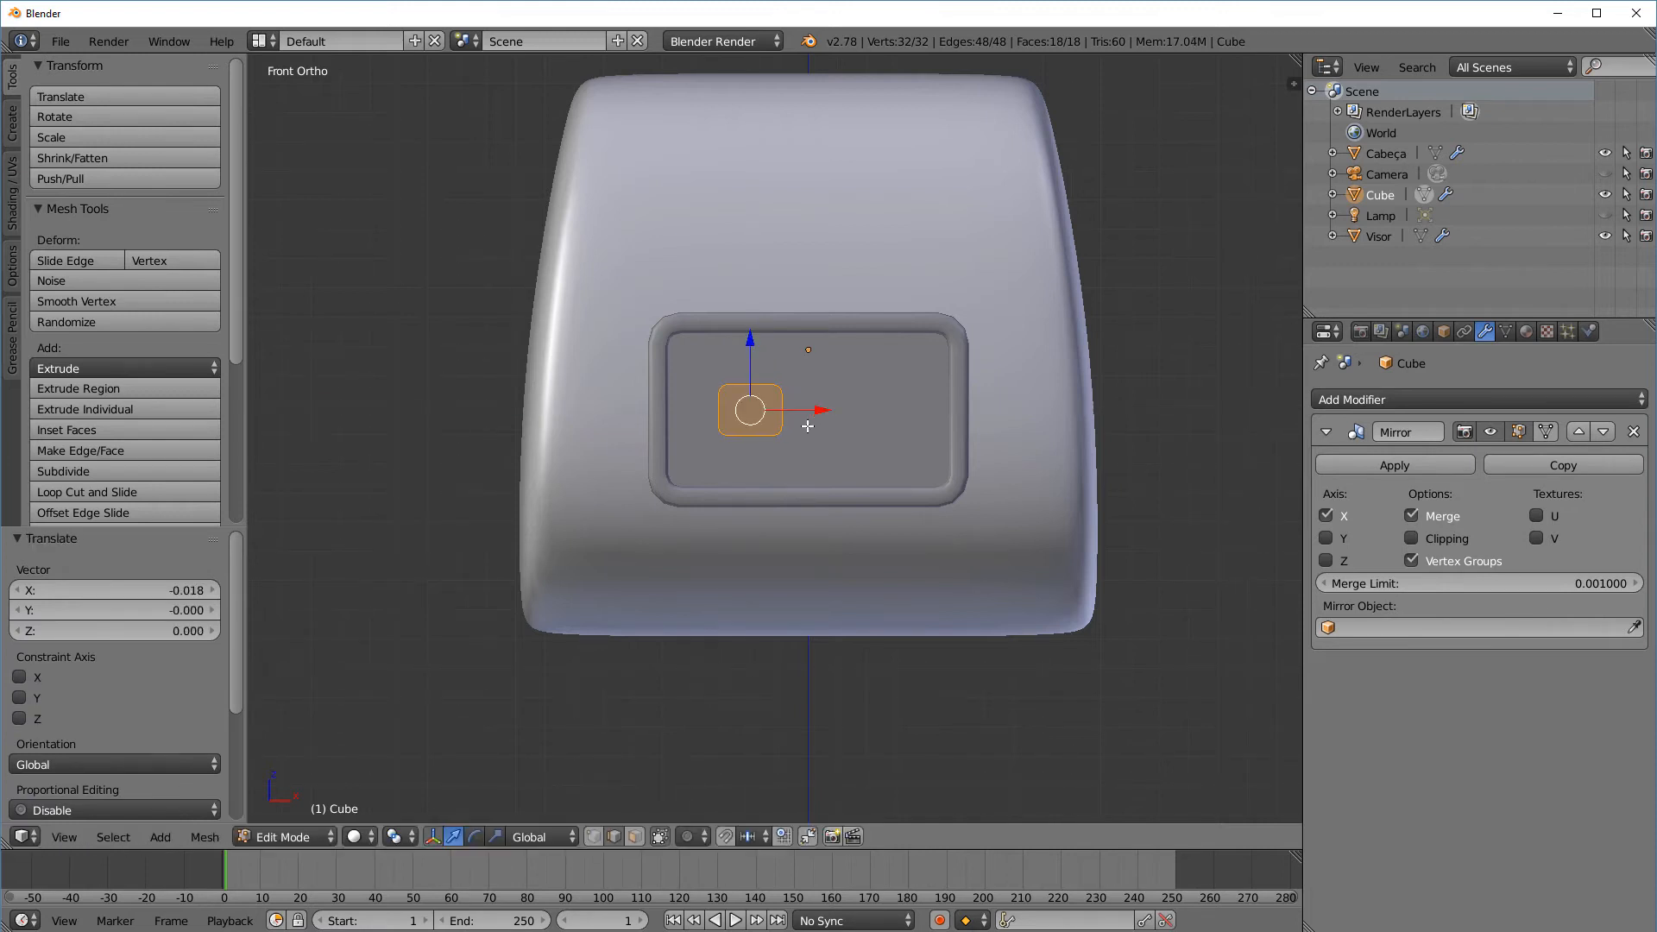
left_click(293, 837)
left_click(302, 813)
Rename the mirrored eyes object from Cube to Olhos
middle_click_drag(821, 618, 884, 559)
scroll(893, 657, "down", 2)
key("KP_1")
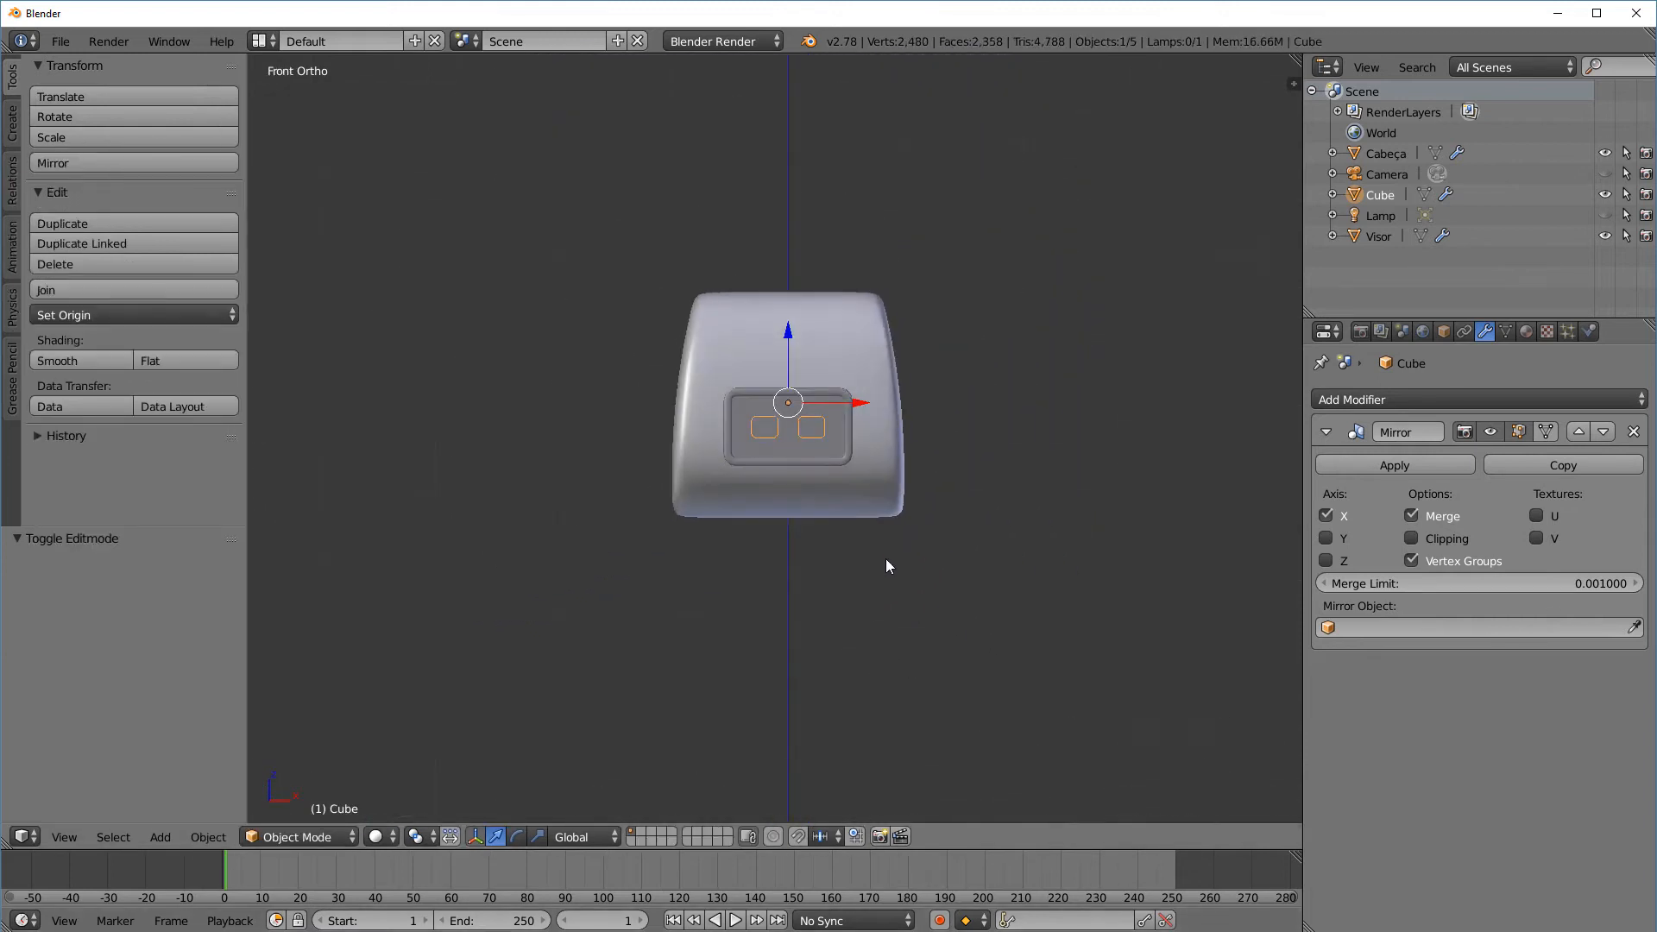
scroll(885, 559, "up", 2)
scroll(894, 604, "up", 1)
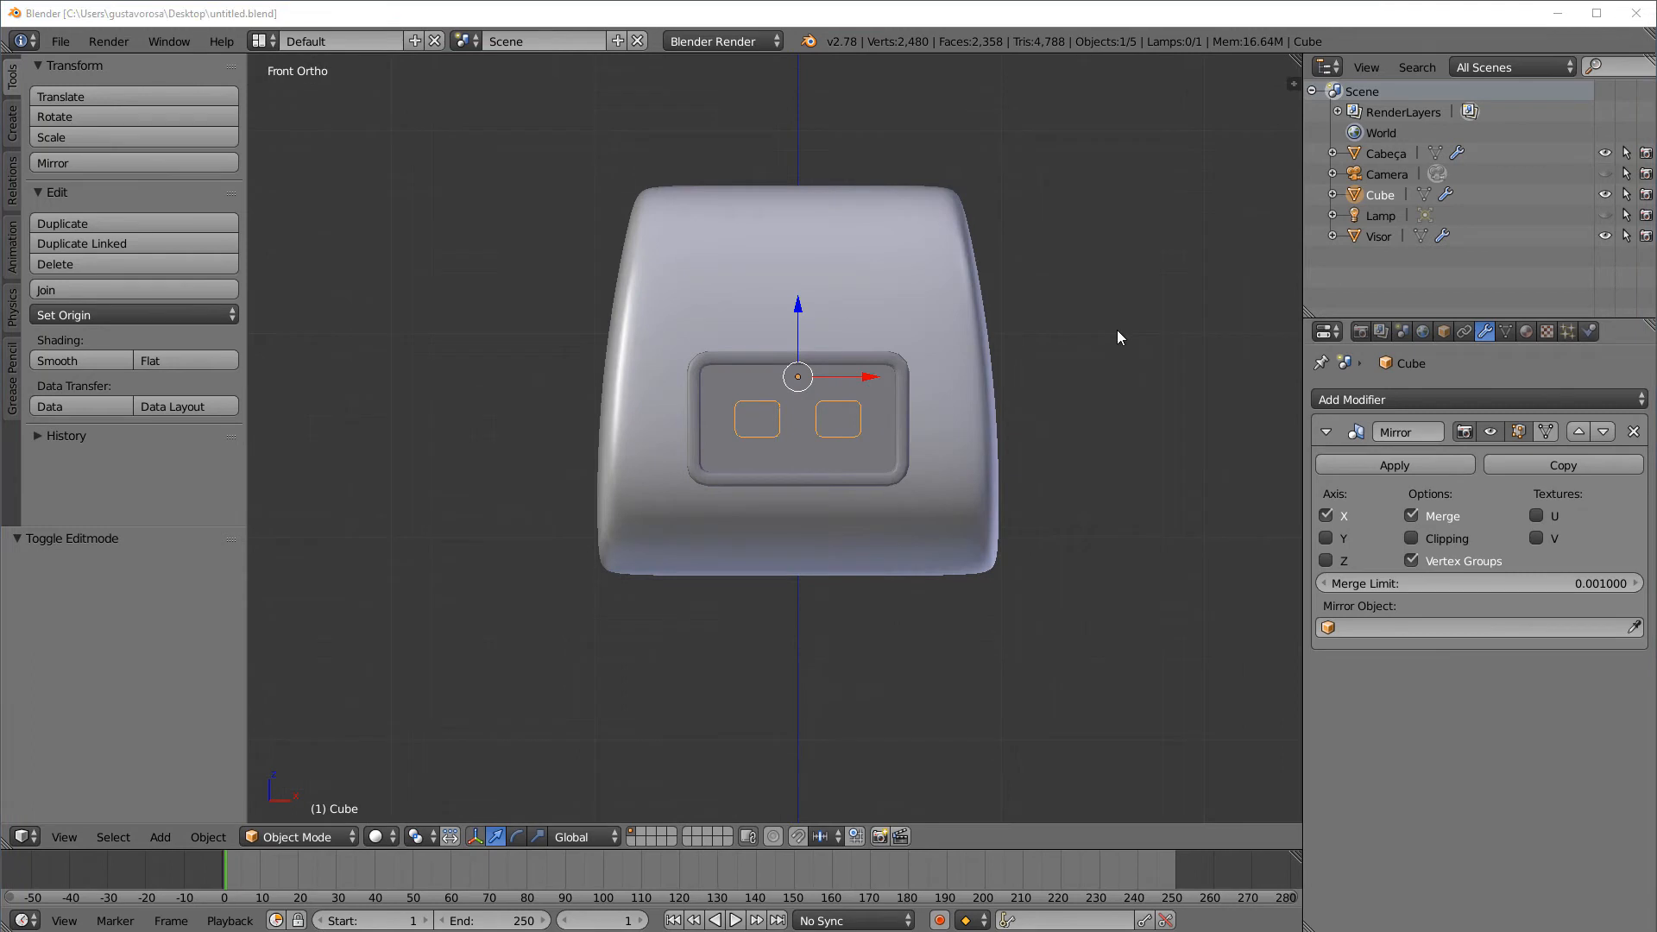
middle_click_drag(1096, 383, 1152, 412)
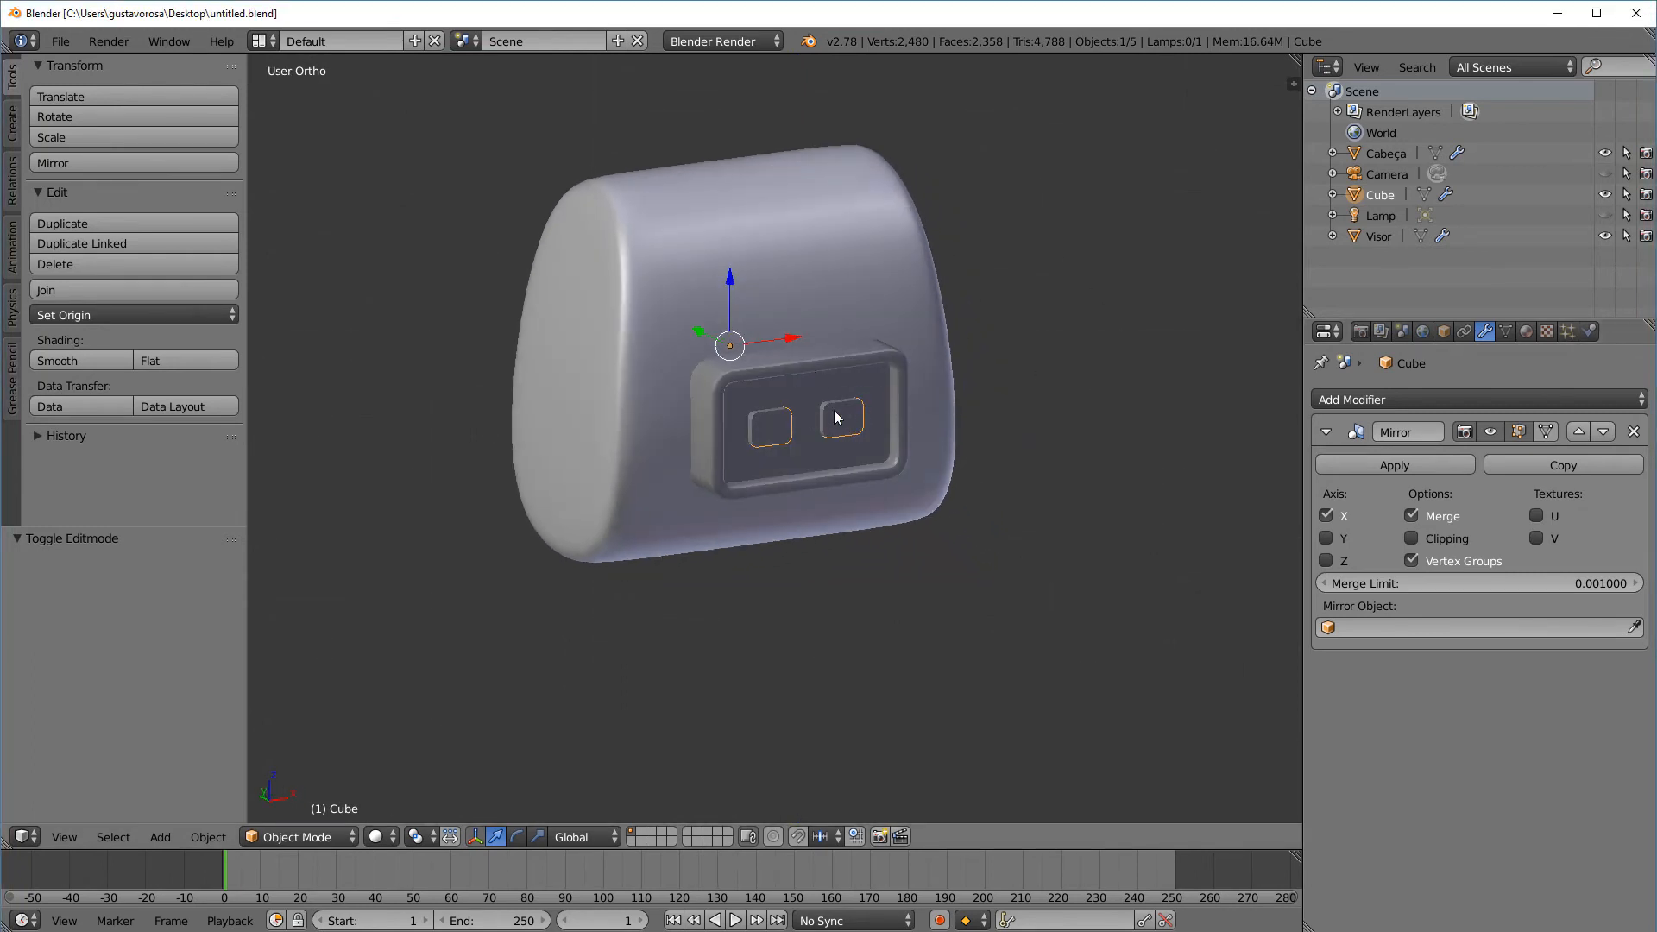
double_click(1384, 195)
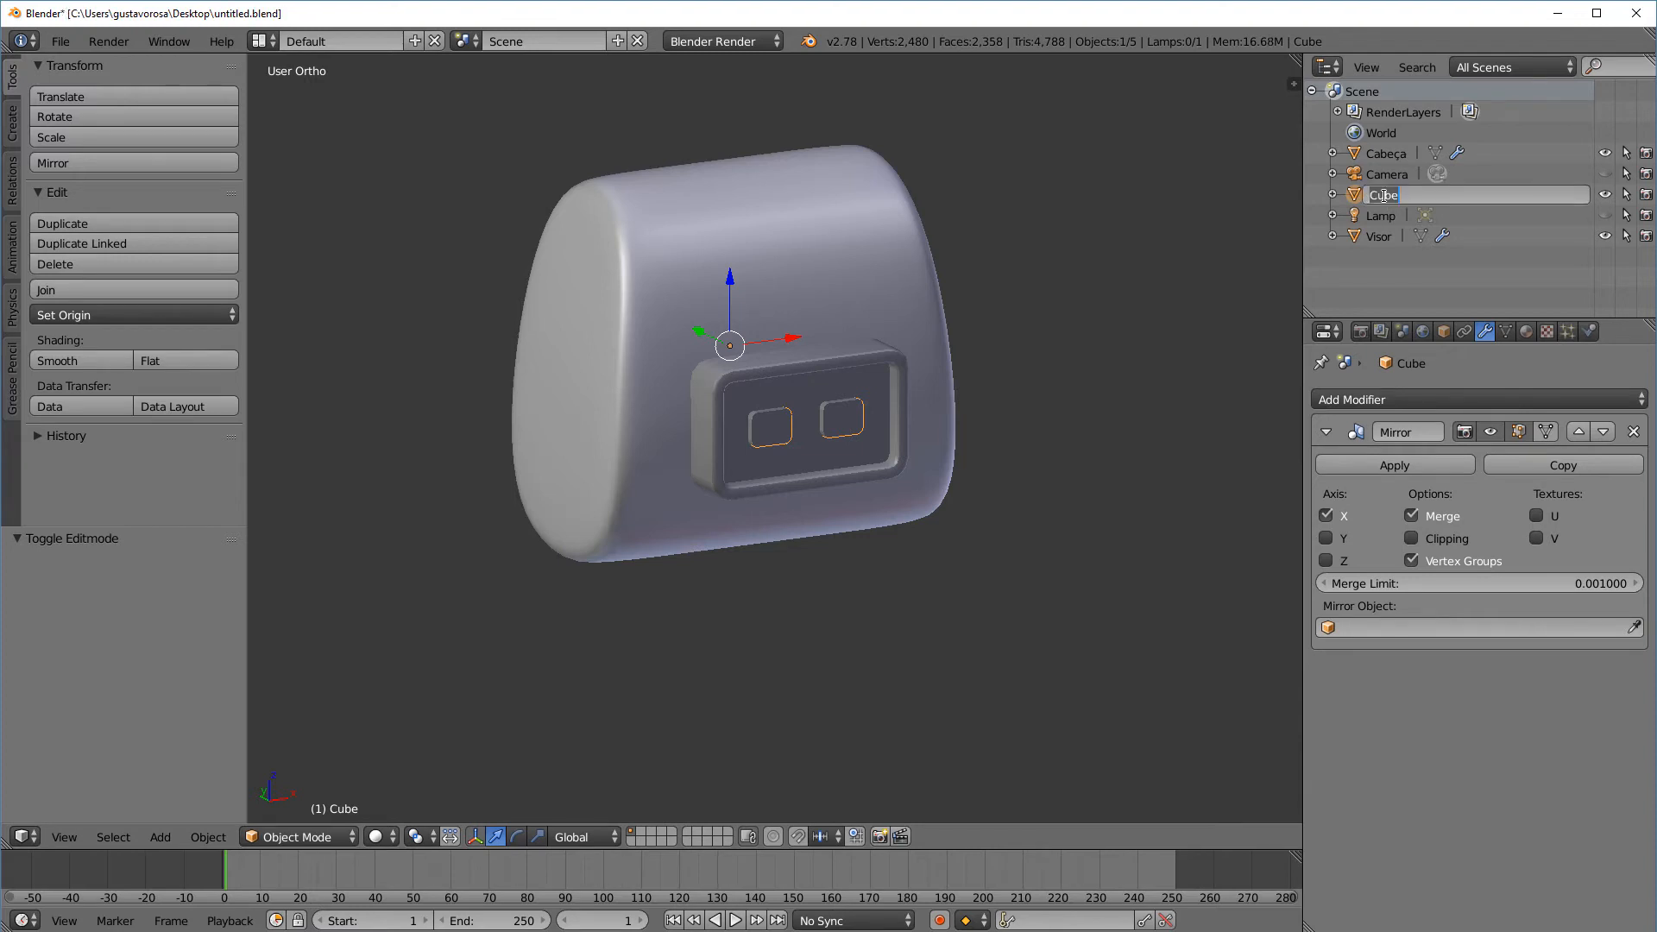
type("Olhos")
key("Return")
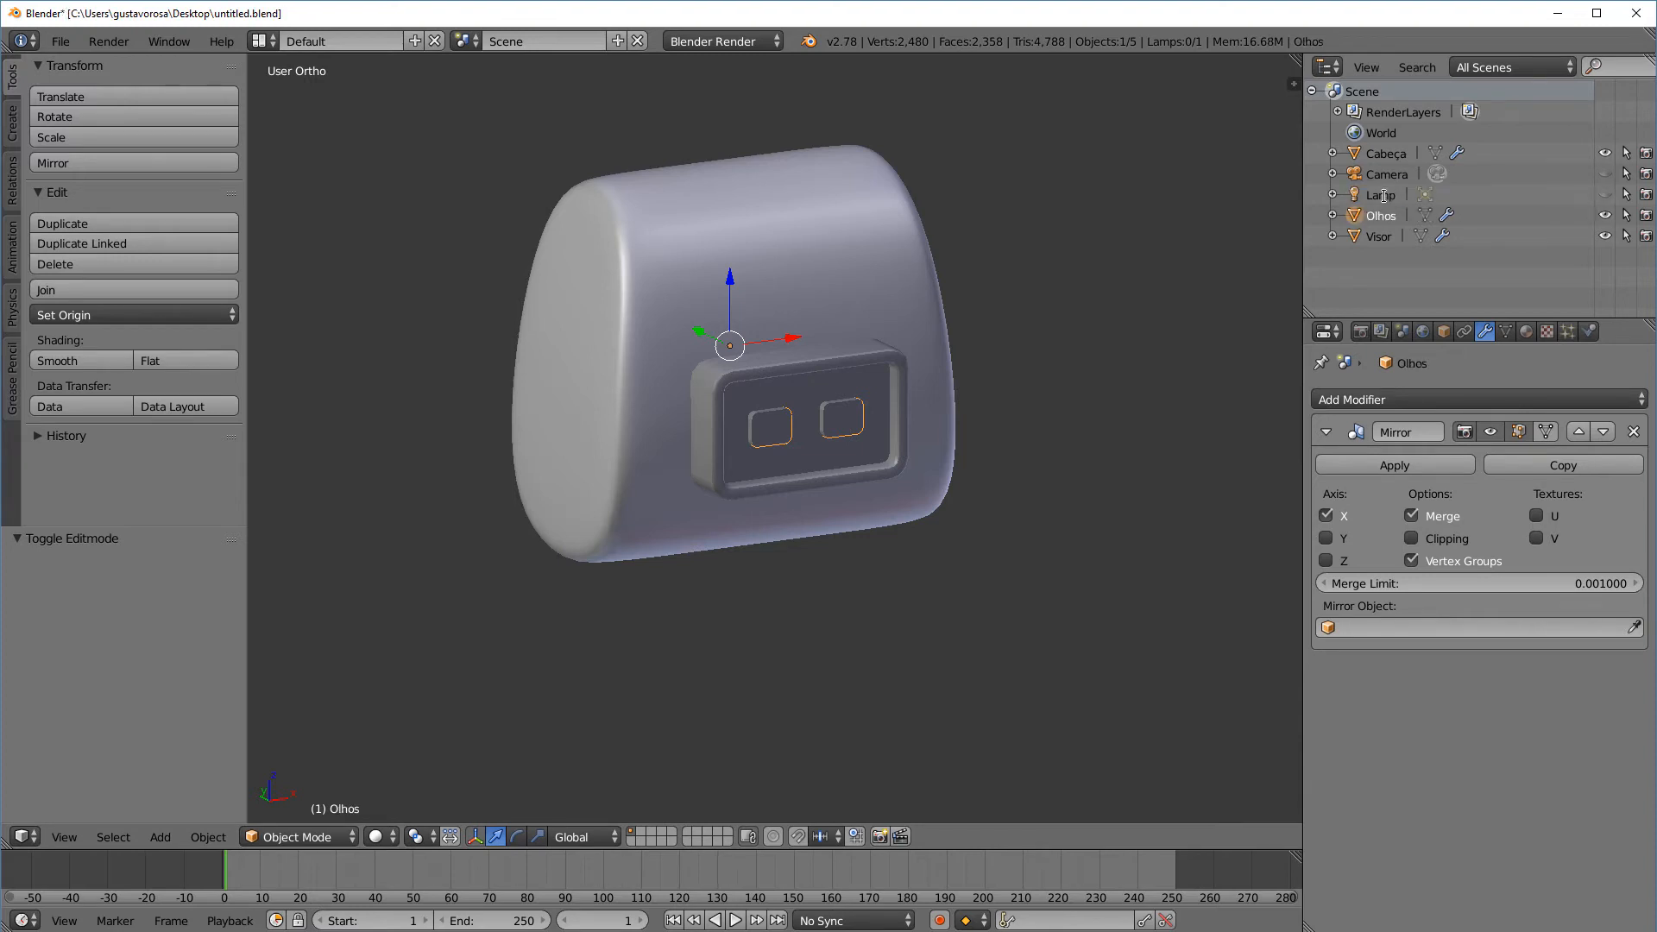
Scale the entire Cabeça mesh to about 1.014 along Z in Edit Mode, and return to Object Mode
right_click(884, 261)
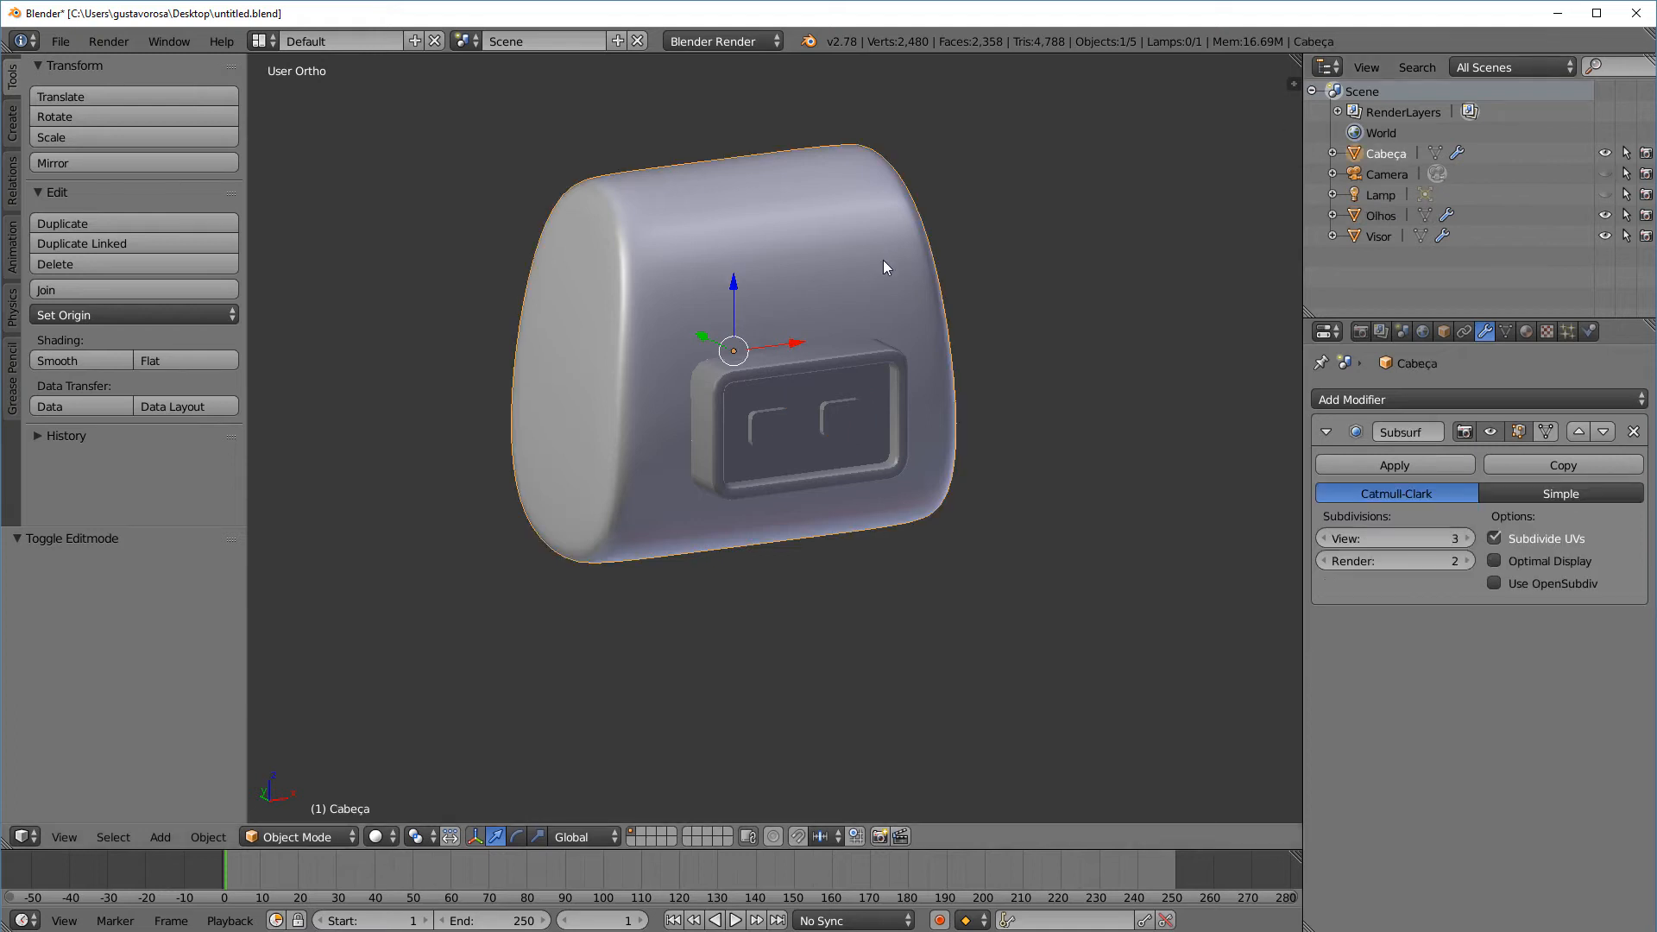
right_click(871, 361)
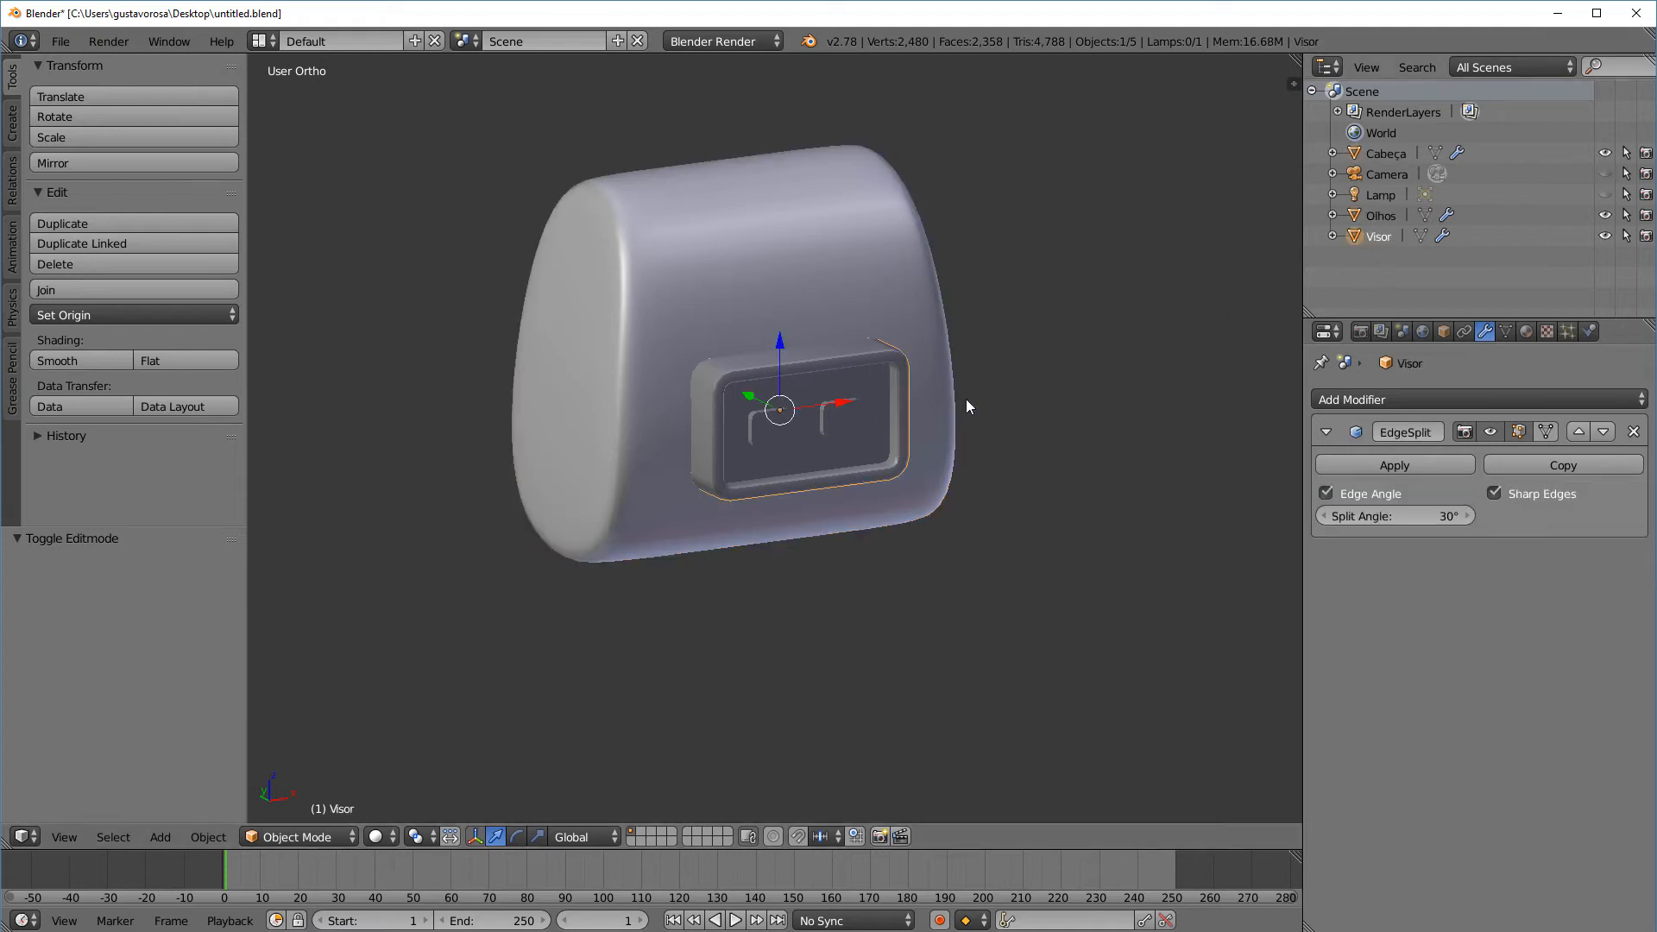
right_click(831, 426)
right_click(861, 324)
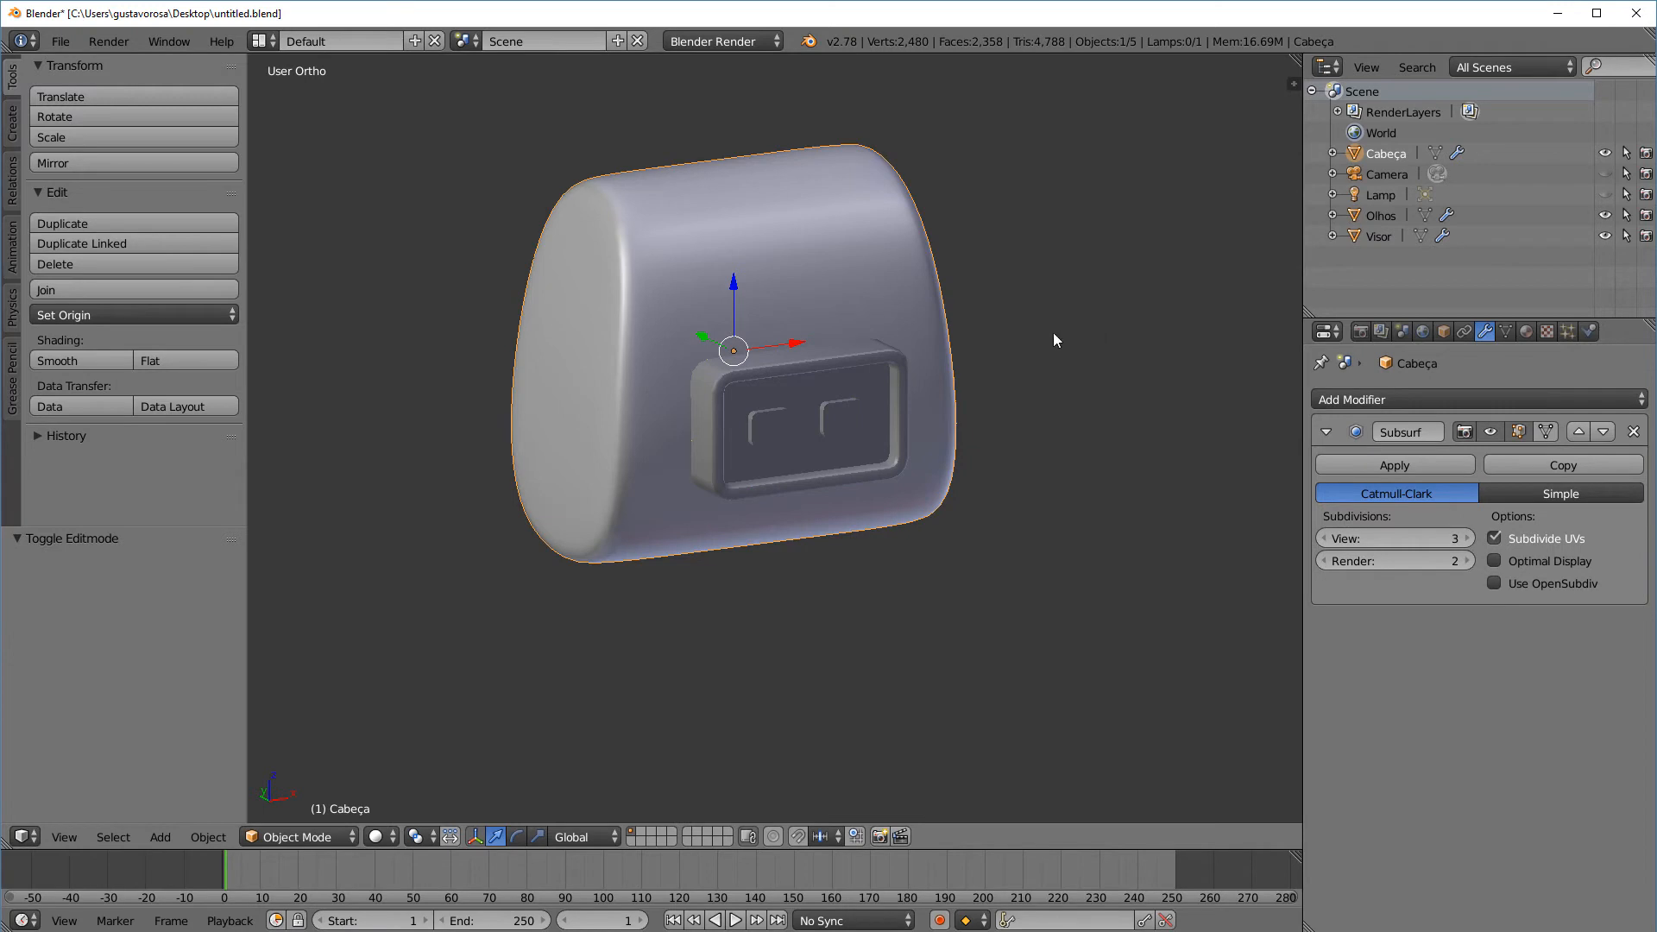
key("KP_1")
left_click(304, 835)
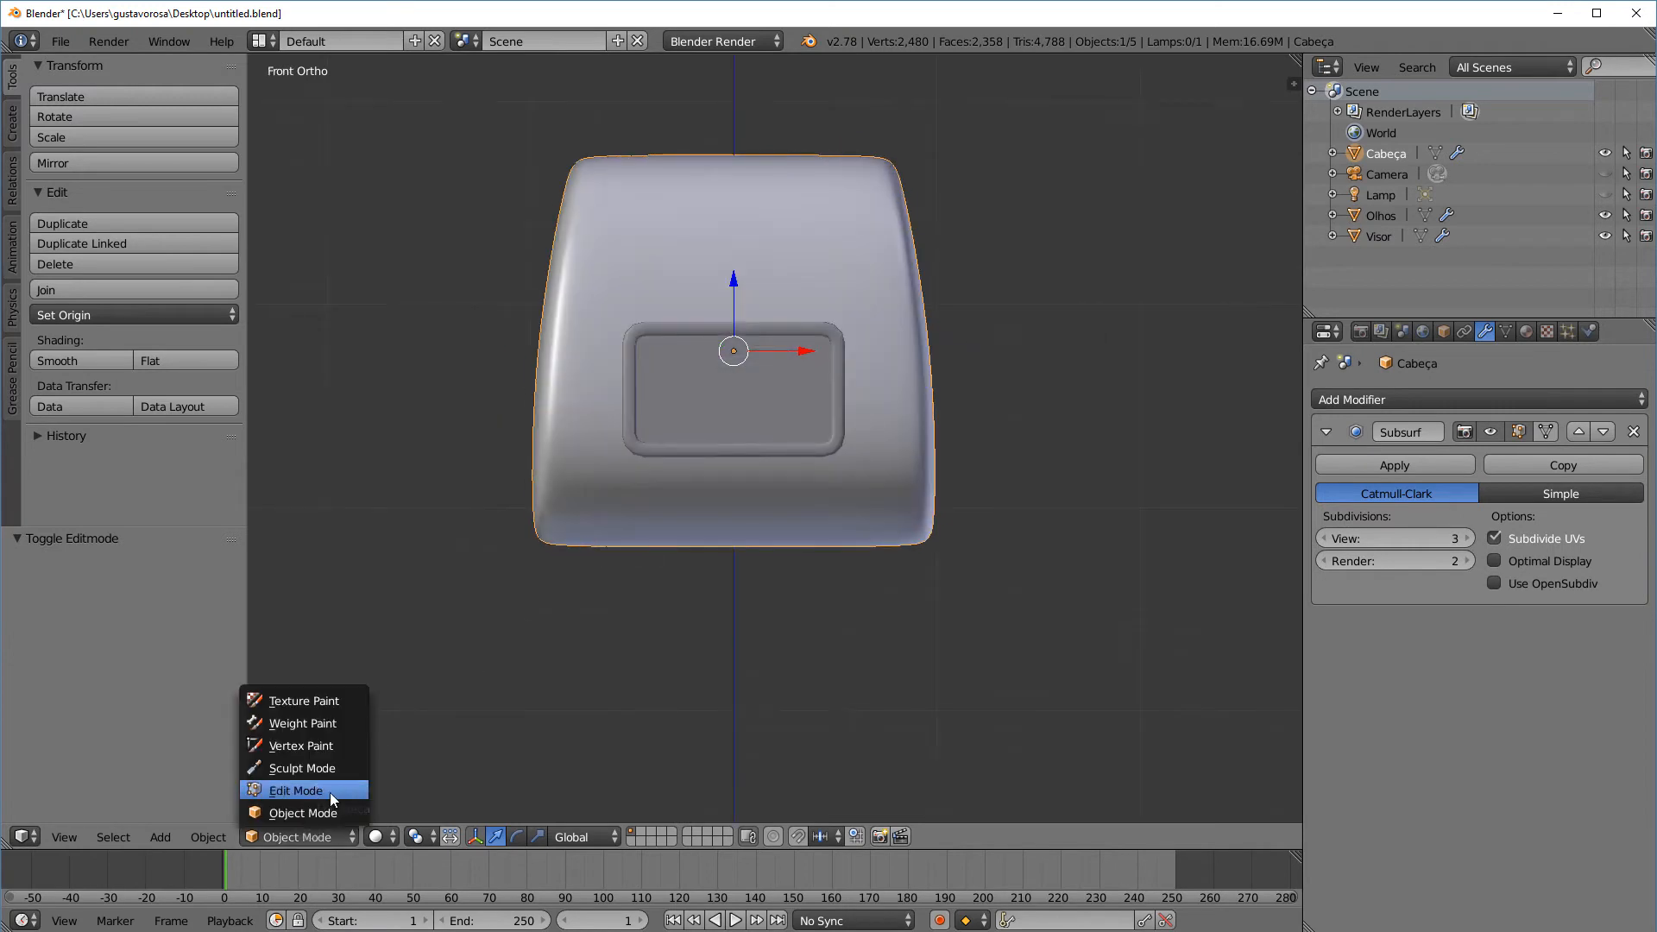
left_click(330, 793)
key("a")
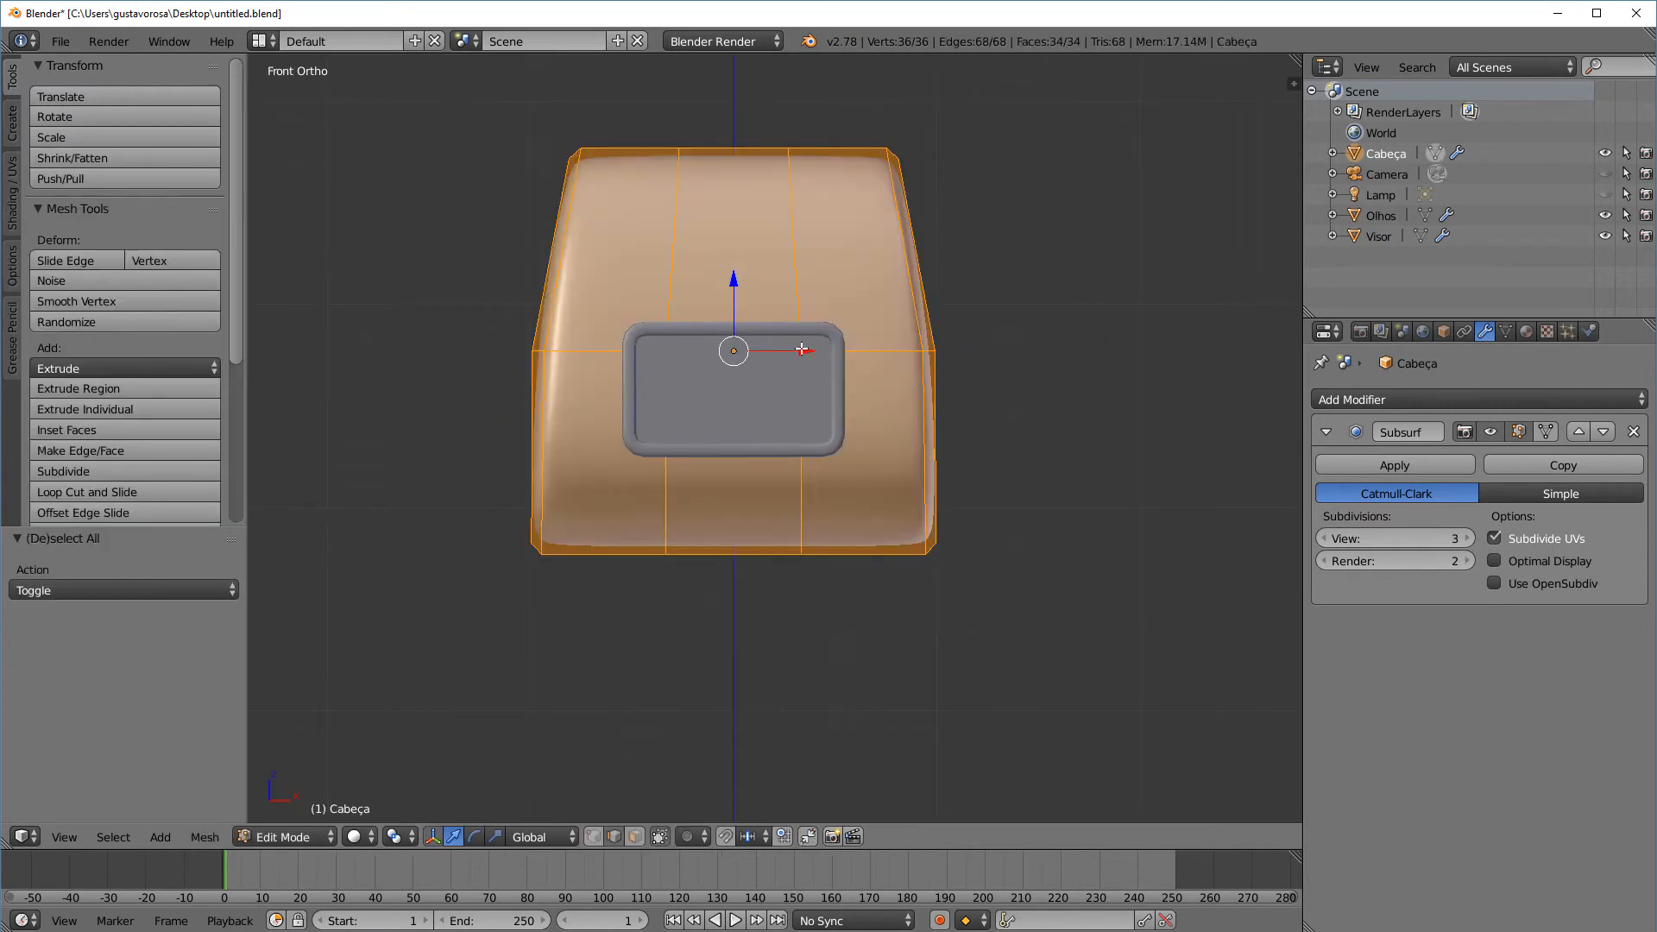
key("s")
key("x")
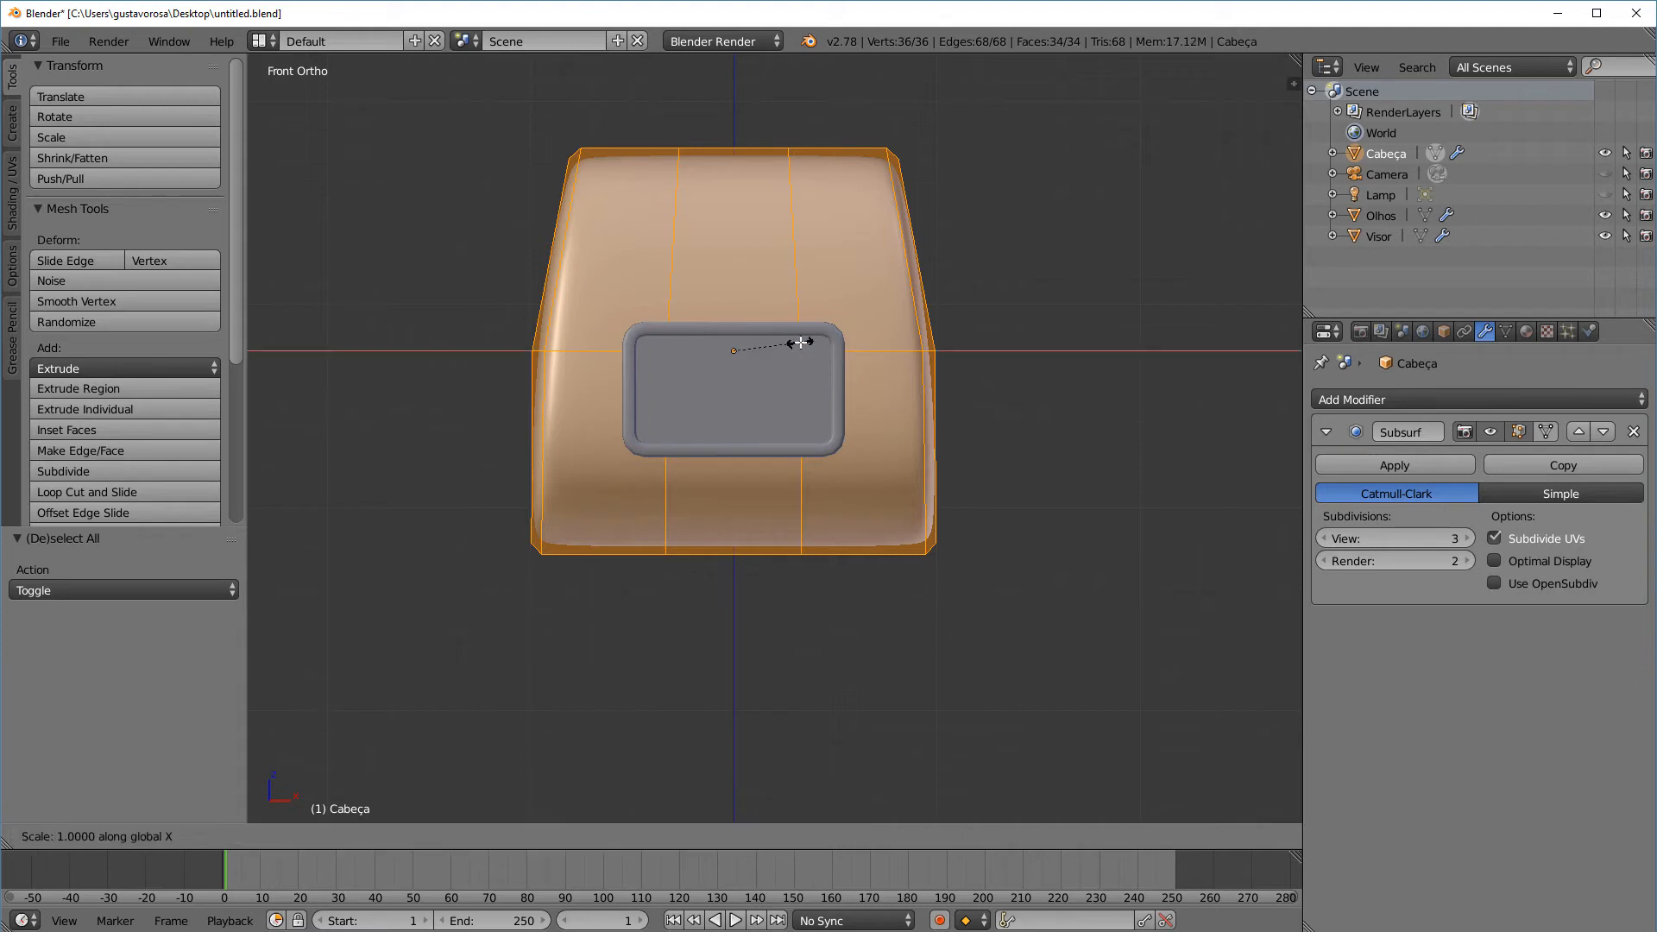
key("z")
left_click(797, 340)
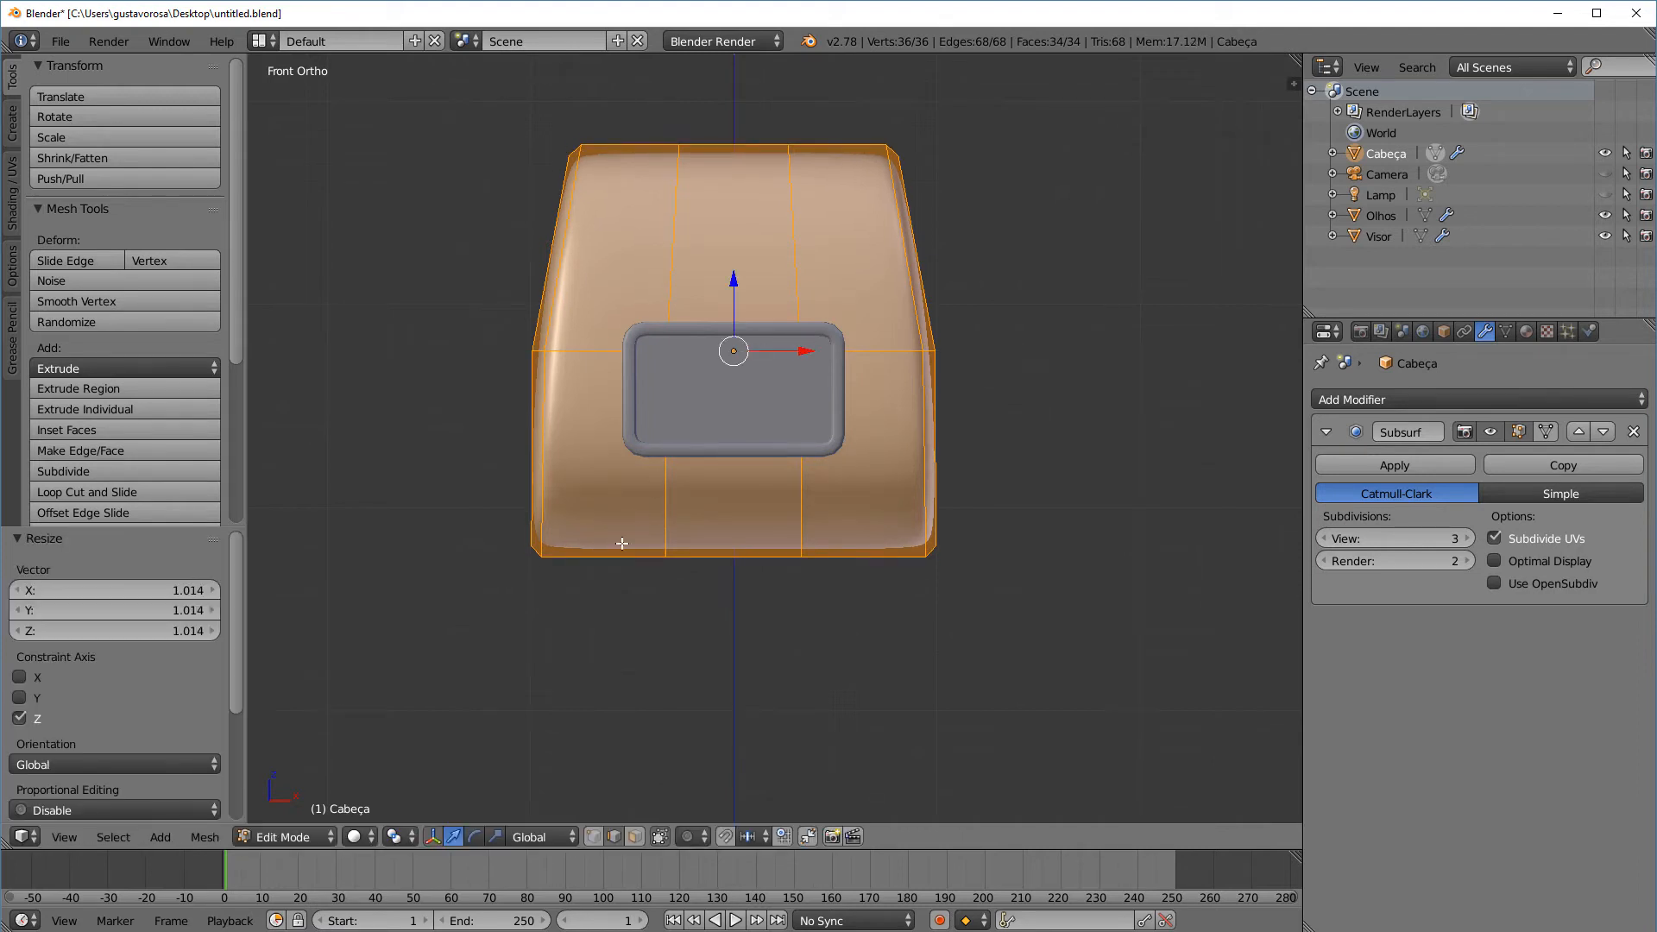
left_click(289, 836)
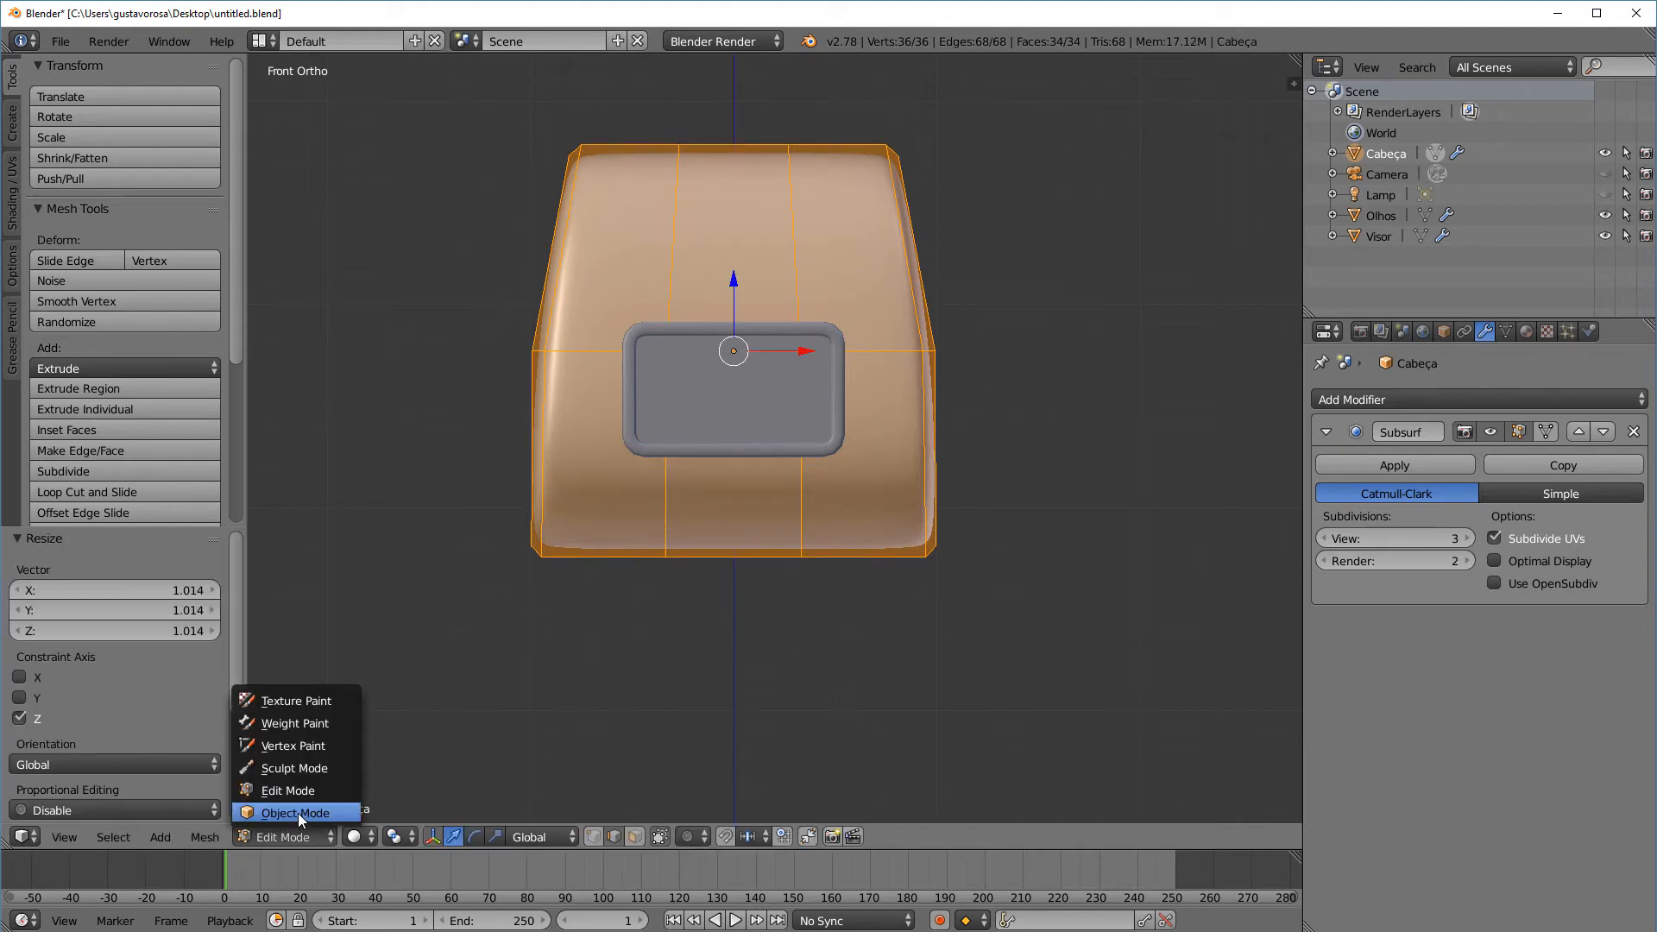
left_click(298, 813)
Scale the entire Visor mesh to about 1.047 along X in Edit Mode, and return to Object Mode
right_click(742, 423)
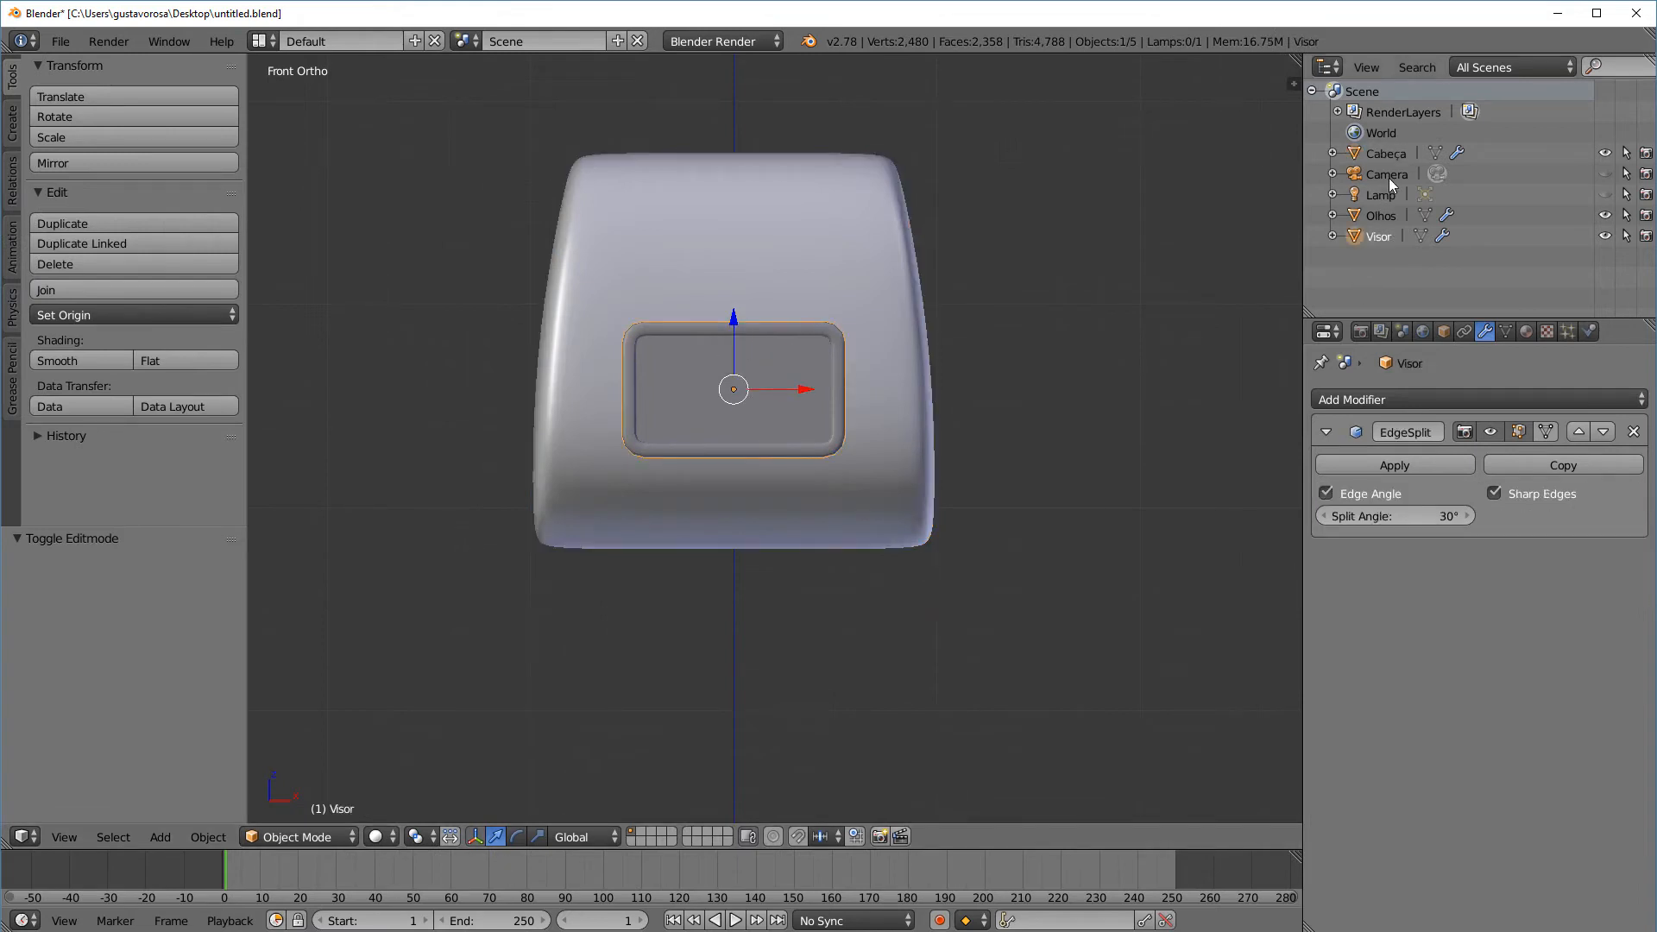
left_click(1334, 238)
left_click(287, 837)
left_click(300, 791)
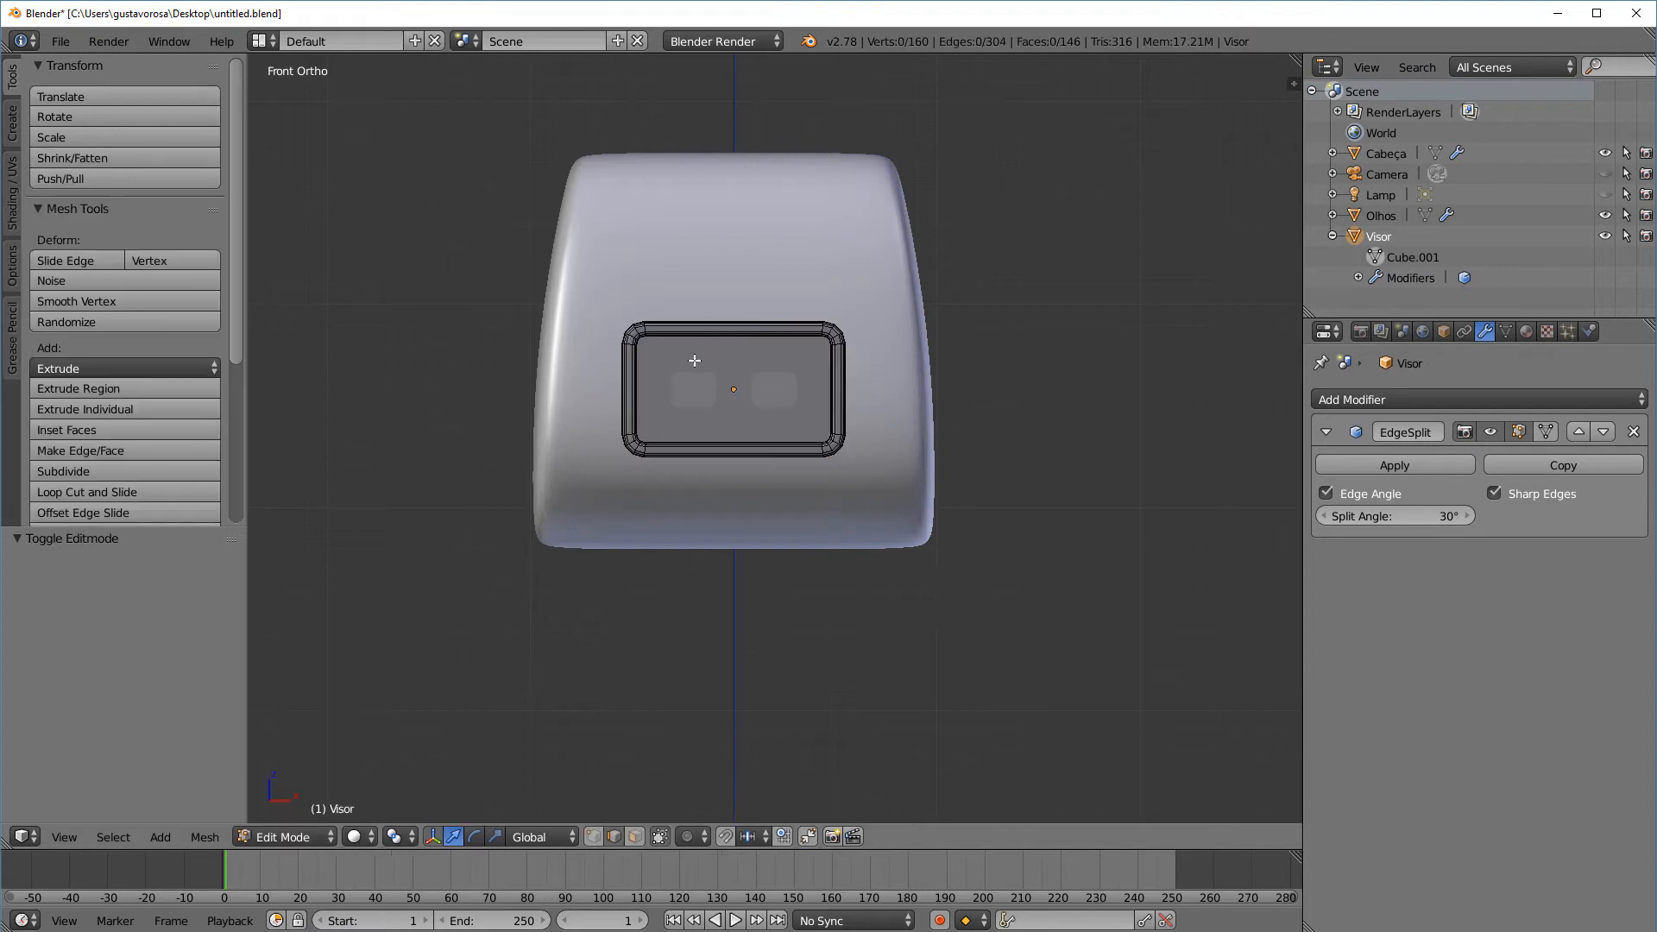
key("a")
key("a")
key("a")
key("s")
key("x")
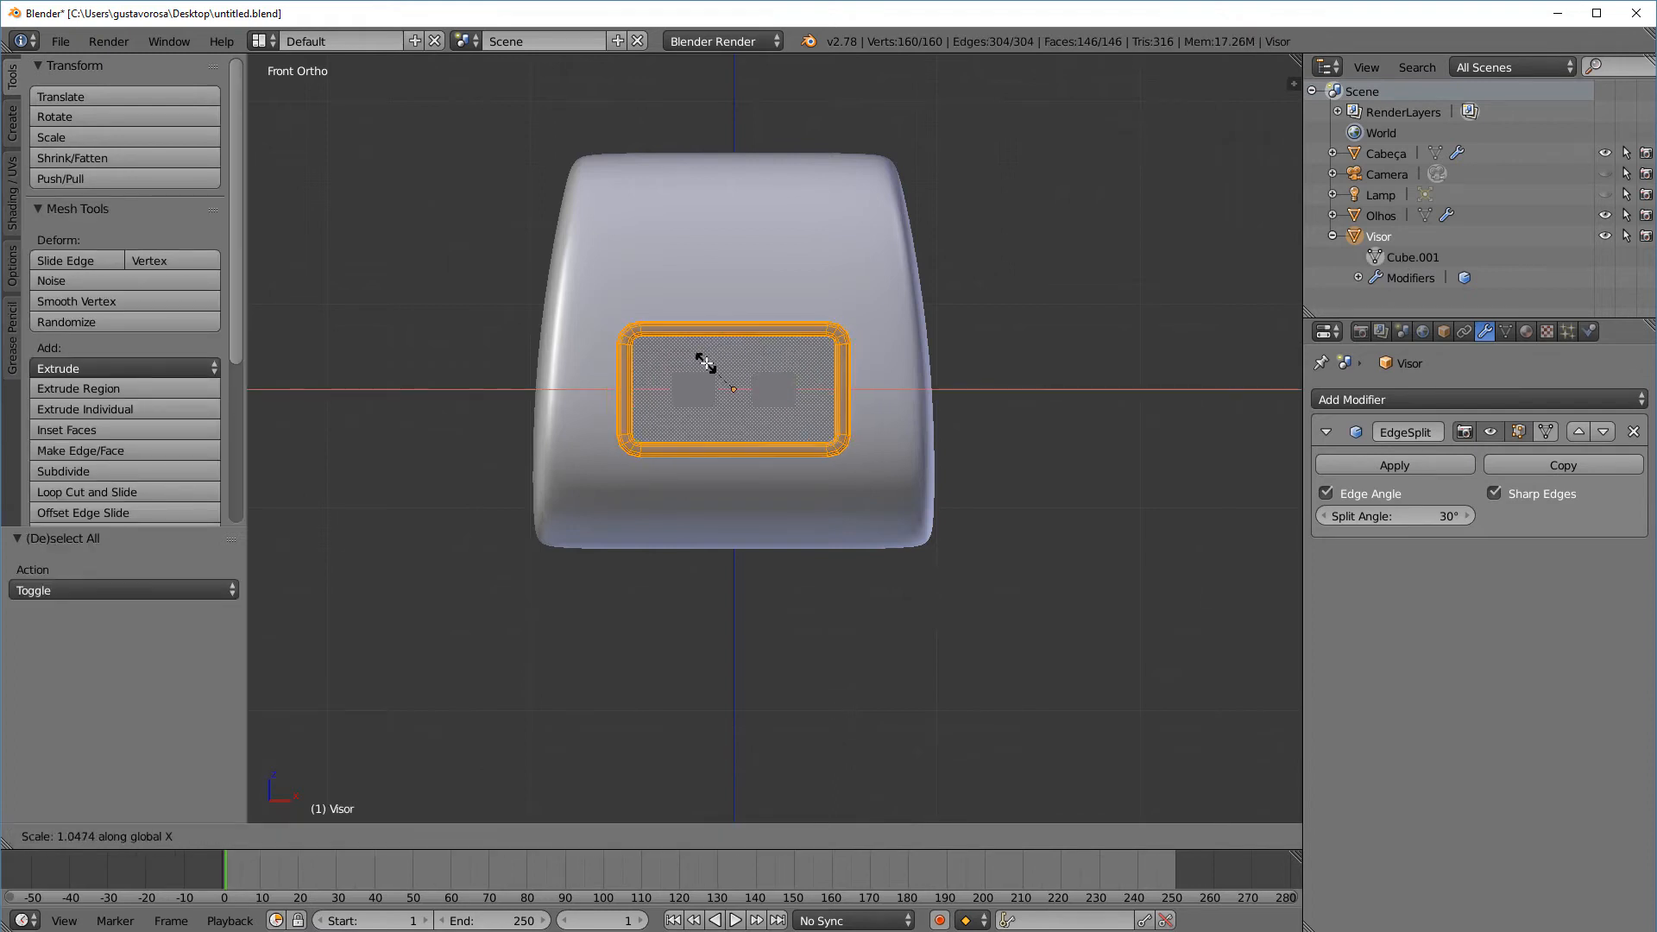
left_click(706, 363)
key("a")
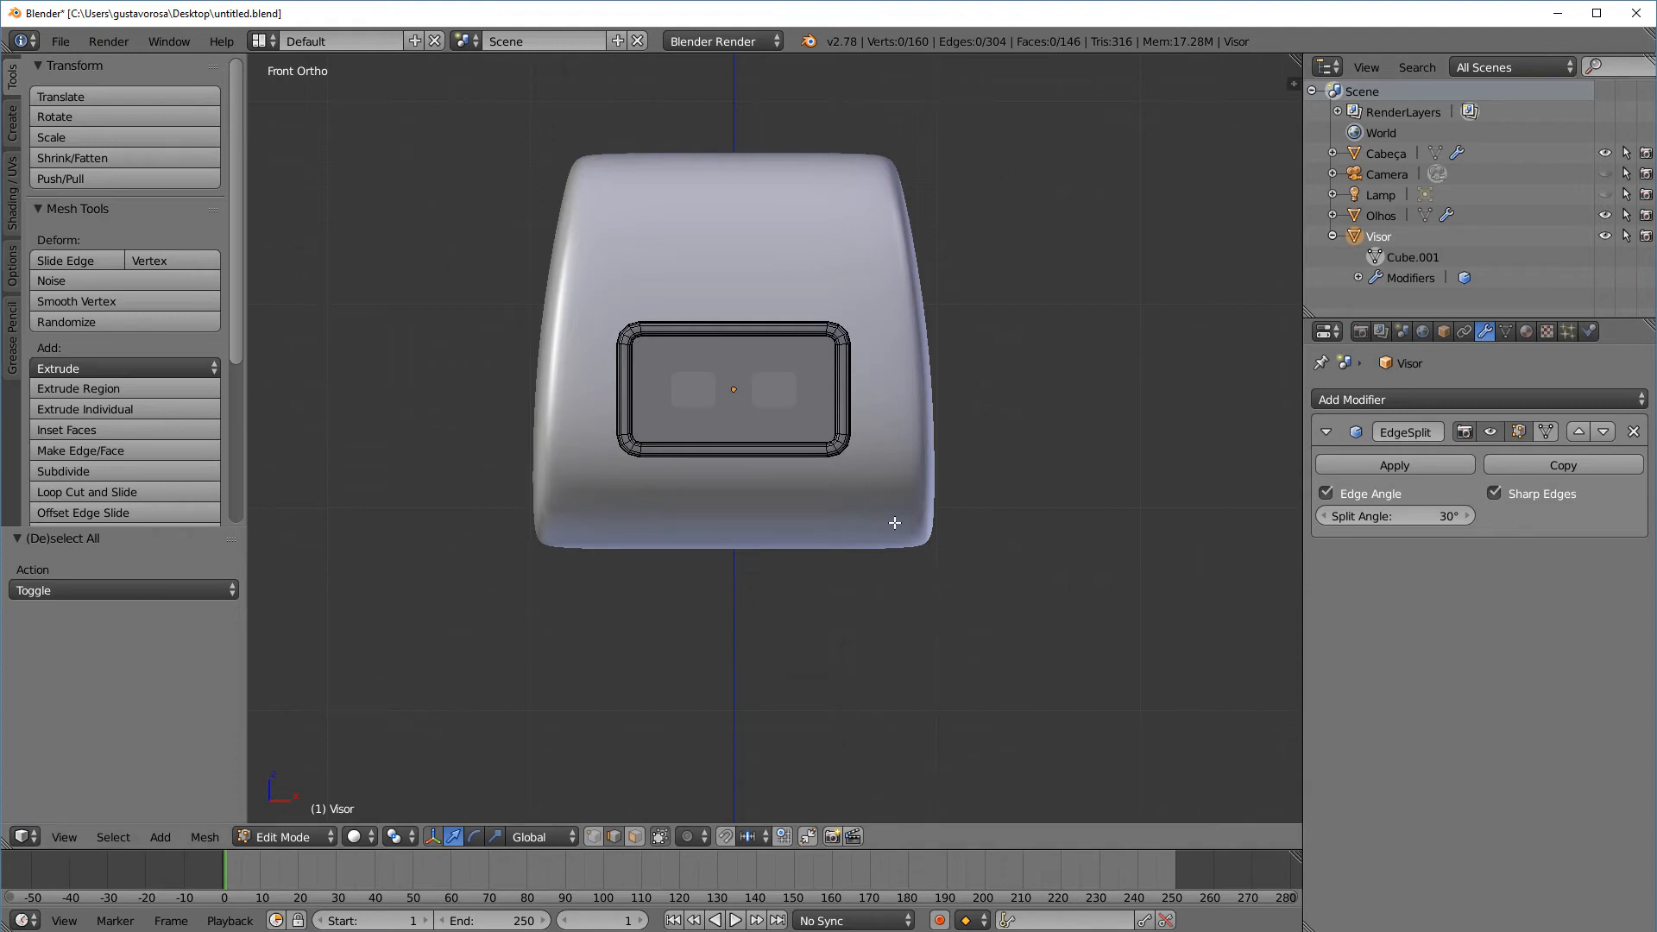
left_click(324, 837)
left_click(259, 813)
scroll(791, 398, "up", 1)
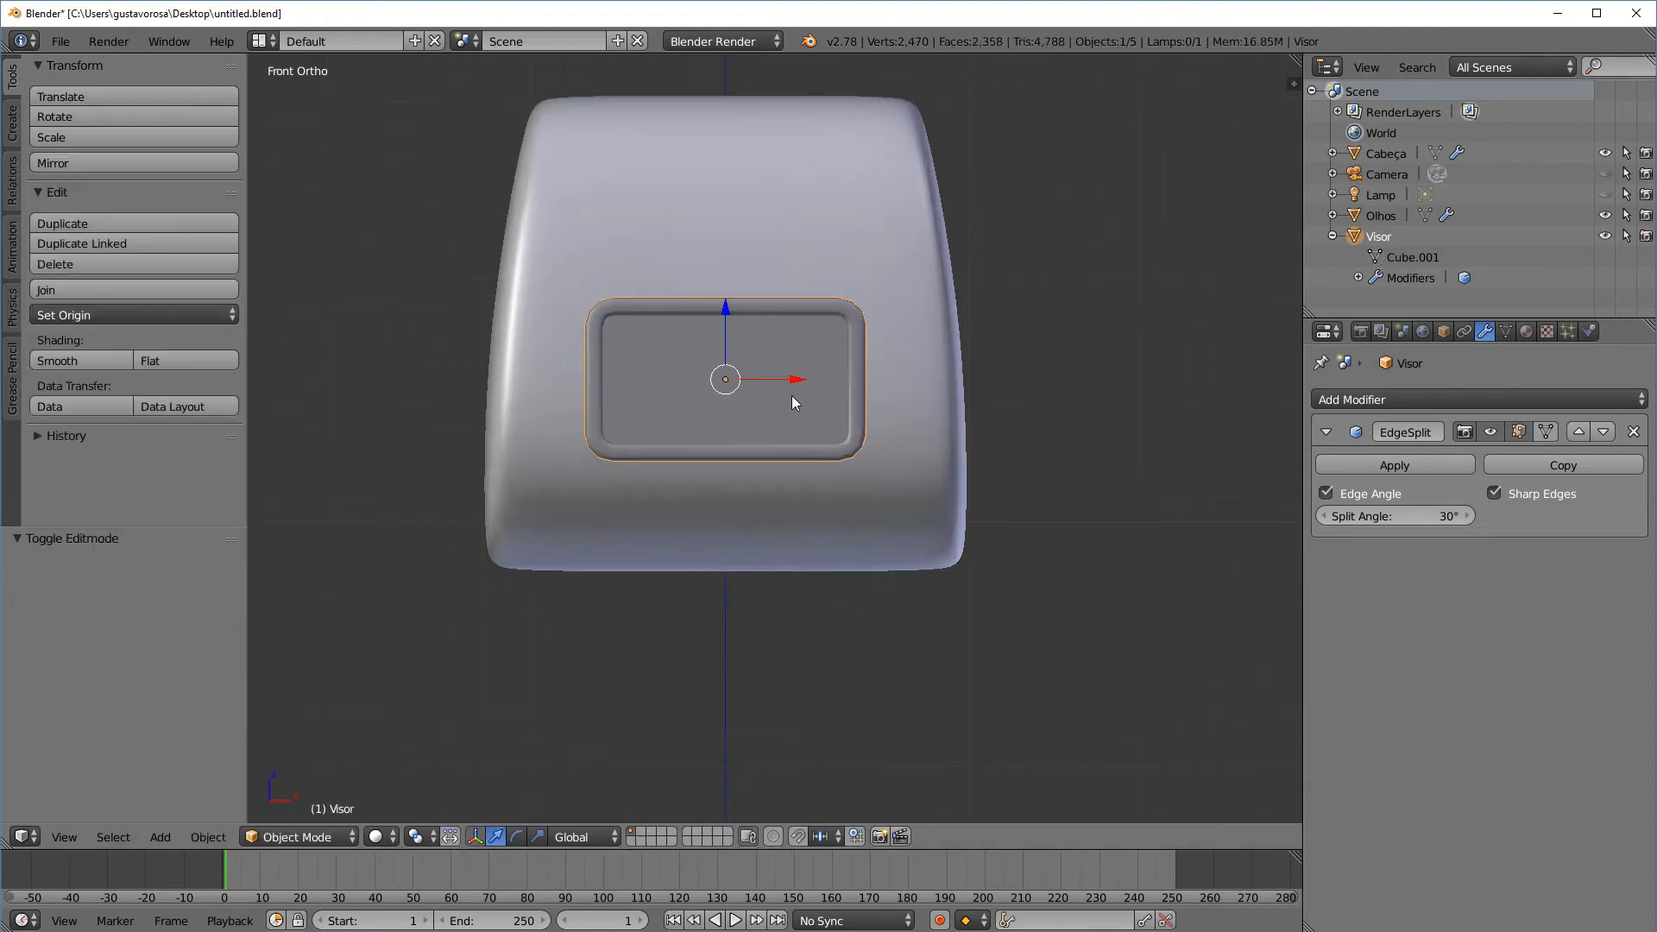
right_click(793, 401)
middle_click_drag(953, 401, 1022, 354)
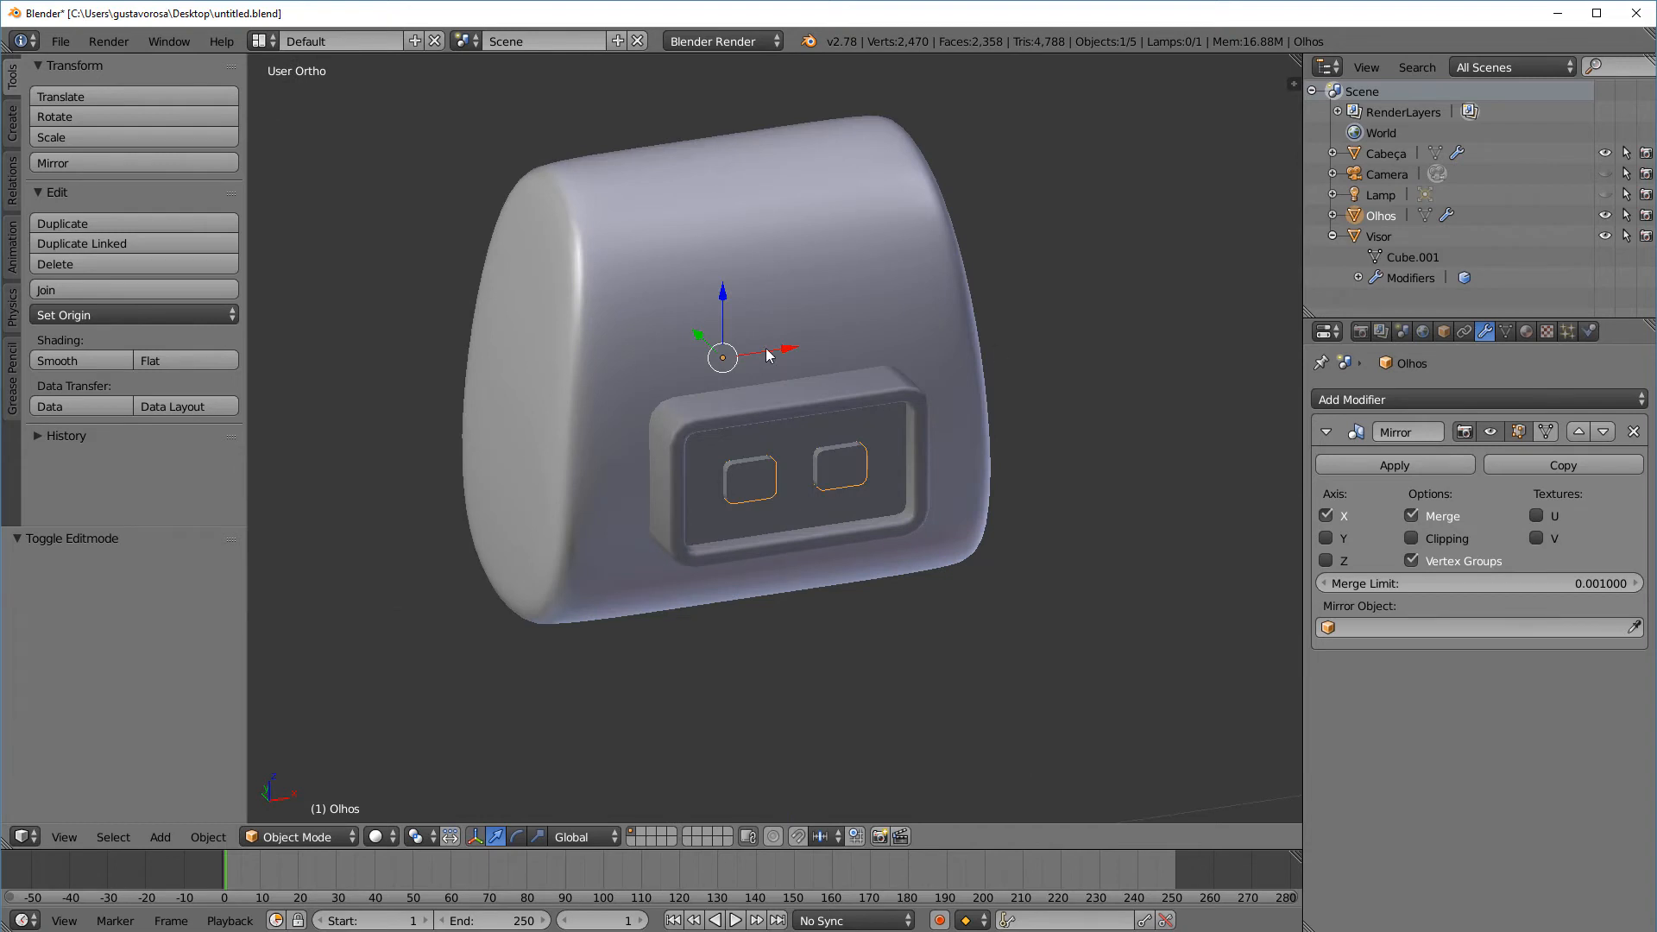
middle_click_drag(767, 354, 978, 397)
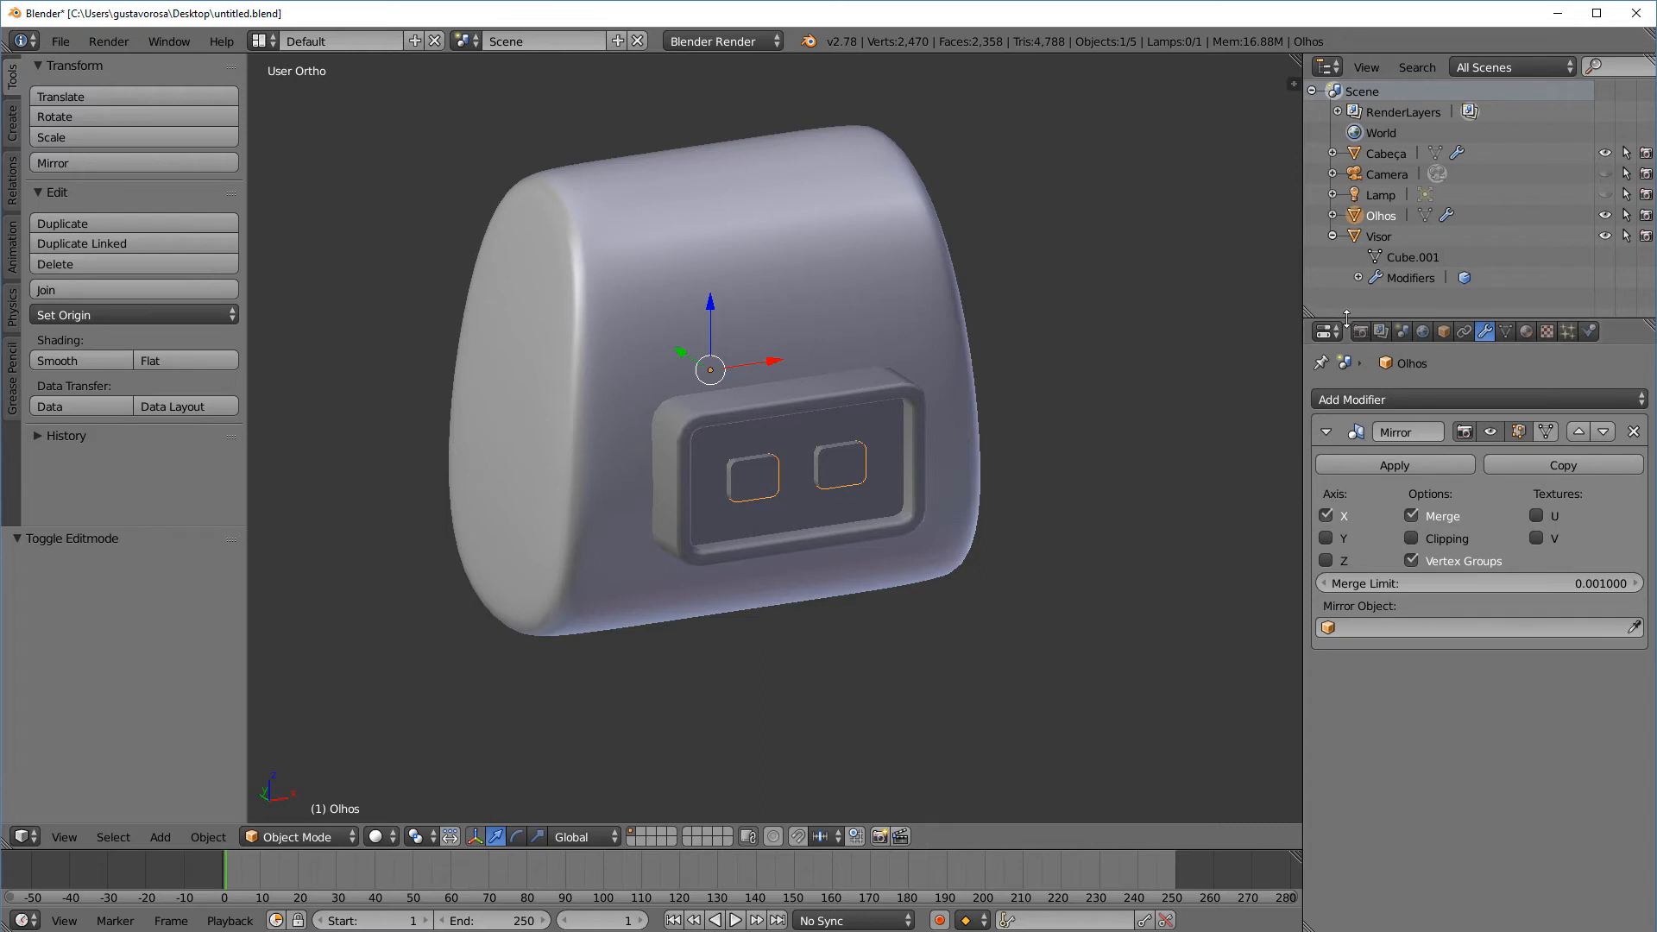
Enlarge the properties area and the material slot list, and rename the Cabeça object's material to Cor 1
left_click_drag(1347, 316, 1341, 290)
right_click(855, 308)
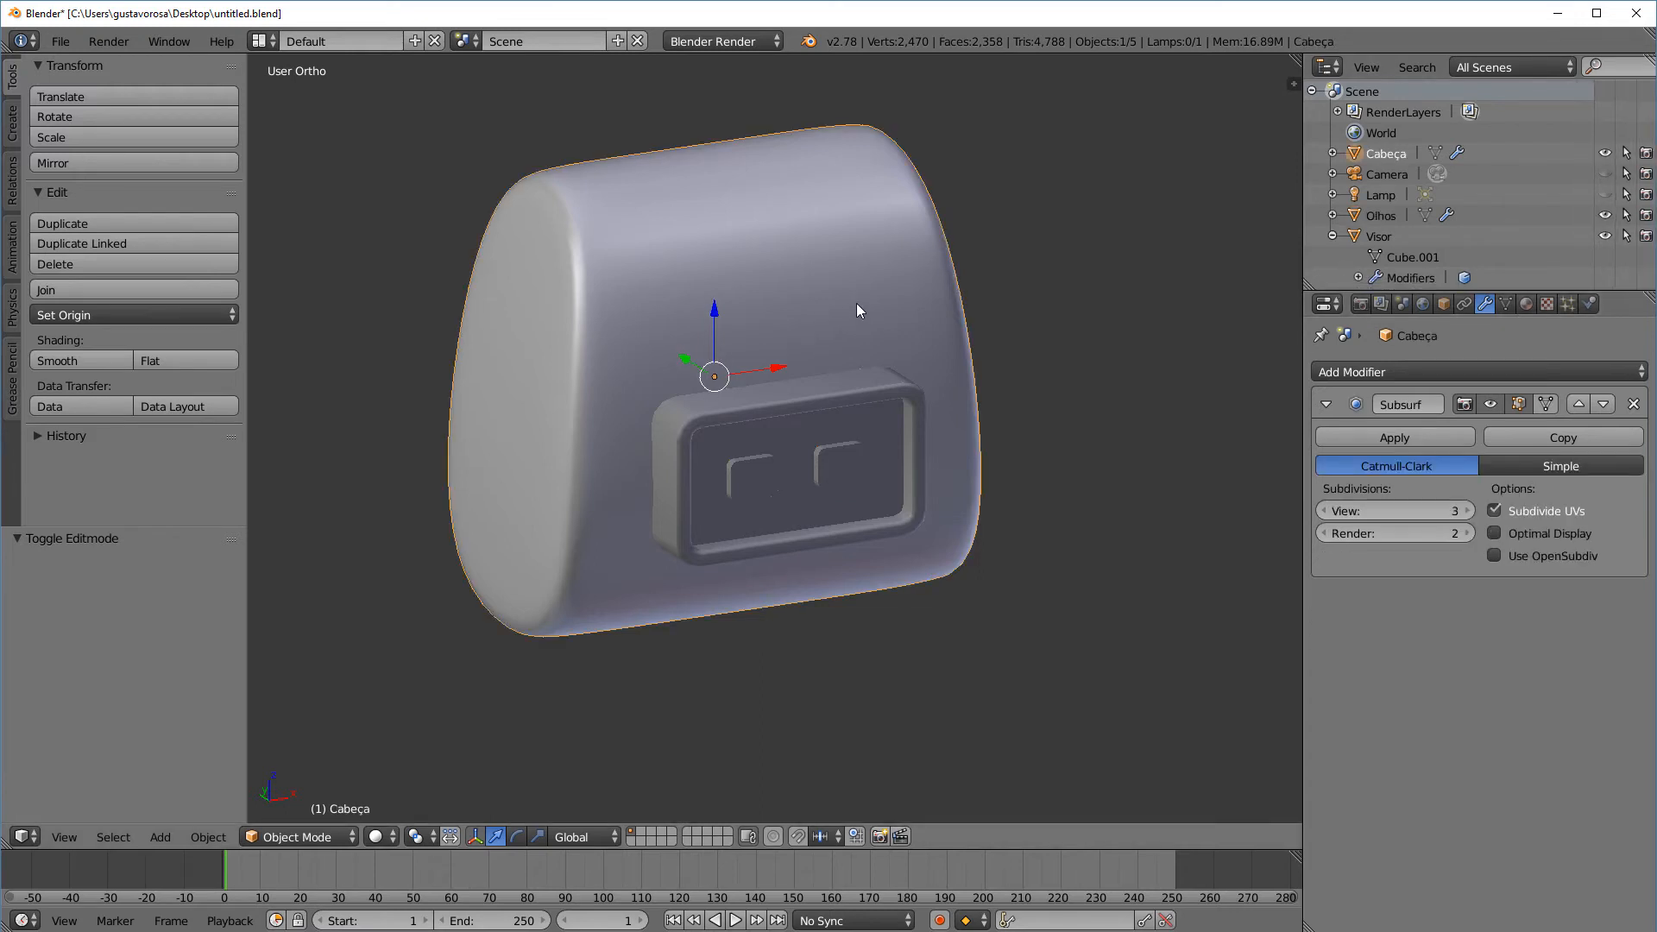
middle_click_drag(989, 333, 951, 304)
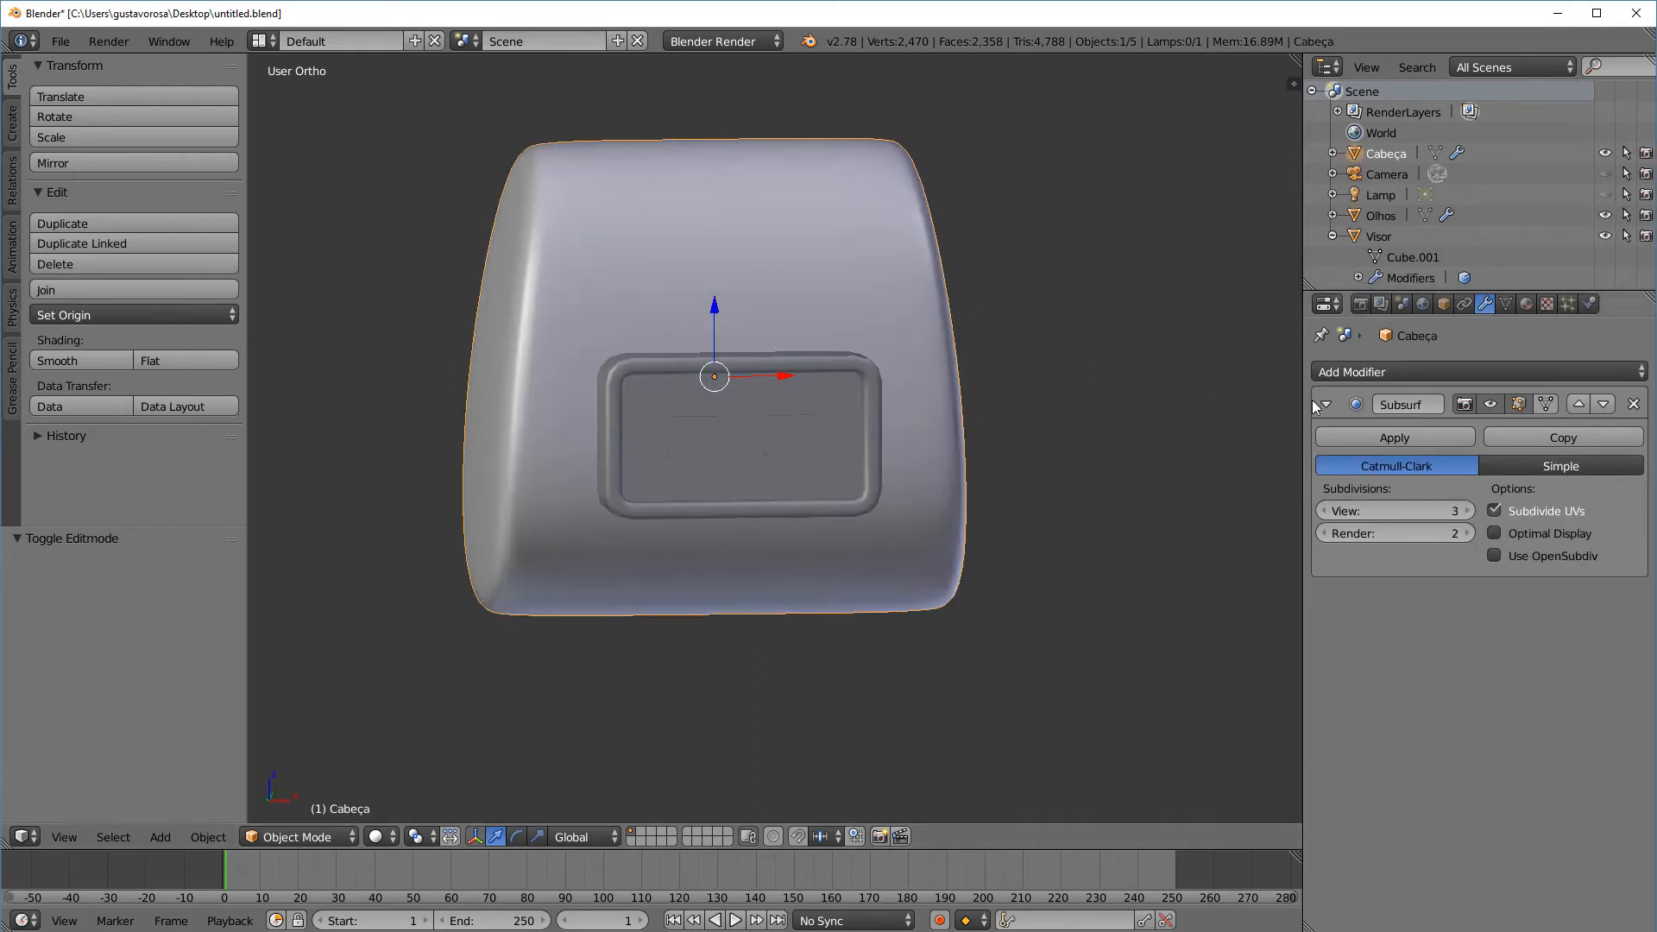
left_click(1527, 304)
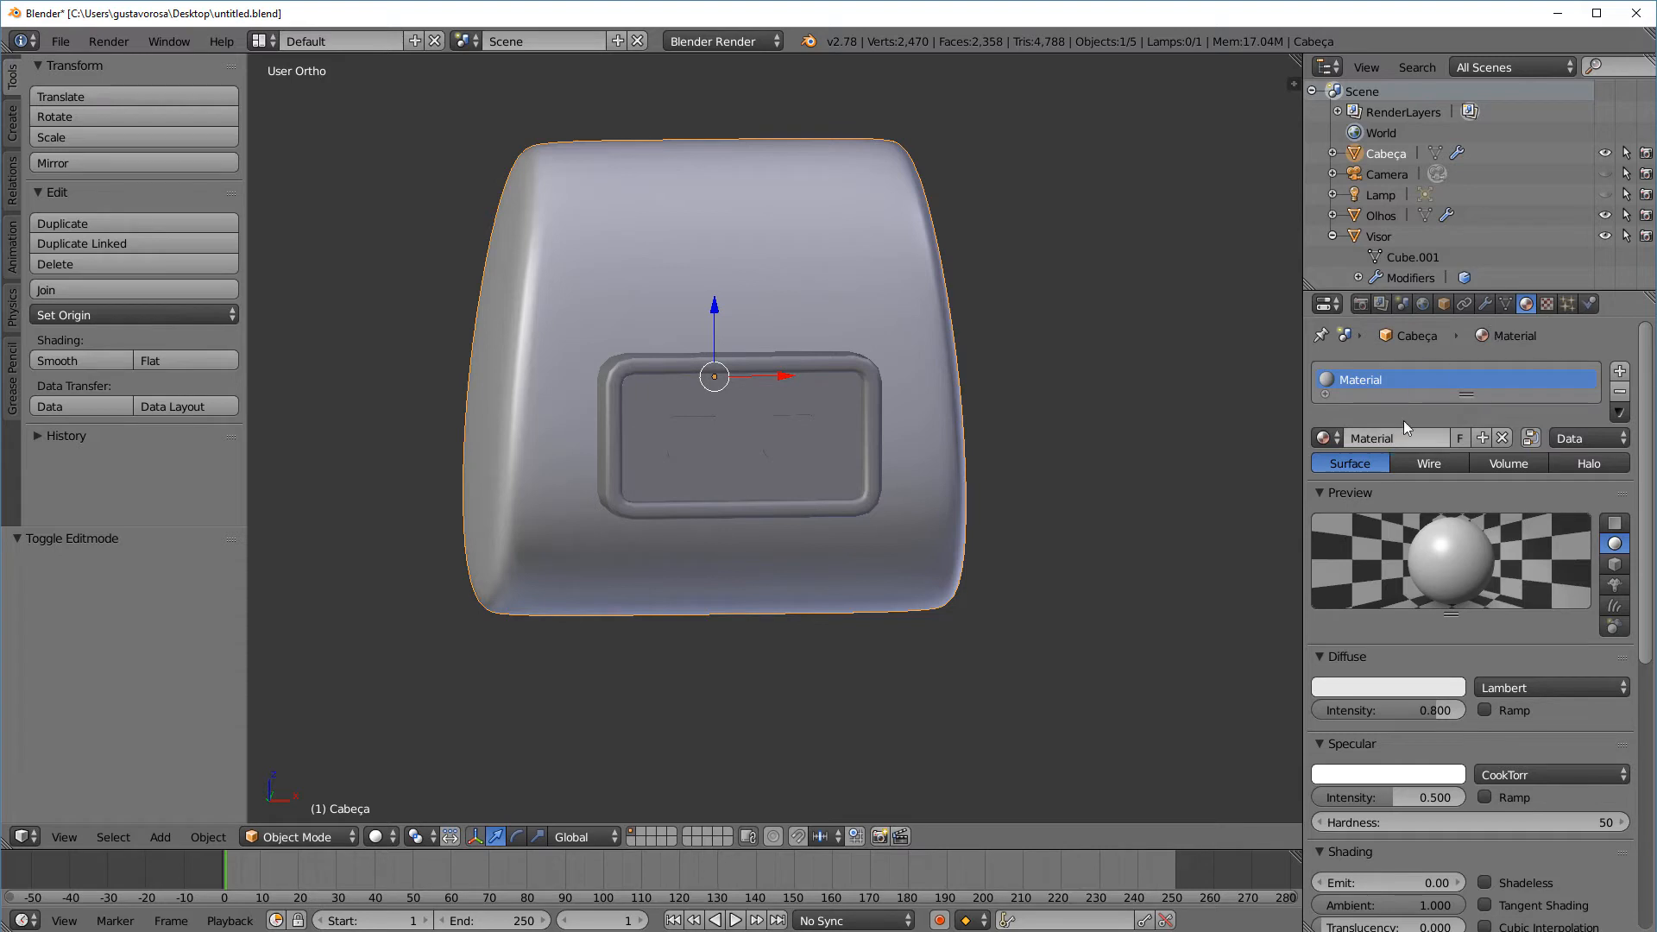
left_click_drag(1471, 397, 1471, 440)
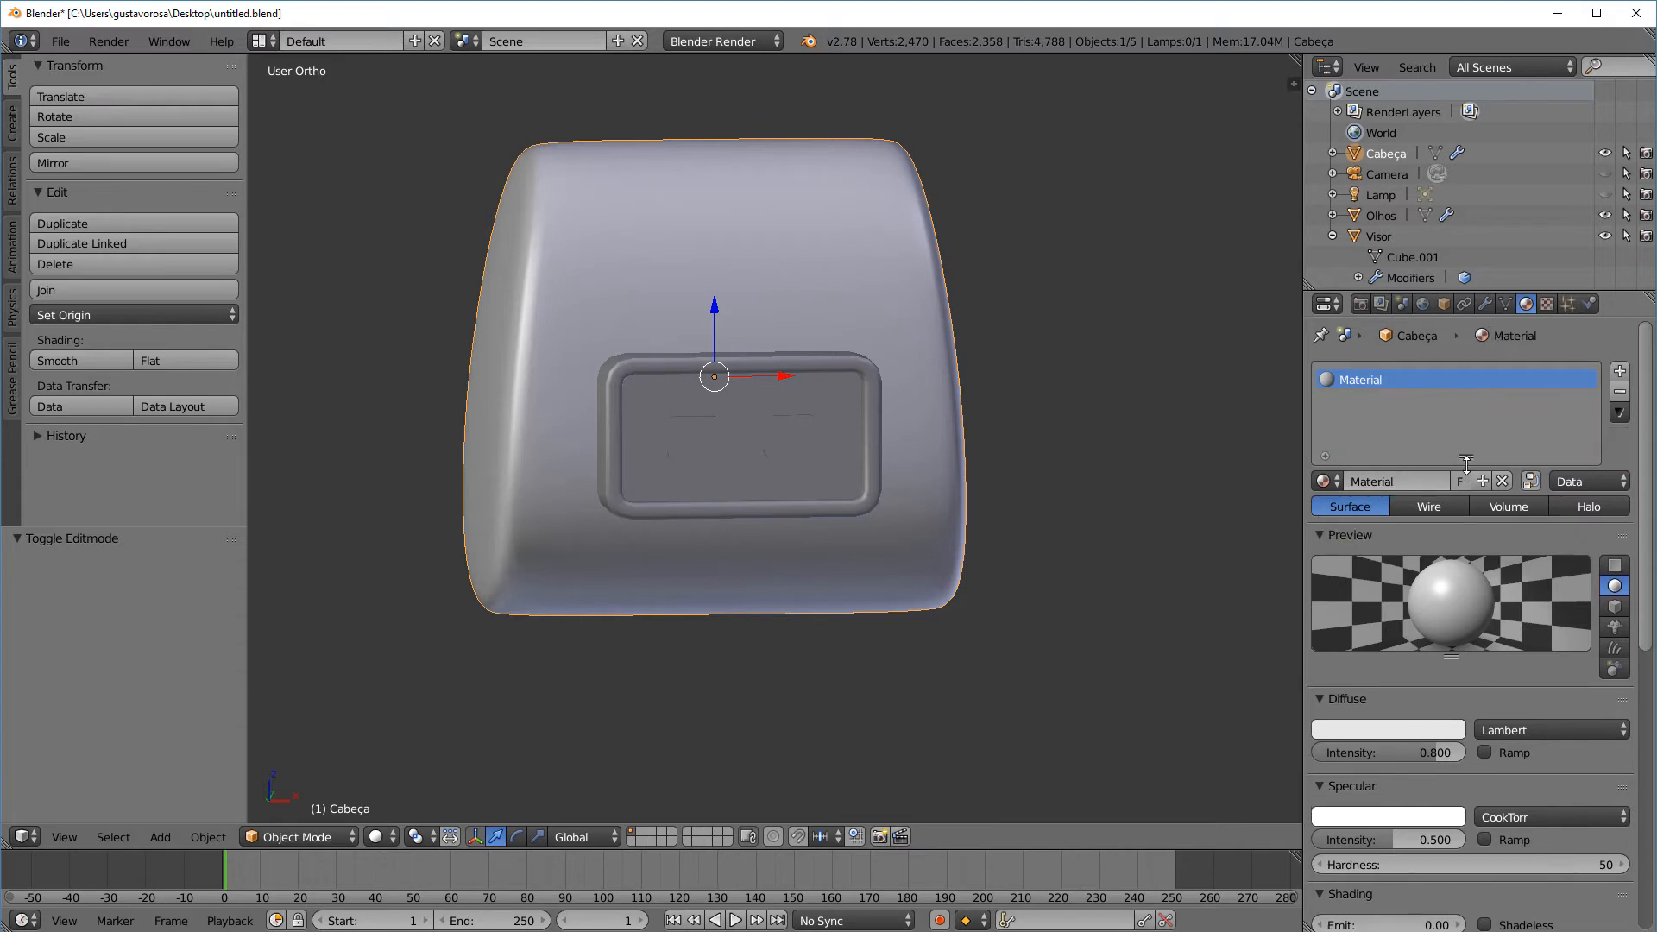
middle_click_drag(1057, 302, 1069, 319)
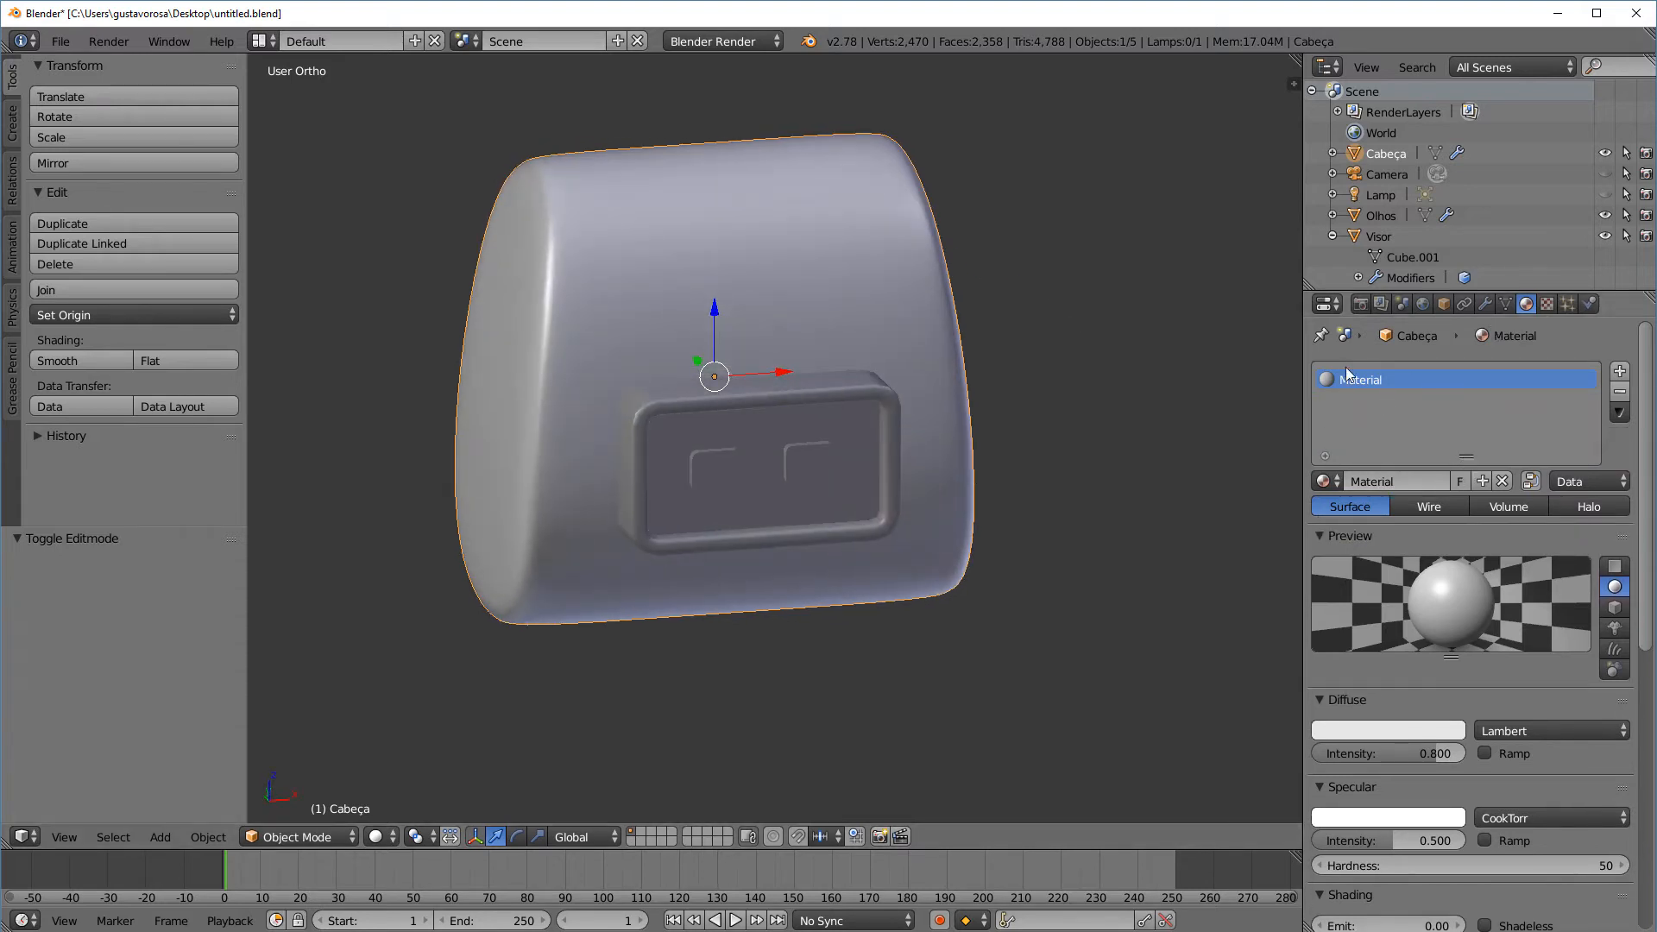
left_click(1412, 485)
type("Cor 1")
key("Return")
mouse_move(963, 300)
middle_mouse_down()
mouse_move(987, 335)
mouse_move(950, 320)
mouse_move(983, 322)
middle_mouse_up()
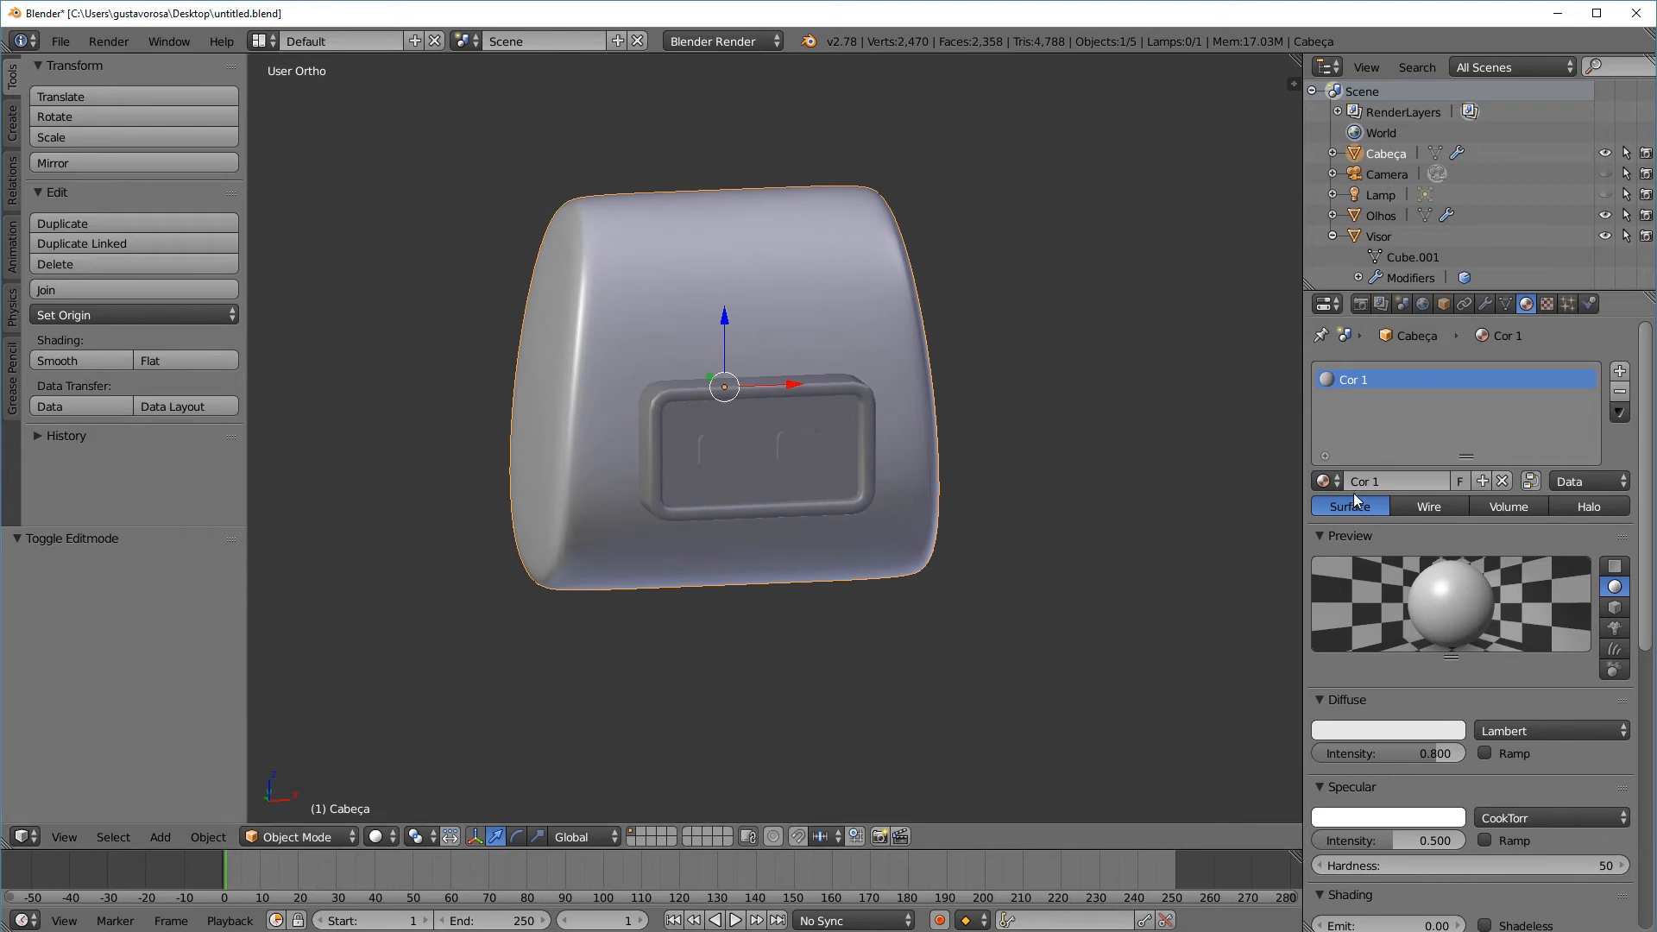
Add a second material slot to Cabeça and create a new material named Cor 2 in it
left_click(1620, 371)
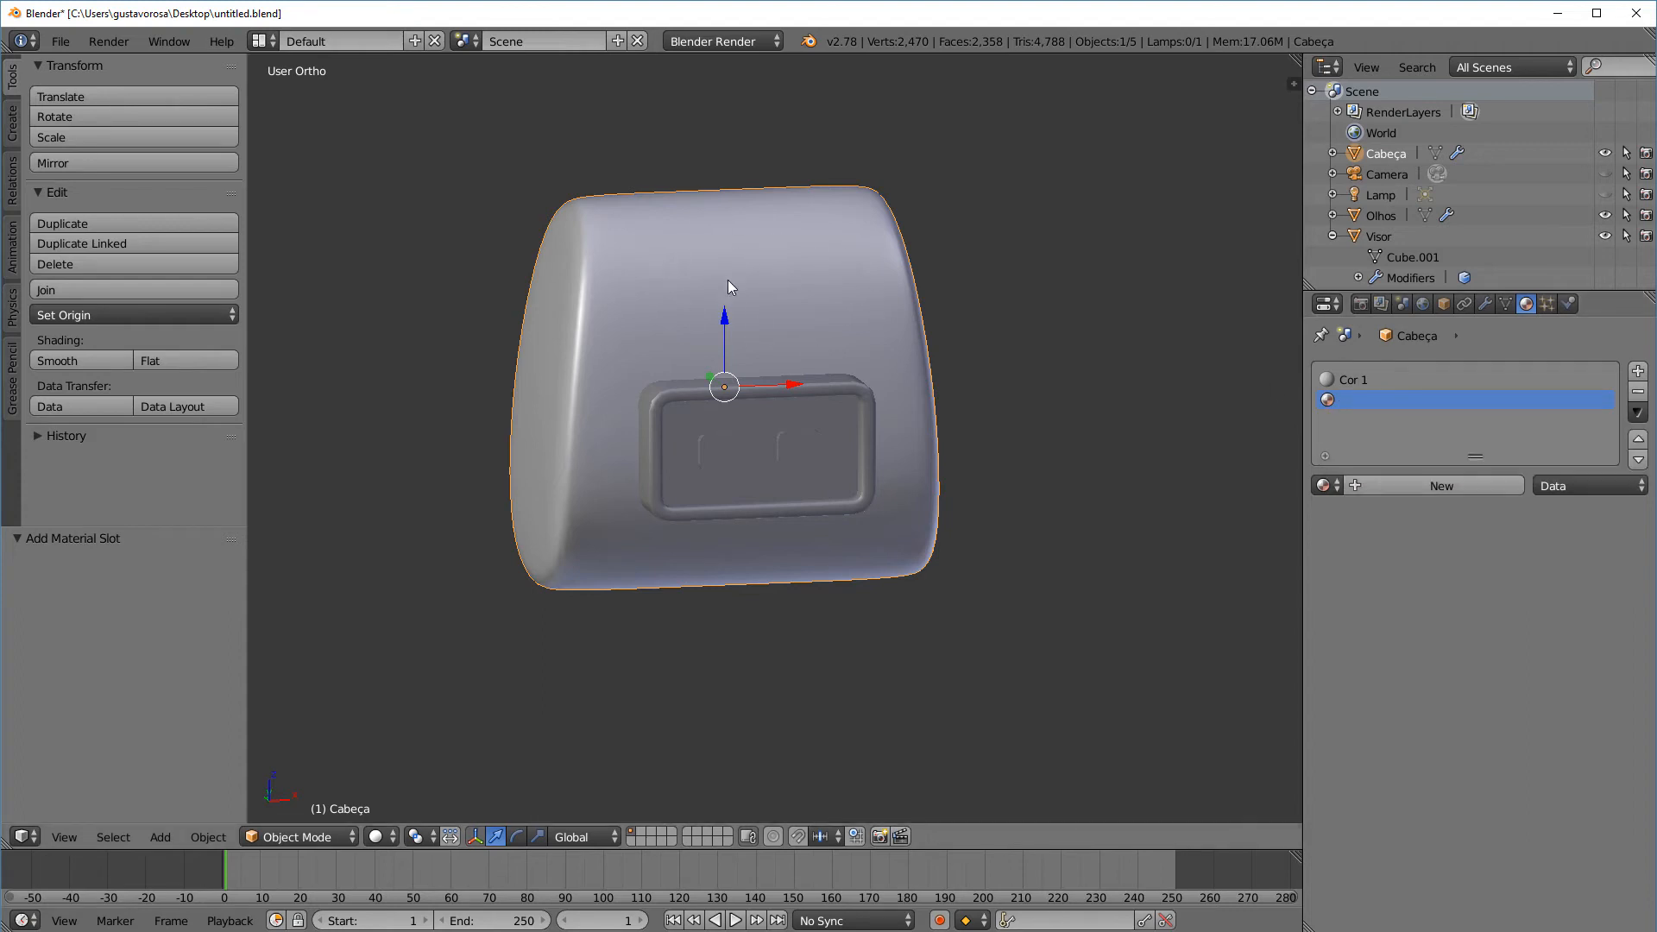
middle_click_drag(729, 280, 794, 302)
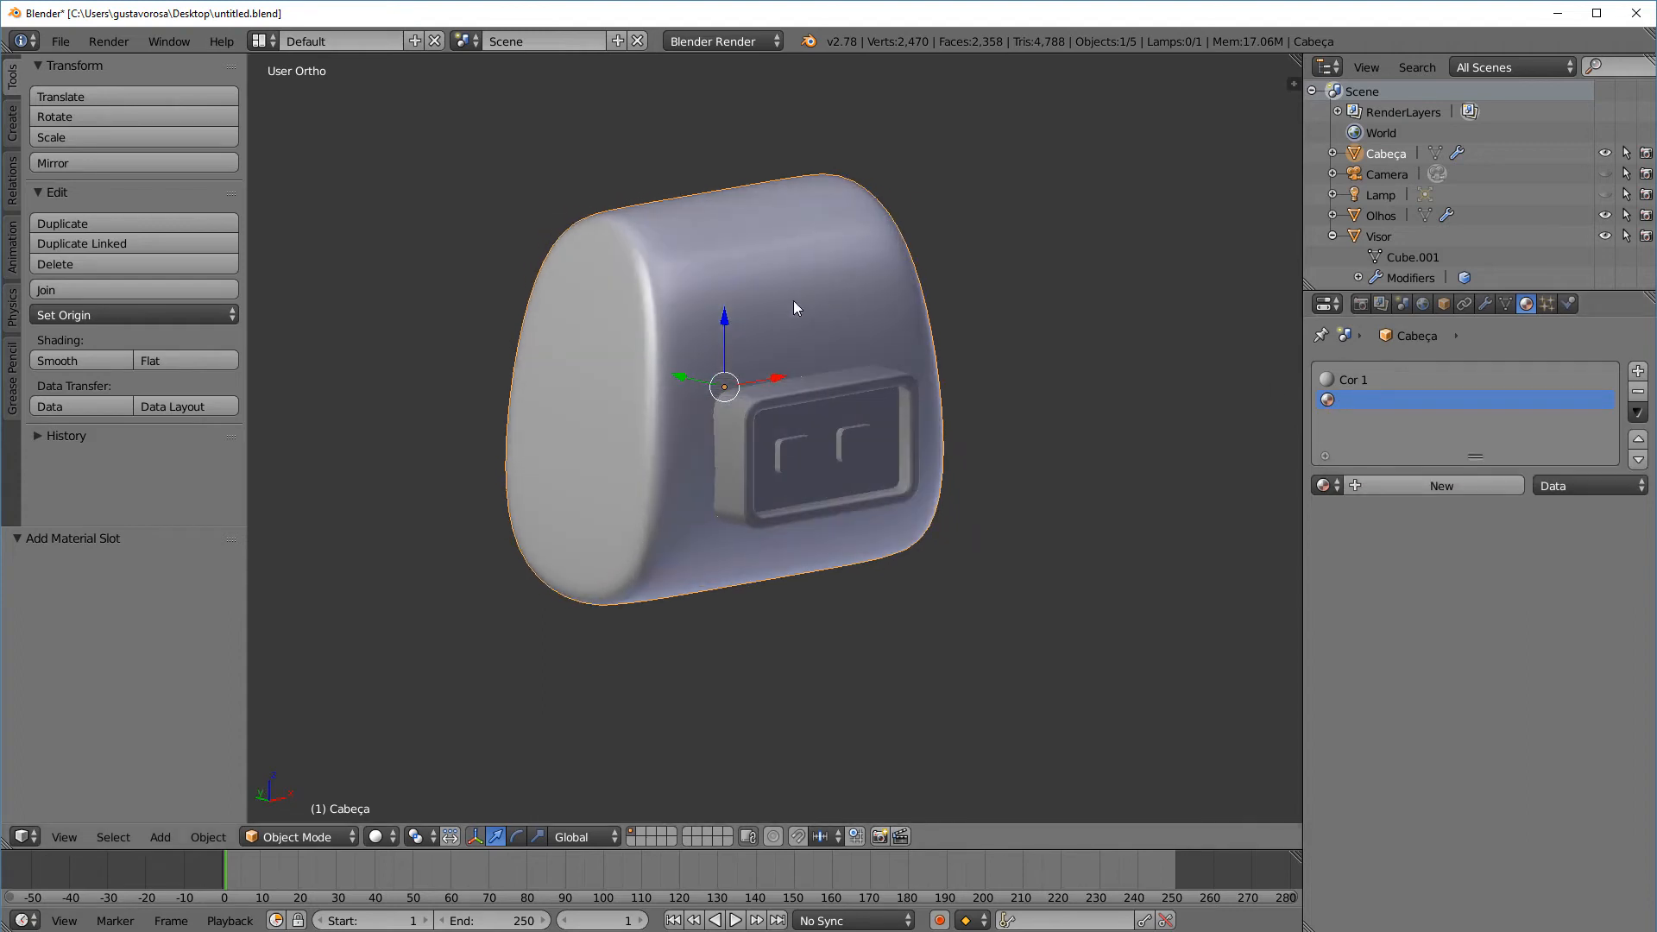
left_click(1357, 383)
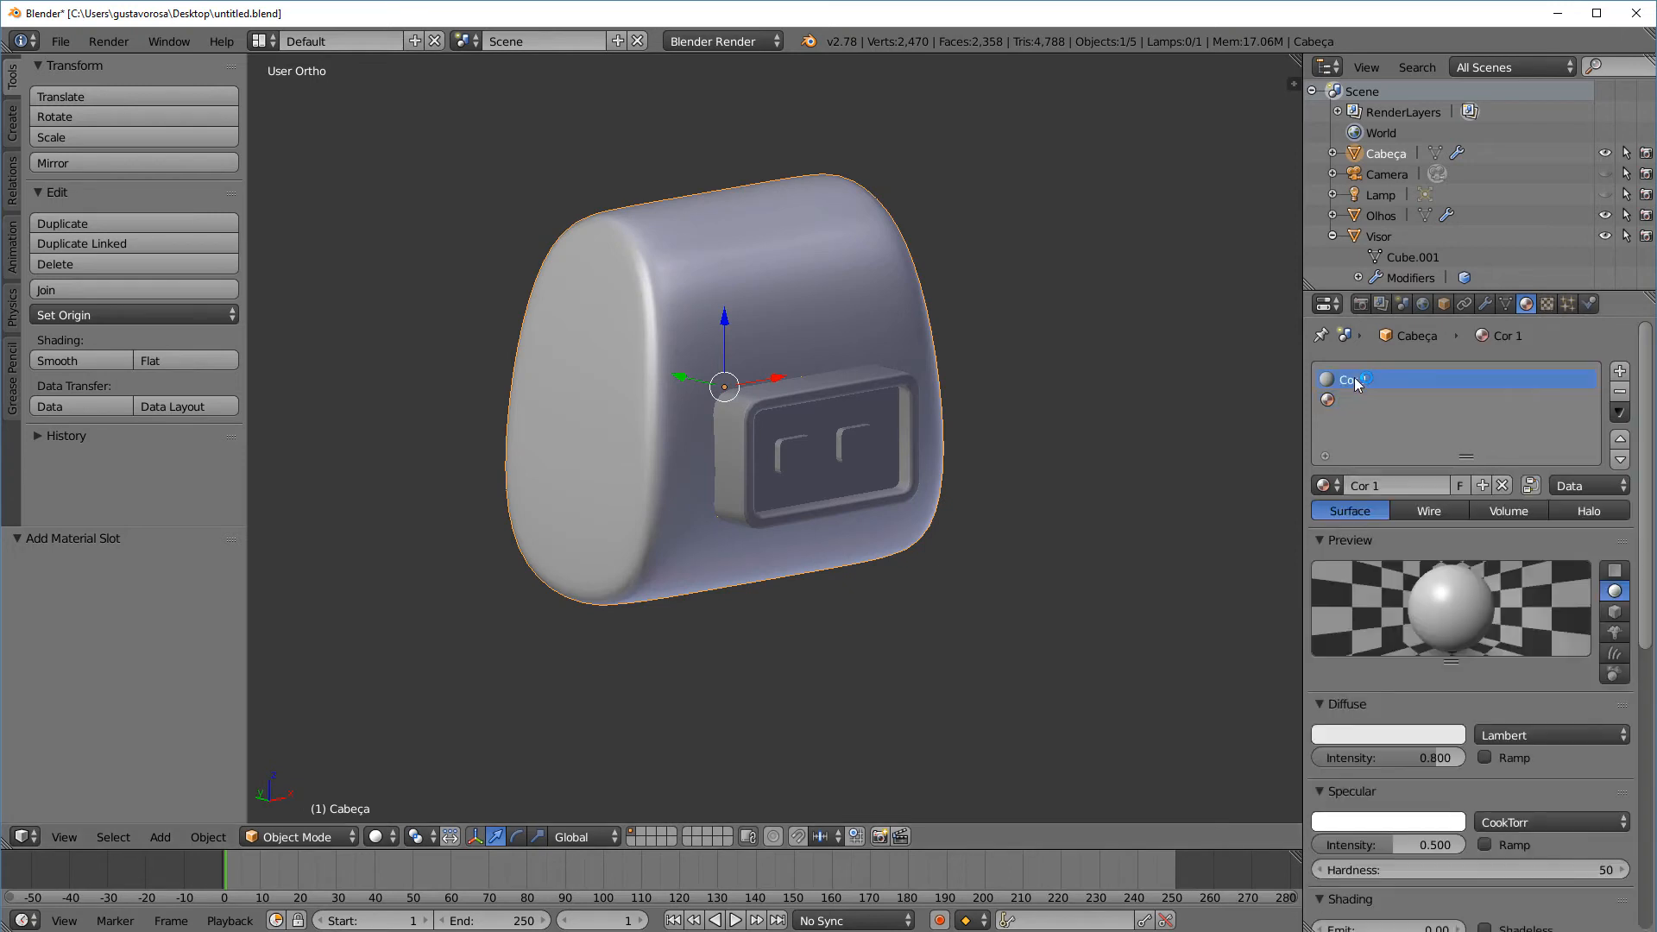
left_click(1416, 400)
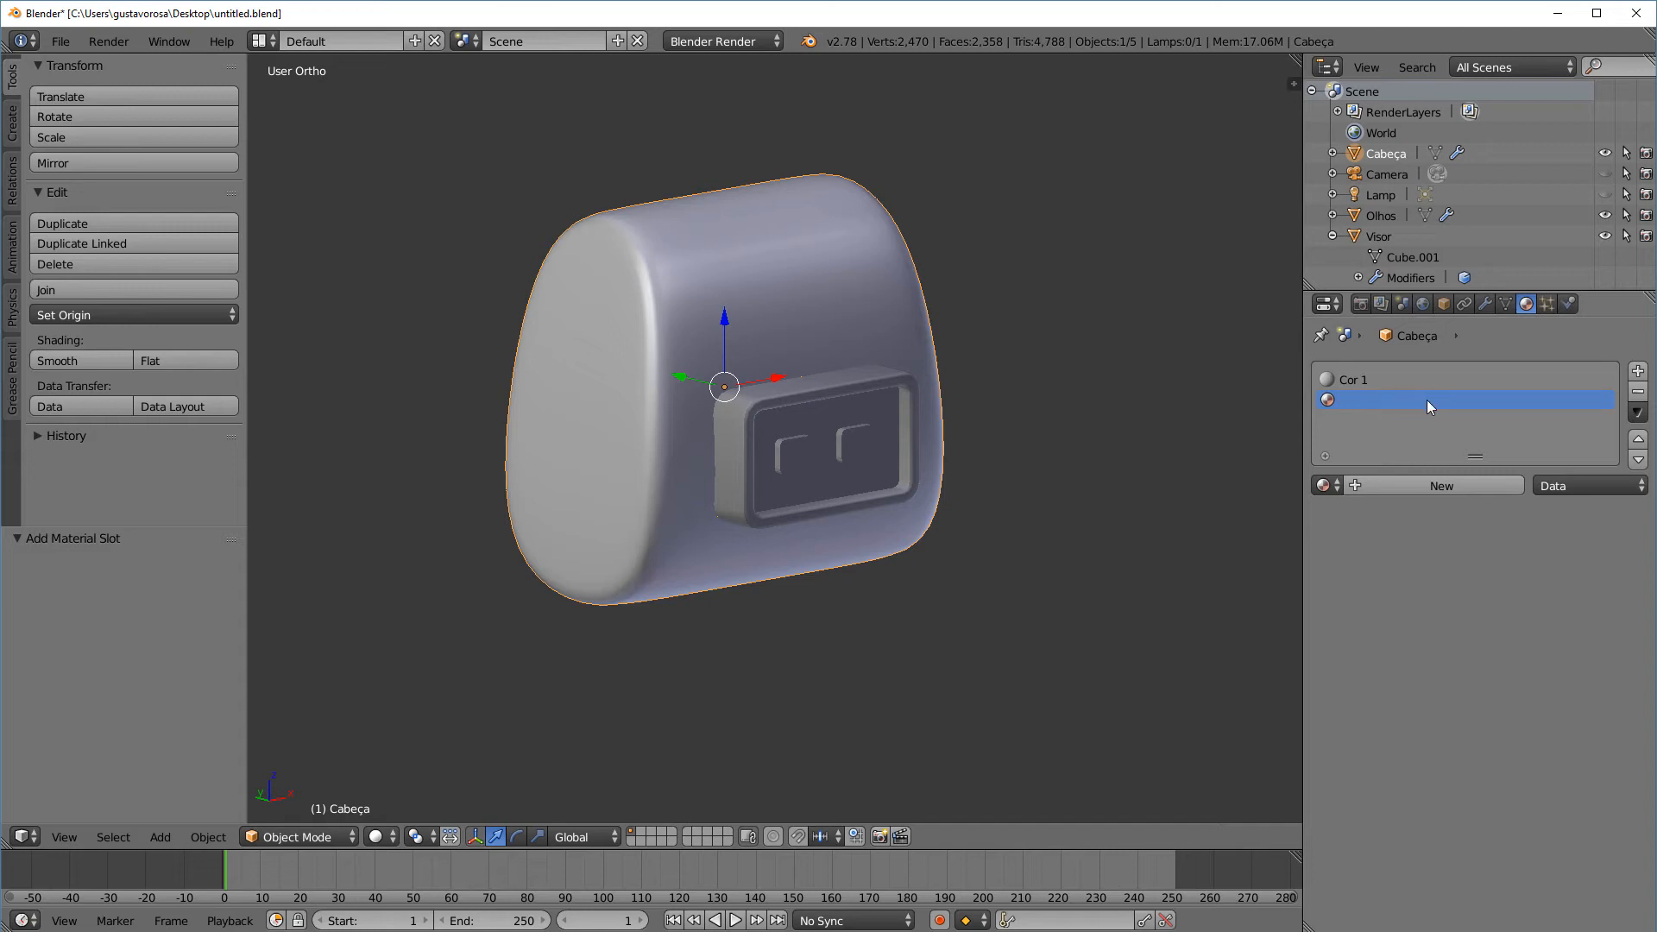
left_click(1448, 485)
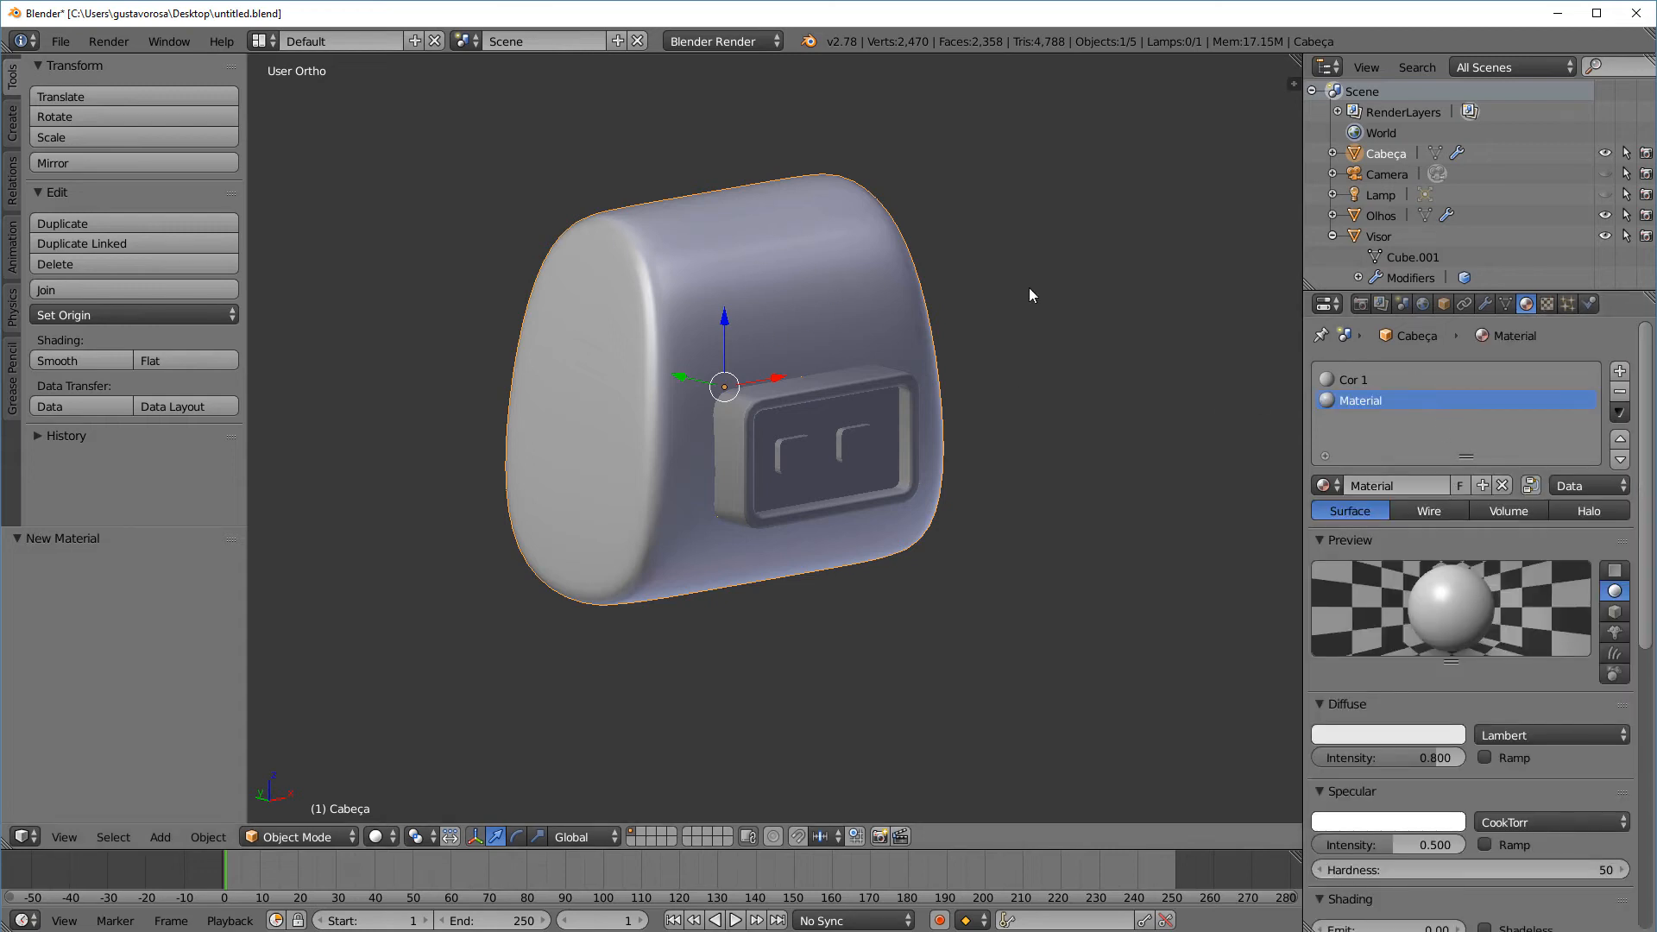
left_click(1414, 486)
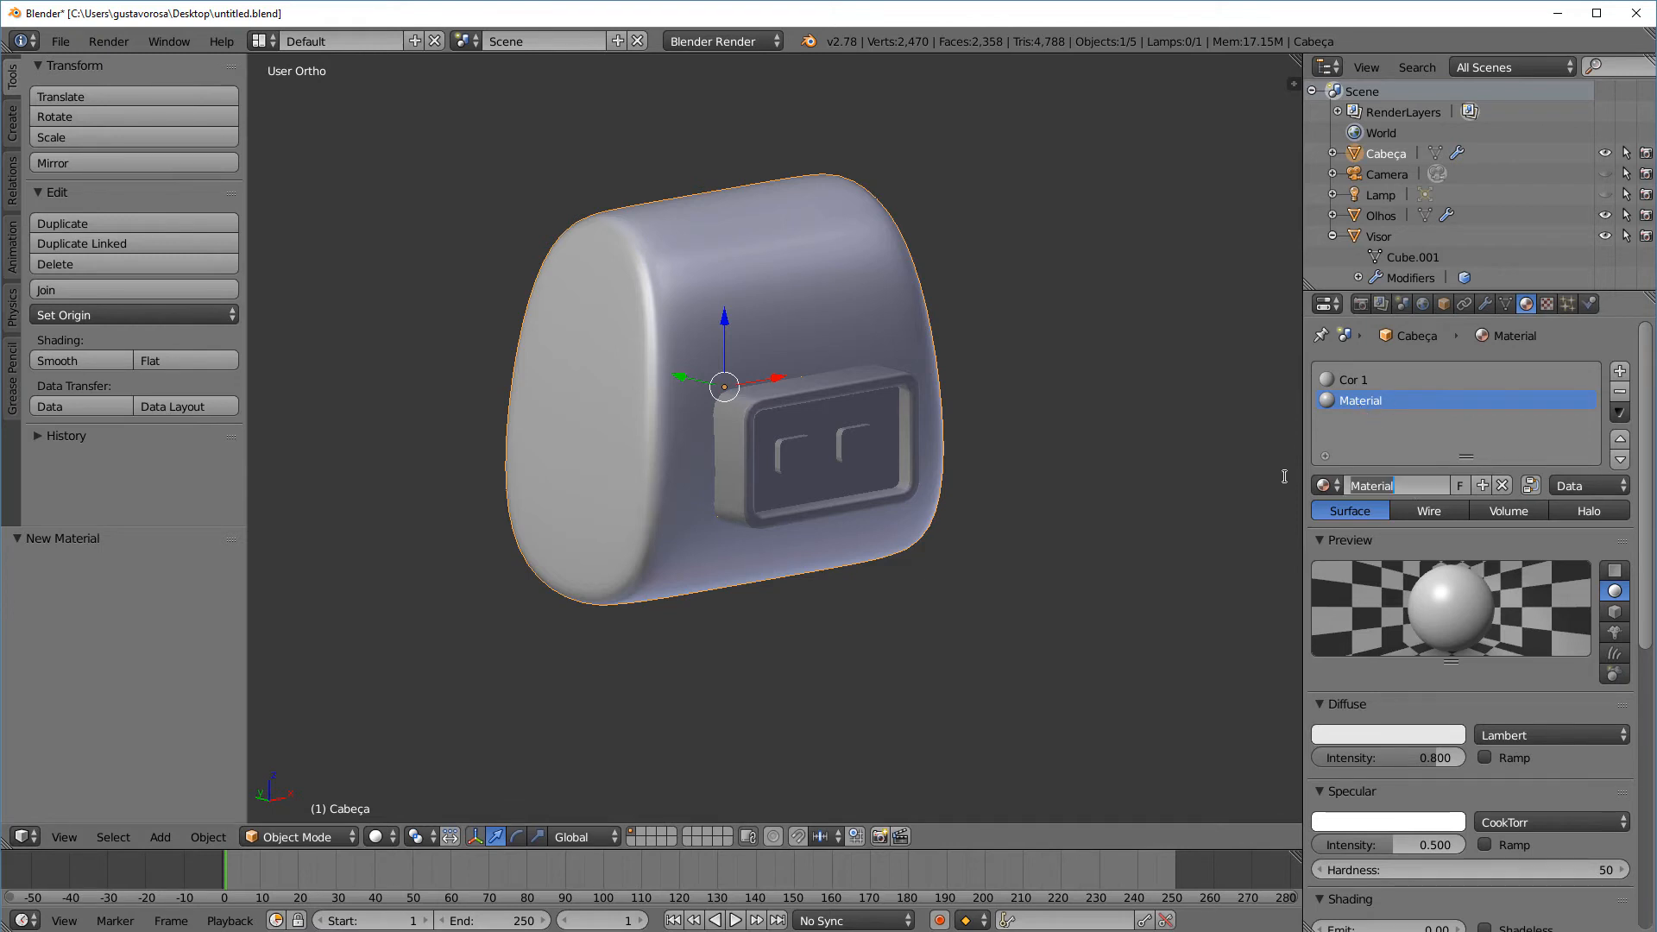
type("Cor 2")
key("Return")
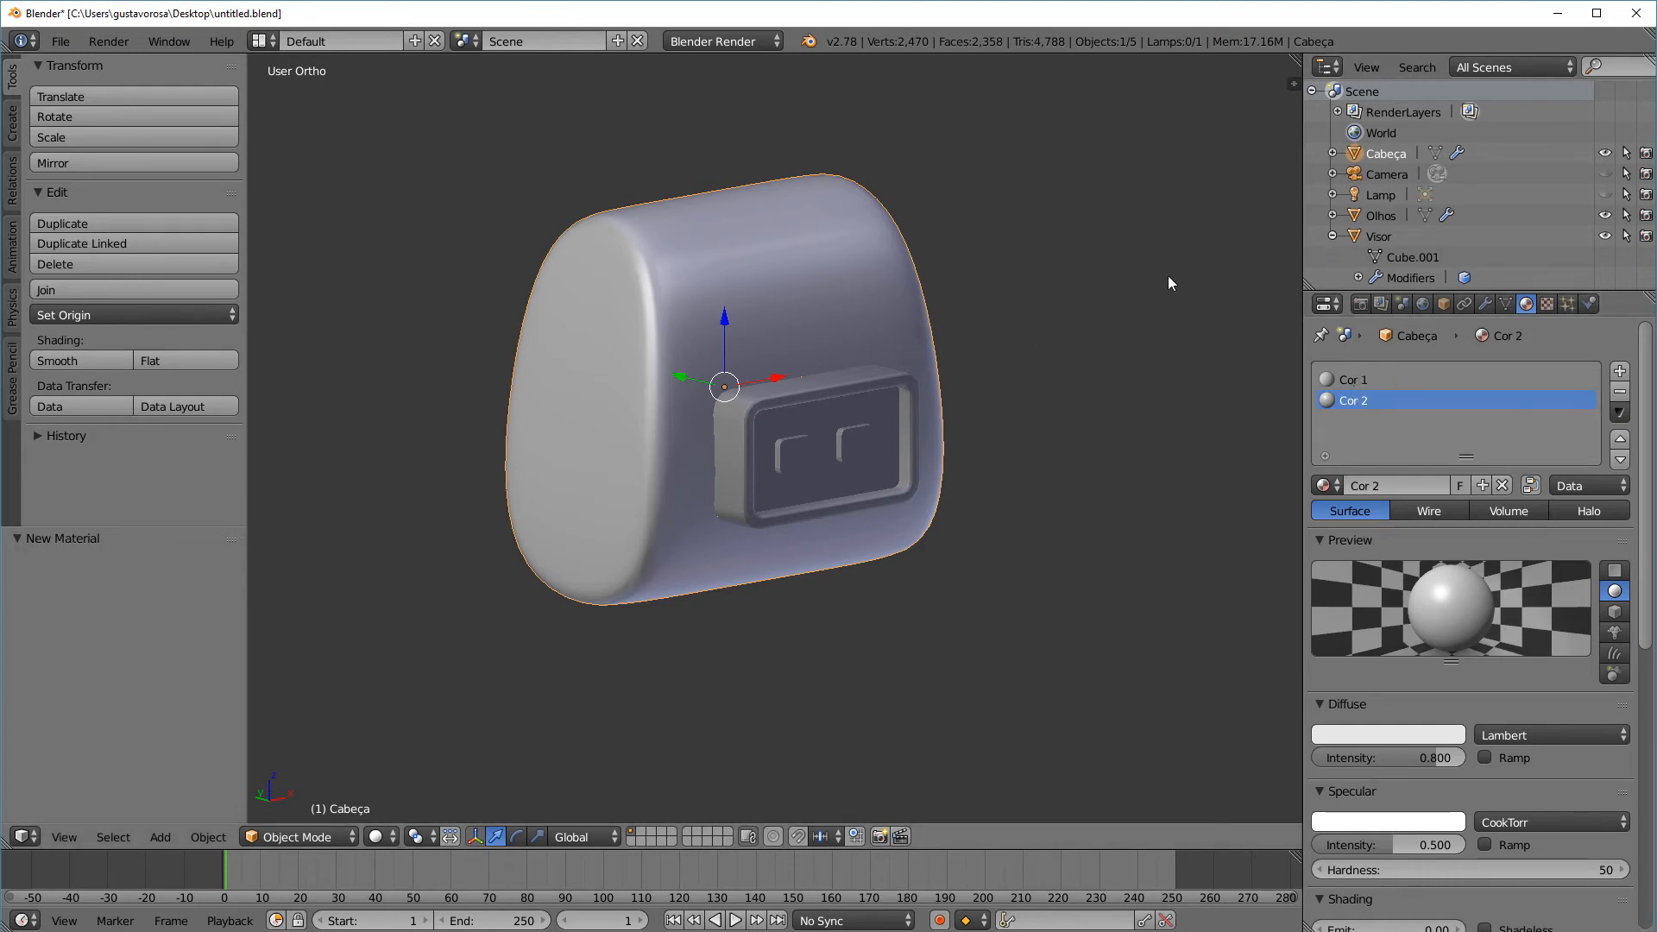
Set the diffuse color of the Cor 2 material to orange
key("KP_1")
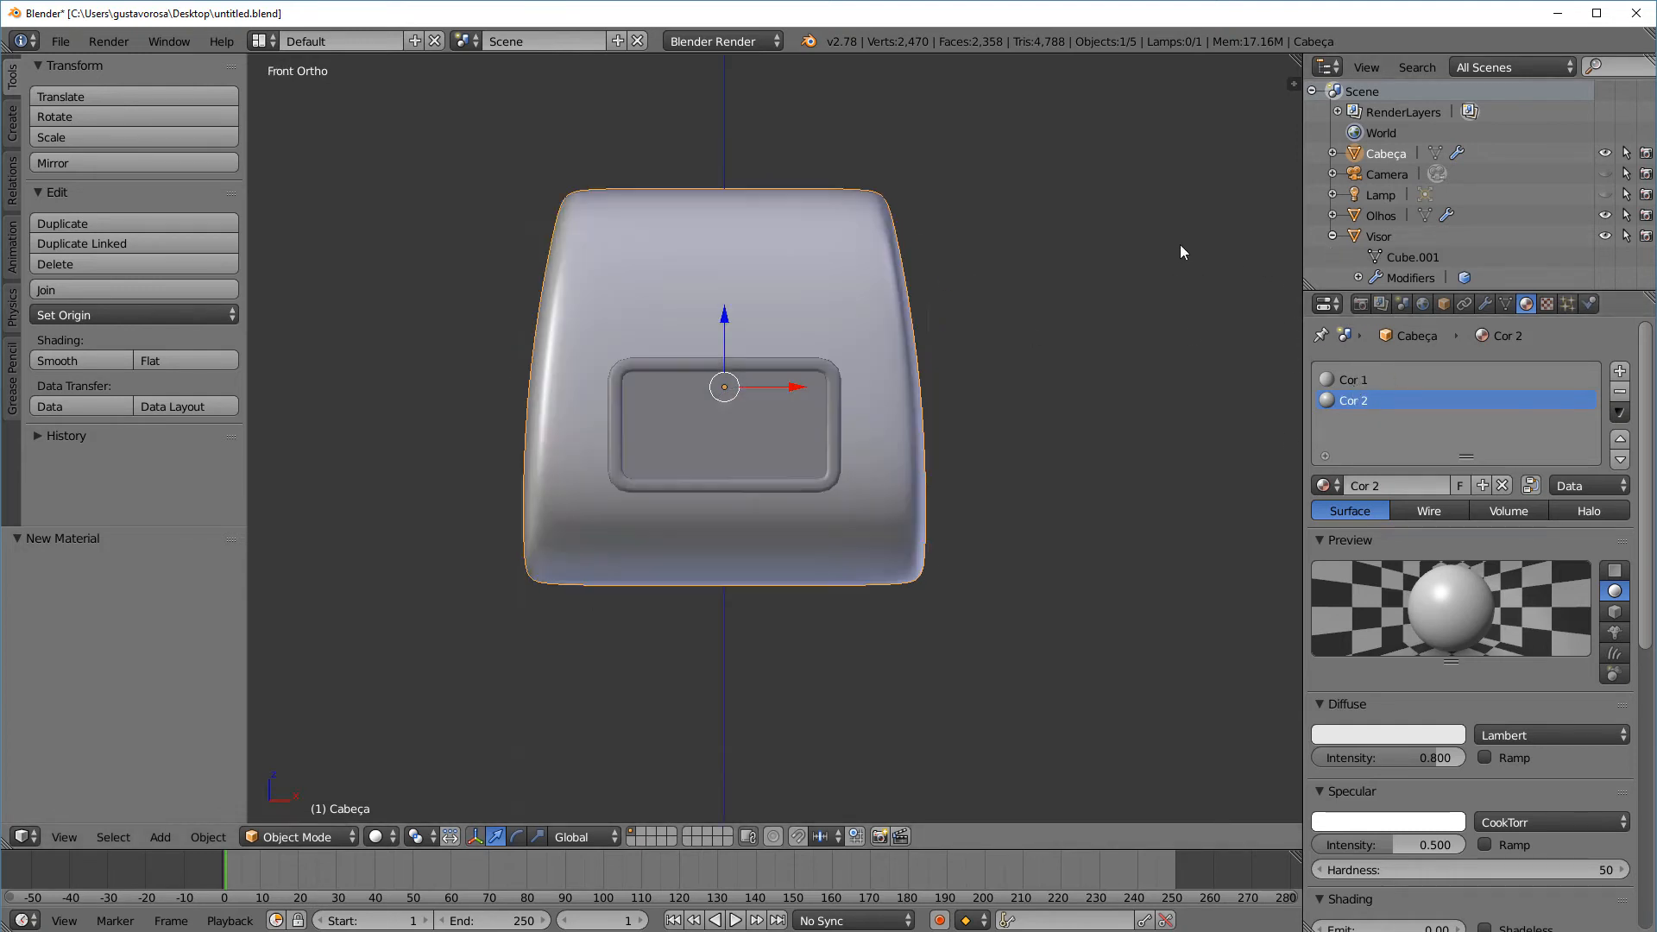
left_click(1381, 733)
left_click_drag(1354, 530, 1329, 590)
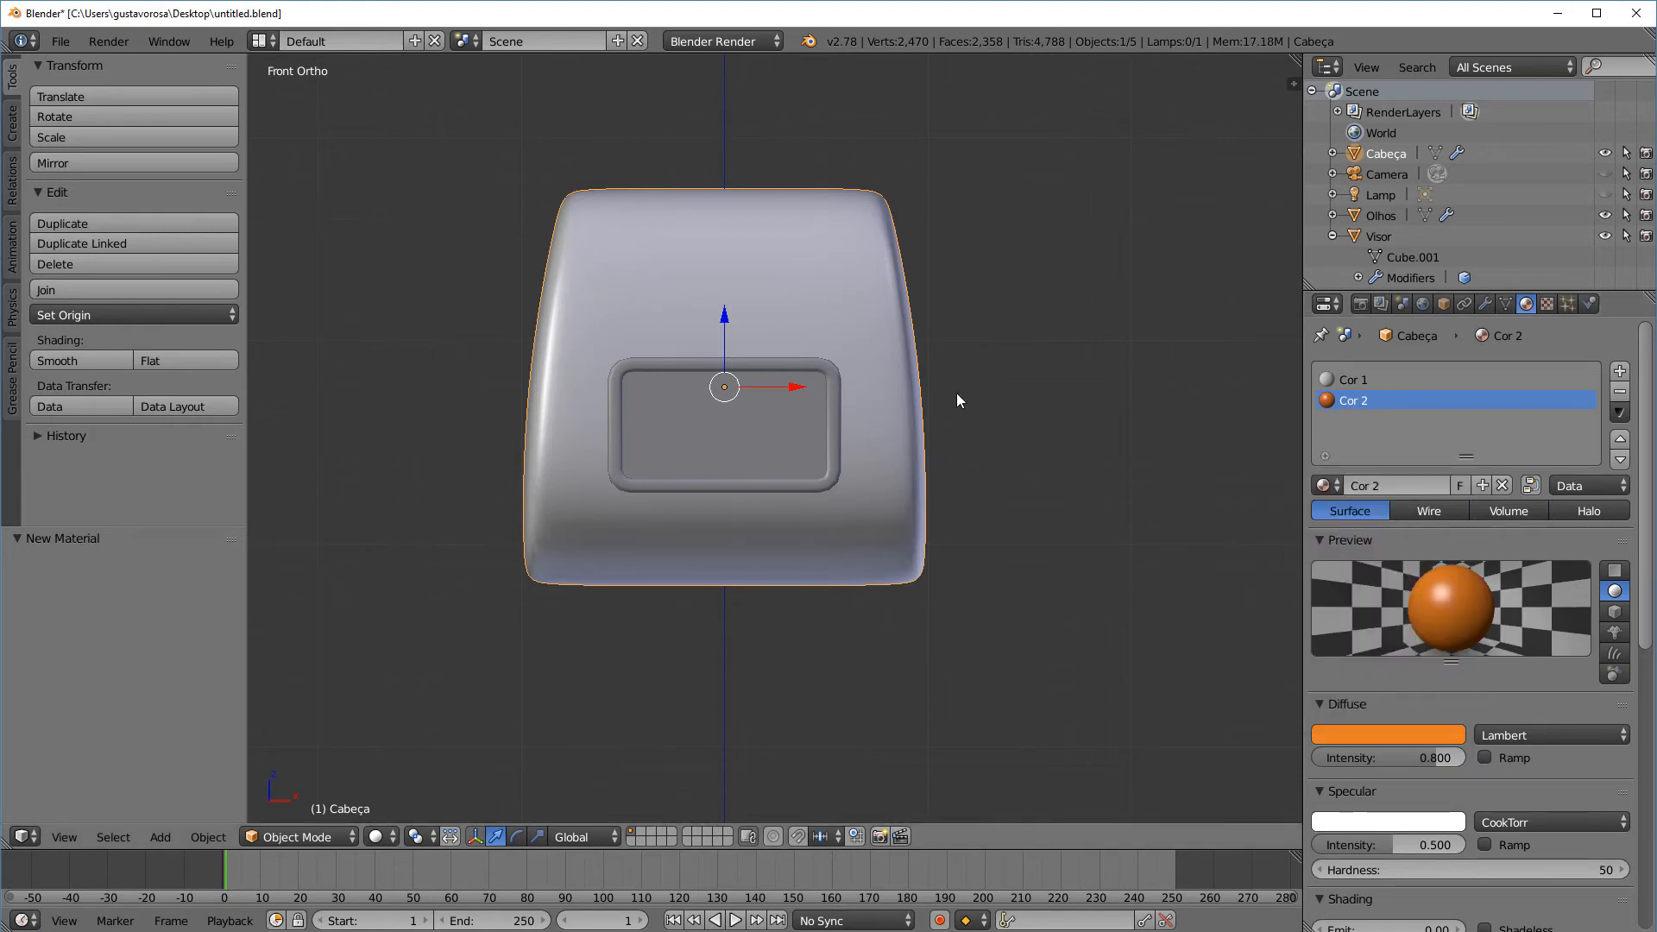
Put Cabeça in Edit Mode with face selection, clear the selection, and select the central front face above the visor
middle_click_drag(897, 333, 1103, 393)
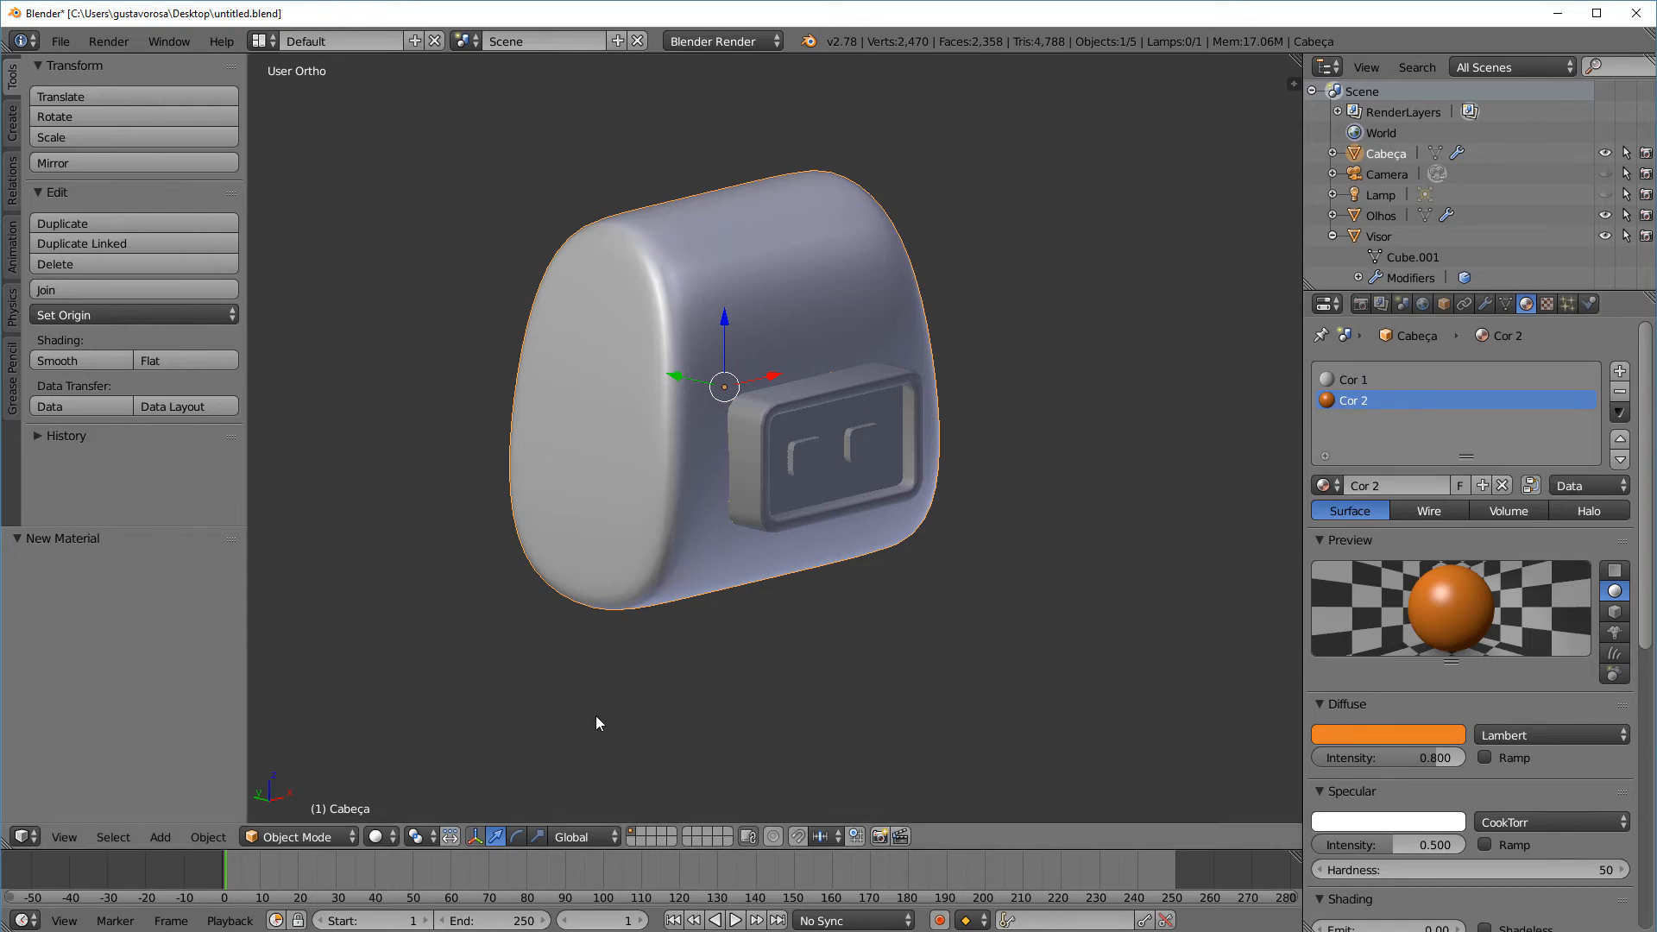
left_click(319, 836)
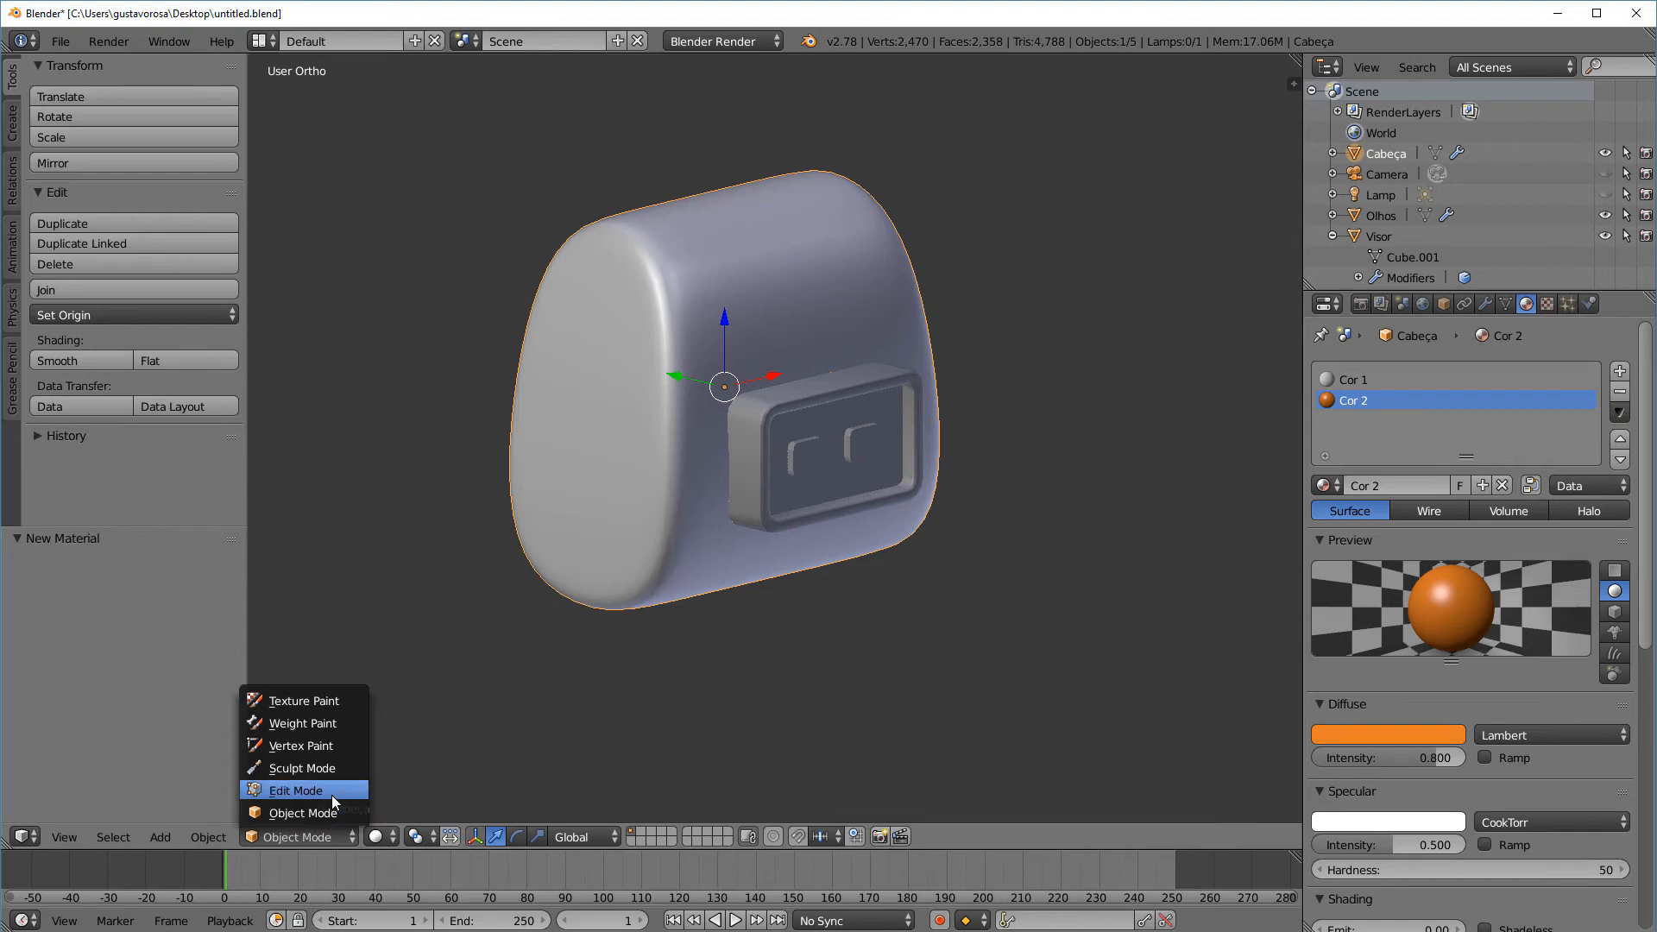
left_click(332, 792)
key("KP_1")
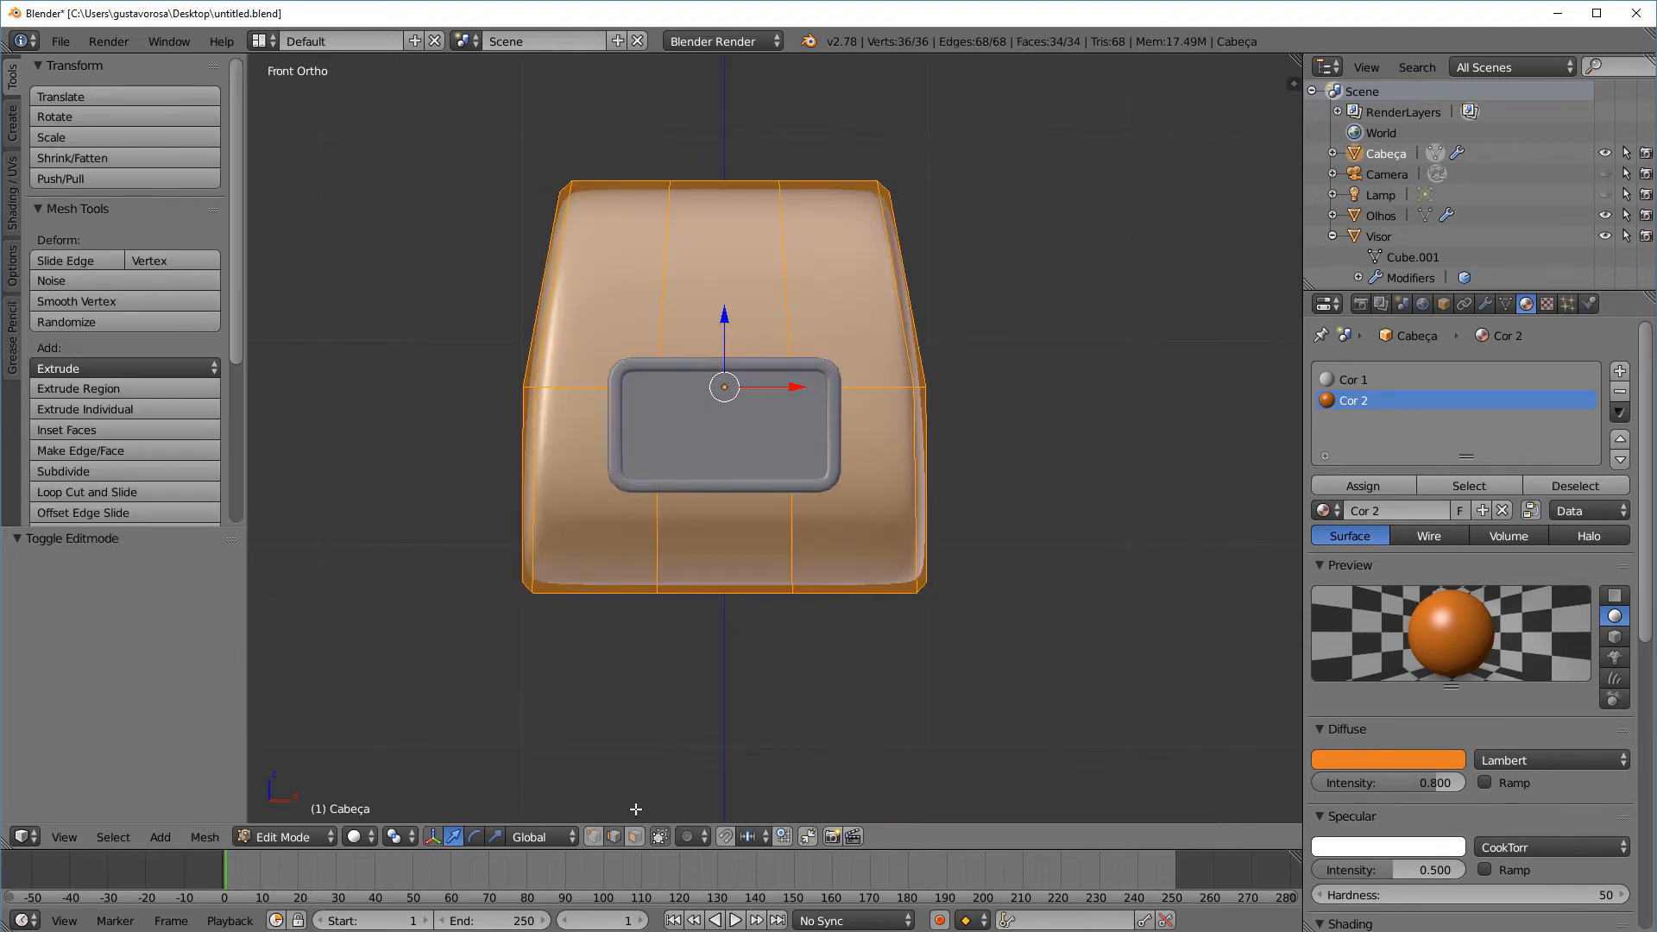
key("a")
key("b")
left_click_drag(701, 143, 742, 273)
left_click(637, 837)
right_click(730, 304)
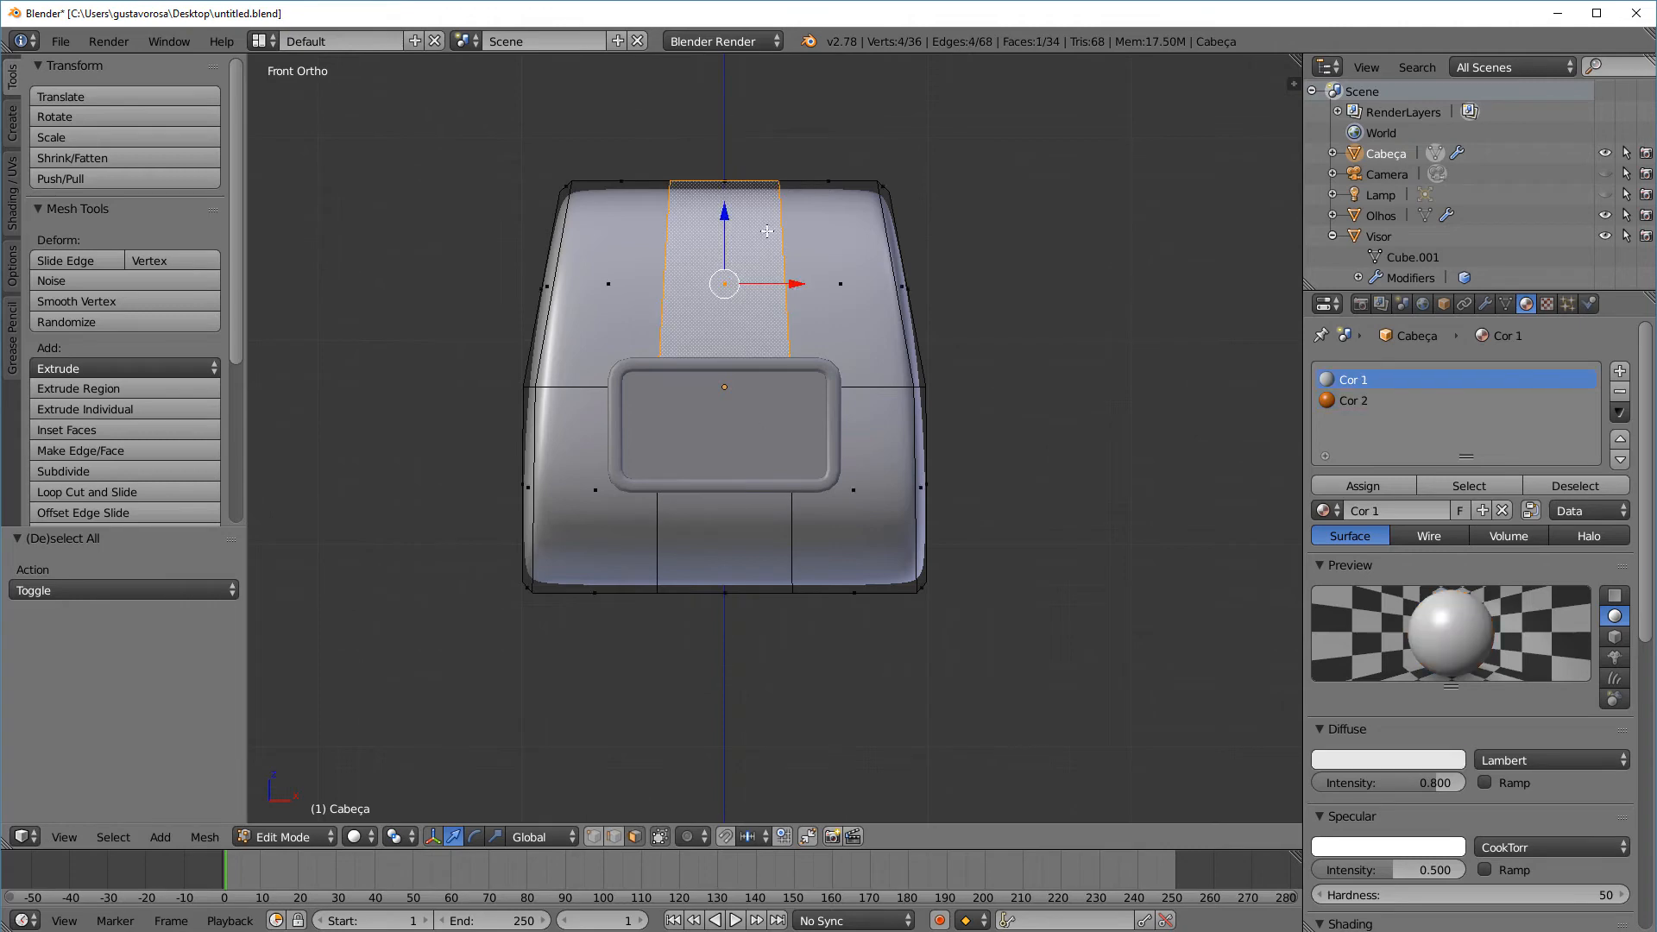
Add the central top face and the central upper back face of the head to the selection
middle_click_drag(730, 304, 703, 183)
right_click(650, 164, "shift")
middle_click_drag(505, 420, 751, 338)
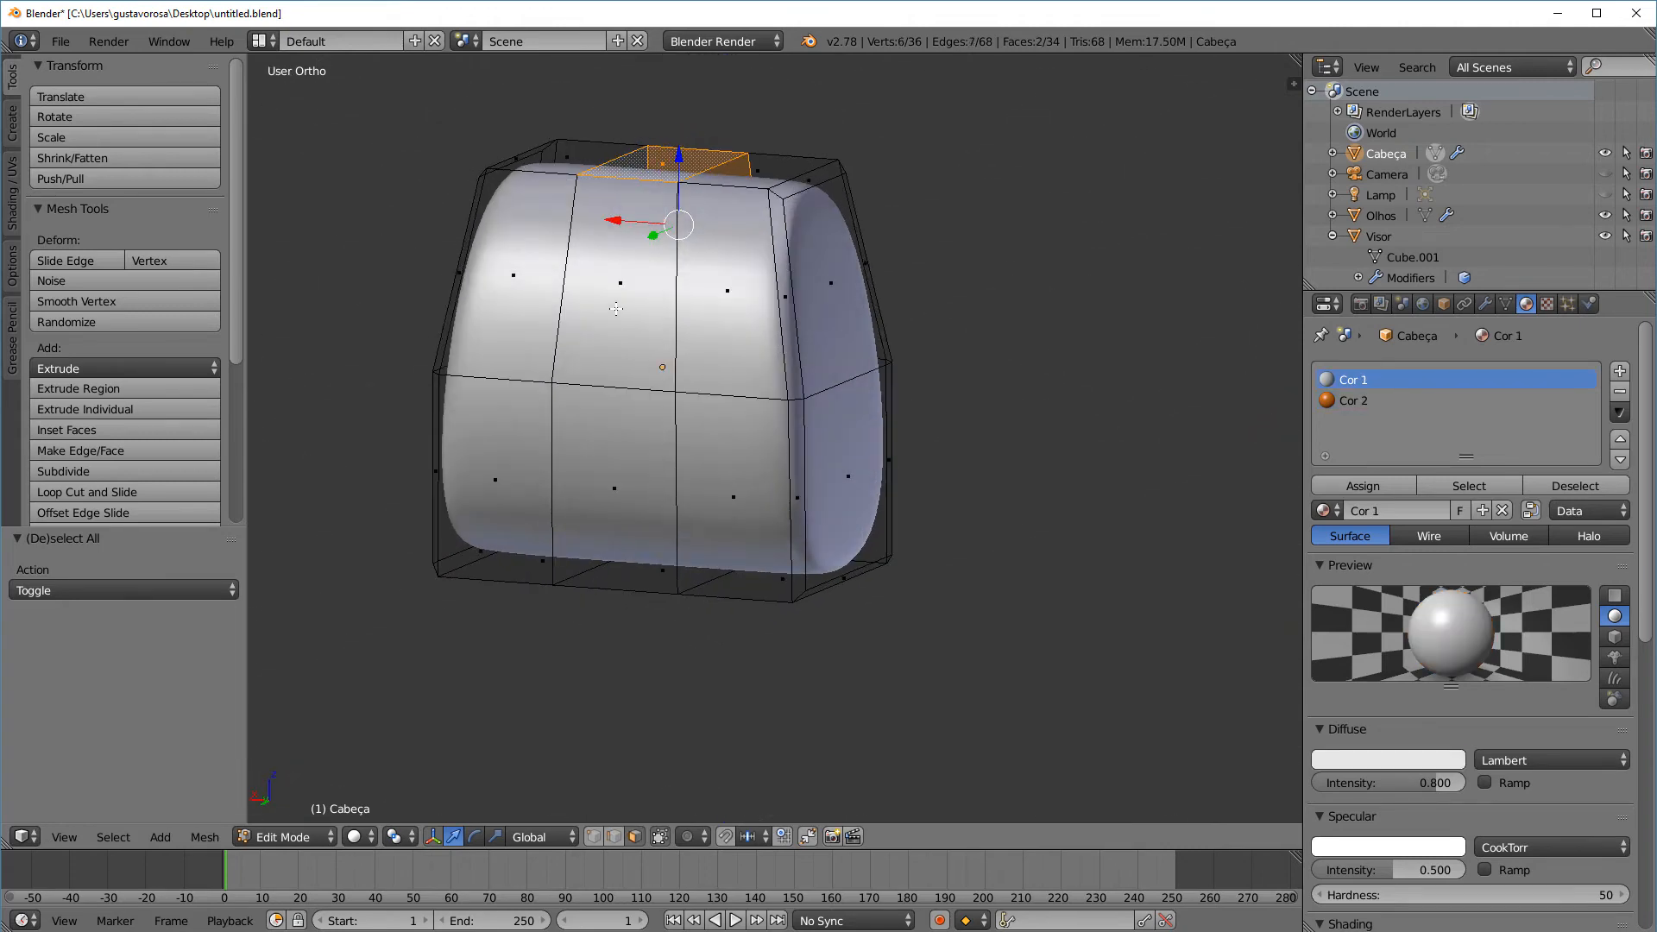
right_click(617, 308, "shift")
middle_click_drag(1097, 357, 741, 347)
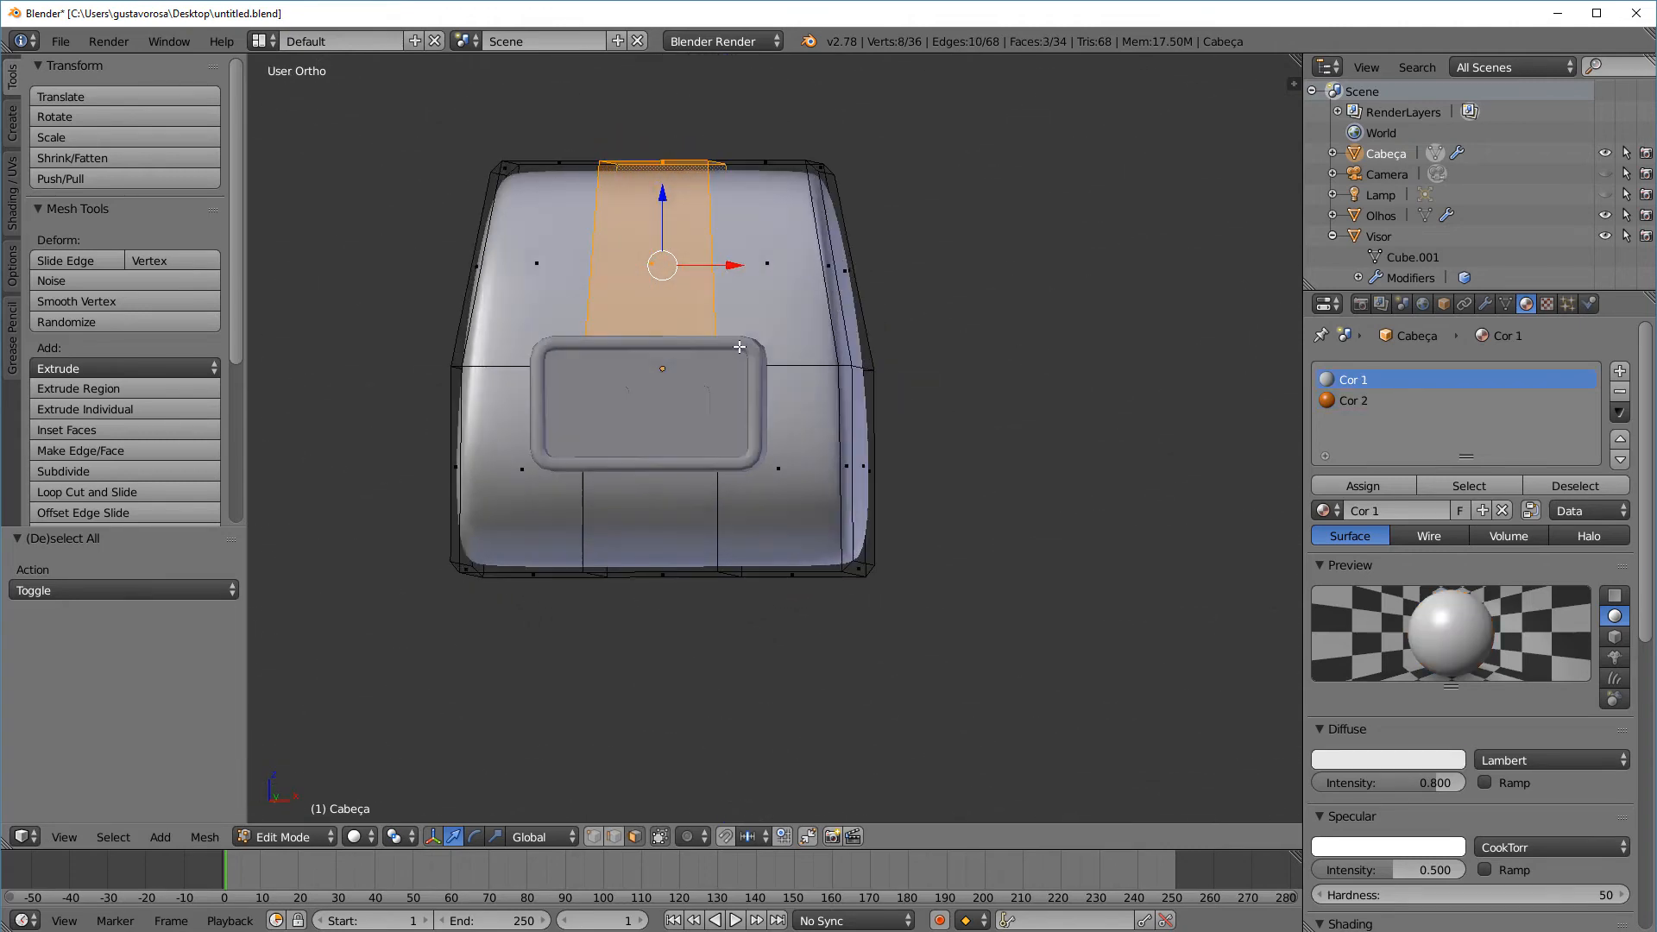
middle_click_drag(800, 415, 795, 293)
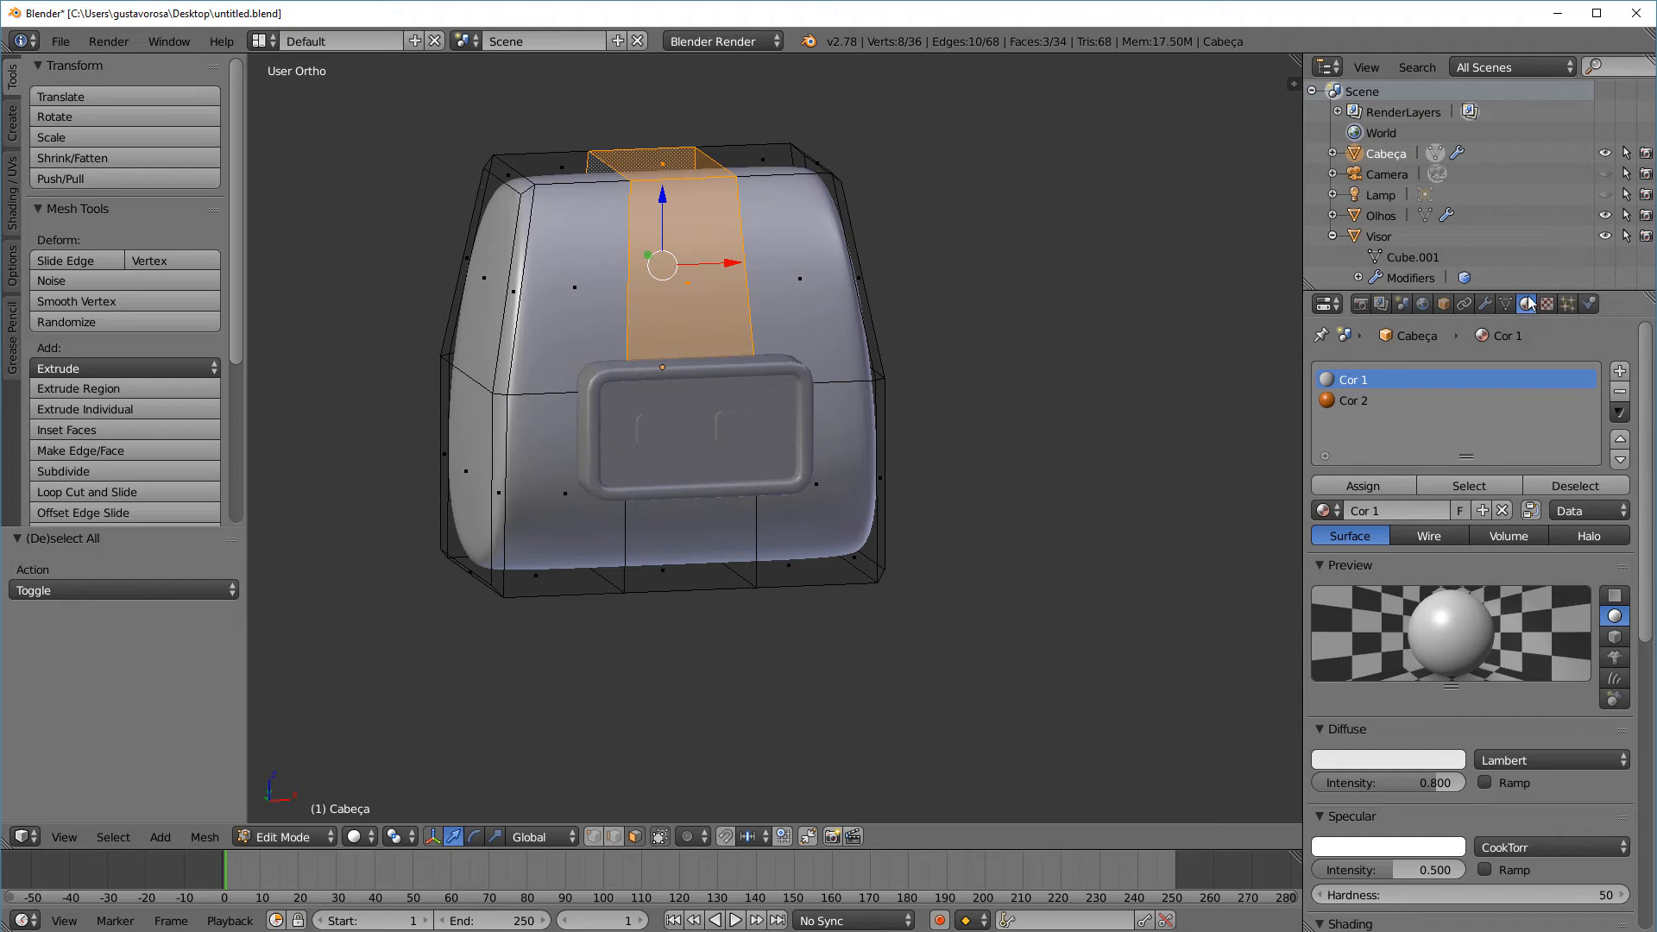
Assign the Cor 2 material to the selected central strip of faces, and return to Object Mode
left_click(1355, 402)
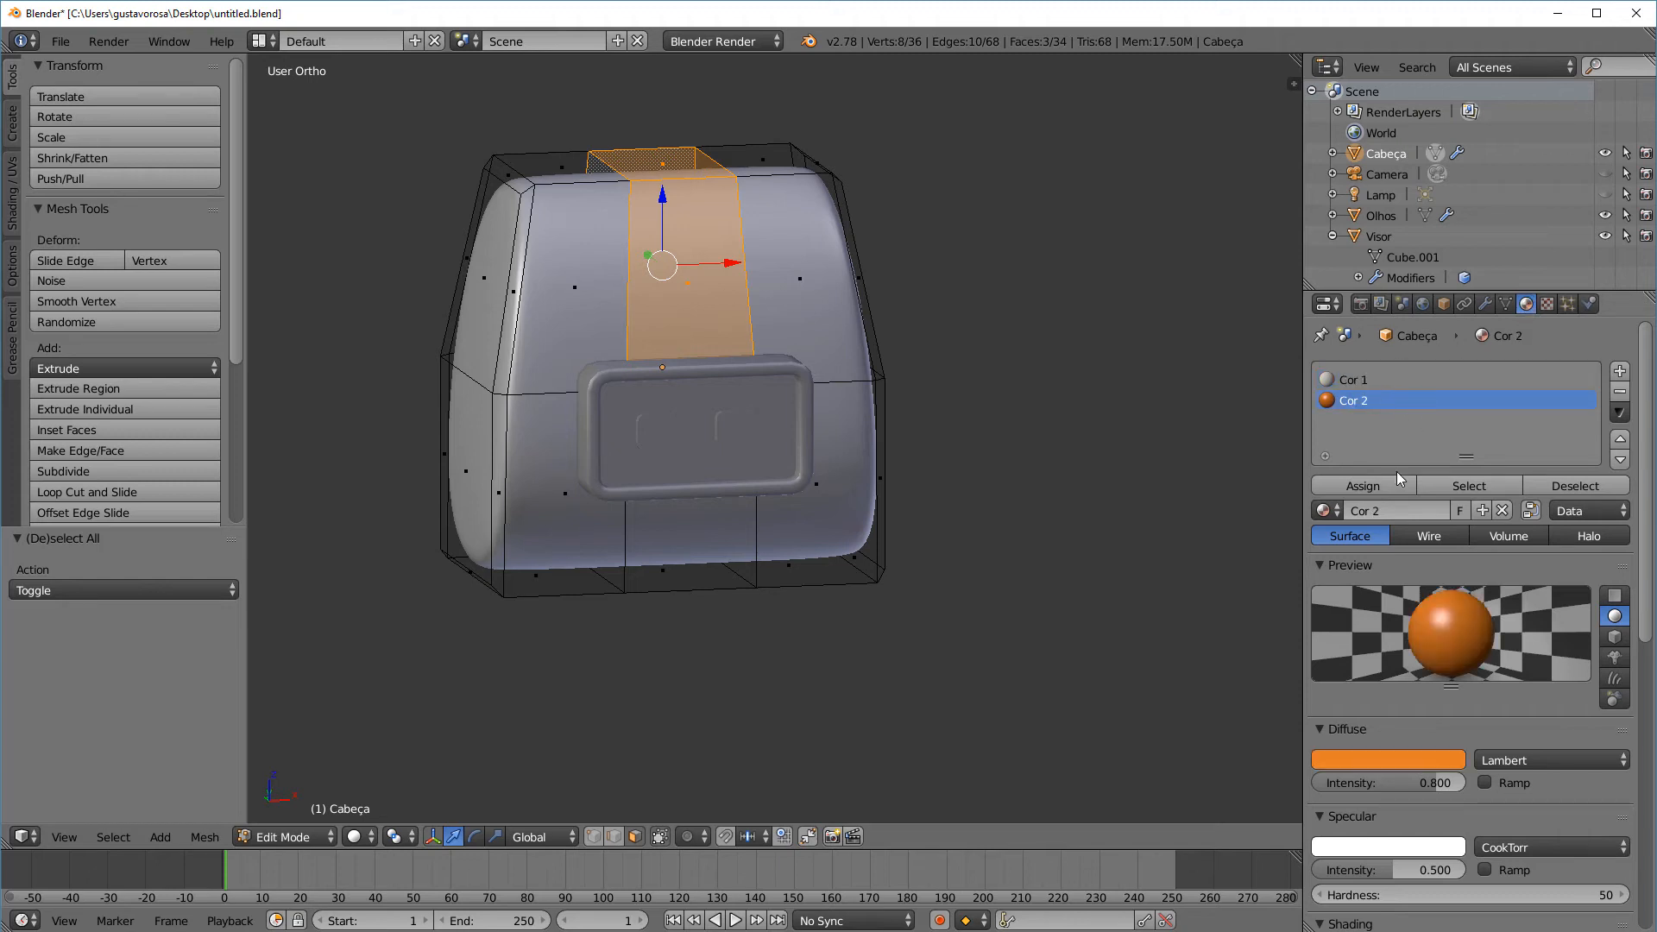
left_click(1381, 490)
left_click(1386, 488)
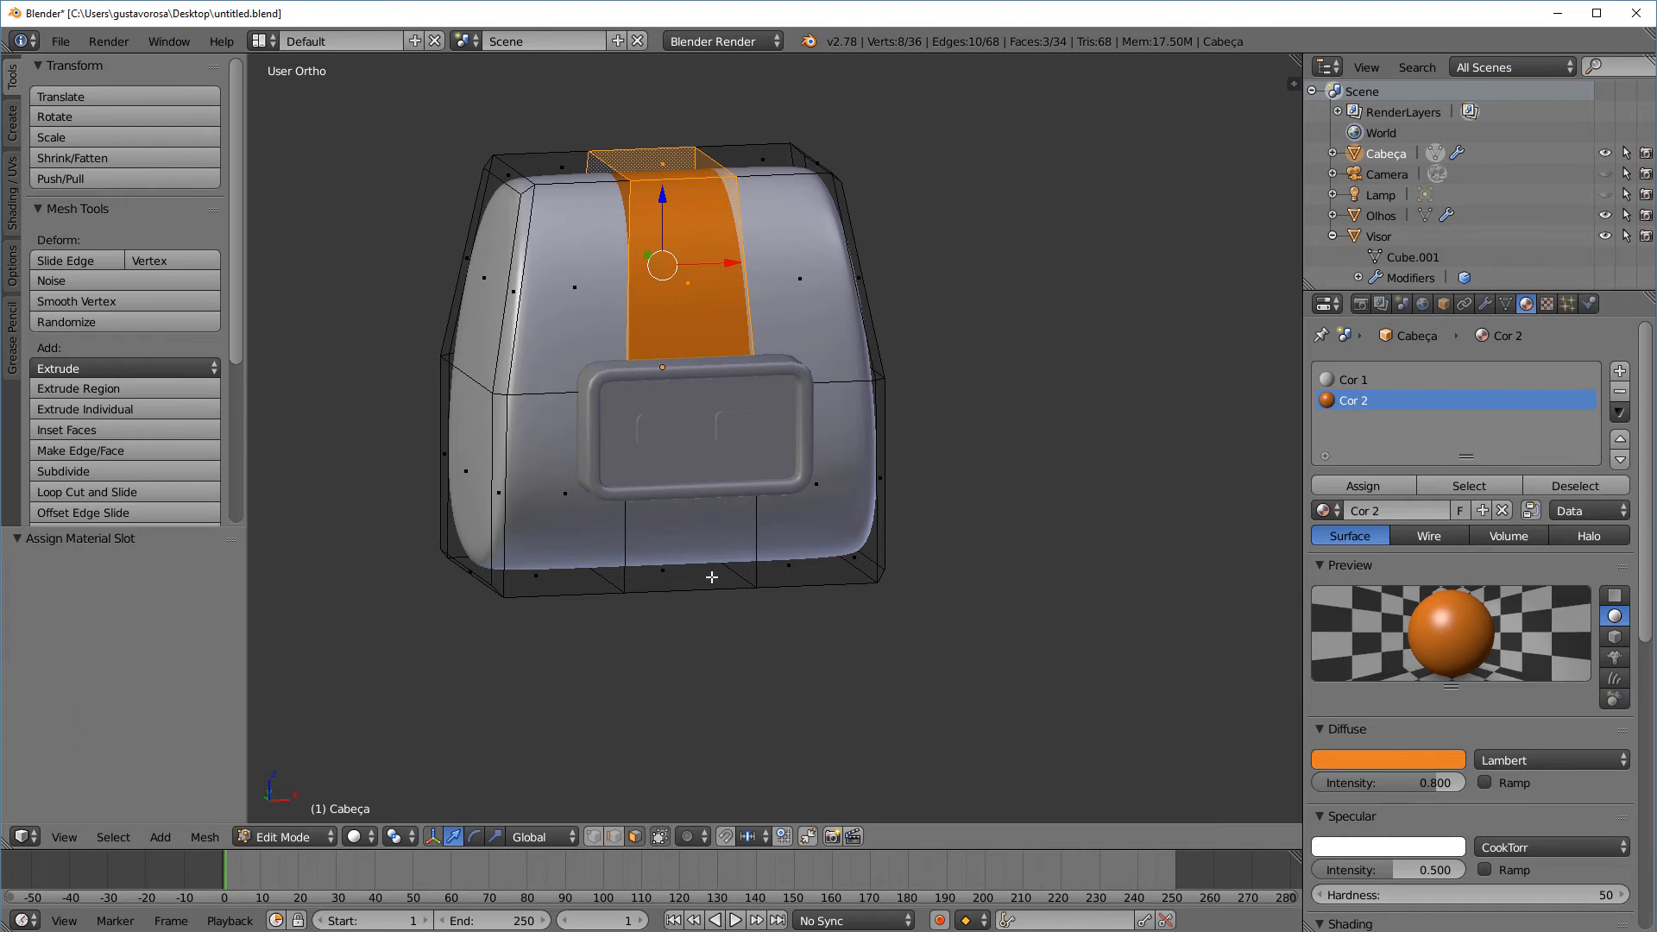
left_click(303, 838)
left_click(297, 810)
middle_click_drag(396, 753, 899, 339)
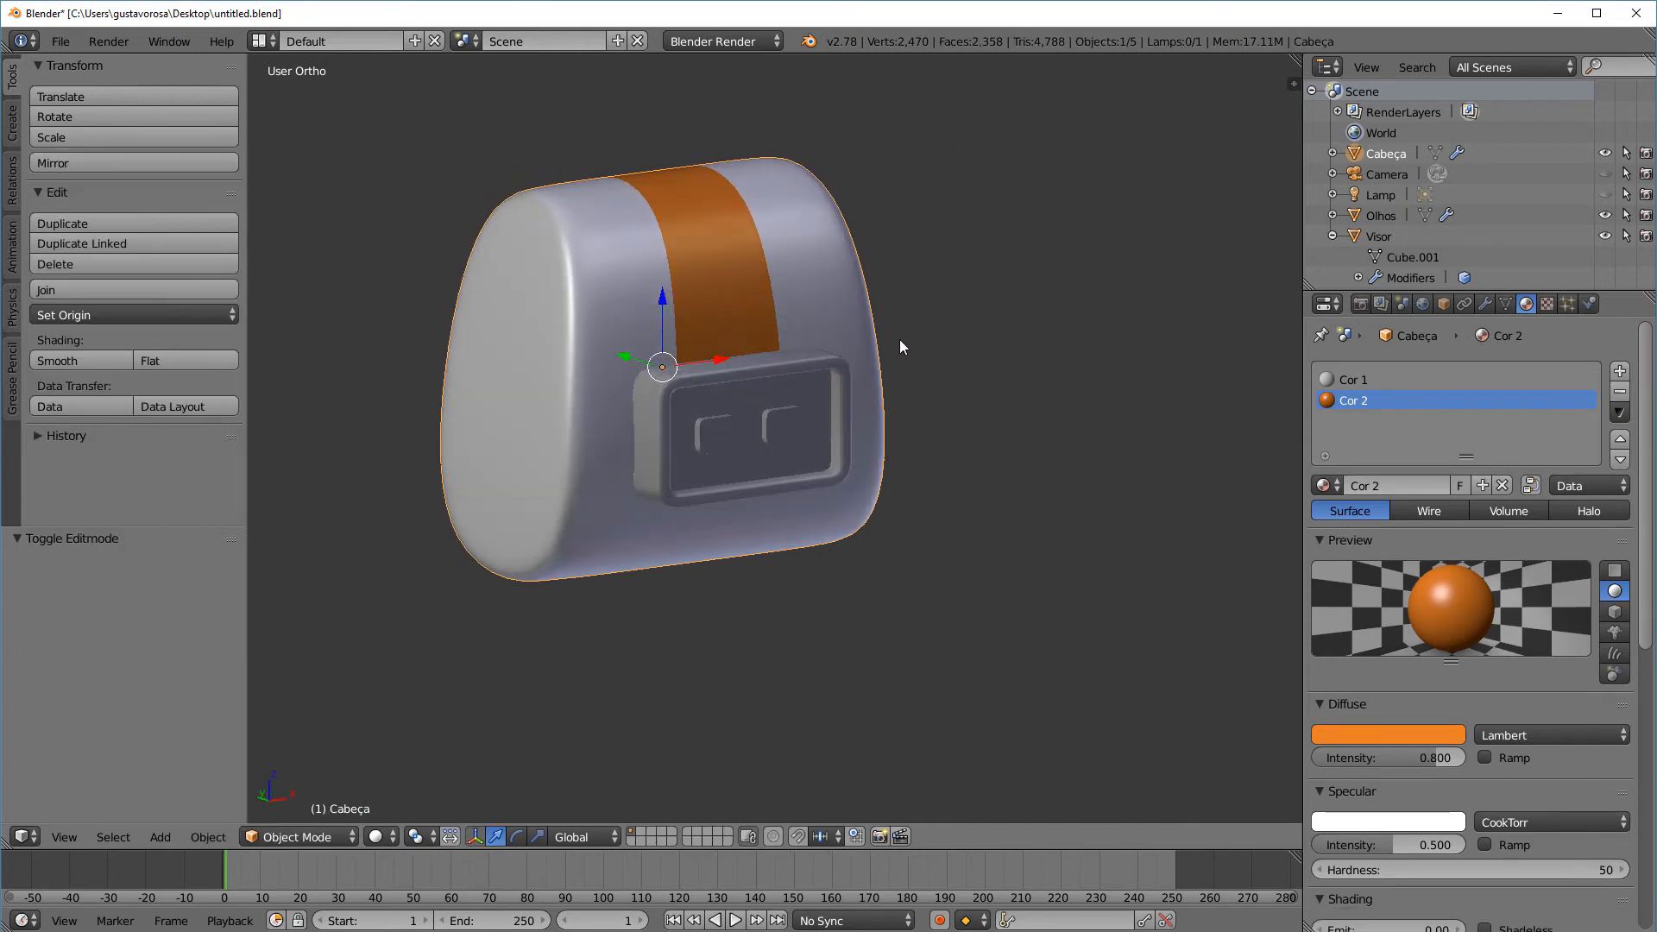
Create a new material for the Visor object and name it Metal
scroll(899, 340, "up", 1)
right_click(840, 350)
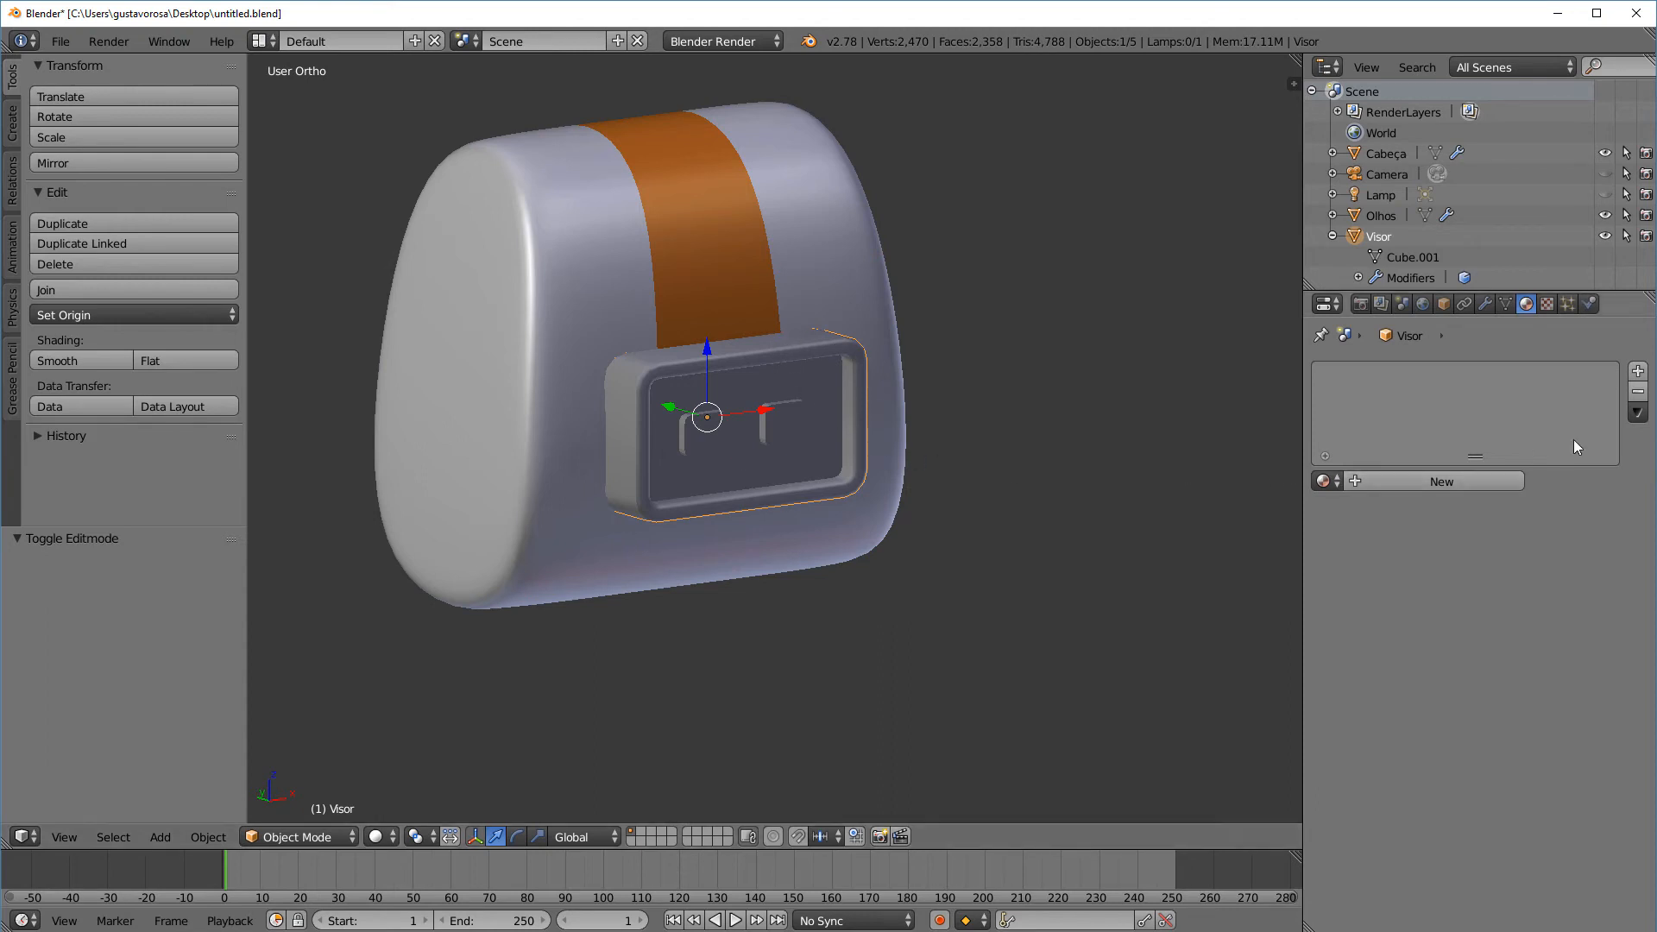
left_click(1458, 480)
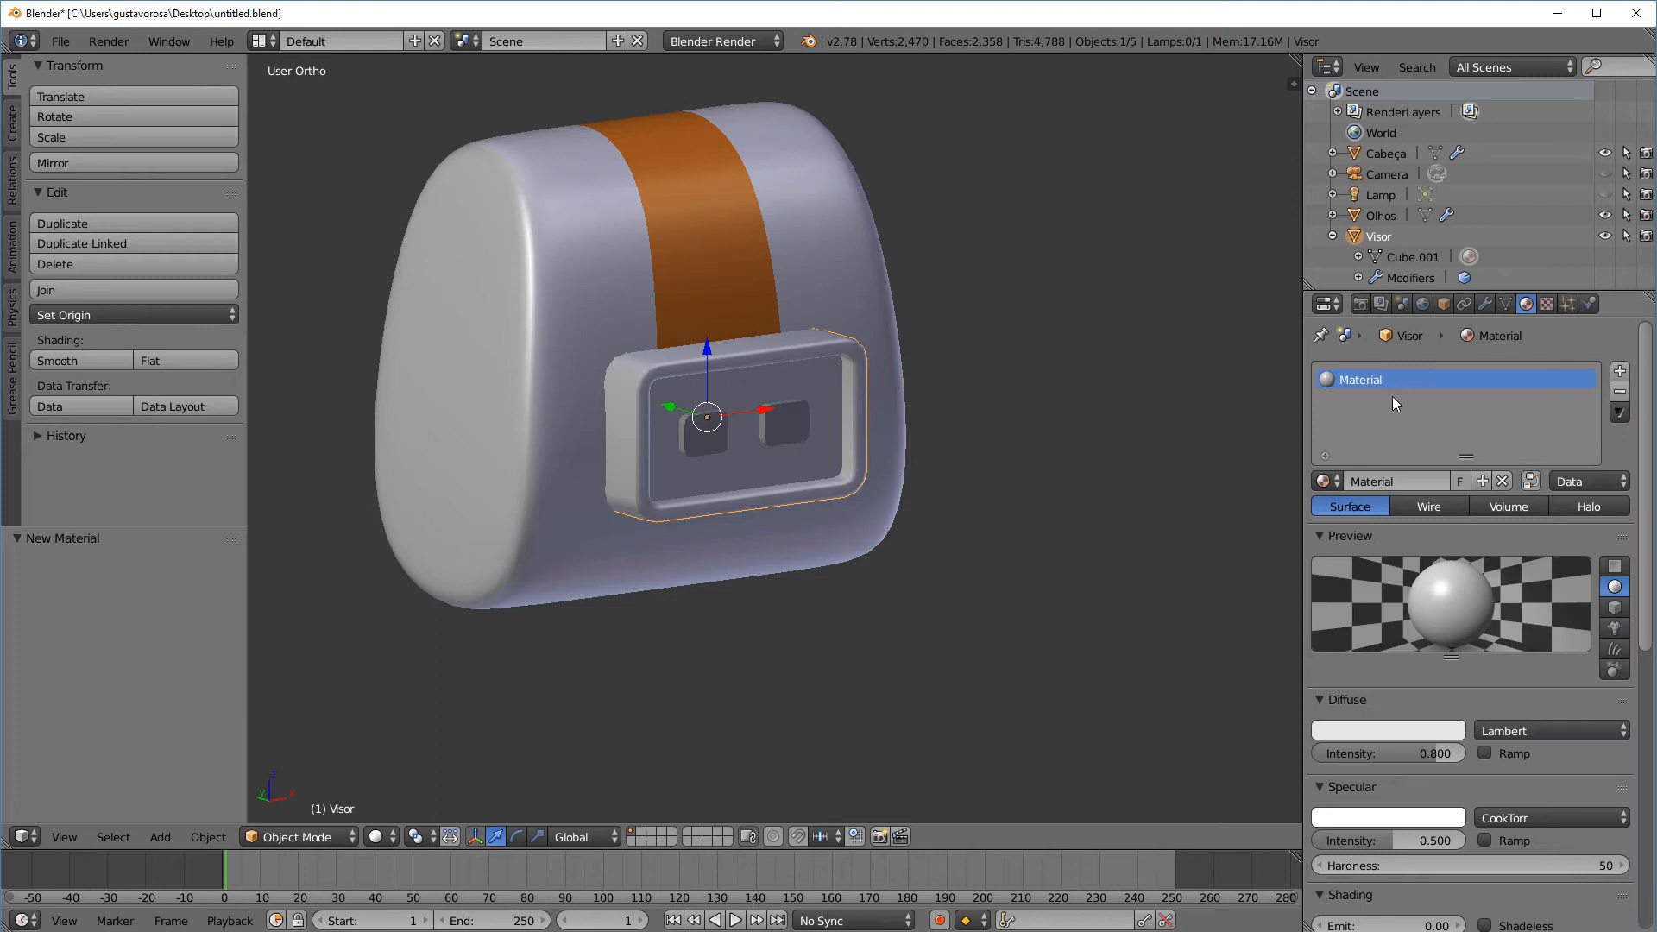
left_click(1407, 480)
type("Metal")
key("Return")
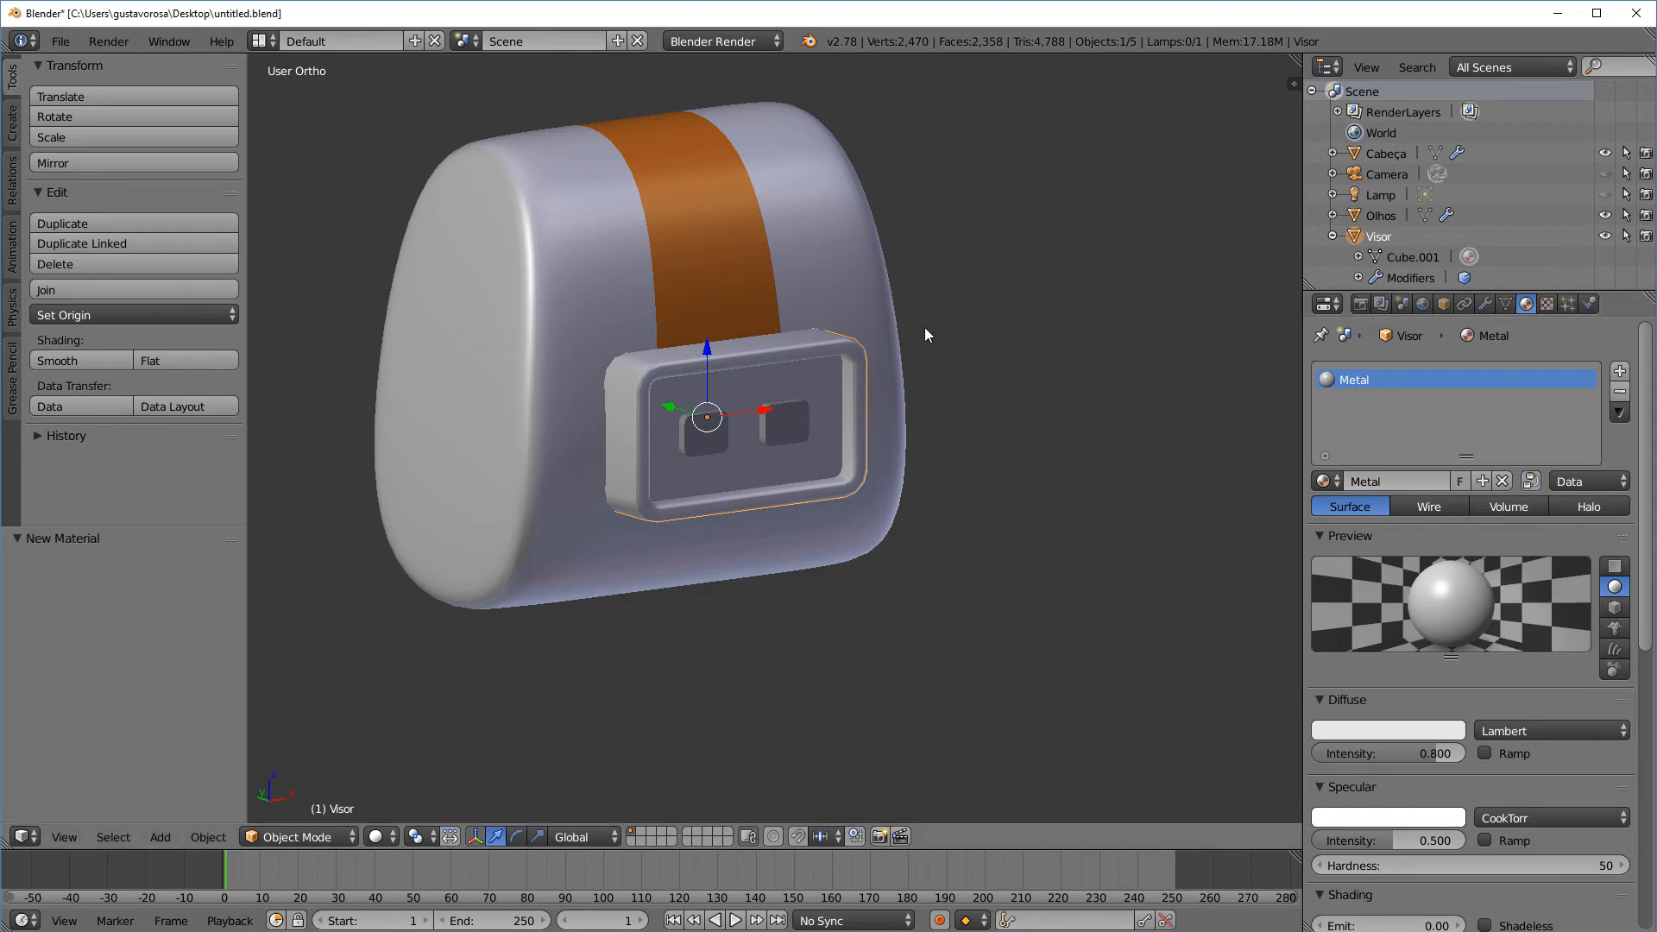
Darken the Metal material's diffuse color to a medium gray and raise its specular intensity to 0.690
left_click(1400, 729)
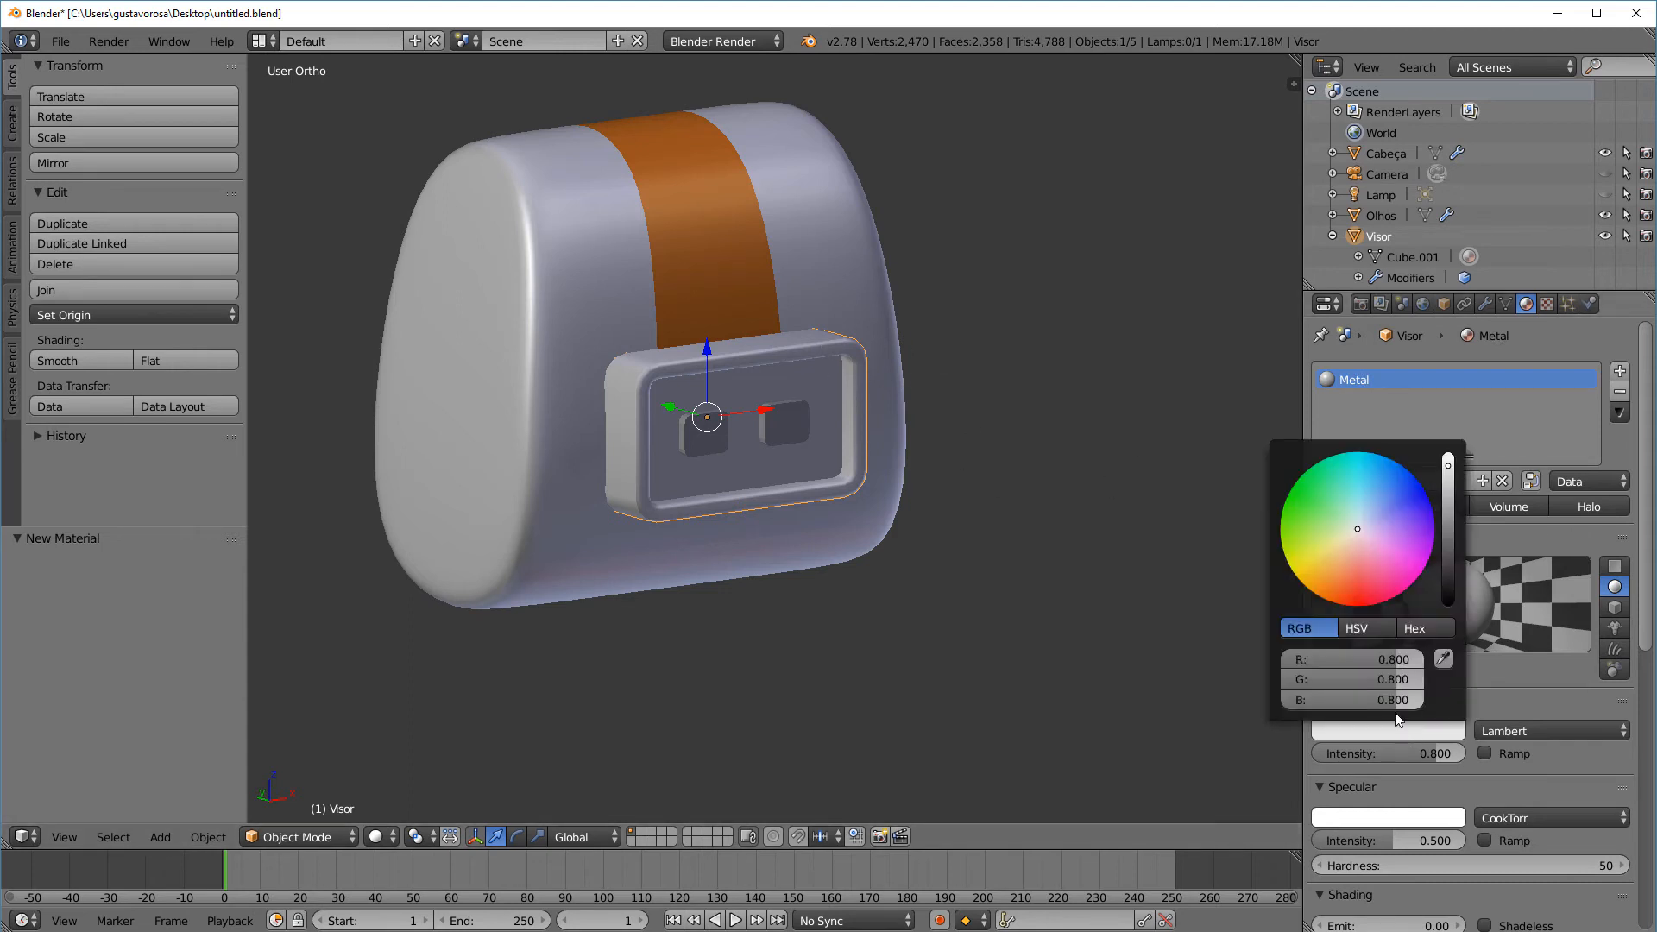
left_click_drag(1448, 466, 1449, 505)
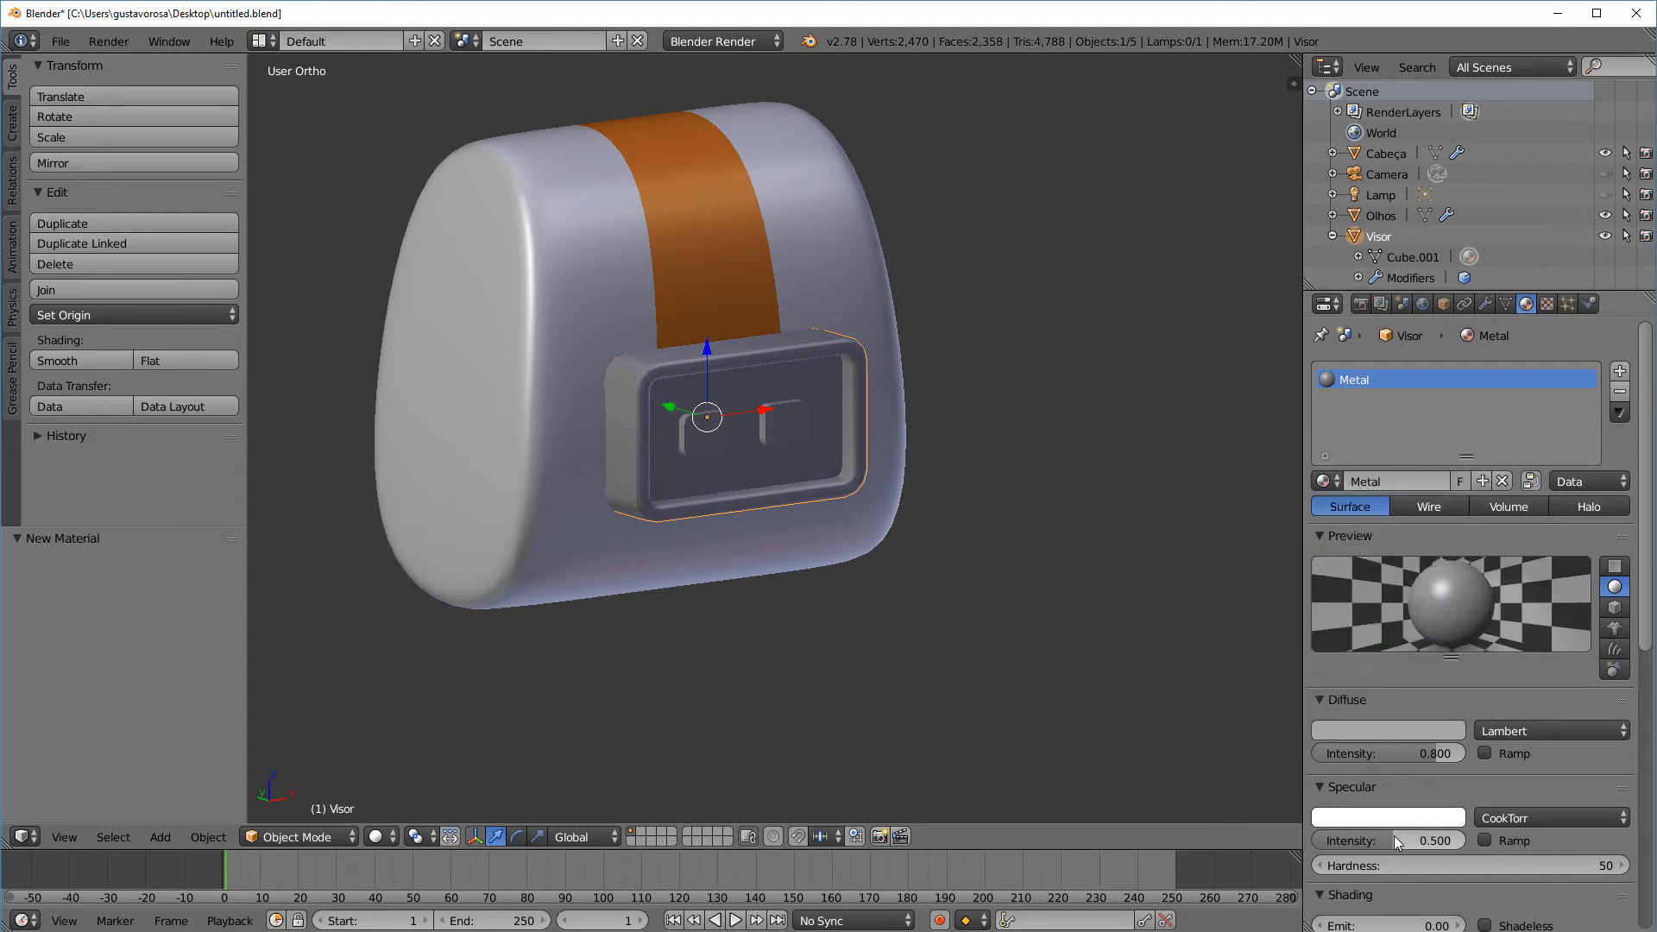
left_click_drag(1395, 835, 1418, 838)
Add a second material slot to the Visor object with a new material named Fundo do Visor
left_click(1620, 372)
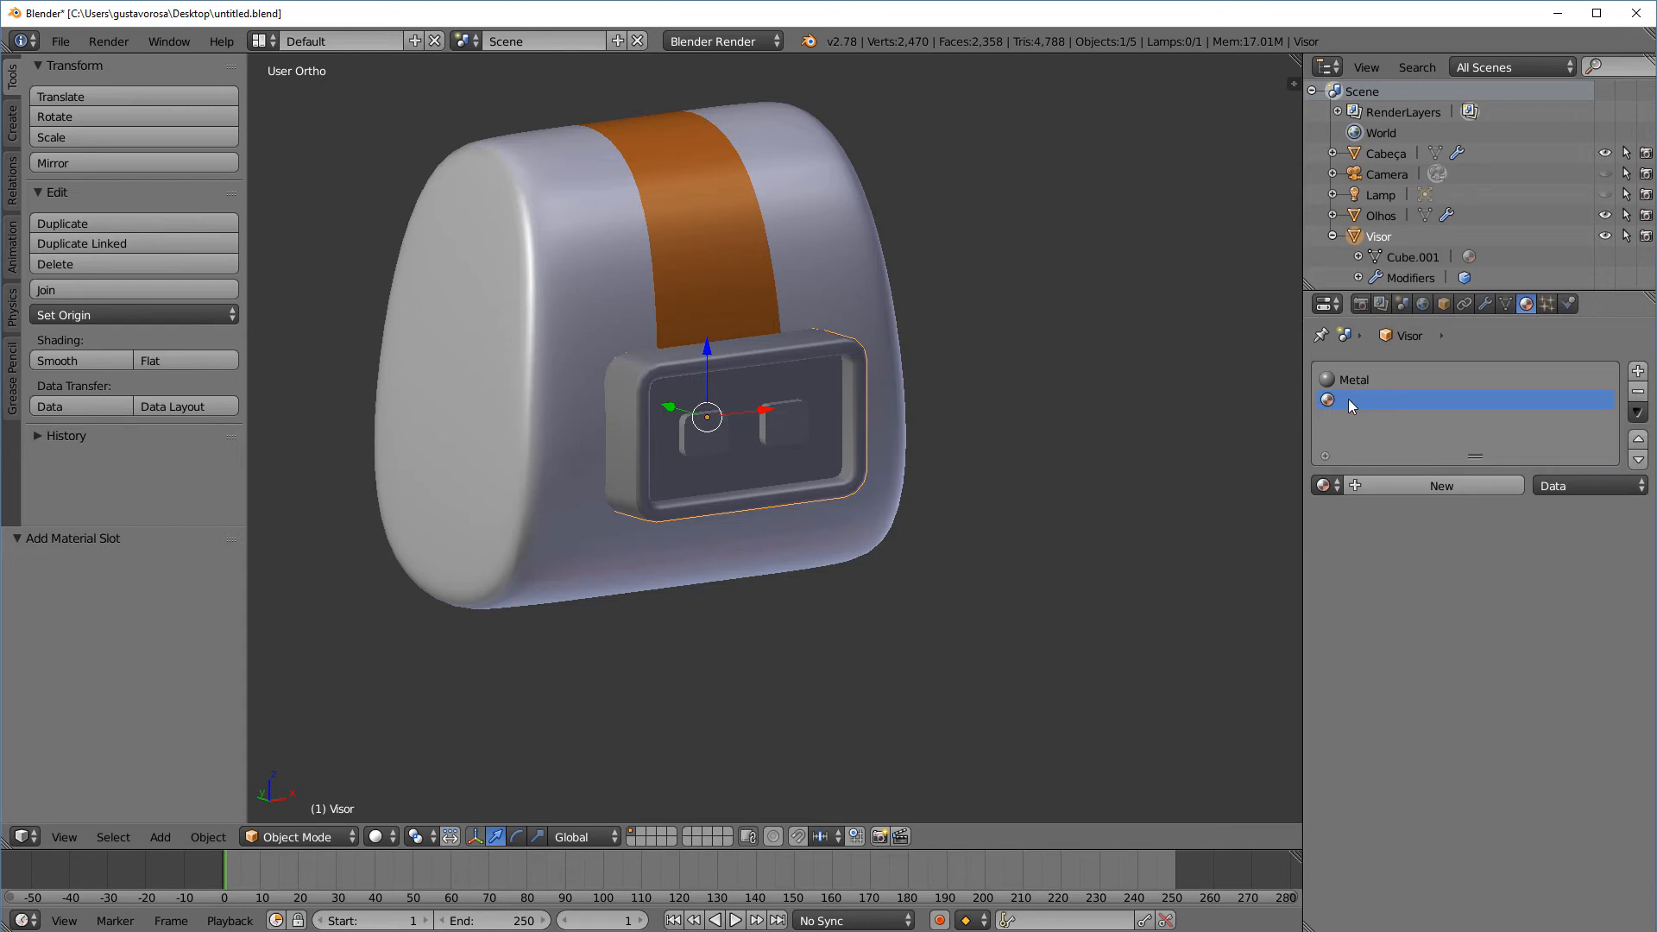
left_click(1433, 487)
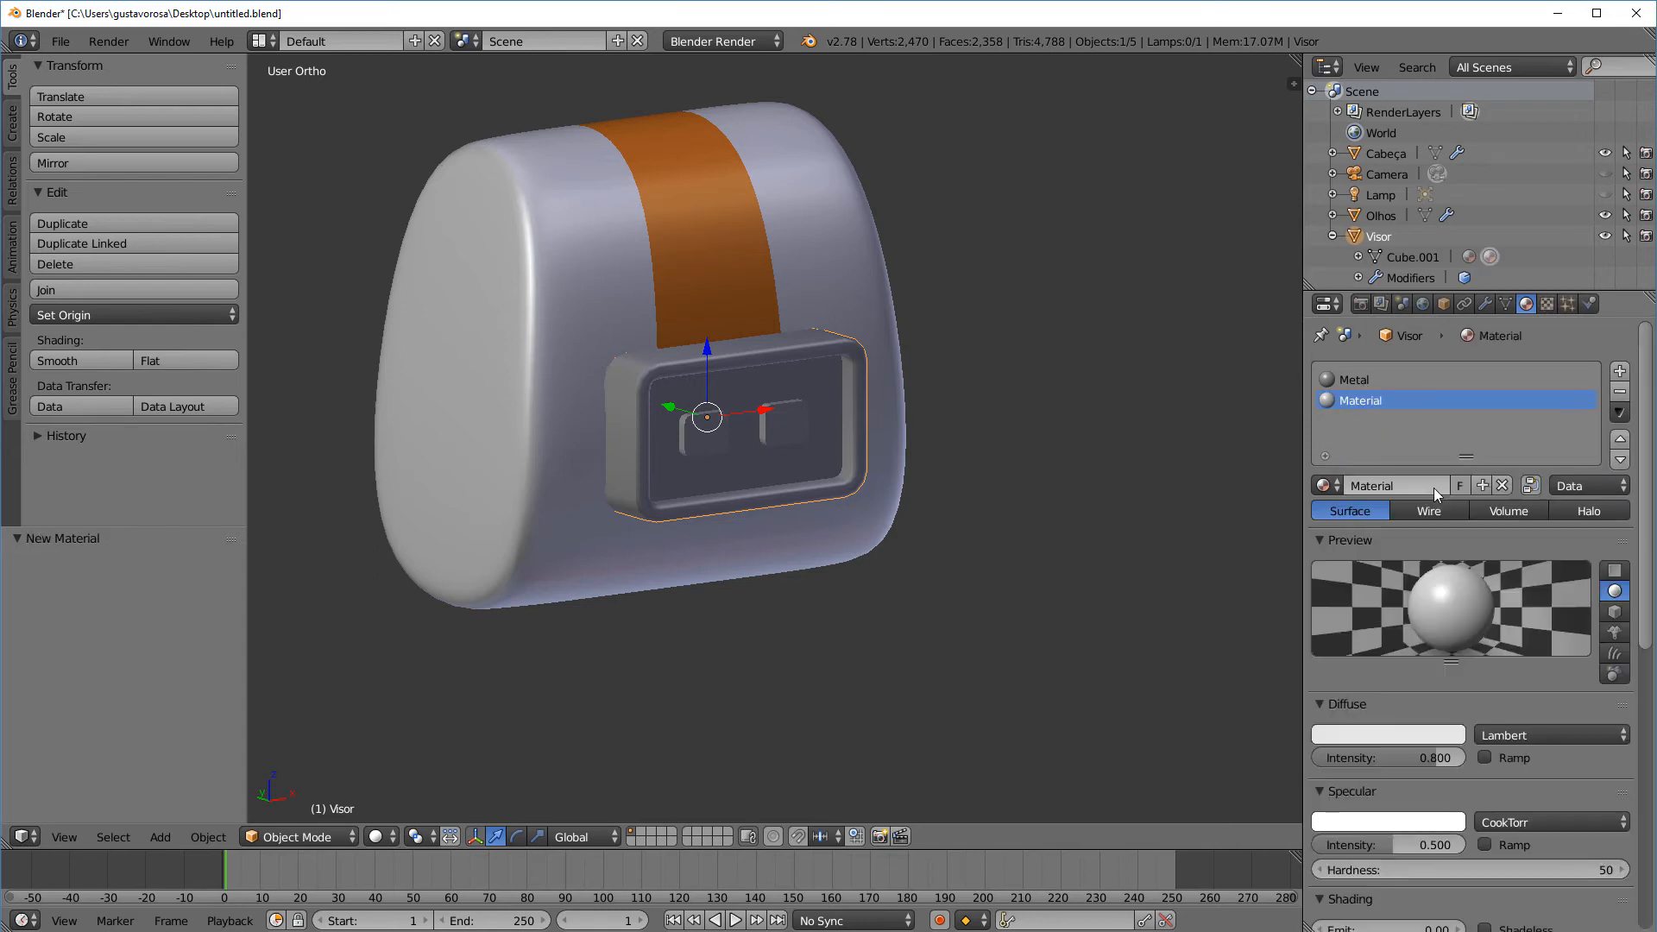
left_click(1412, 486)
type("Fundo do Visor")
key("Return")
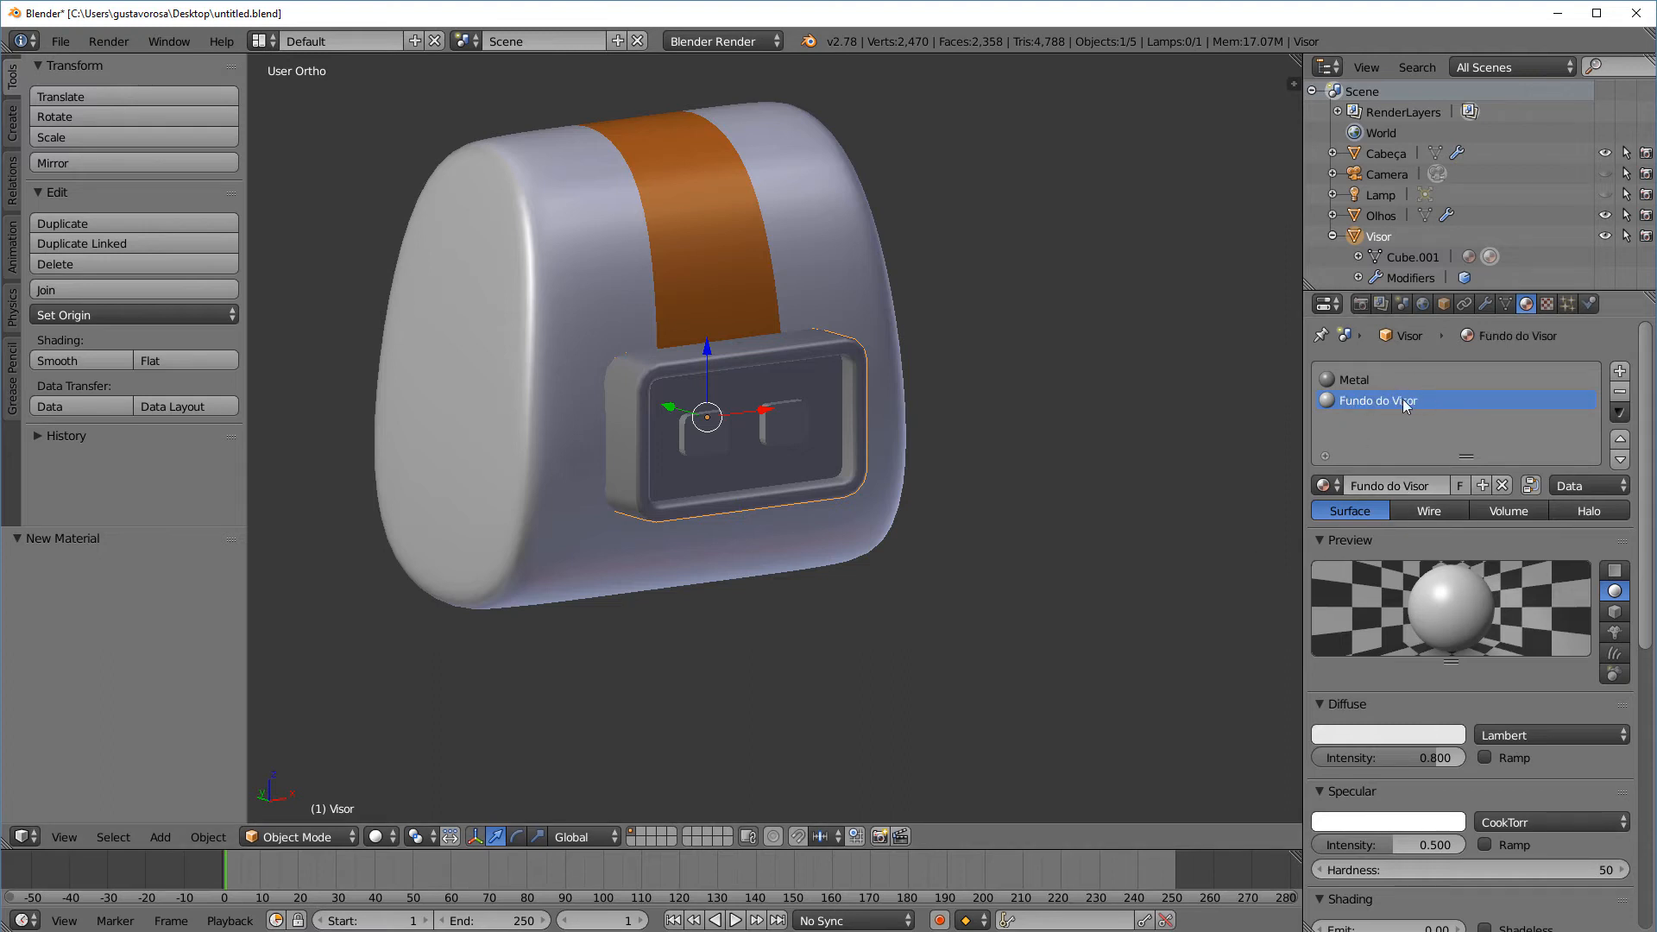
Set the Fundo do Visor material's diffuse color to black and its specular intensity to 0
left_click(1380, 734)
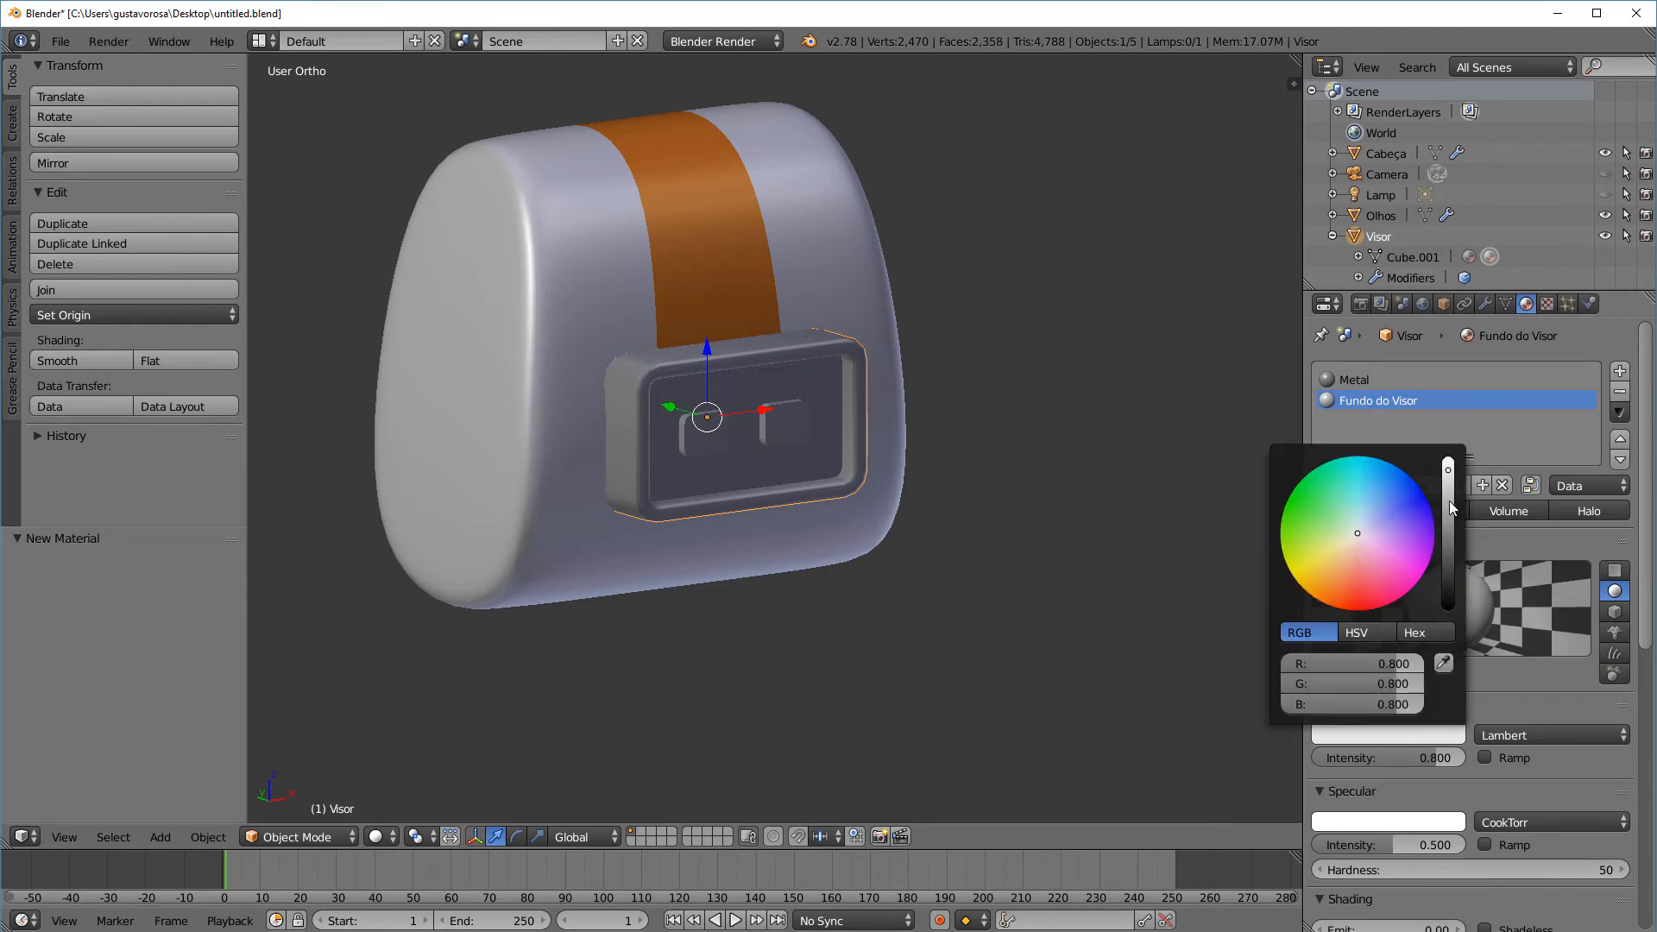
left_click_drag(1449, 471, 1449, 611)
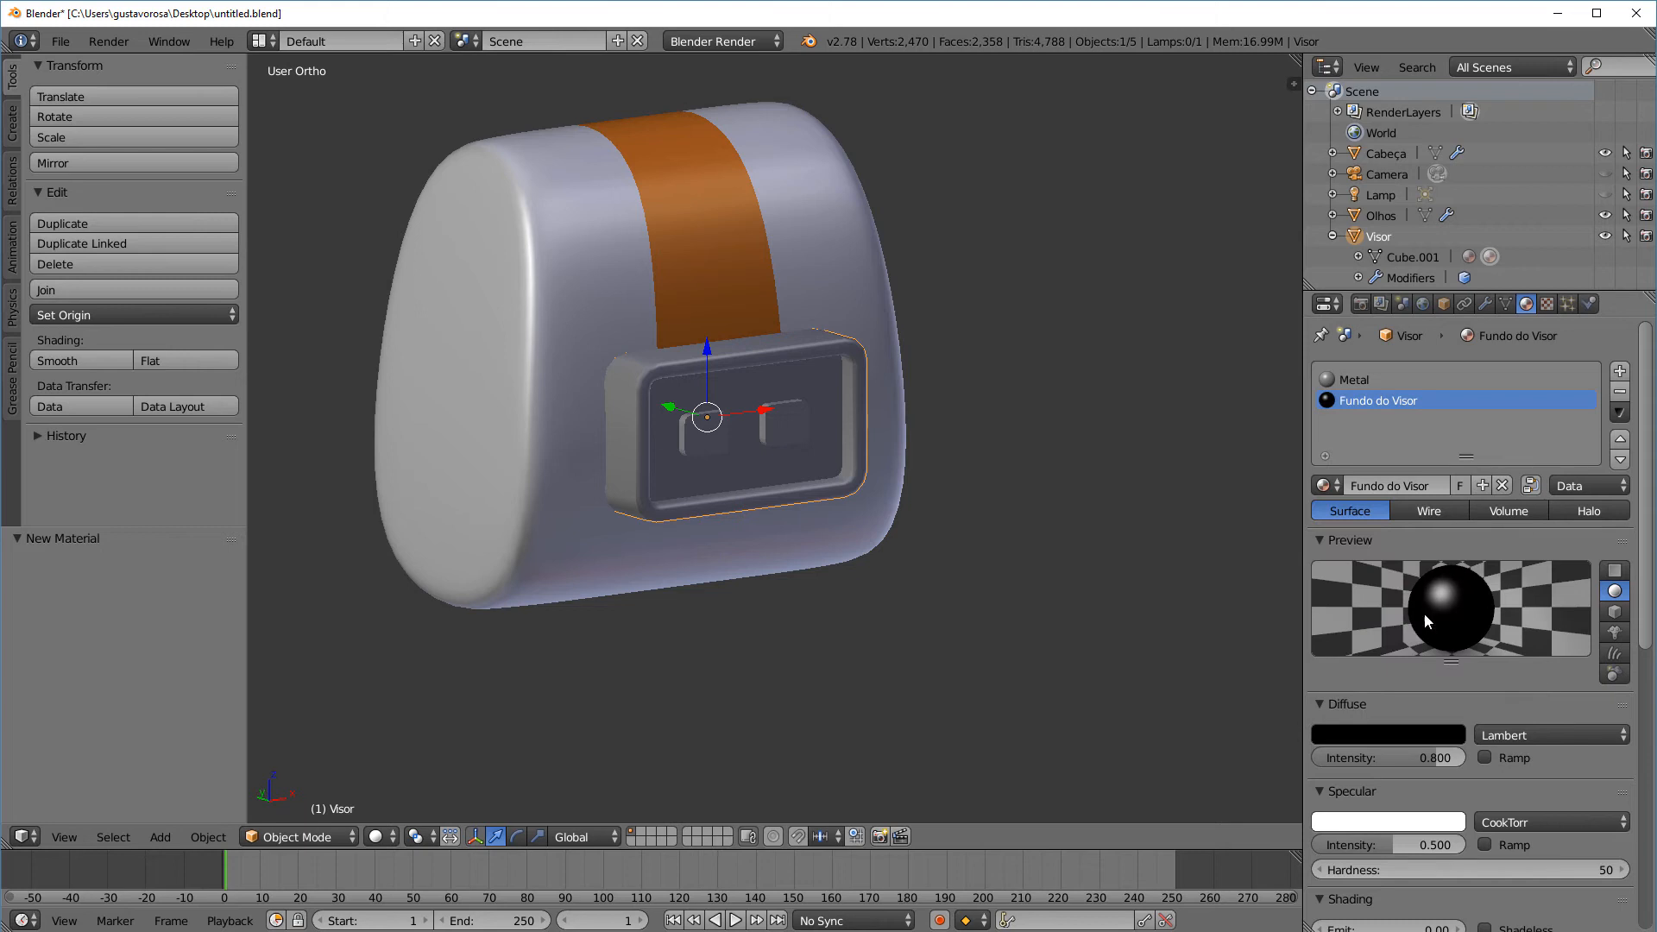
scroll(1416, 796, "down", 1)
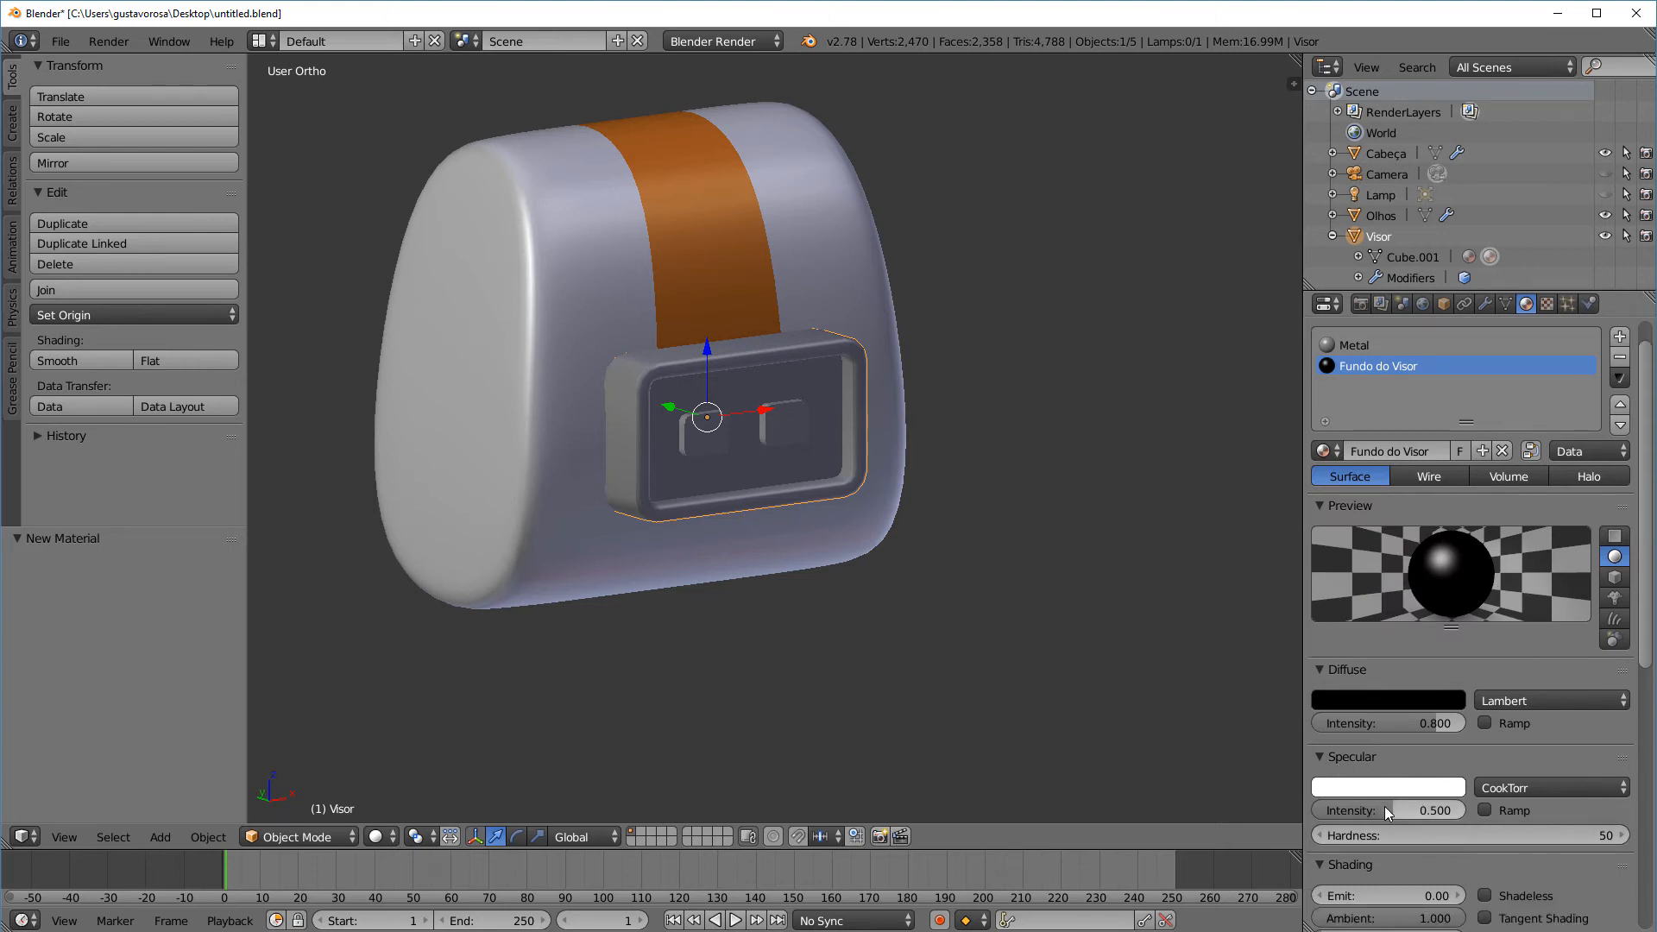
left_click_drag(1386, 806, 1325, 809)
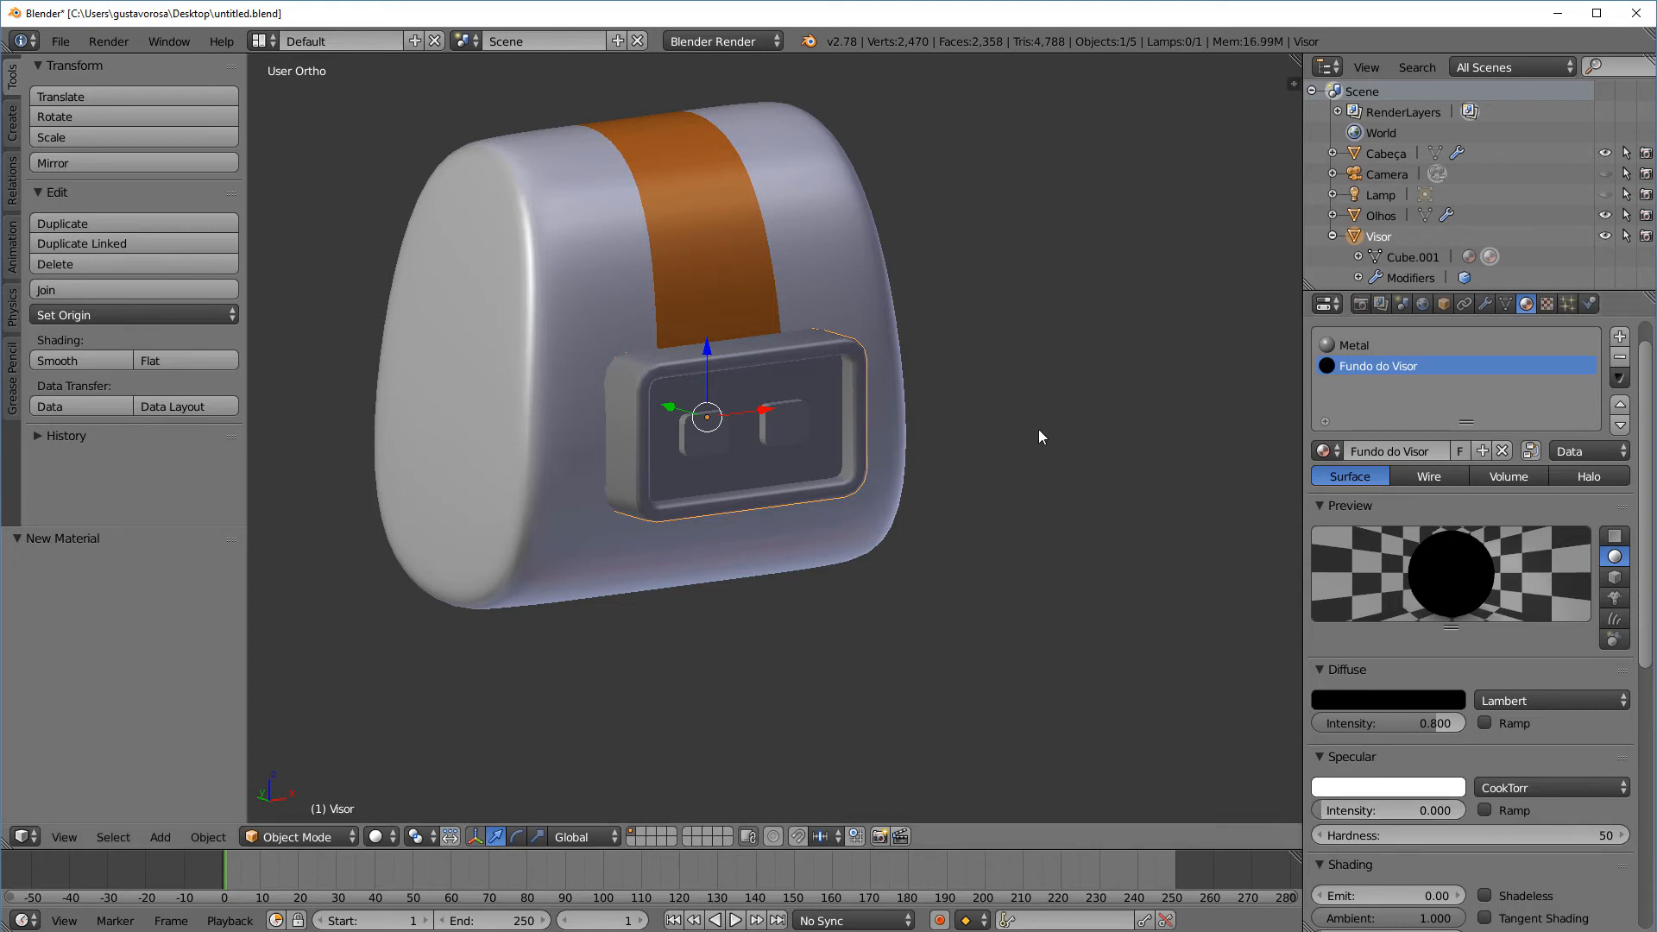
Put the Visor in Edit Mode and select the large recessed face behind the eyes
mouse_move(1038, 429)
middle_mouse_down()
mouse_move(977, 458)
mouse_move(1015, 436)
middle_mouse_up()
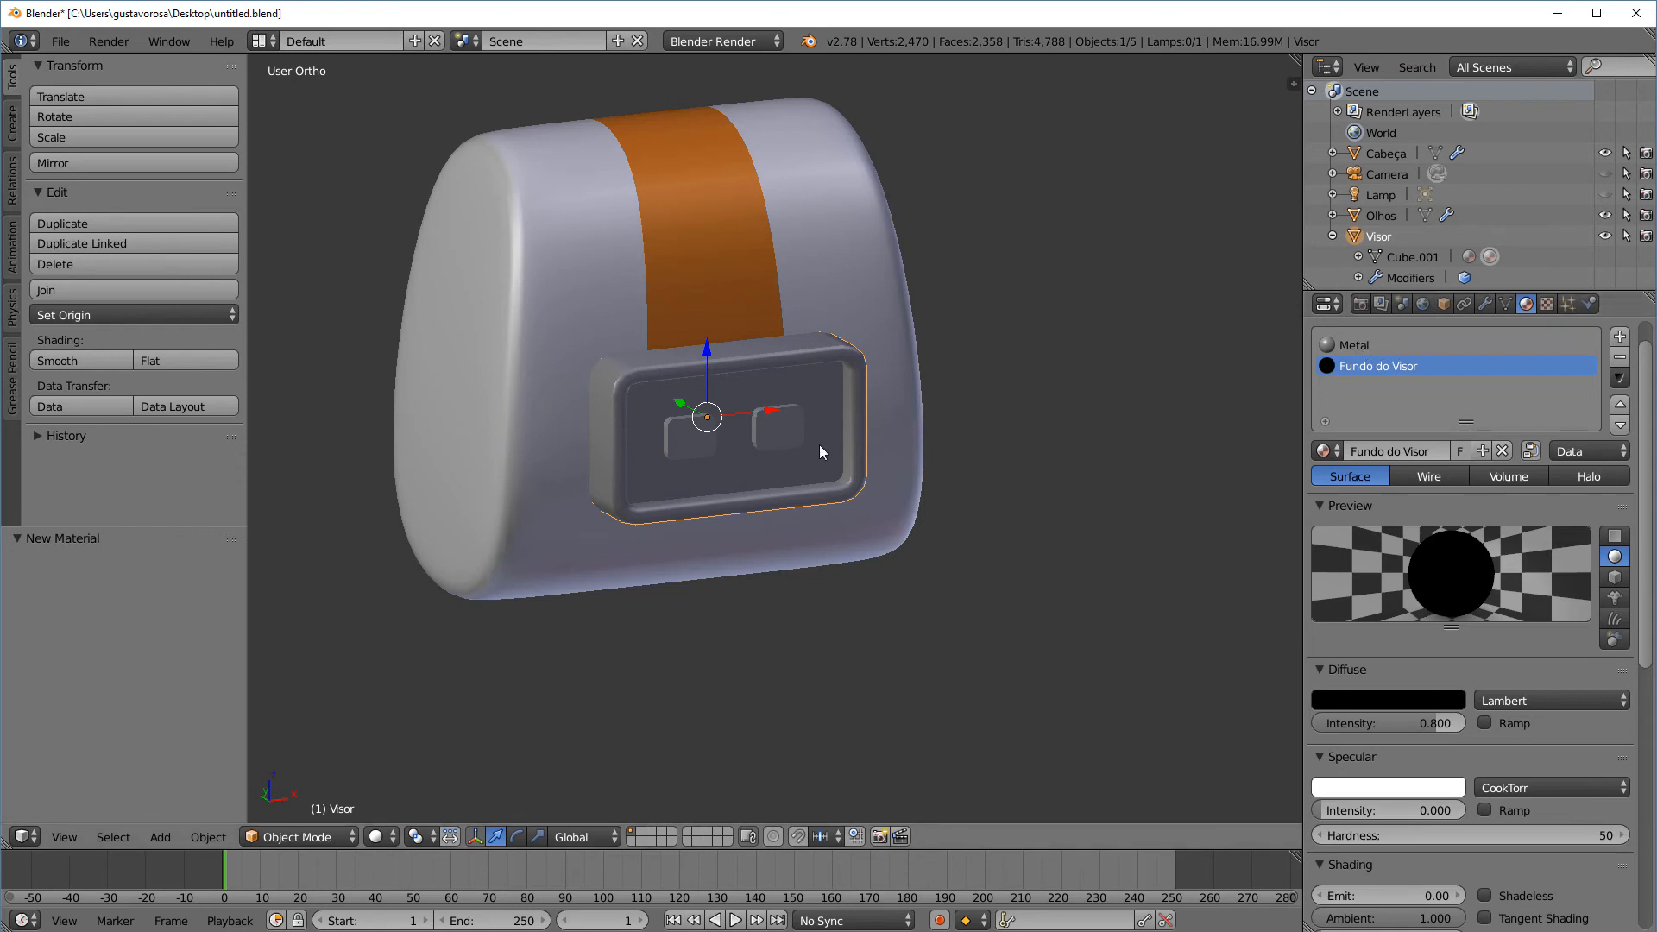
middle_click_drag(839, 405, 896, 408)
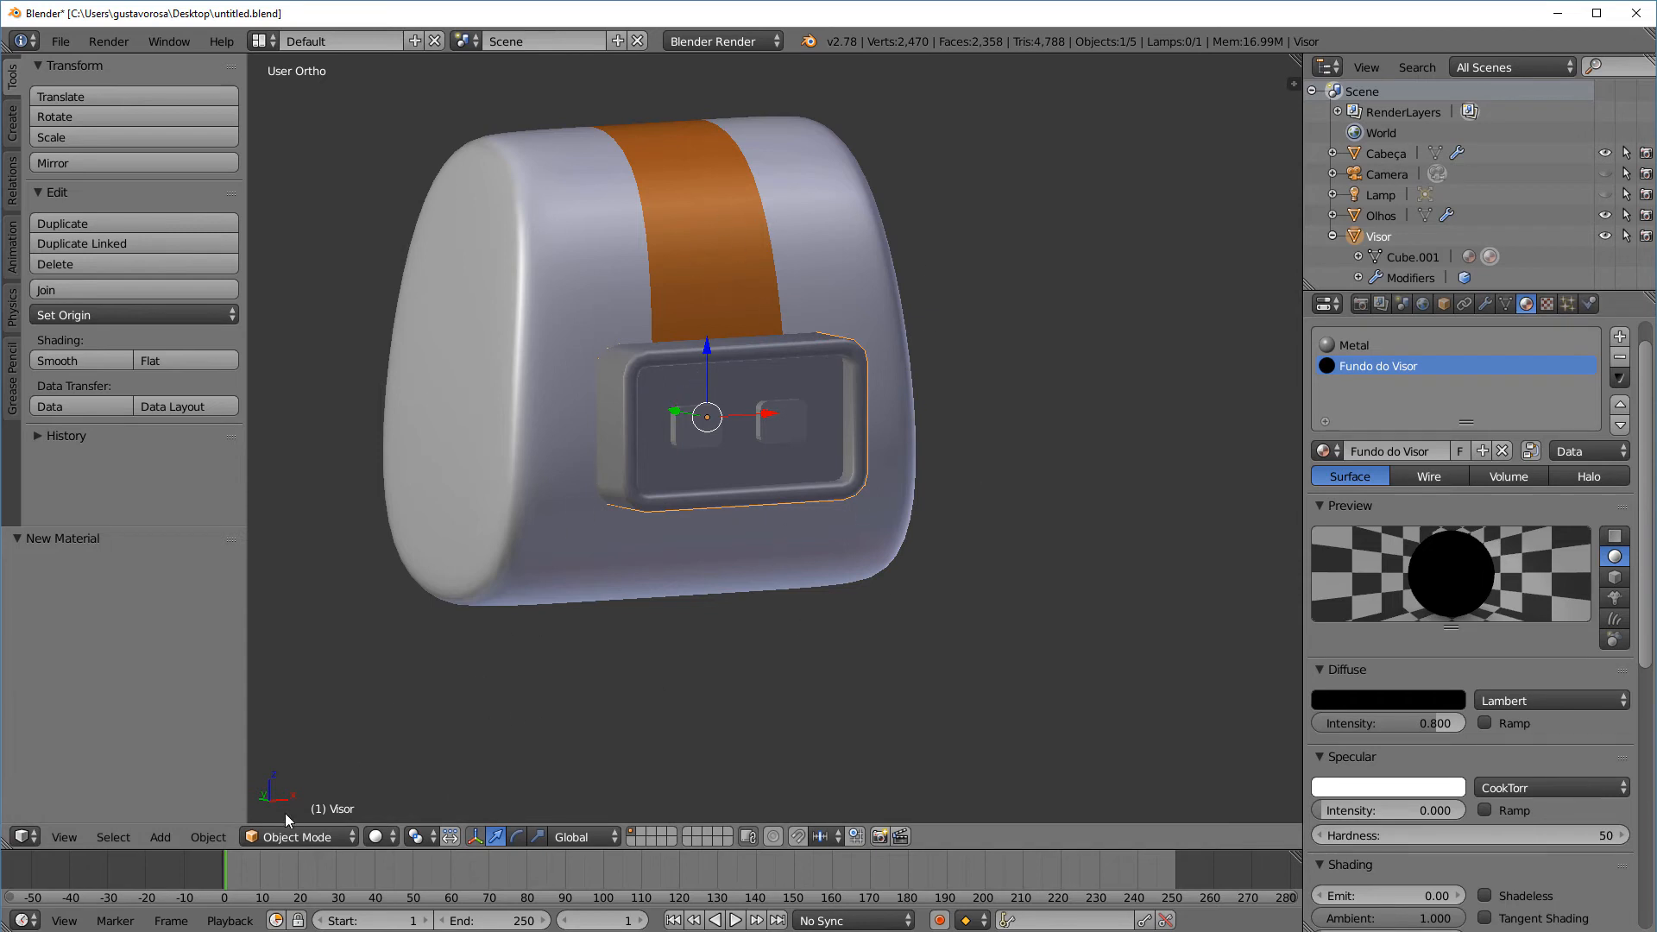
left_click(314, 843)
left_click(333, 785)
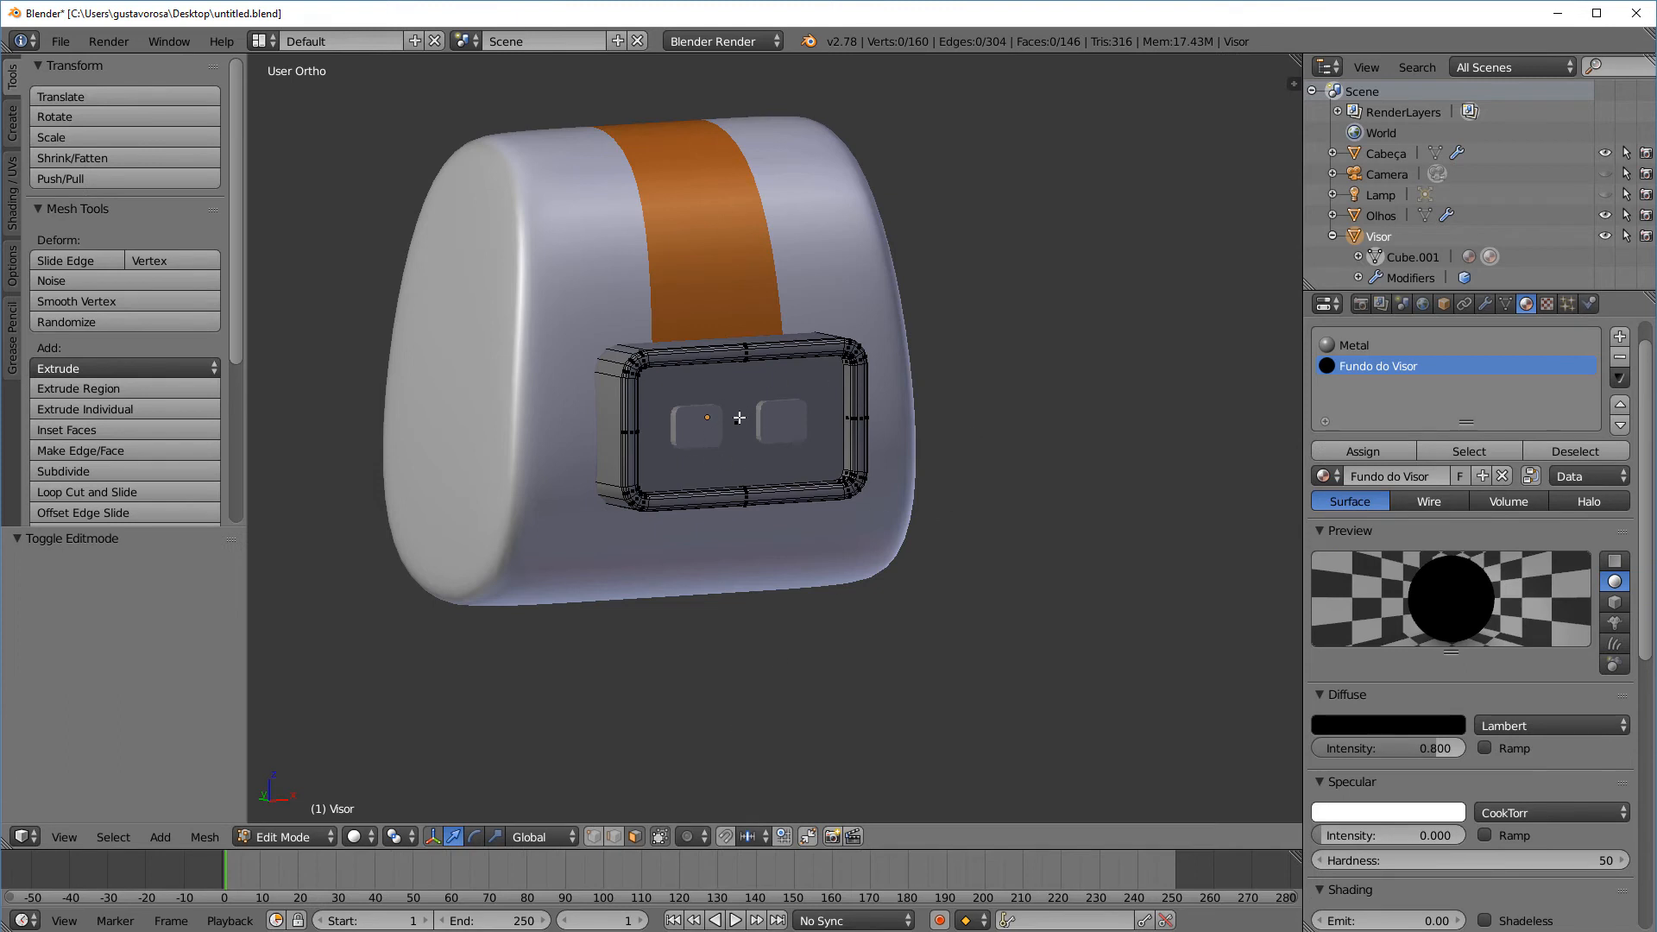
right_click(747, 419)
left_click(595, 837)
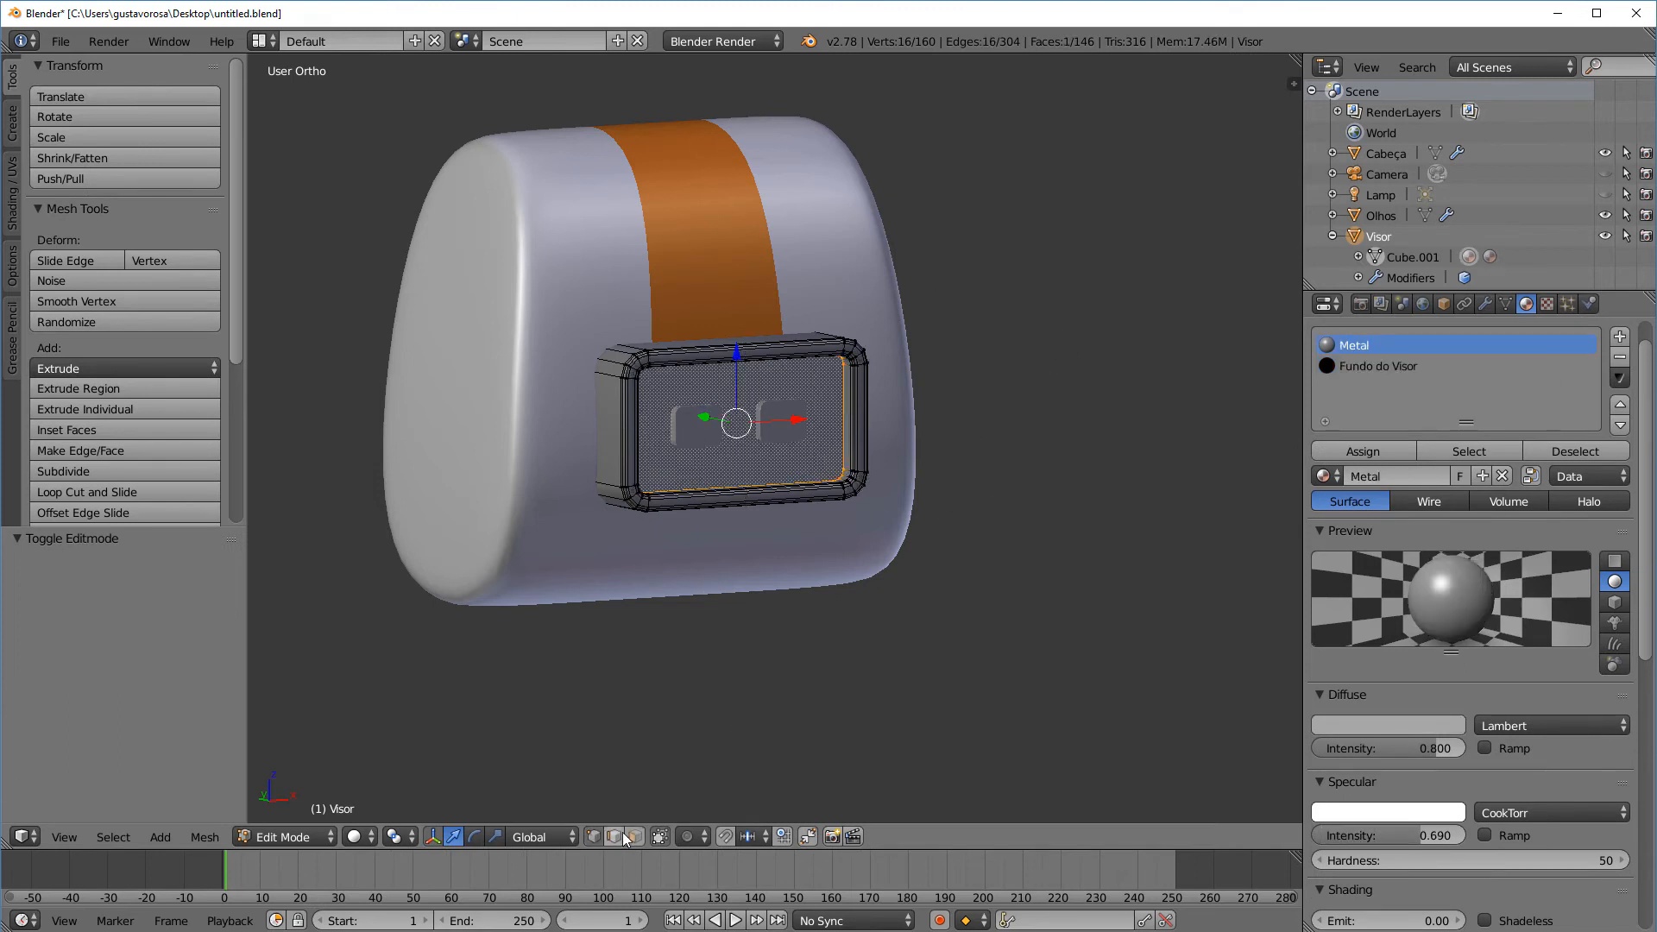
left_click(618, 834)
left_click(639, 837)
middle_click_drag(760, 553, 776, 509)
scroll(777, 509, "up", 3)
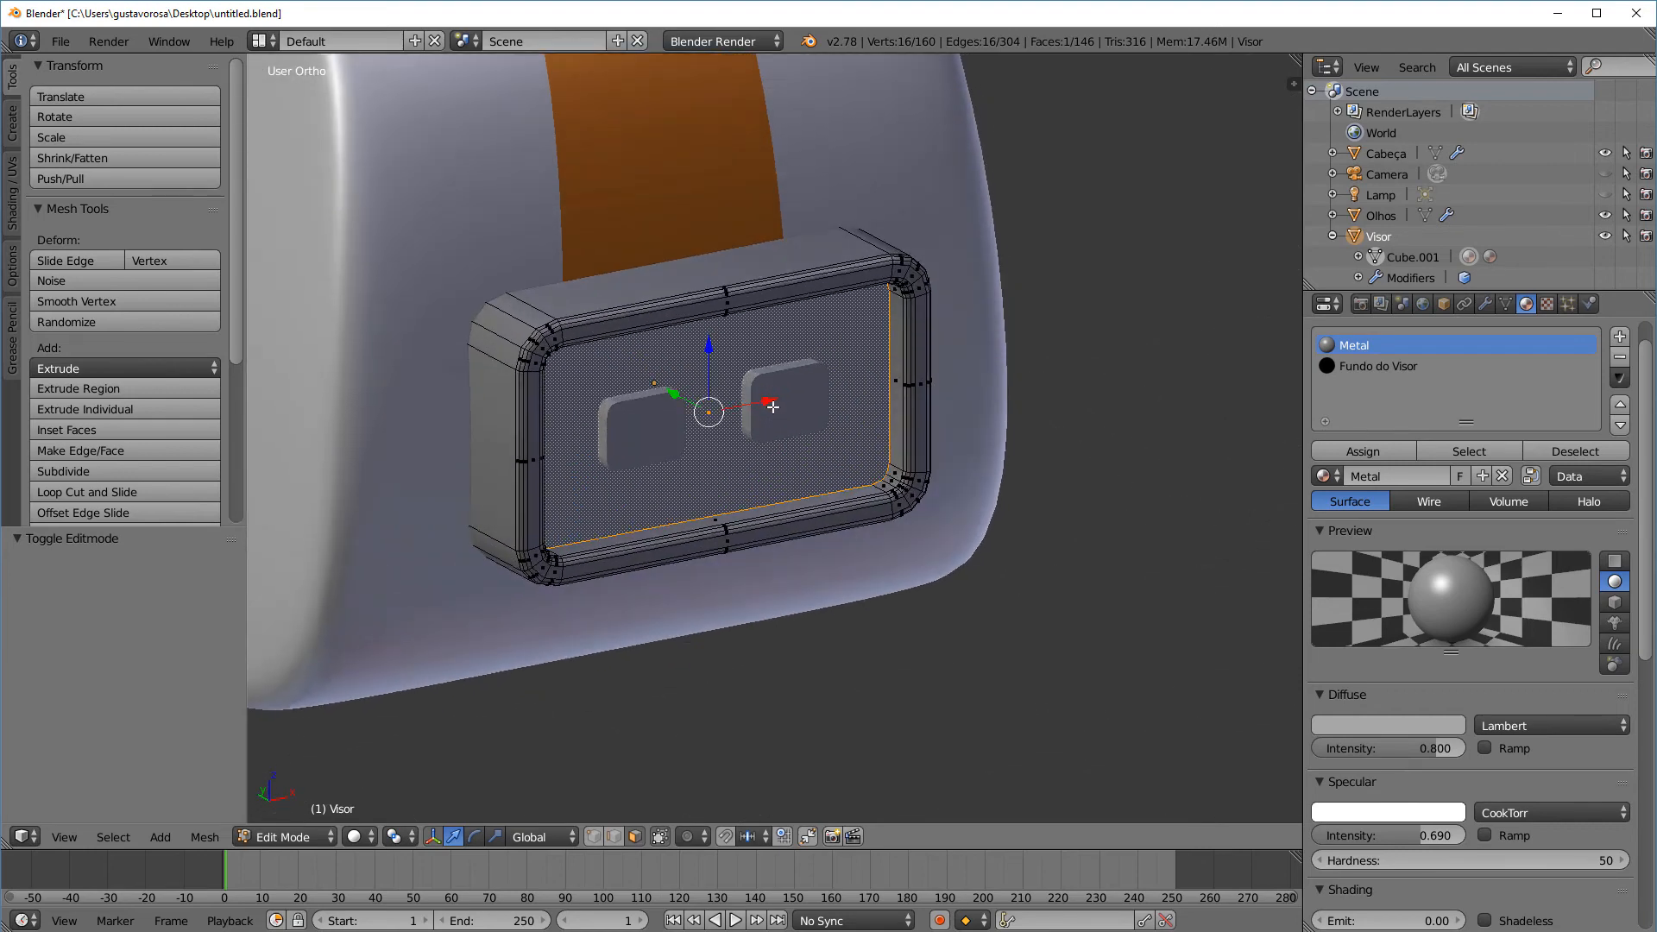
Assign the Fundo do Visor material to the selected inner visor face and return to Object Mode
left_click(1362, 366)
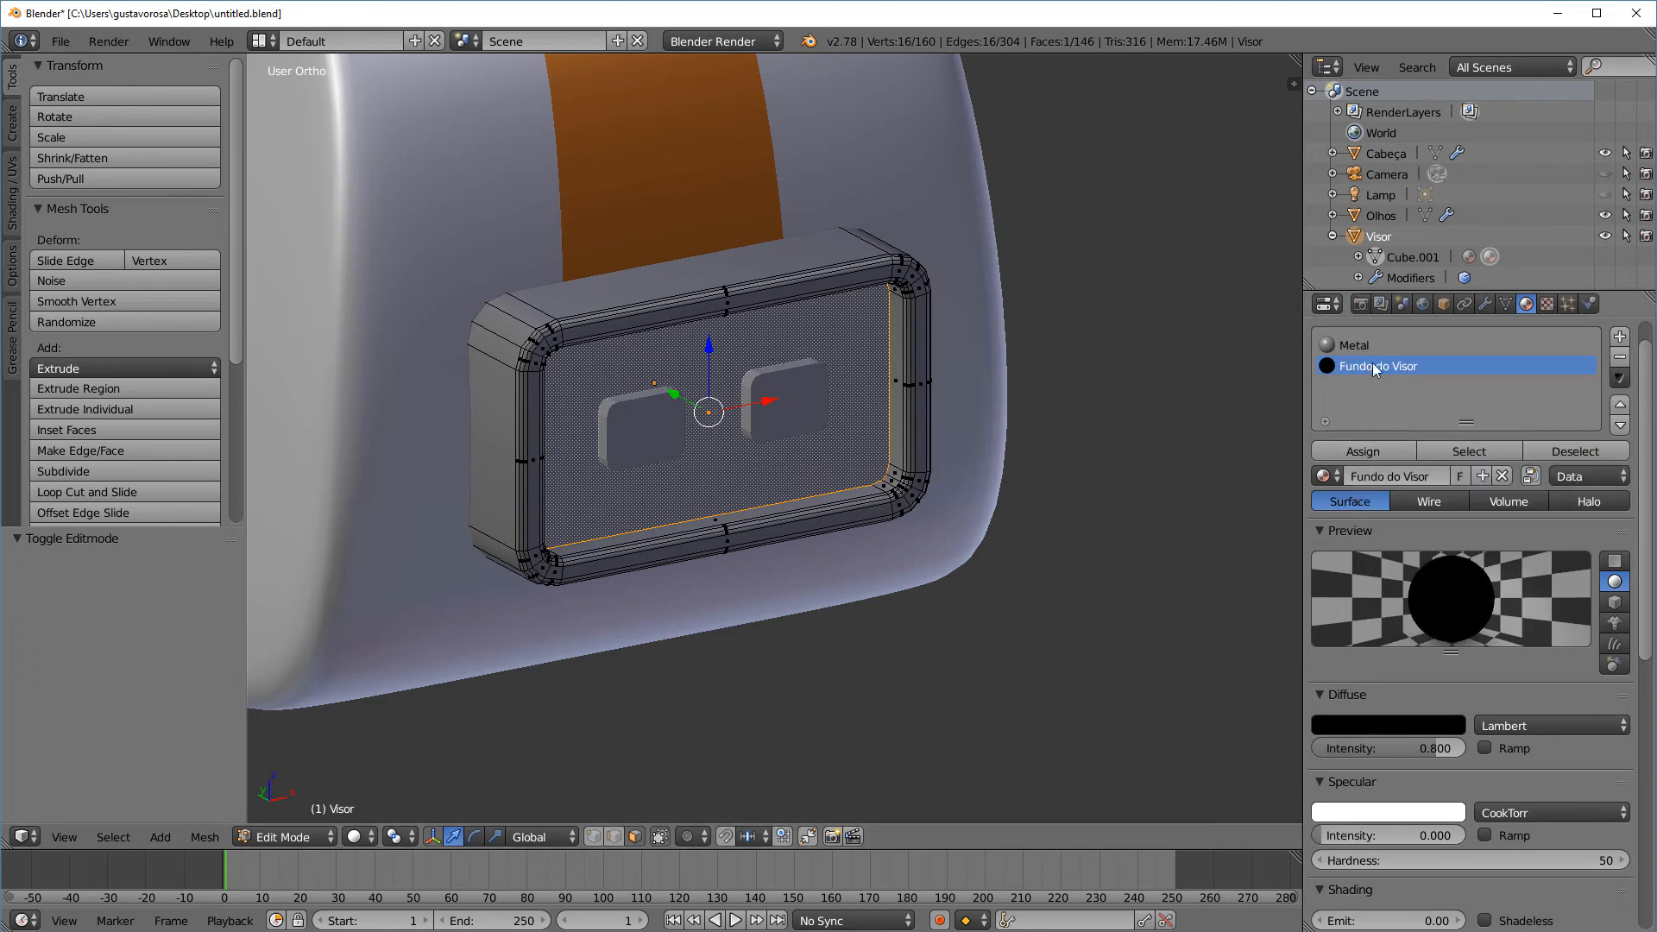
left_click(1364, 452)
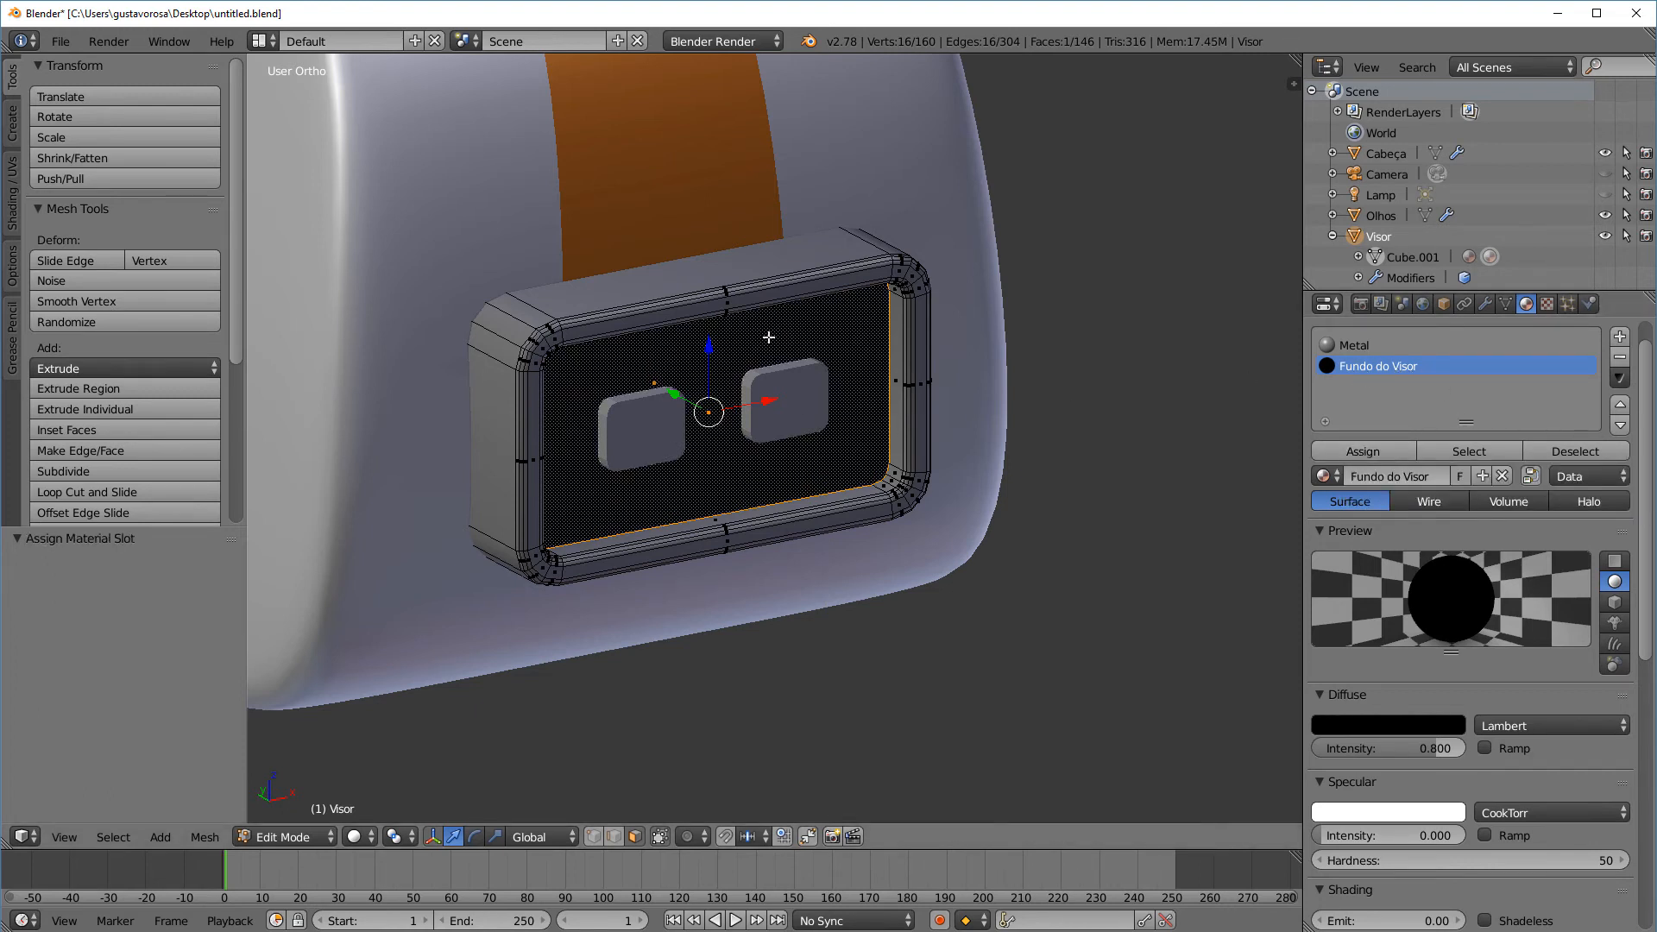
left_click(285, 838)
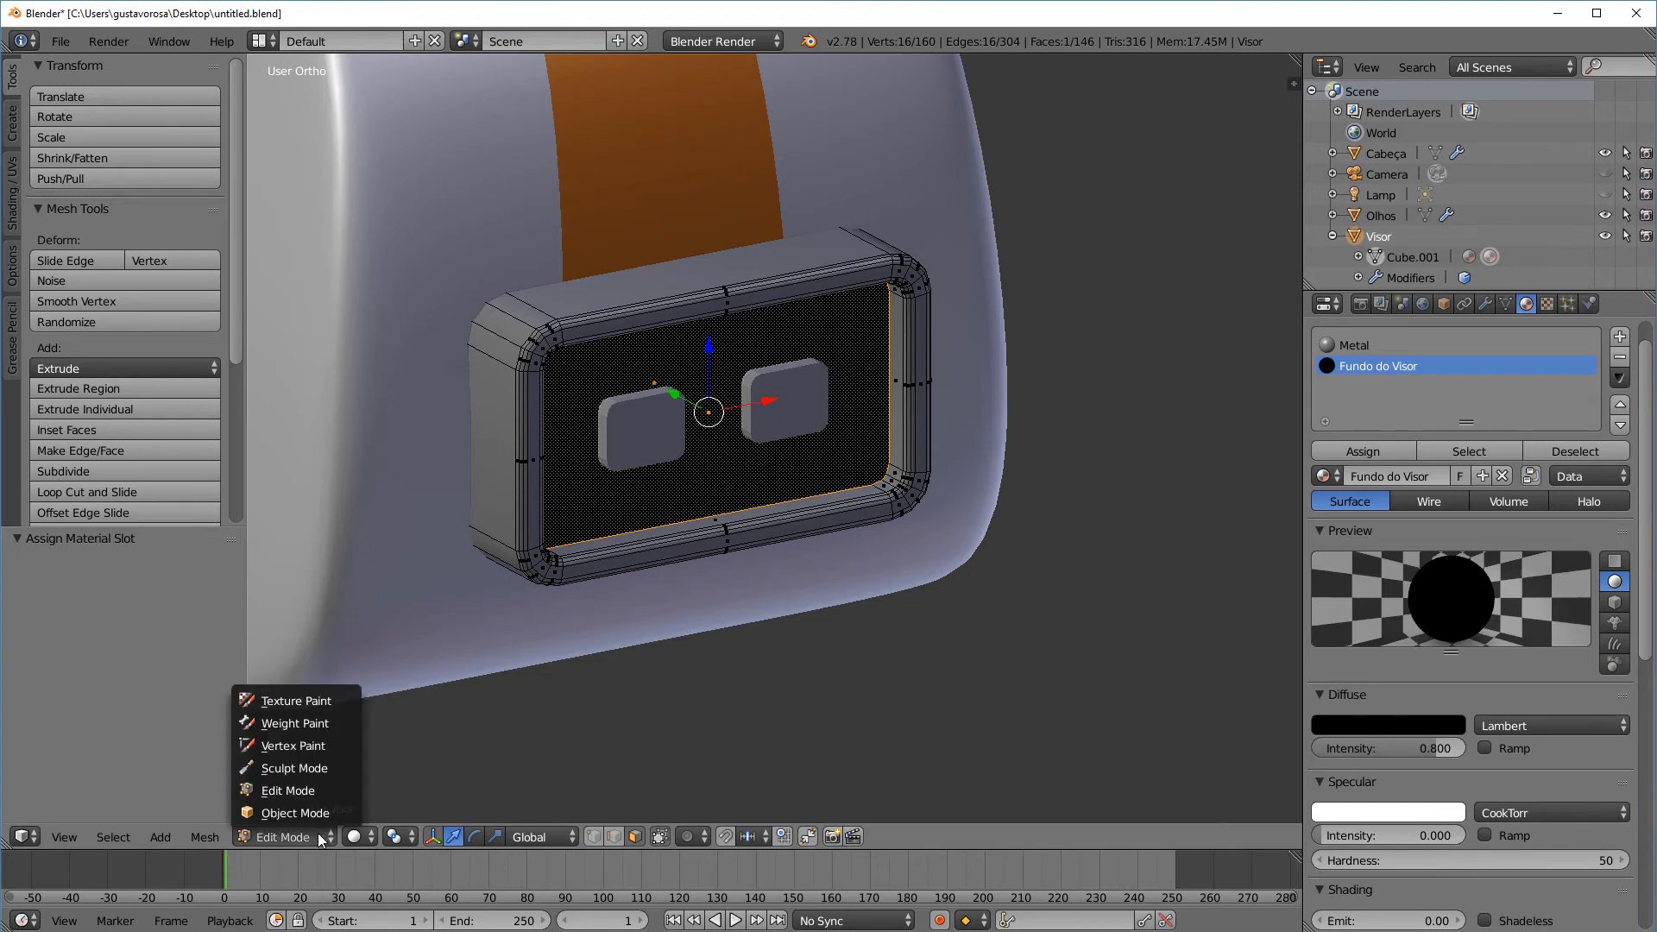
left_click(363, 812)
scroll(810, 649, "down", 3)
middle_click_drag(810, 649, 749, 448)
left_click_drag(673, 395, 742, 464)
right_click(742, 464)
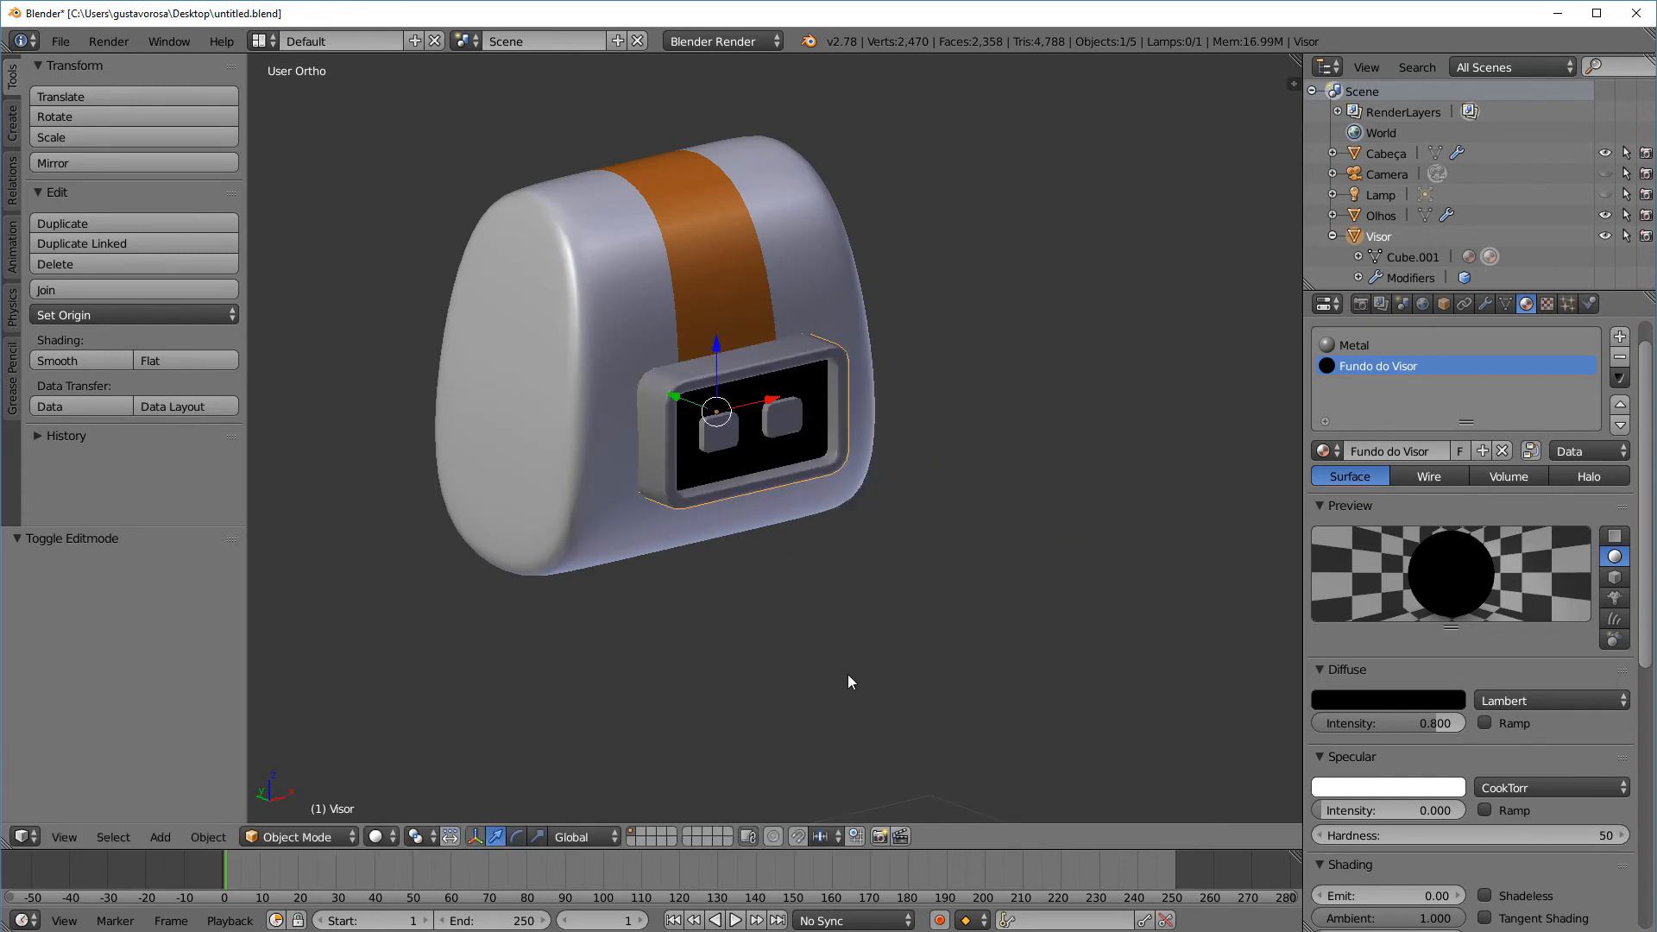
middle_click_drag(849, 681, 820, 707)
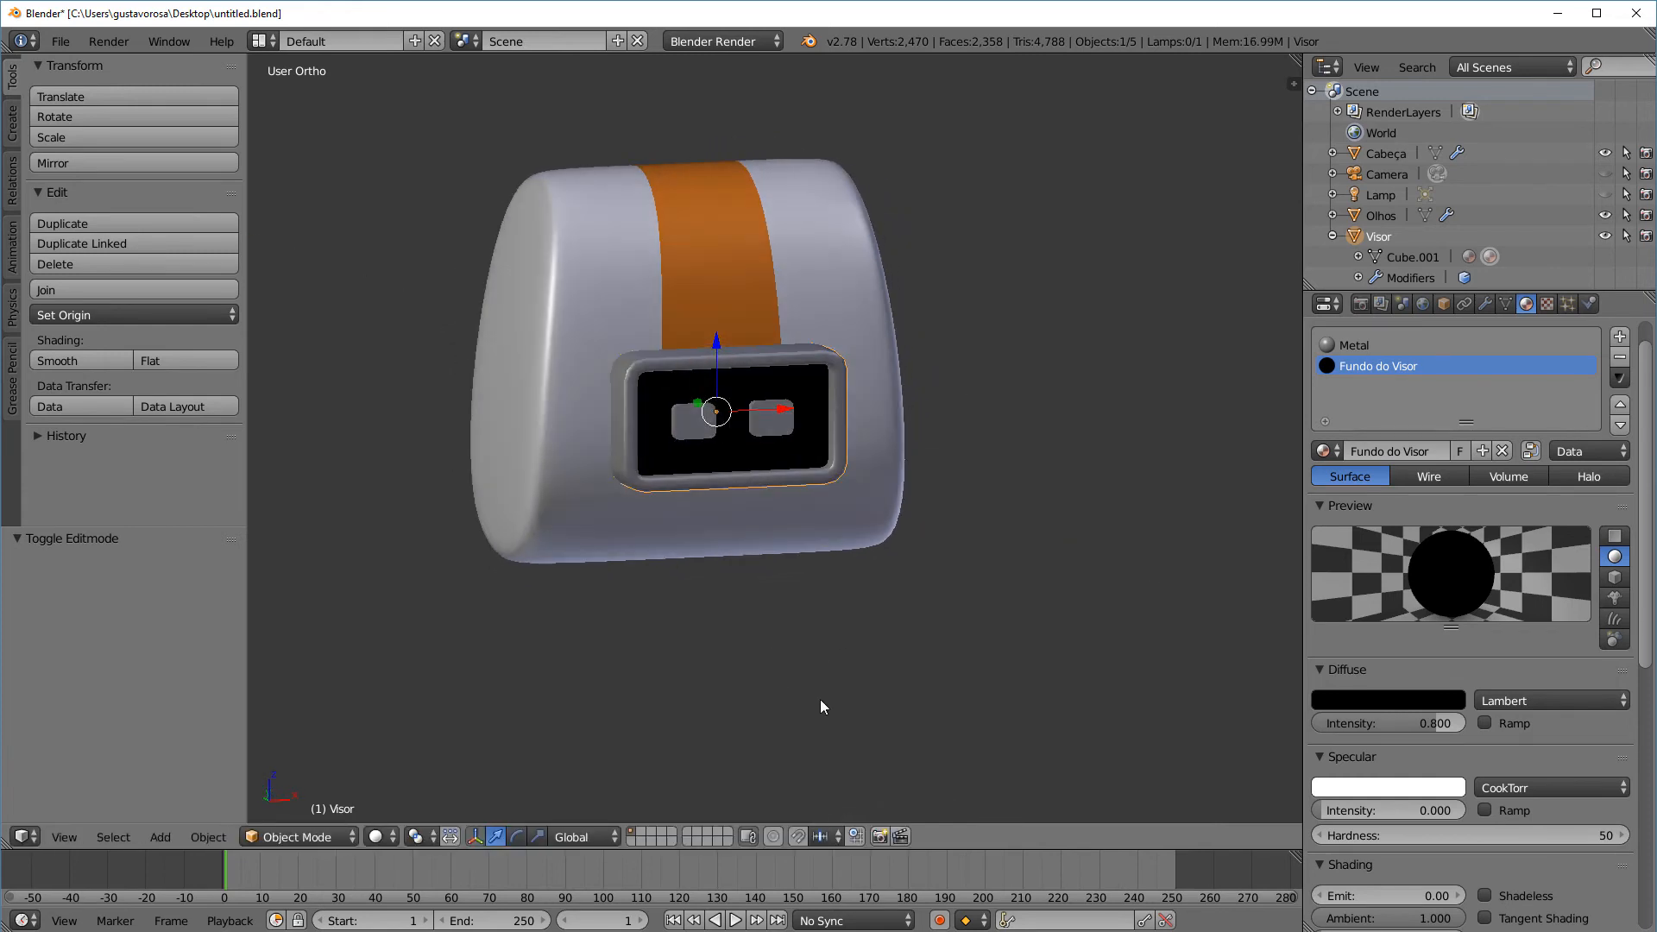
Select the eyes object and create a new material for it named Olhos
right_click(788, 432)
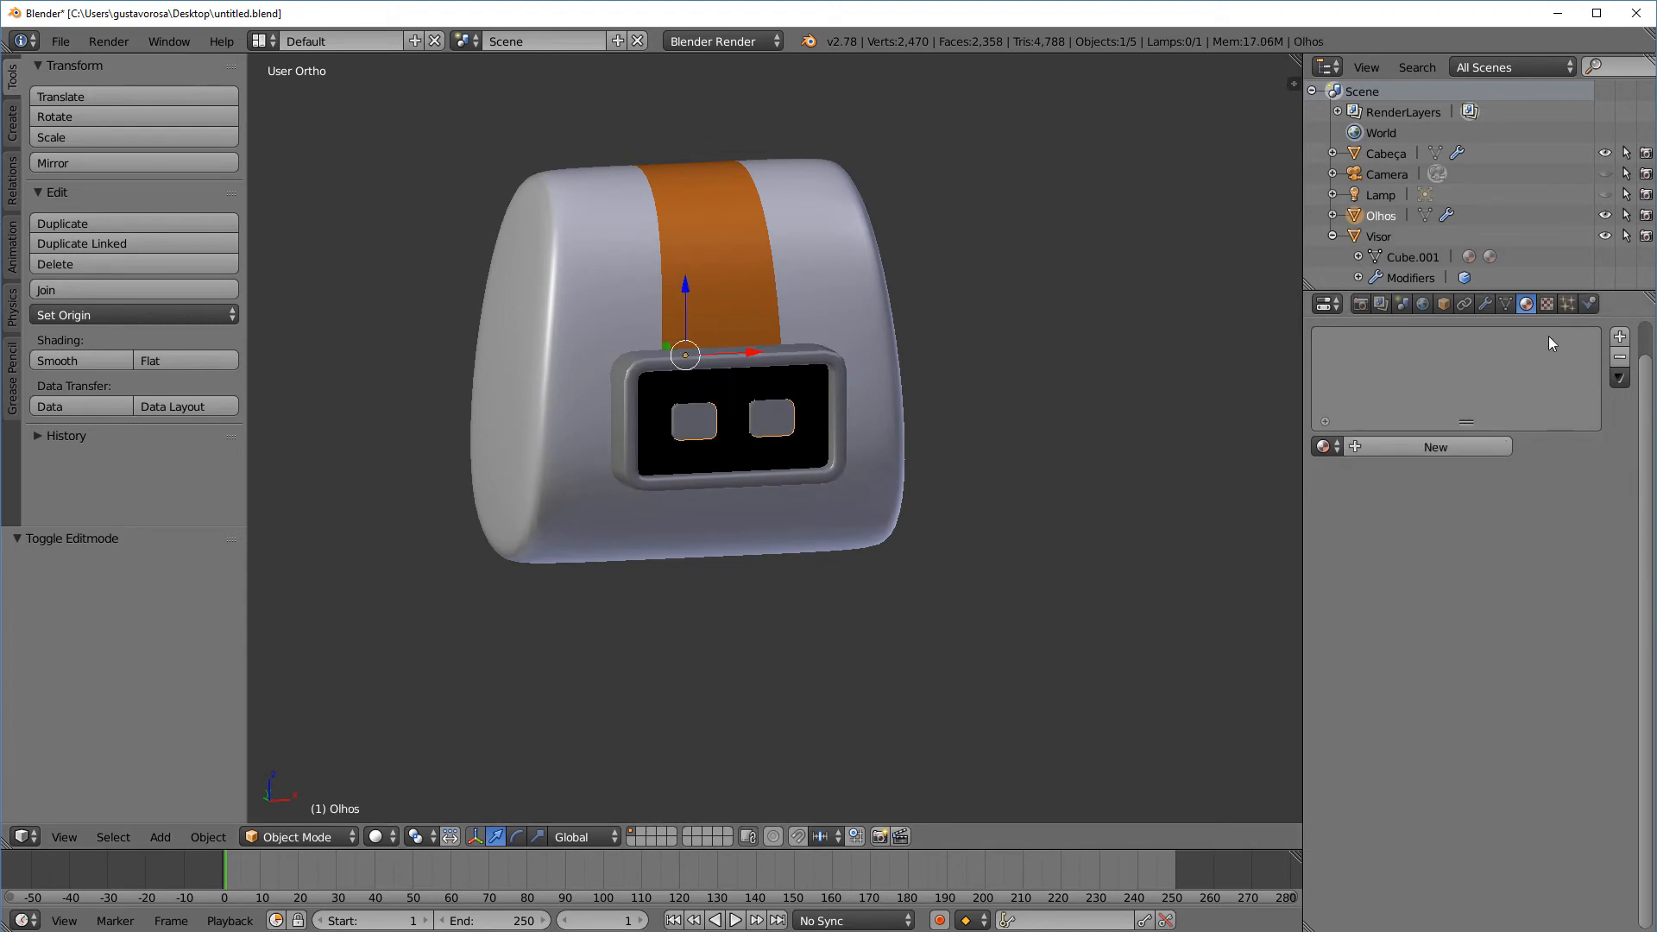
left_click(1431, 448)
left_click(1407, 447)
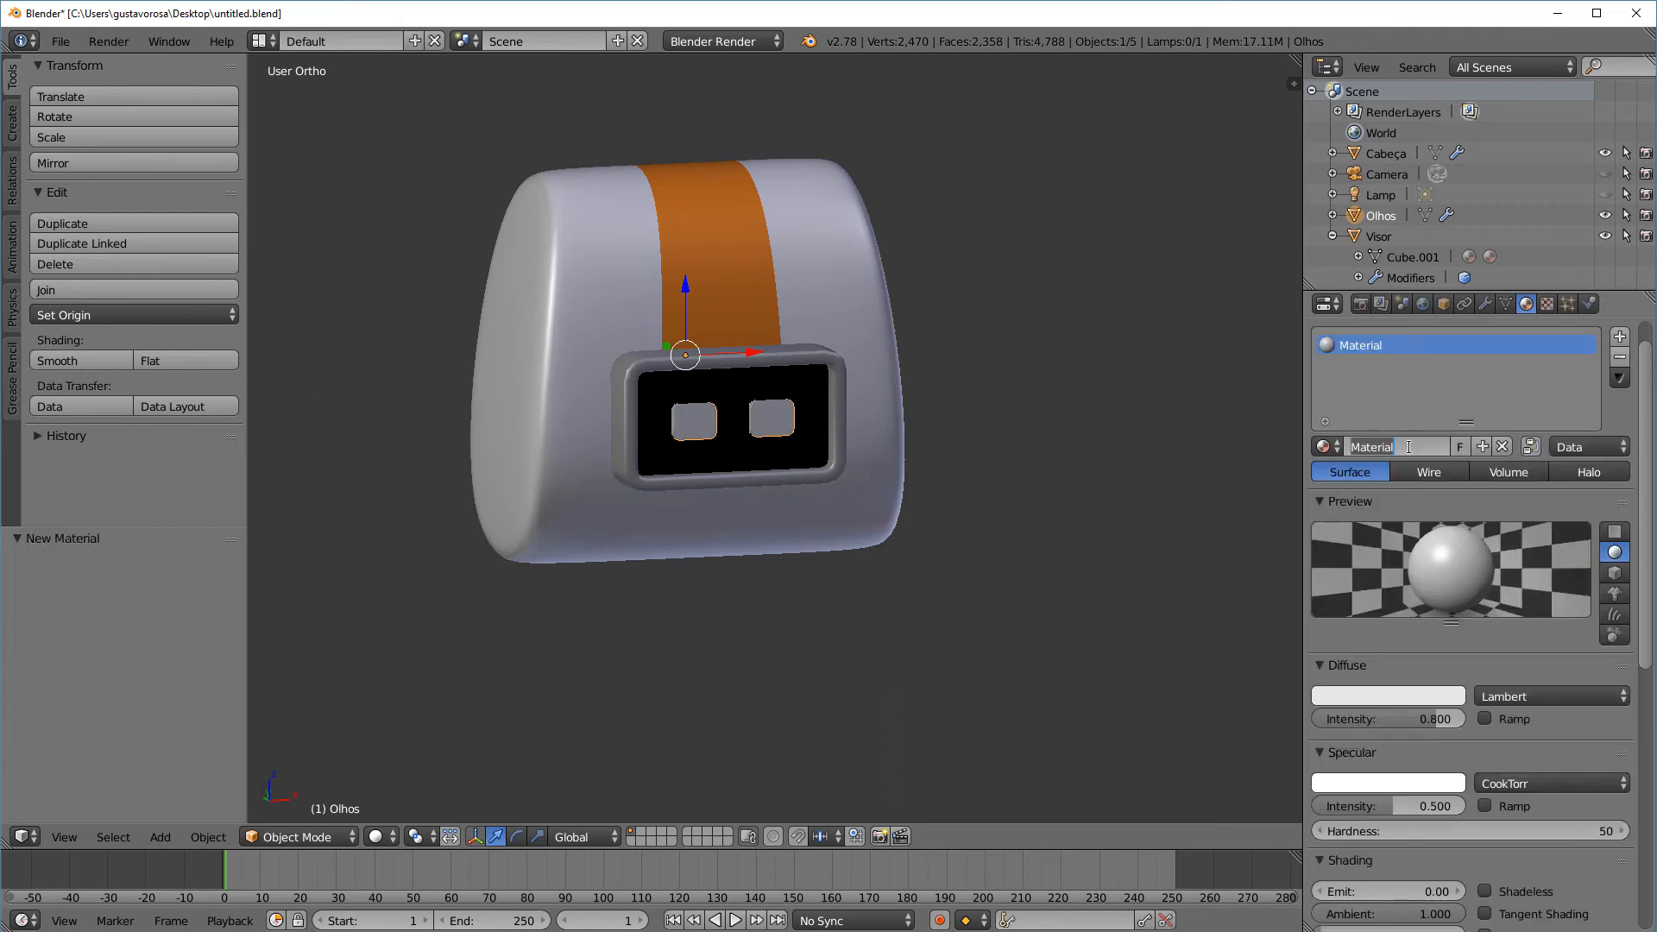
type("Olhos")
key("Return")
Set the Olhos material's diffuse color to a light cyan blue
left_click(1426, 697)
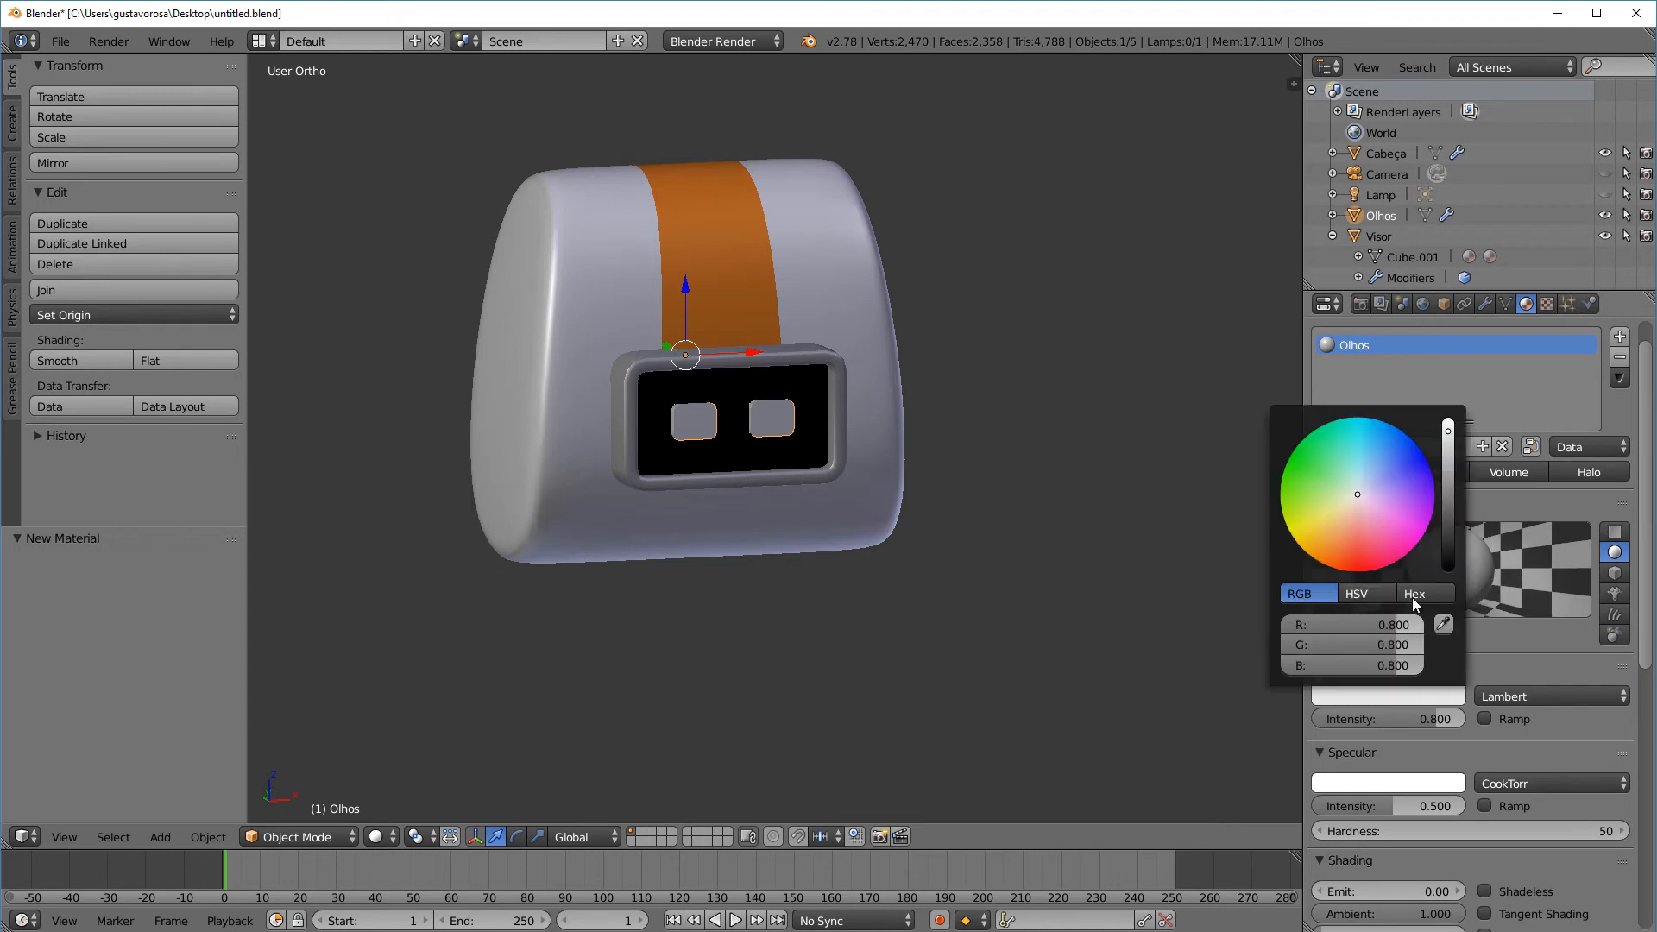
mouse_move(1363, 452)
left_mouse_down()
mouse_move(1367, 426)
mouse_move(1360, 452)
left_mouse_up()
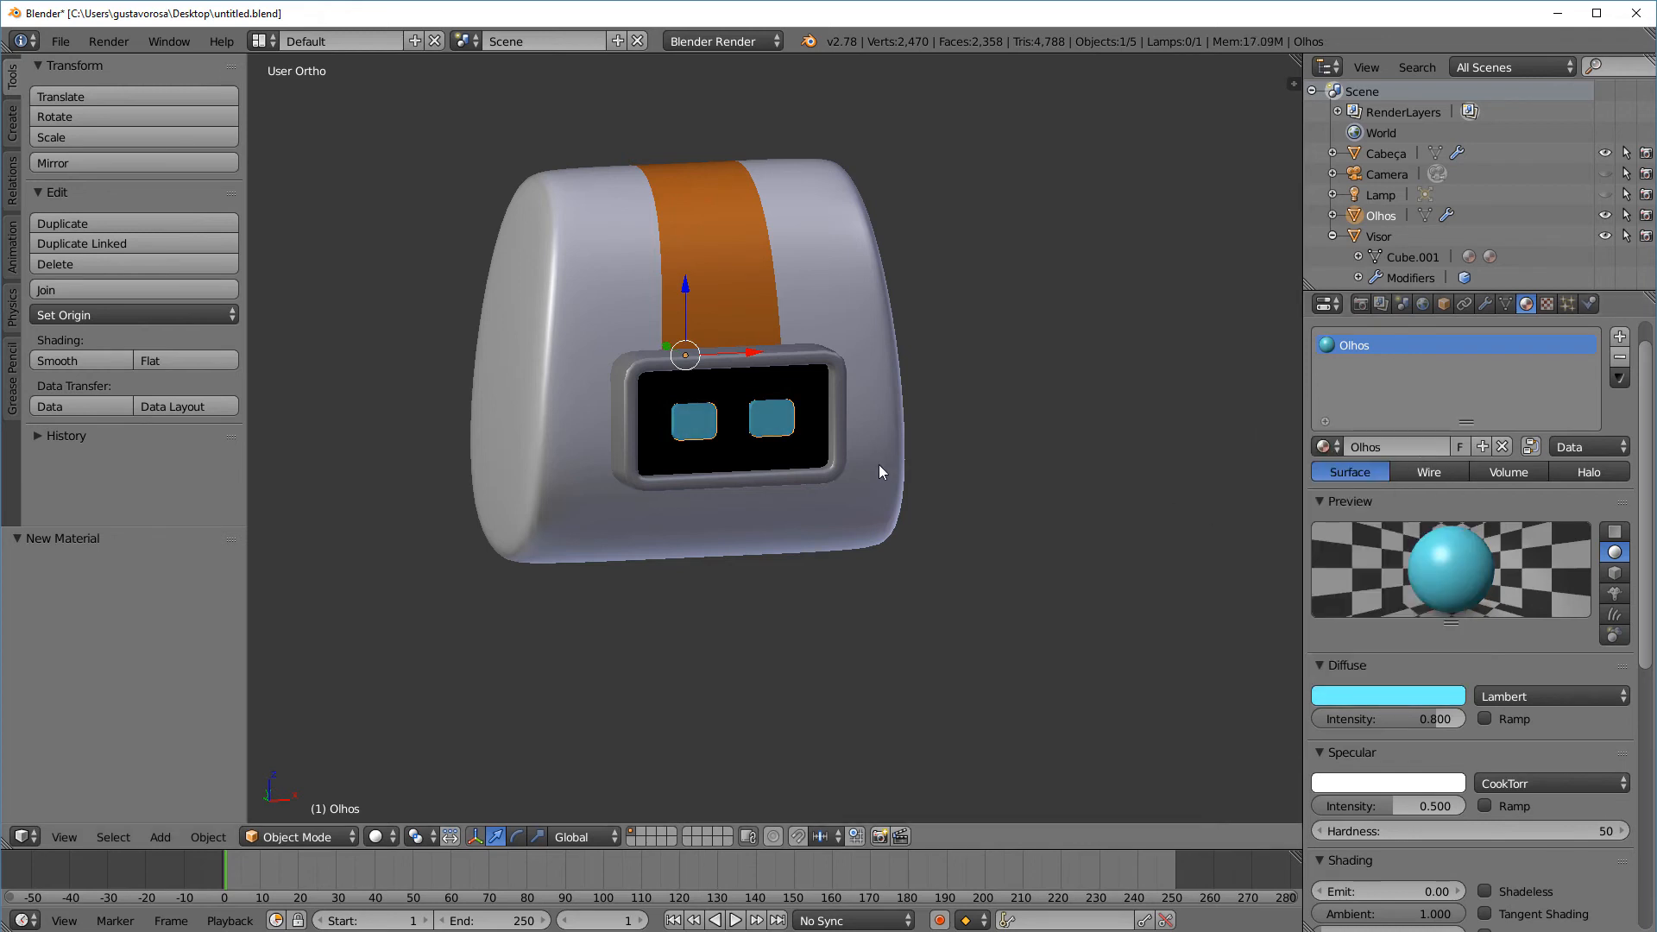
middle_click_drag(879, 471, 972, 512)
scroll(787, 560, "up", 2)
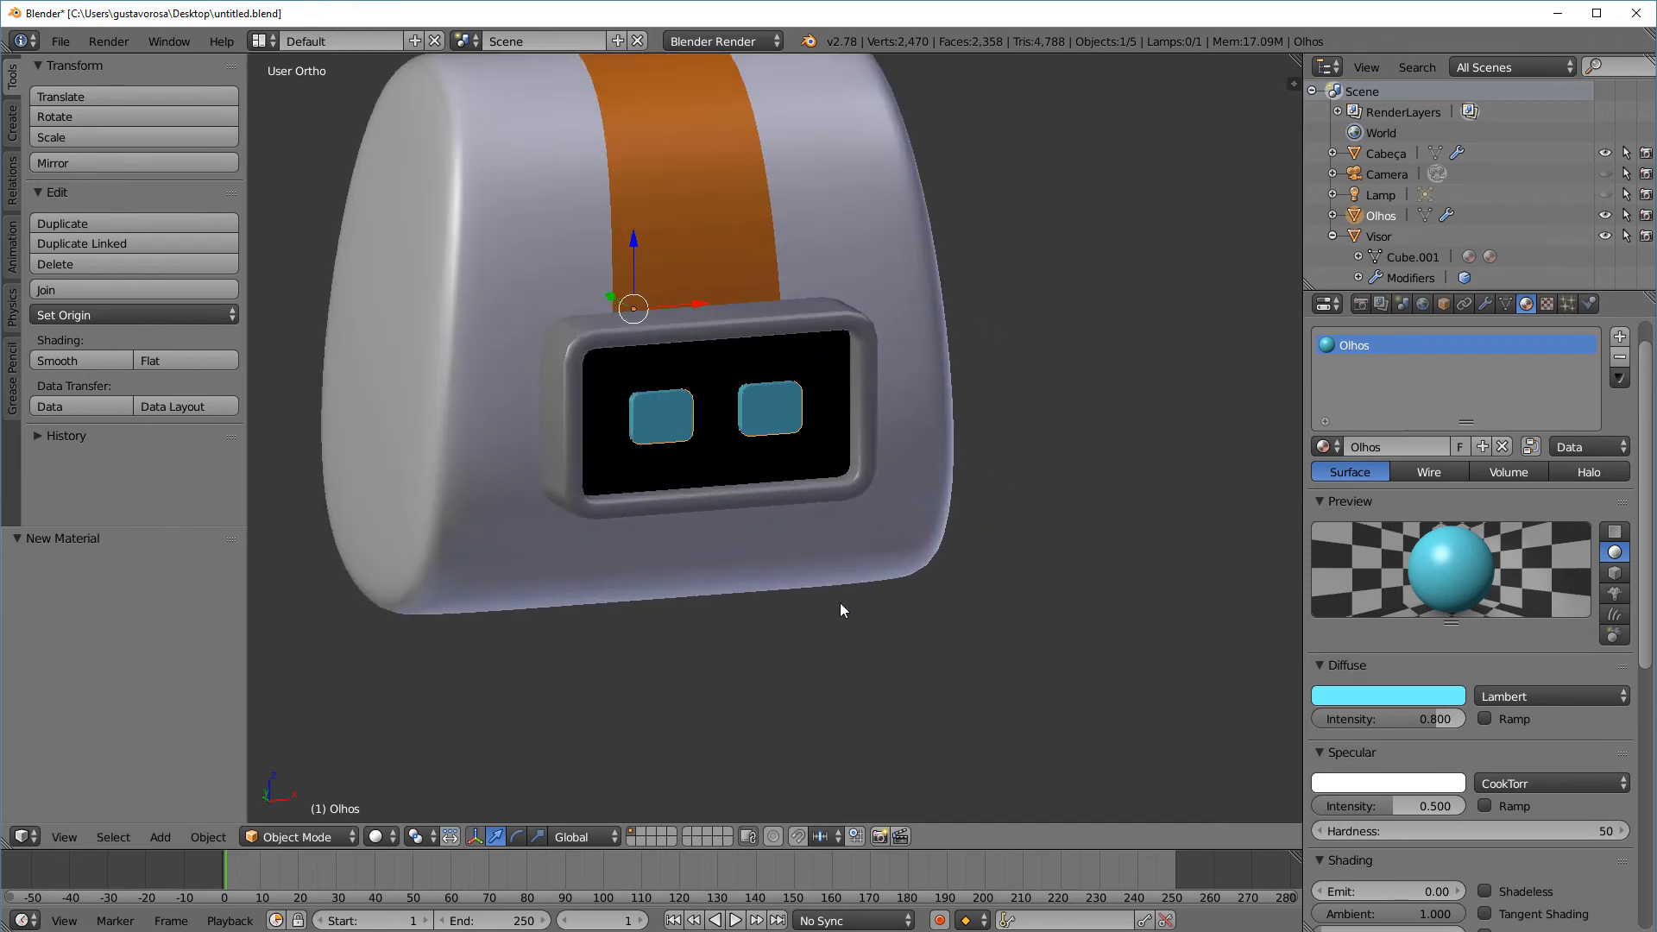
middle_click_drag(841, 603, 841, 463)
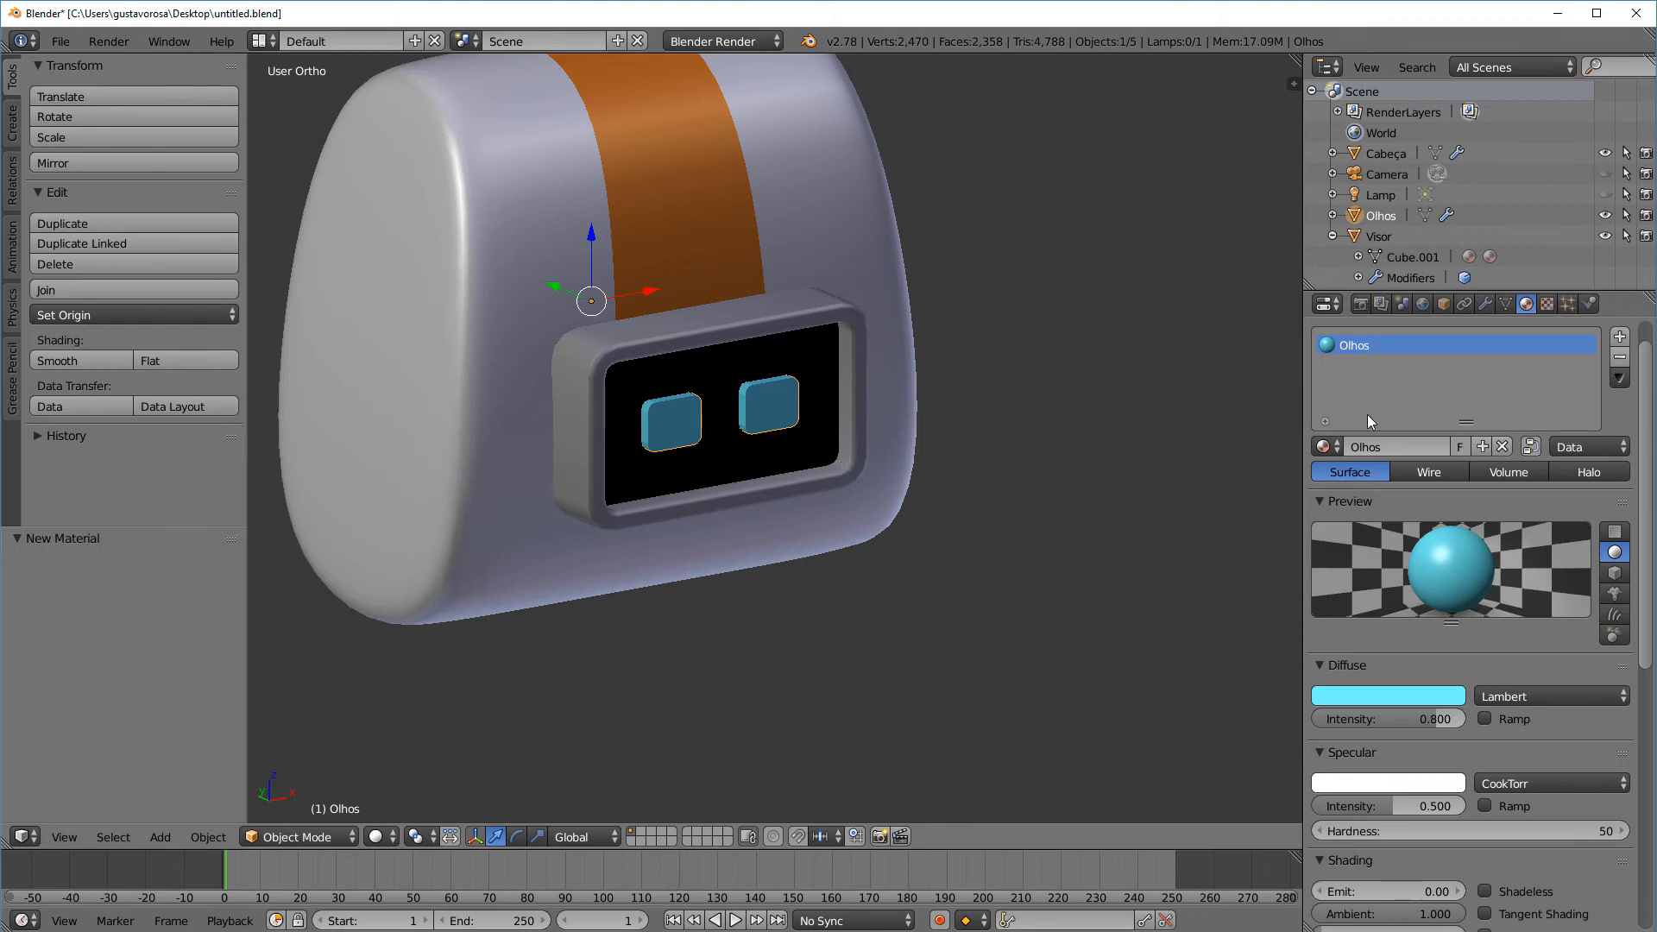
Set the Olhos material's Emit shading value to 2.00 and check the eyes from the front
scroll(1640, 418, "down", 3)
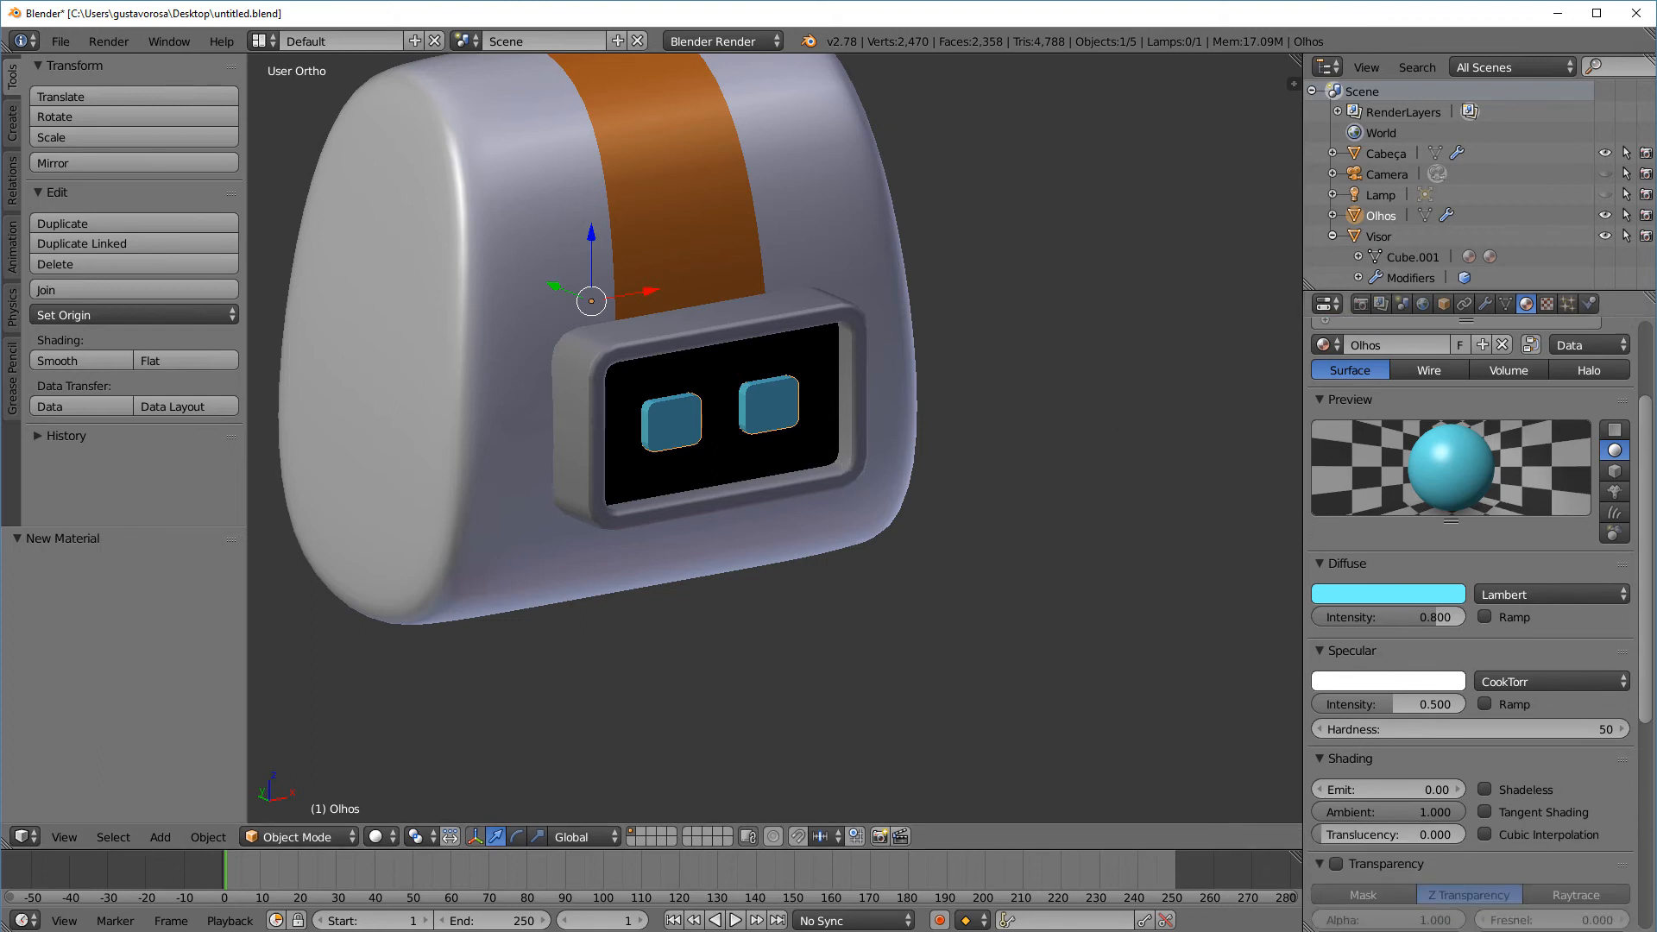
scroll(1562, 640, "down", 2)
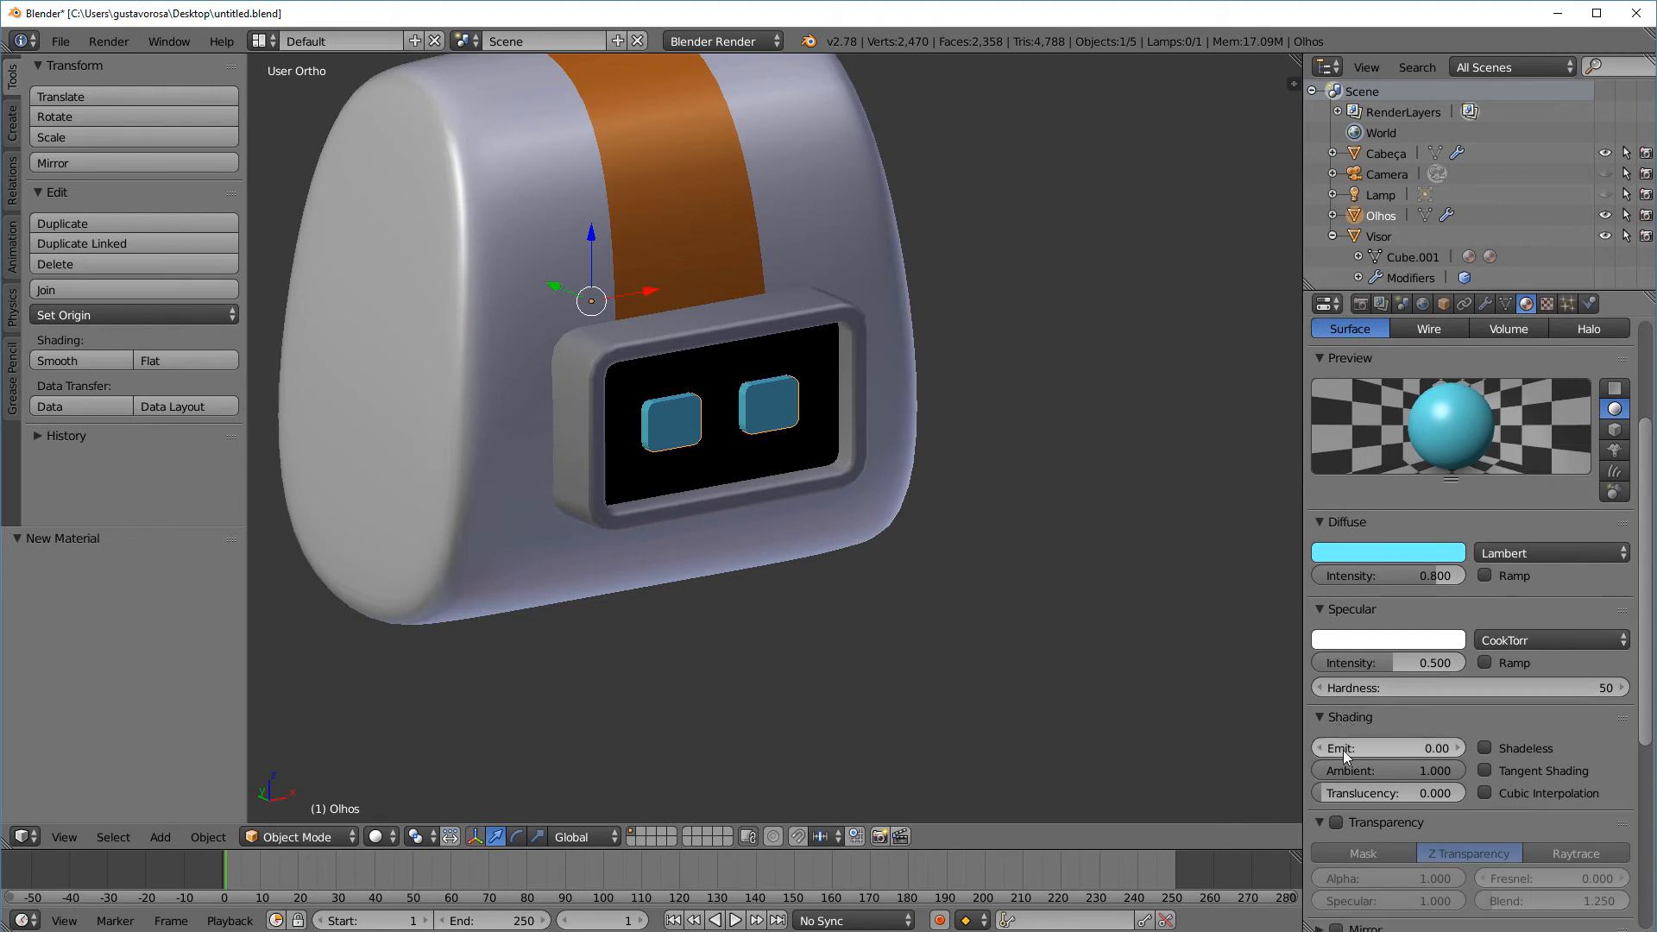
left_click_drag(1343, 749, 1399, 749)
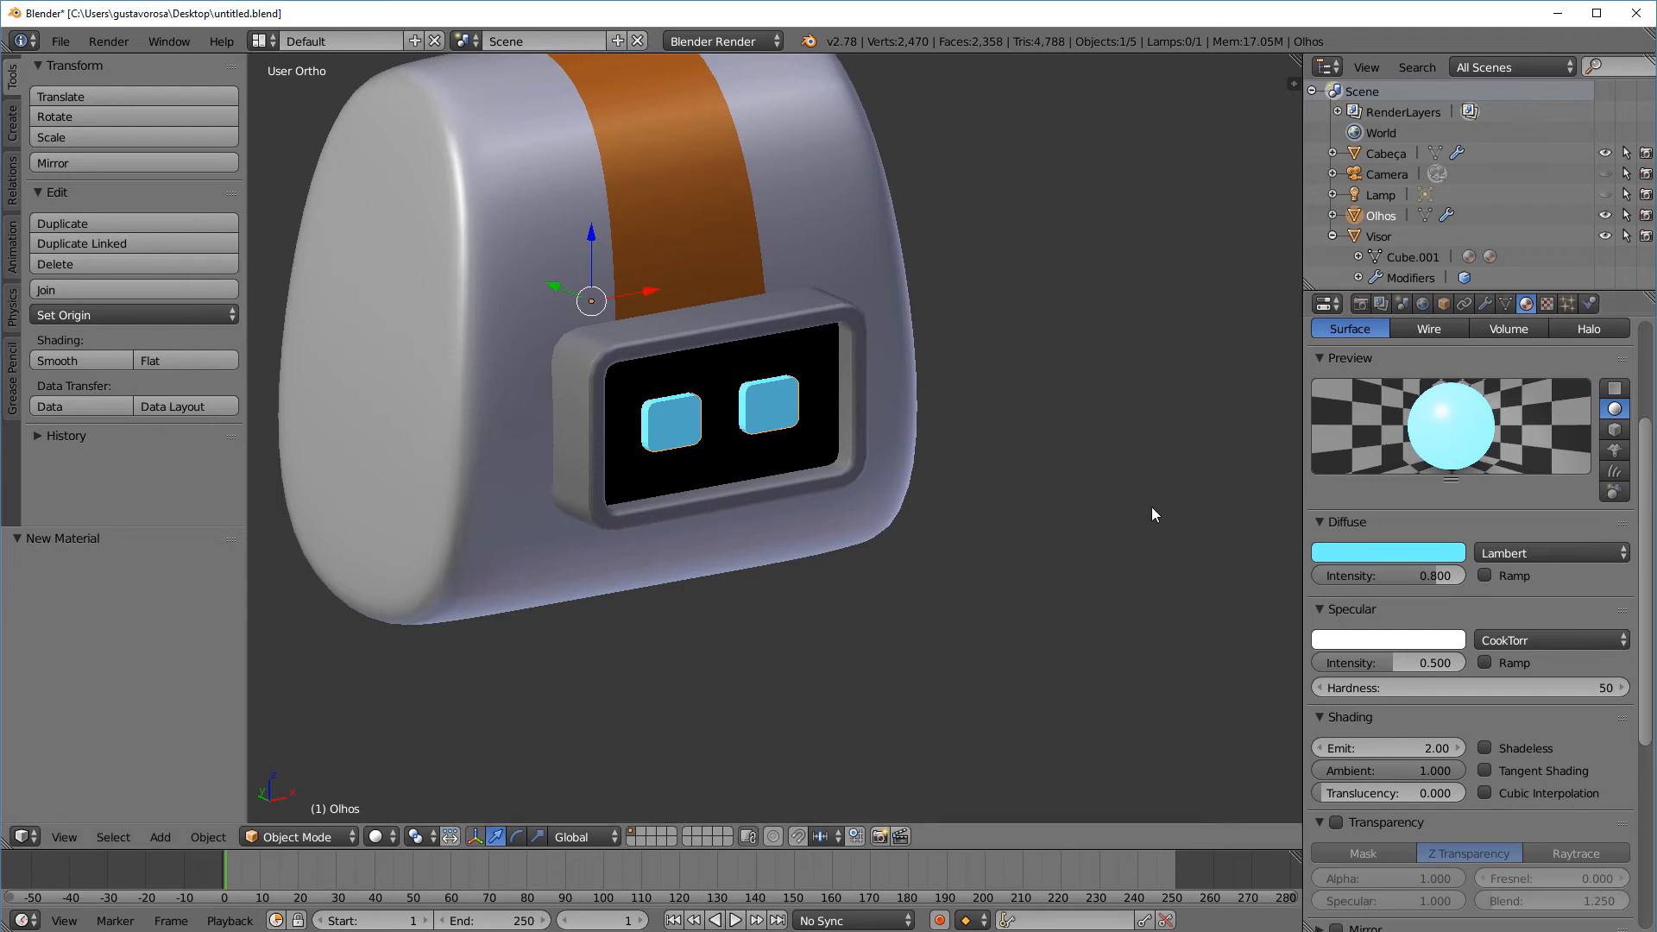
key("KP_1")
scroll(1081, 474, "down", 3)
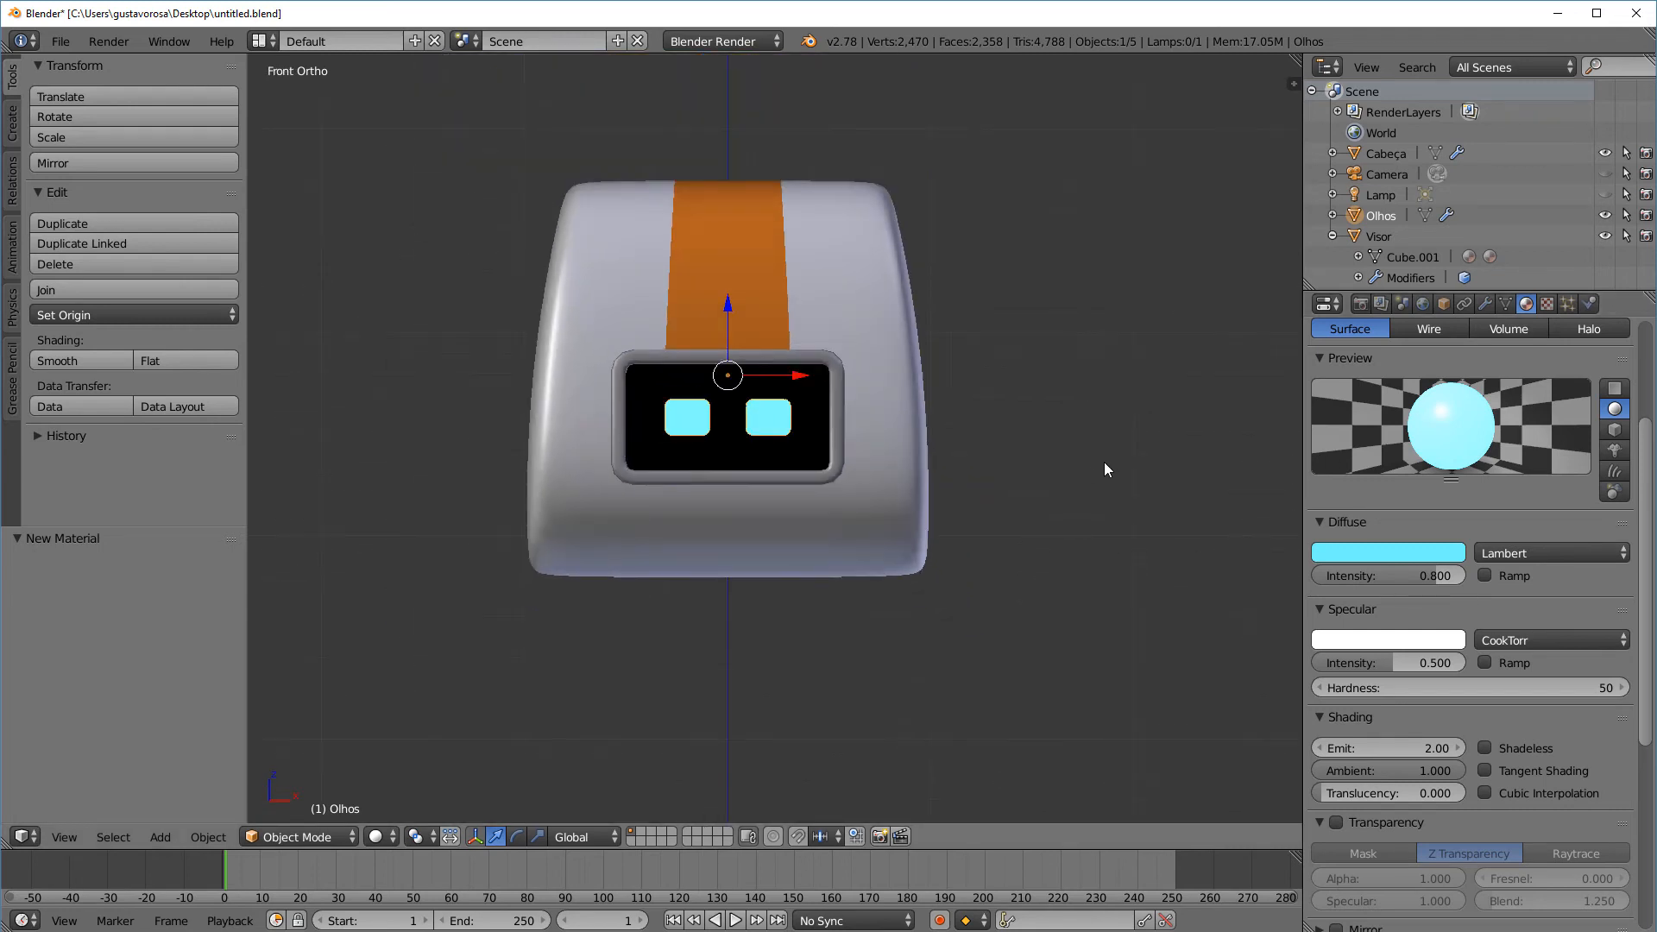
middle_click_drag(1102, 466, 1058, 418)
Keep the scene in Object Mode and deselect all objects
left_click(333, 831)
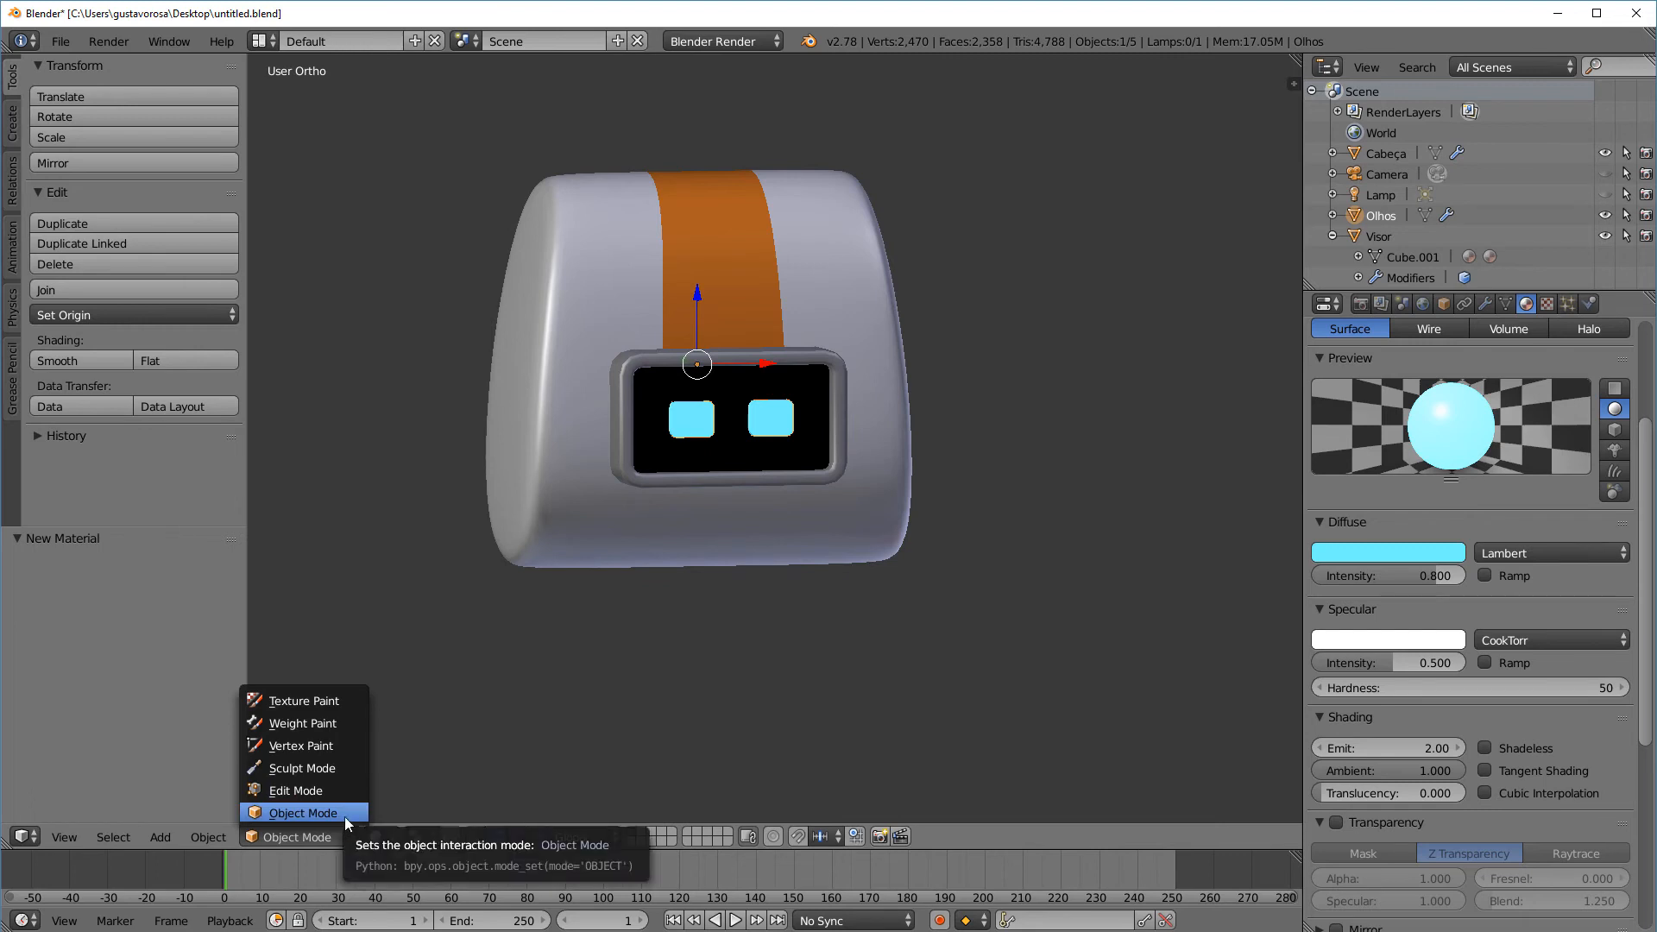
left_click(344, 814)
key("a")
middle_click_drag(863, 596, 1040, 554)
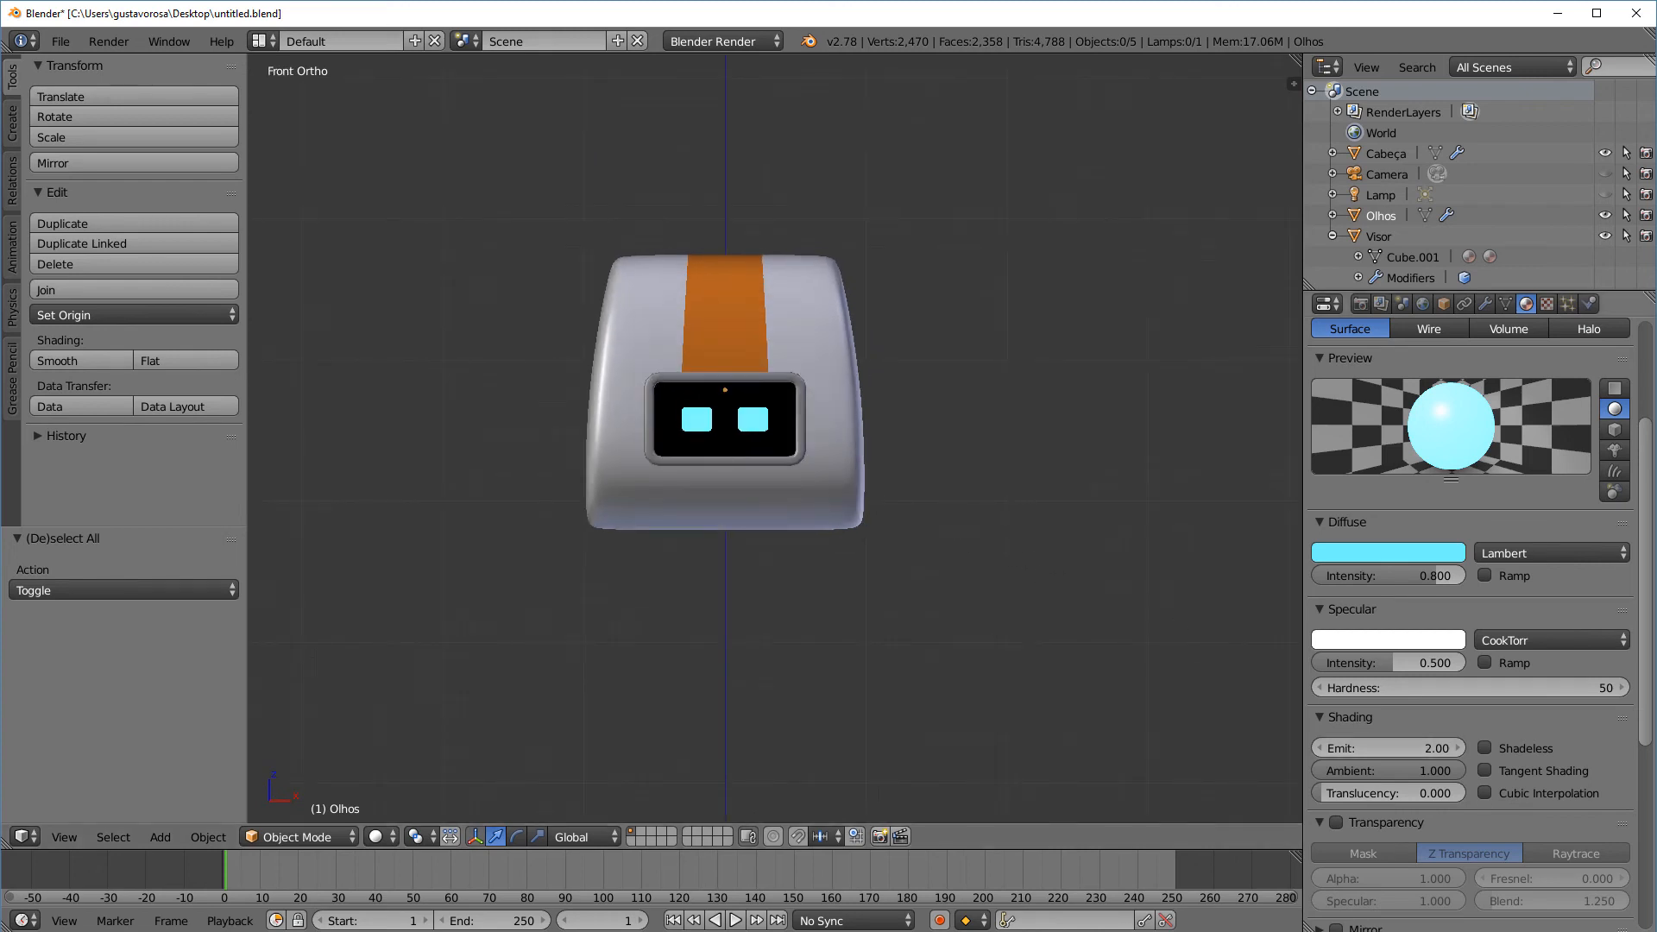
scroll(1017, 239, "down", 2)
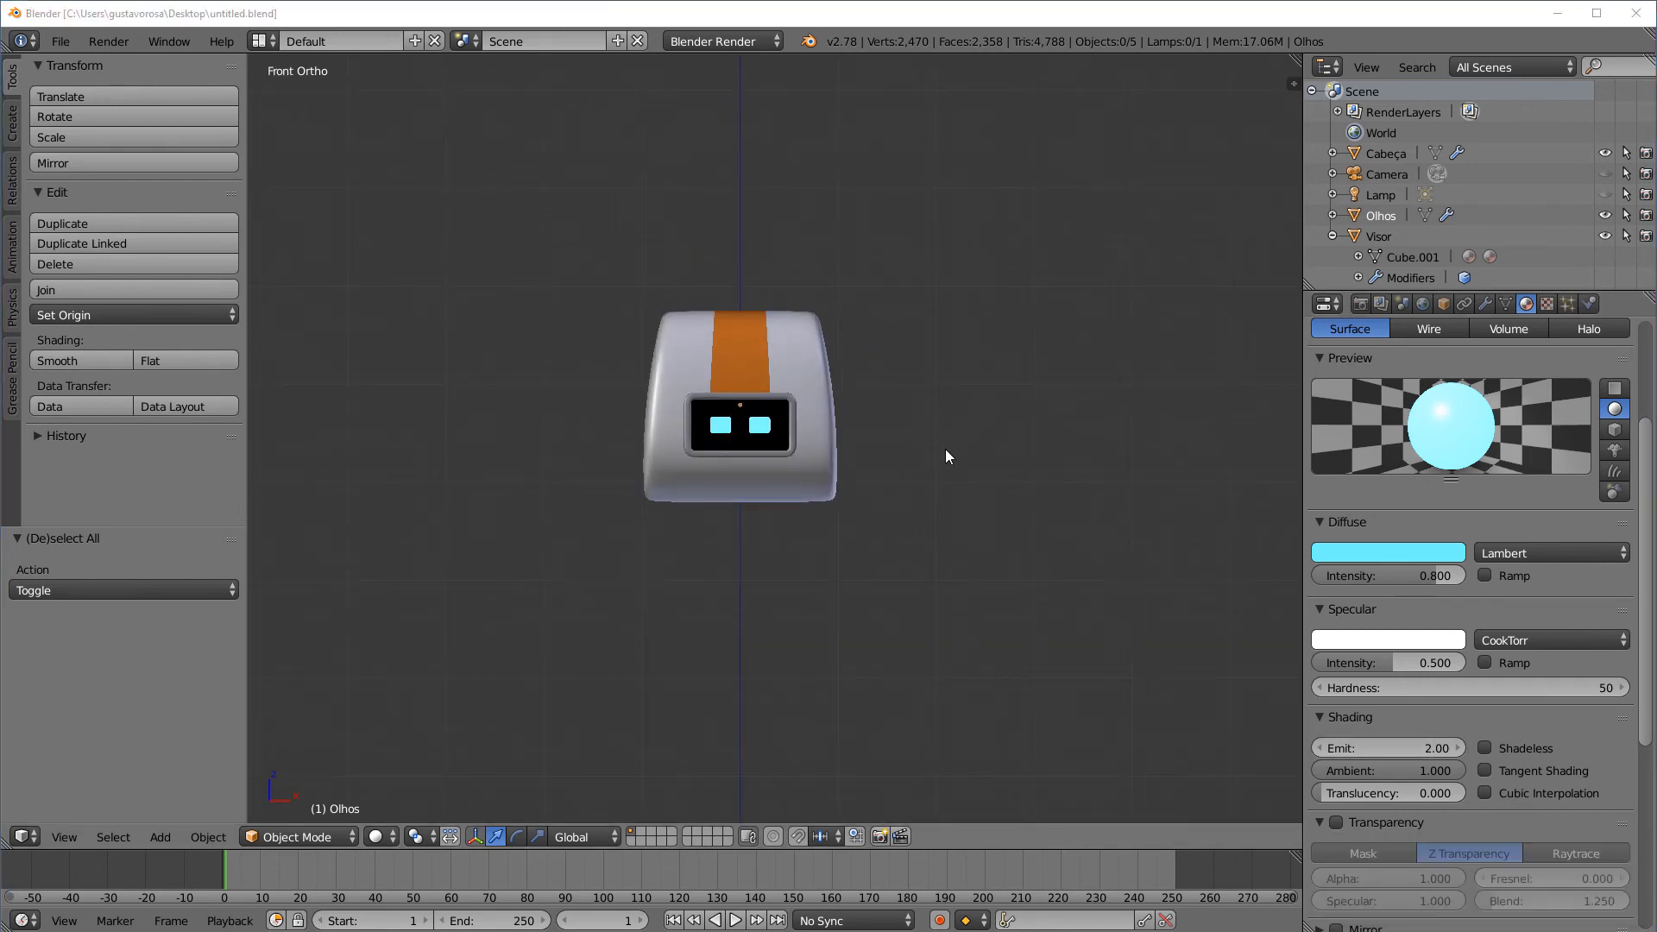
middle_click_drag(940, 484, 925, 321)
middle_click_drag(769, 328, 851, 364)
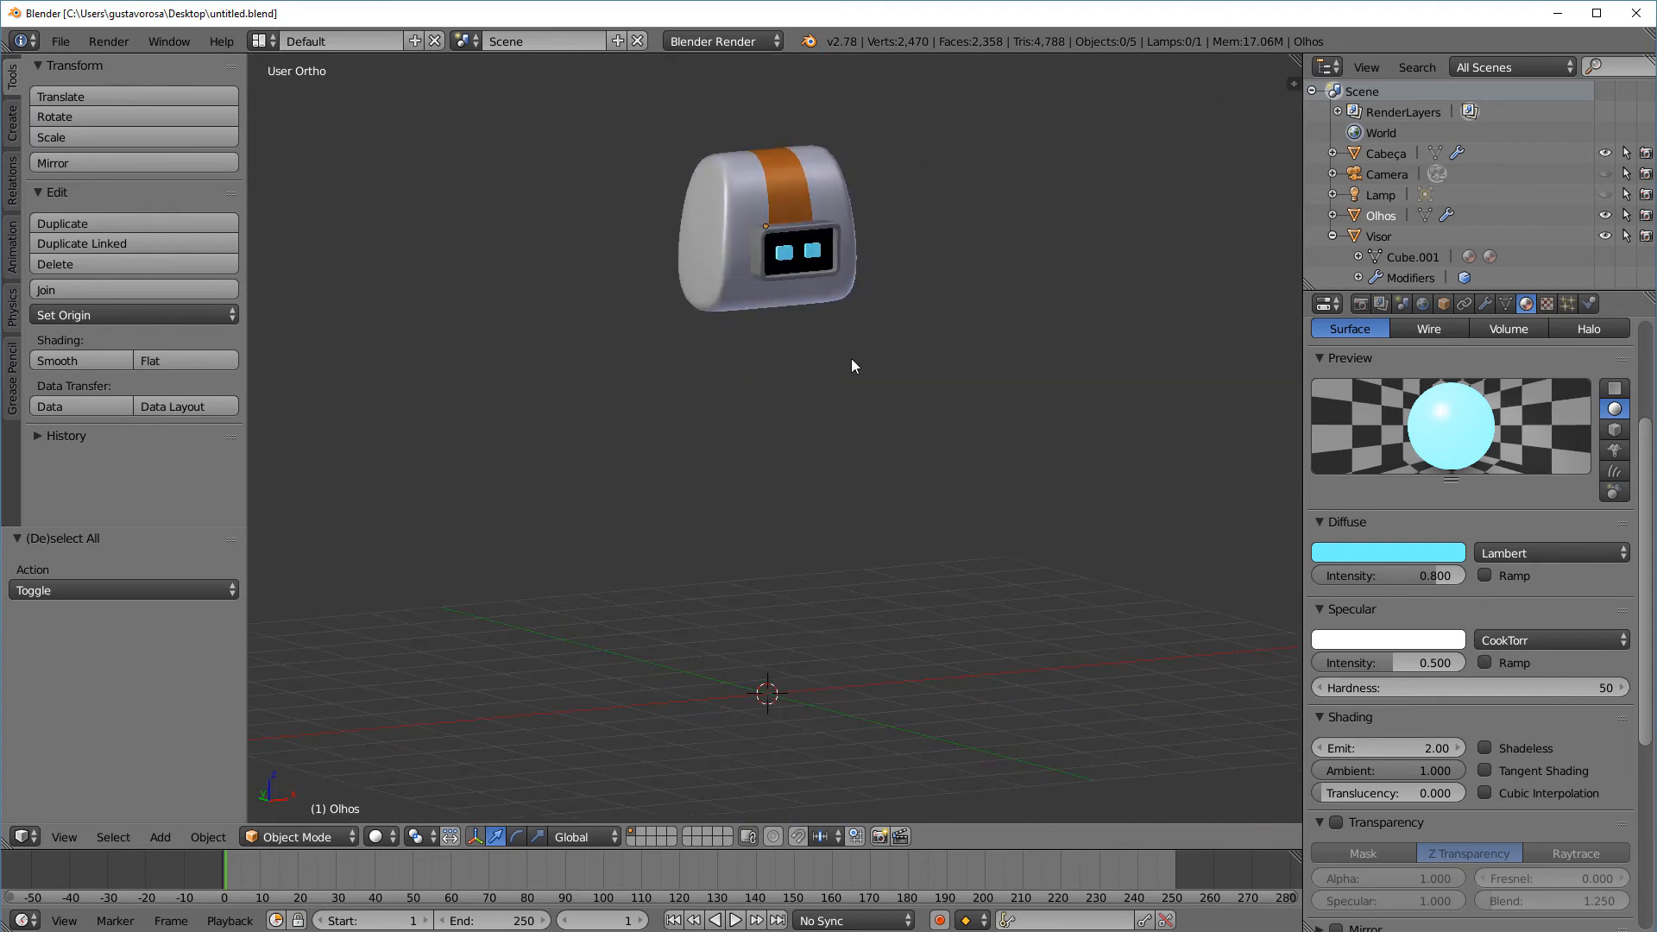
key("KP_1")
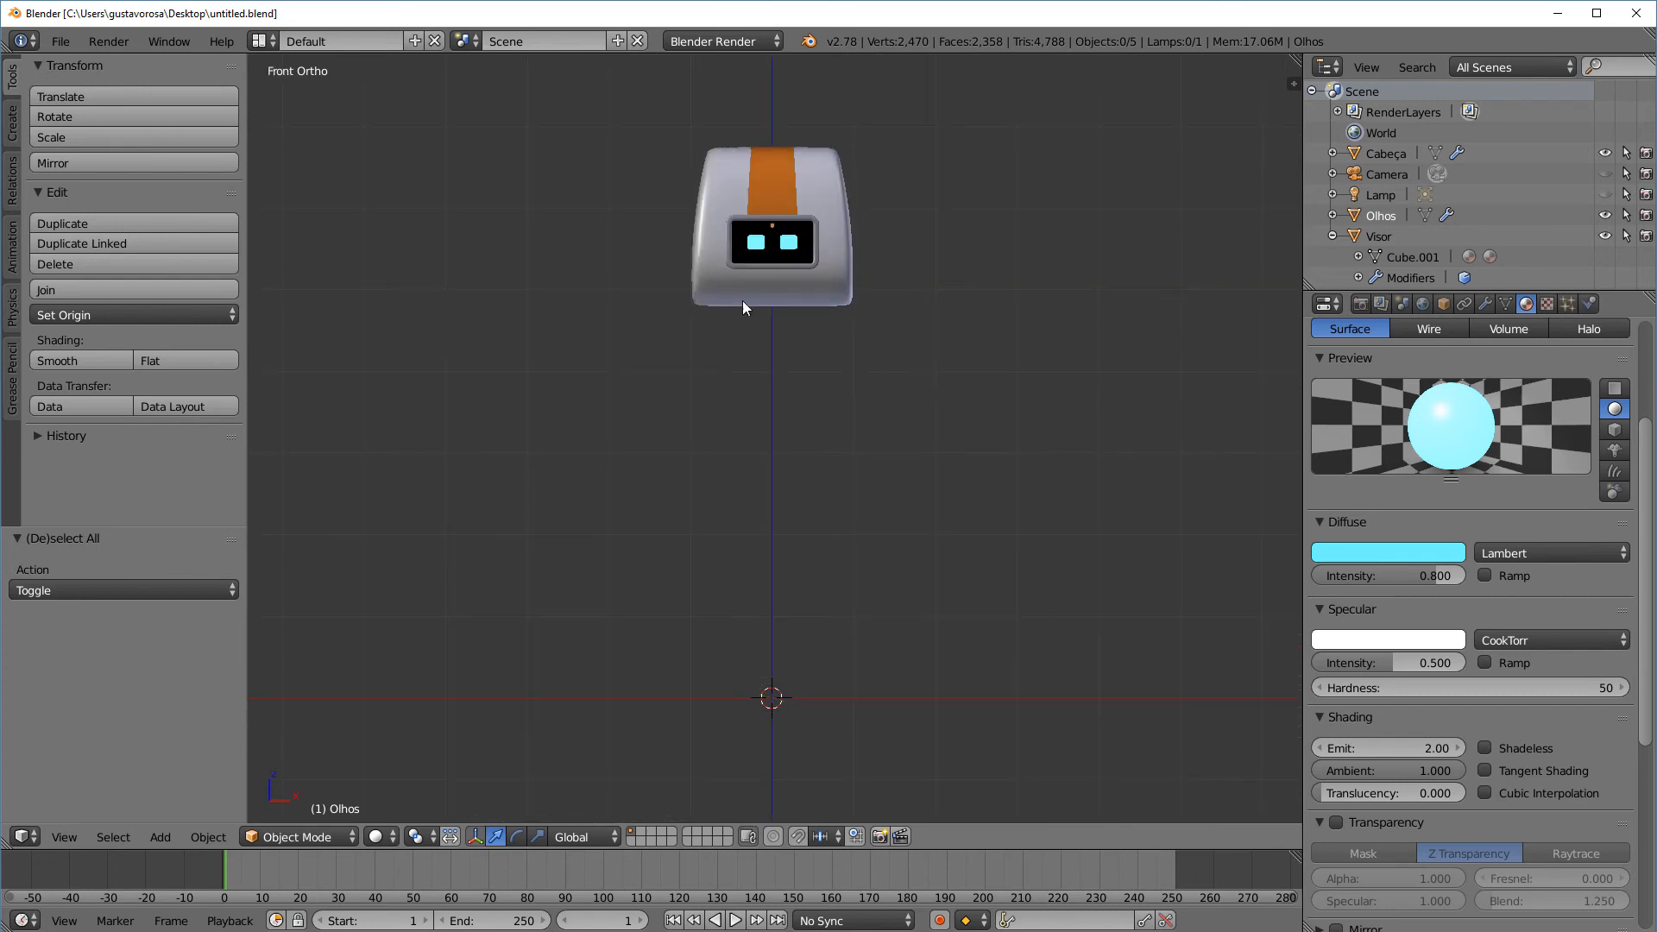
middle_click_drag(865, 375, 928, 443)
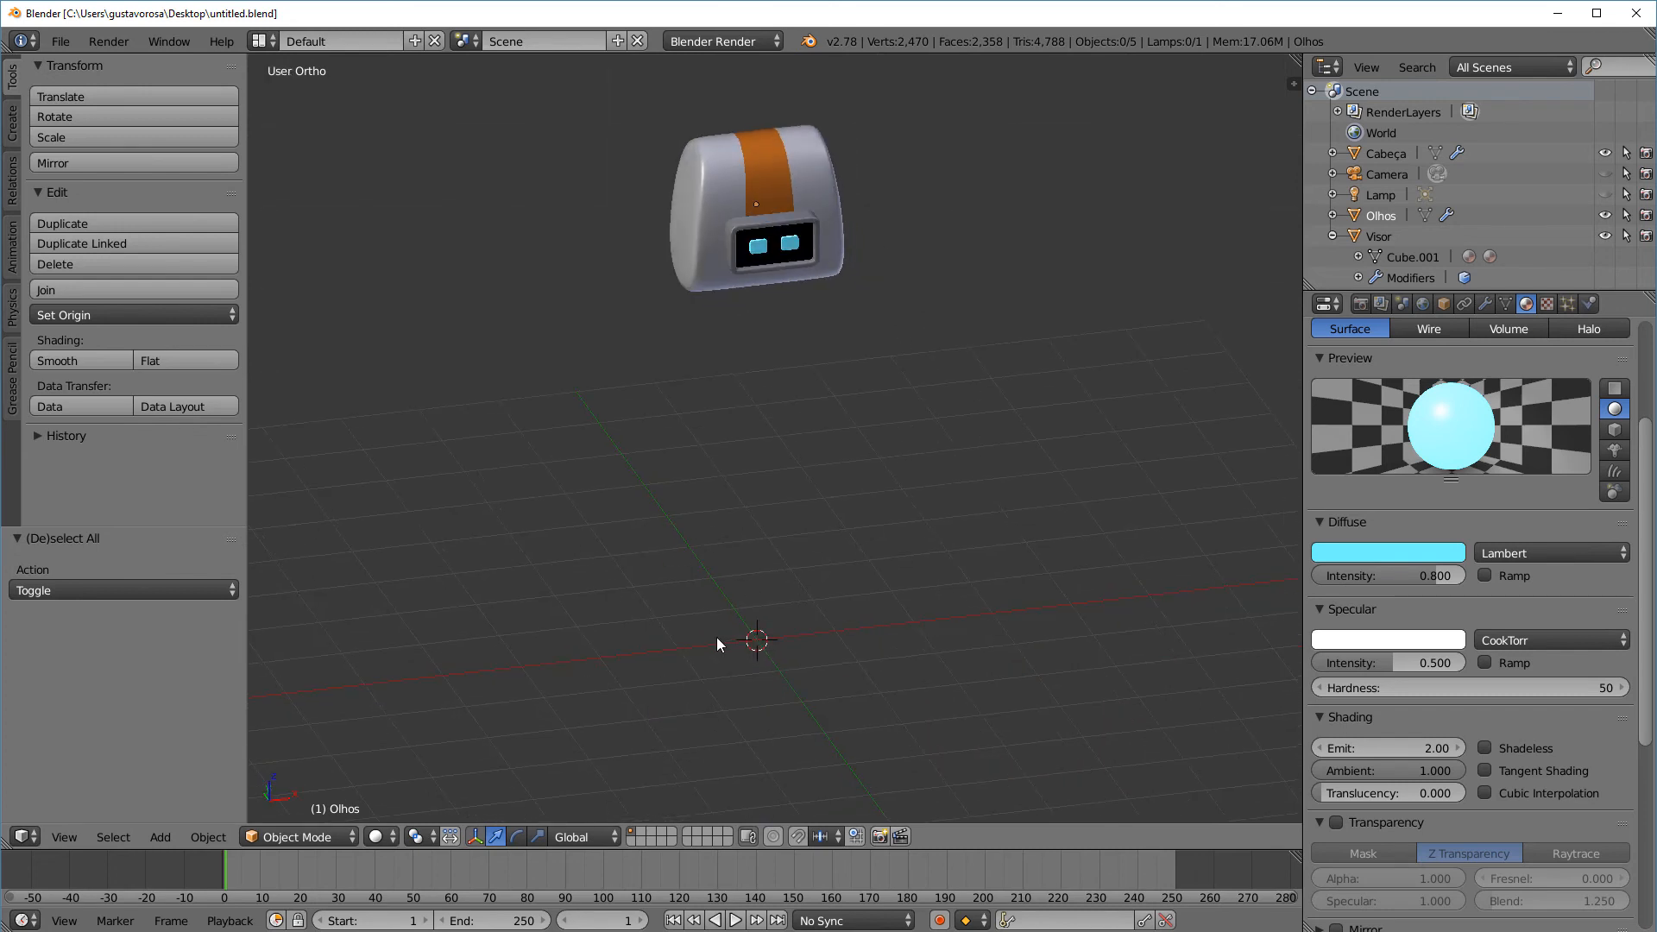
Reset the 3D cursor to the scene origin and add a cube mesh there
left_click(1191, 138)
key("shift+c")
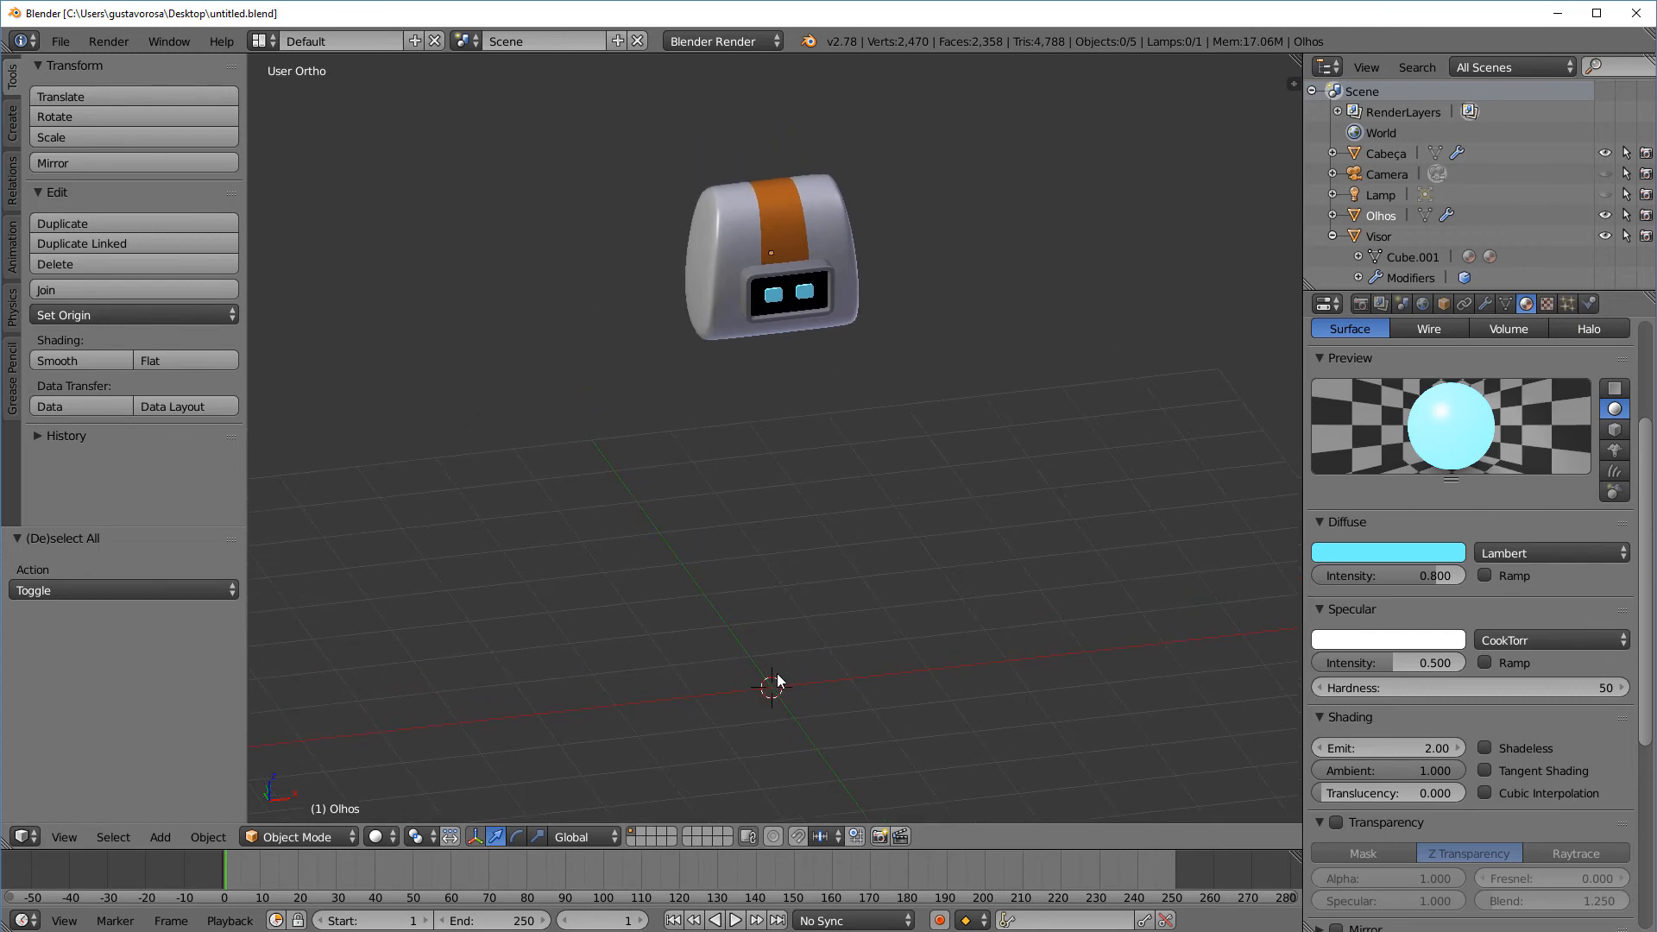
key("shift+a")
mouse_move(852, 531)
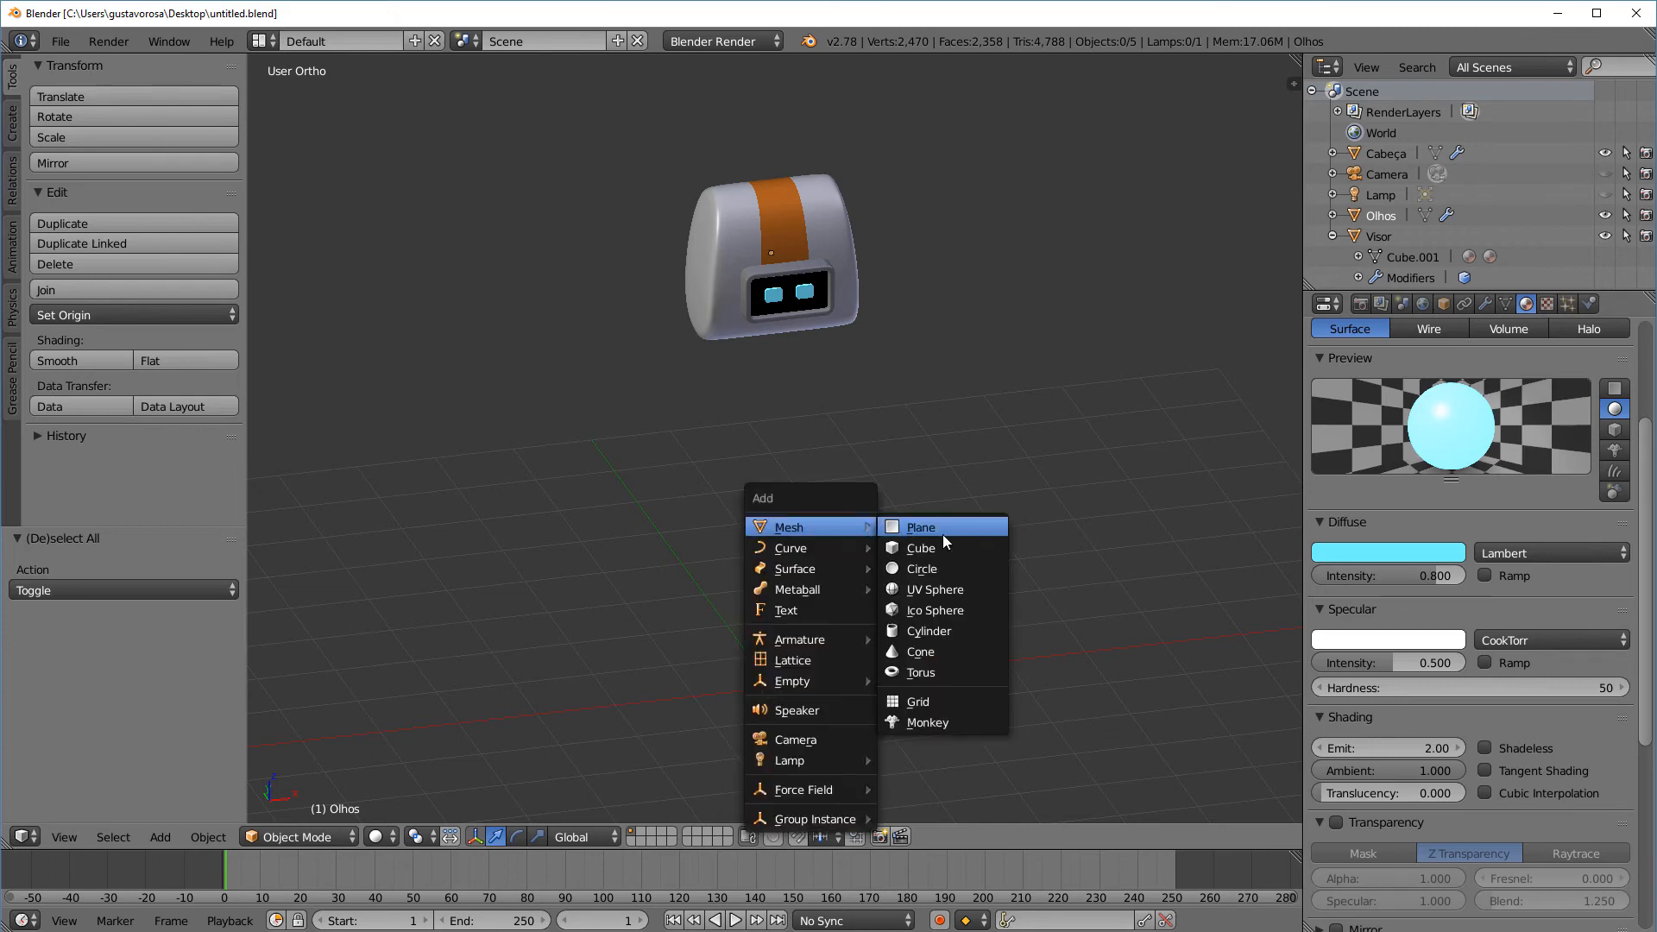
left_click(945, 556)
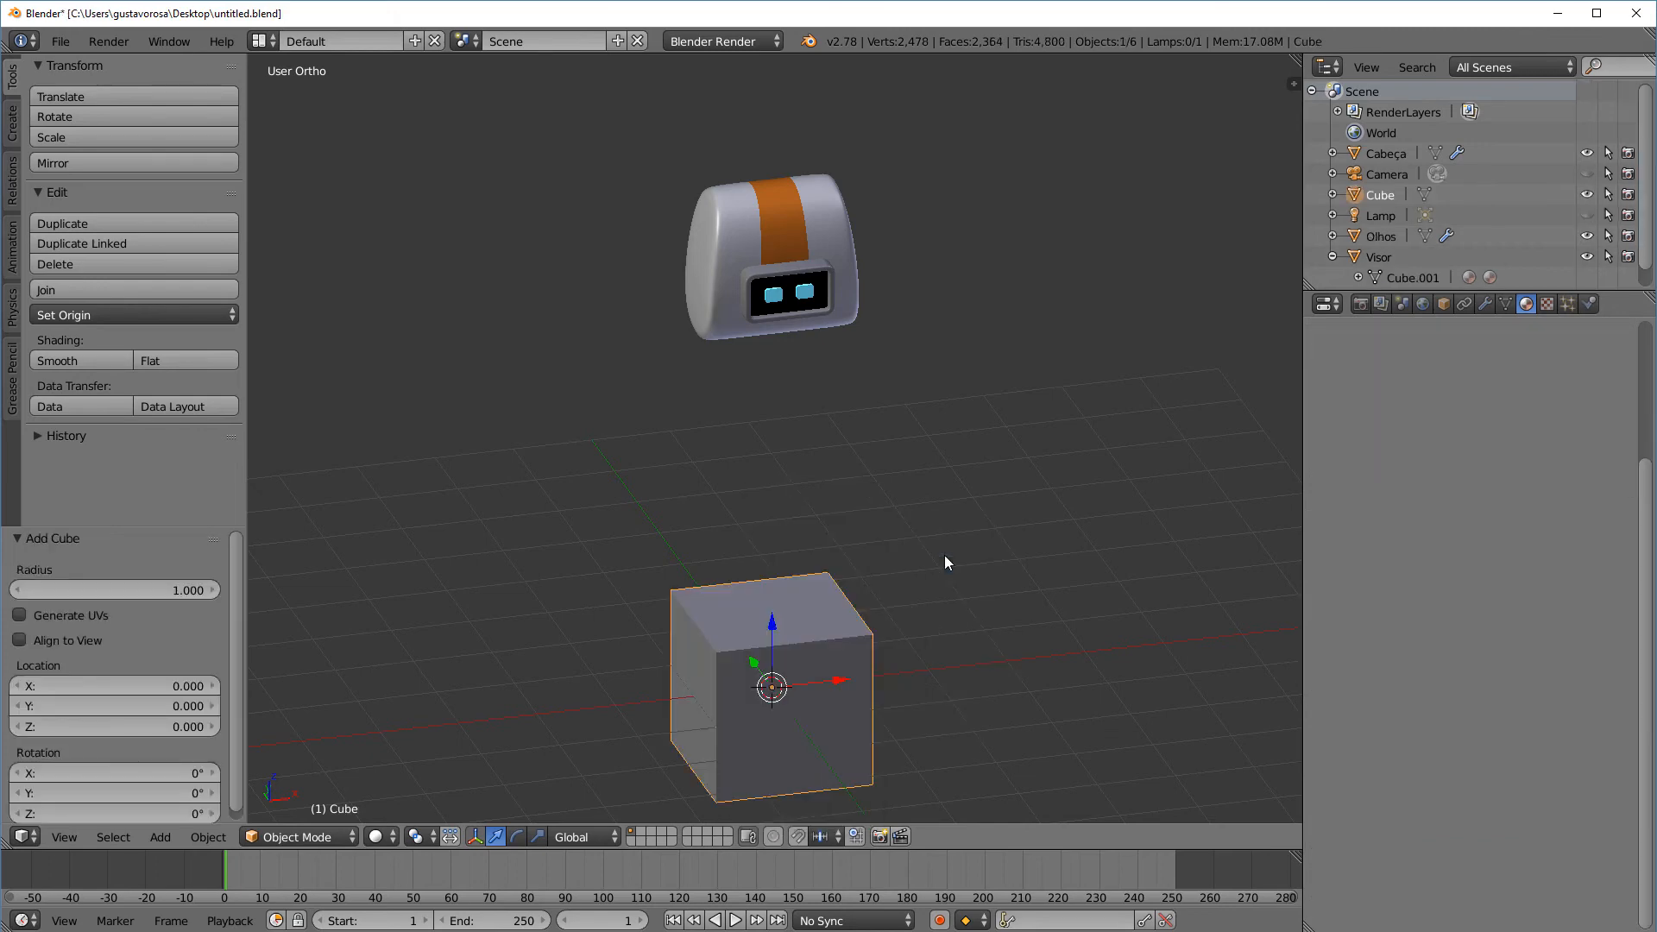
Raise the cube about 3.48 units along Z in the front view so it sits just below the head
key("KP_1")
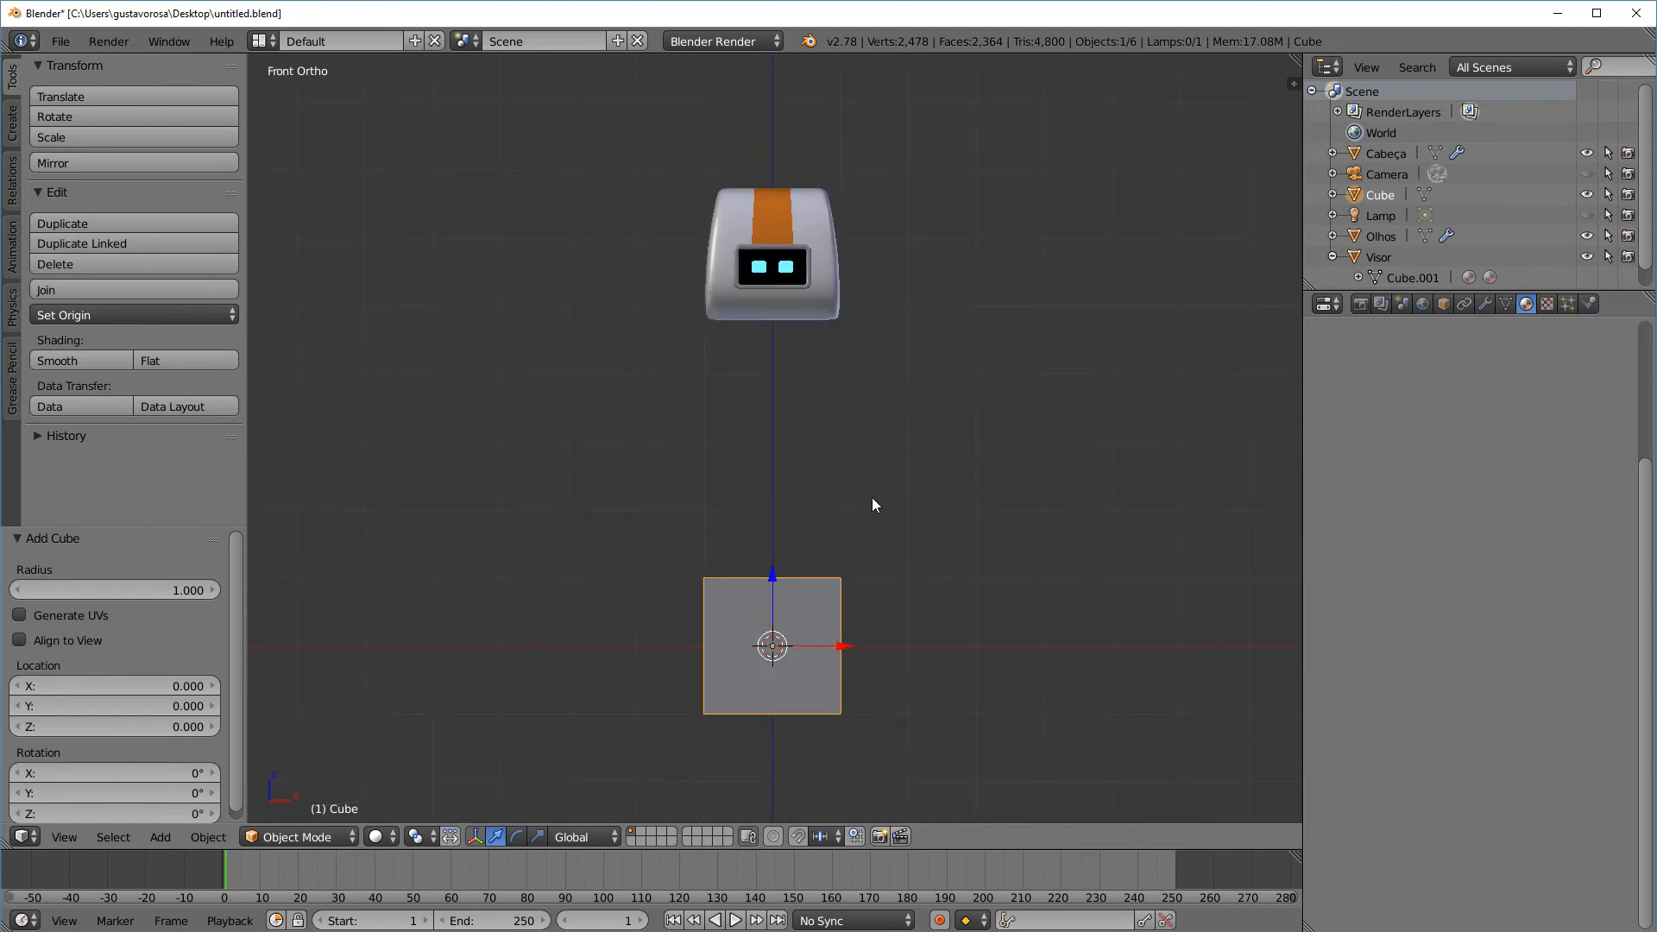
middle_click_drag(873, 499, 860, 537, "shift")
left_click_drag(775, 615, 804, 376)
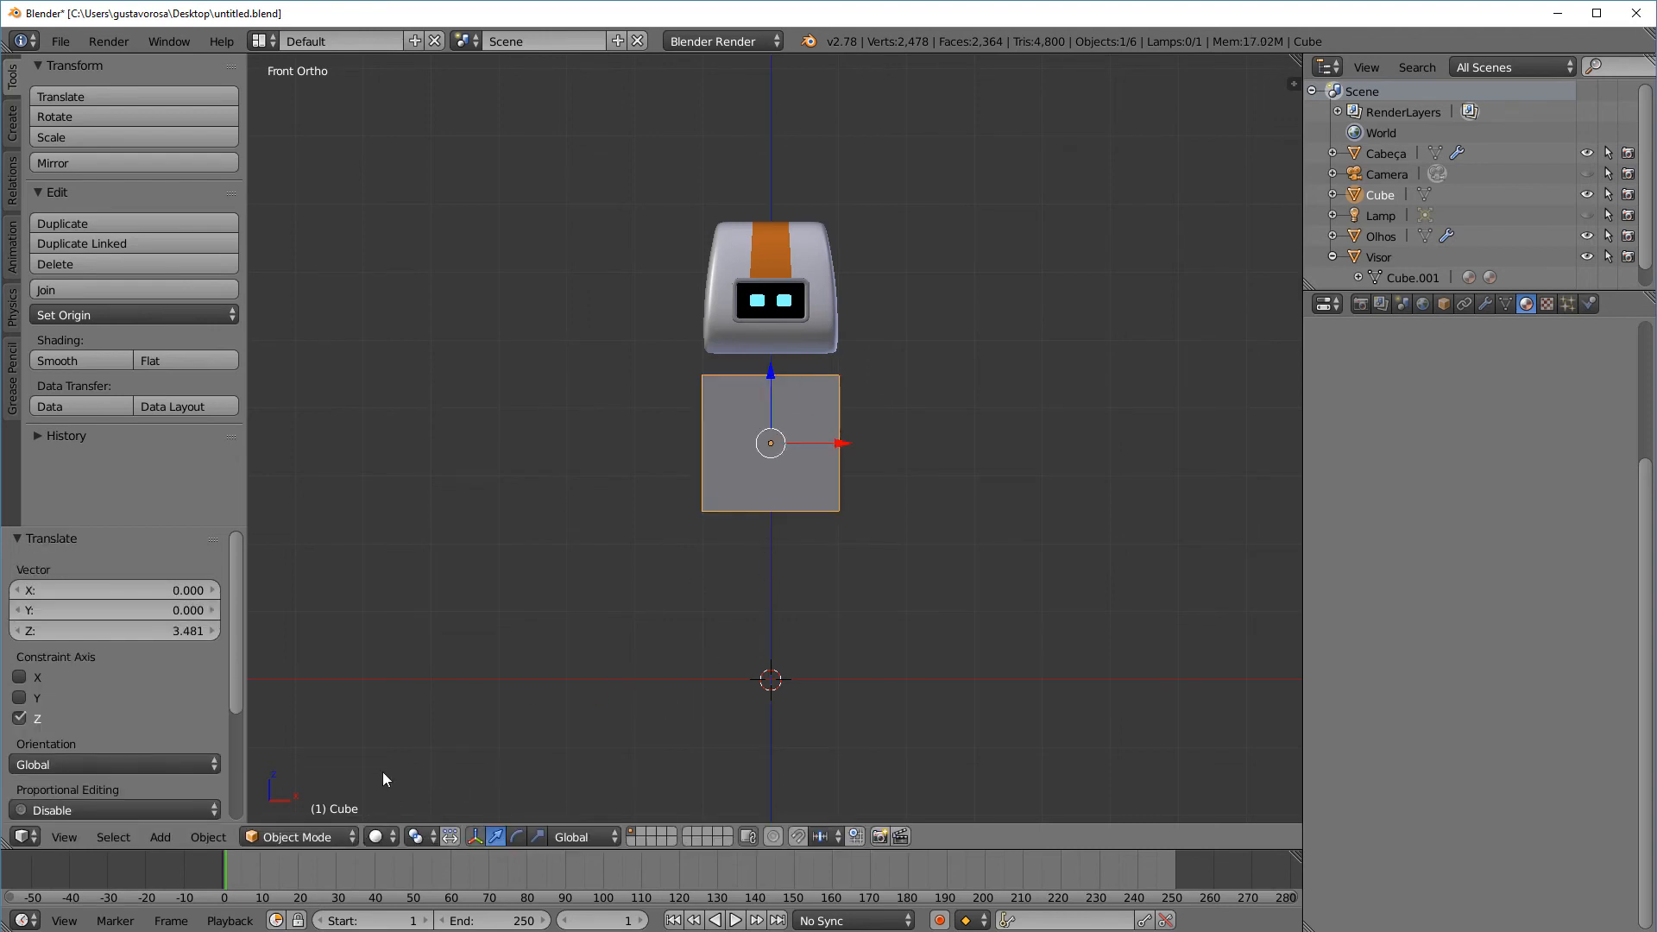
In Edit Mode, move only the cube's bottom face down about 0.55 units along Z to lengthen the body
left_click(333, 835)
left_click(345, 791)
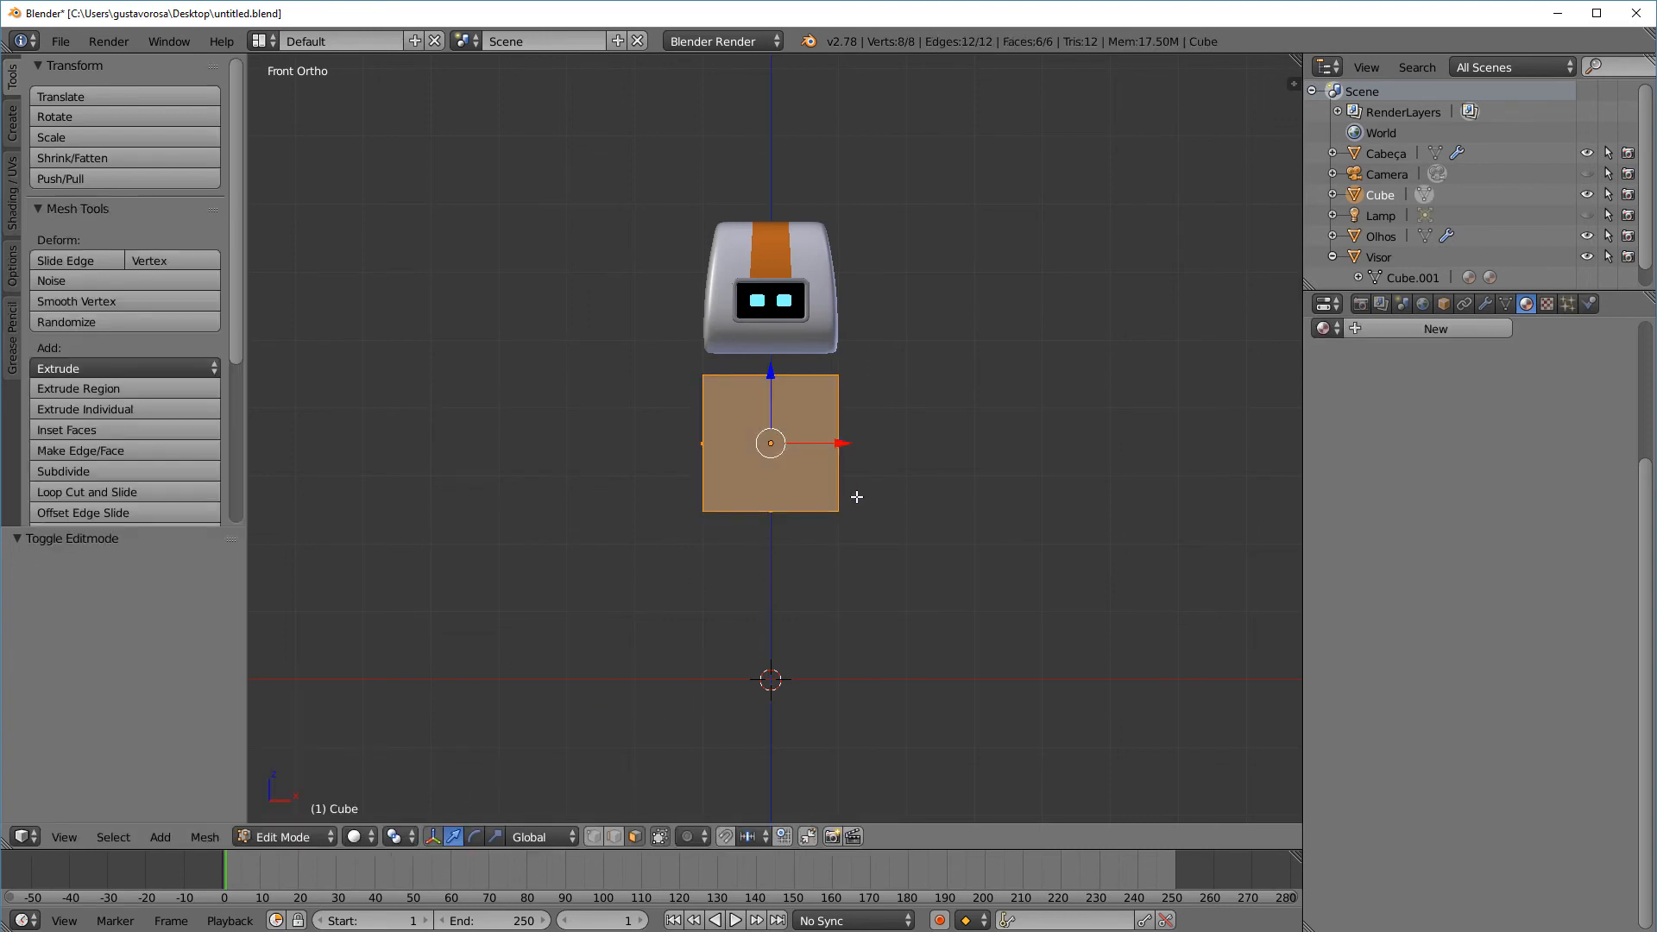
scroll(850, 509, "up", 2)
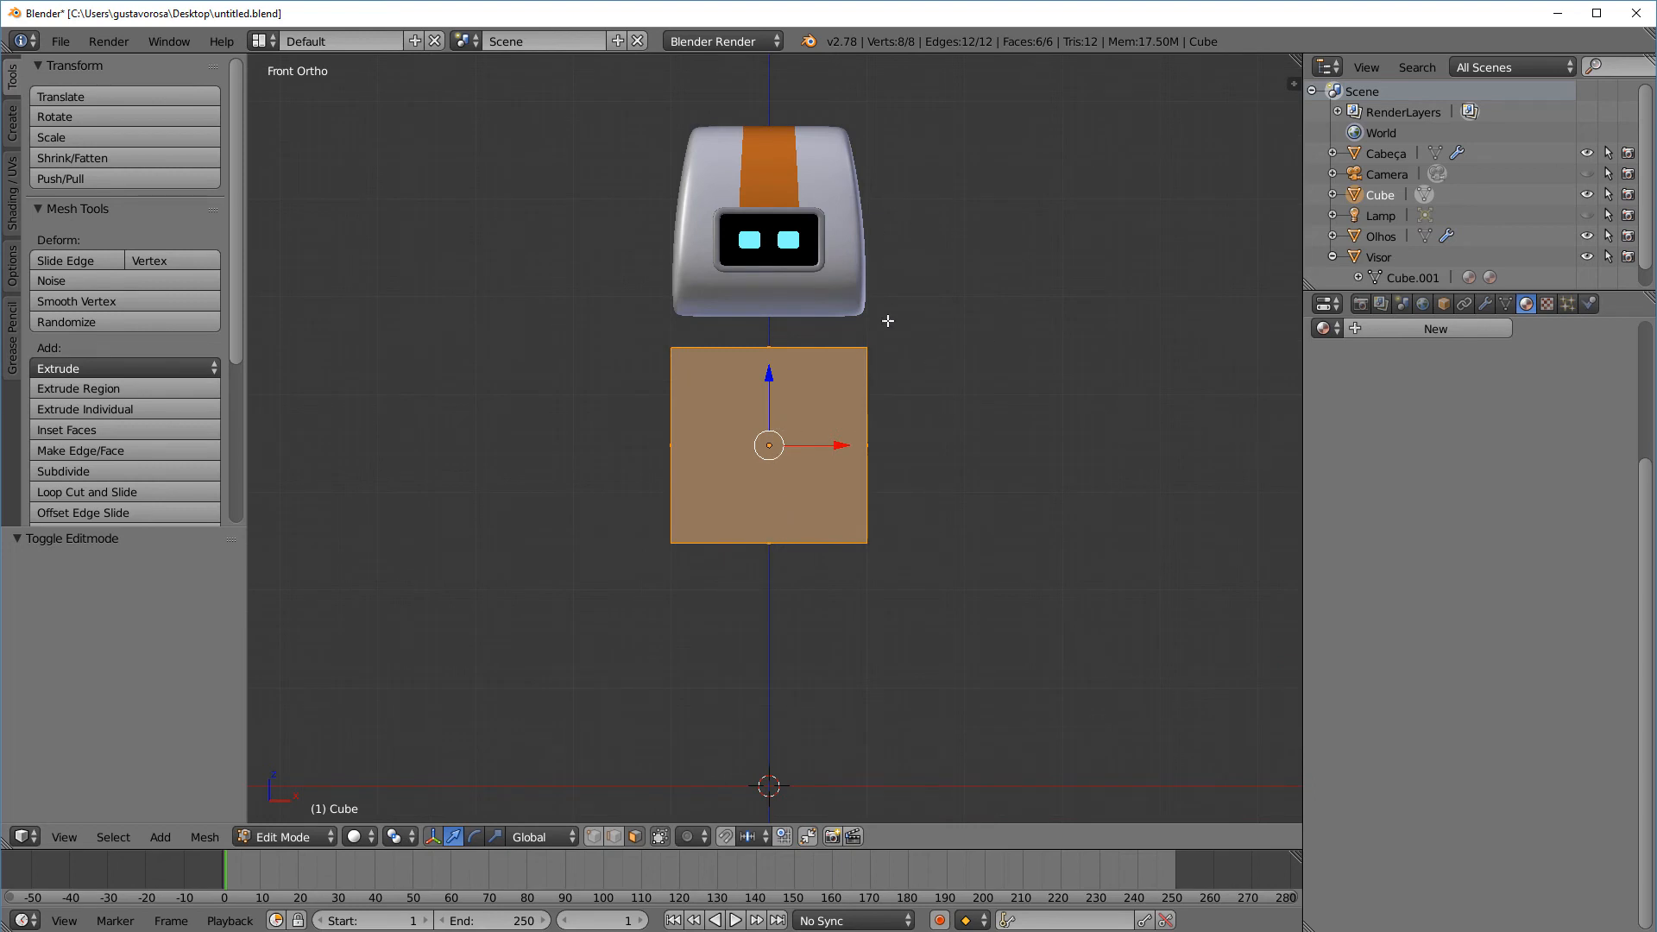
key("a")
middle_click_drag(733, 606, 767, 536)
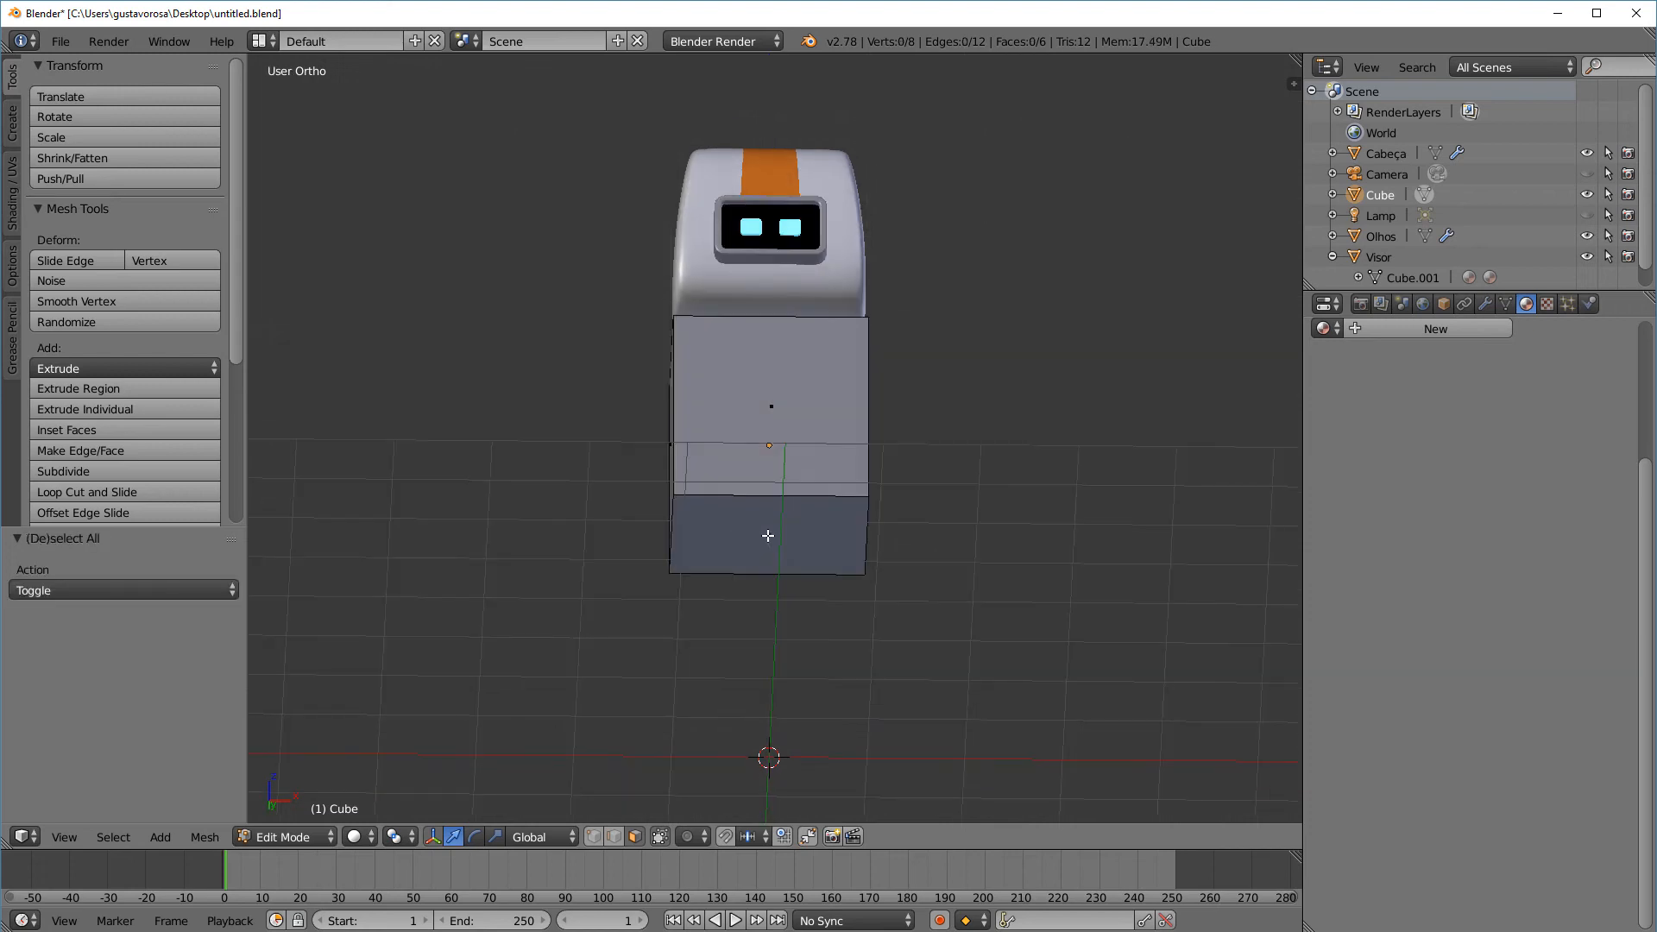
left_click(768, 535)
key("KP_1")
left_click_drag(767, 473, 769, 528)
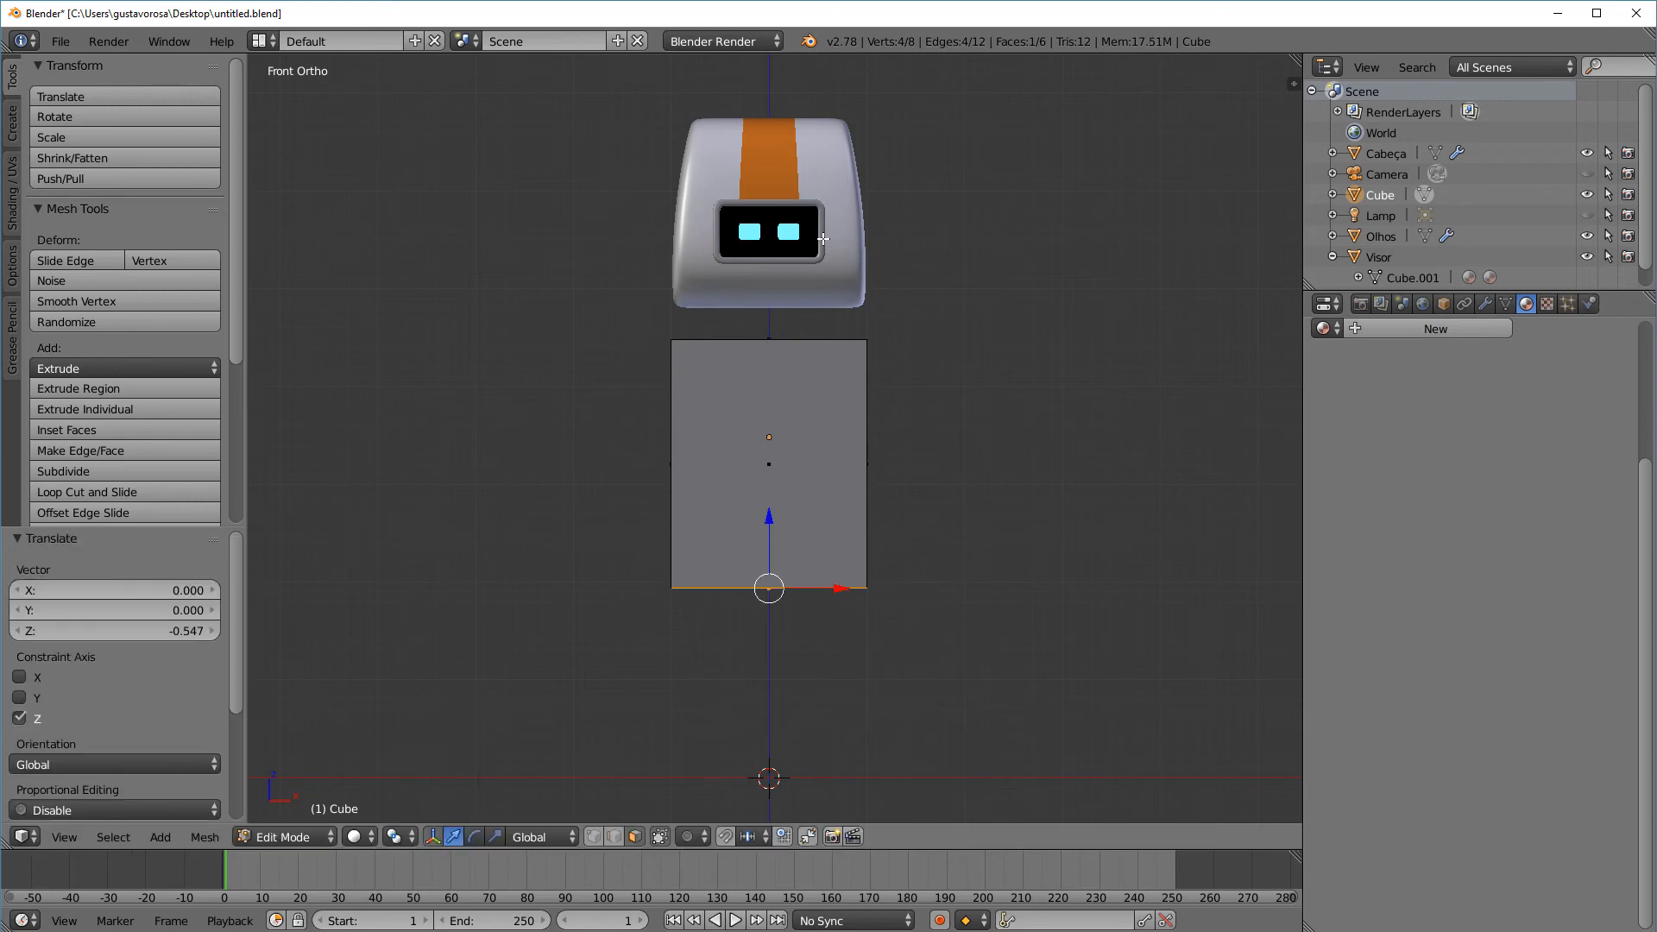
Scale the whole body mesh along Y by about 0.57 to match the head's depth in the side view
middle_click_drag(784, 367, 950, 406)
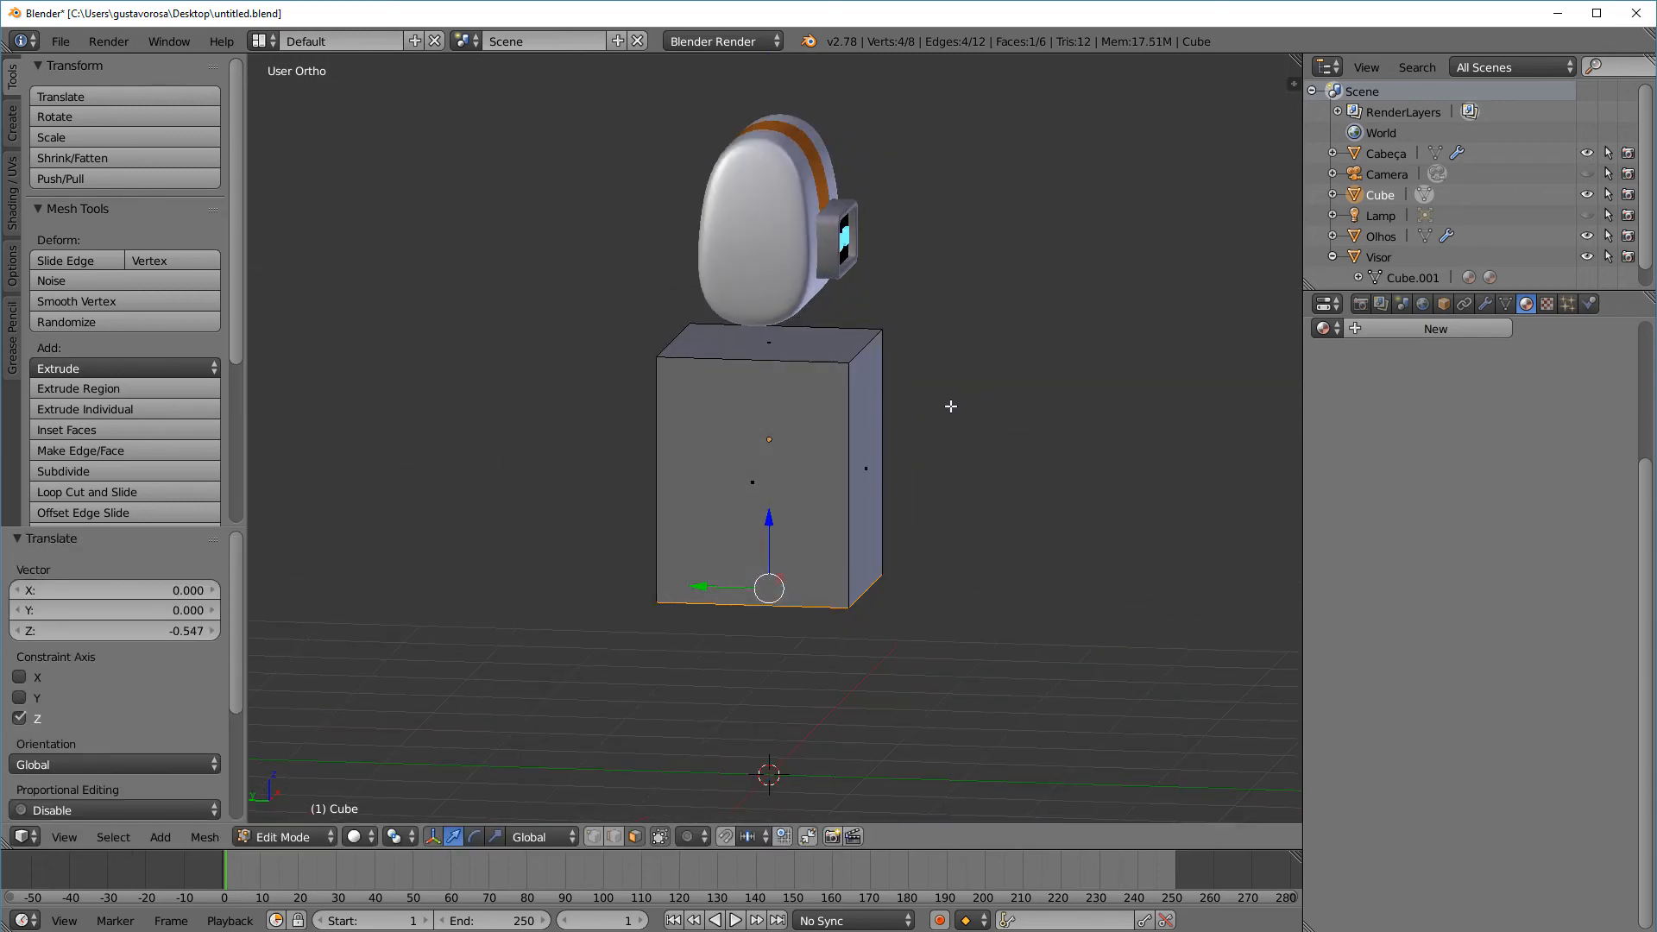
key("KP_3")
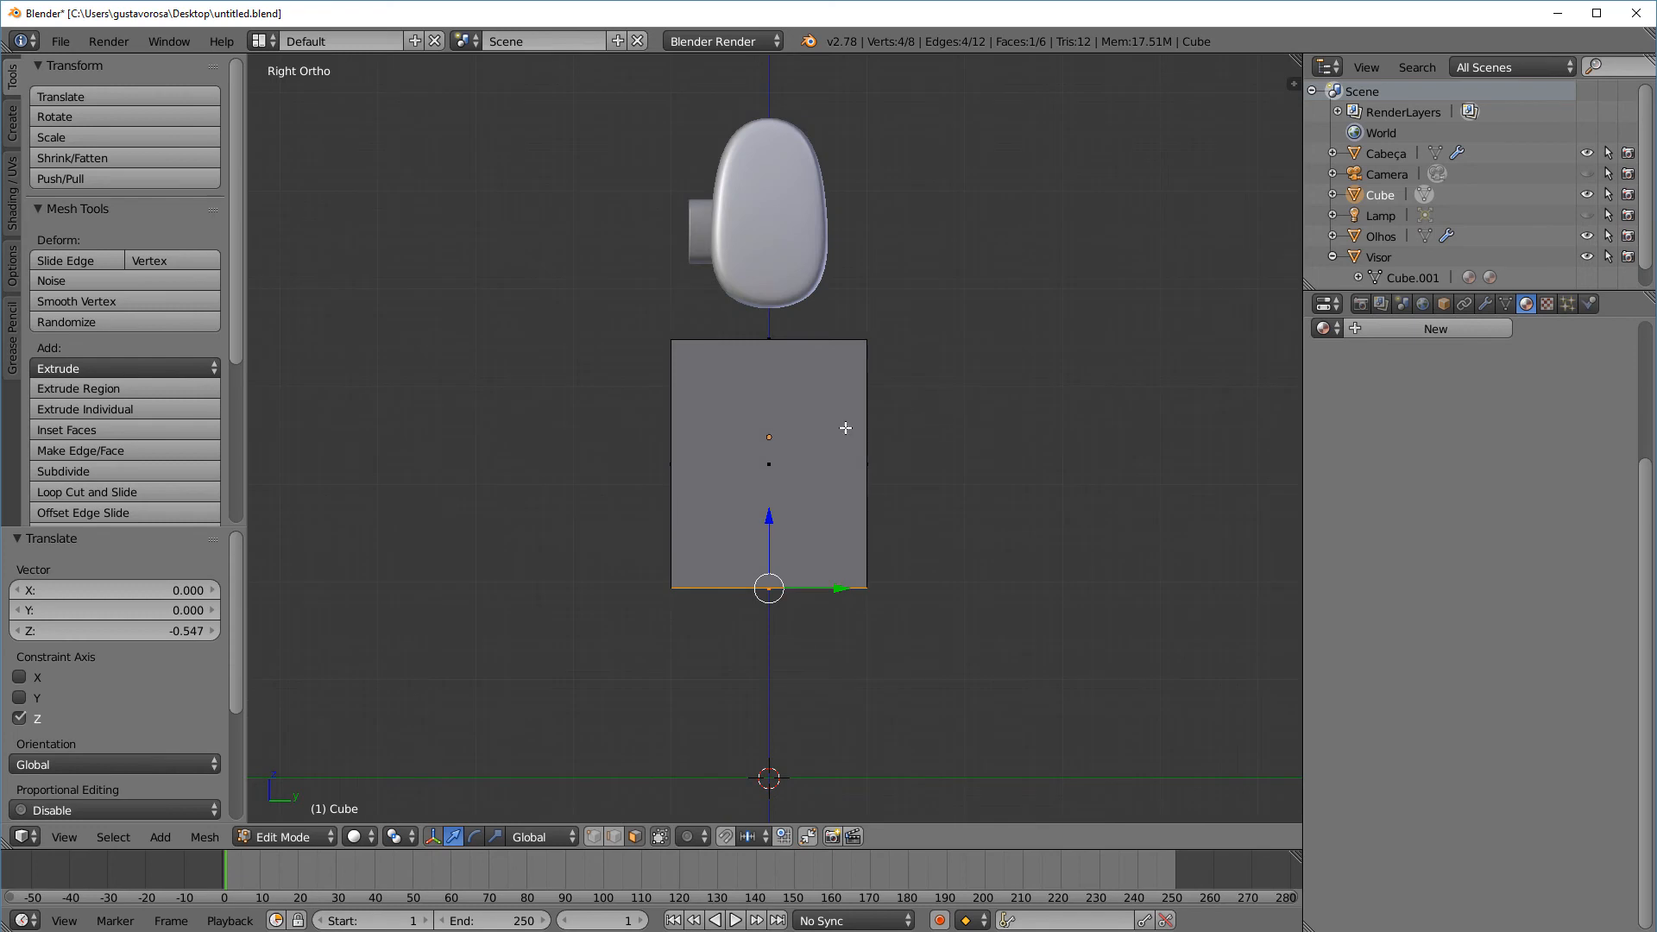
key("a")
key("a")
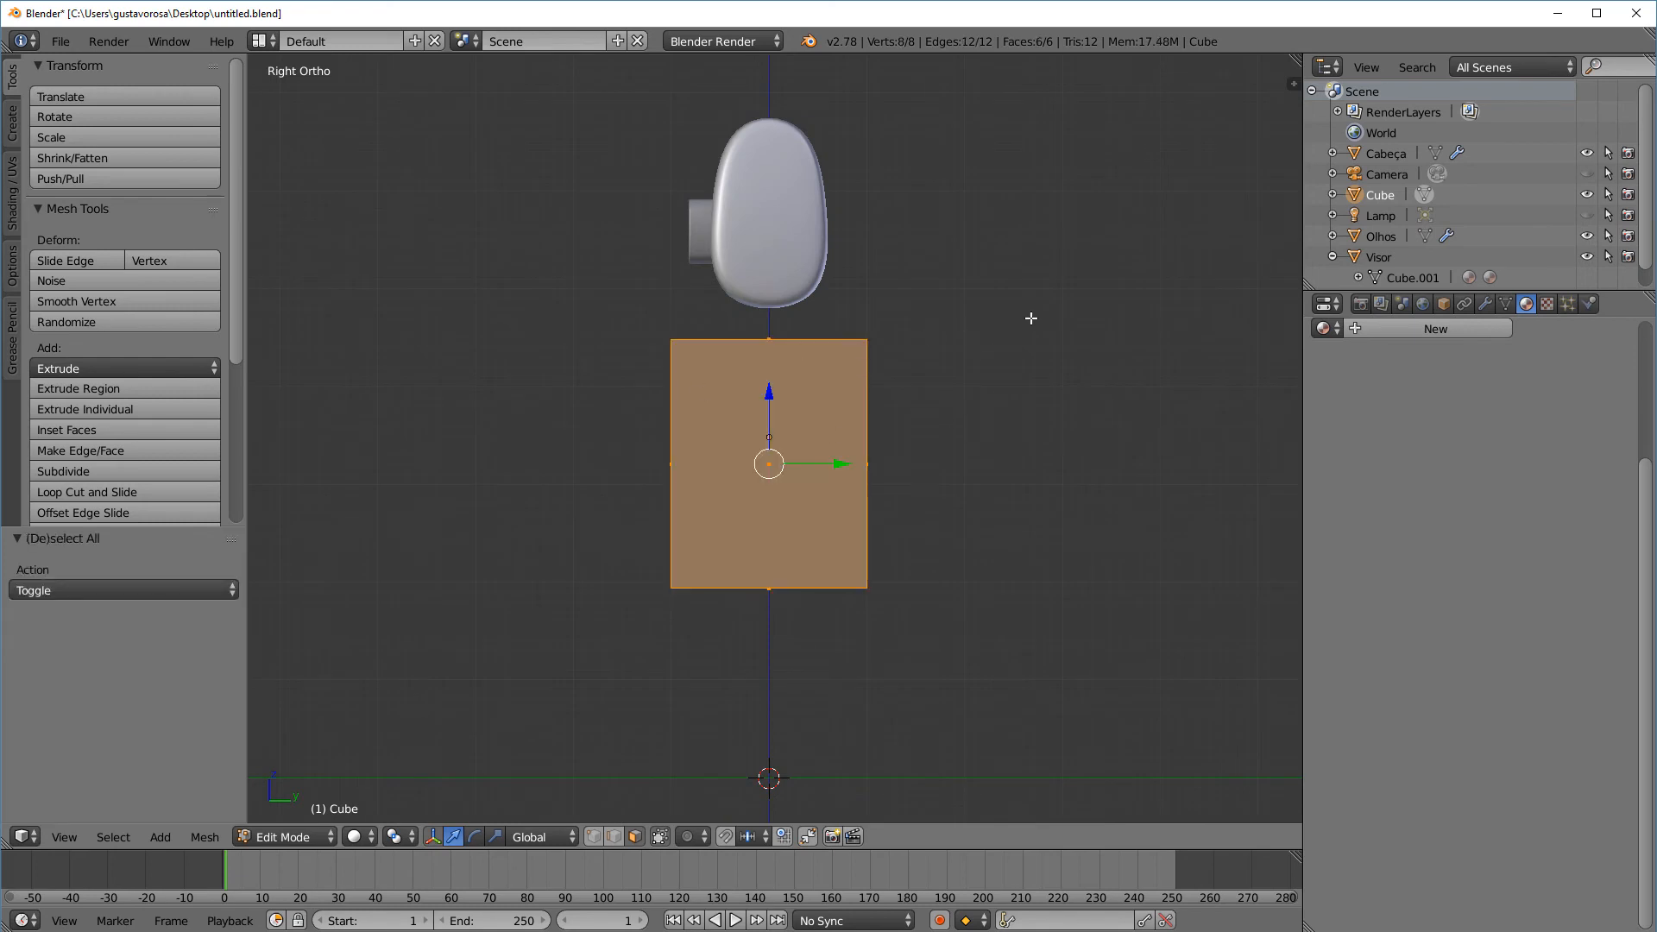
key("s")
key("y")
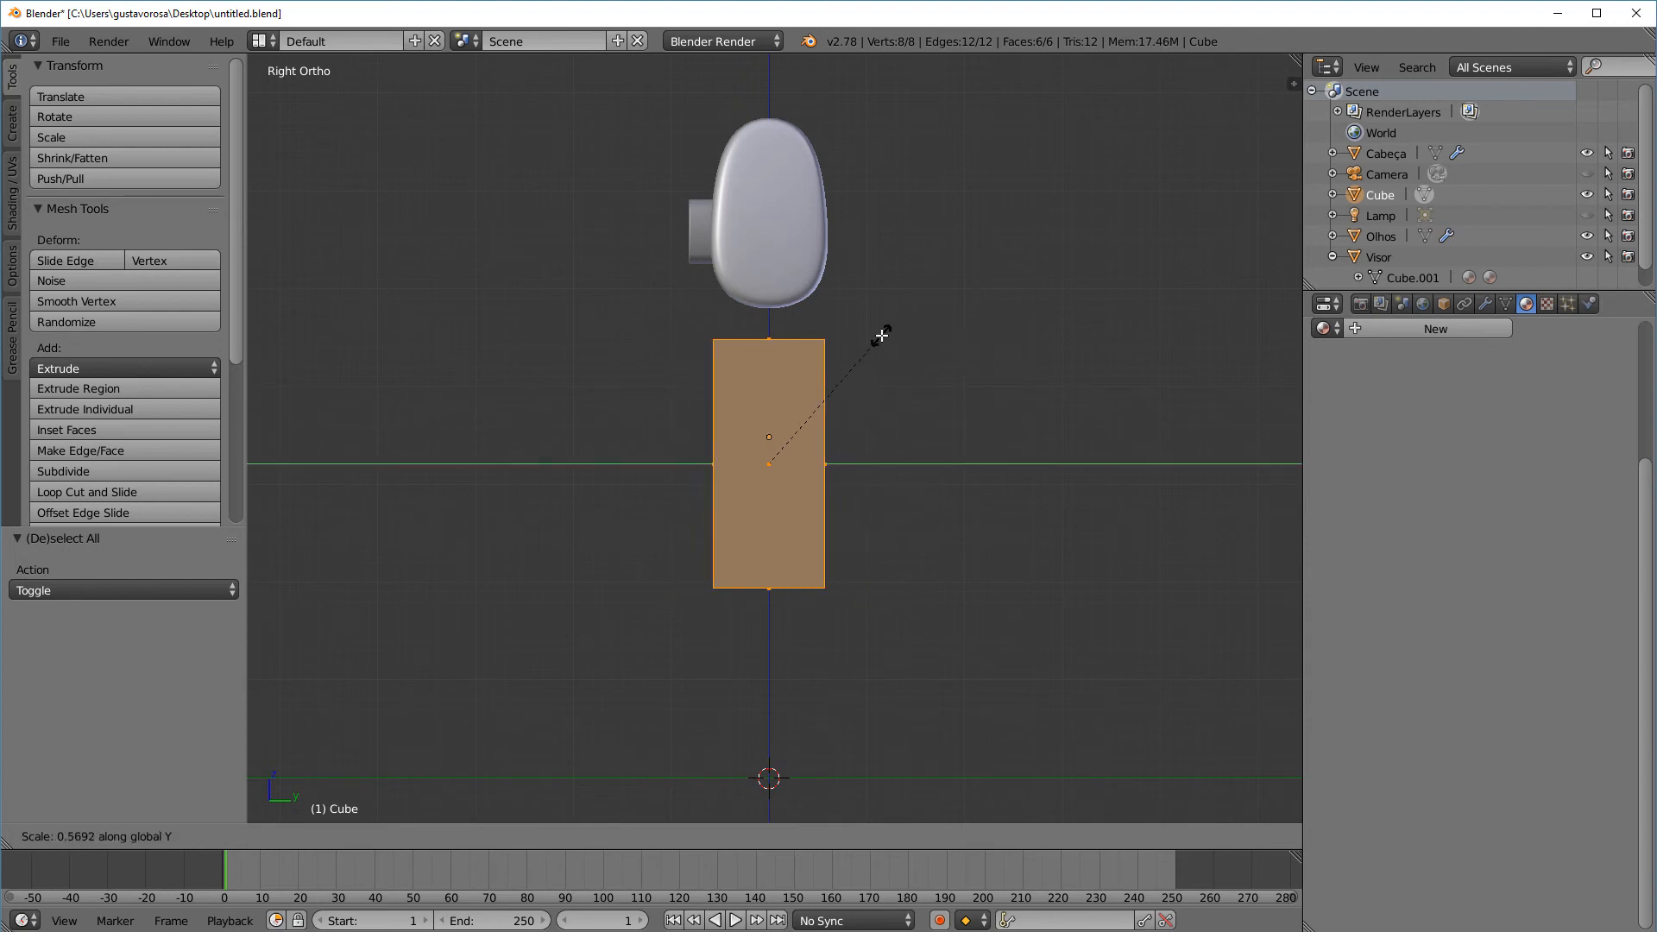
left_click(880, 337)
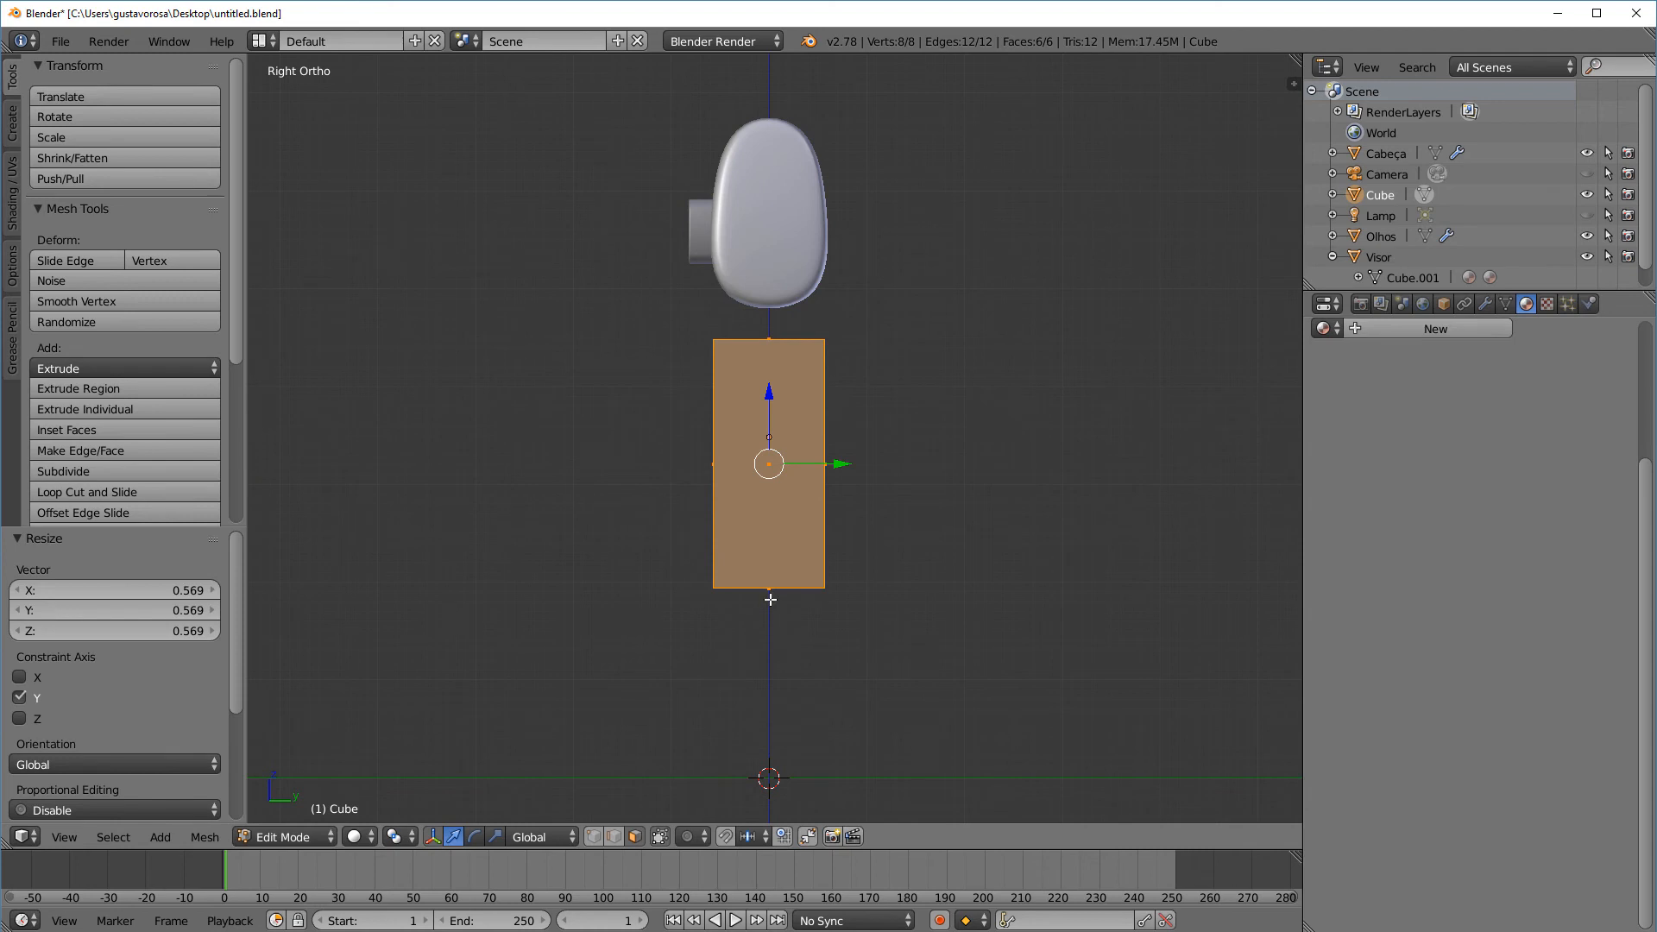
Taper the body by scaling its bottom face evenly by about 0.78 and again by about 0.94
middle_click_drag(791, 625, 800, 581)
right_click(799, 581)
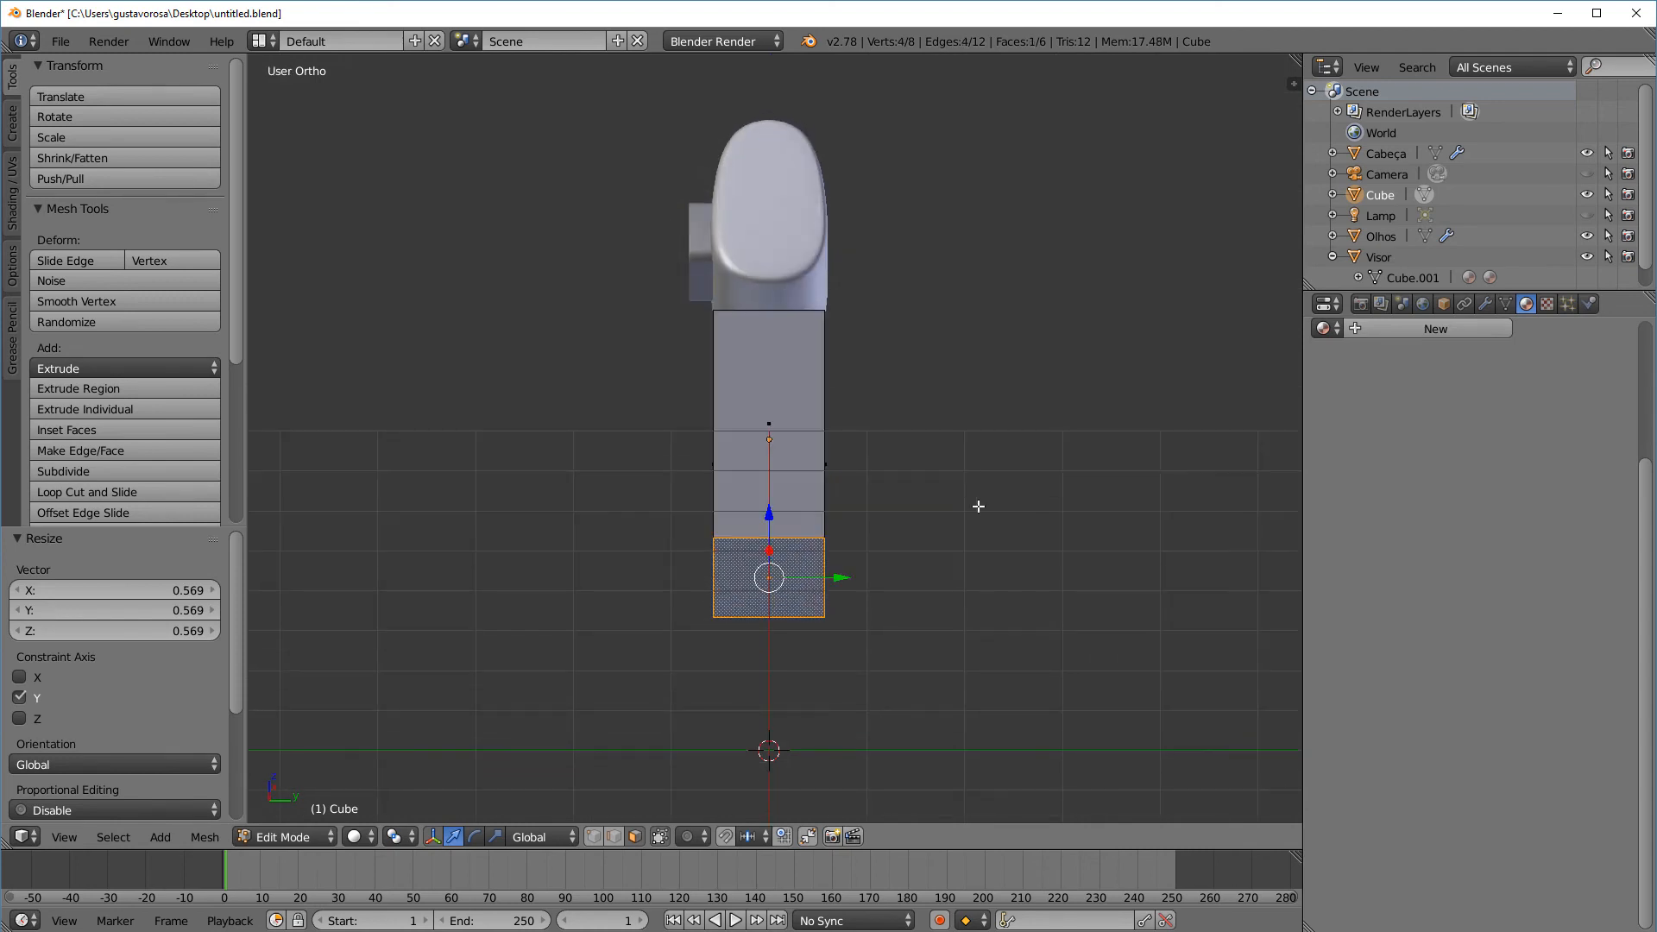
middle_click_drag(1049, 471, 1101, 474)
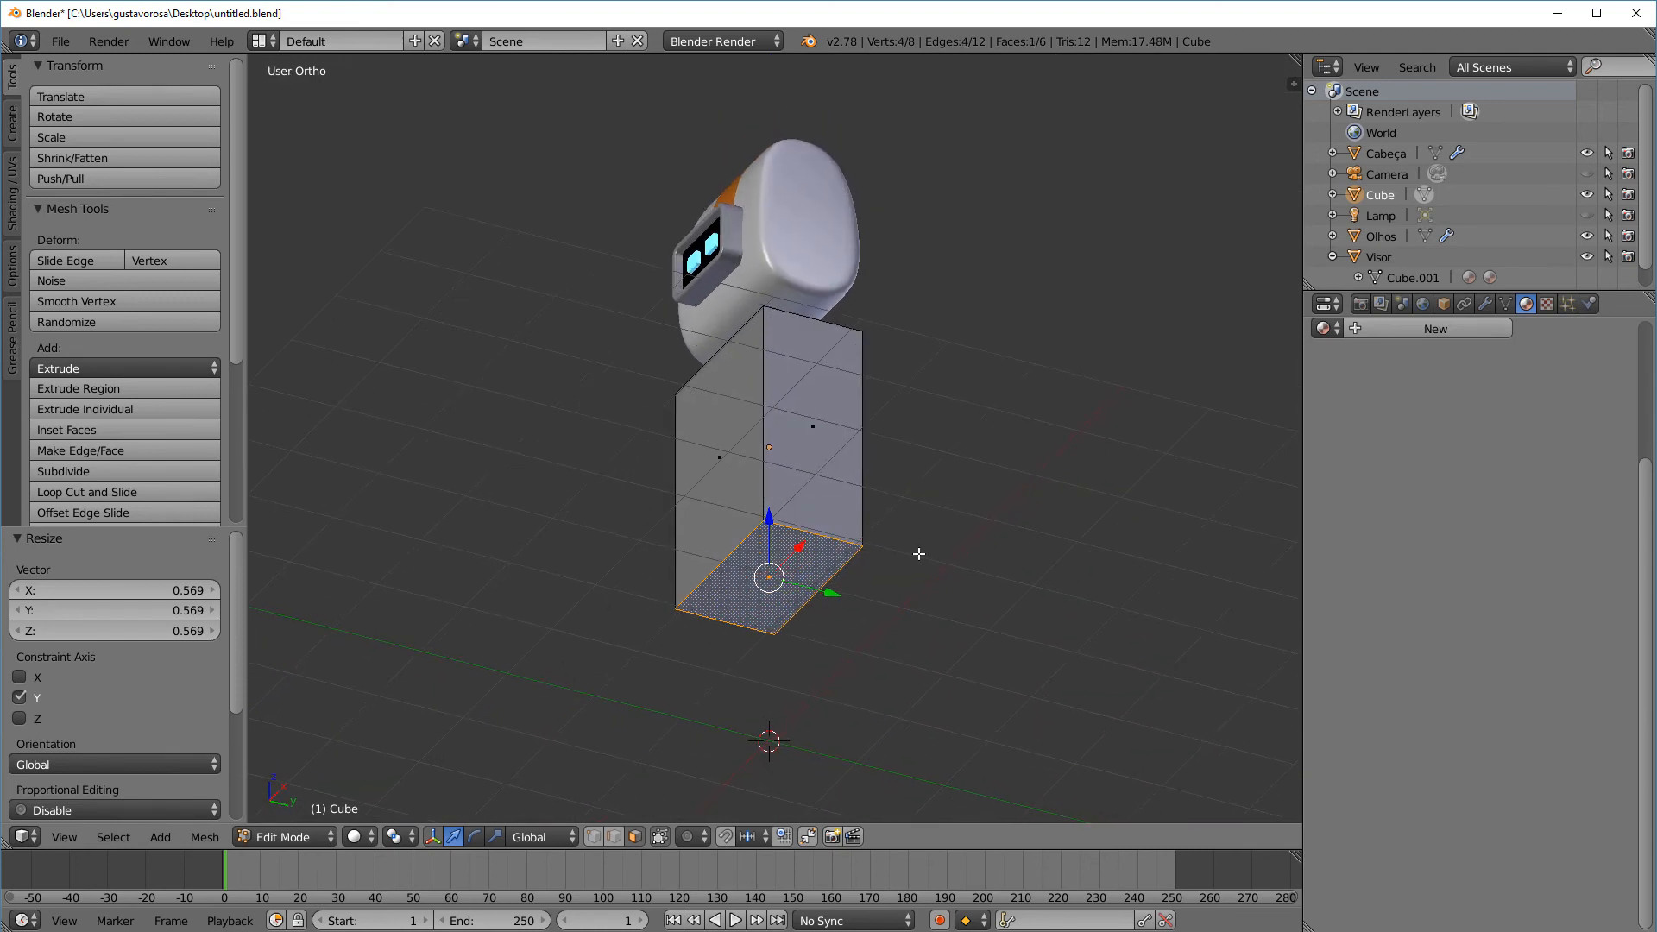
middle_click_drag(992, 389, 1162, 407)
key("s")
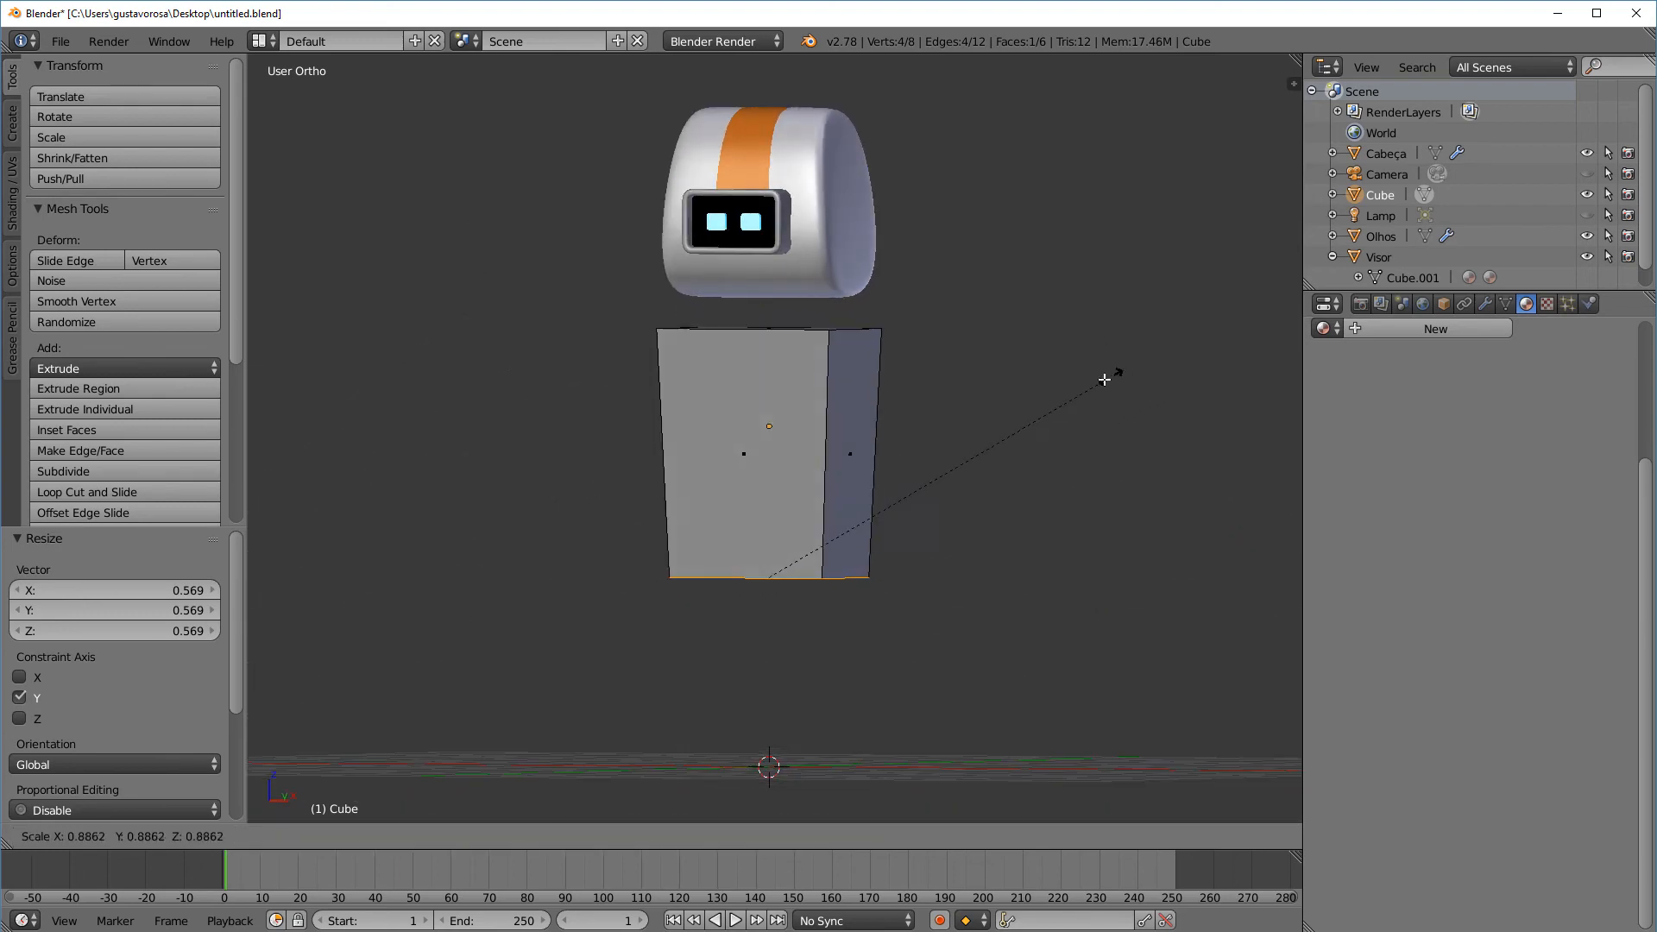
left_click(1065, 389)
key("KP_1")
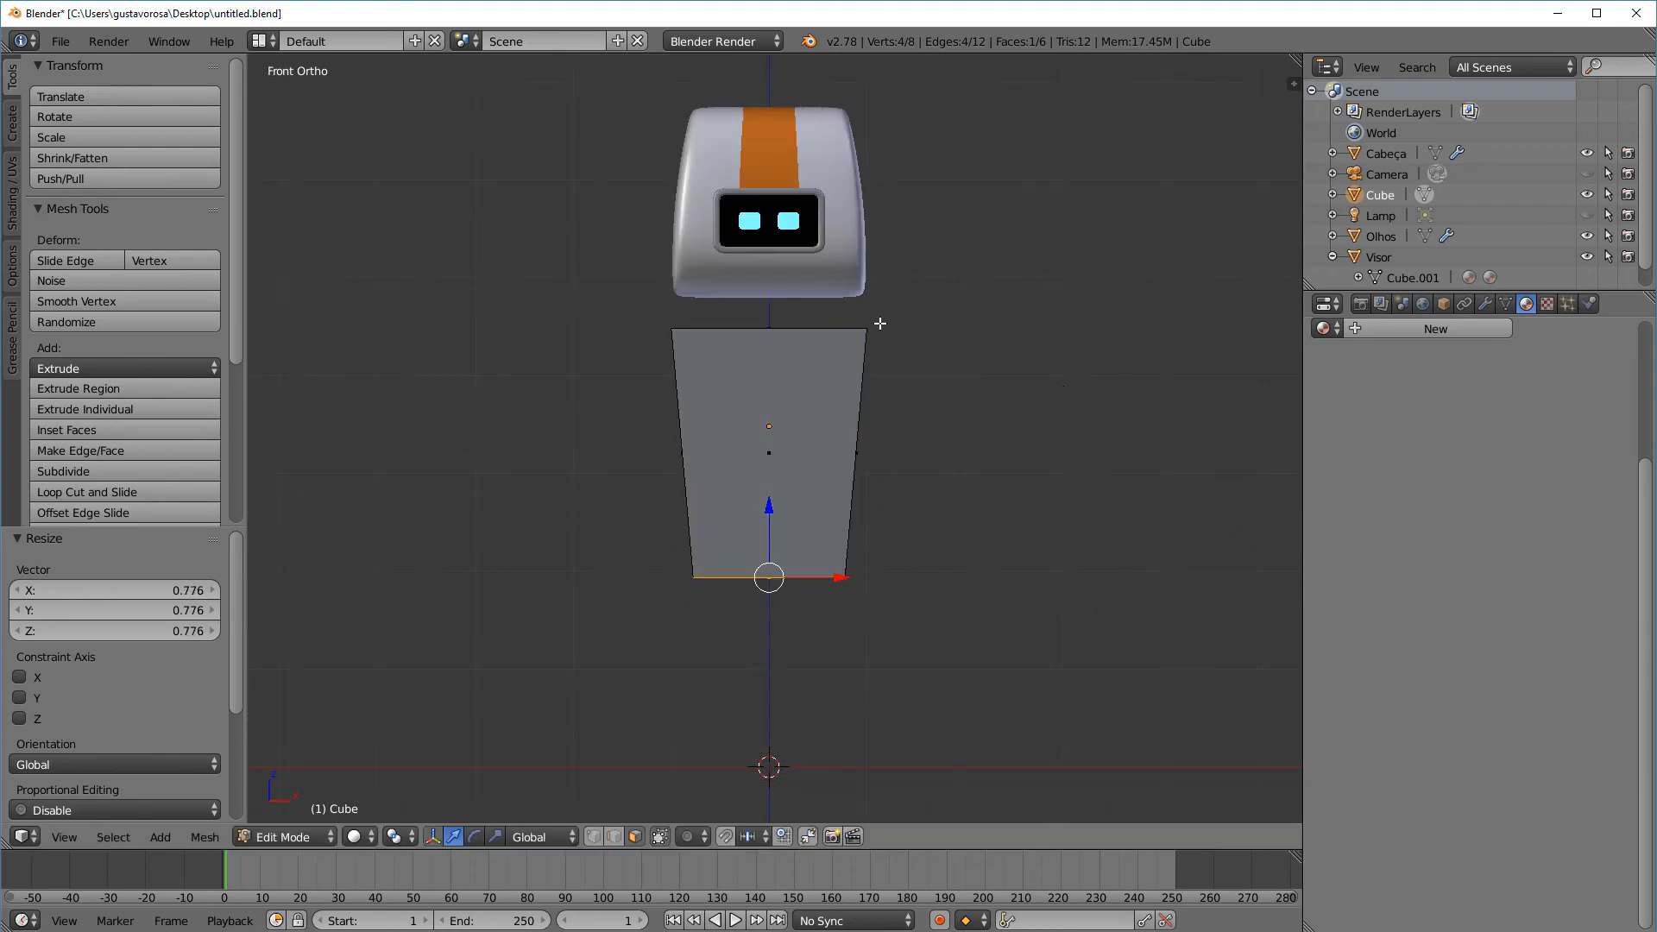
key("s")
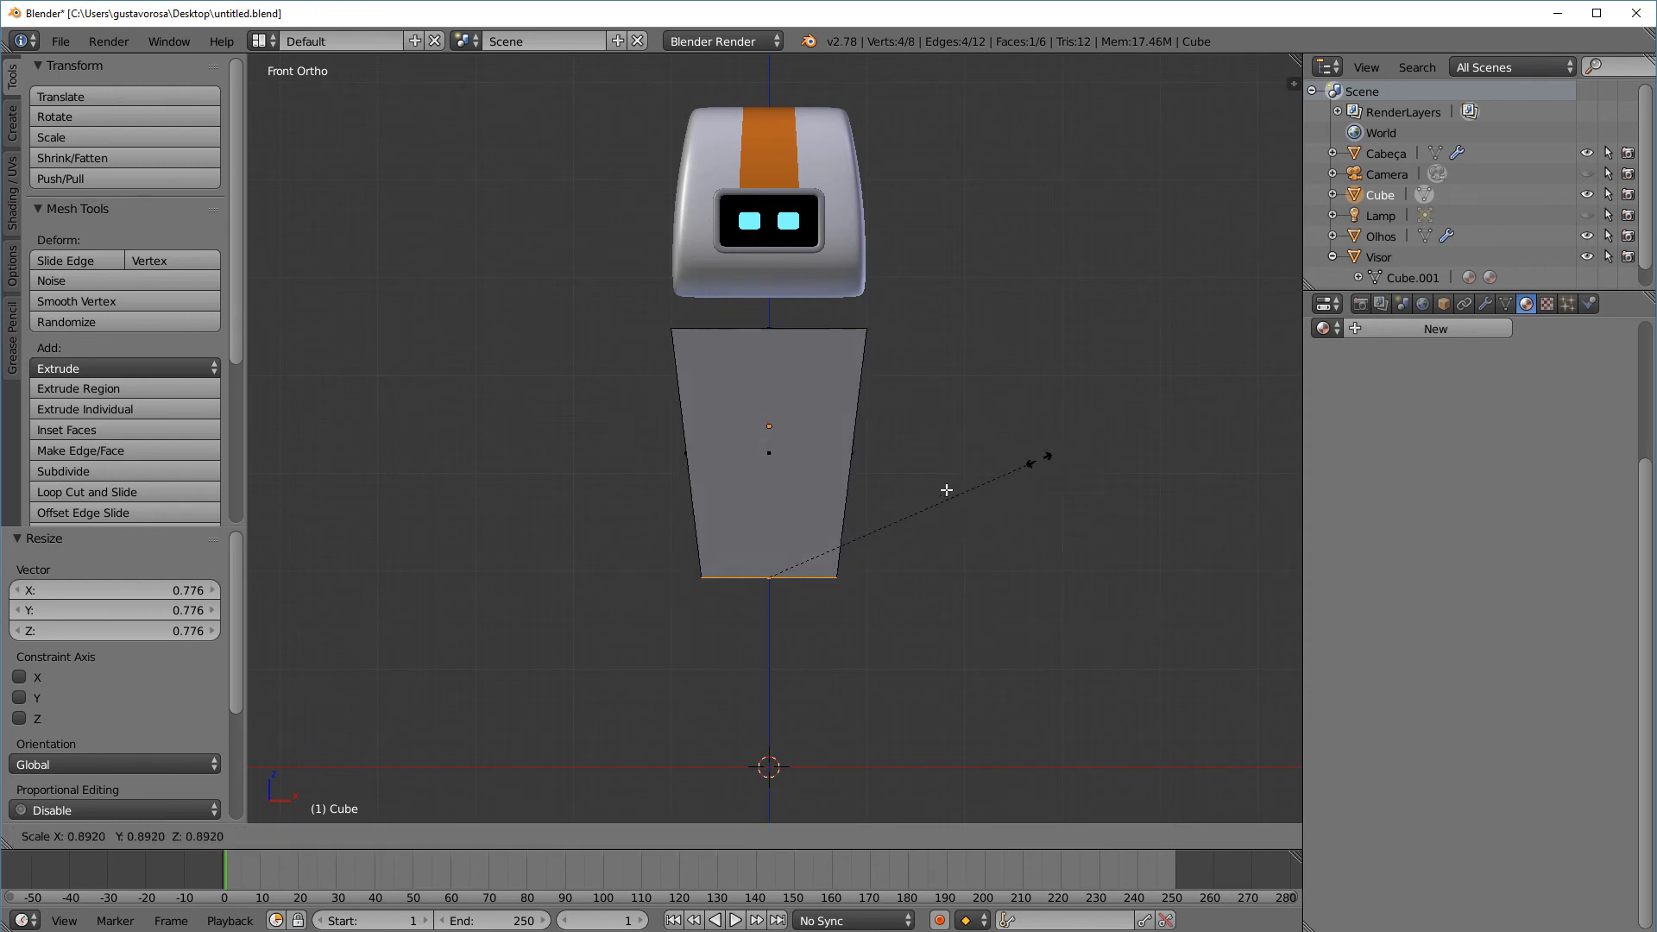
left_click(1036, 467)
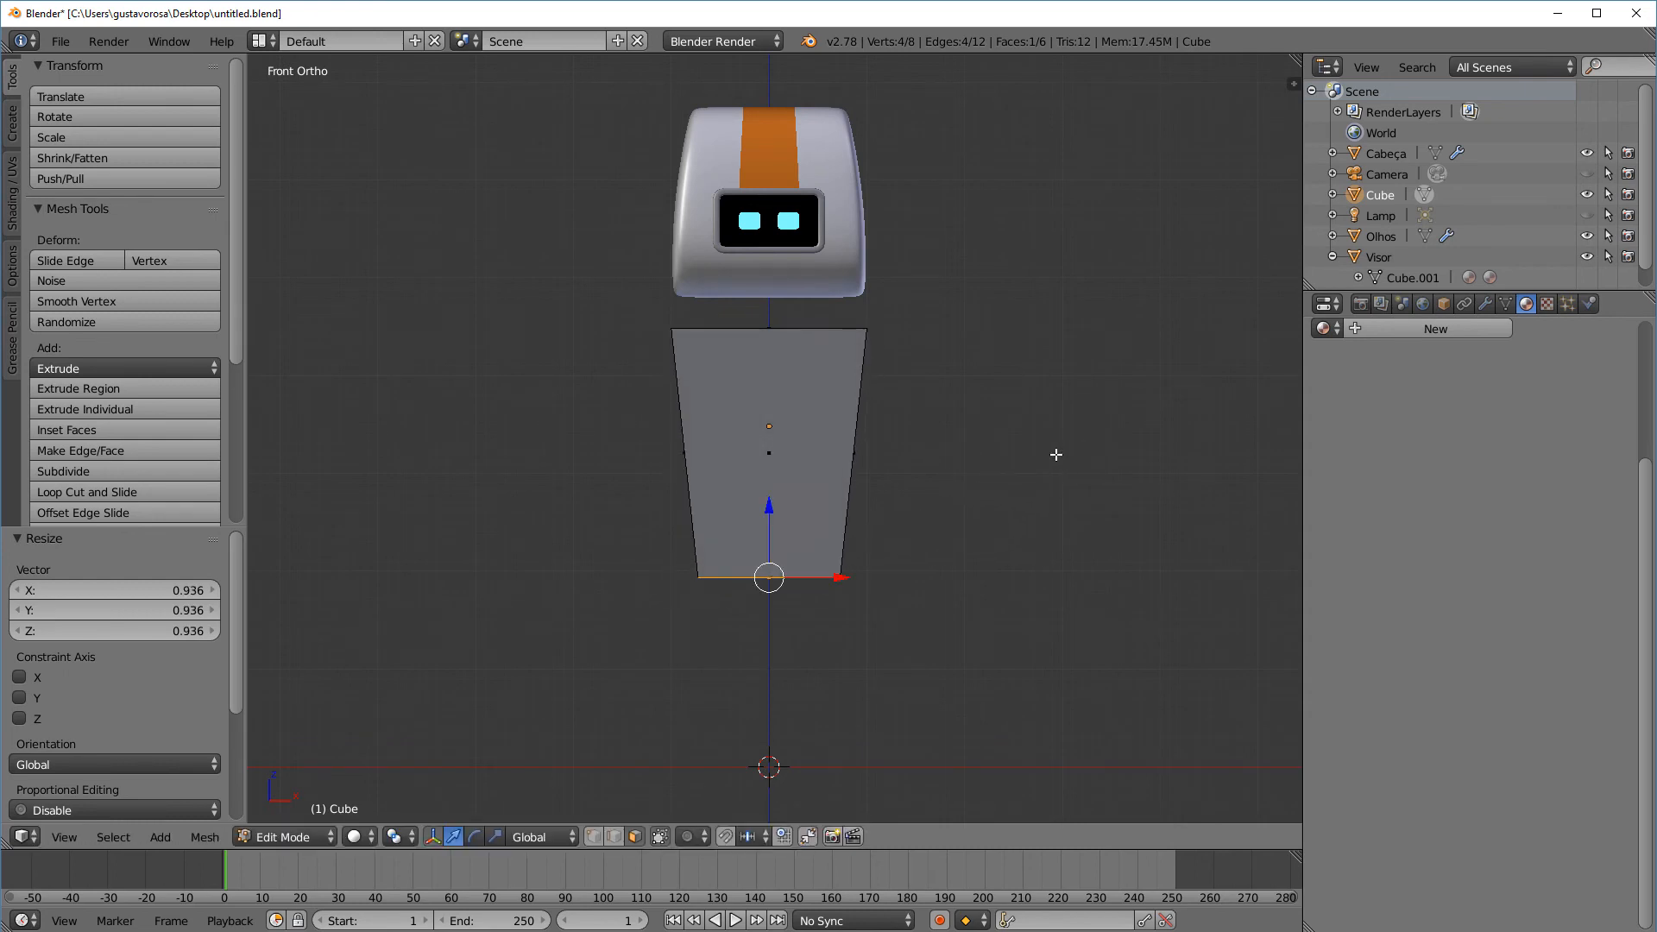
Select the ring of four edges running across the body's width and subdivide it with 2 cuts
middle_click_drag(1001, 500, 828, 510)
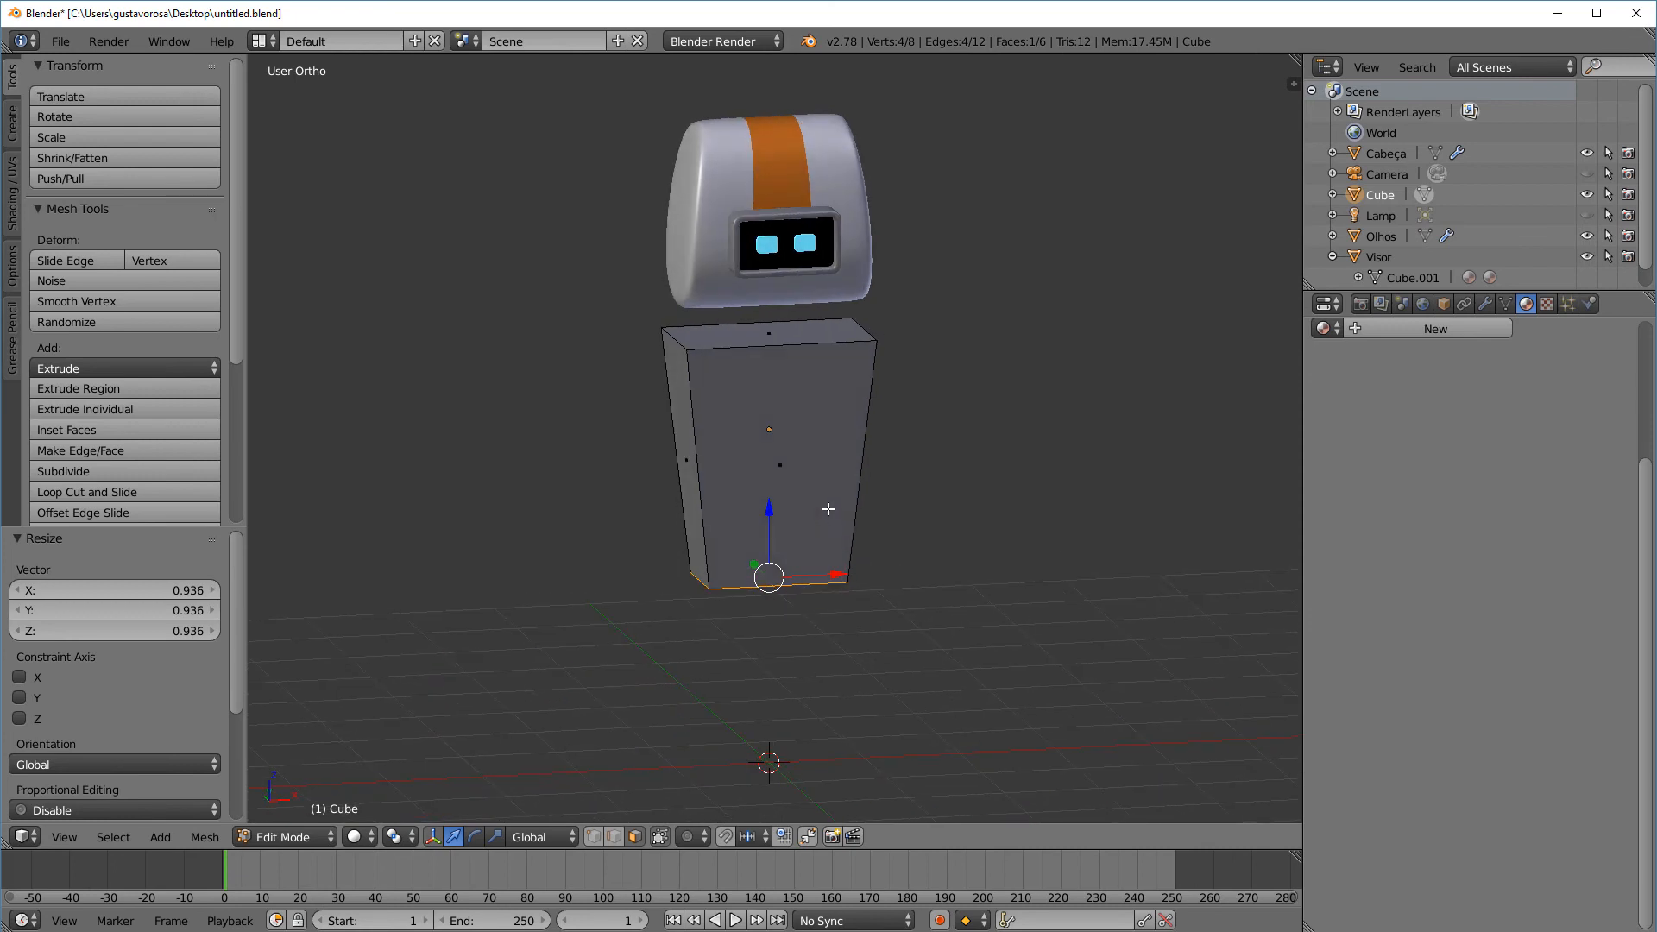
scroll(828, 509, "up", 1)
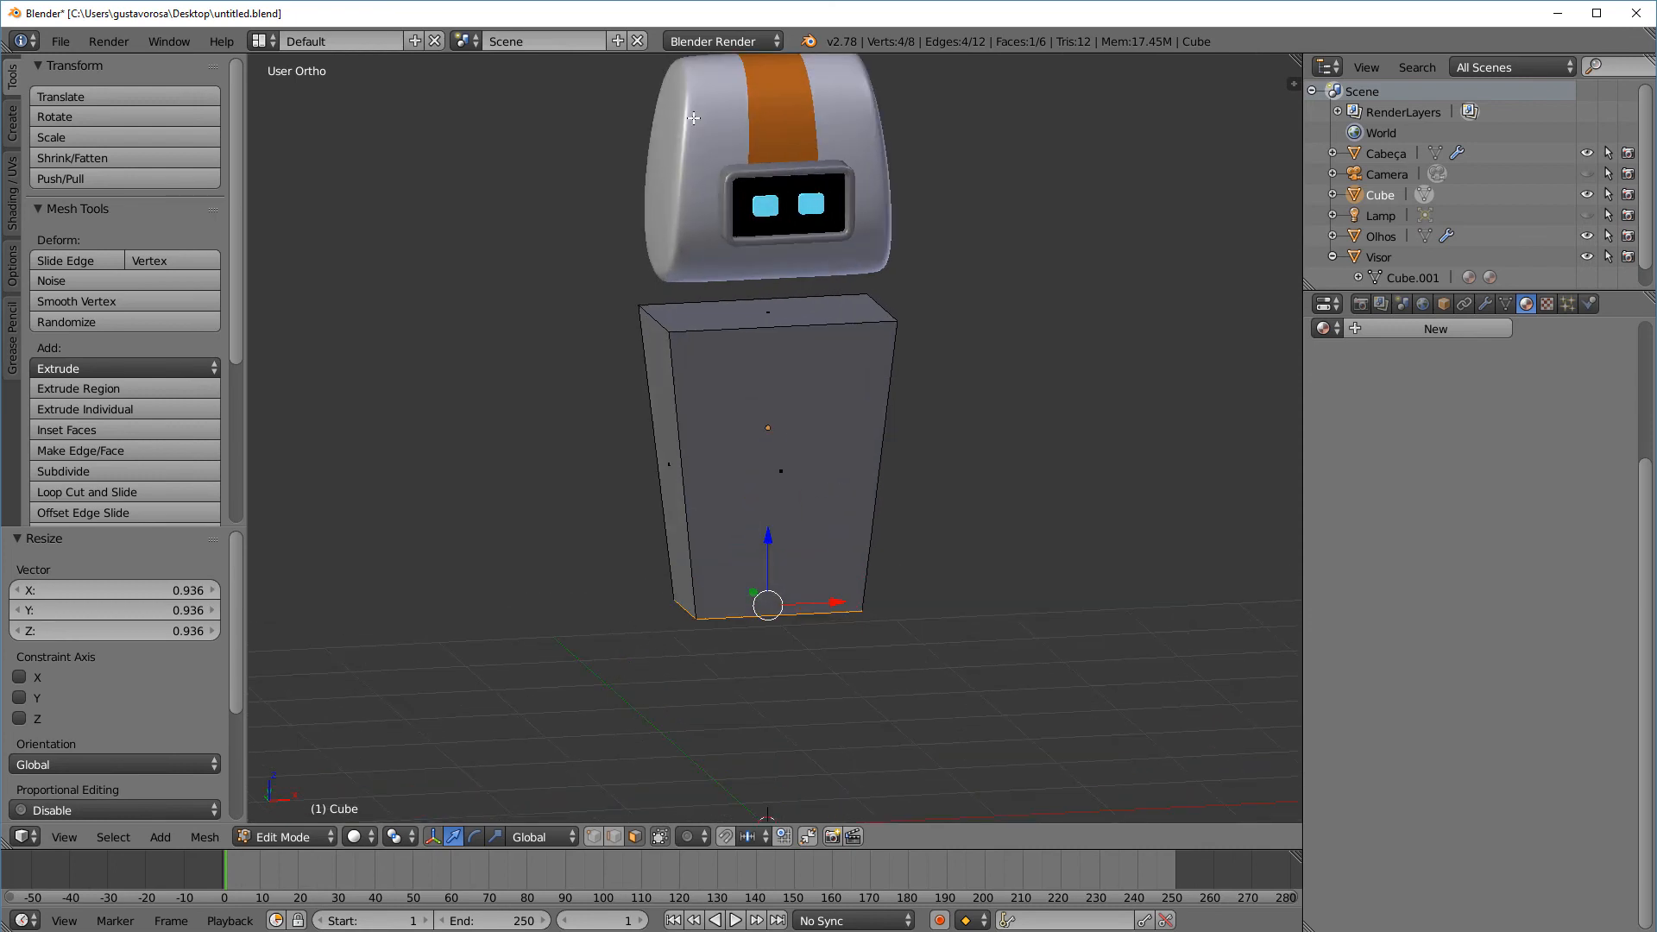
left_click(612, 839)
right_click(789, 327, "ctrl+alt")
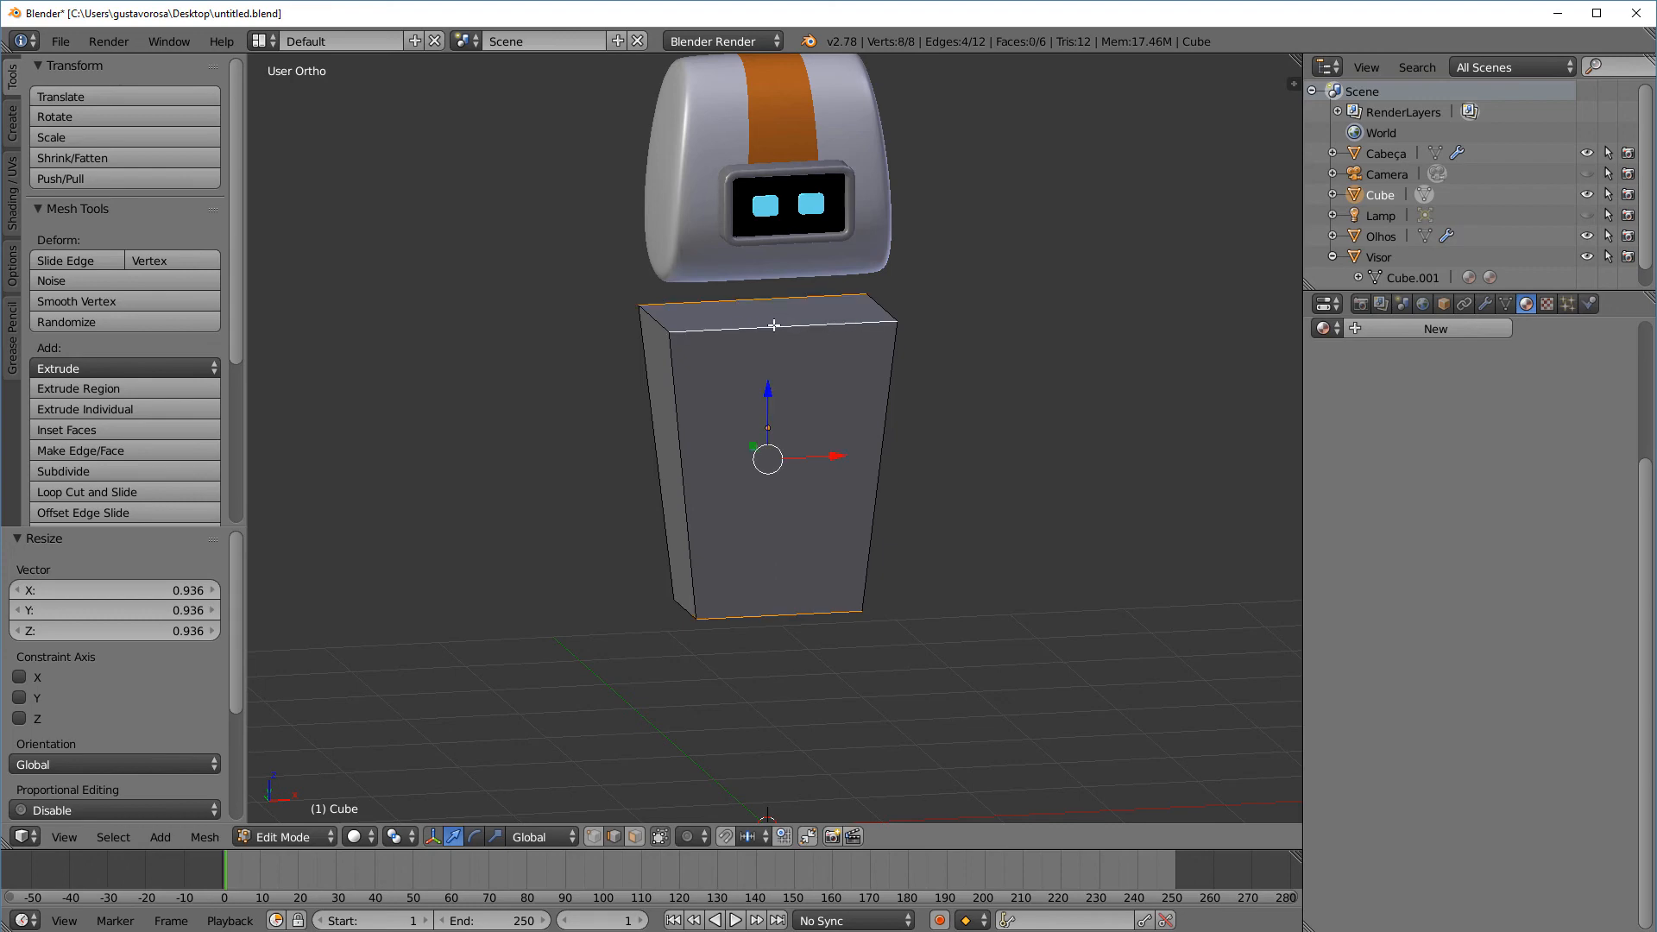
middle_click_drag(402, 417, 547, 451)
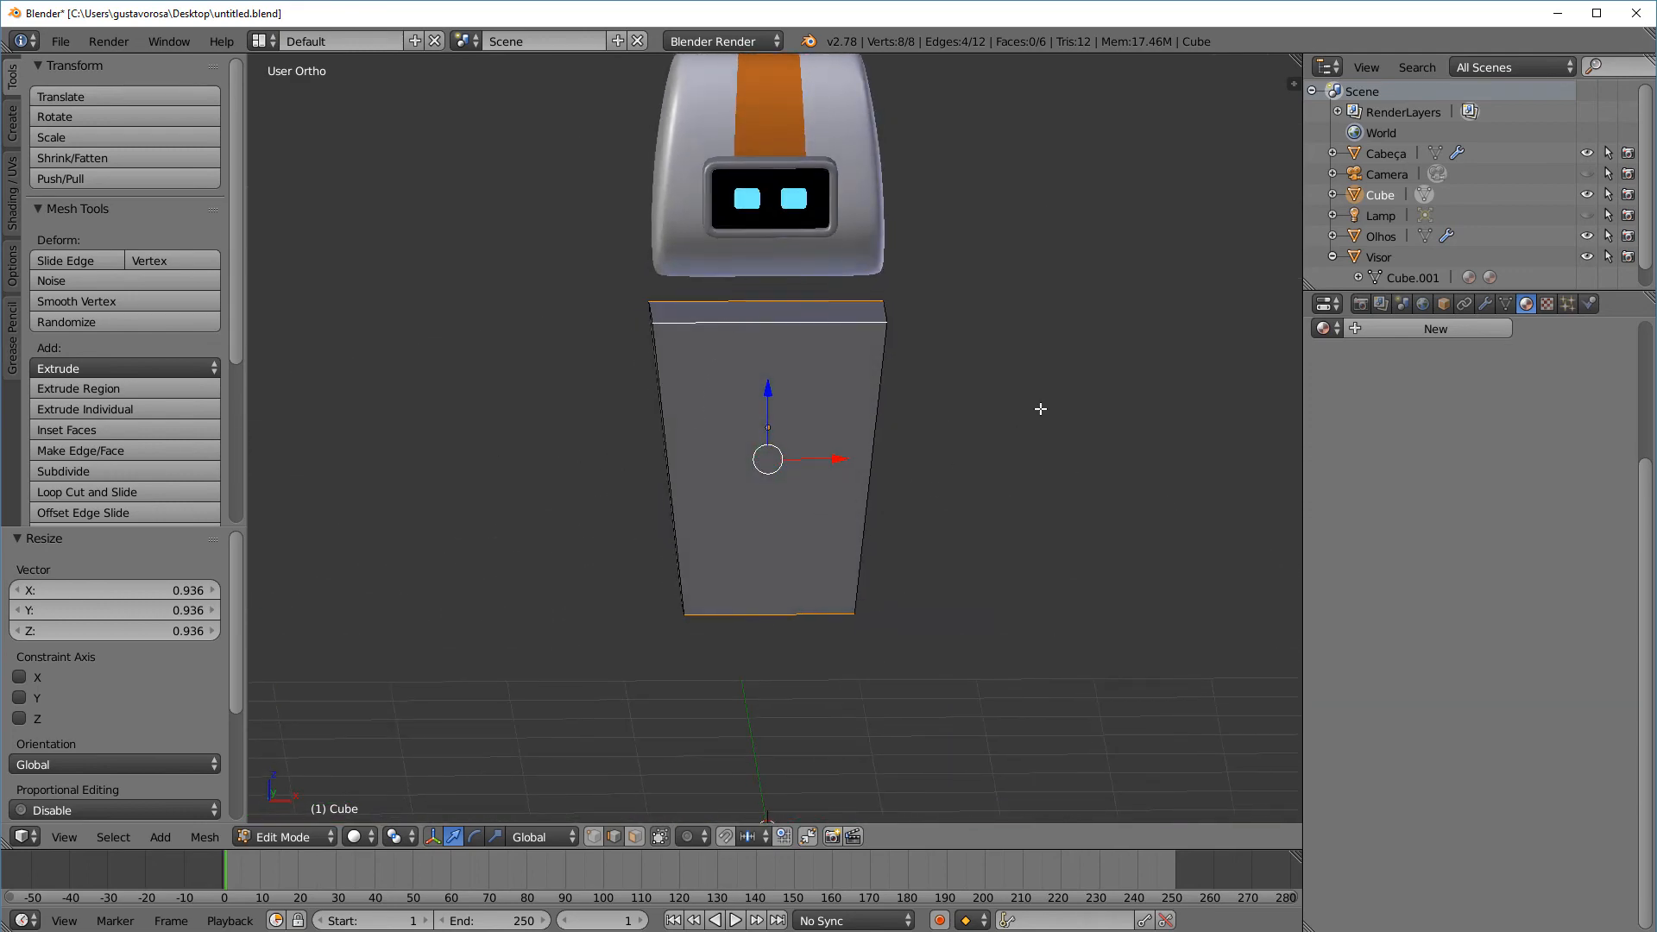
key("w")
left_click(575, 377)
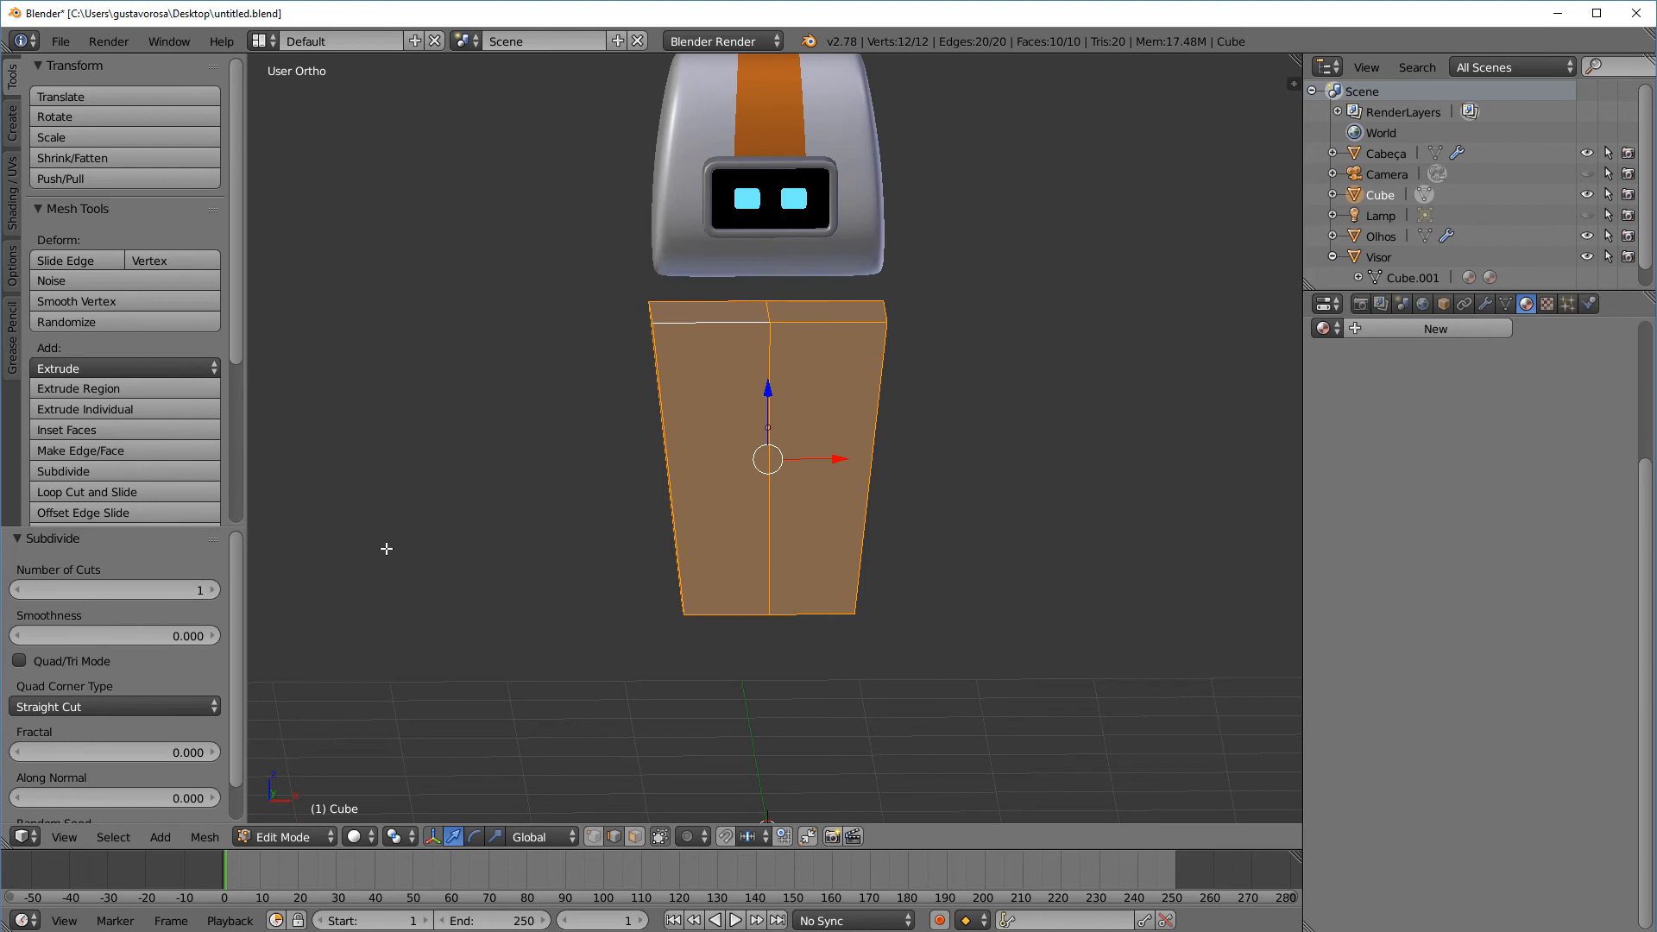
key("F6")
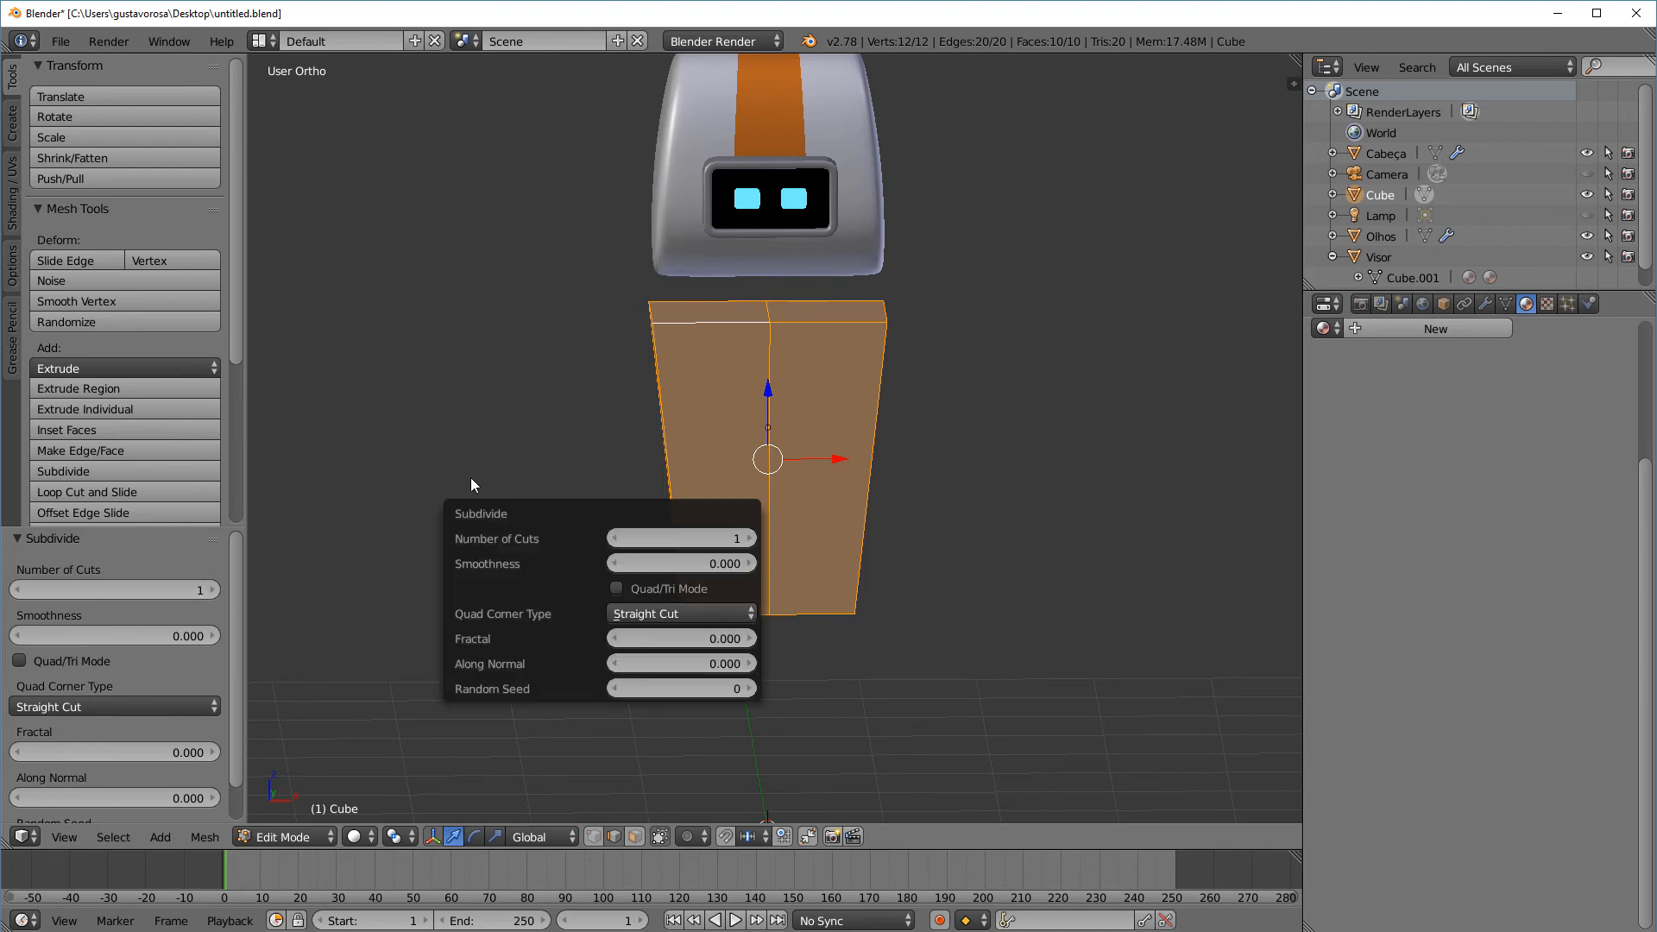
left_click(749, 541)
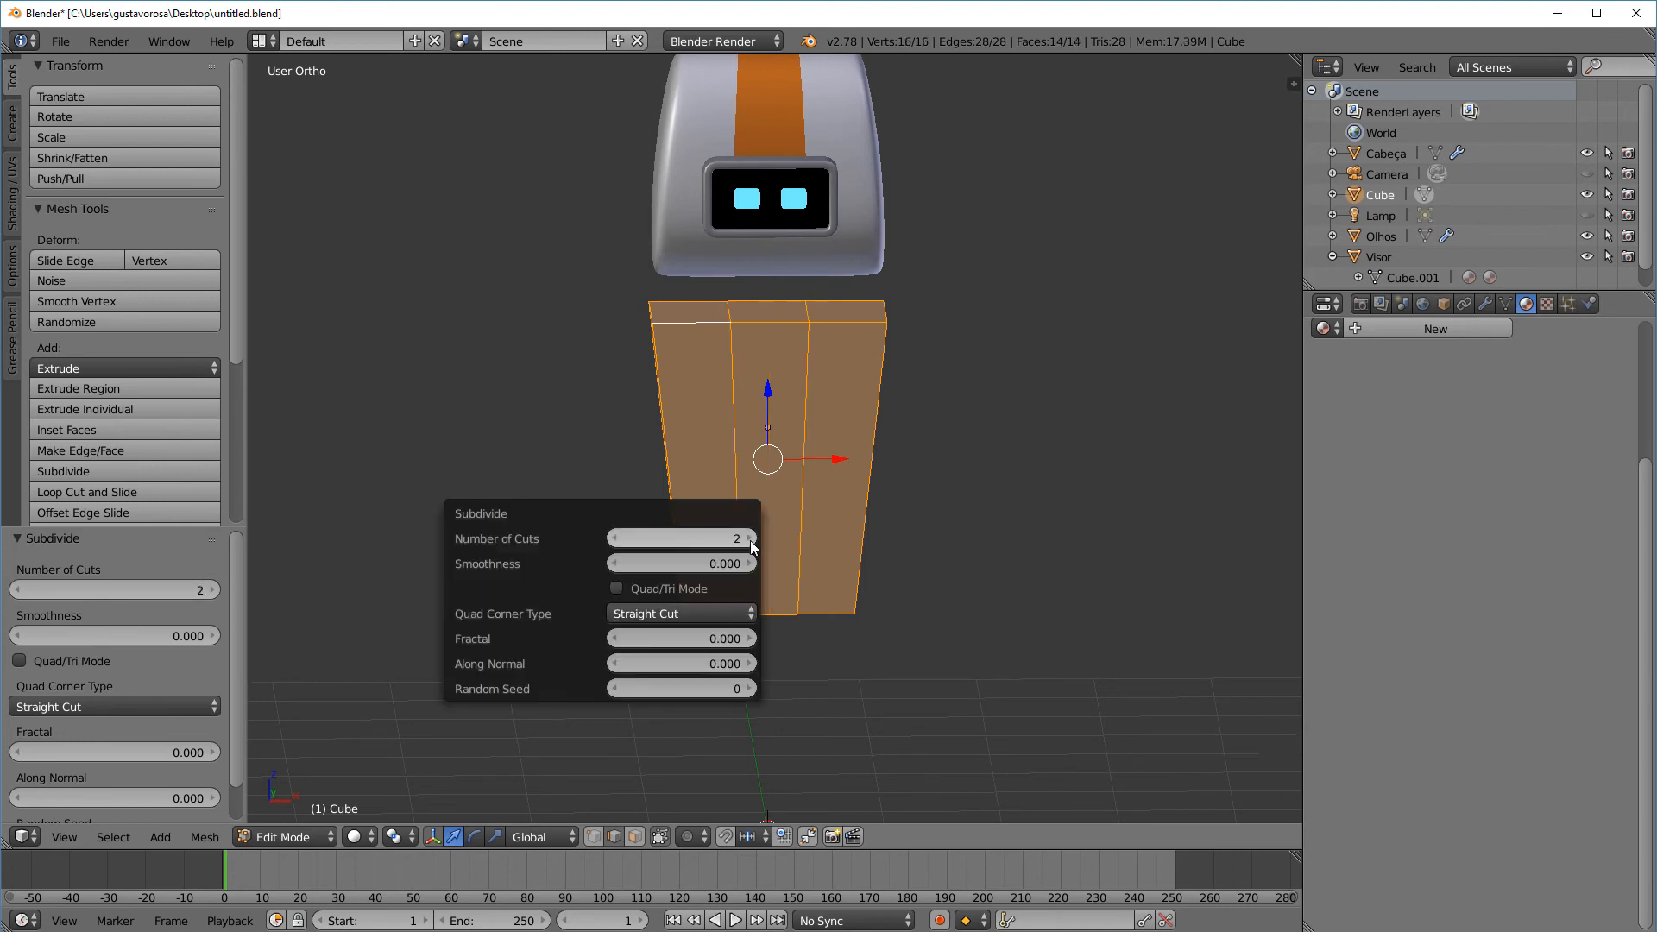
Select the ring of vertical edges around the body, subdivide it with one cut, and view it from the front
middle_click_drag(970, 443, 973, 415)
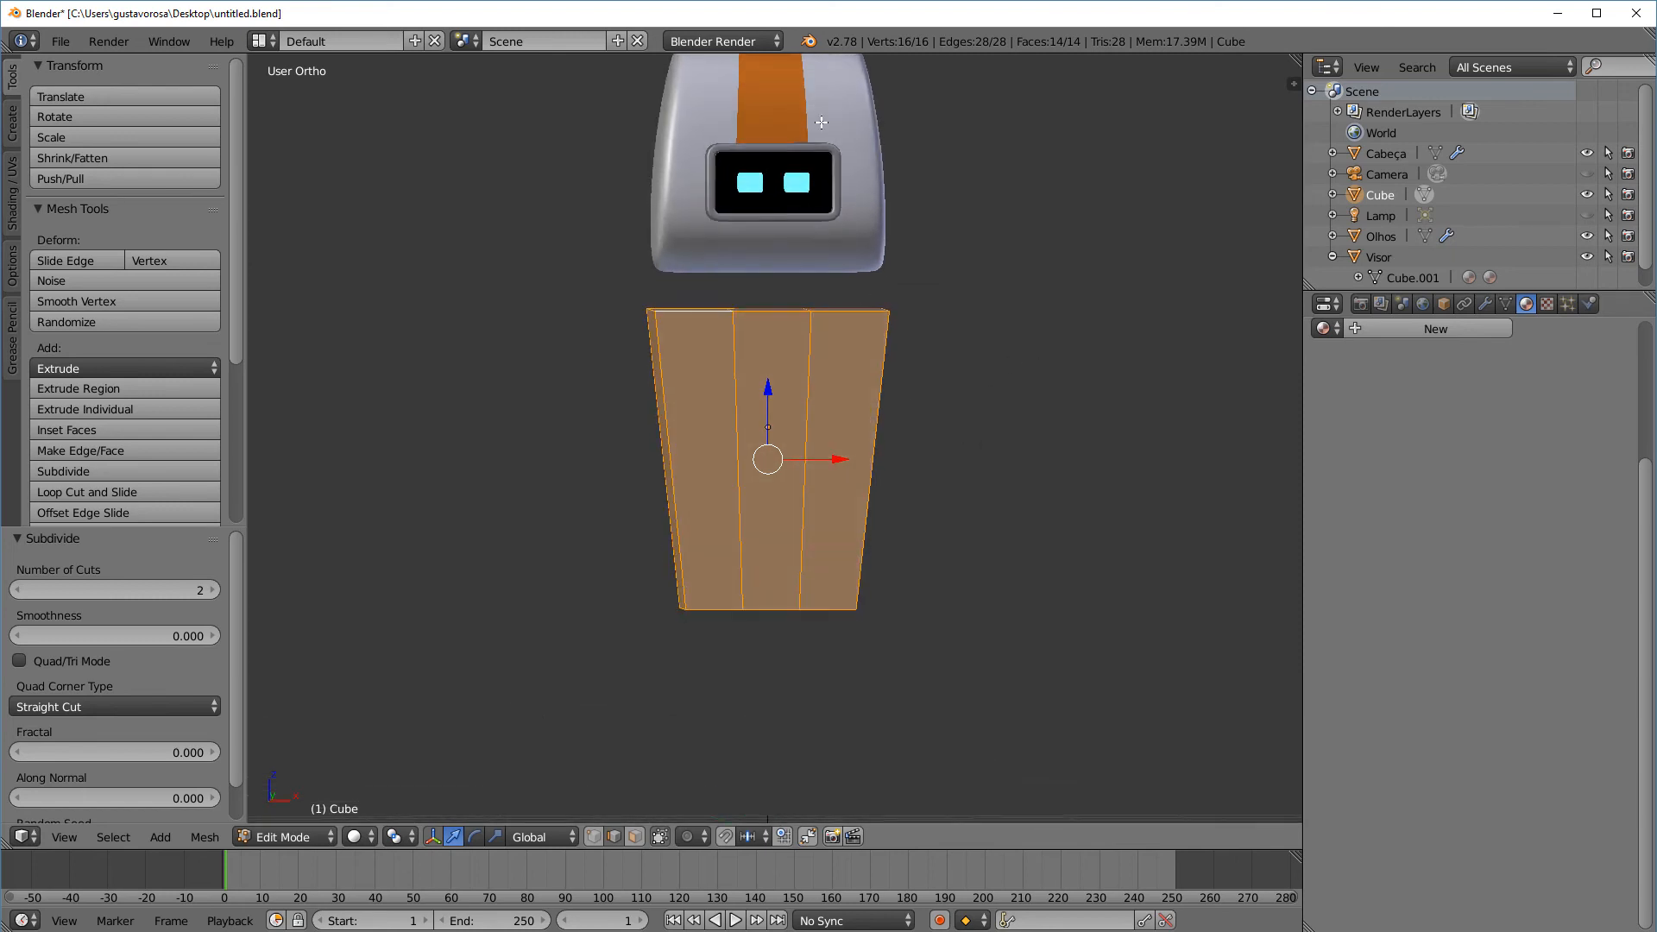
middle_click_drag(891, 325, 885, 436, "shift")
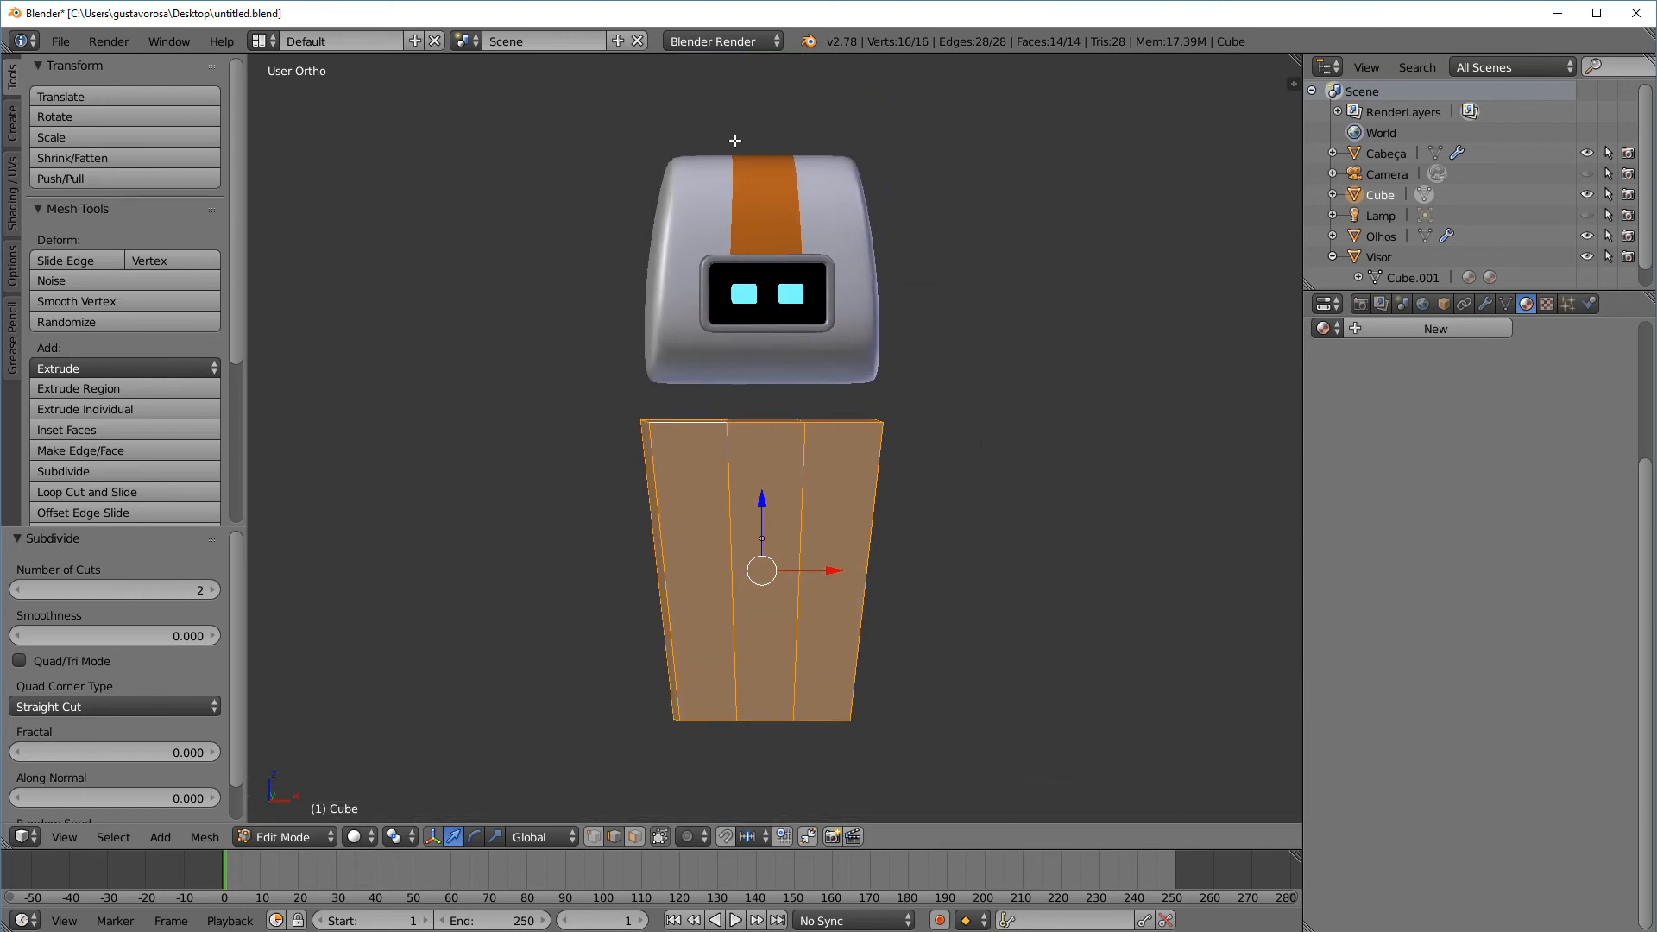
middle_click_drag(768, 477, 748, 405)
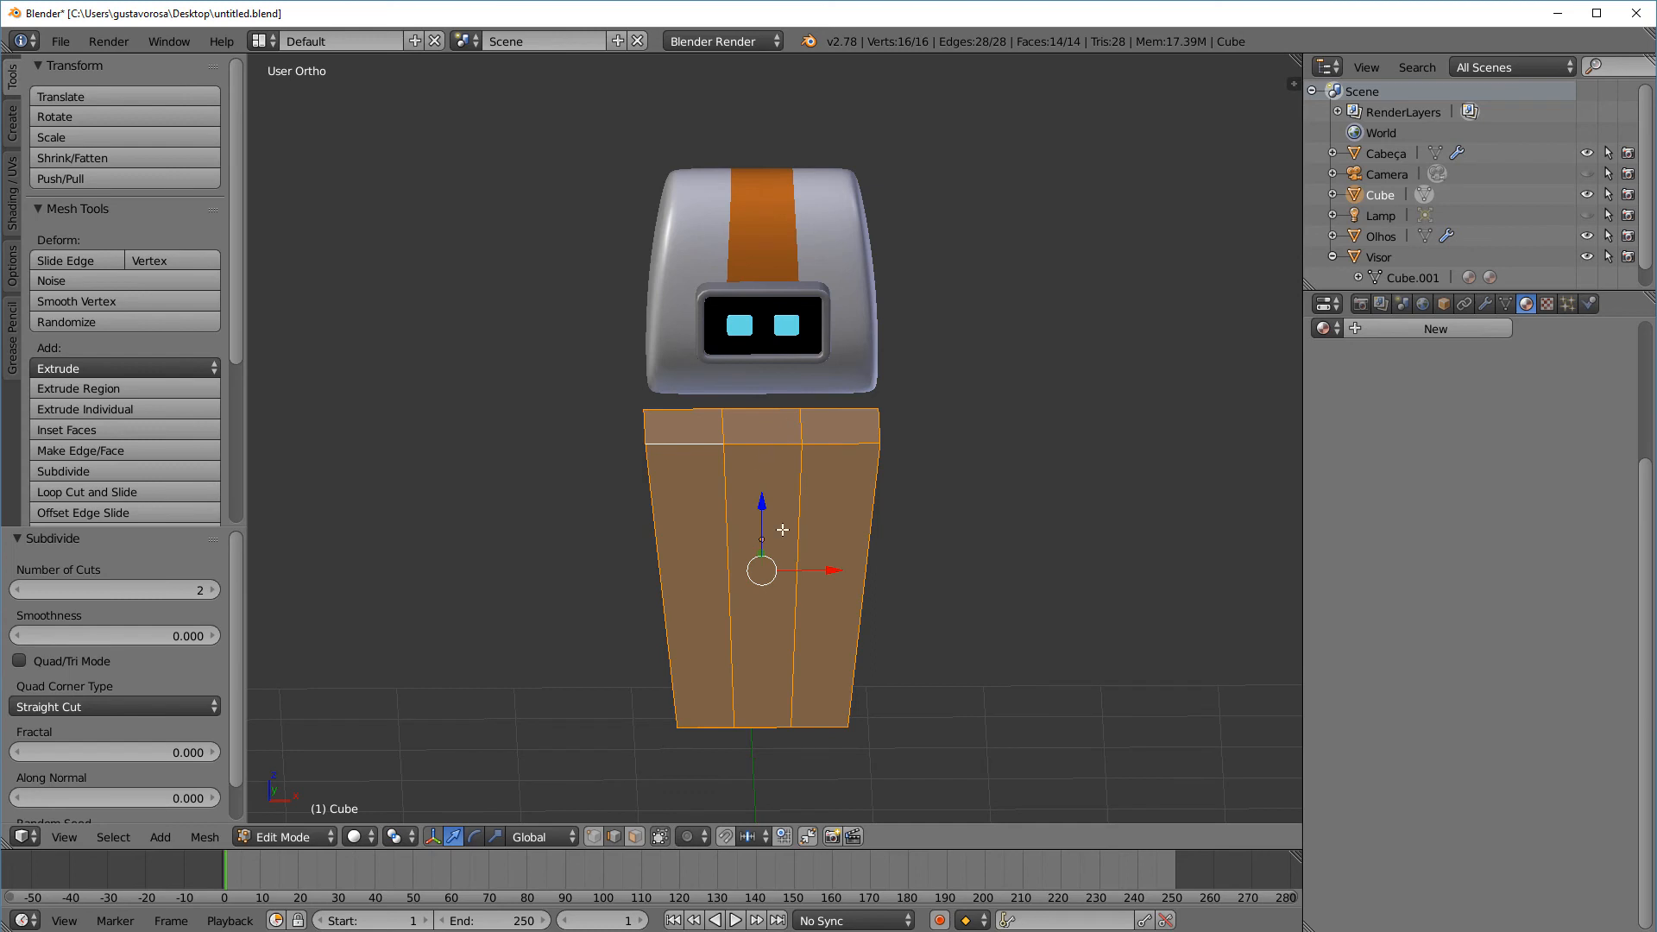
middle_click_drag(783, 530, 882, 535)
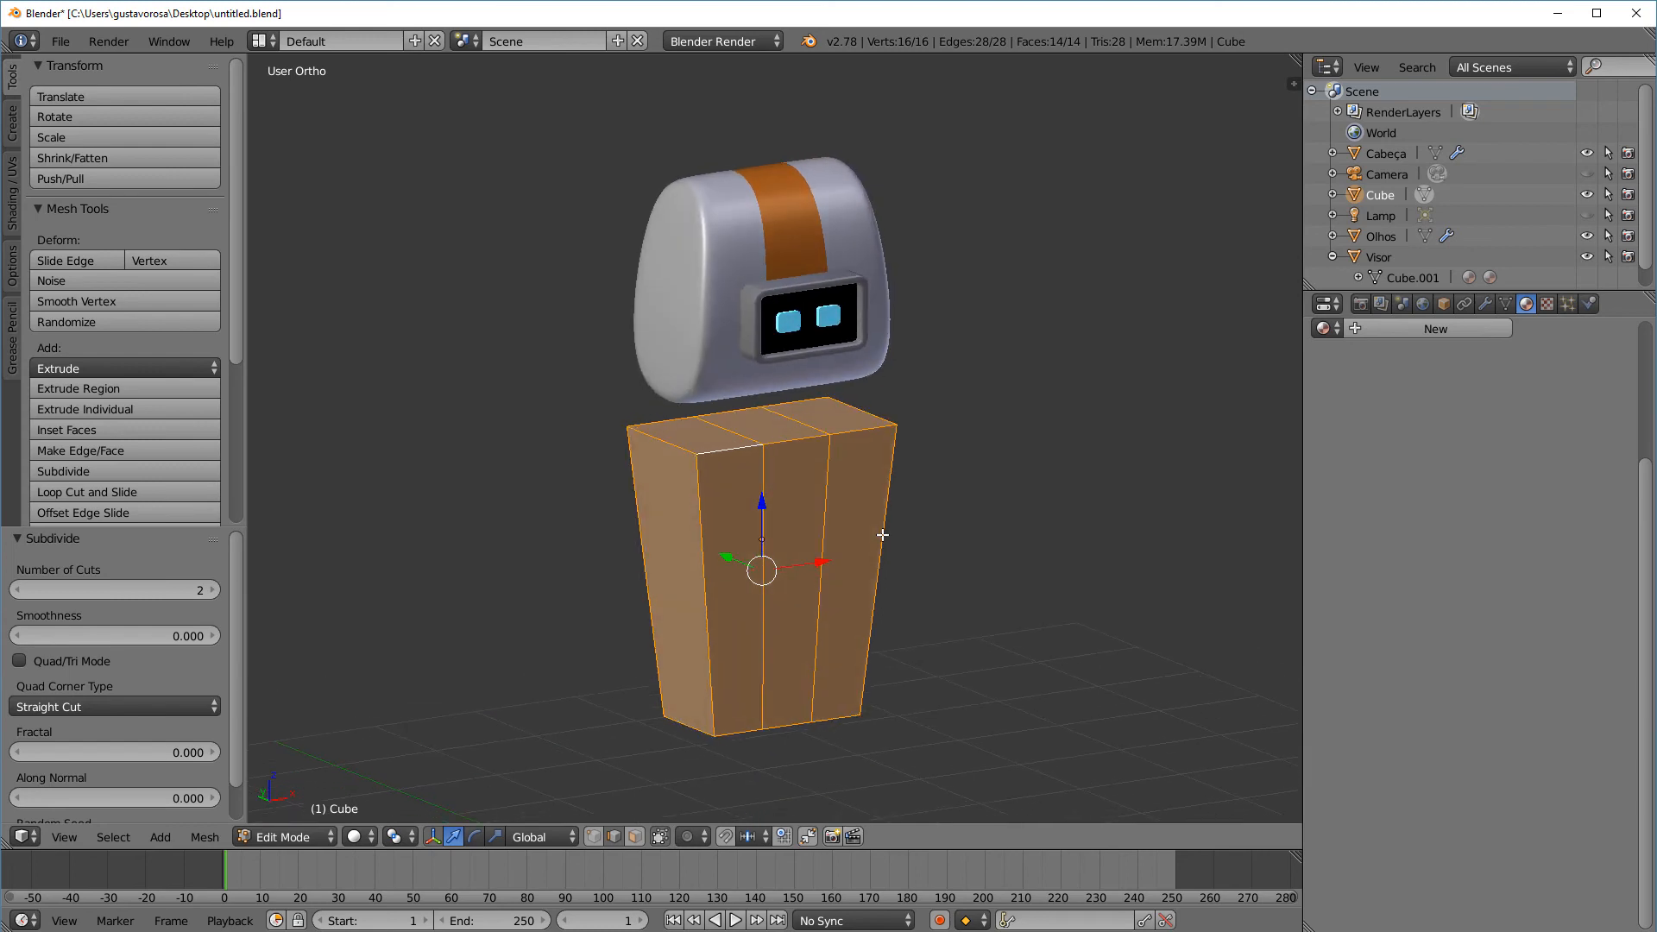
right_click(820, 606)
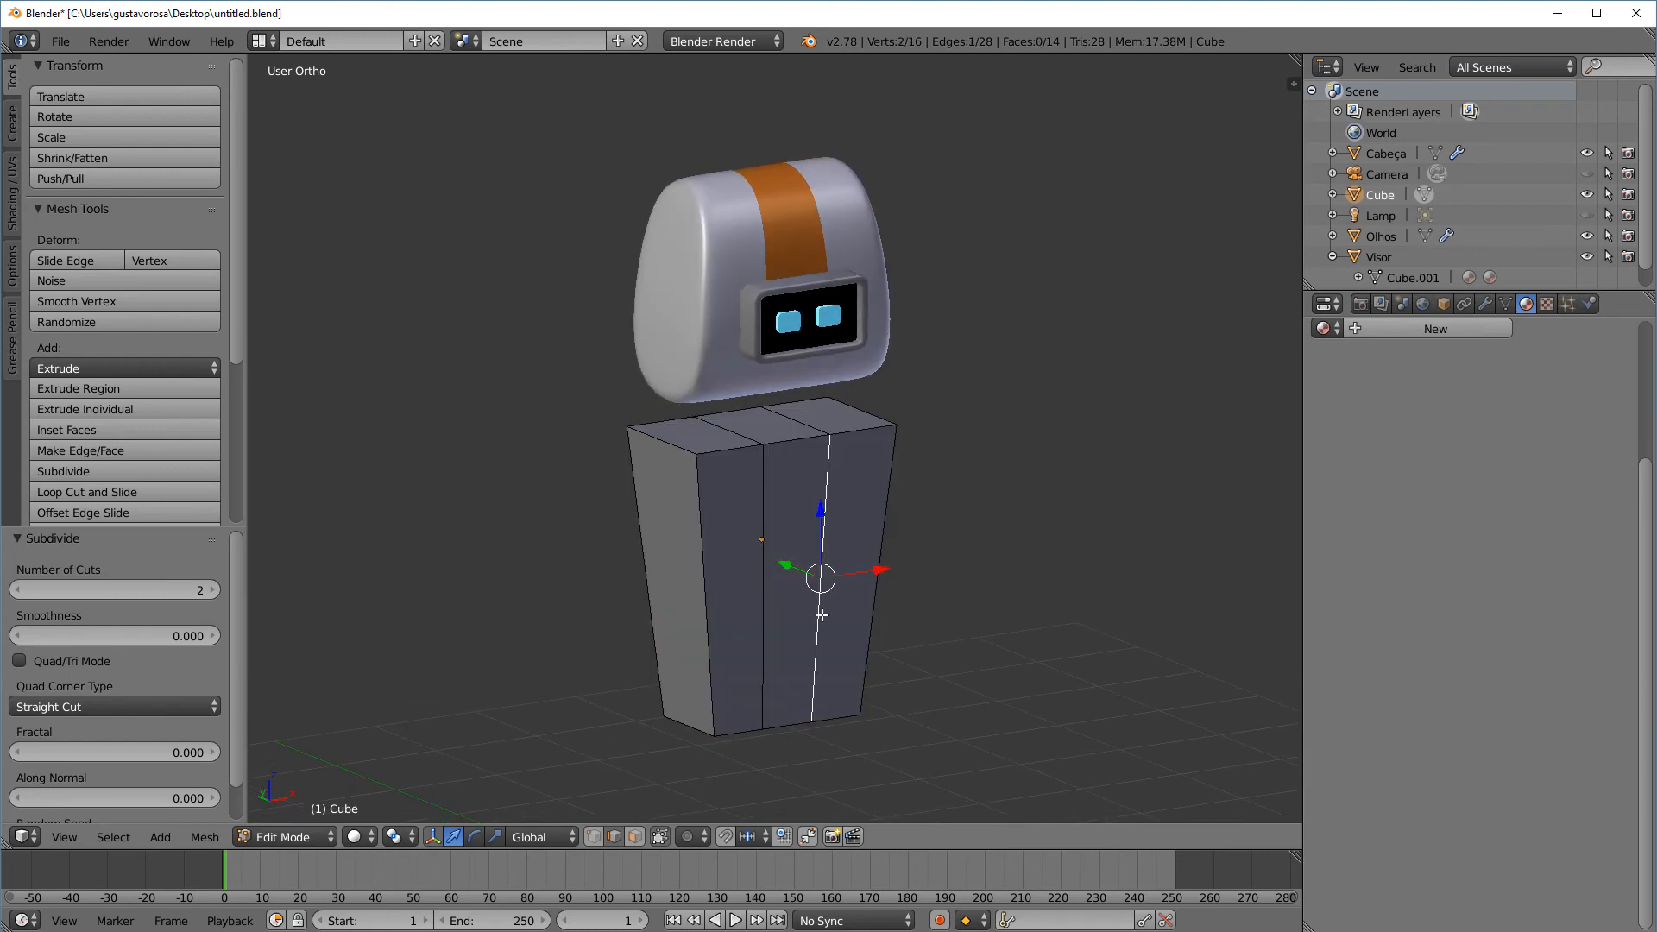
right_click(826, 516, "ctrl+alt")
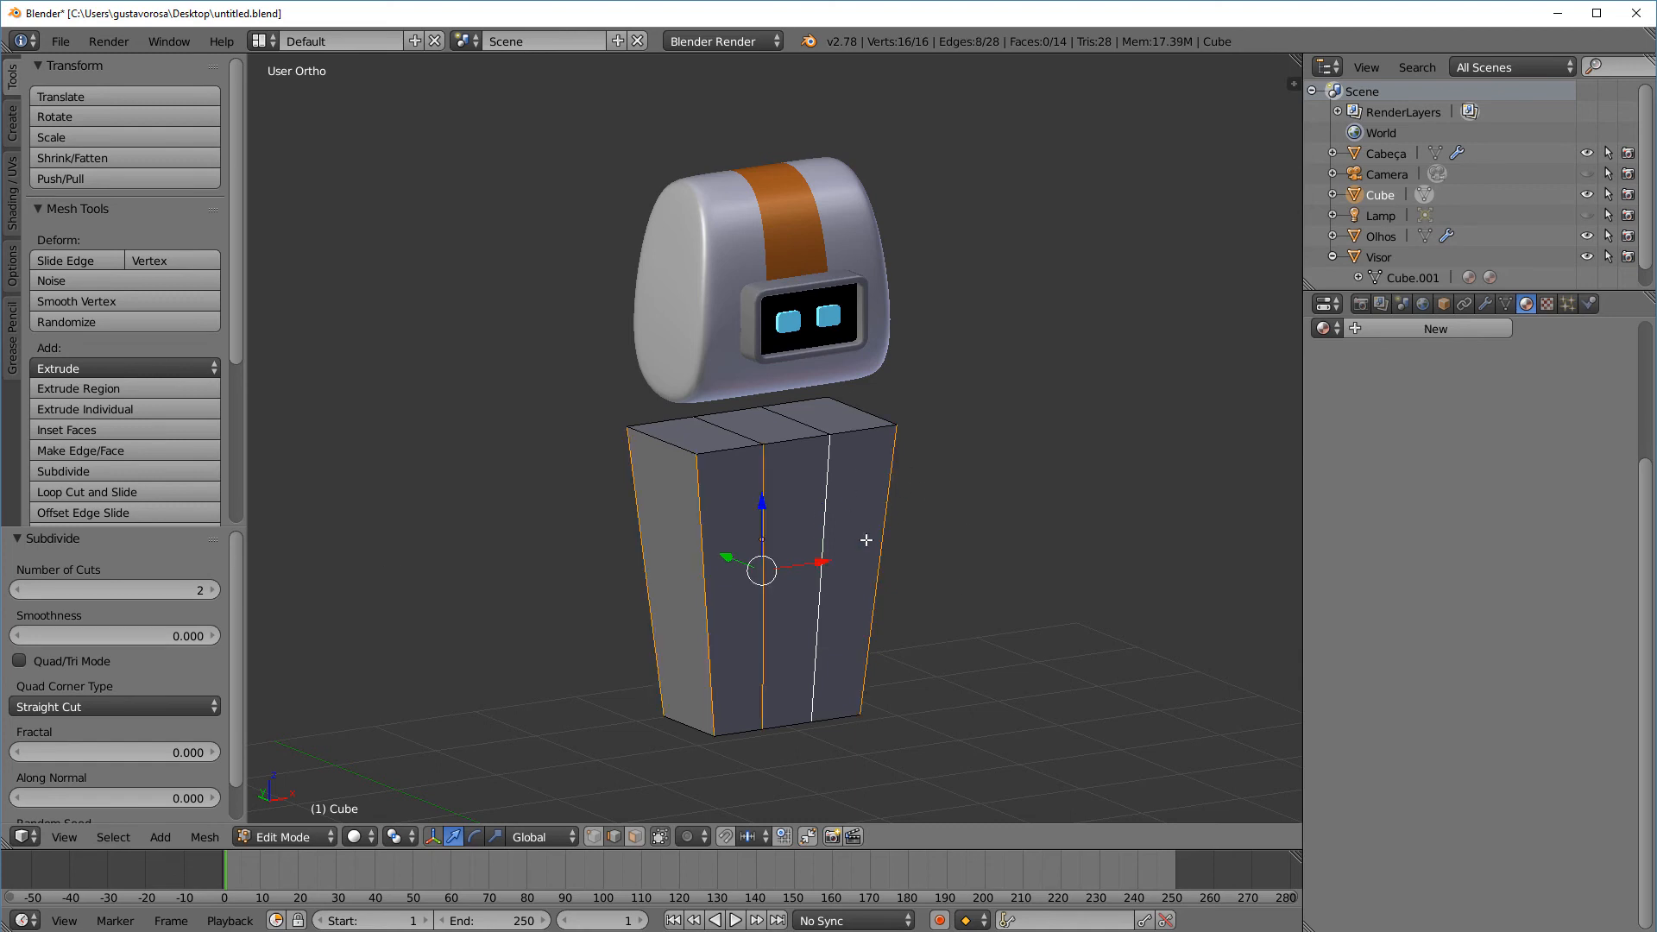
key("ctrl+e")
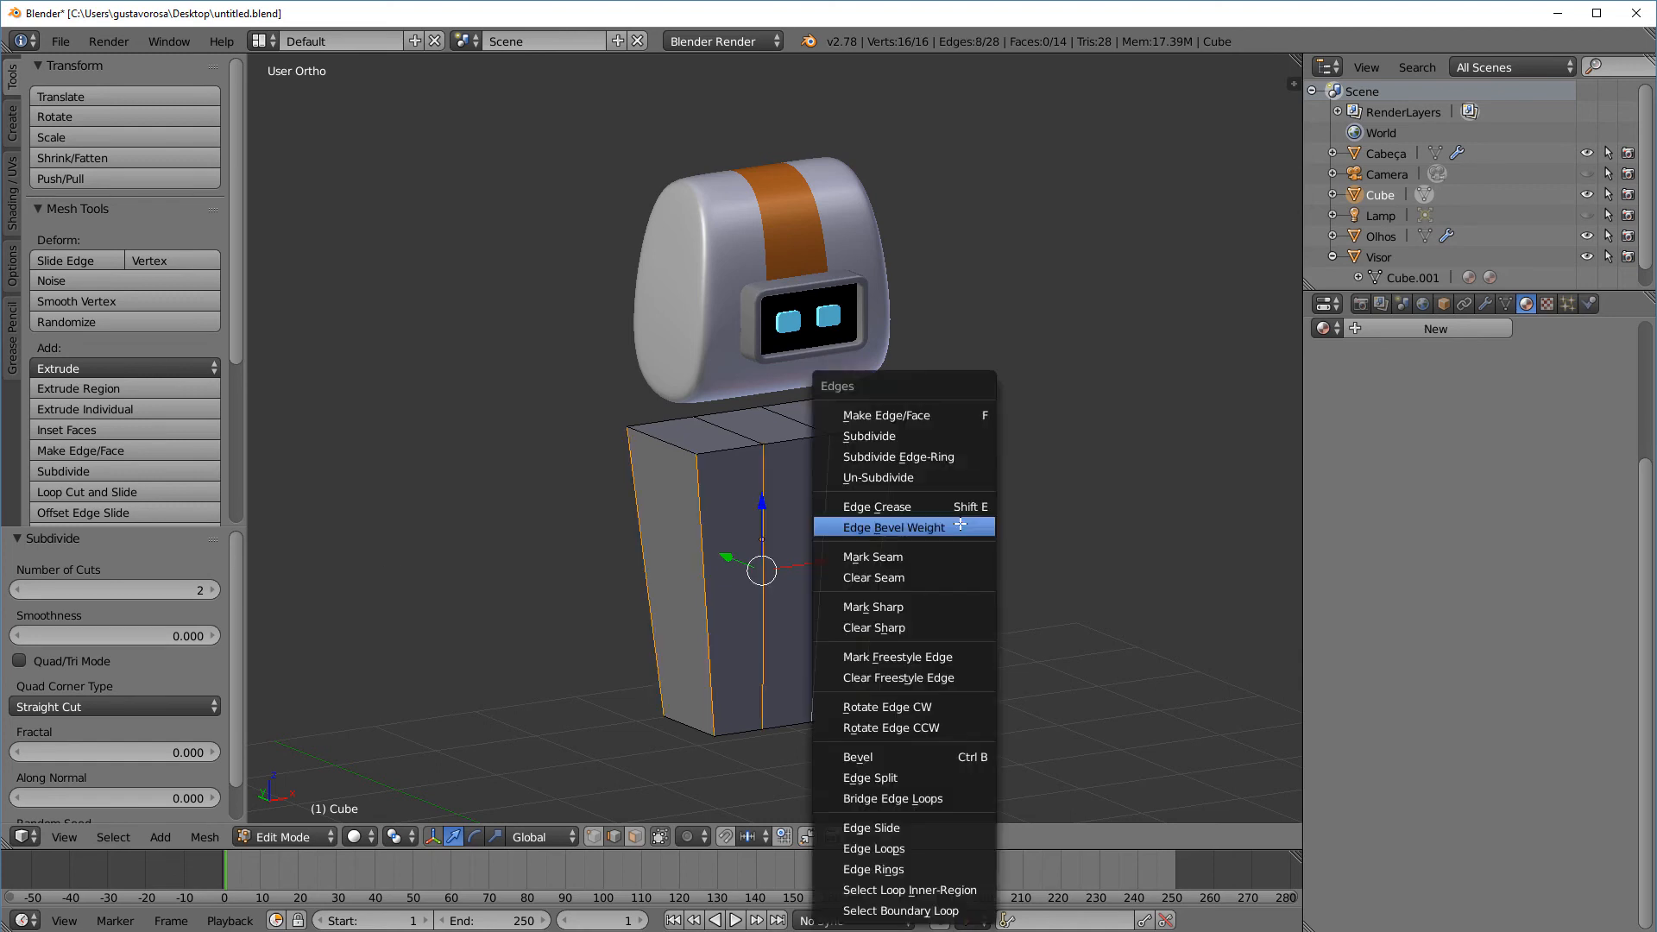
left_click(928, 438)
key("KP_1")
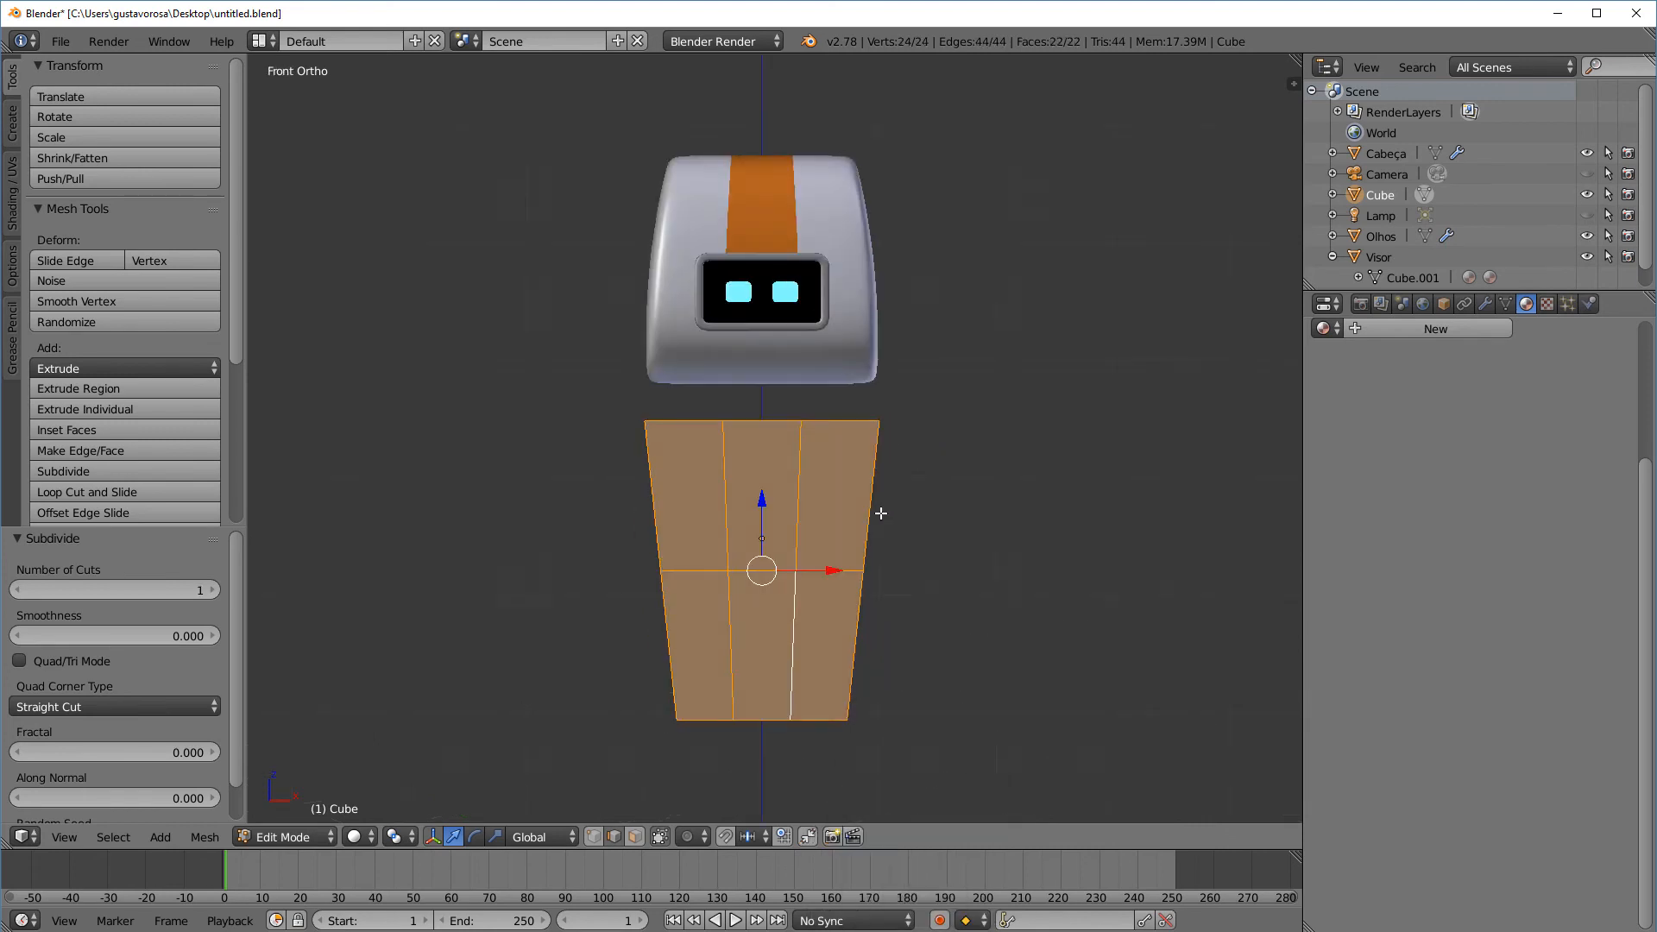
Scale the horizontal edge loop around the body's middle evenly by about 1.13 so the upper half's sides become nearly vertical
right_click(853, 570, "alt")
middle_click_drag(1025, 581, 919, 581)
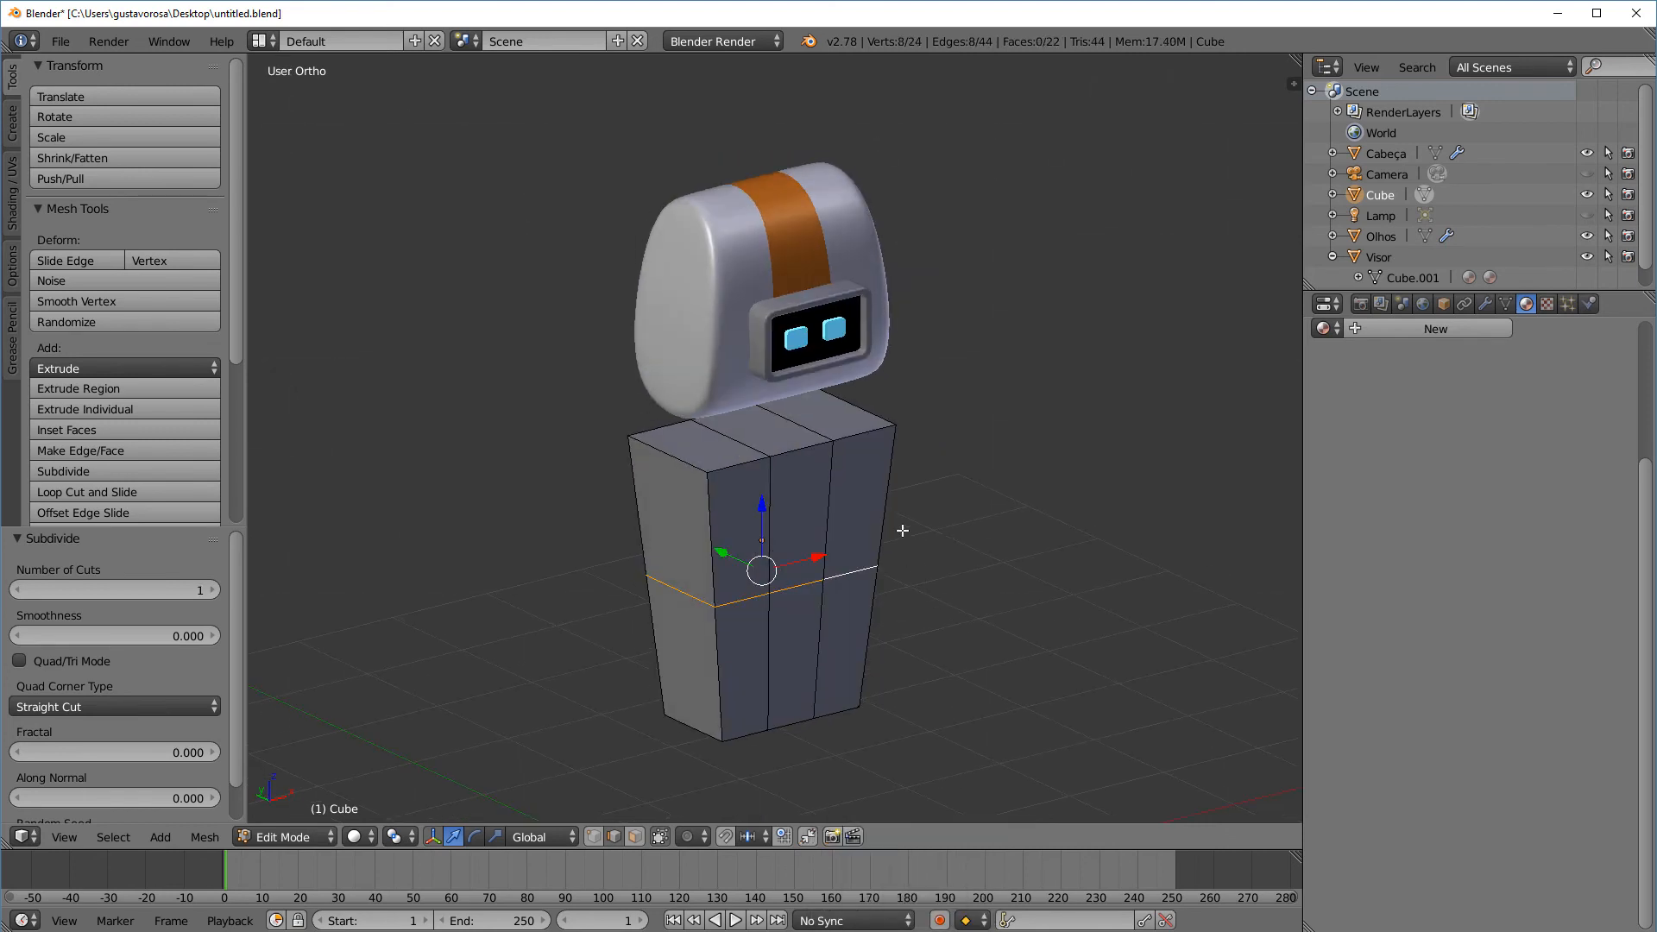
key("a")
right_click(870, 572, "alt")
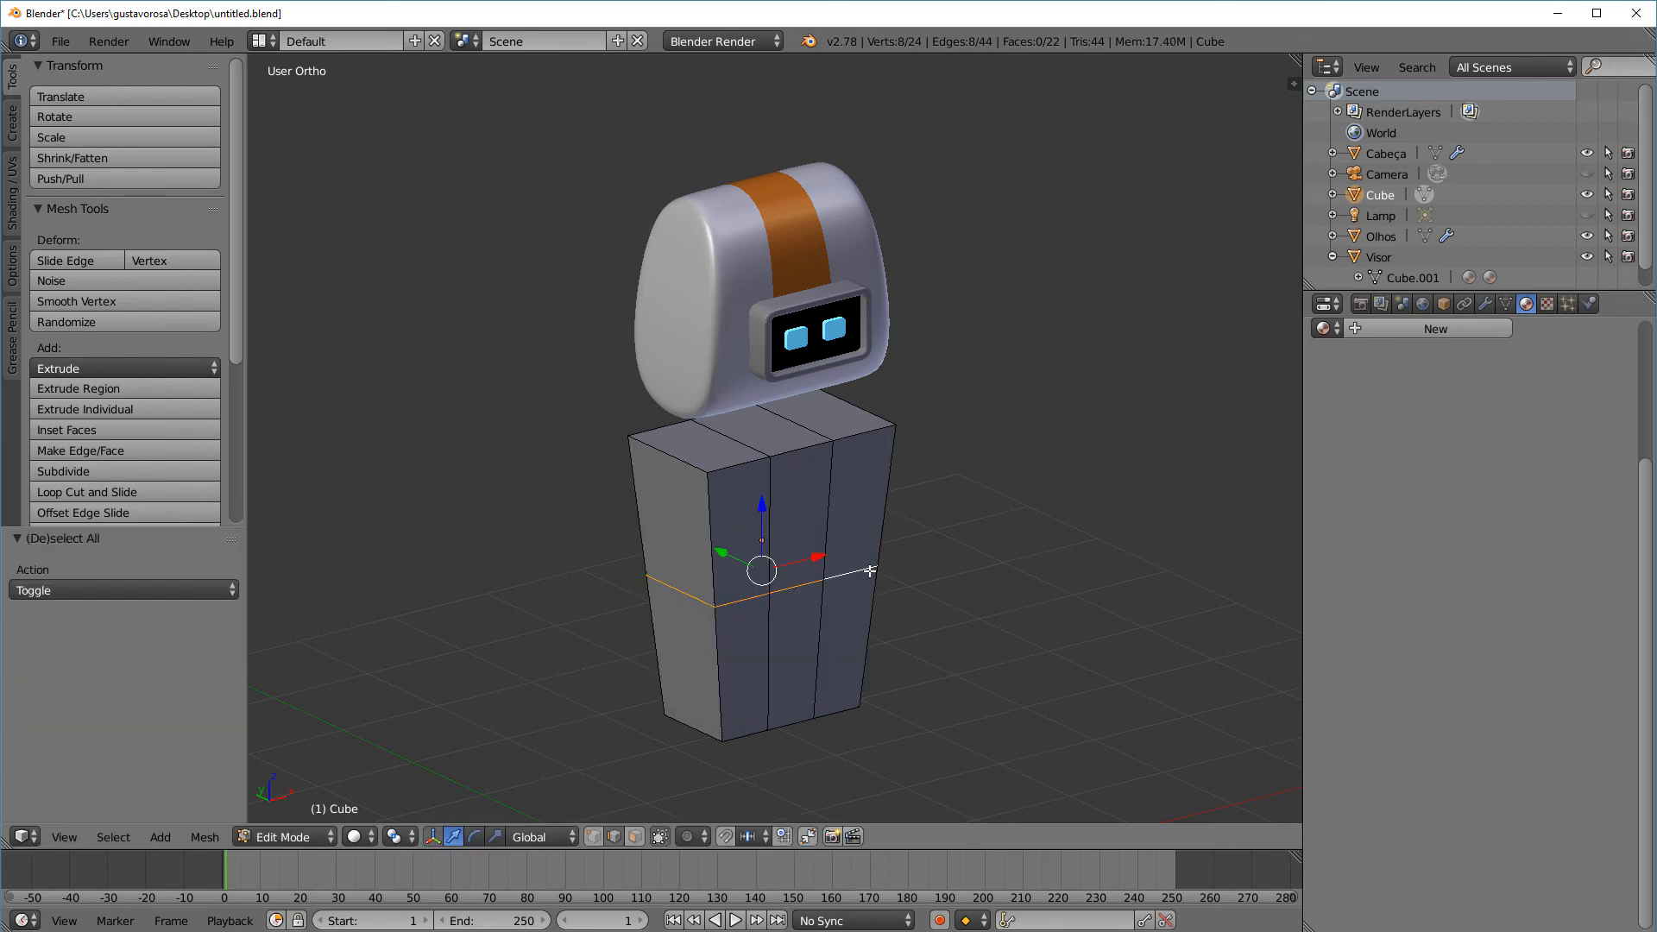
key("KP_1")
middle_click_drag(933, 517, 956, 537)
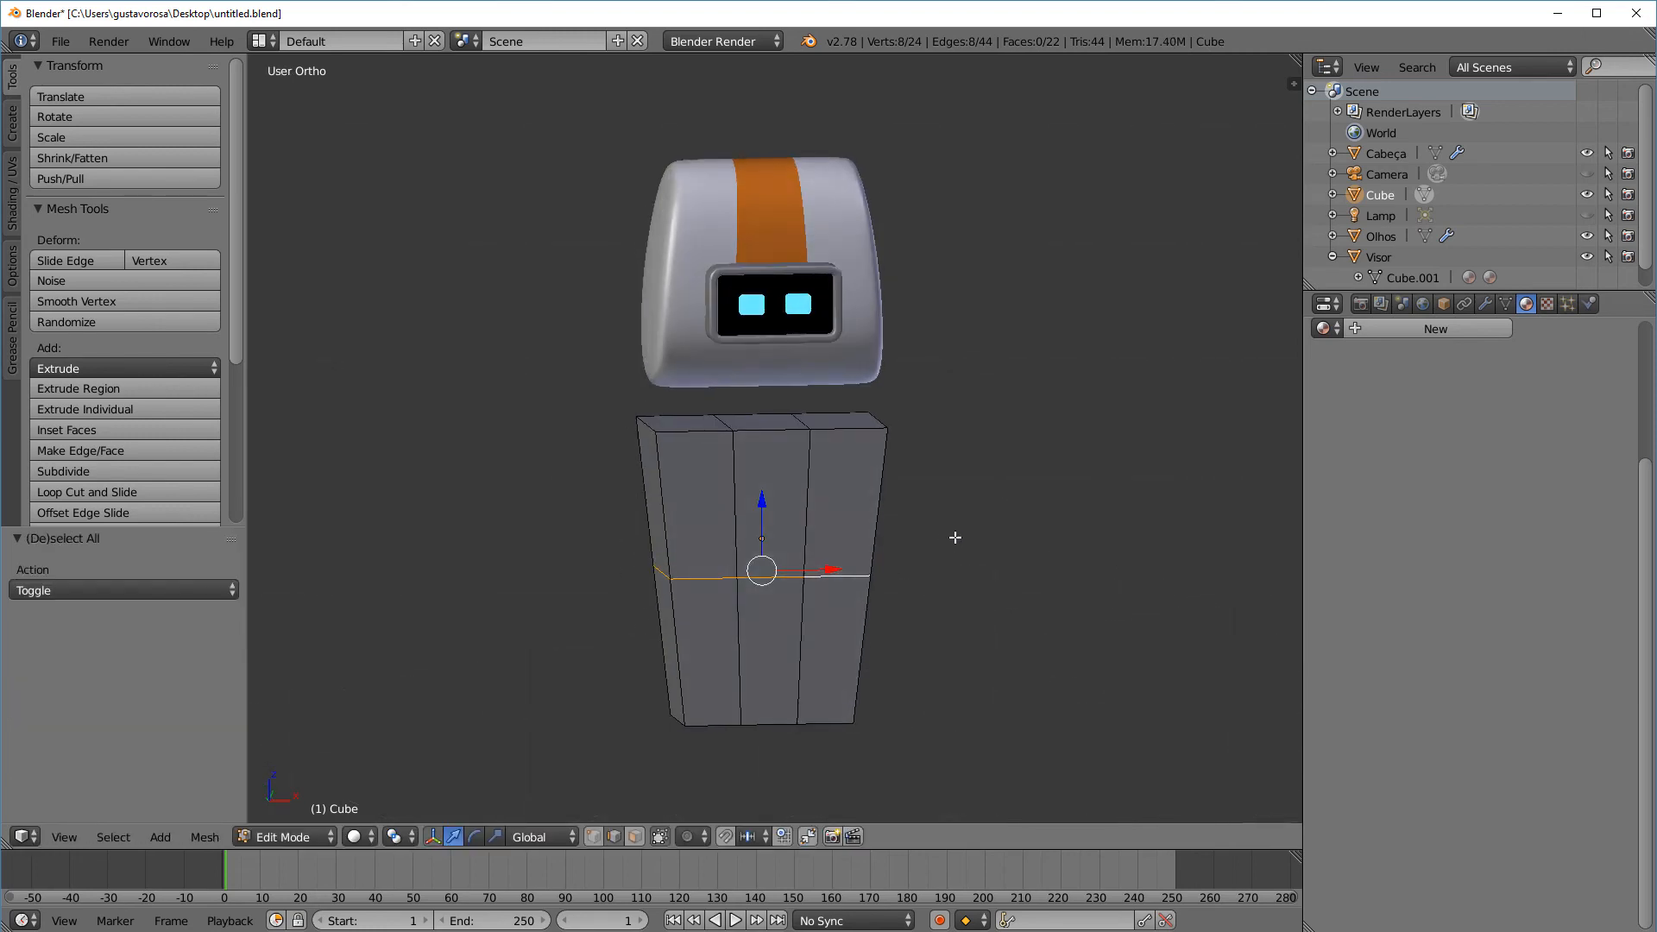
key("KP_1")
key("s")
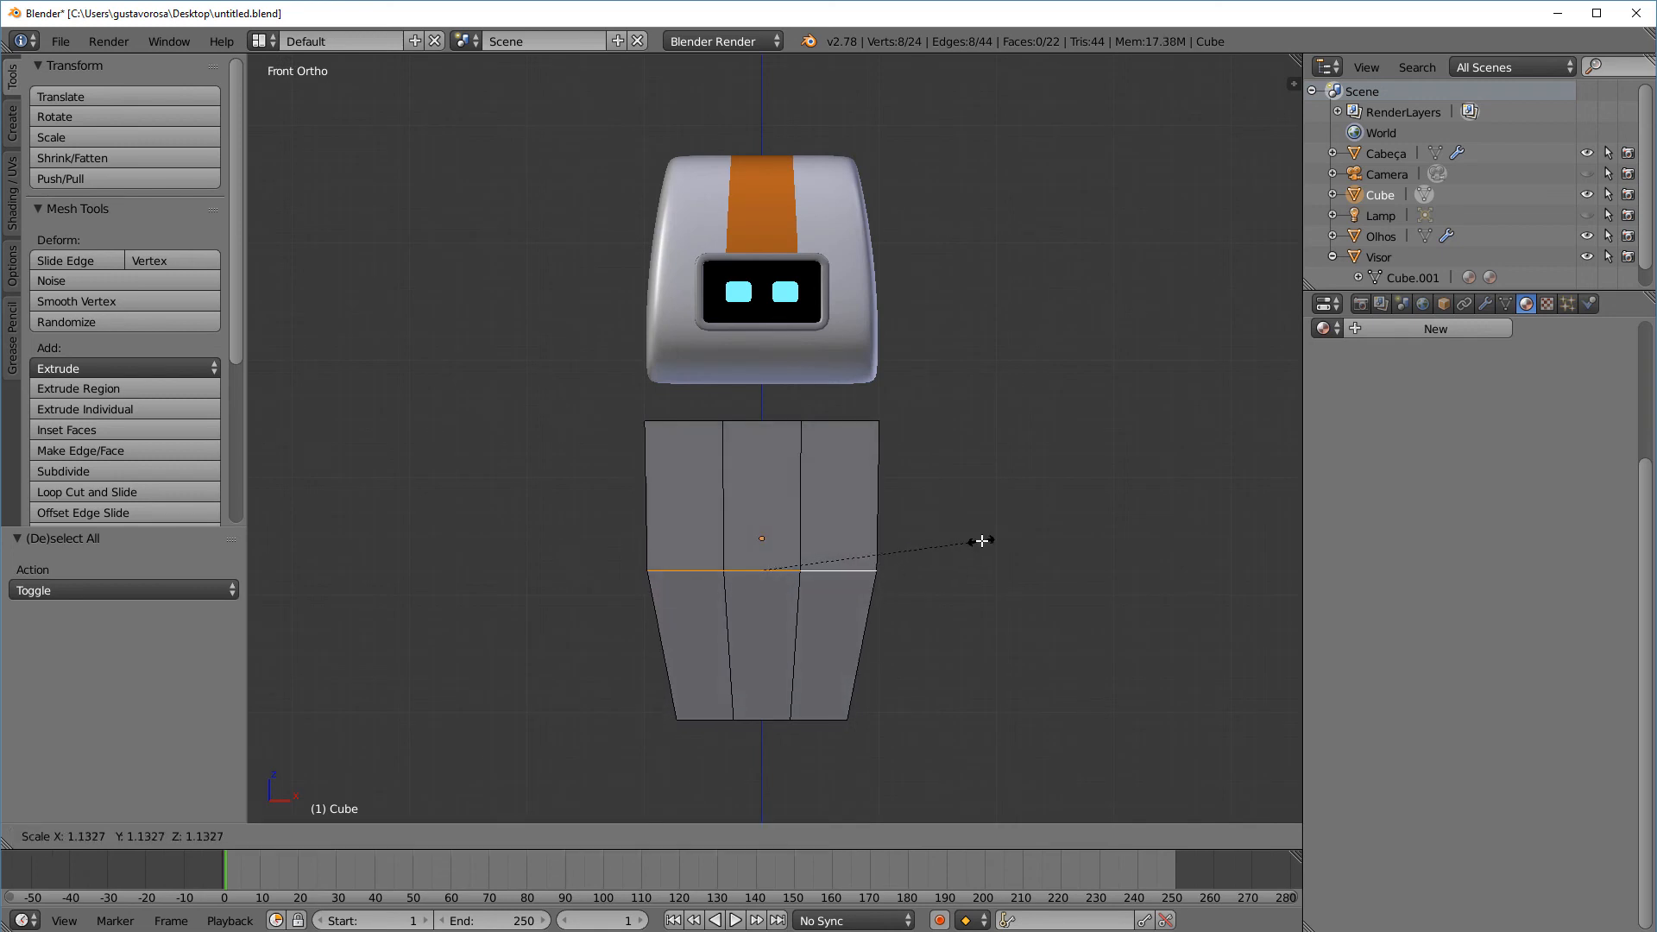
left_click(982, 543)
middle_click_drag(982, 542, 1004, 608)
key("a")
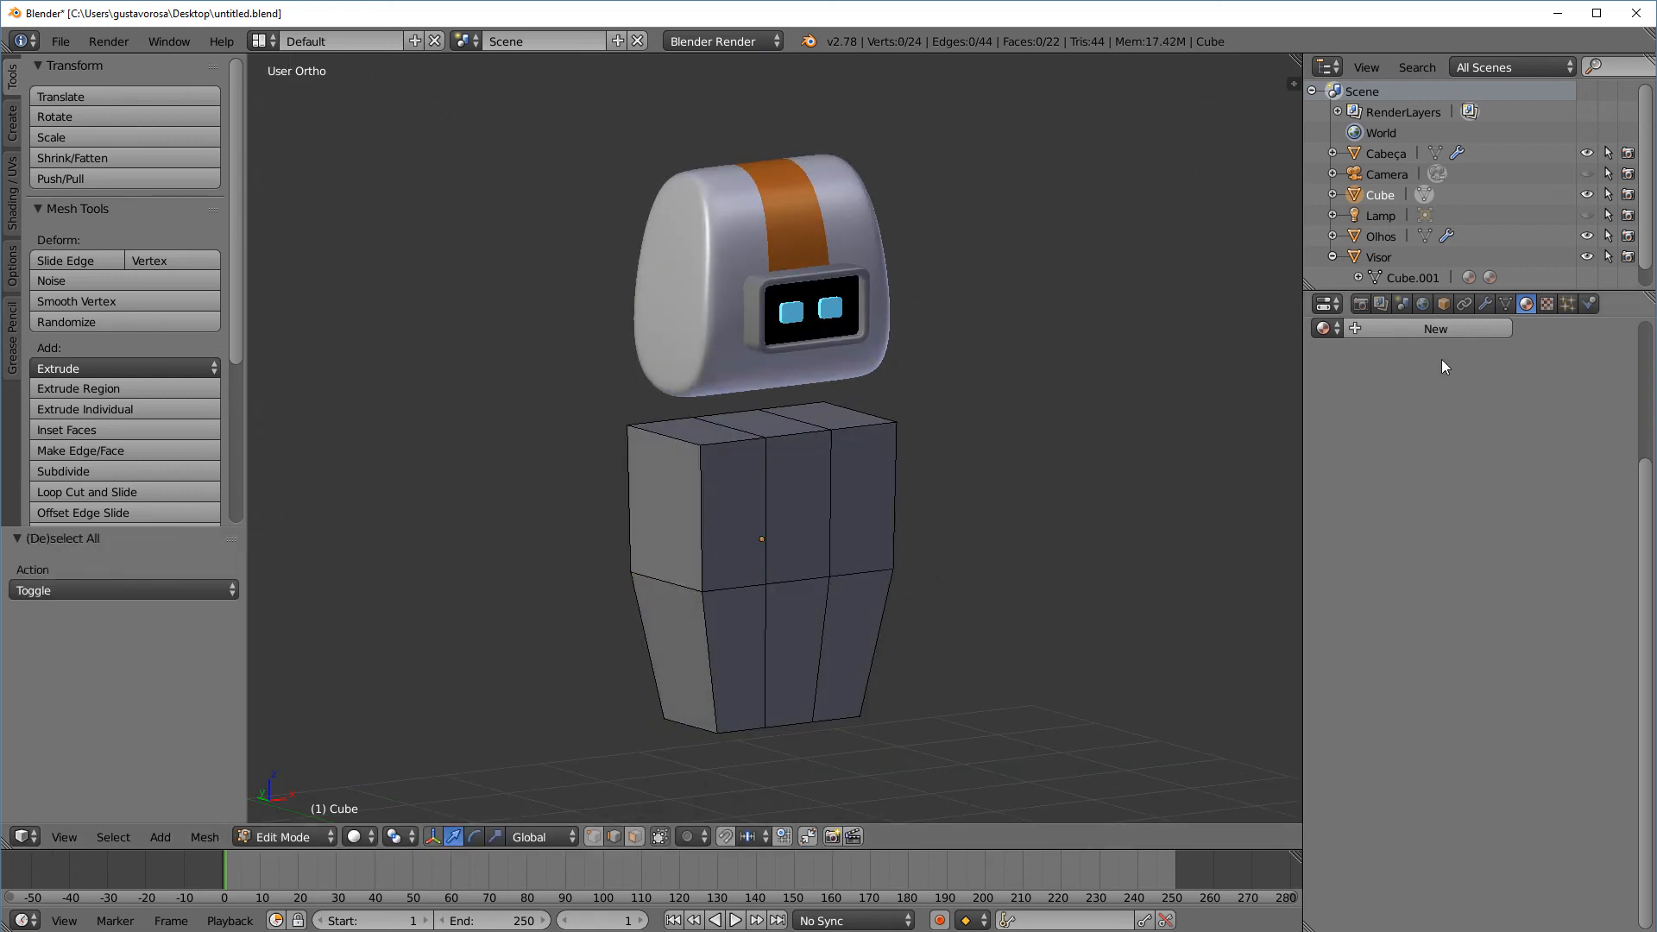
Try a Subdivision Surface modifier on the body and remove it
left_click(1483, 305)
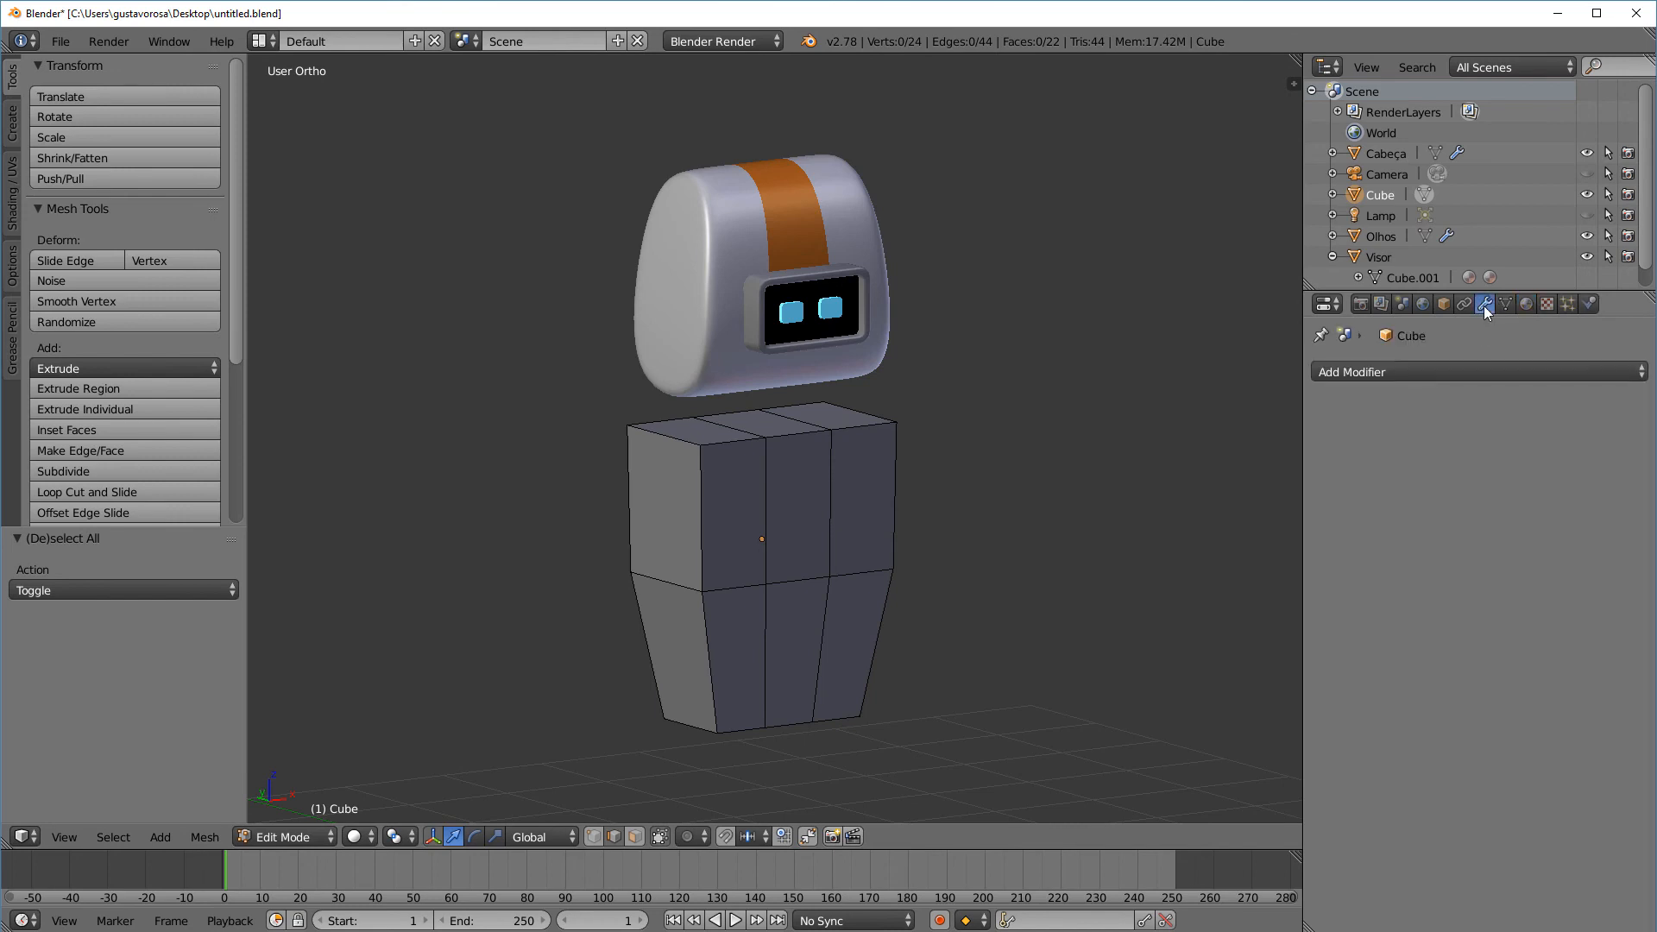
left_click(1426, 371)
left_click(1291, 705)
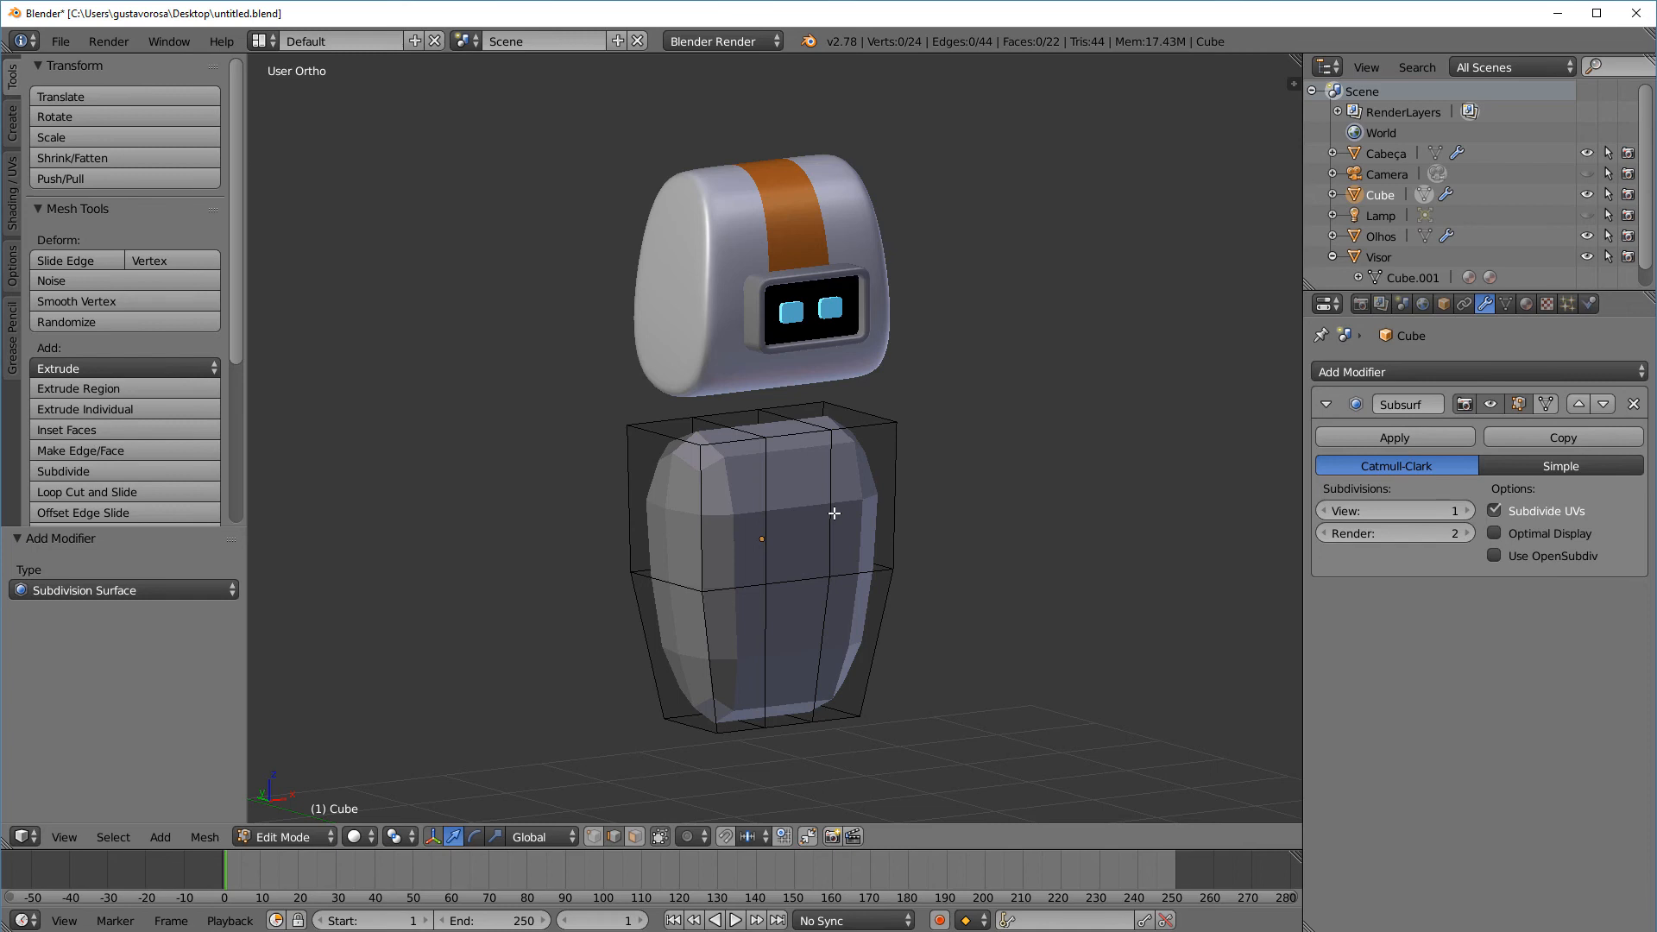
left_click(1634, 404)
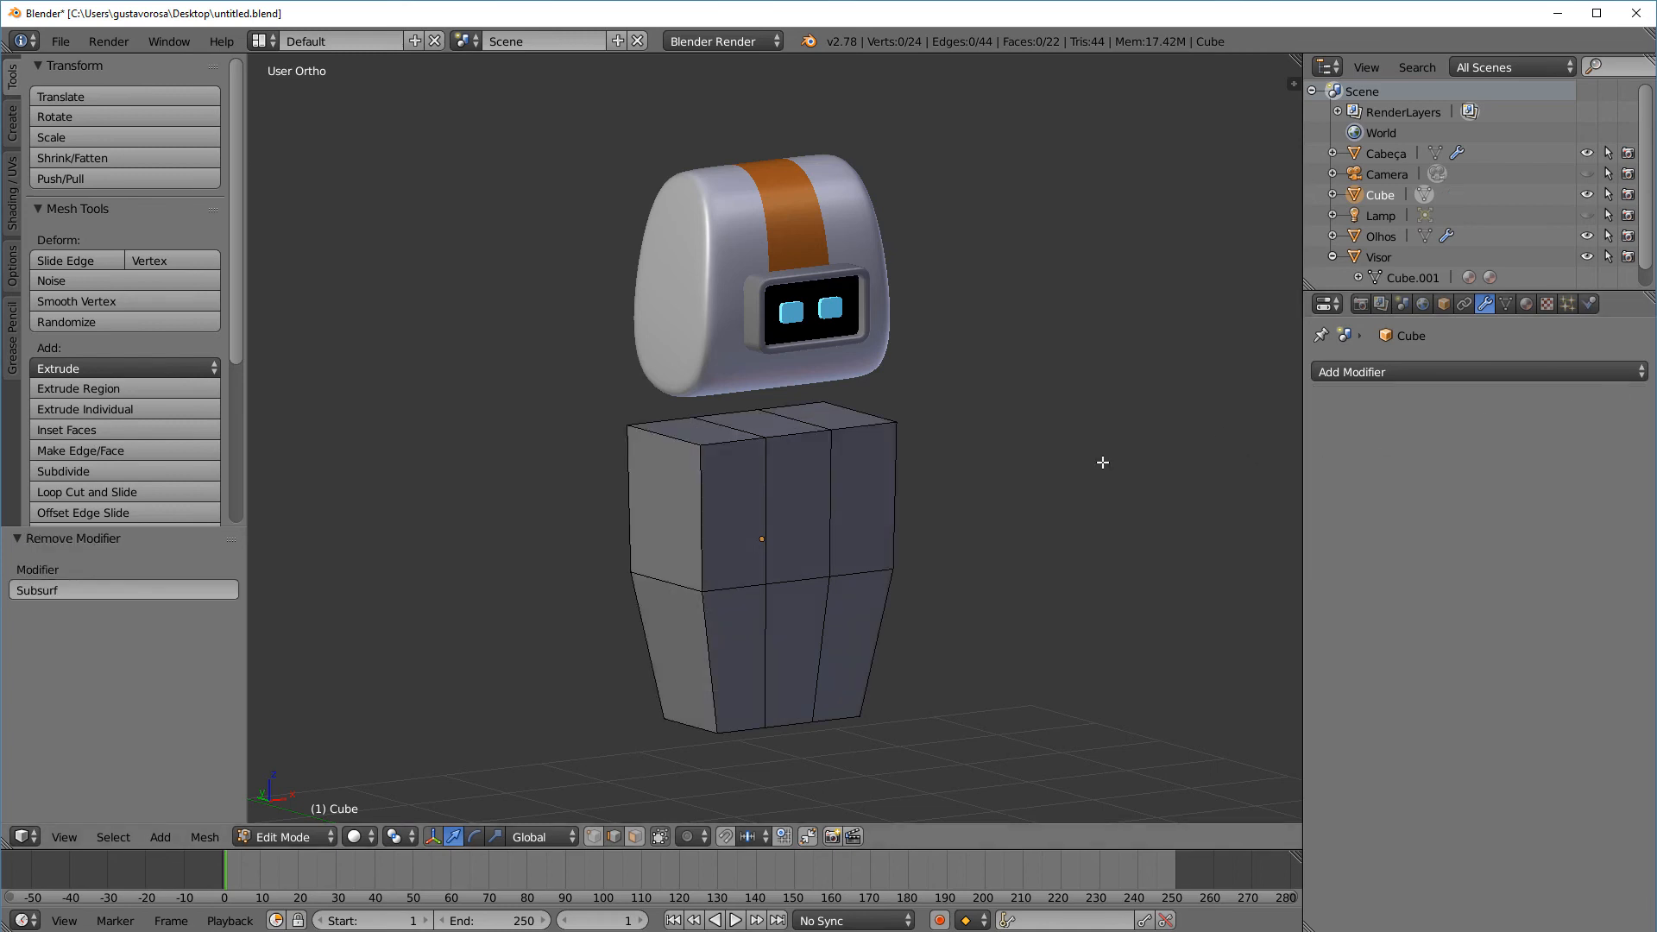
middle_click_drag(1104, 462, 950, 320)
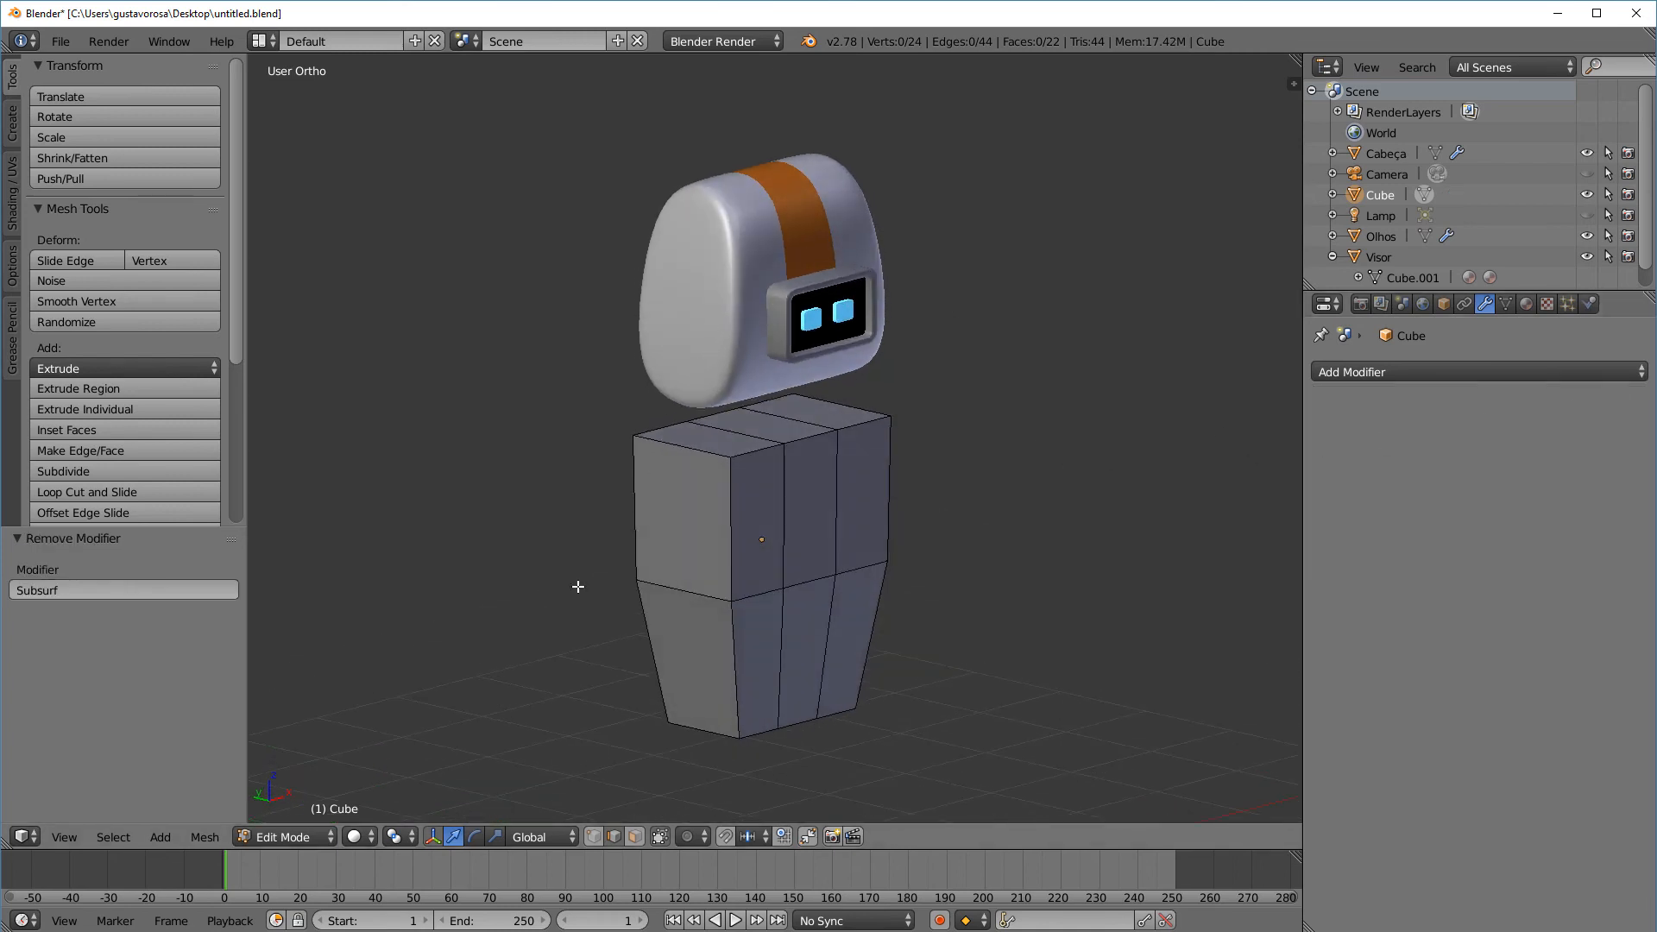
Examine the head's base mesh in Edit Mode with its Subdivision Surface preview temporarily turned off
left_click(307, 836)
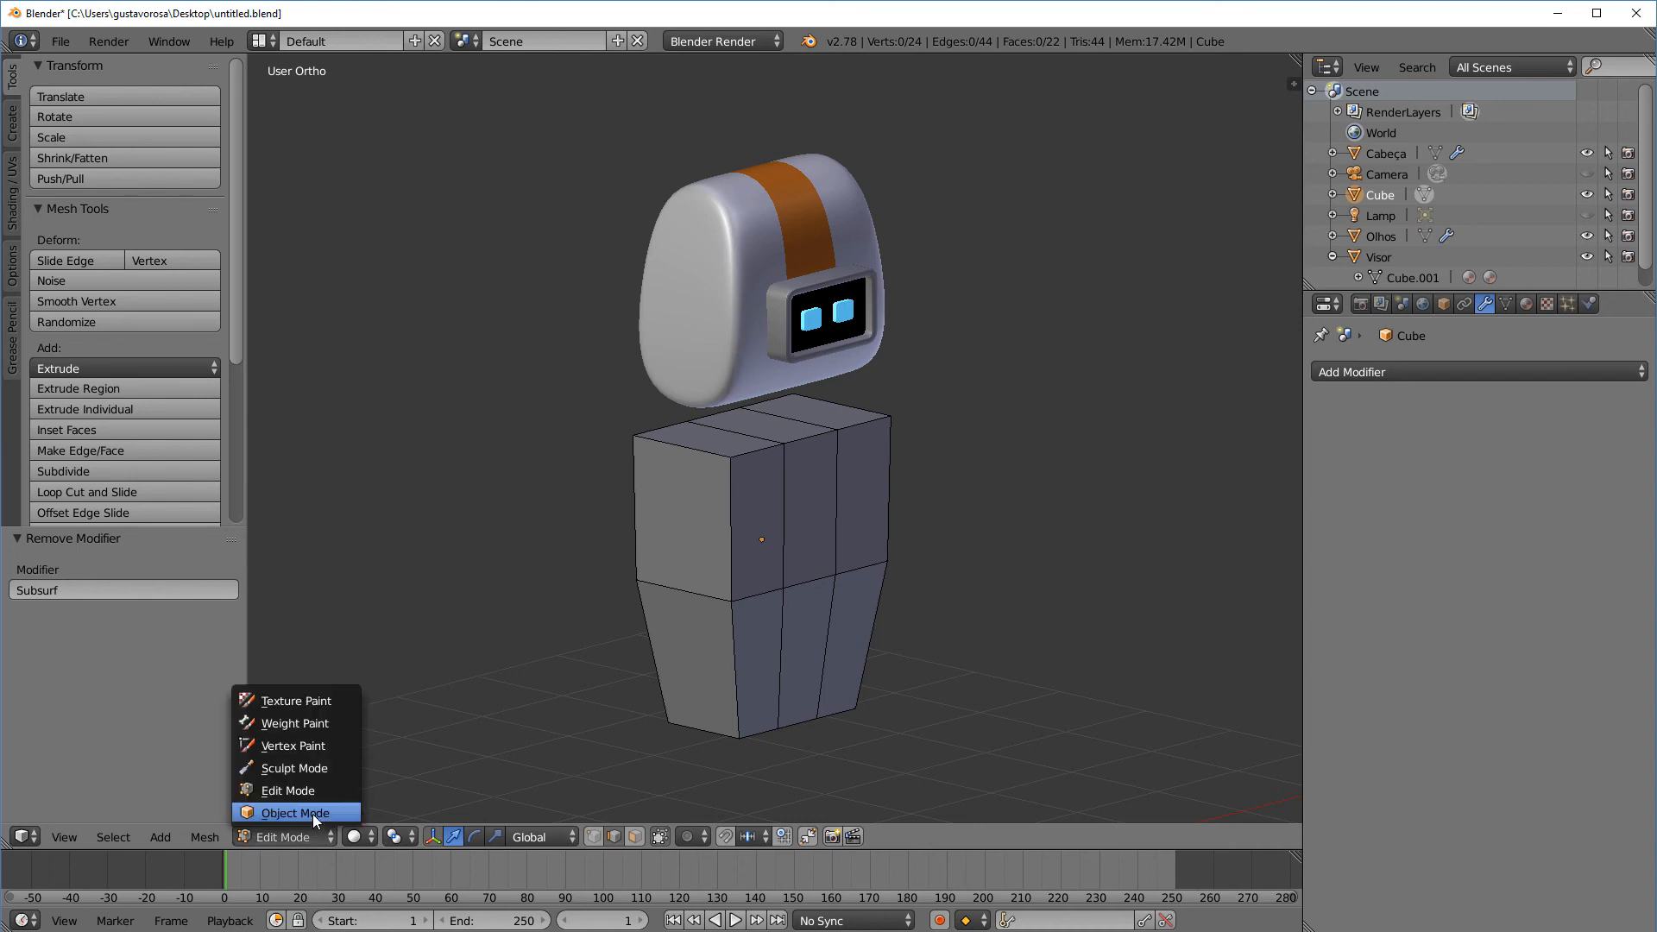
left_click(312, 815)
scroll(603, 147, "up", 3)
middle_click_drag(760, 130, 829, 275, "shift")
left_click(285, 837)
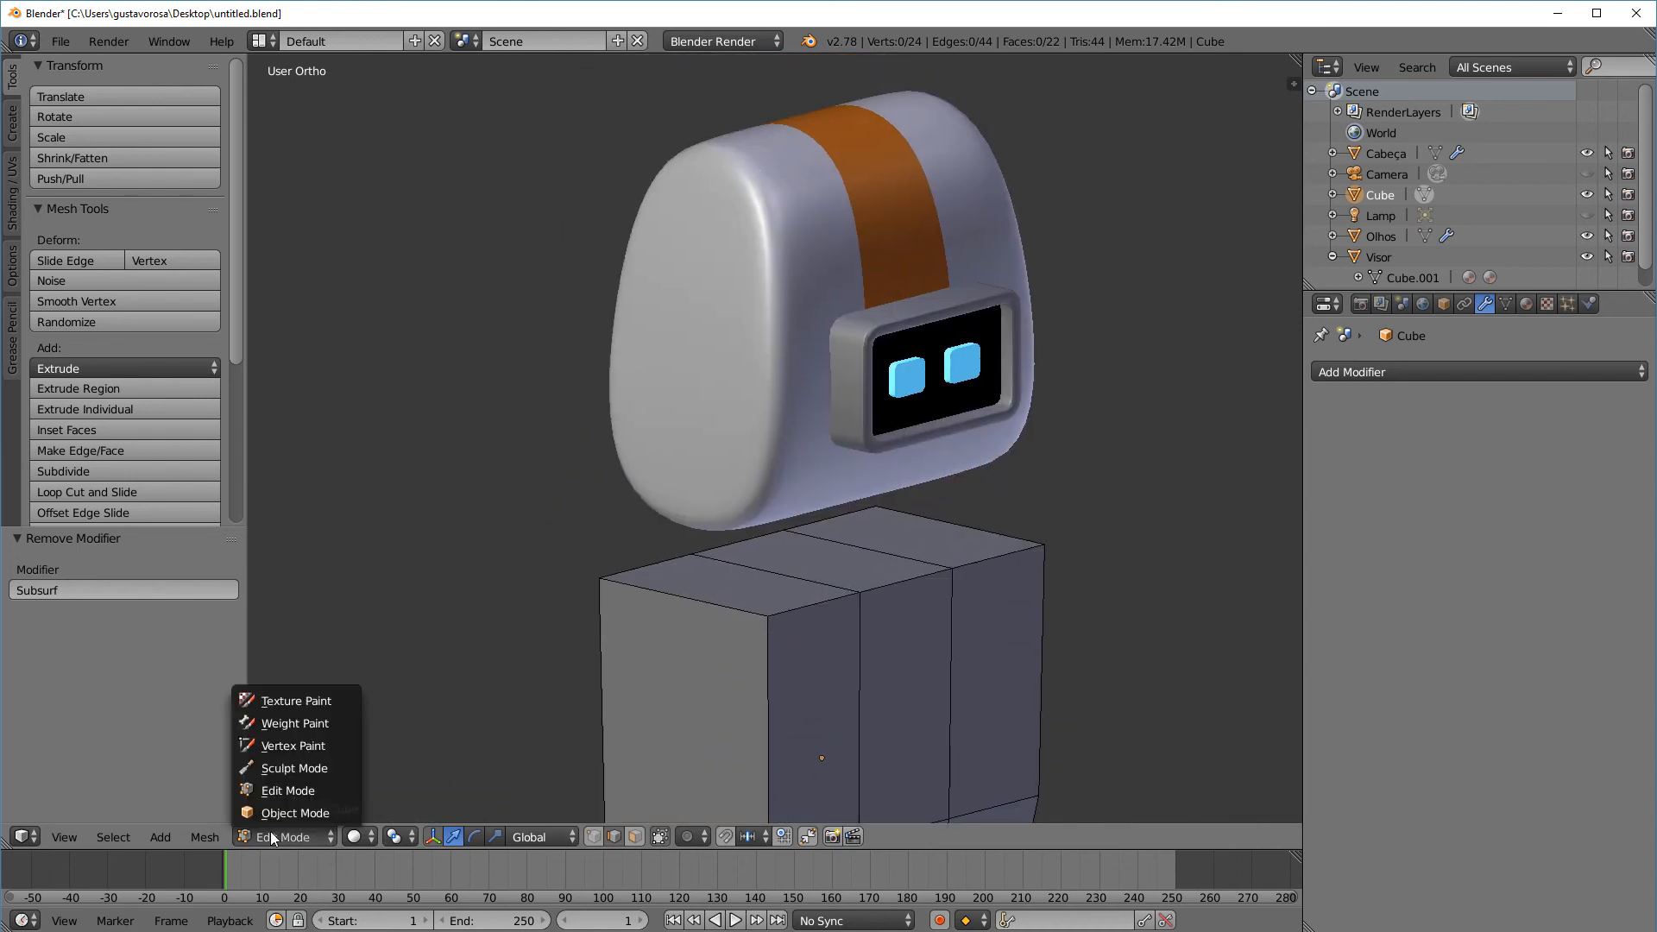
left_click(298, 820)
right_click(775, 259)
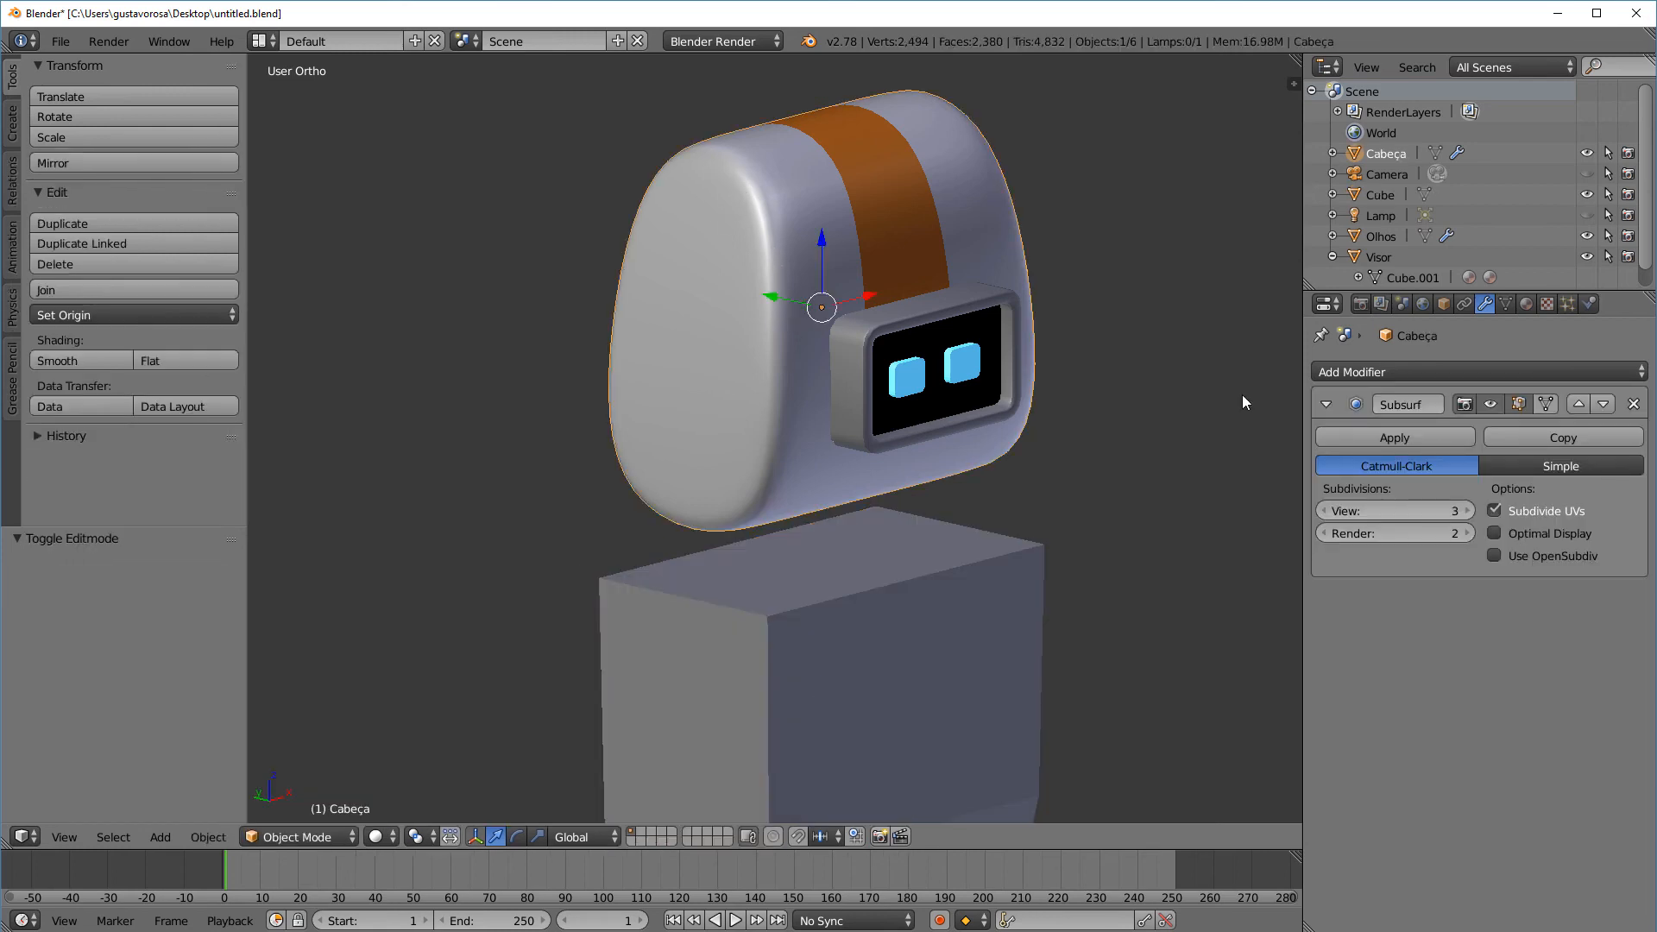
left_click(1490, 404)
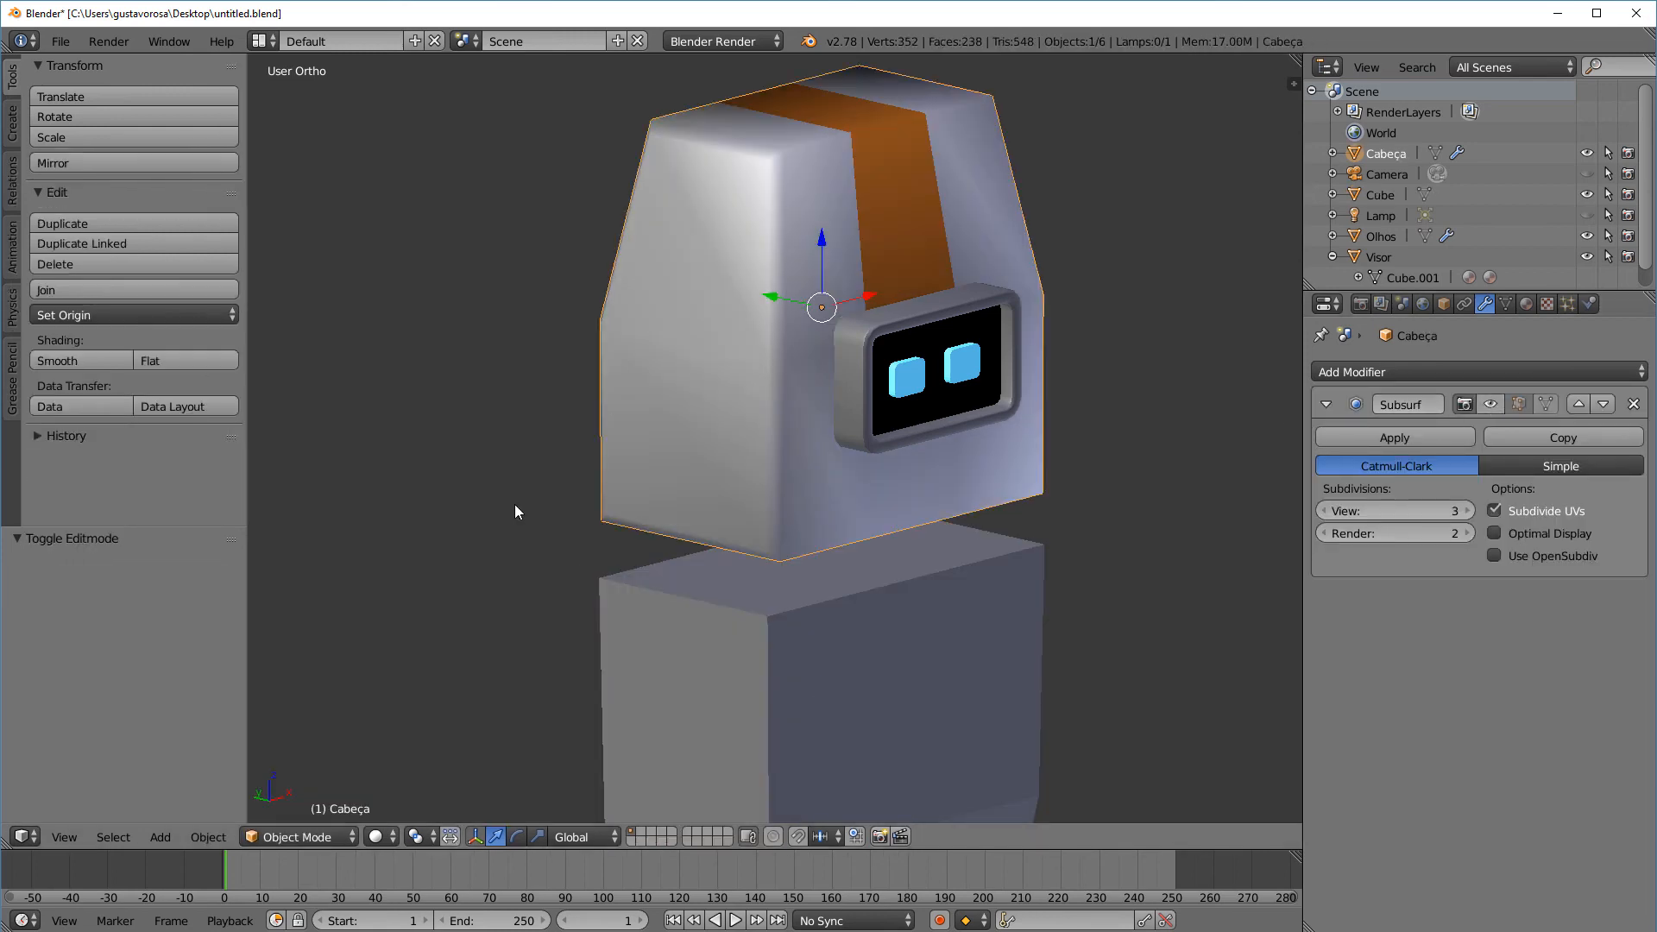
left_click(285, 836)
left_click(285, 816)
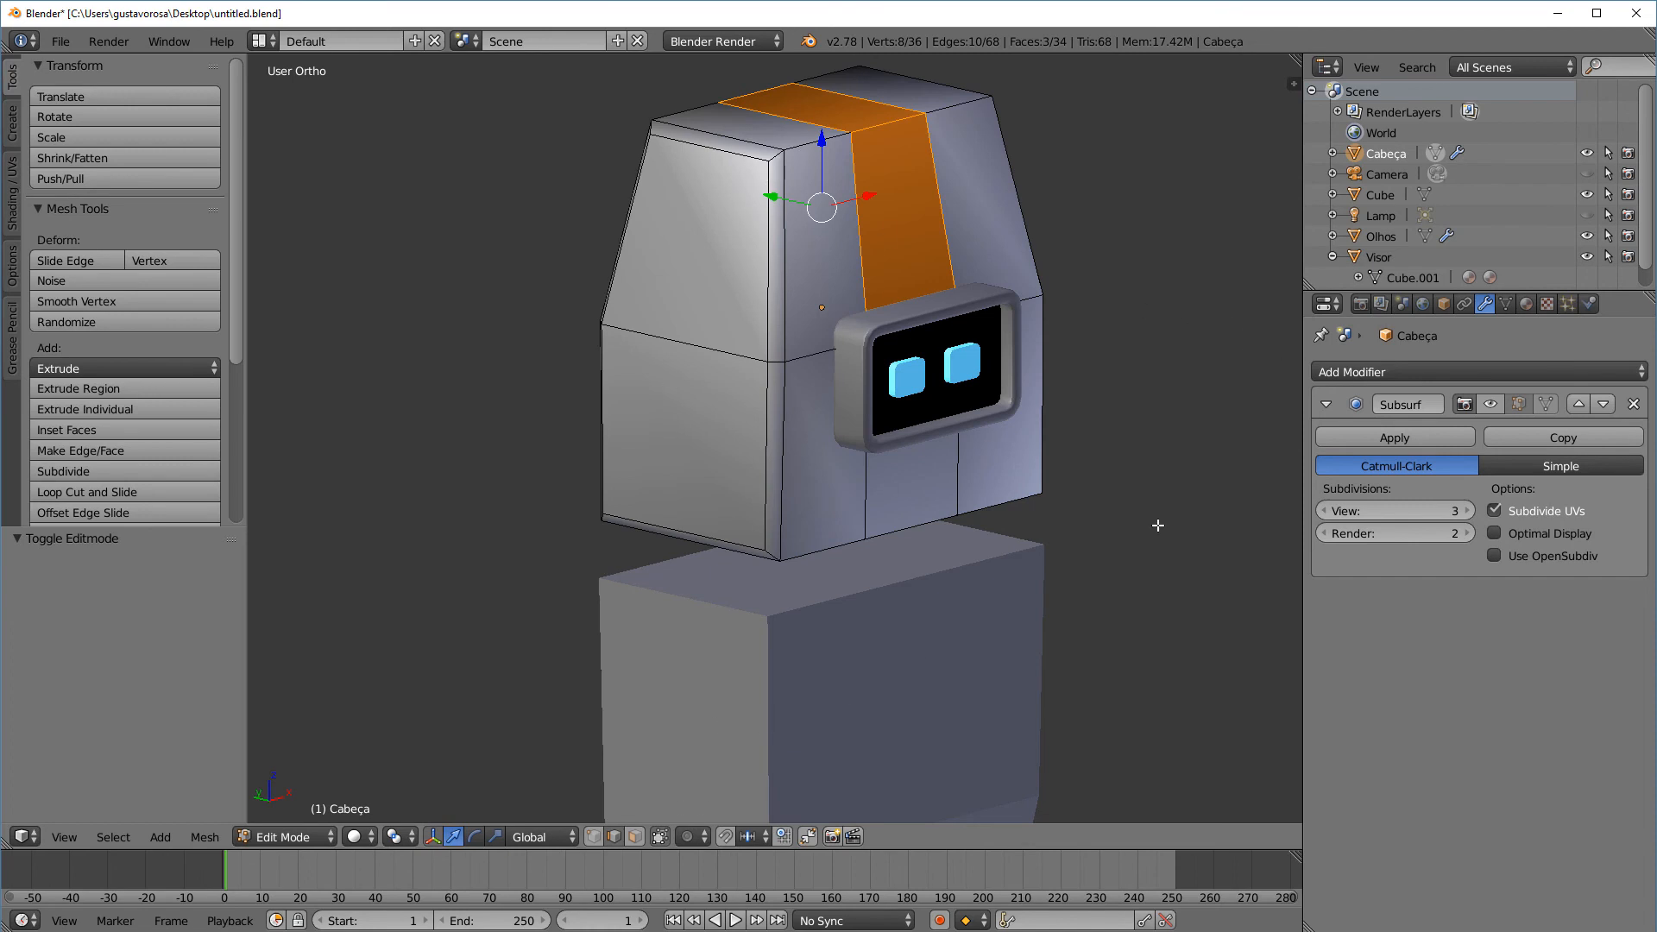
left_click(307, 837)
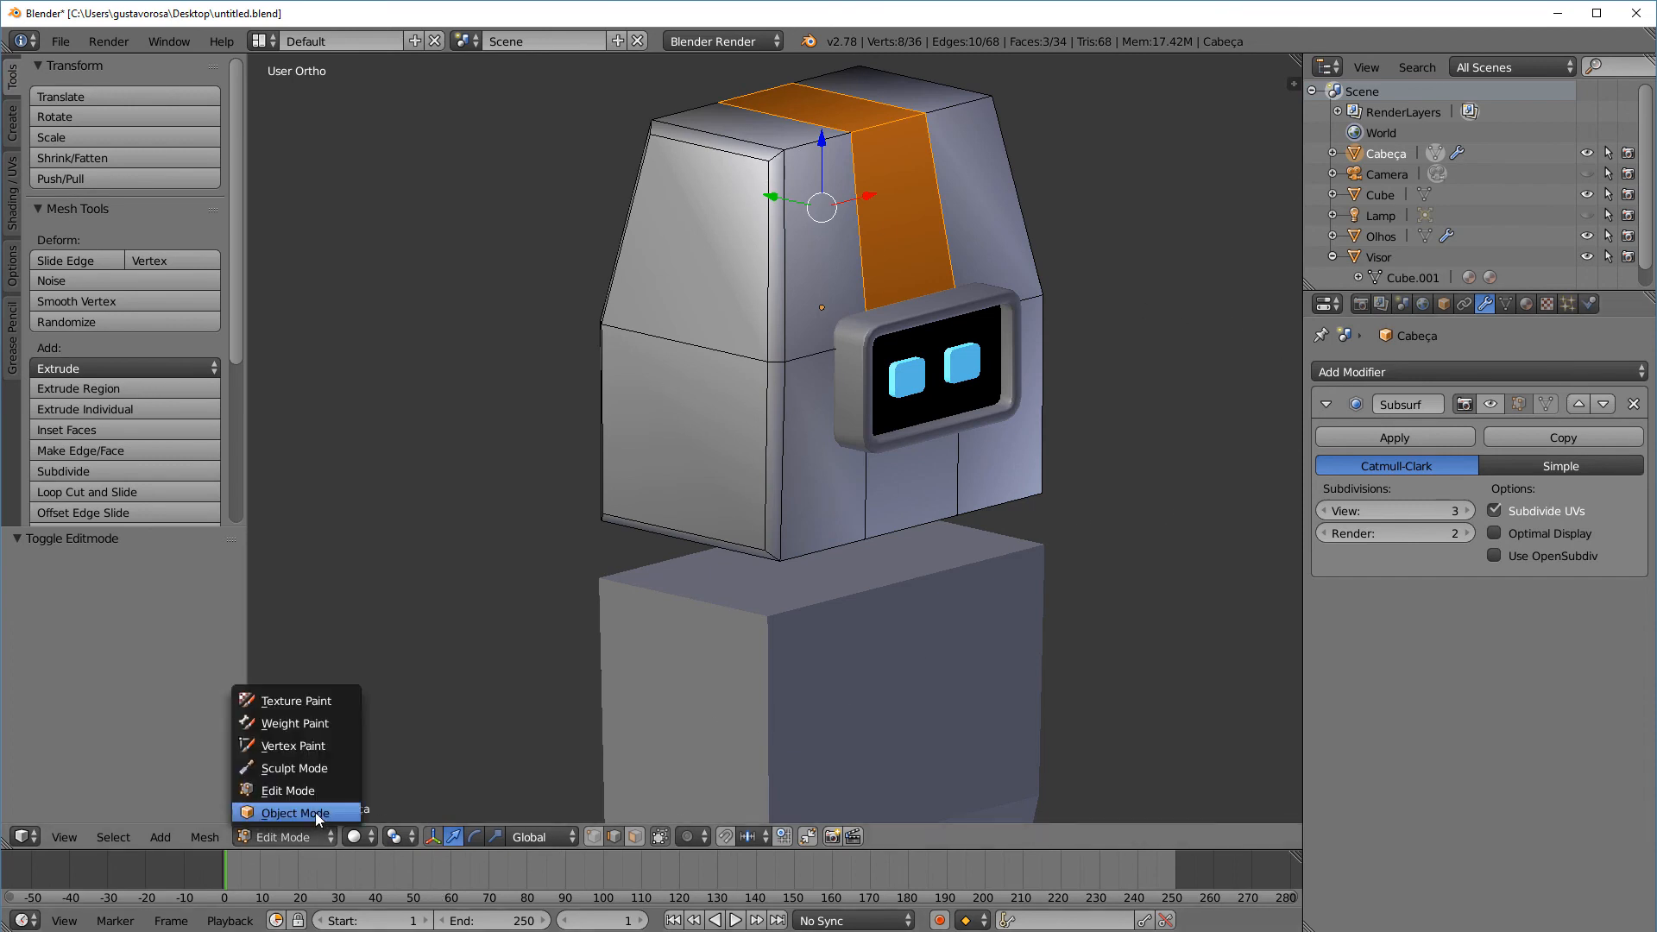
left_click(295, 812)
scroll(823, 691, "down", 10, "ctrl")
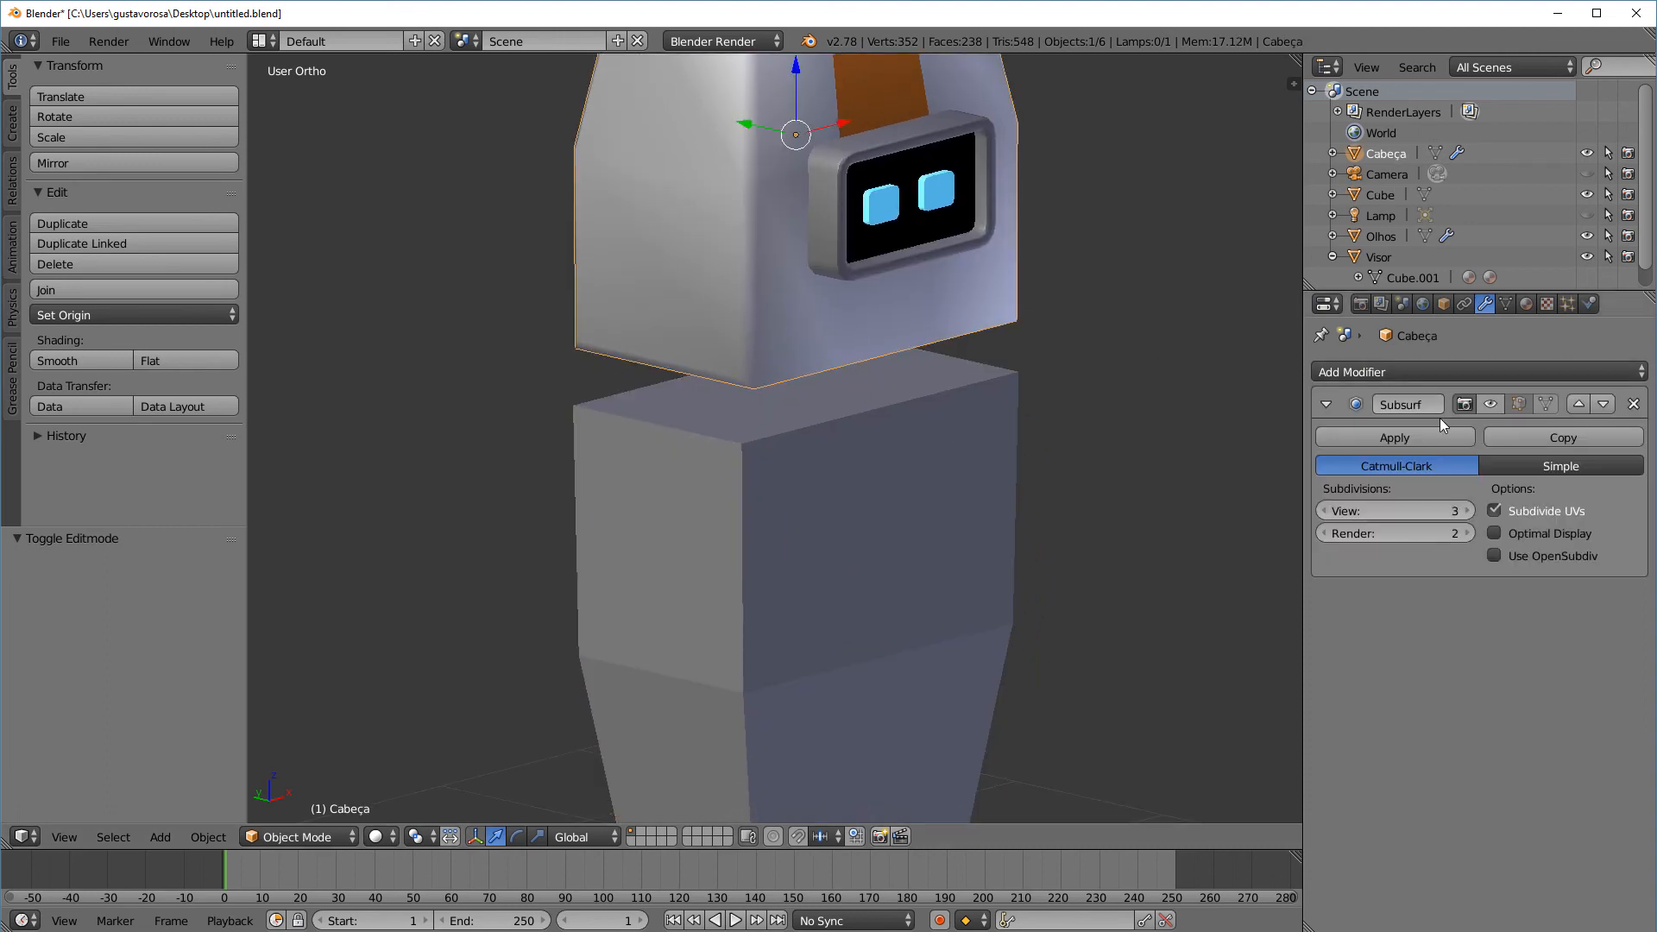
Select the body and enter Edit Mode with edge selection active
right_click(758, 499)
scroll(831, 686, "down", 3, "ctrl")
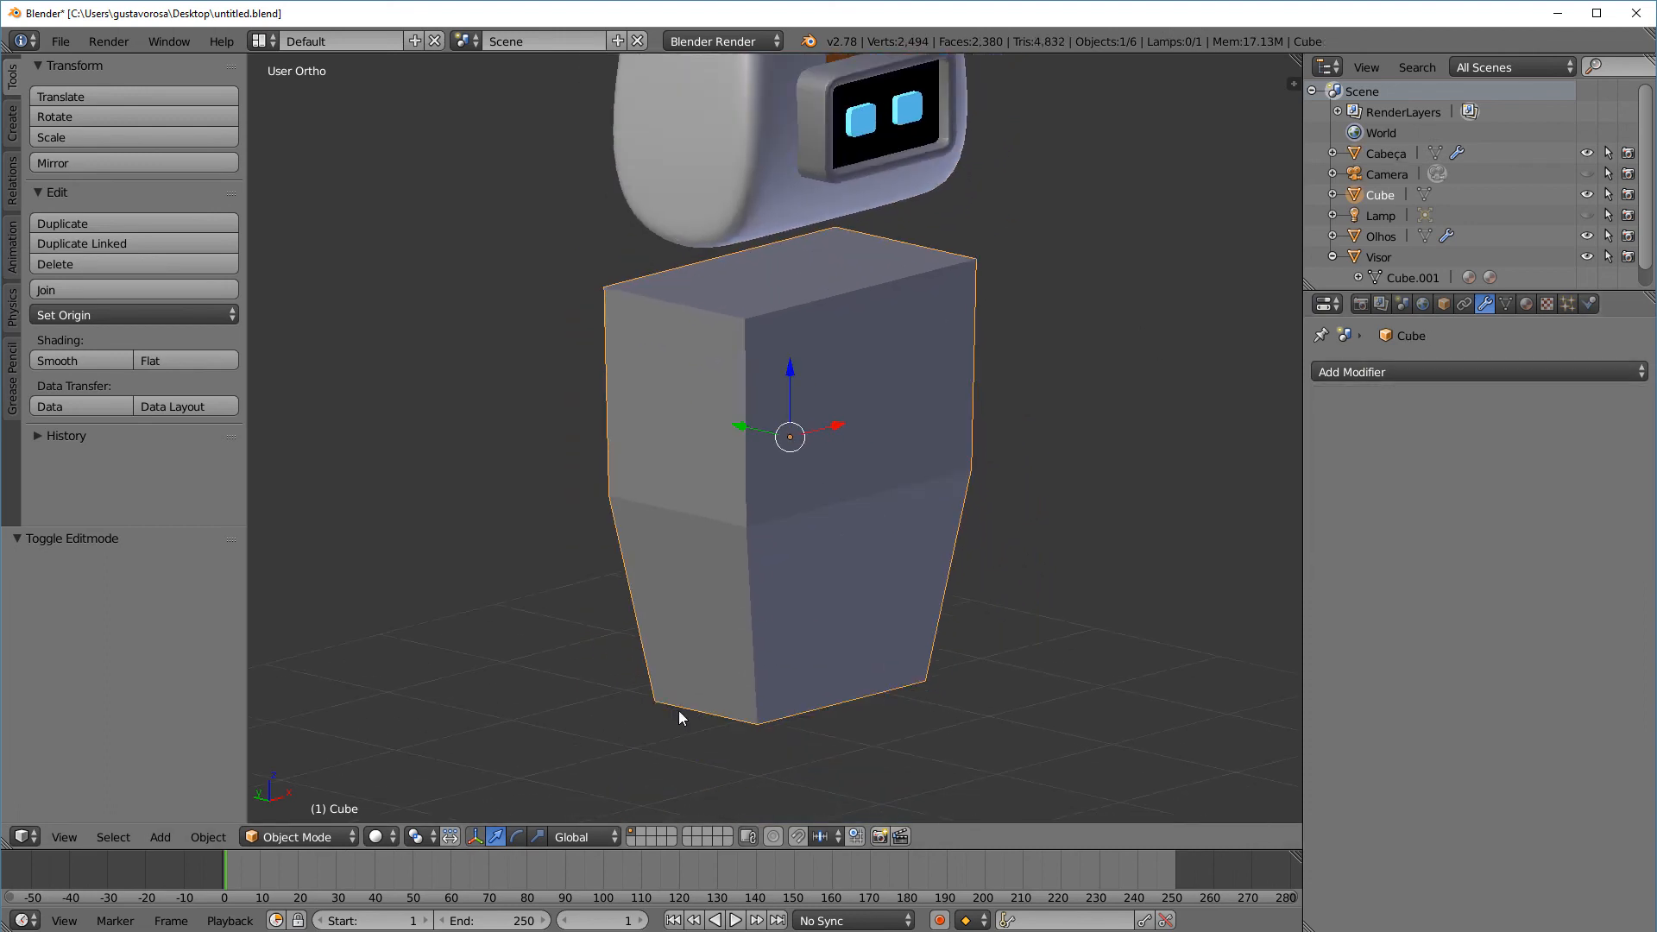
left_click(306, 837)
left_click(289, 790)
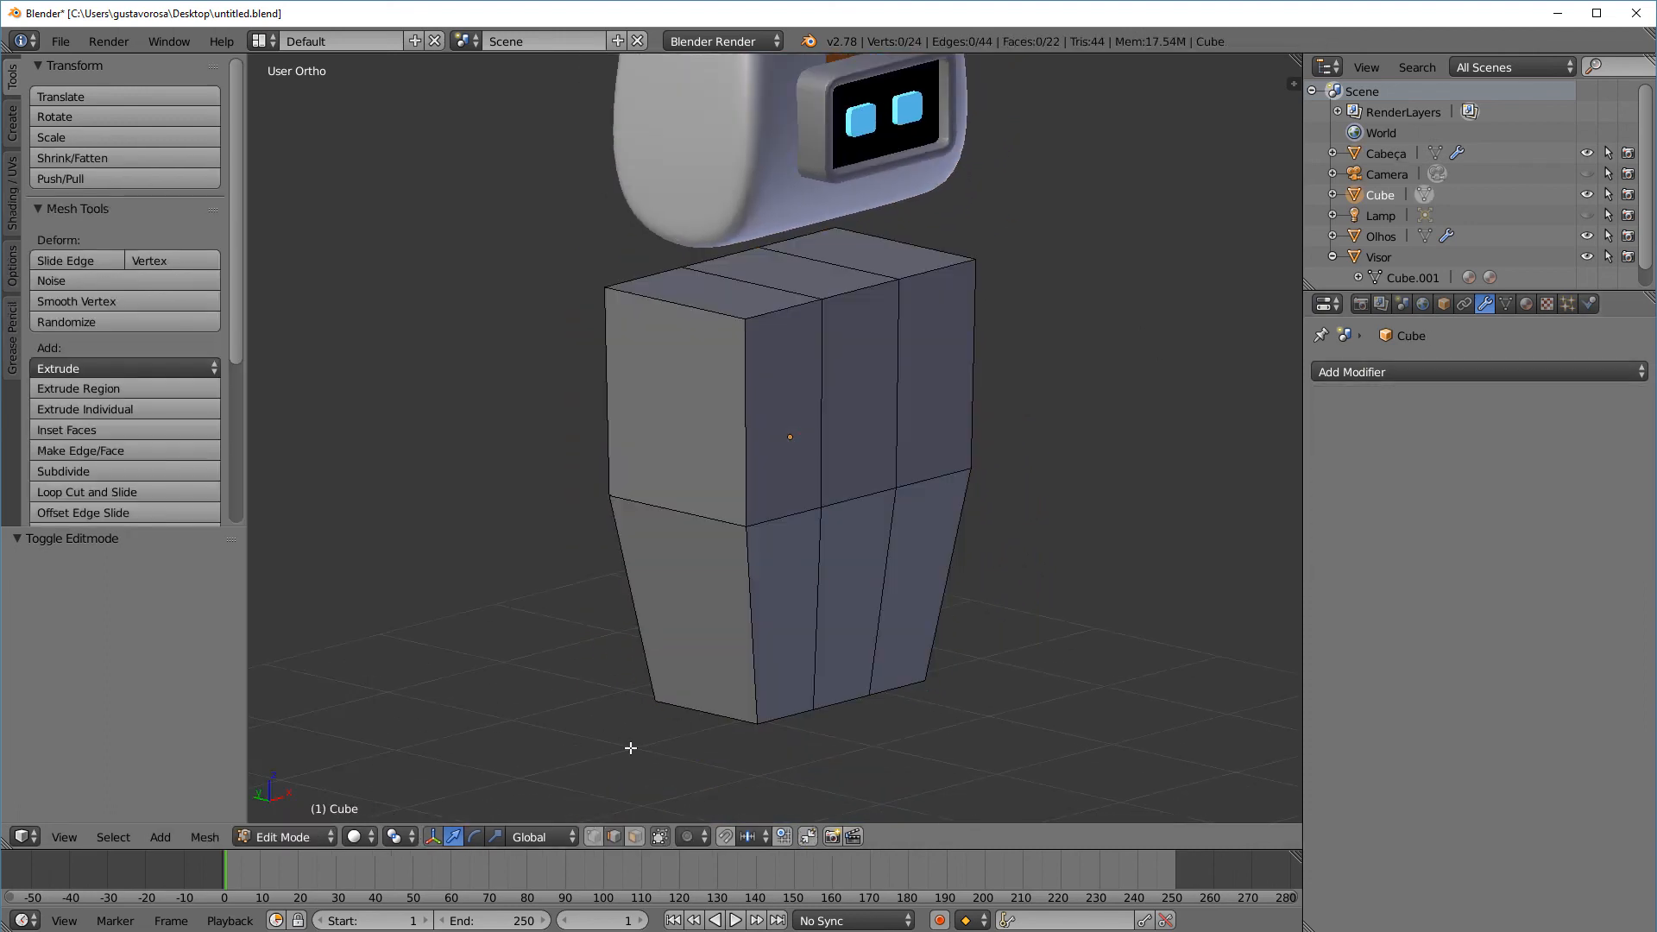
left_click(614, 835)
Try to select the edges outlining one narrow side of the body
right_click(754, 464, "alt")
right_click(698, 315, "ctrl+alt")
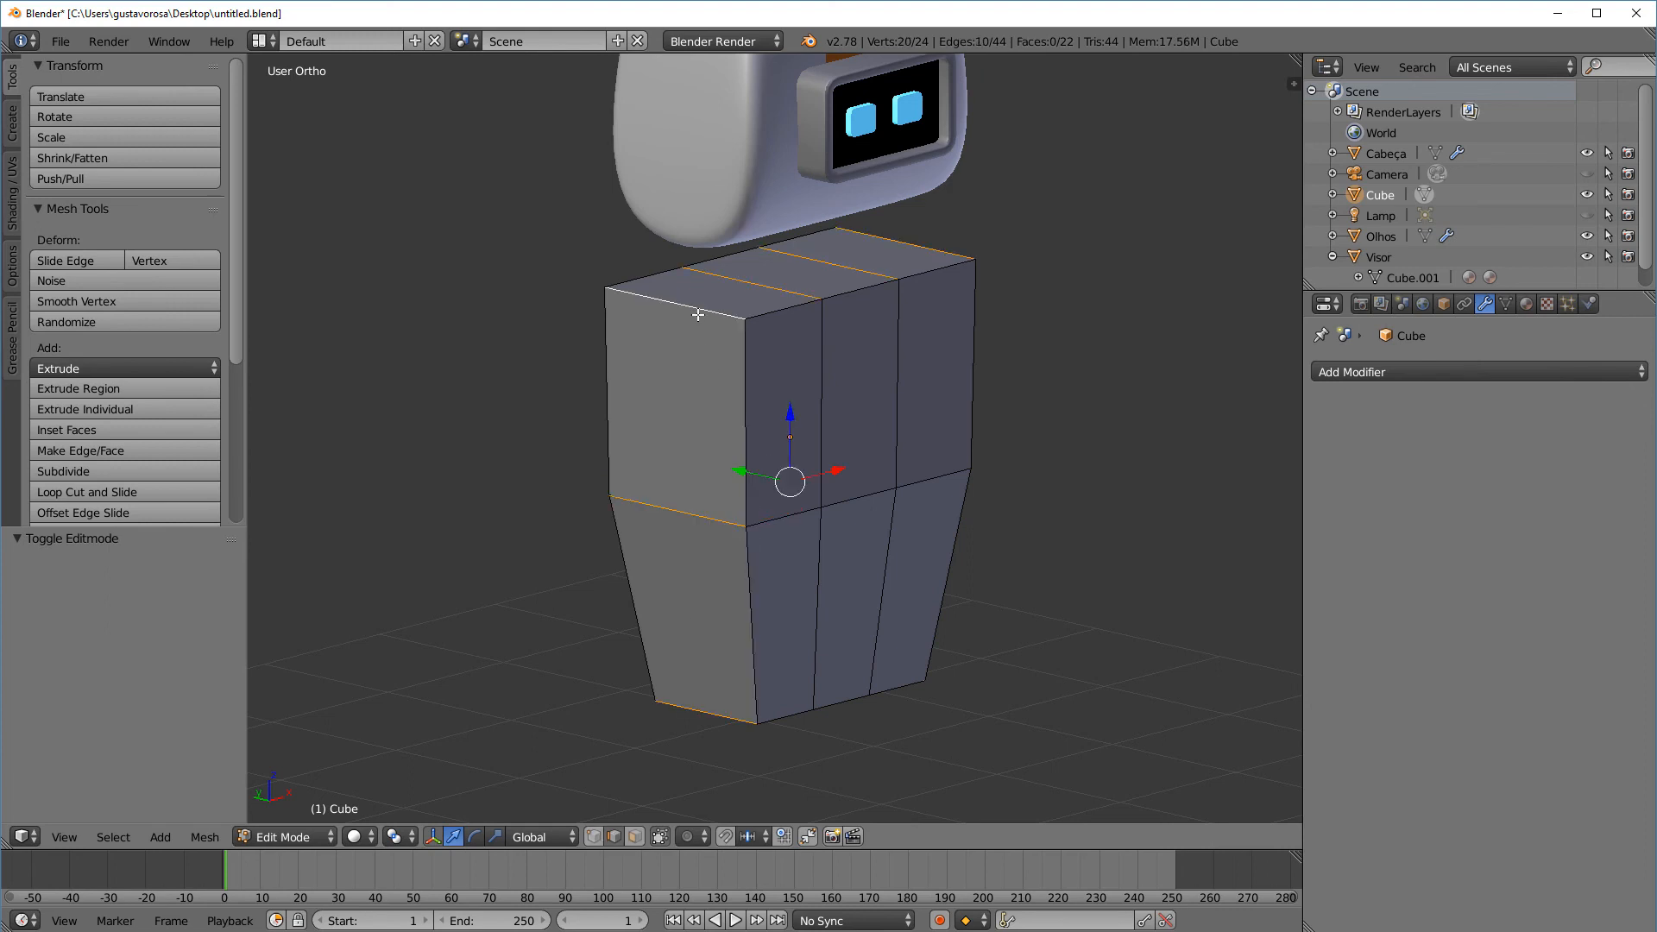
right_click(611, 369, "alt")
right_click(682, 304, "shift")
right_click(740, 399, "alt+shift")
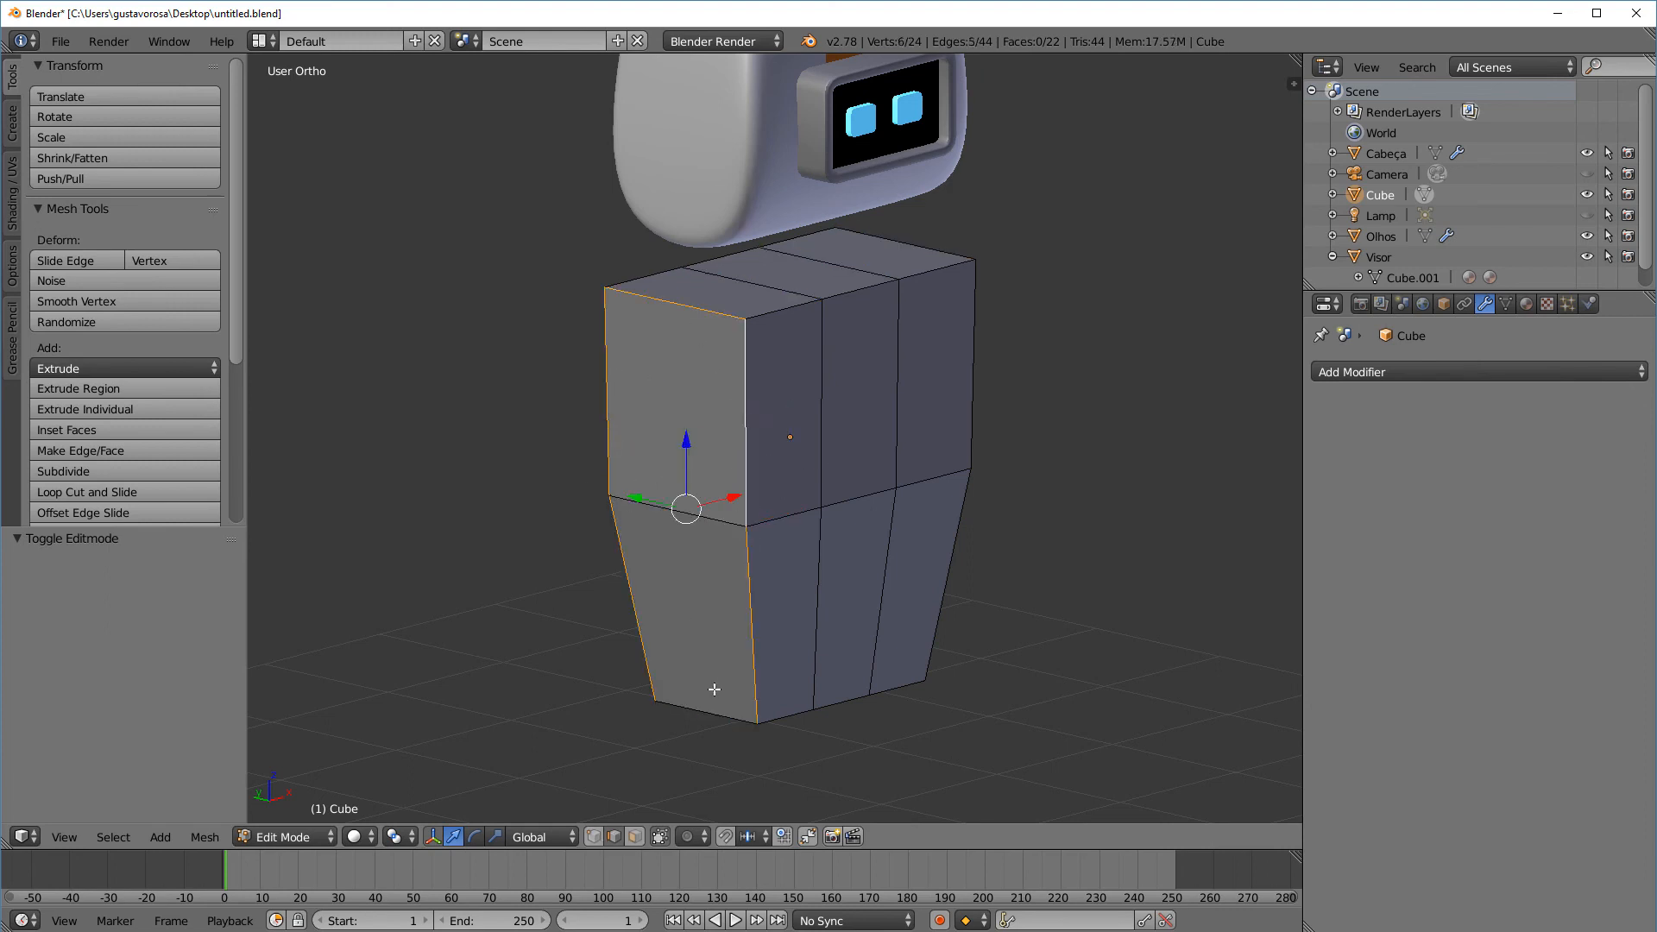
right_click(715, 689, "shift")
middle_click_drag(715, 689, 879, 661)
Select all the outer edges outlining both narrow sides of the body, leaving out the middle horizontal edges
right_click(939, 506, "alt")
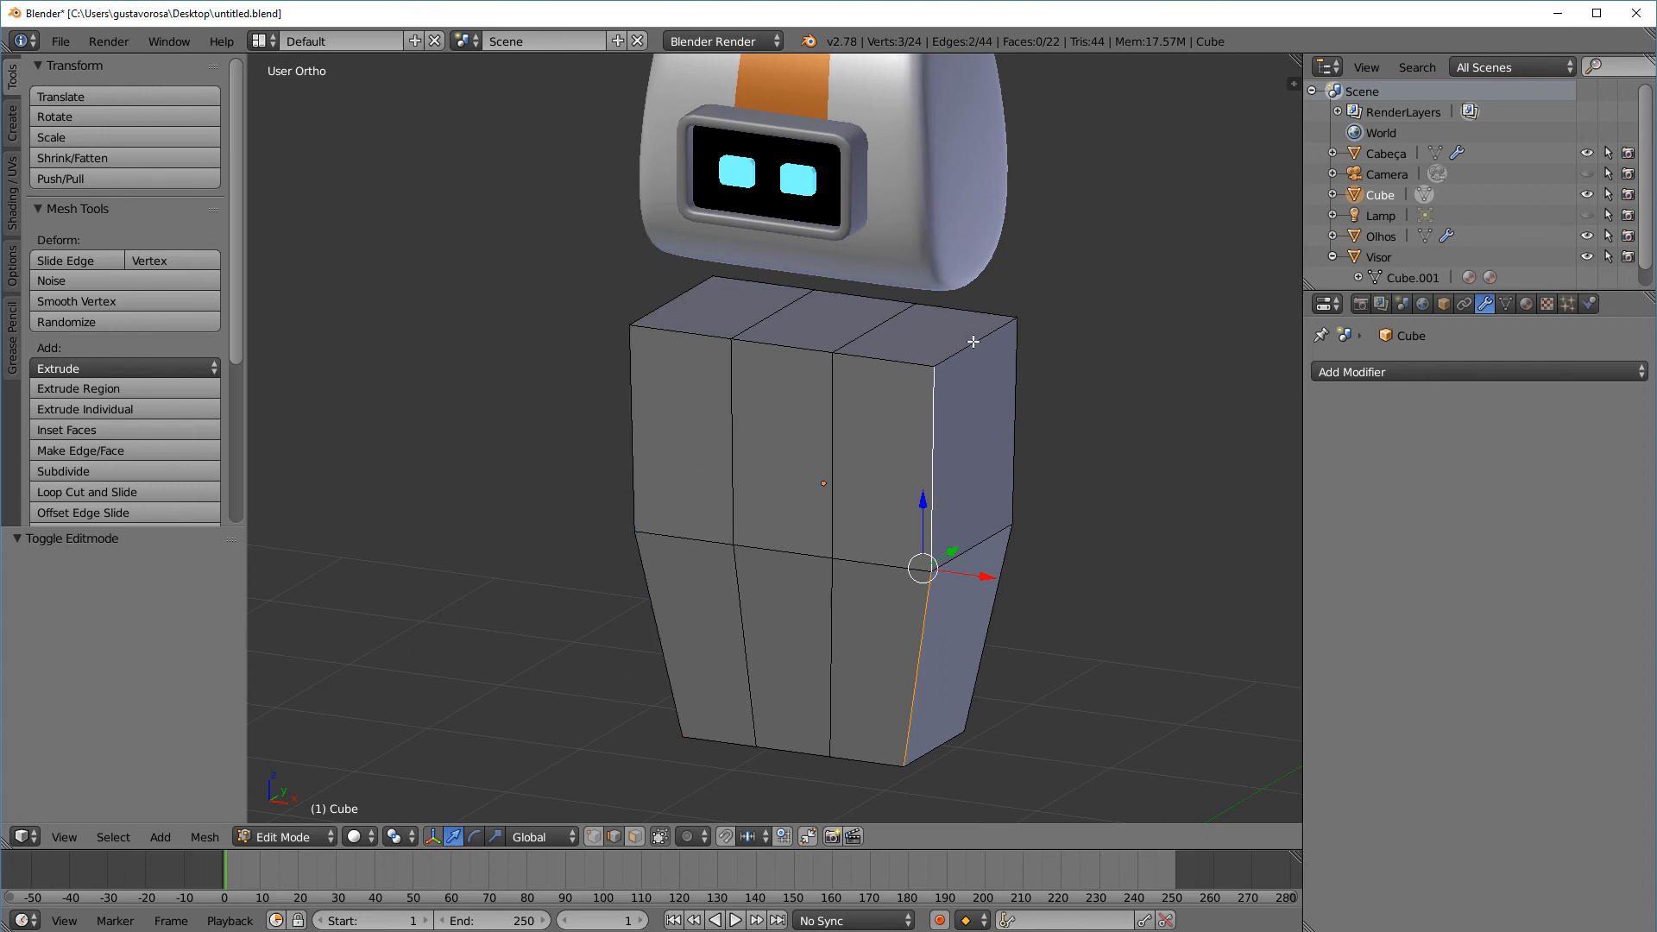
right_click(973, 342, "shift")
right_click(1014, 385, "alt+shift")
right_click(959, 739, "shift")
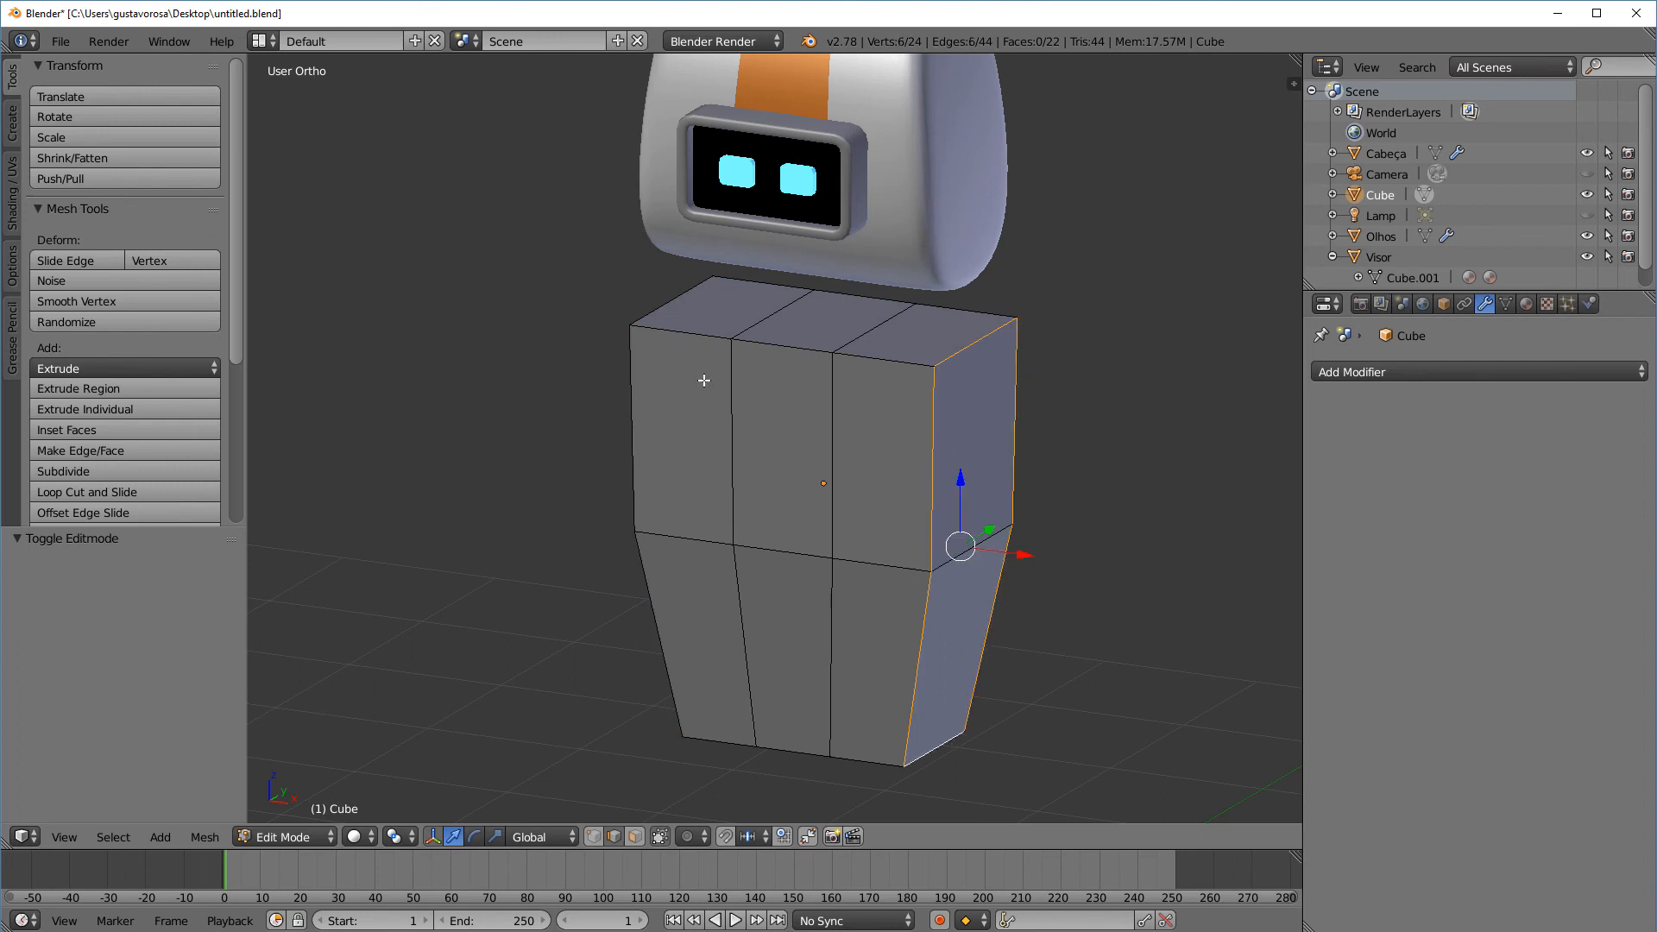
right_click(657, 308, "shift")
right_click(636, 421, "alt+shift")
middle_click_drag(649, 618, 835, 618)
right_click(645, 526, "alt+shift")
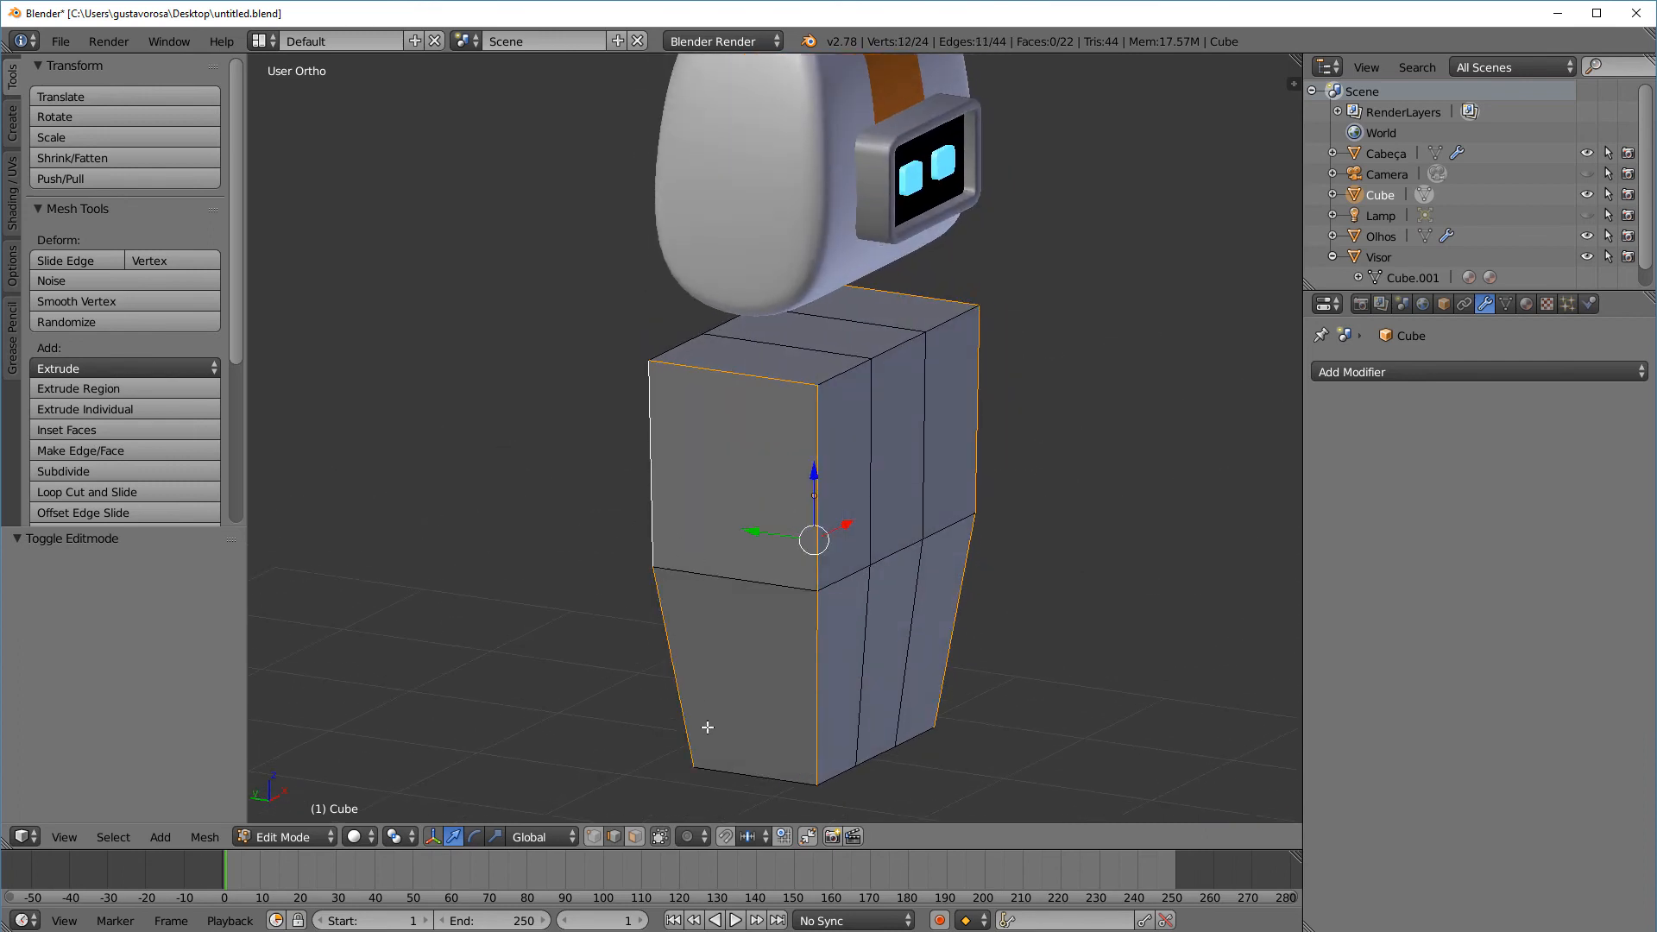
right_click(747, 775, "shift")
middle_click_drag(888, 751, 972, 620)
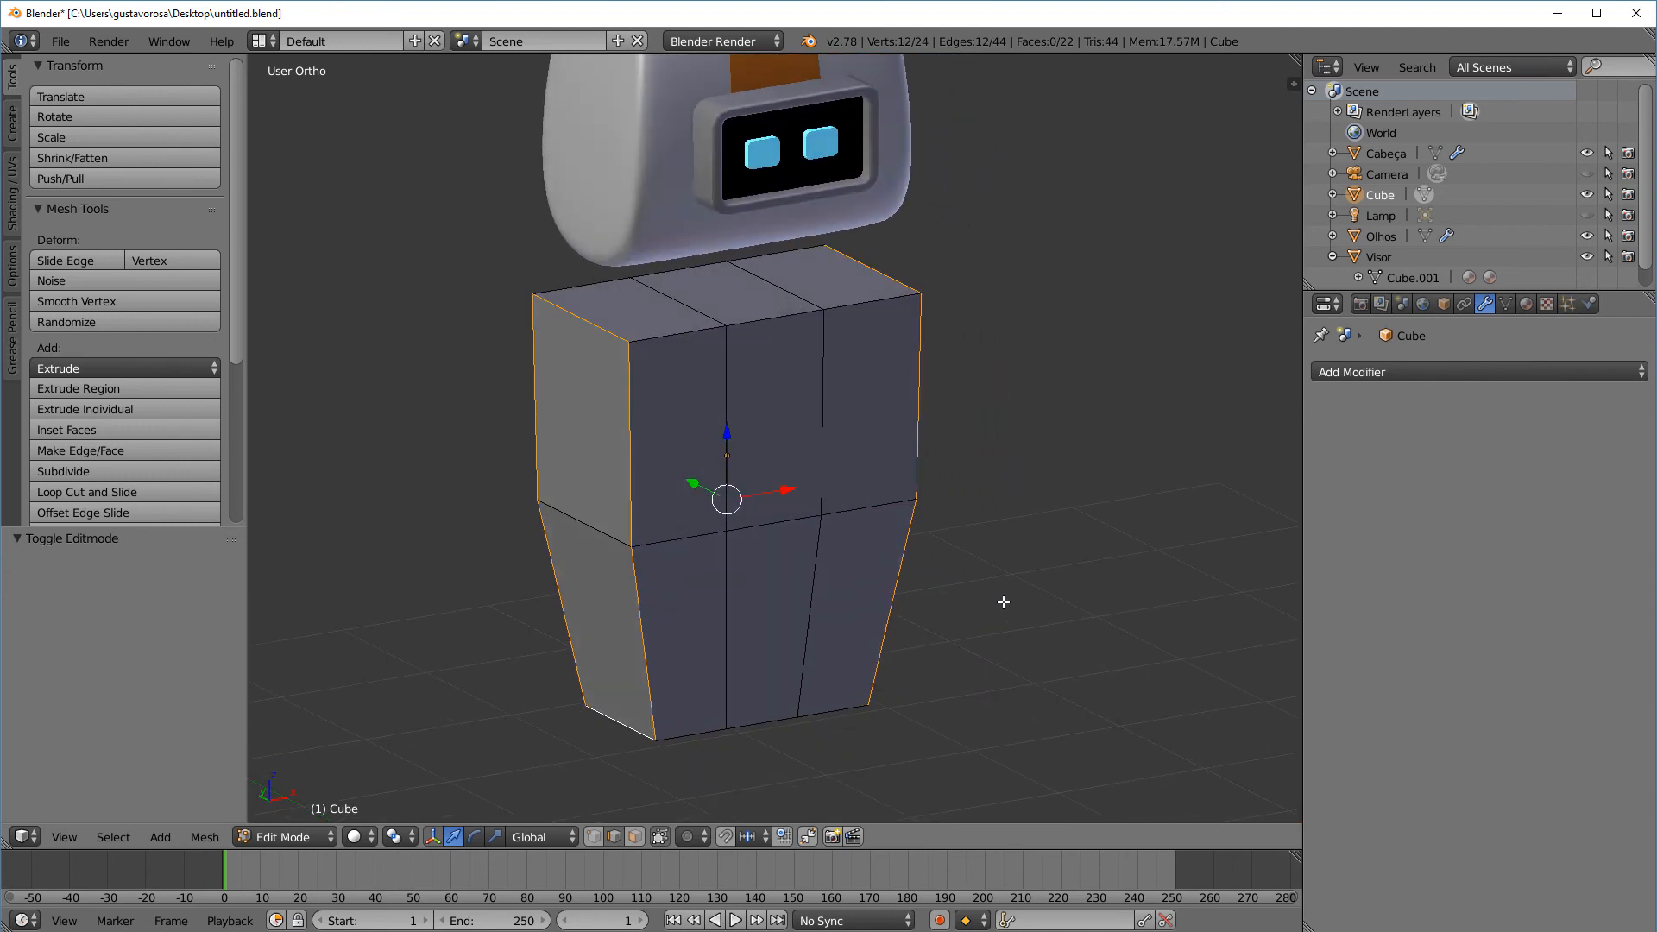
Bevel the selected side outline edges by about 0.055 with 3 segments
key("ctrl+e")
key("ctrl+b")
scroll(1117, 460, "up", 2)
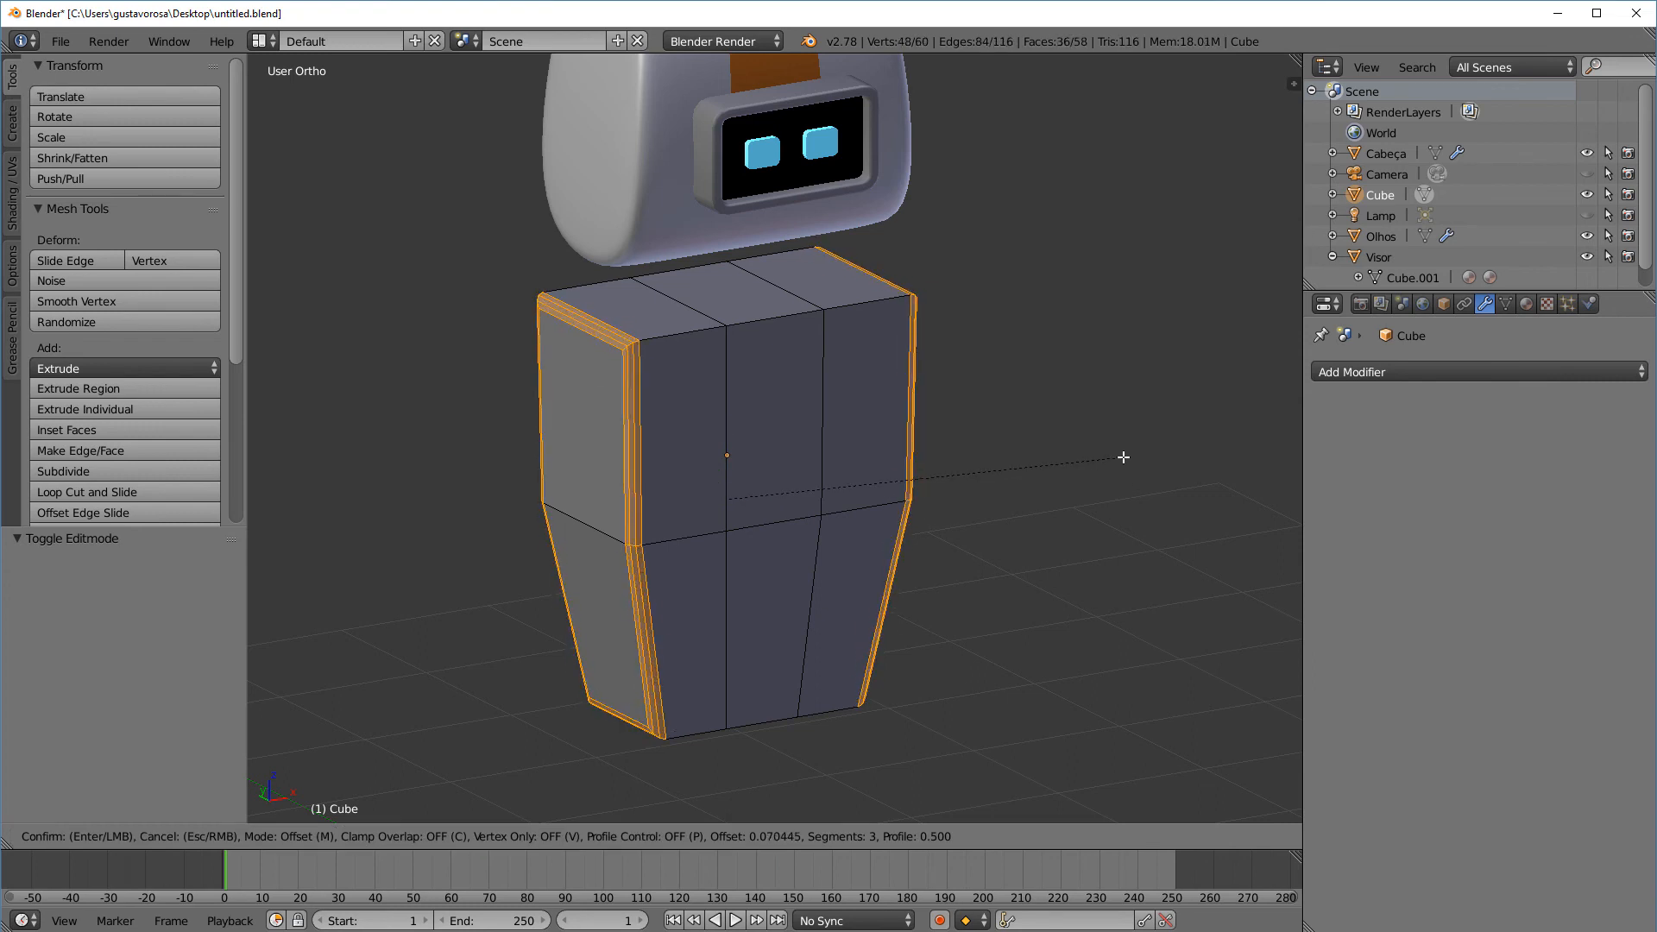
left_click(1121, 458)
Reduce the bevel to 1 segment and deselect everything
scroll(636, 369, "up", 3)
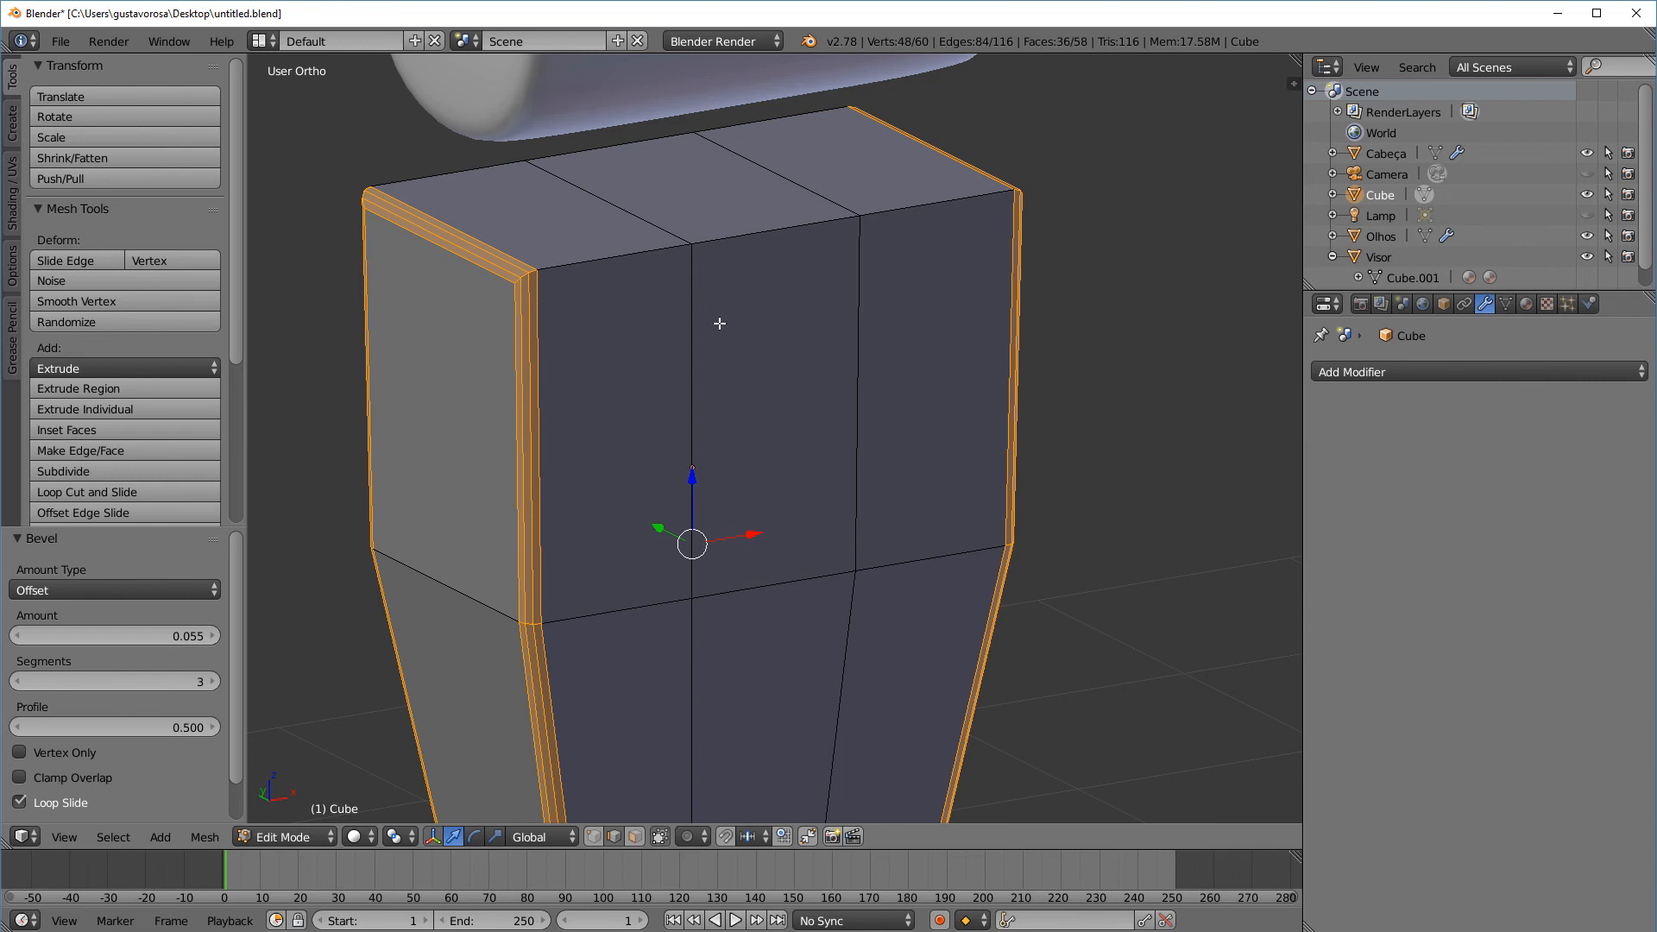
key("F6")
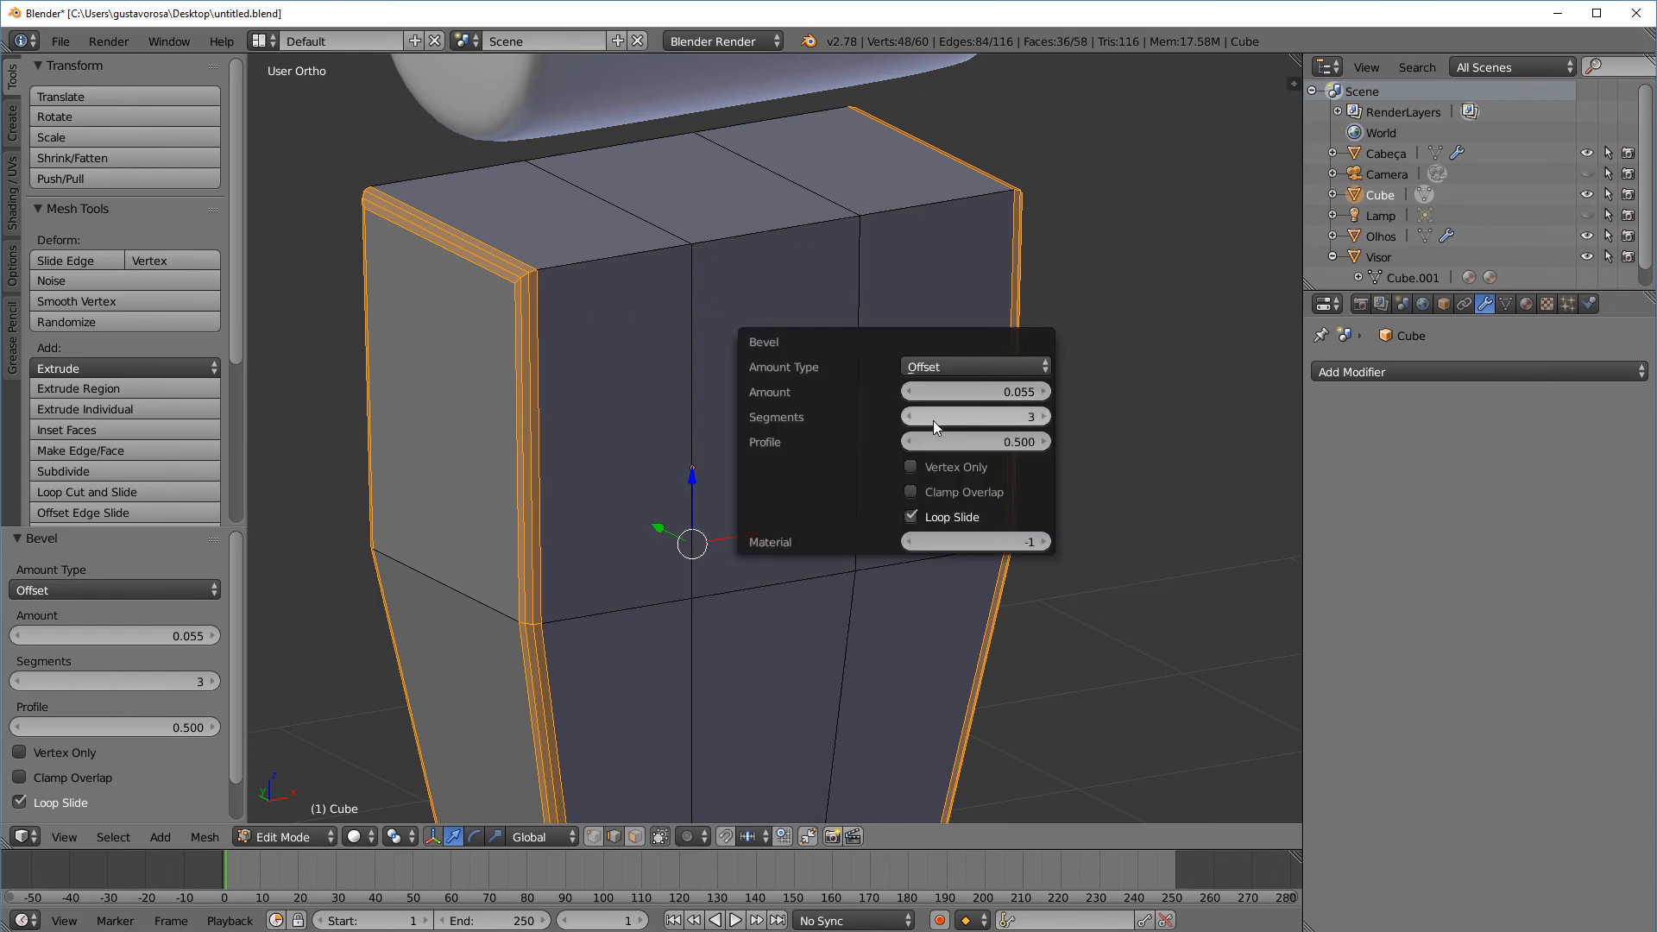
left_click(909, 417)
left_click(909, 417)
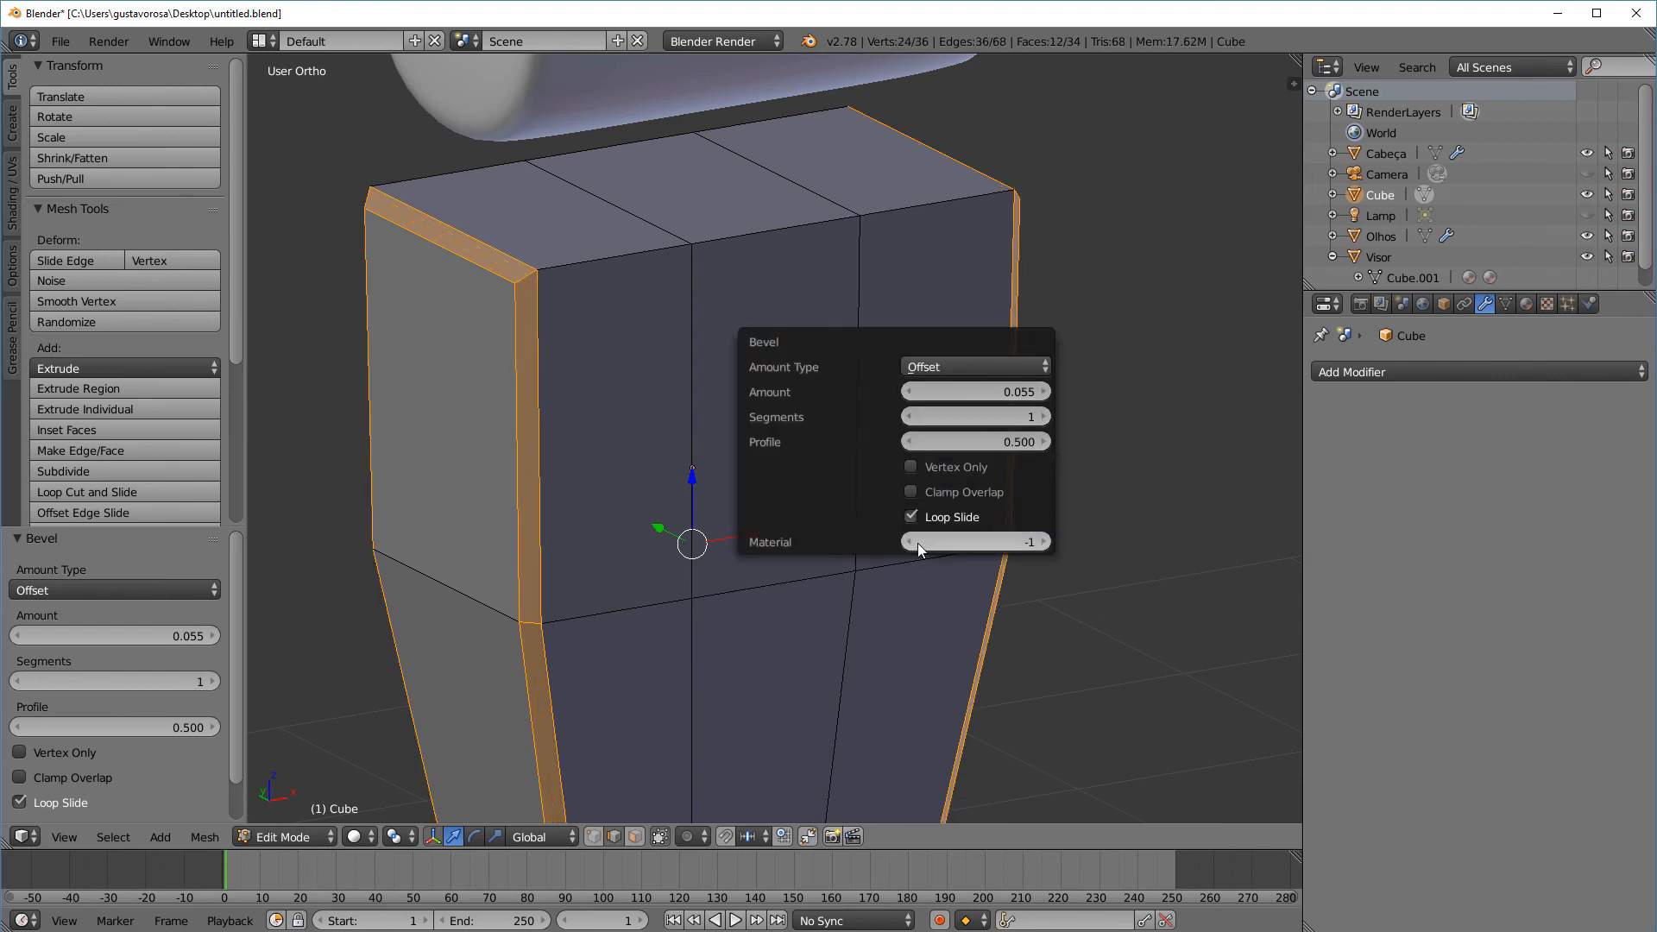
scroll(1124, 444, "down", 5)
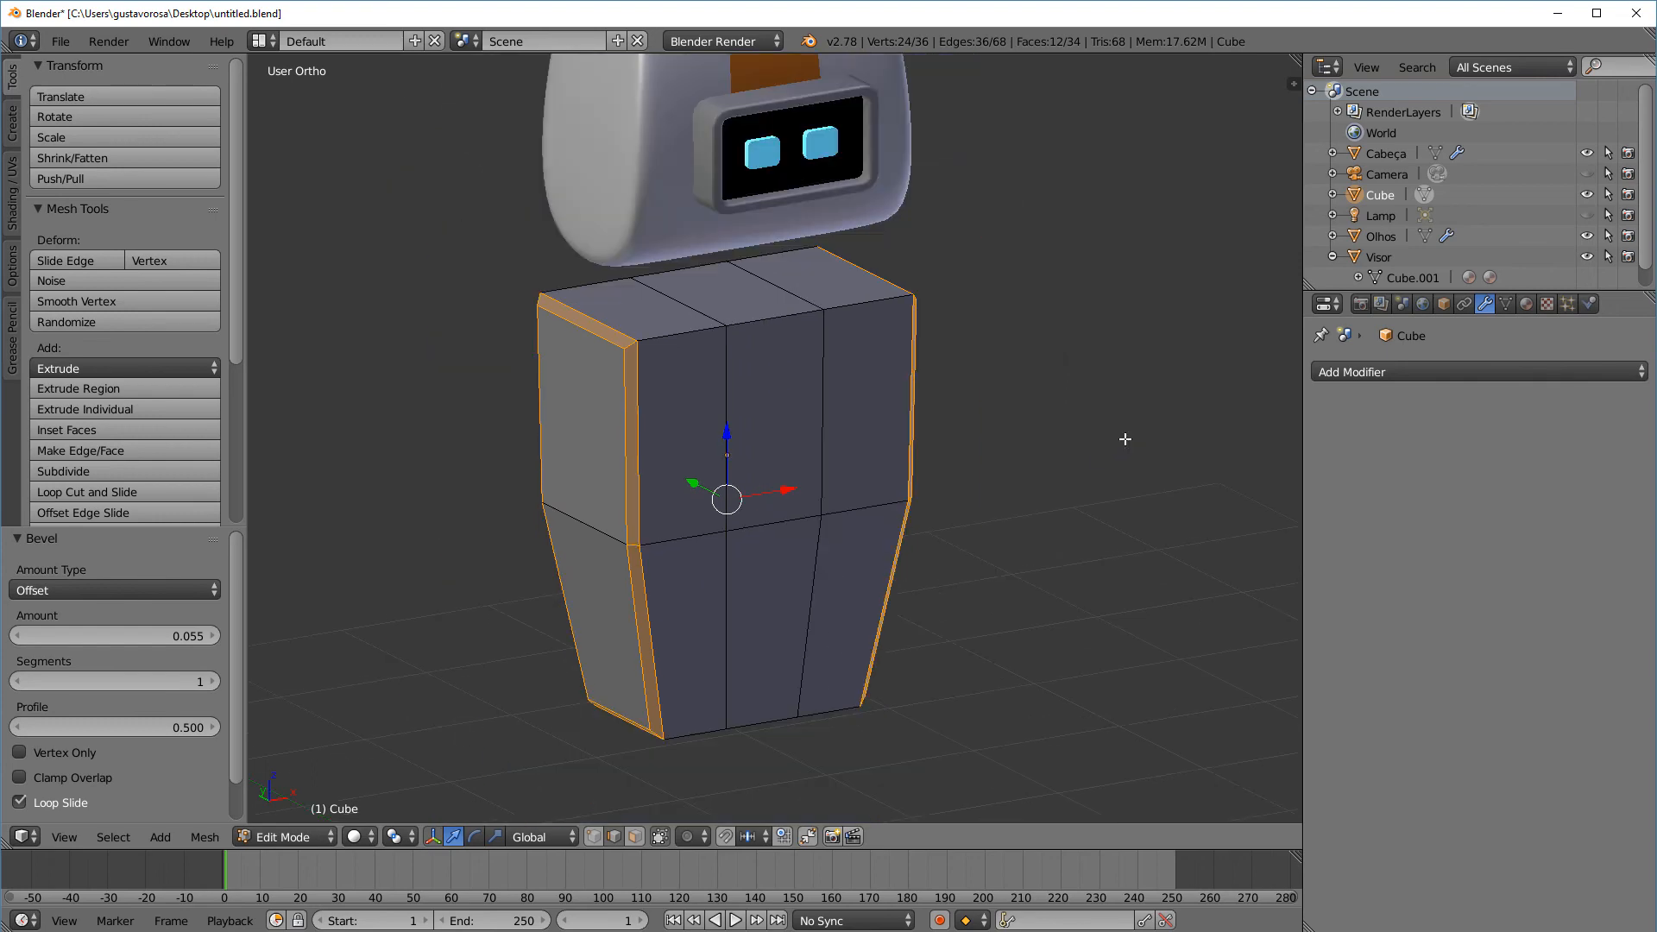
key("a")
Return to Object Mode and add a Subdivision Surface modifier to the body with View subdivisions set to 3
middle_click_drag(843, 618, 751, 547)
right_click(813, 448)
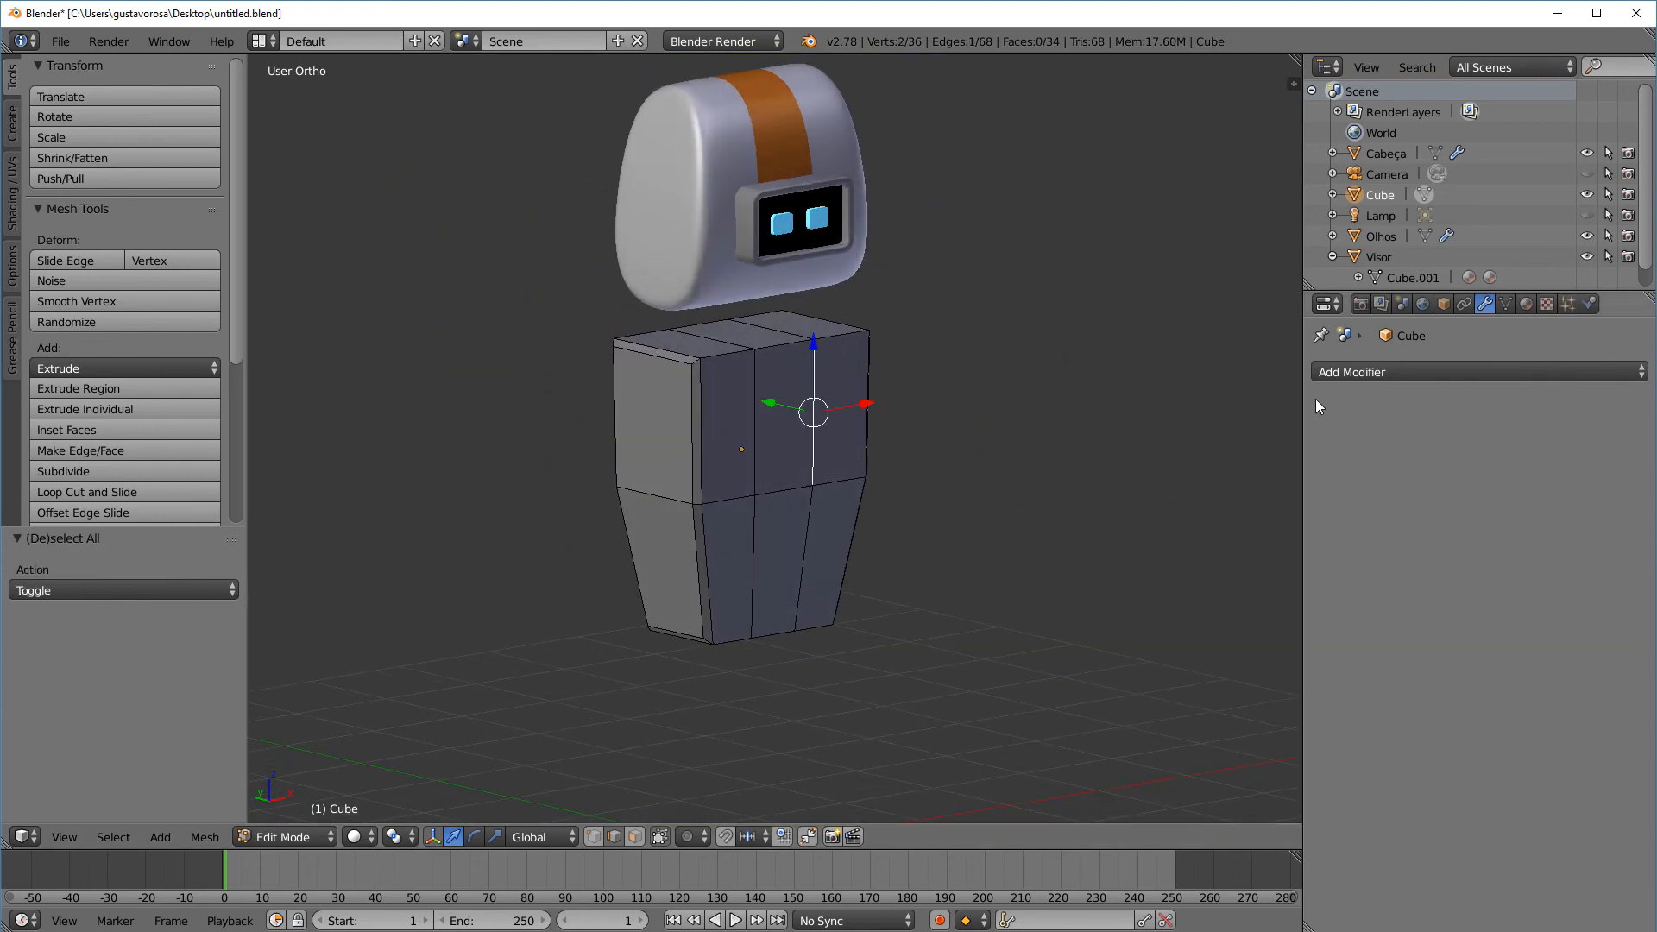
left_click(289, 836)
left_click(289, 814)
left_click(1381, 372)
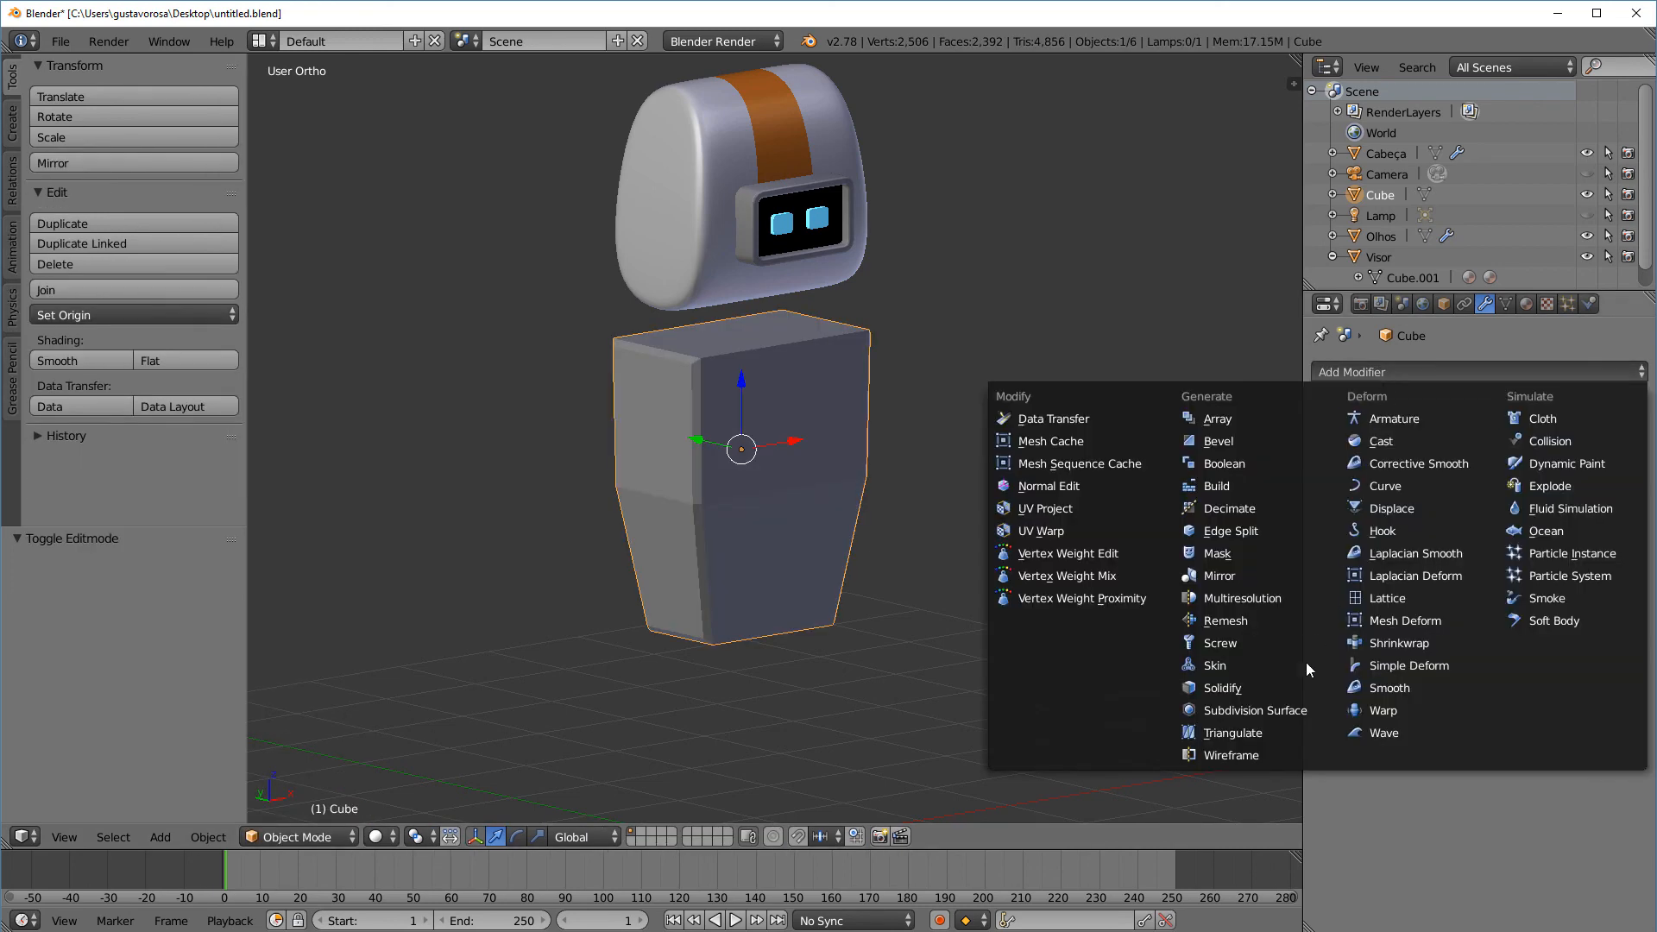
left_click(1288, 708)
key("KP_1")
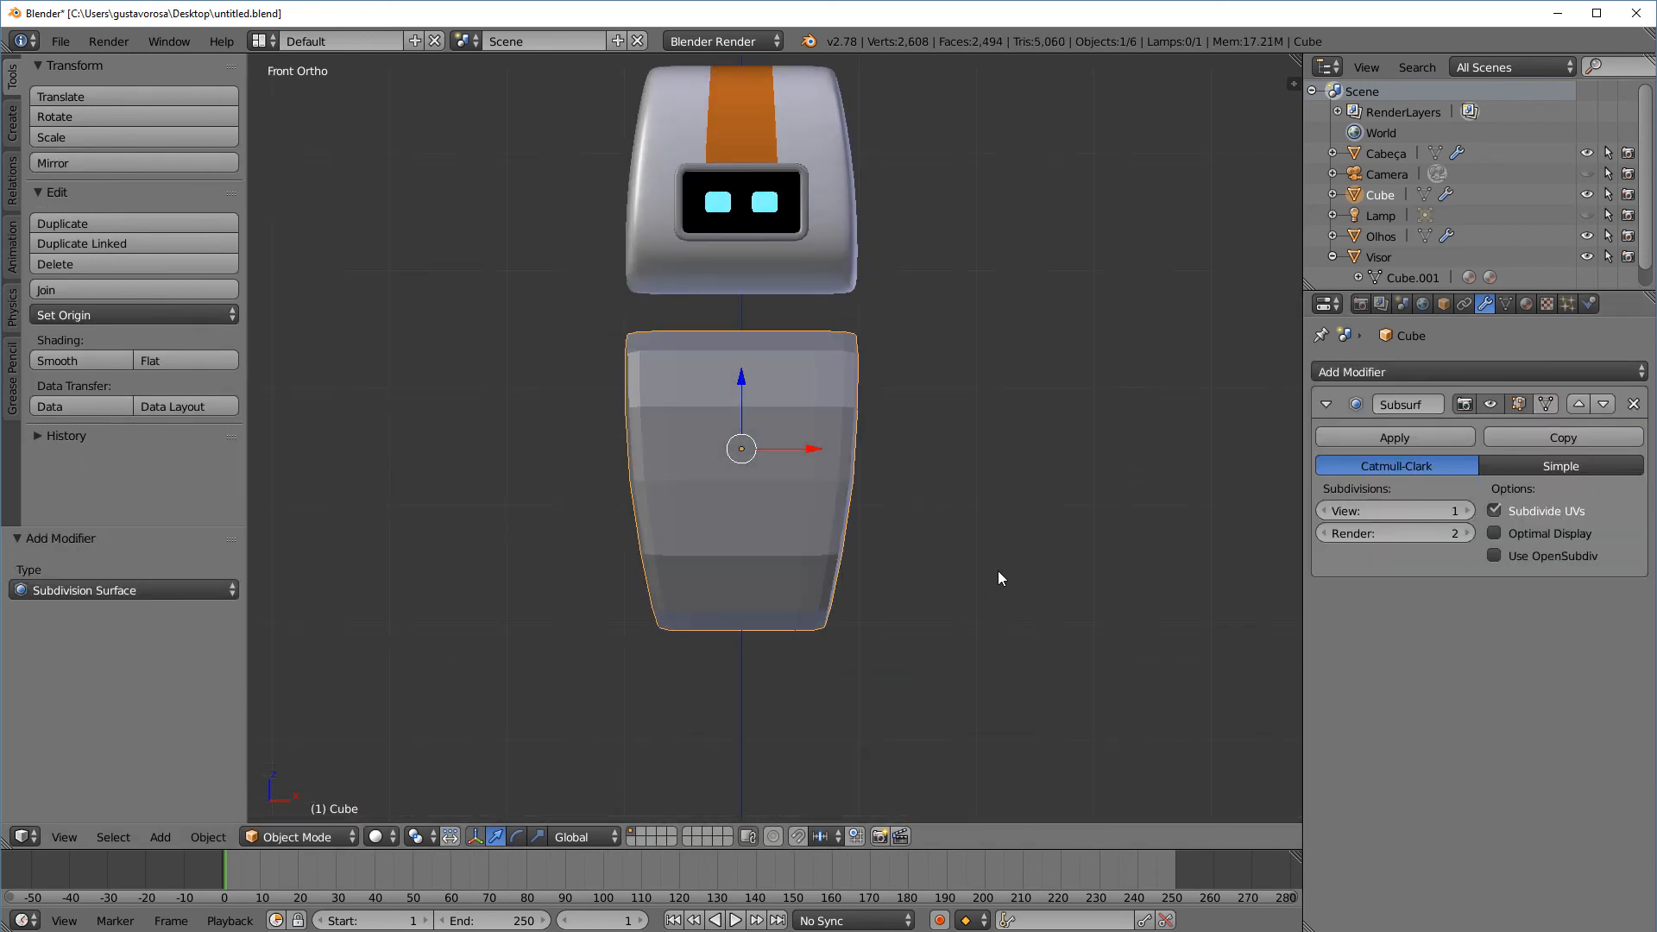
left_click(1466, 511)
left_click(1467, 511)
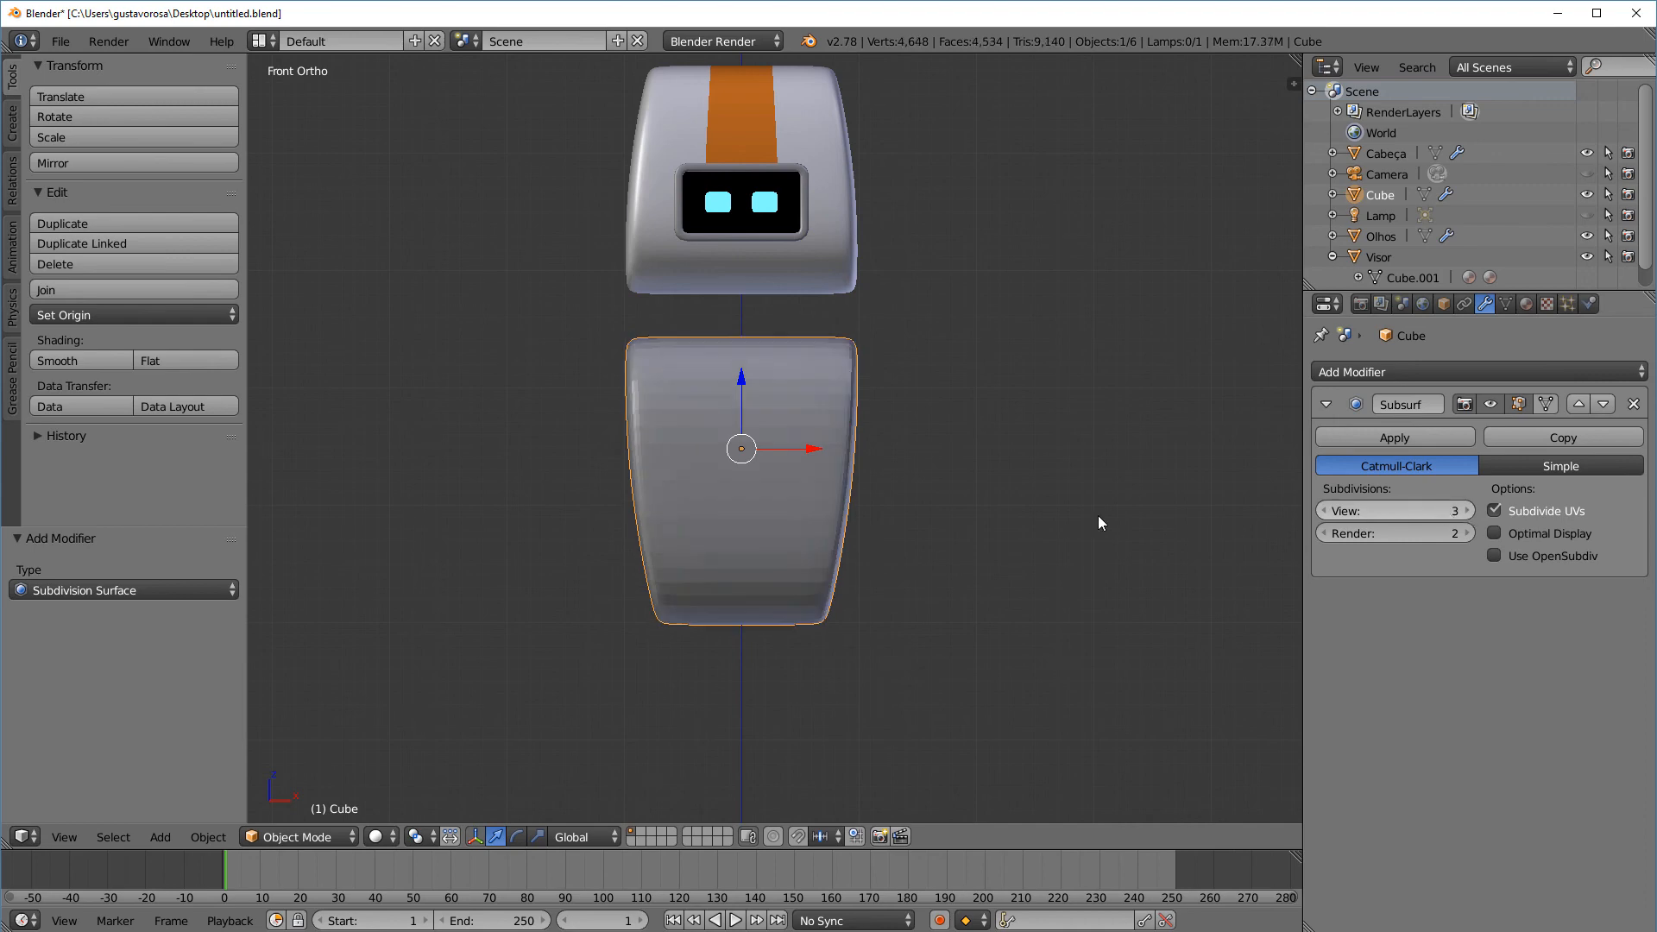
Move the body up along Z by about 0.066, closer to the head, and check it from the front and at an angle
middle_click_drag(1099, 522, 777, 471)
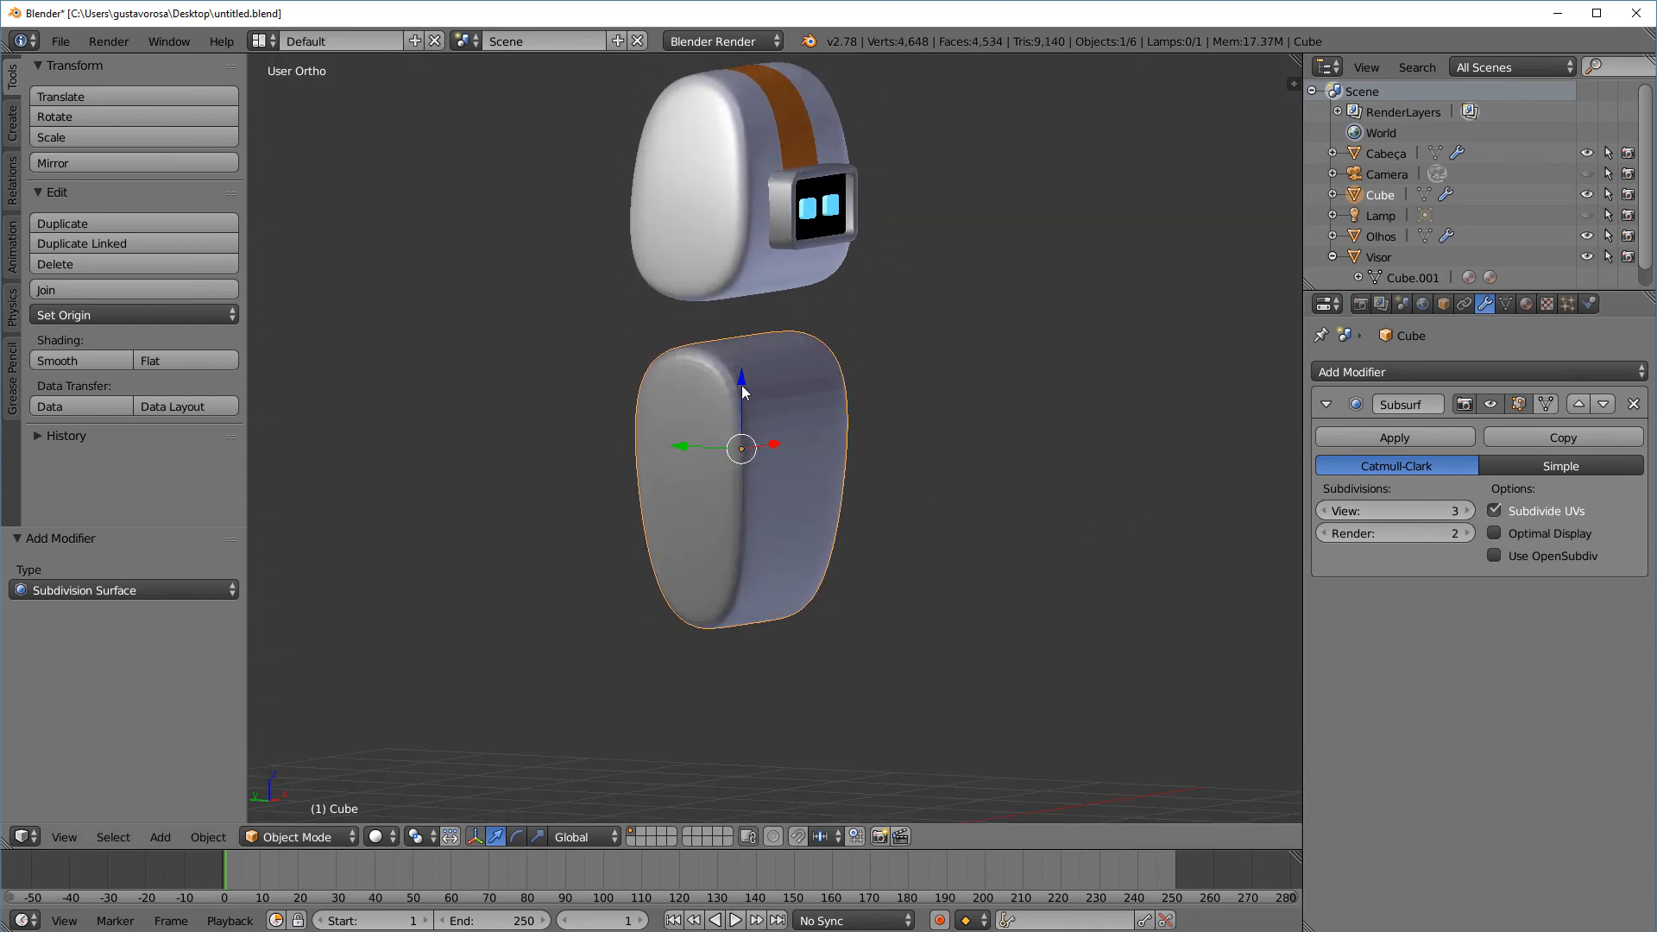
left_click_drag(742, 385, 740, 368)
key("KP_1")
middle_click_drag(819, 312, 882, 349)
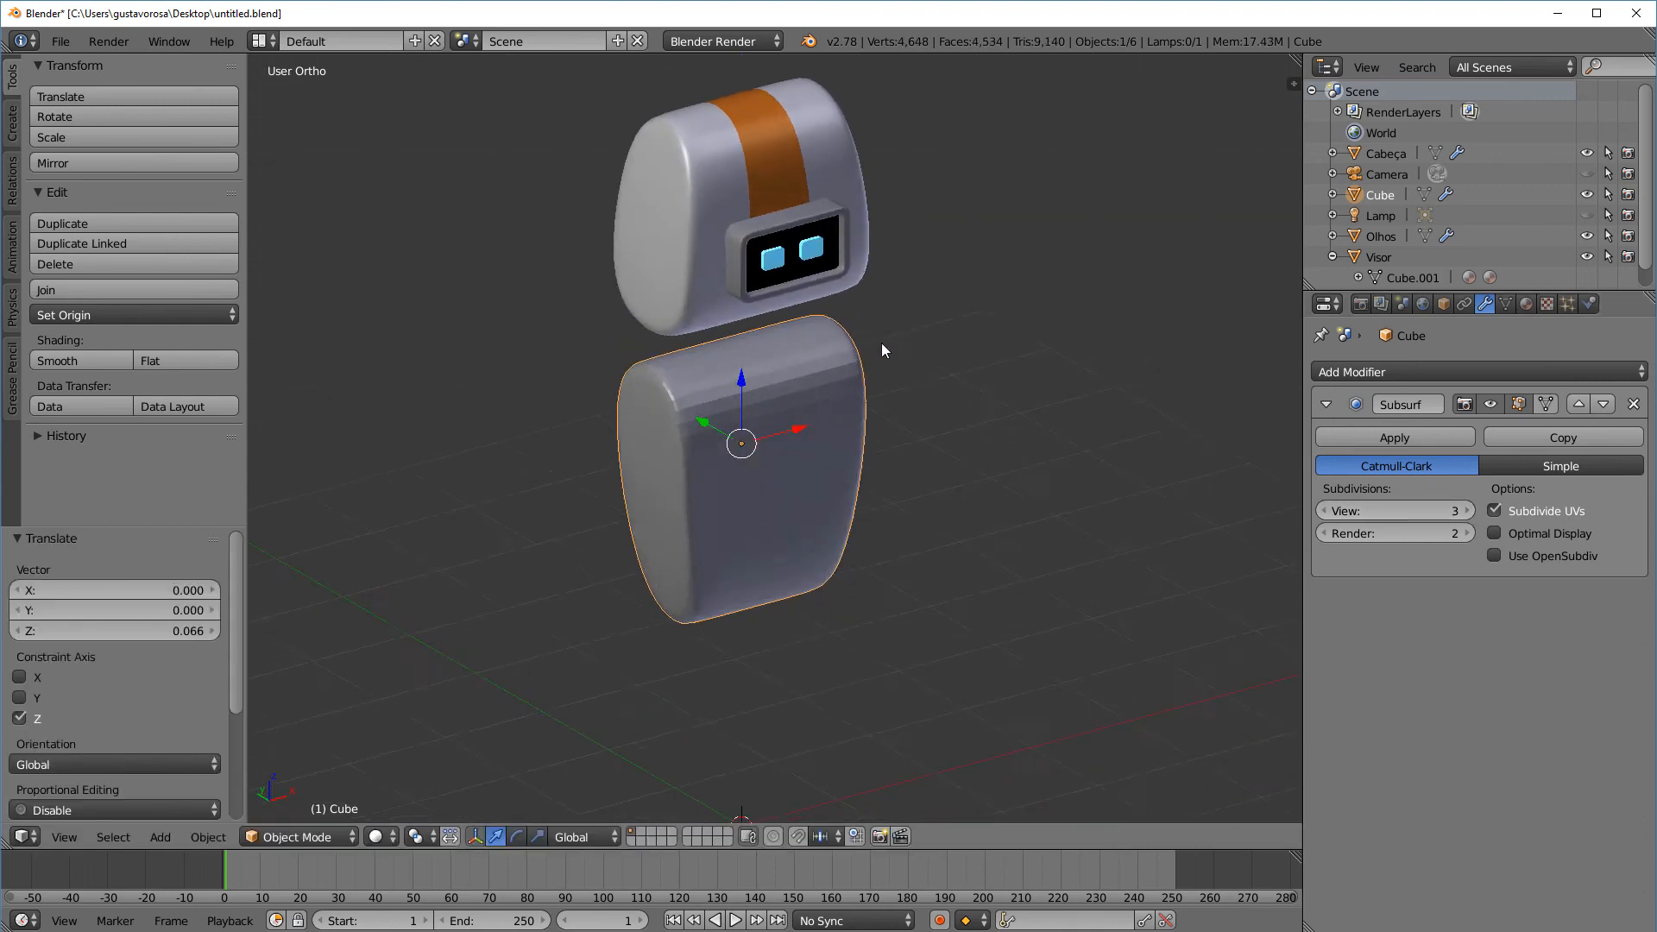
Select the head and compare its side profile and mesh with the body's shape
right_click(659, 160)
middle_click_drag(720, 204, 821, 296)
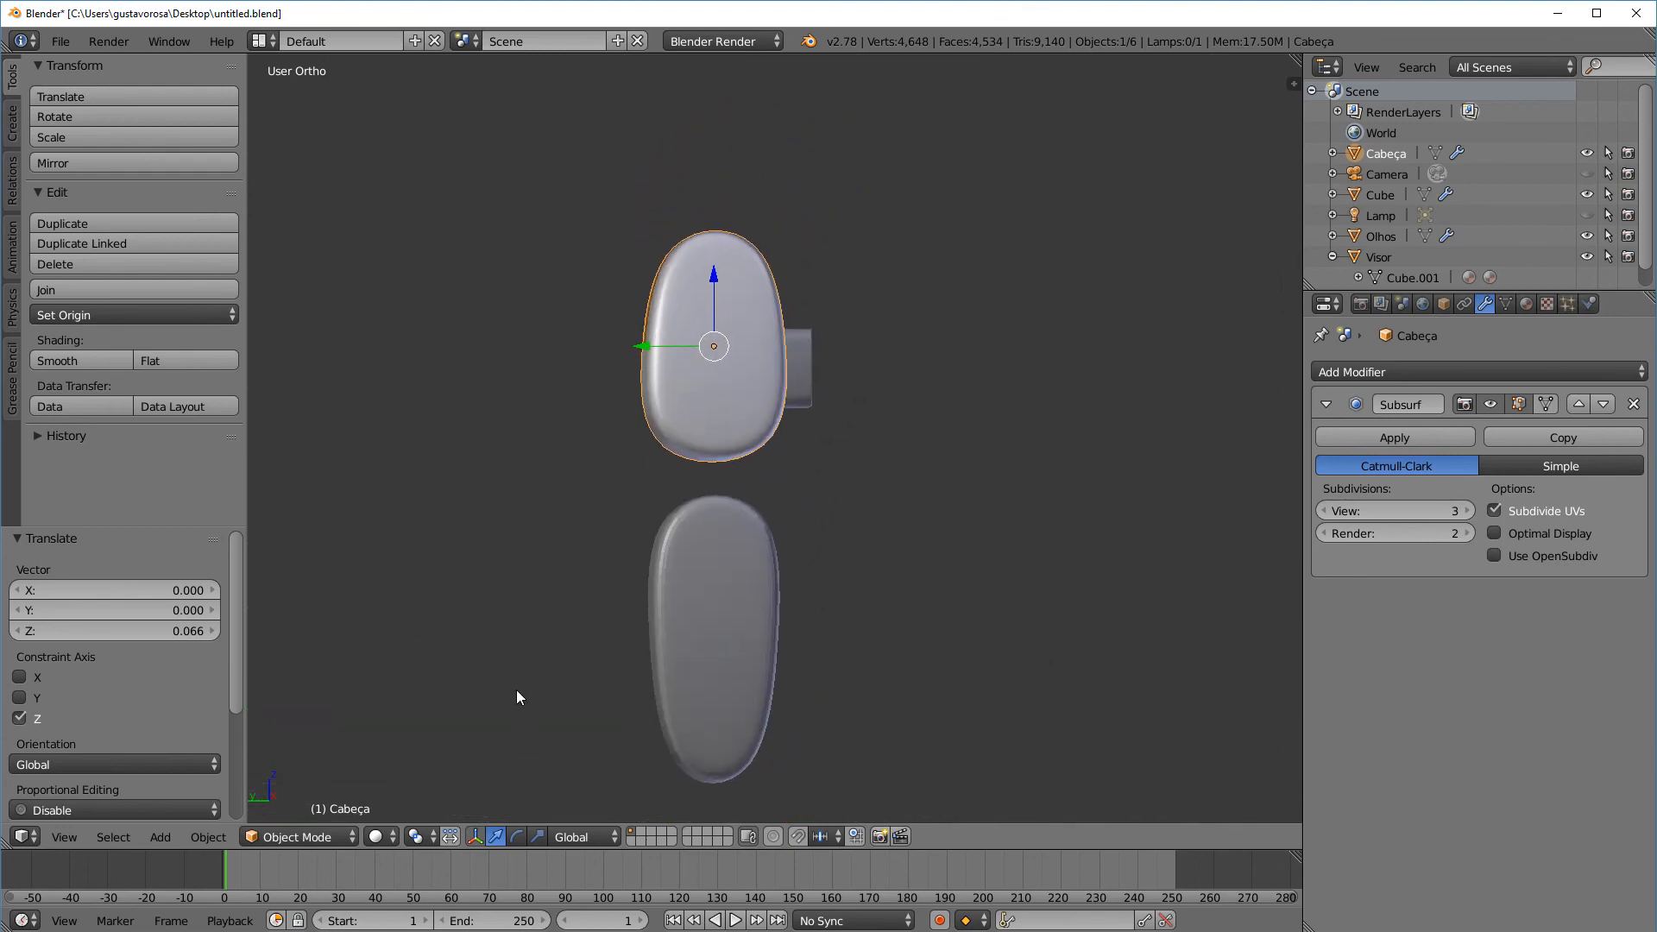
left_click(298, 836)
middle_click_drag(826, 407, 881, 376)
left_click(324, 840)
left_click(293, 813)
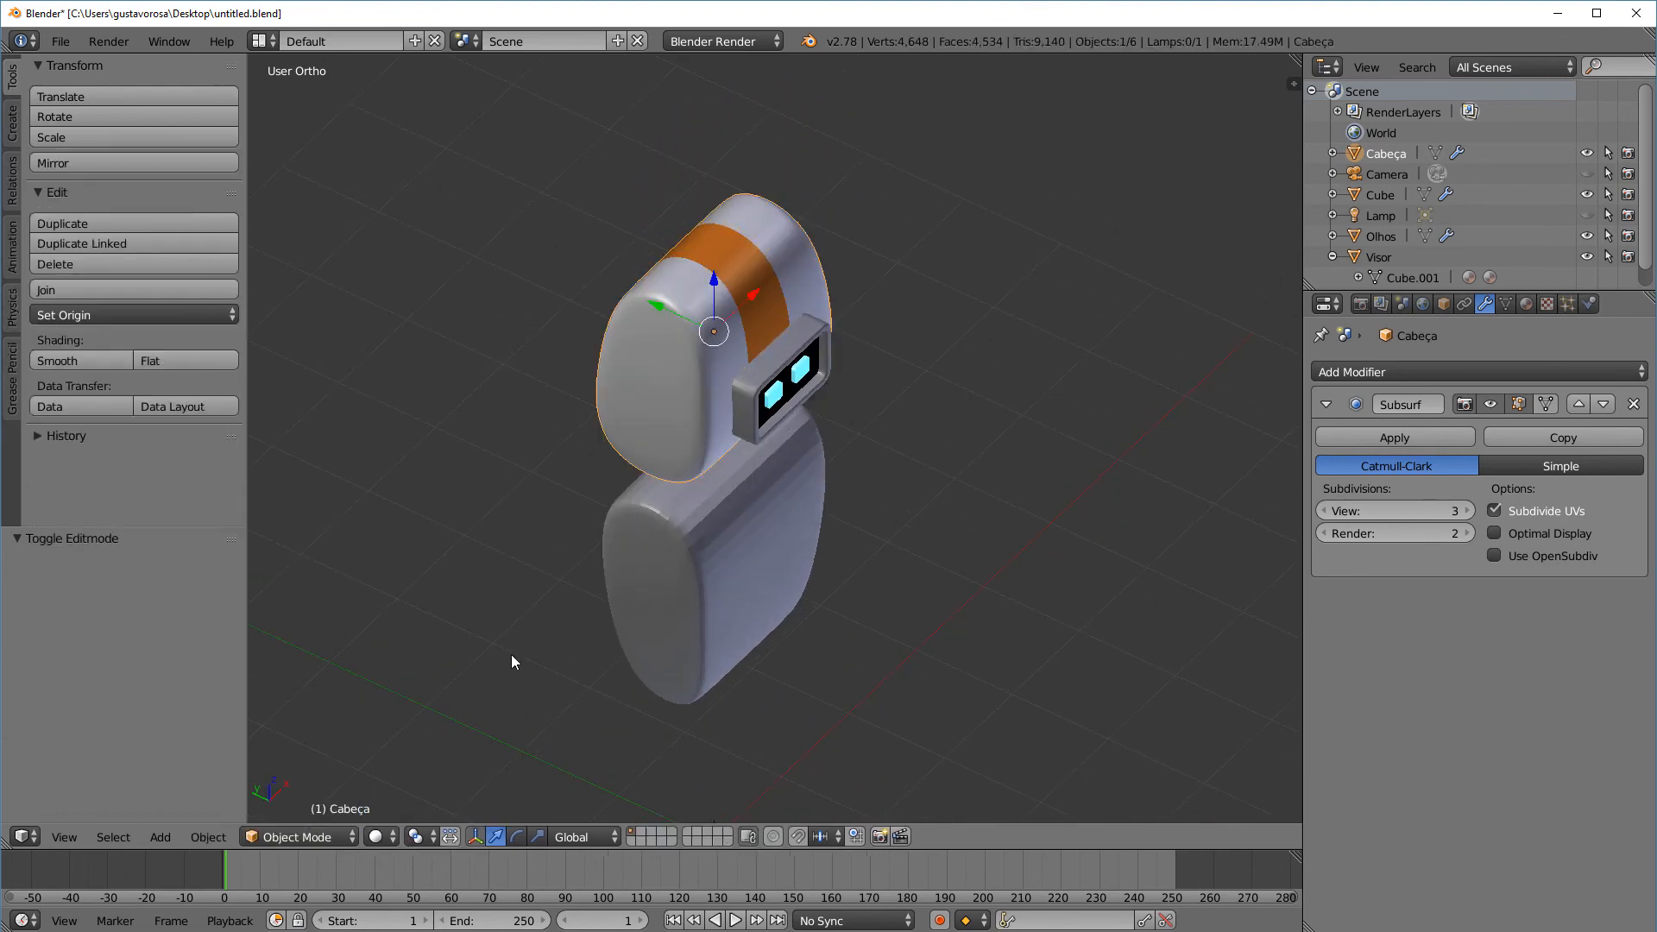
middle_click_drag(511, 654, 818, 571)
Select the body and move it down along Z by about 0.015, slightly away from the head
right_click(728, 570)
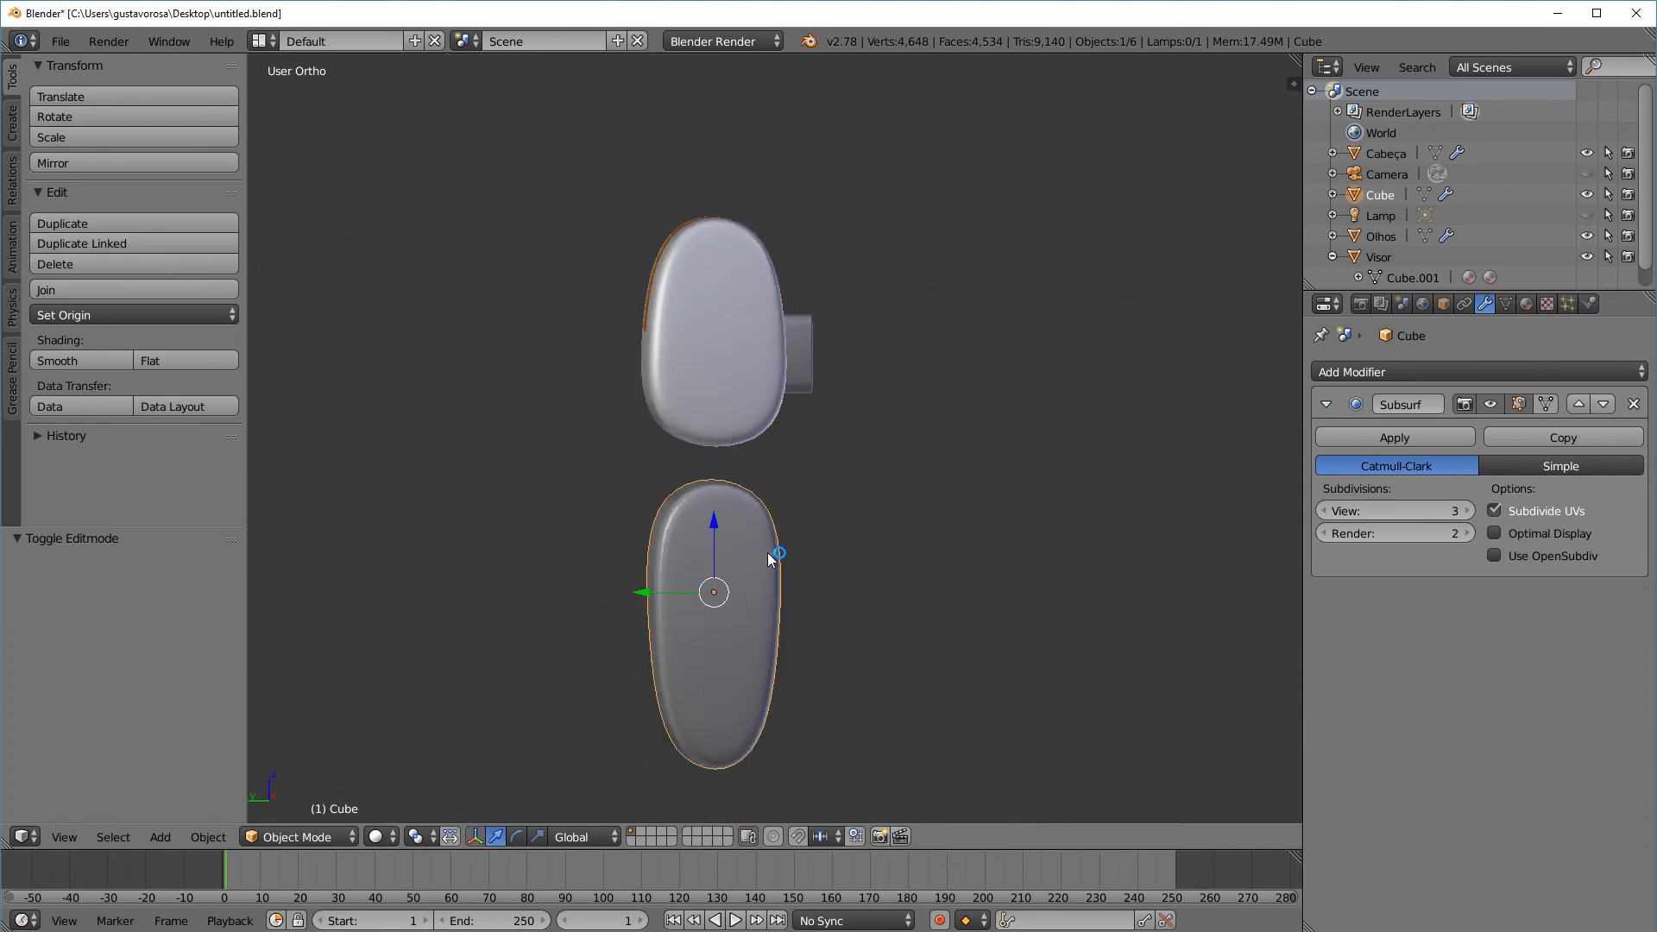
key("KP_1")
key("g")
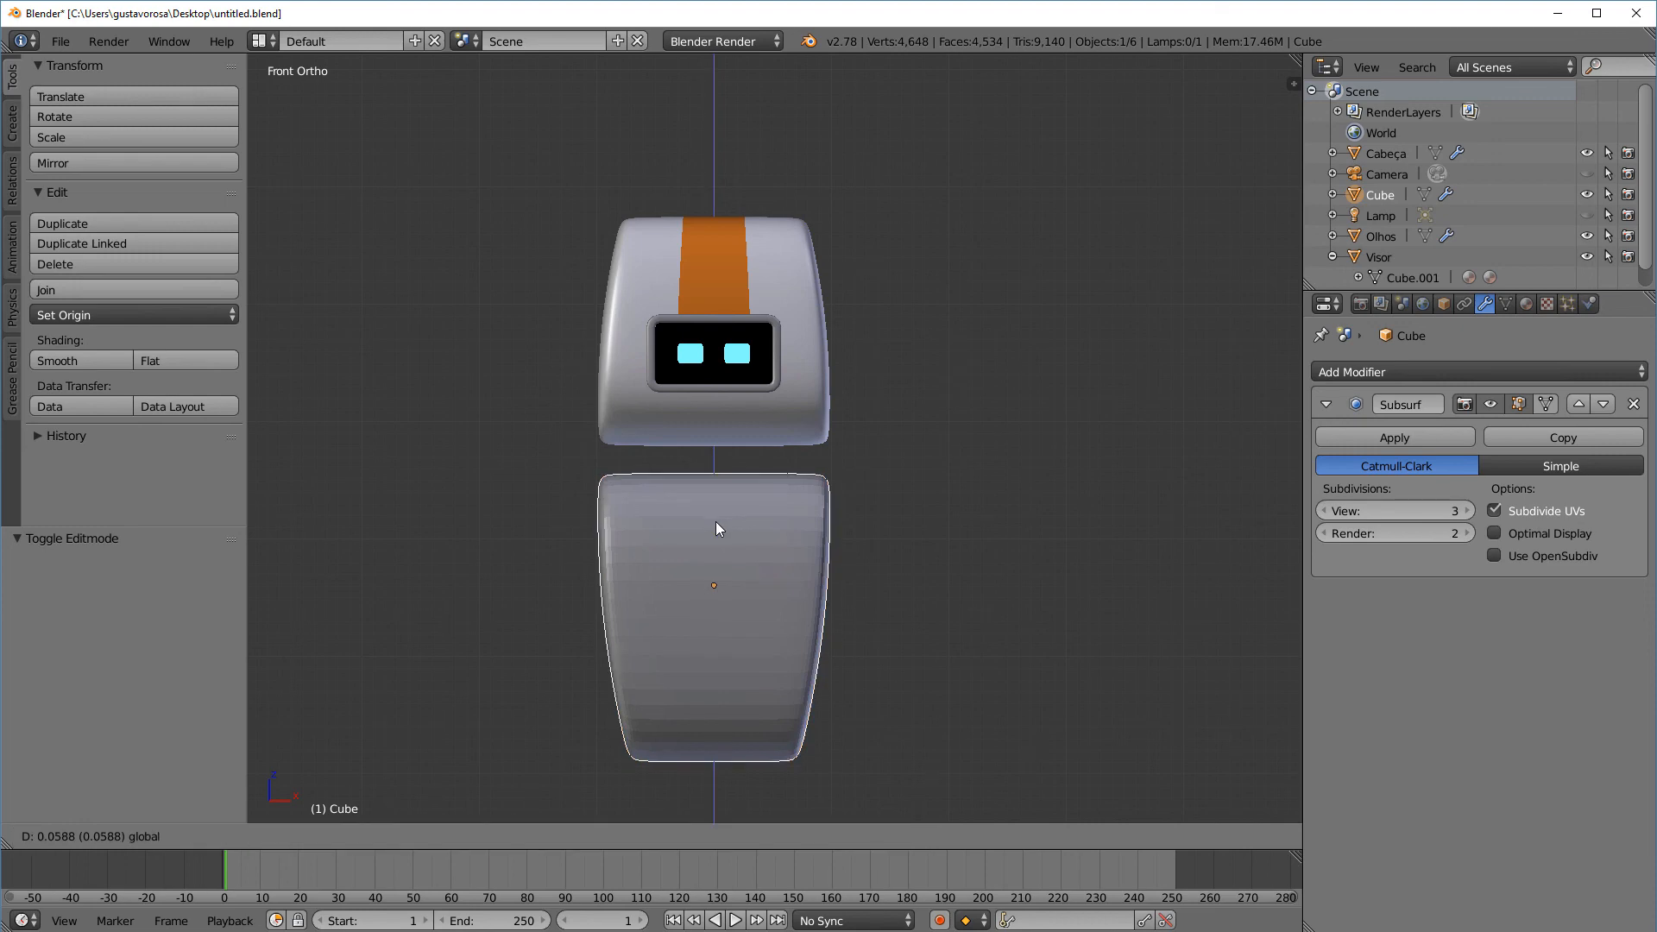
left_click(716, 530)
middle_click_drag(717, 530, 787, 658)
Enter Edit Mode on the body and turn off its Subdivision Surface display in the viewport
key("KP_3")
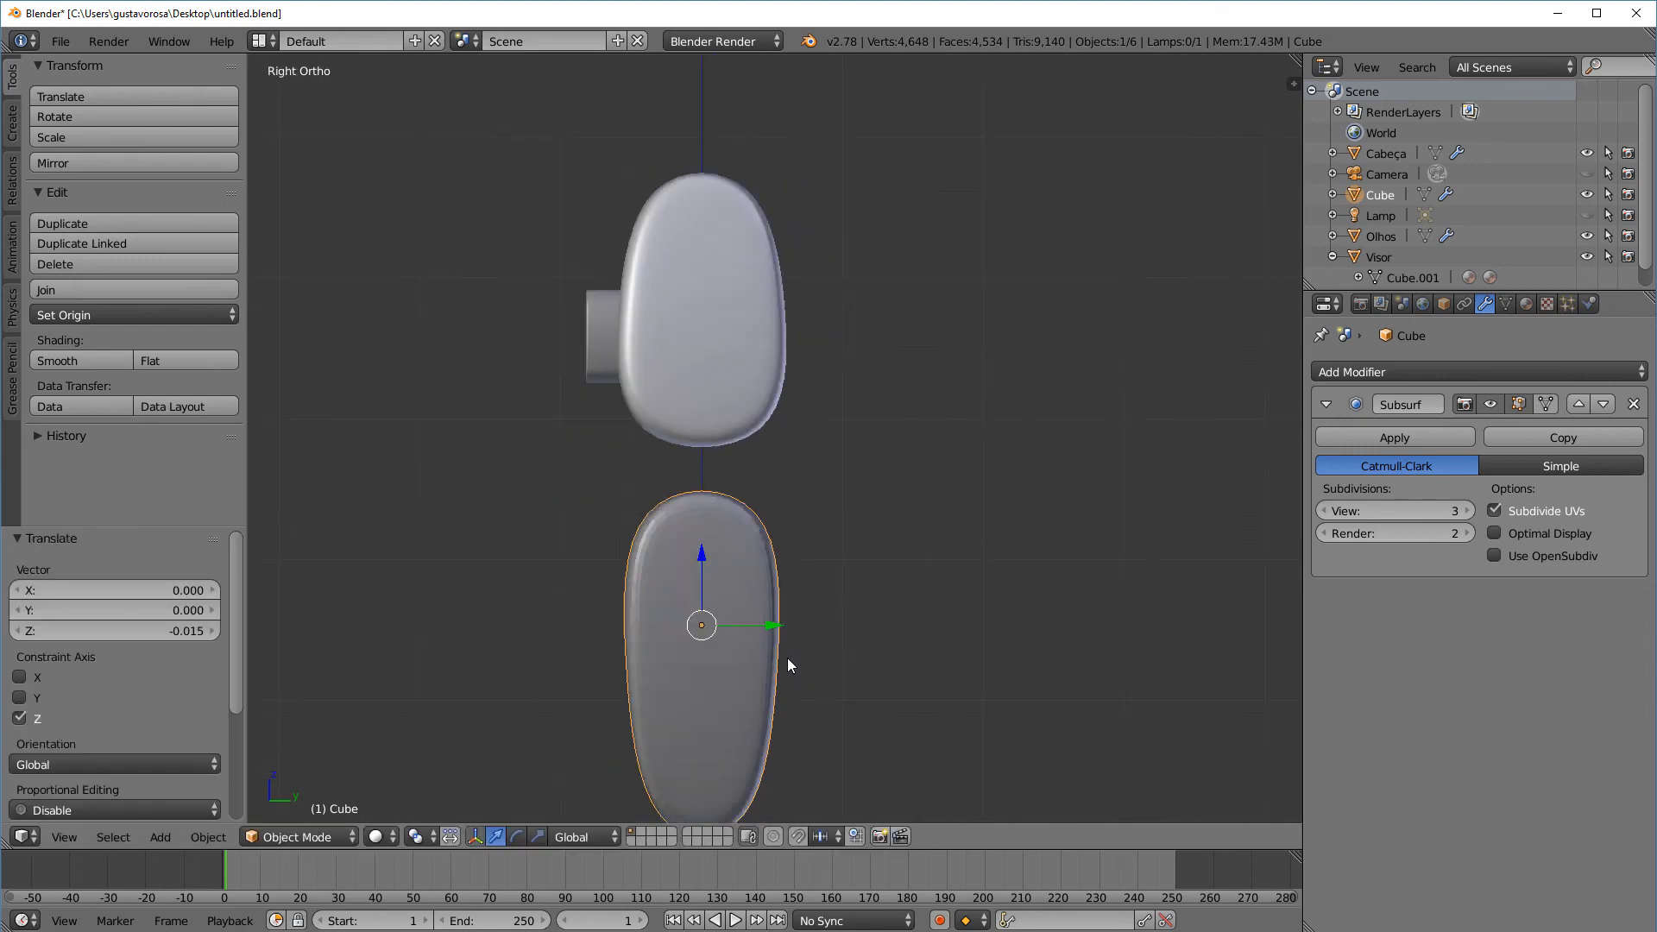
left_click(299, 837)
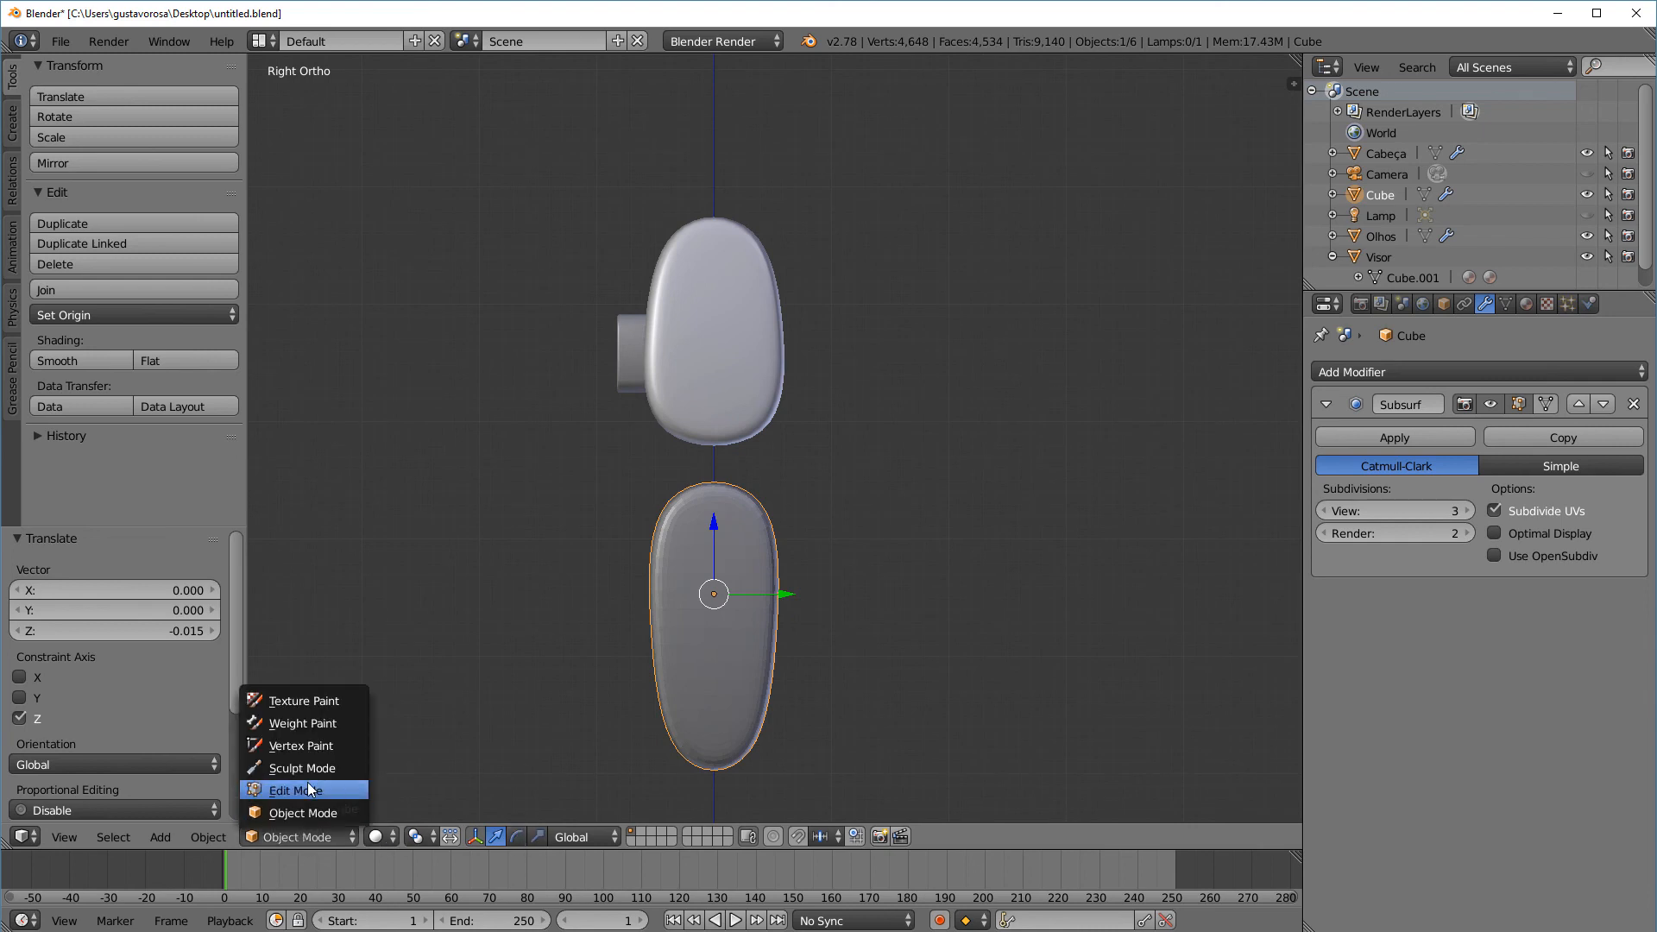
left_click(305, 782)
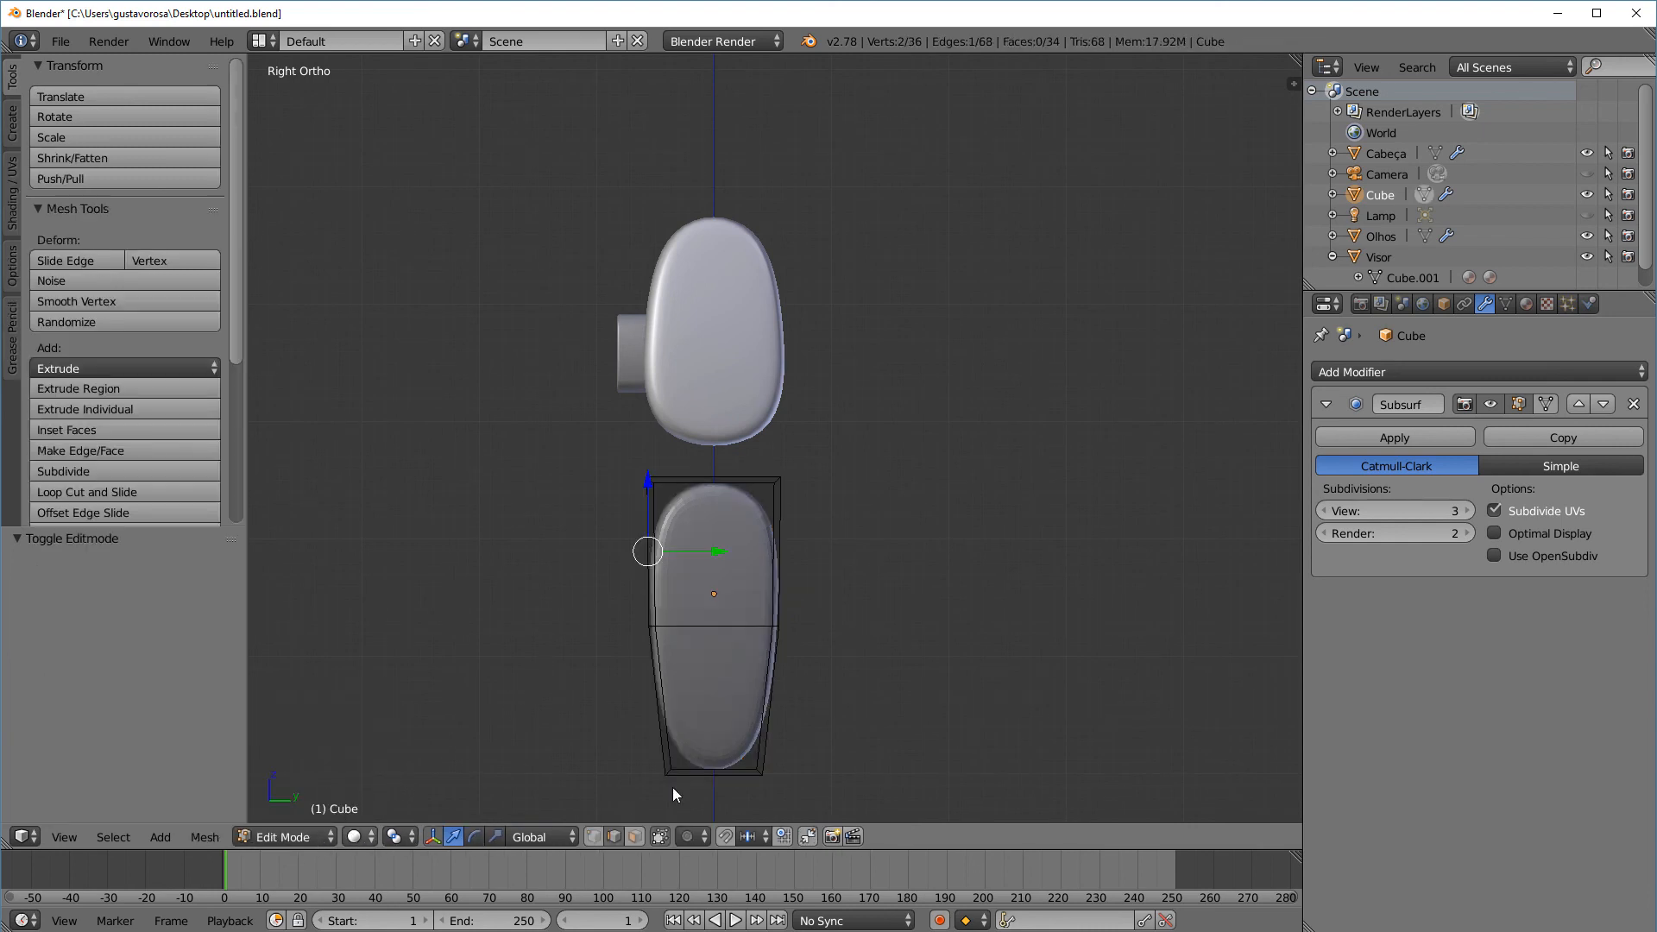
left_click(1519, 404)
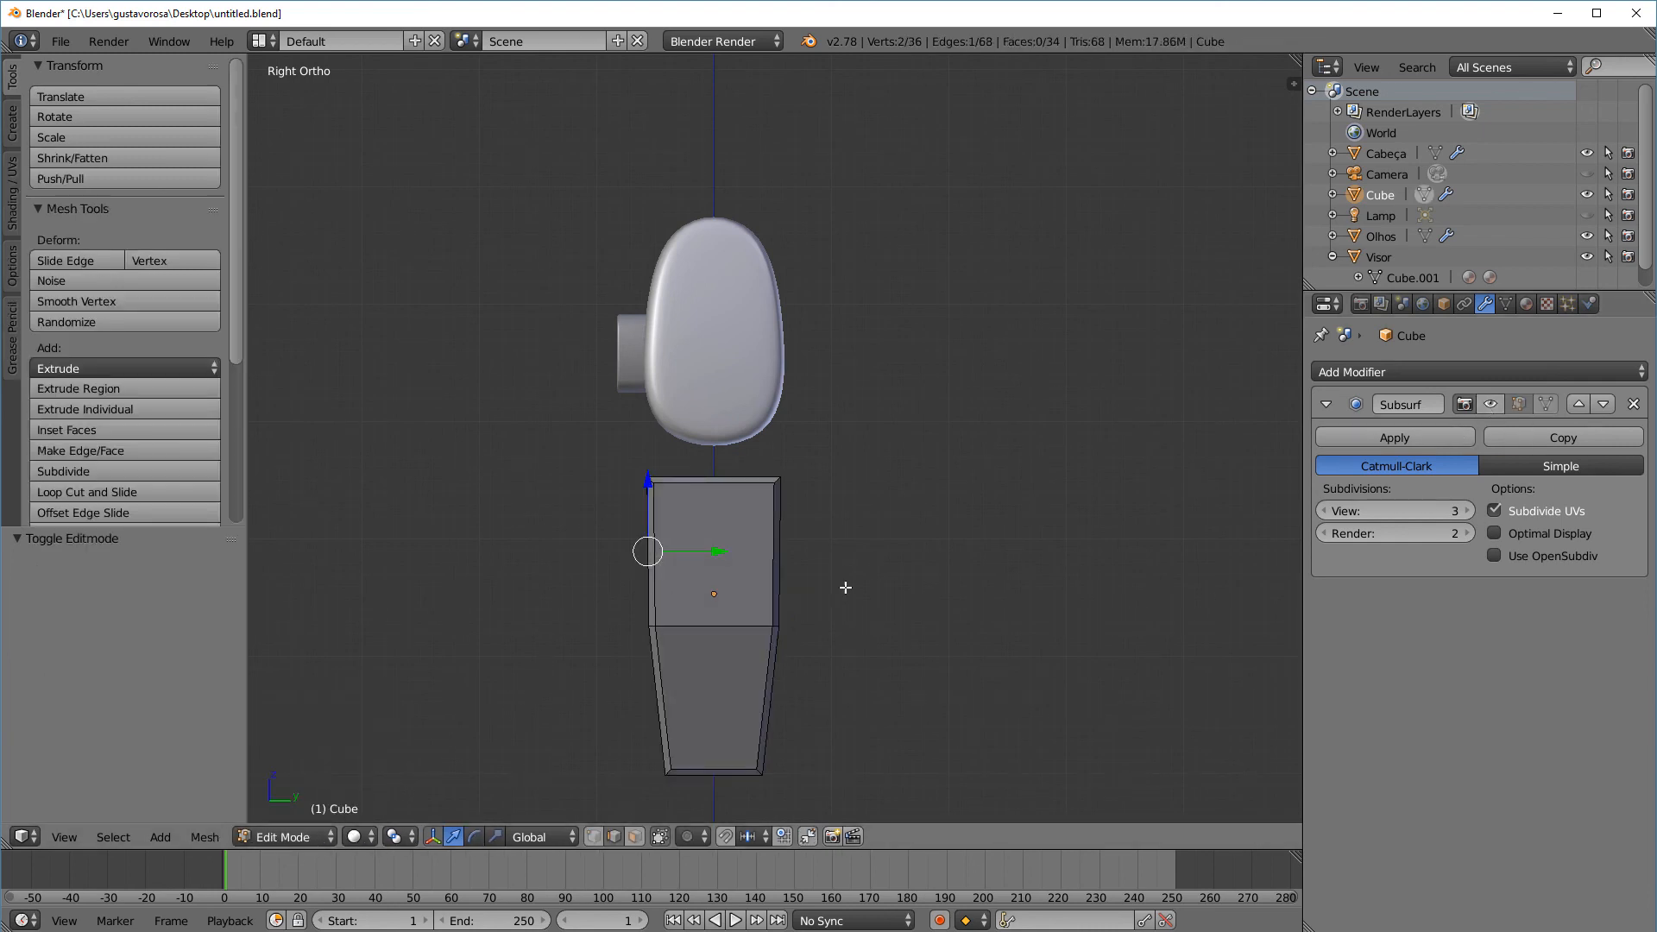
middle_click_drag(656, 630, 708, 655)
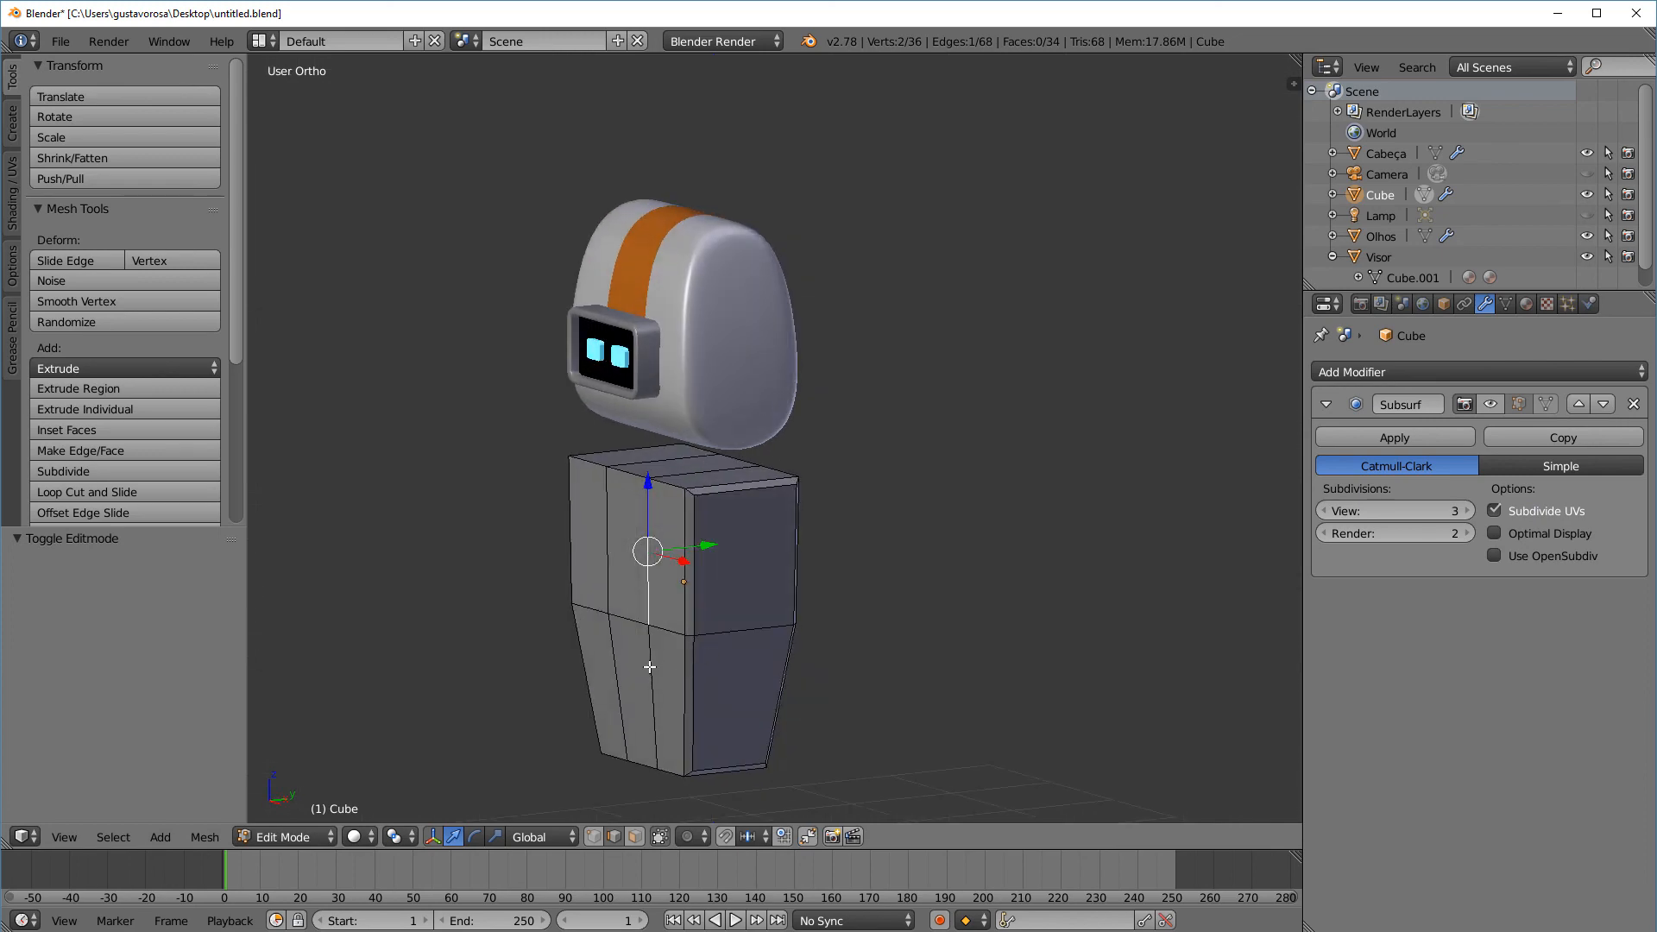
Select the entire body mesh and scale it along Y by about 1.039, matching the head's depth in side view
left_click(635, 837)
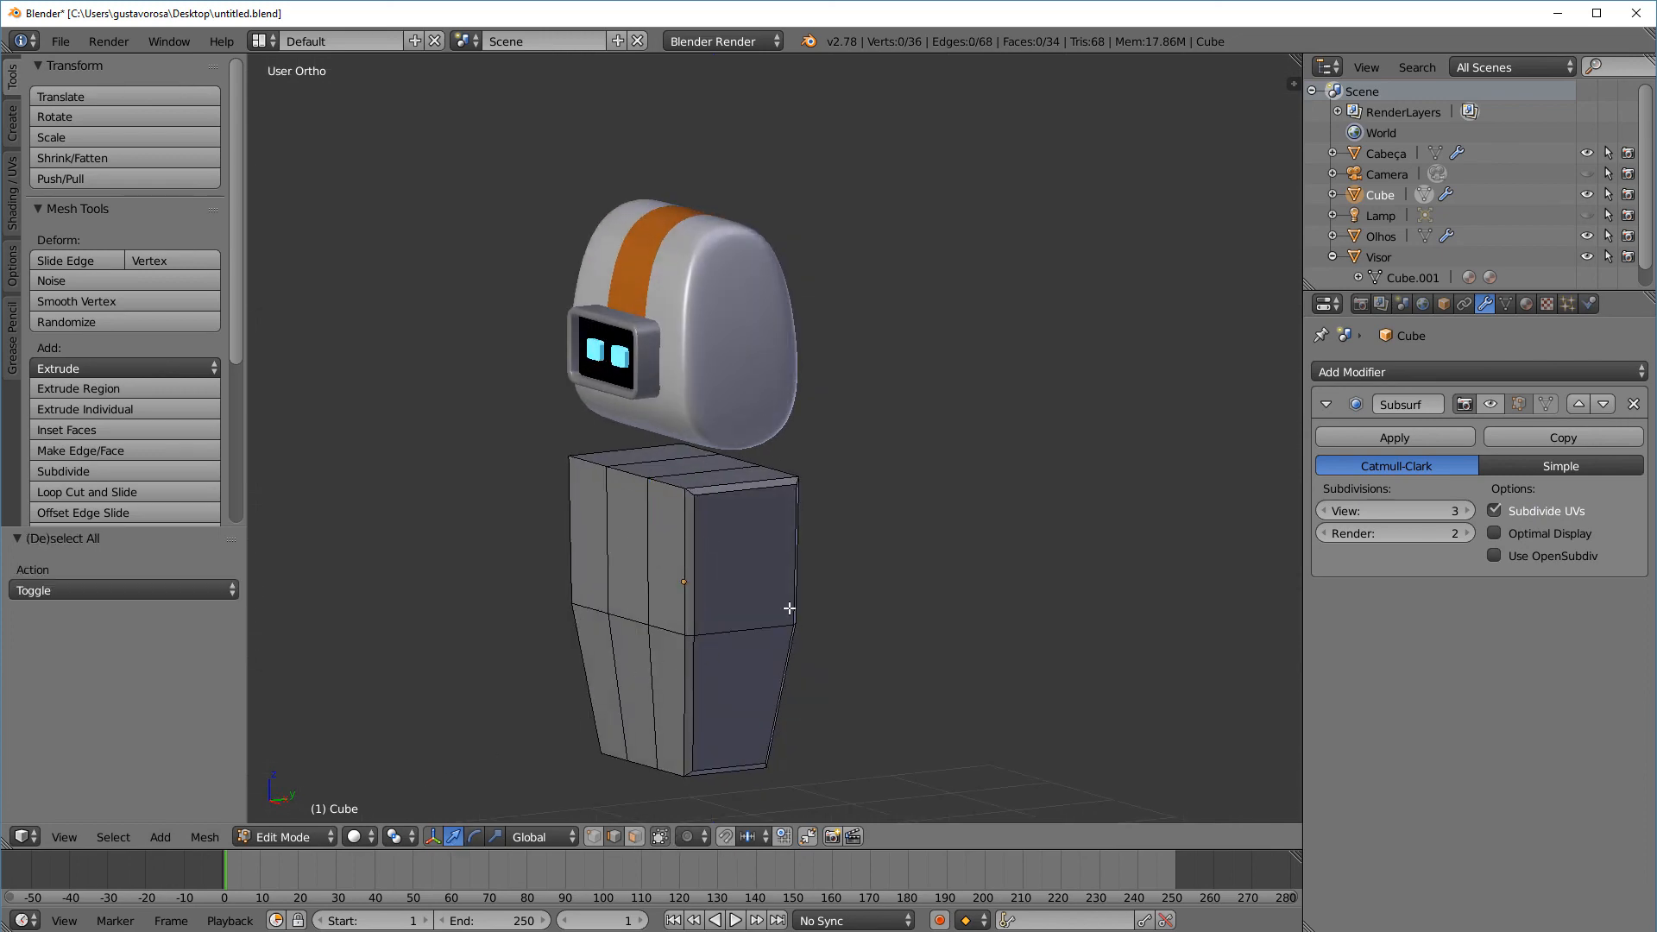
key("a")
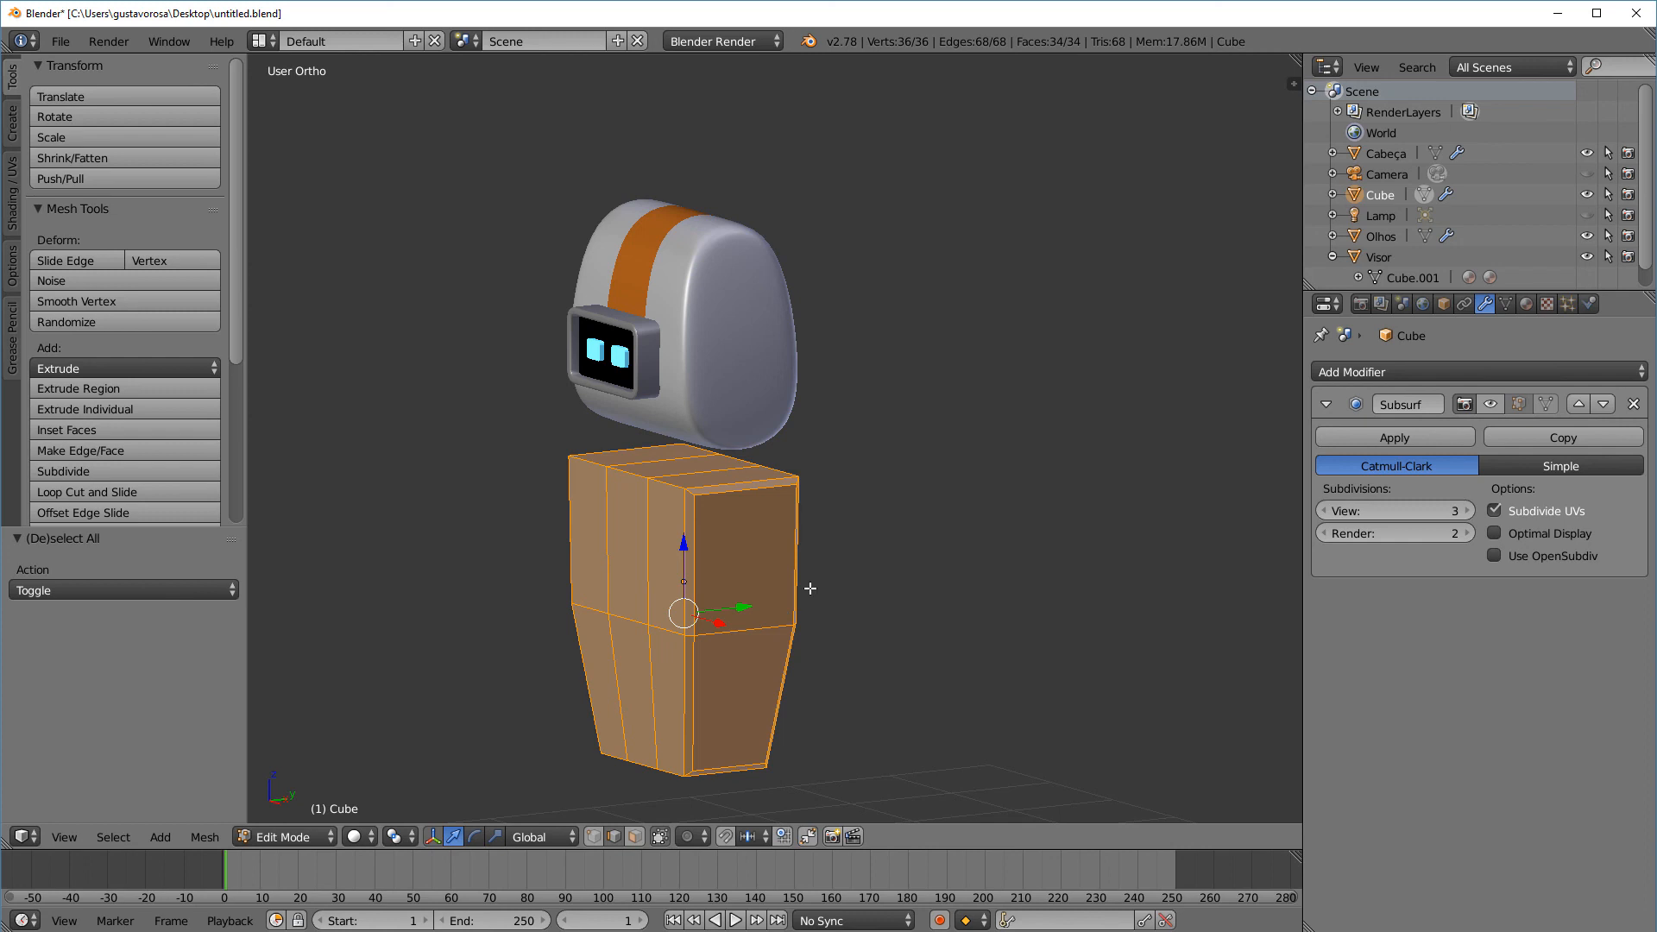
key("s")
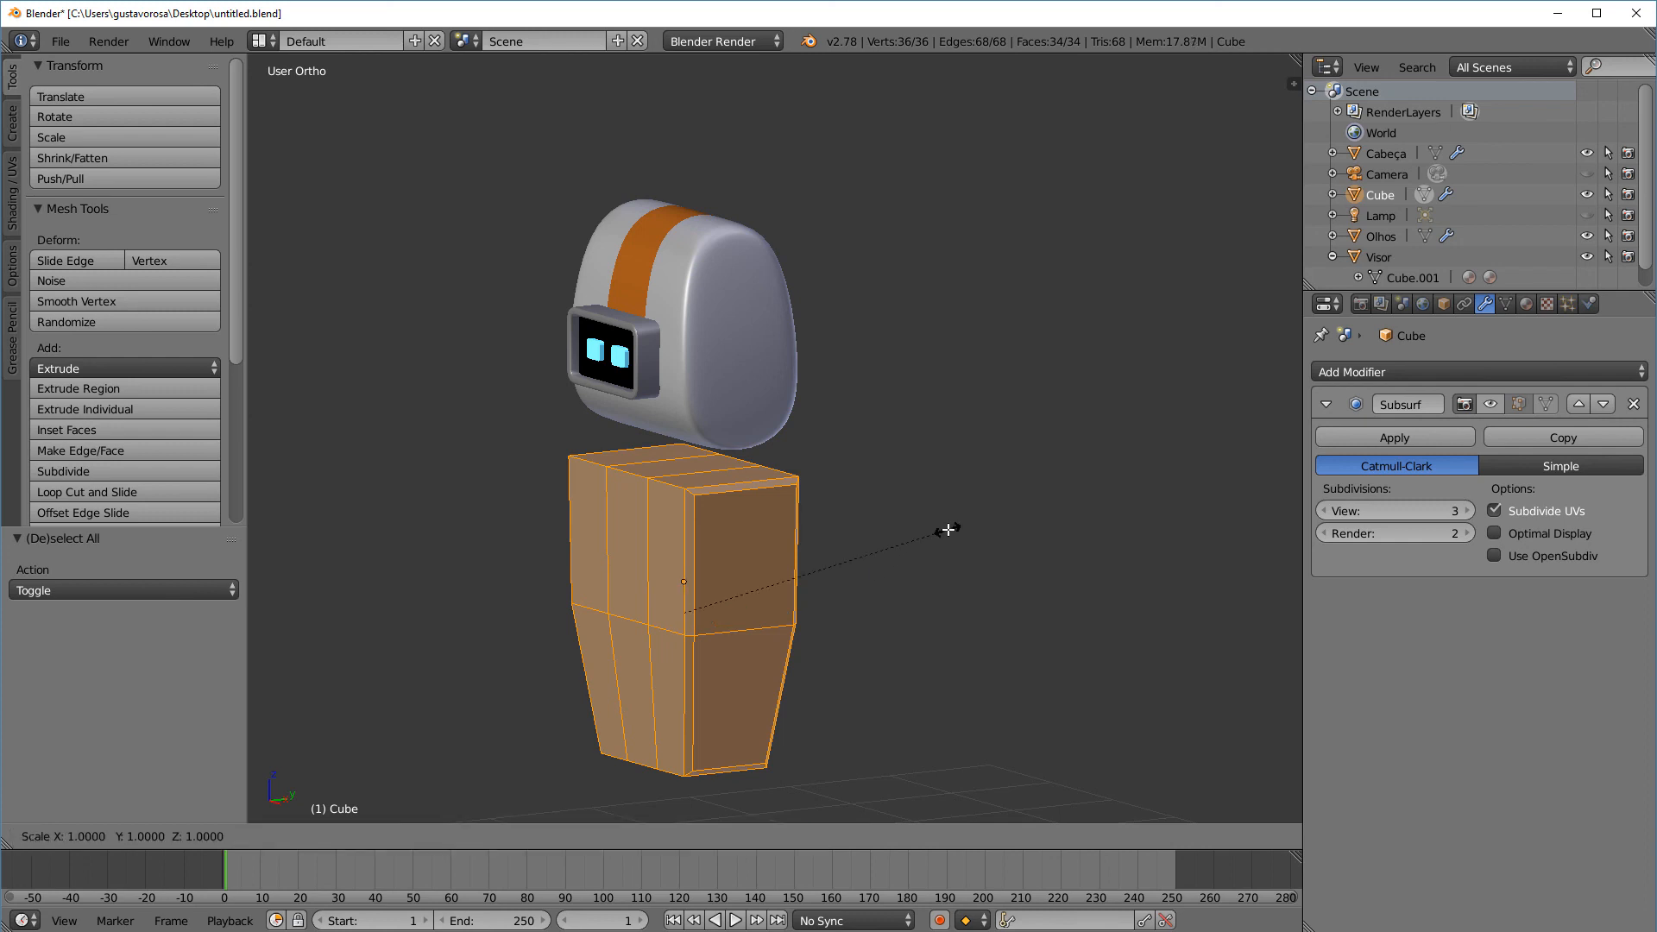
key("y")
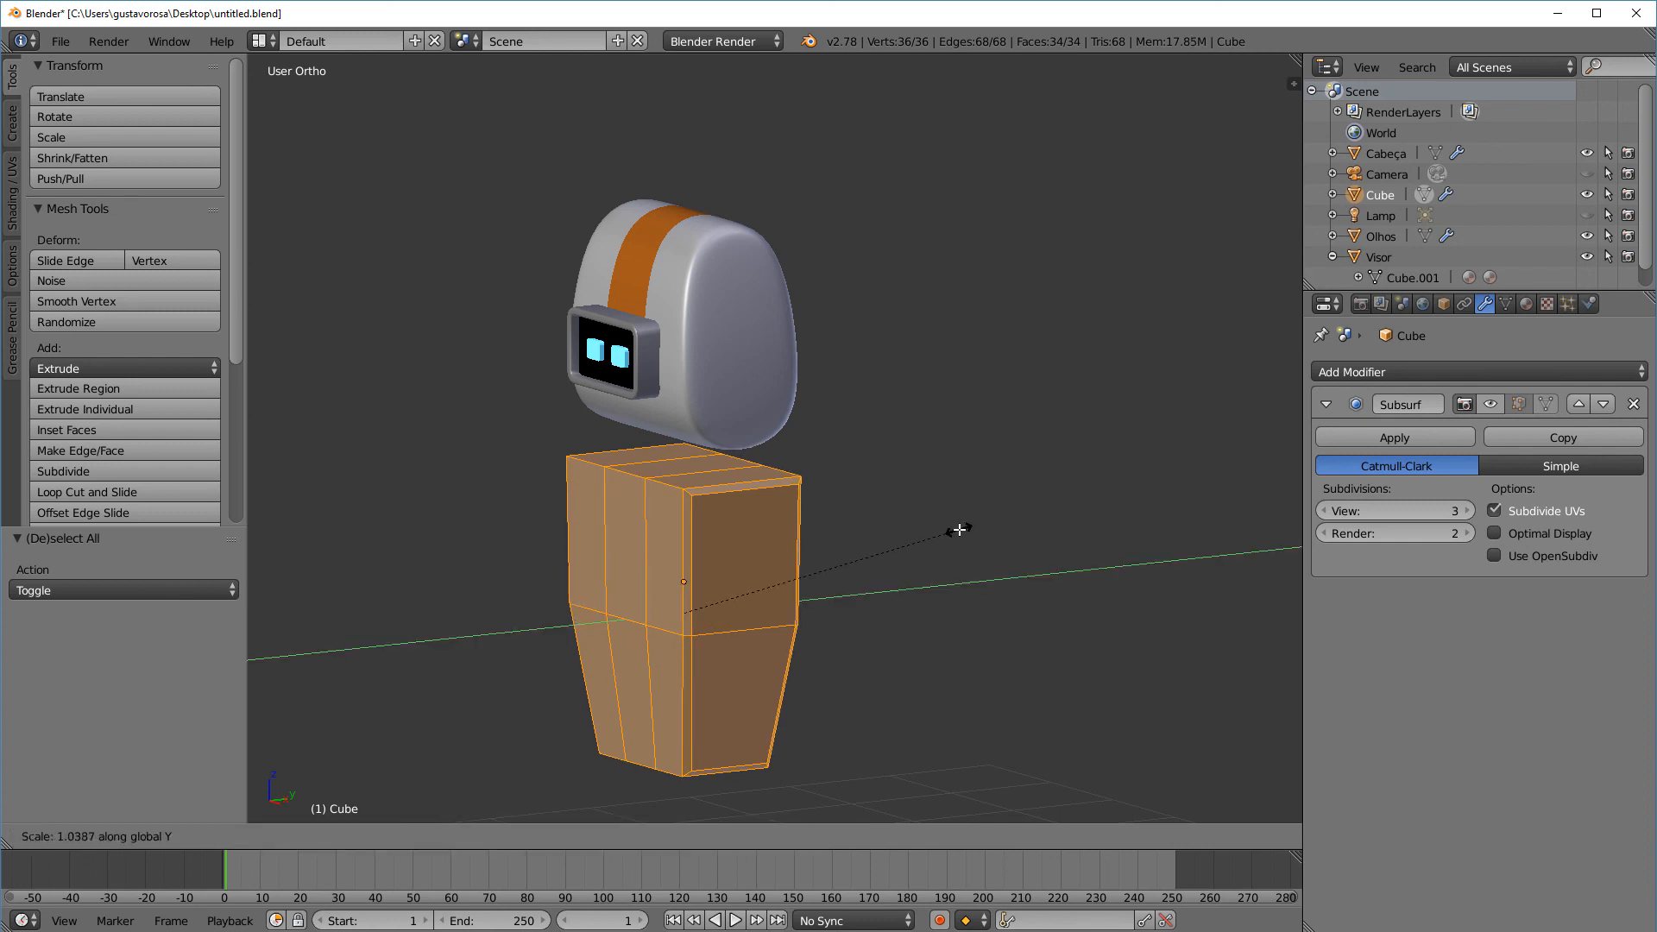
left_click(958, 529)
middle_click_drag(981, 562, 926, 553)
key("KP_3")
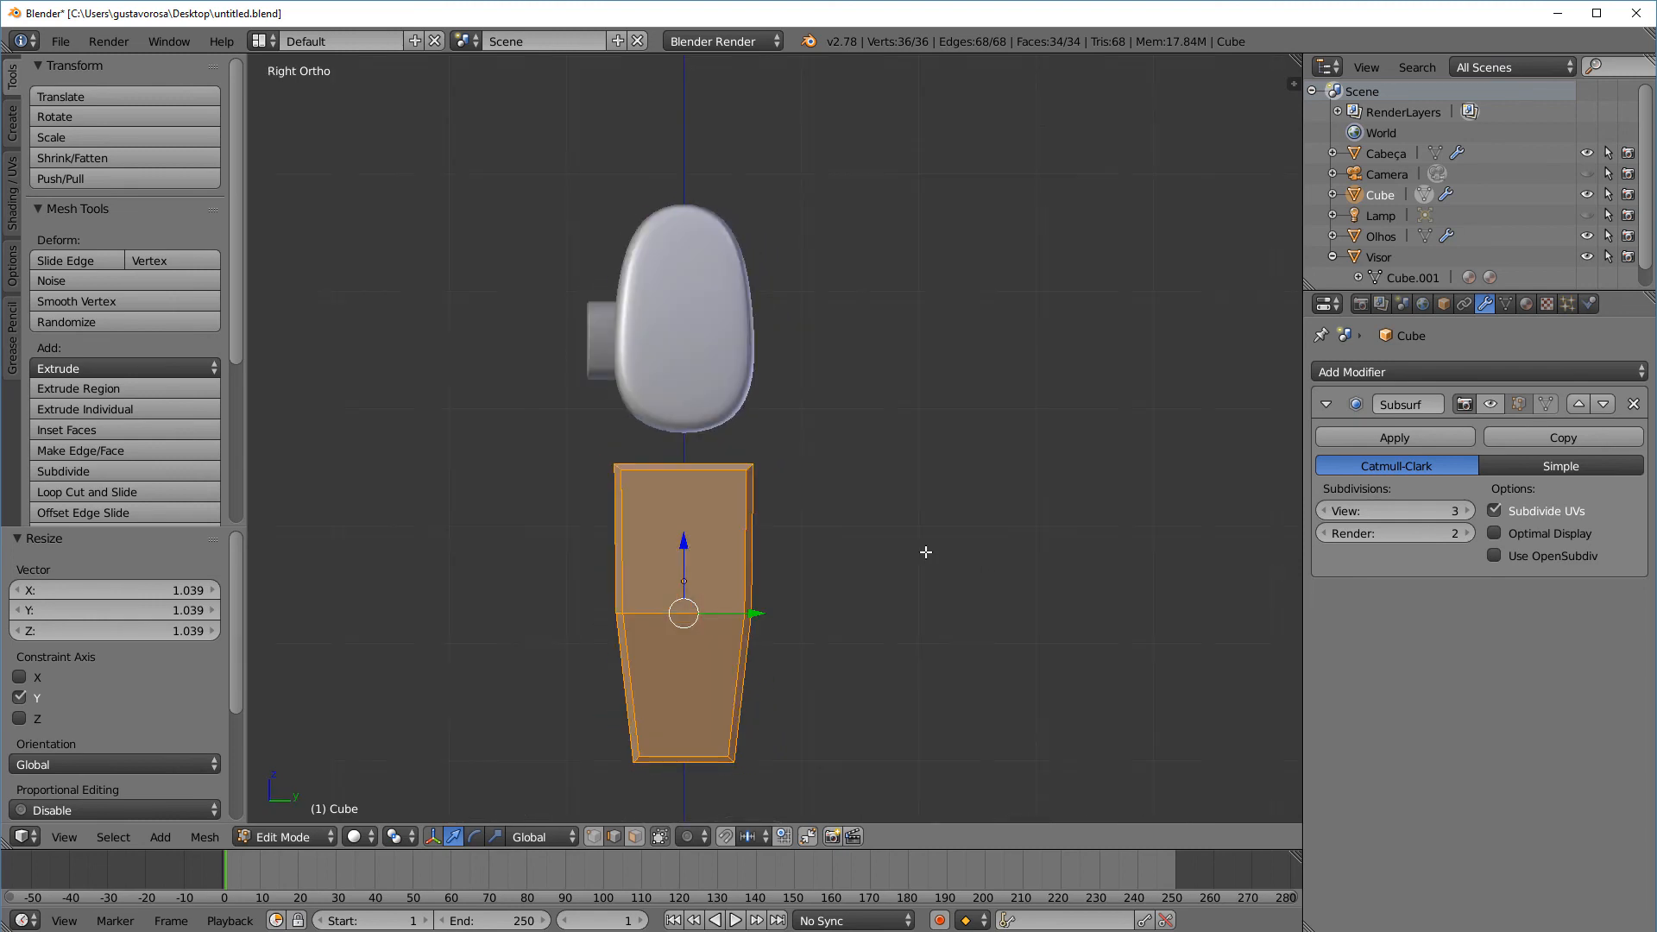
key("s")
key("y")
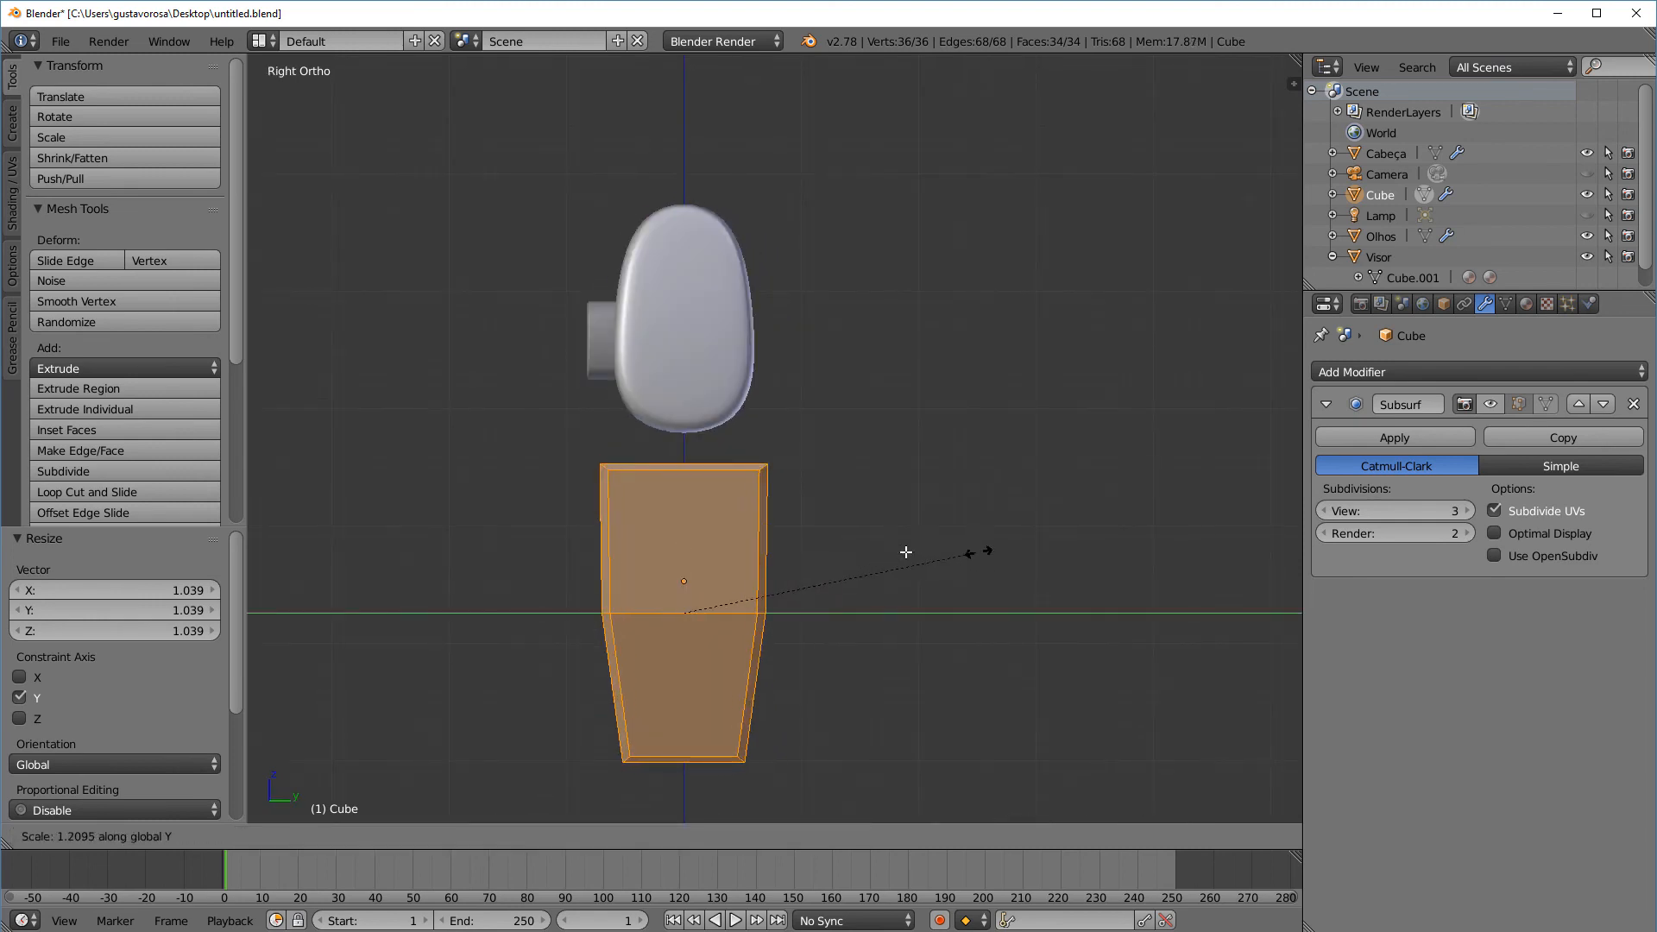
right_click(952, 552)
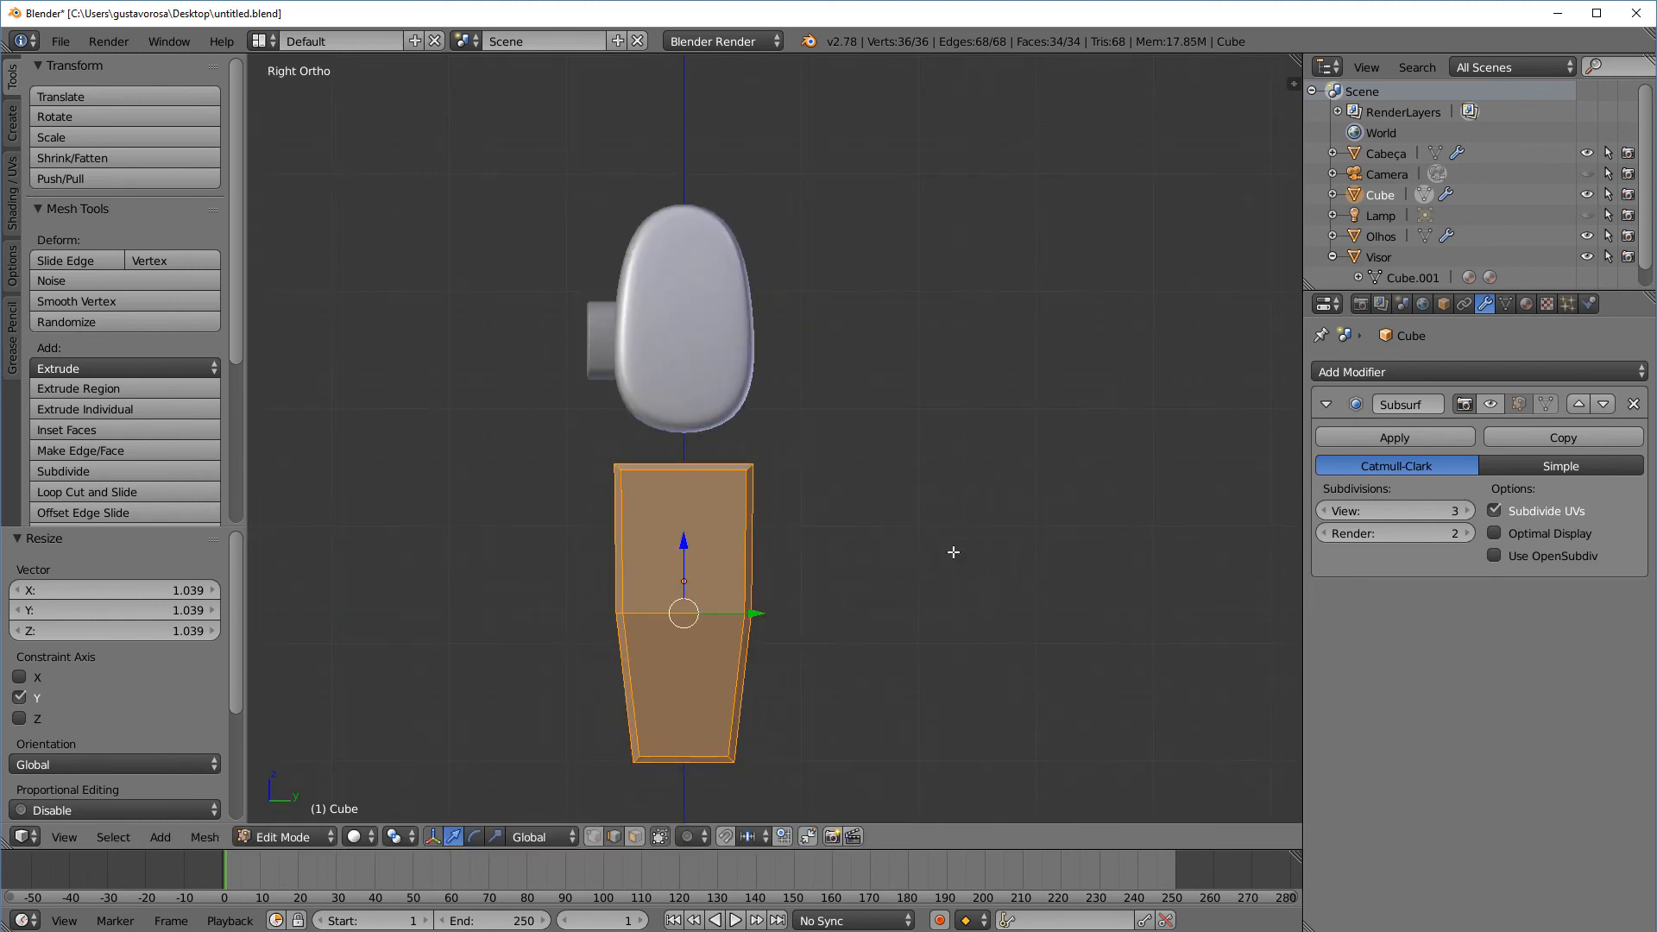
Return to Object Mode and turn the body's Subdivision Surface display in the viewport back on
left_click(312, 833)
left_click(316, 817)
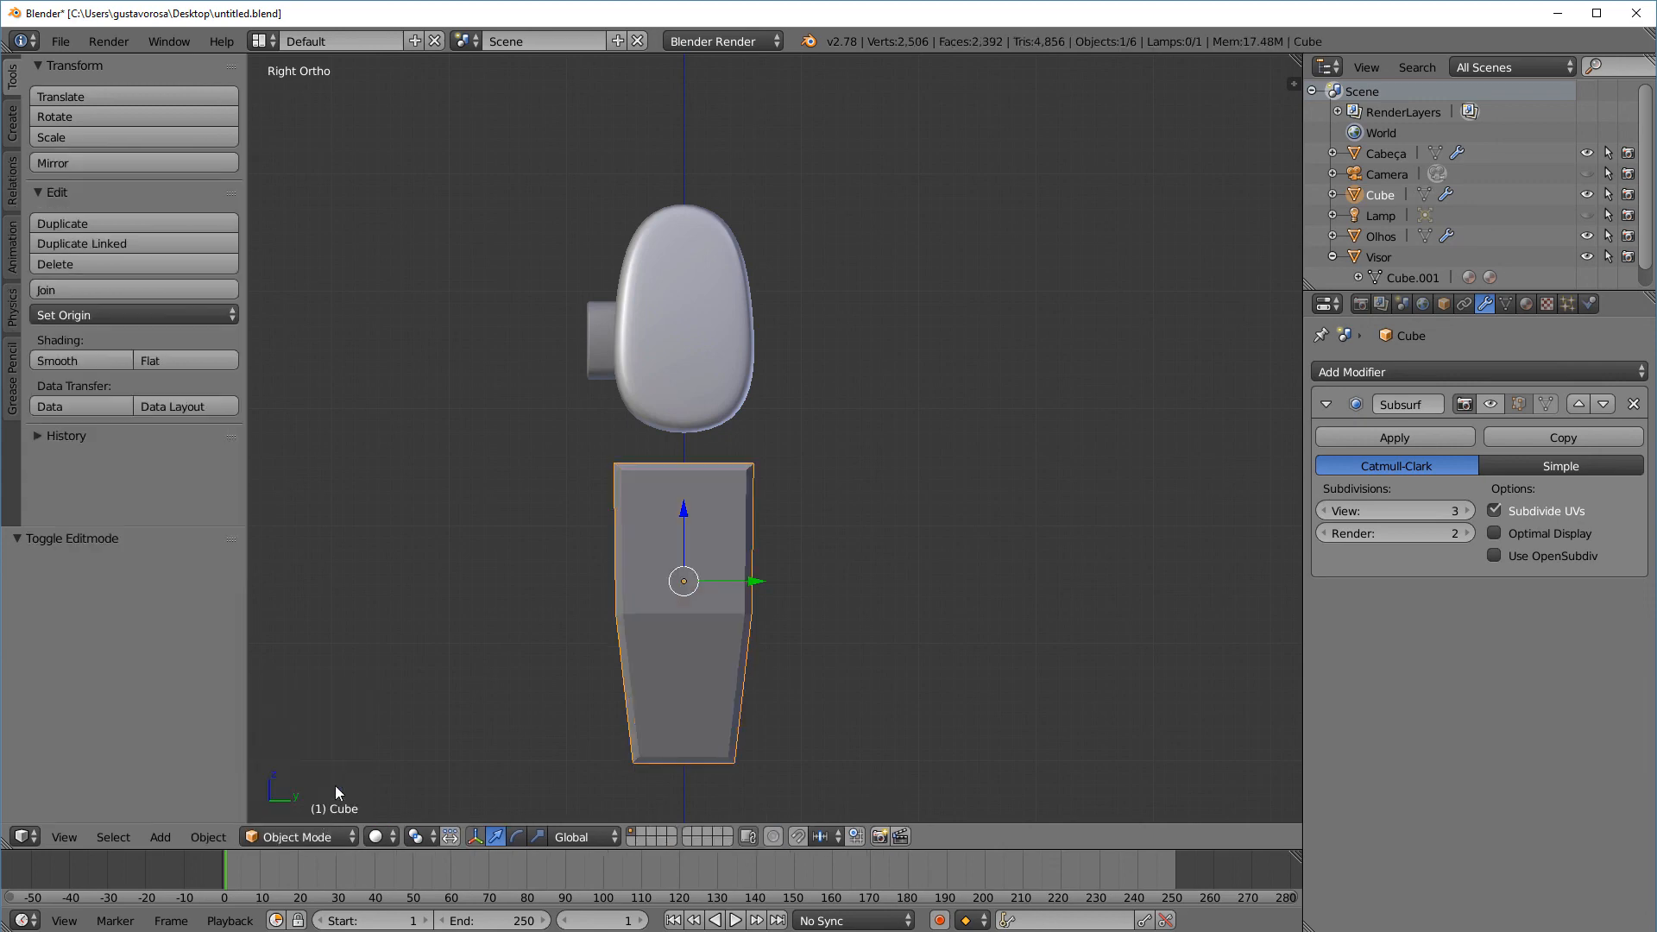
left_click(1490, 405)
Move the body up along Z by about 0.081 and check it from the front and at an angle
left_click_drag(682, 516, 682, 504)
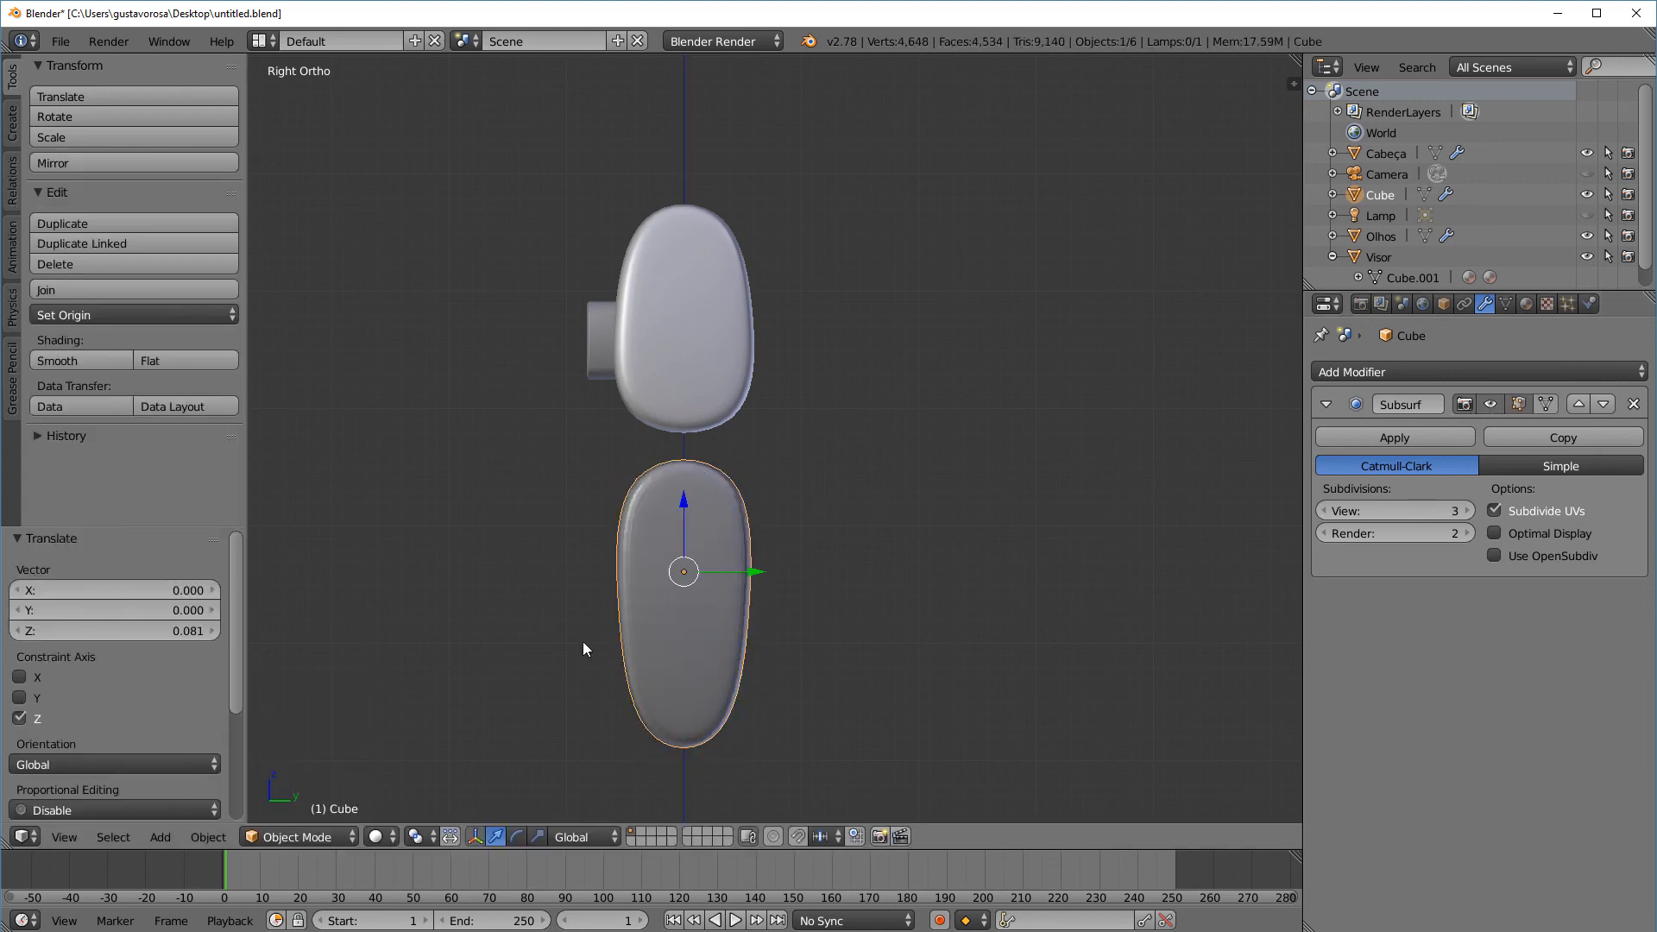
middle_click_drag(475, 795, 666, 687)
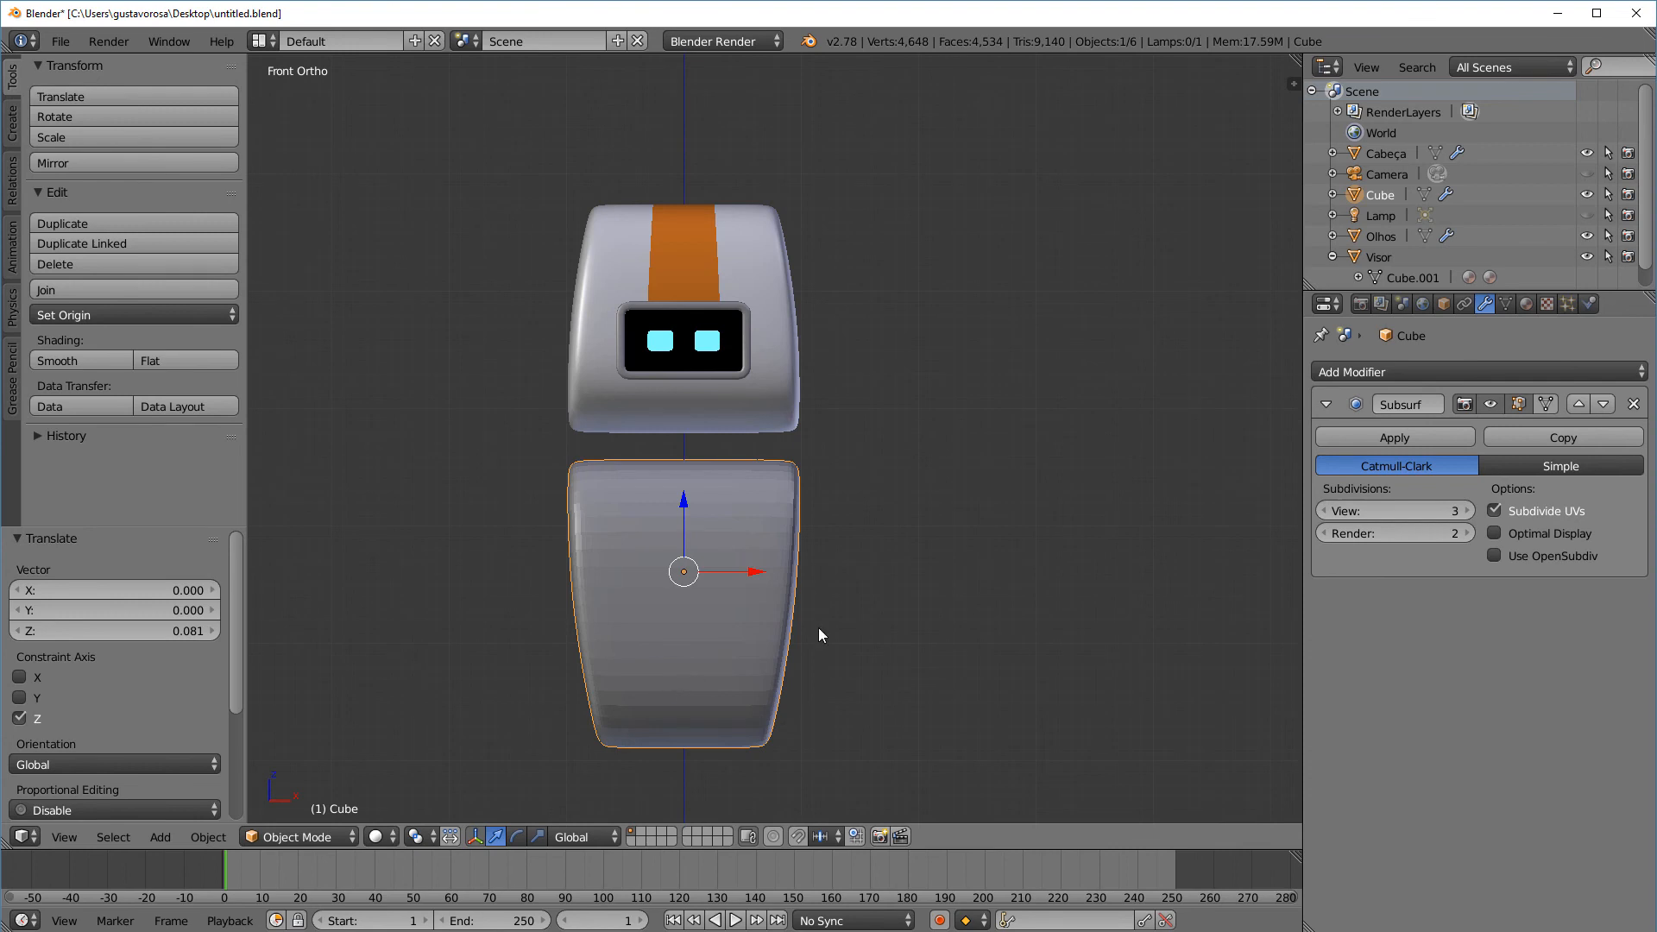
middle_click_drag(819, 628, 893, 642)
middle_click_drag(815, 485, 887, 436)
middle_click_drag(930, 489, 984, 518)
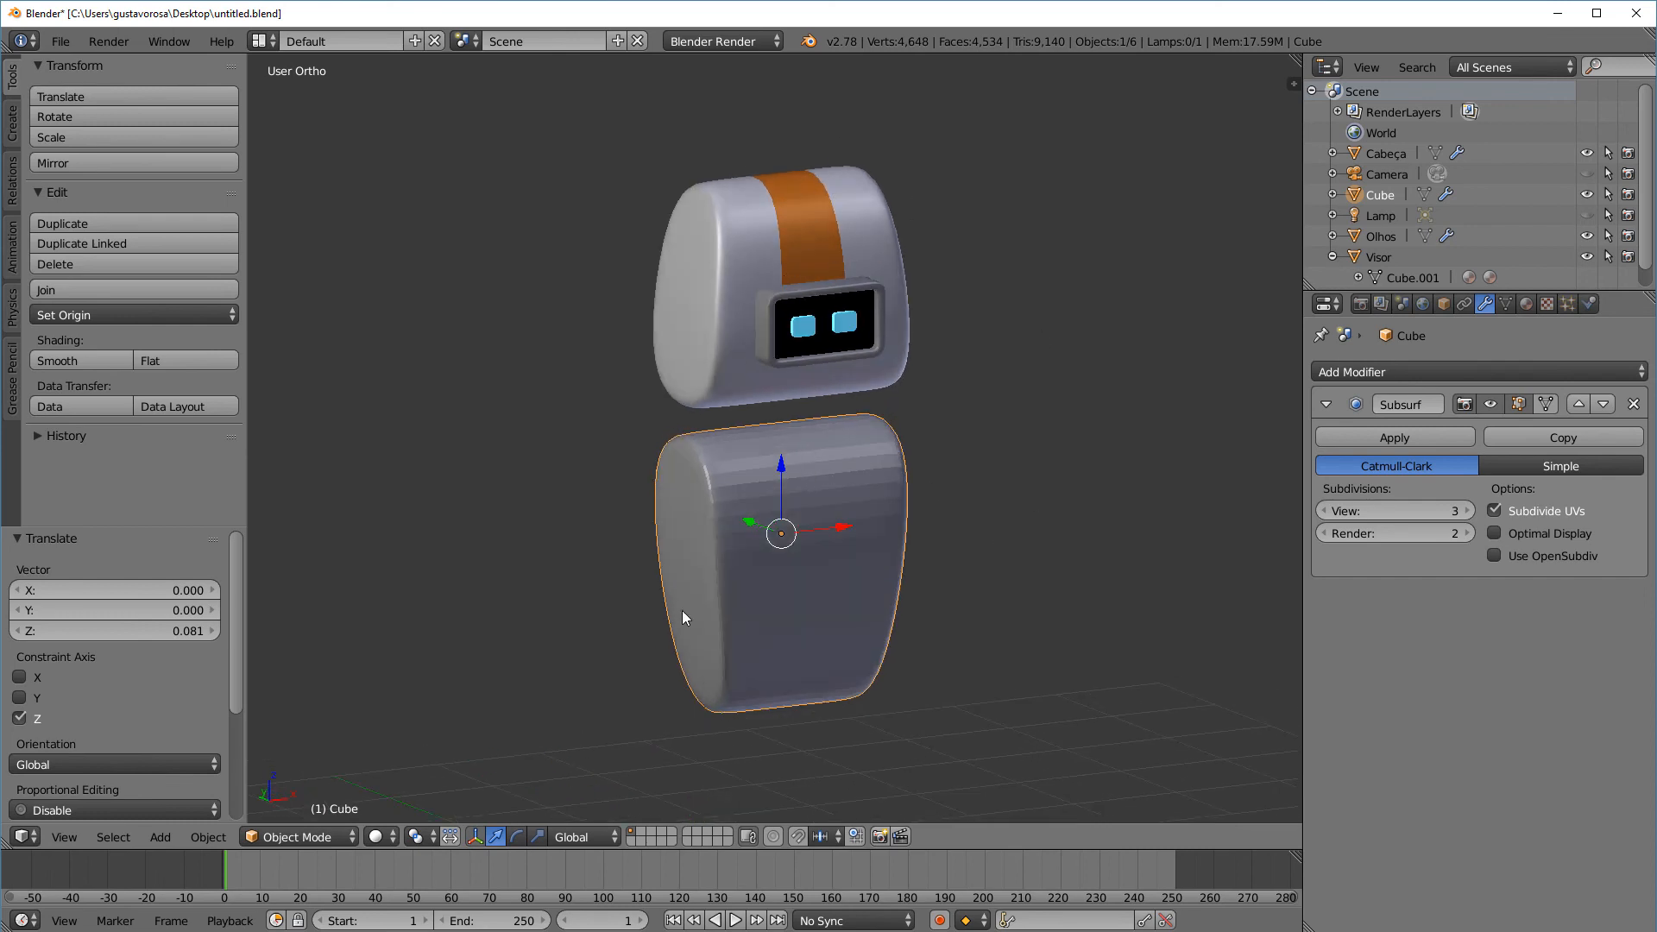
Enter Edit Mode on the body and select the central vertical face loop running around it
left_click(304, 836)
left_click(334, 795)
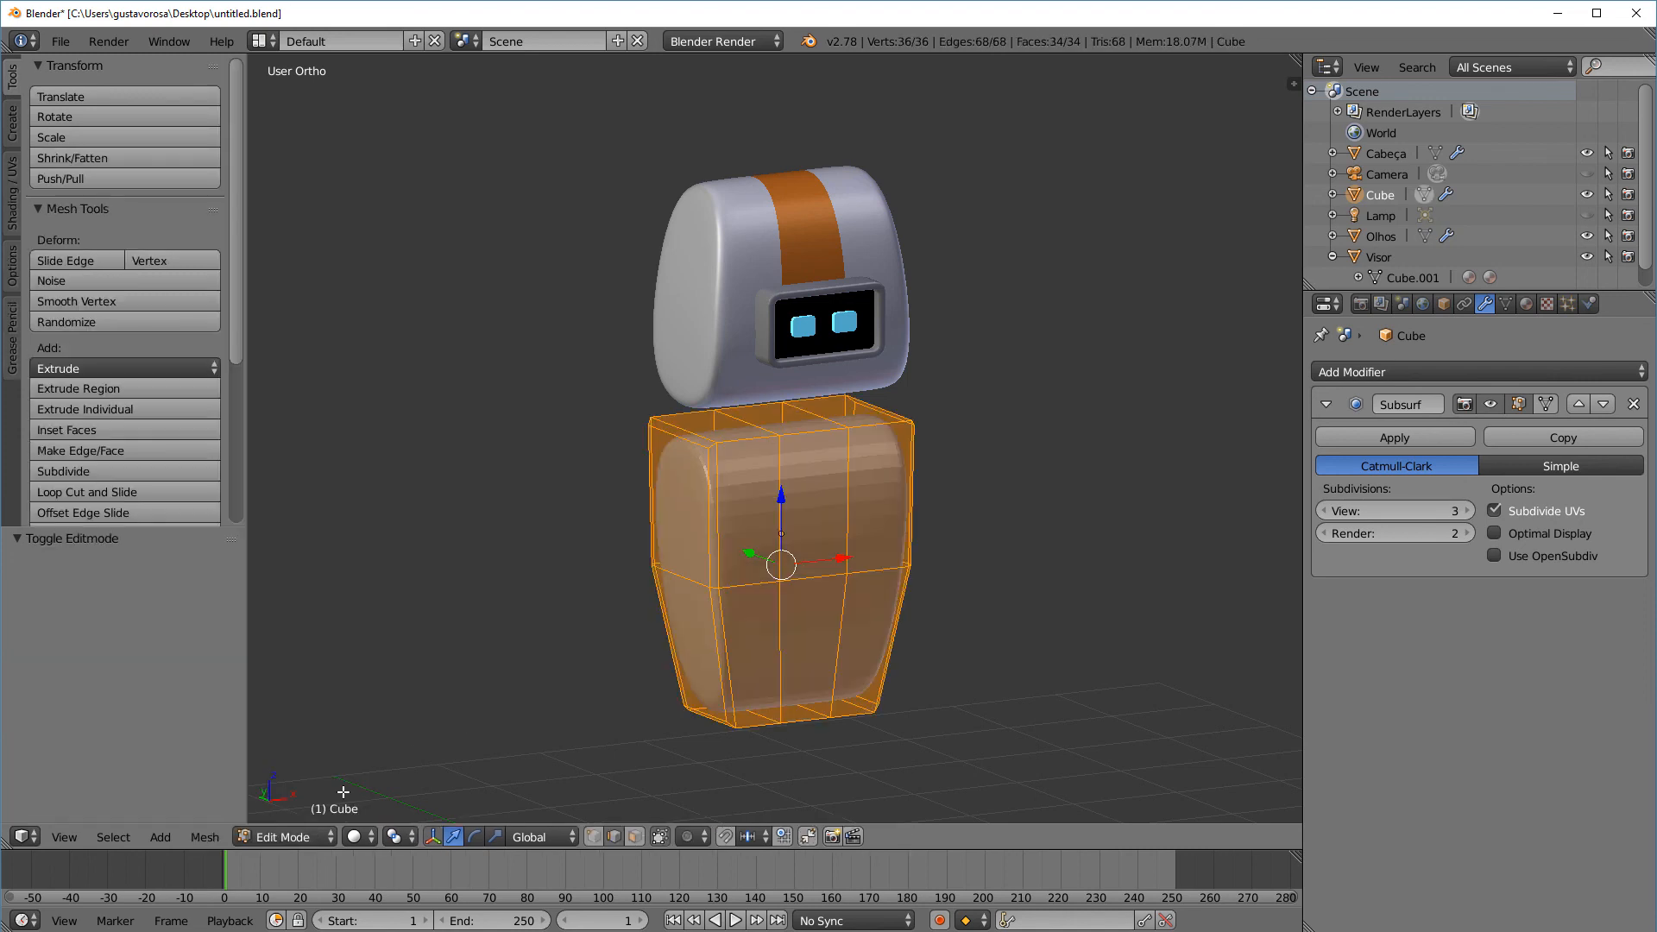
key("KP_1")
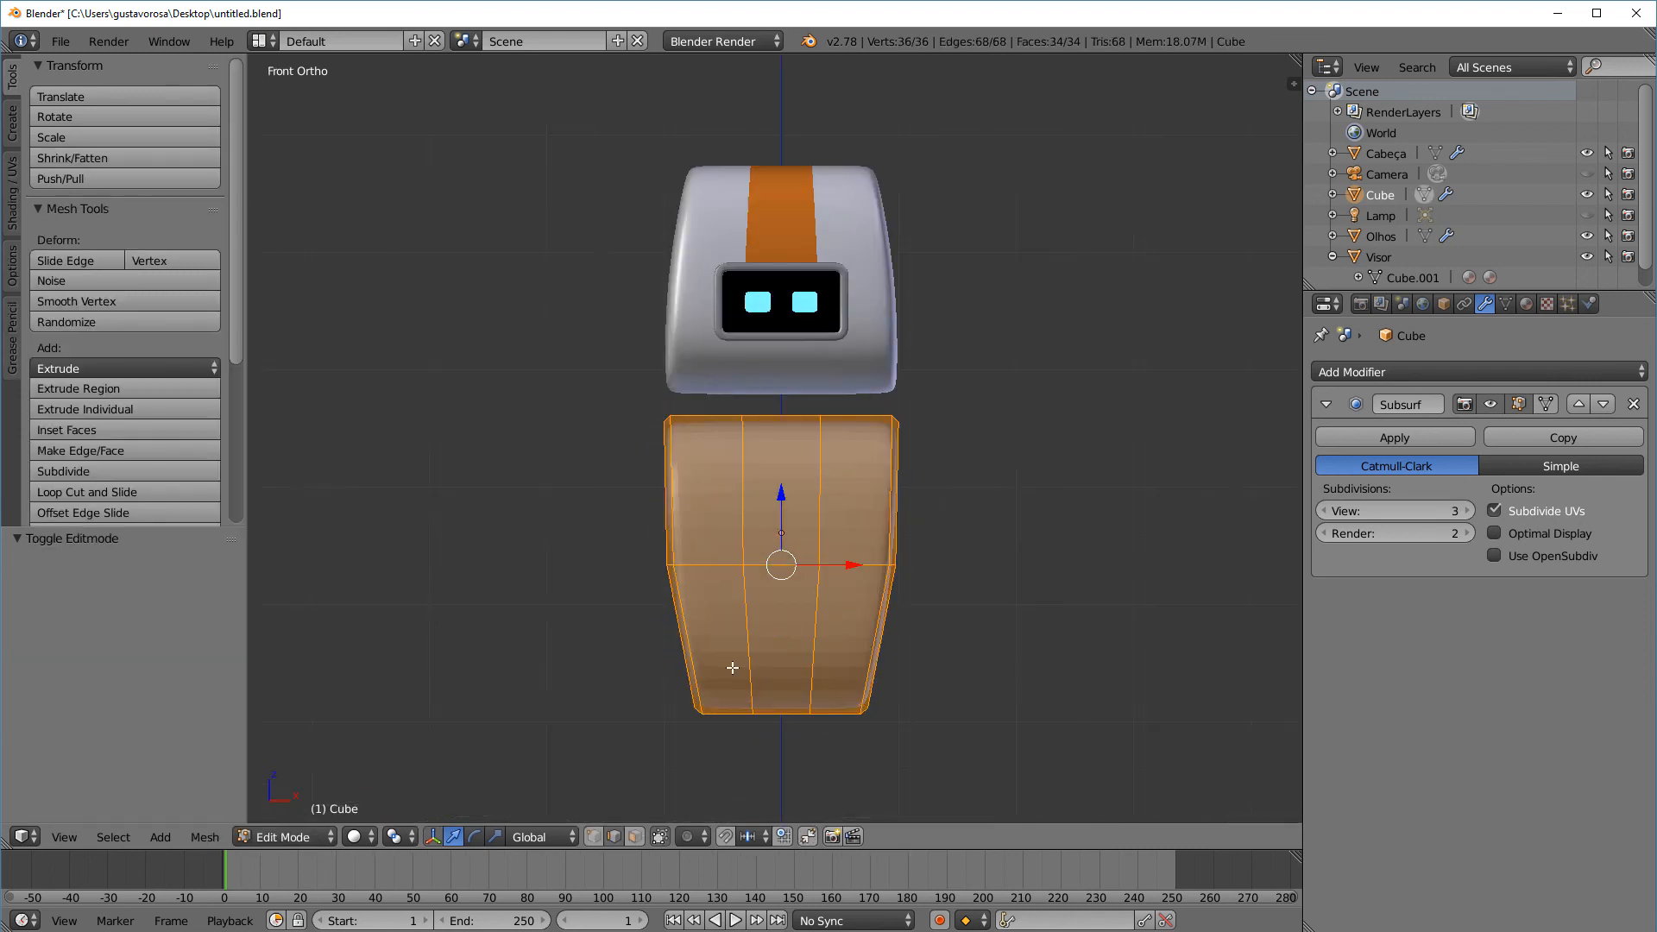
right_click(807, 479)
middle_click_drag(807, 479, 734, 399)
right_click(787, 577, "alt")
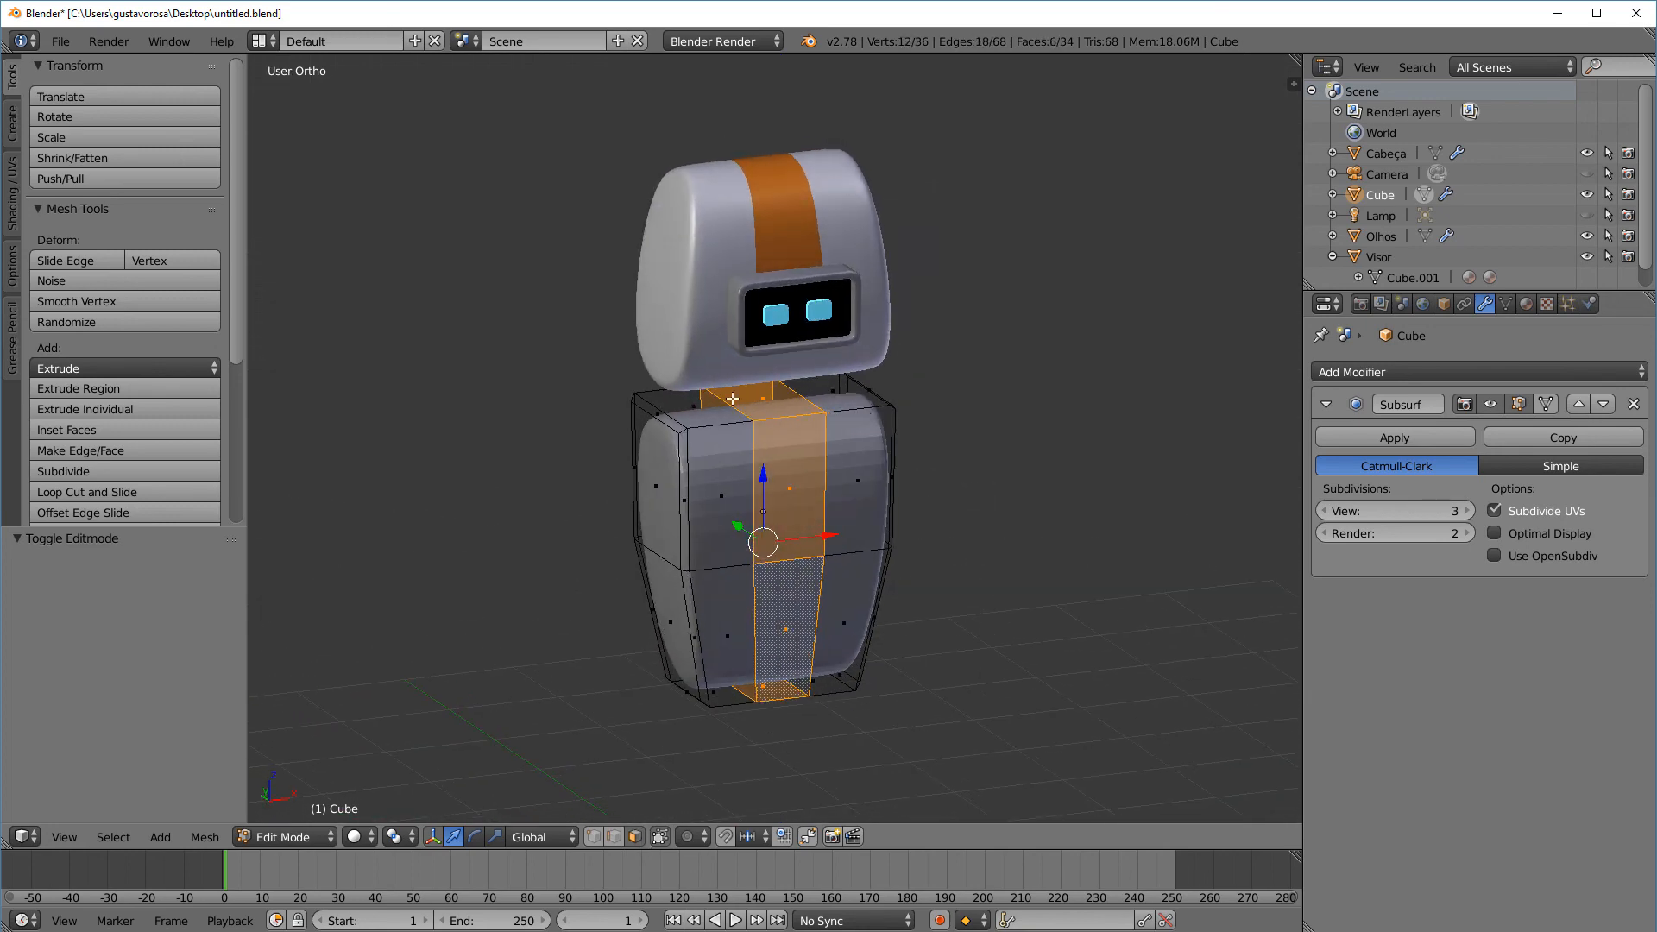
Add a material slot to the body and give it the existing orange material Cor 2
left_click(1528, 305)
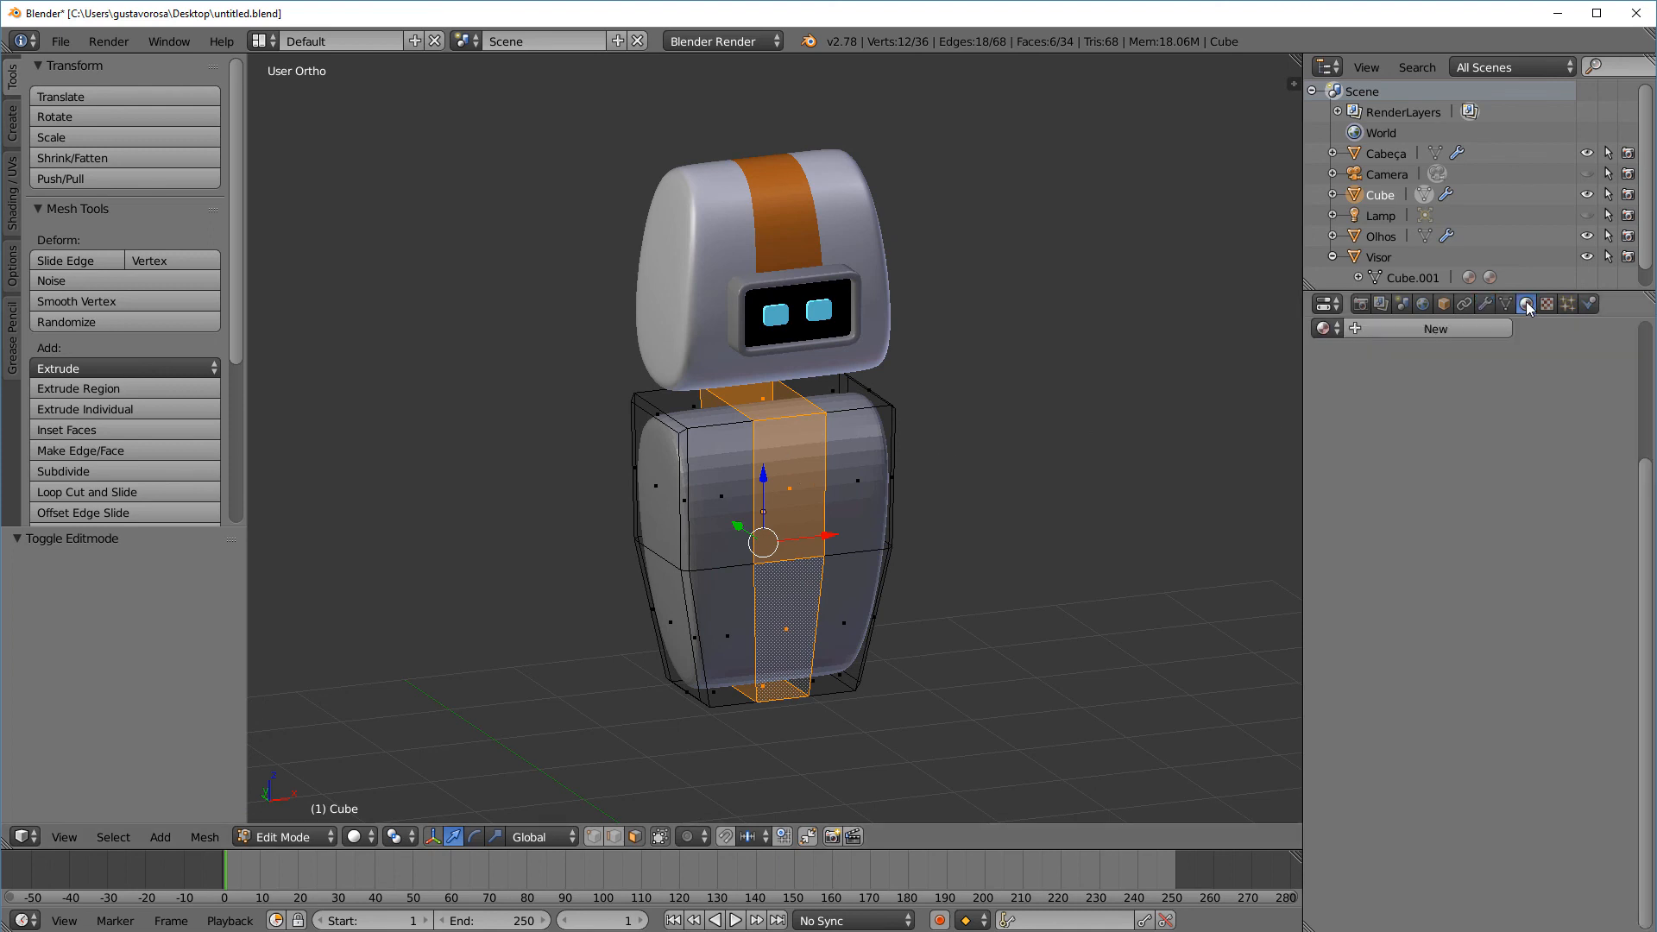
left_click_drag(1648, 491, 1653, 343)
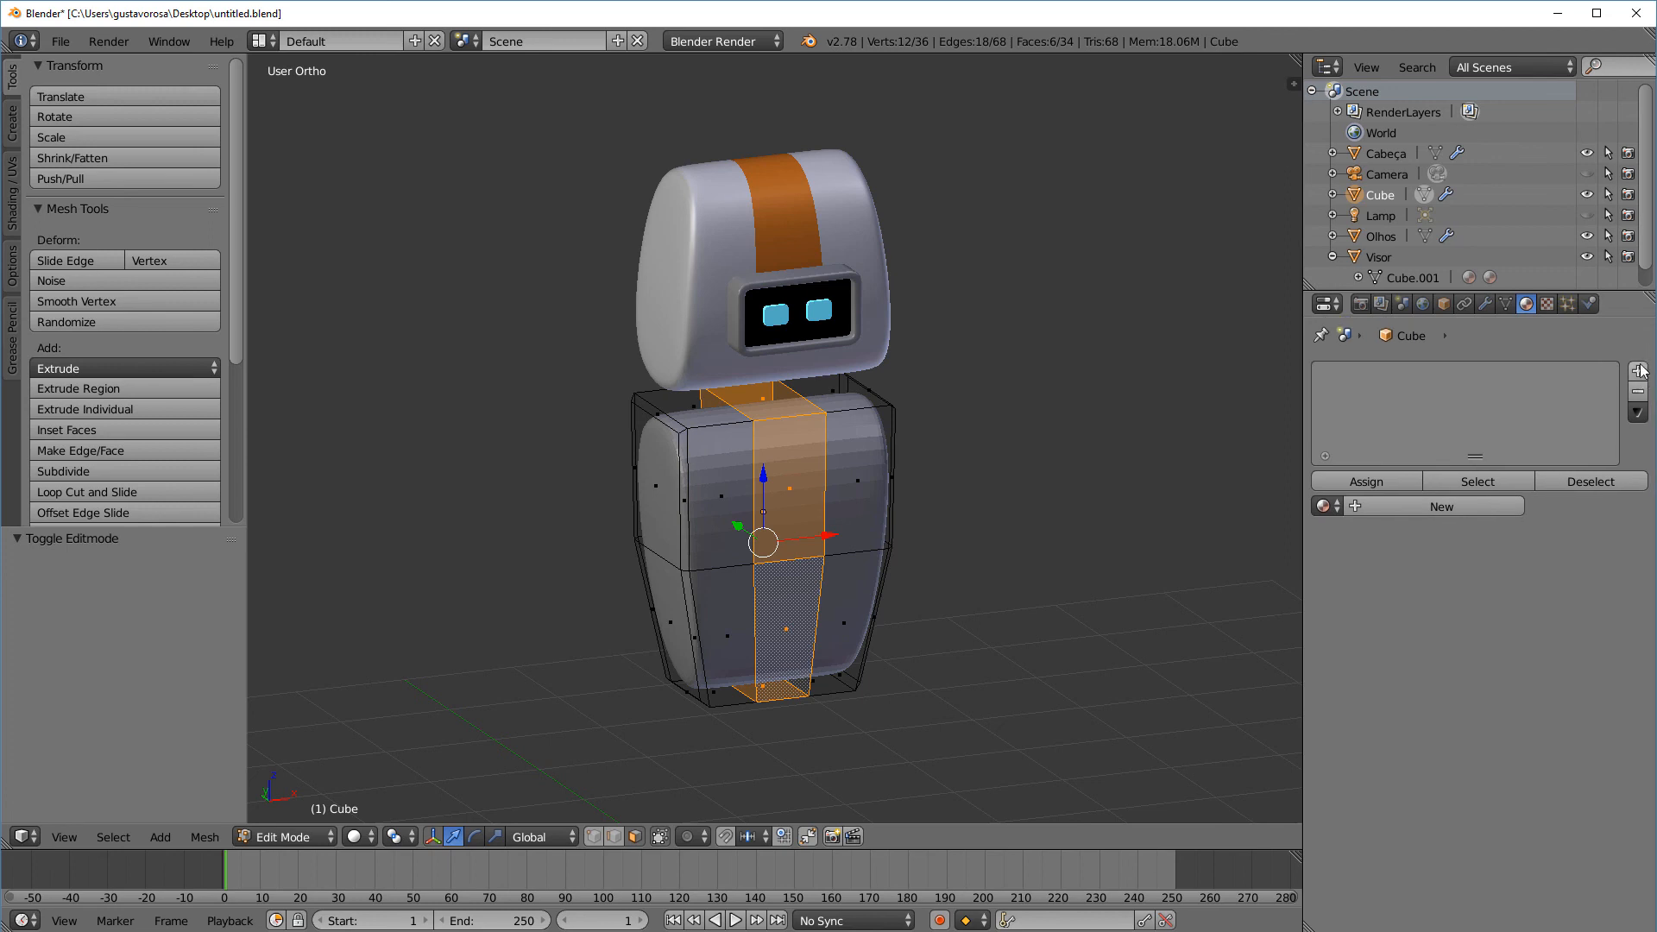
left_click(1638, 370)
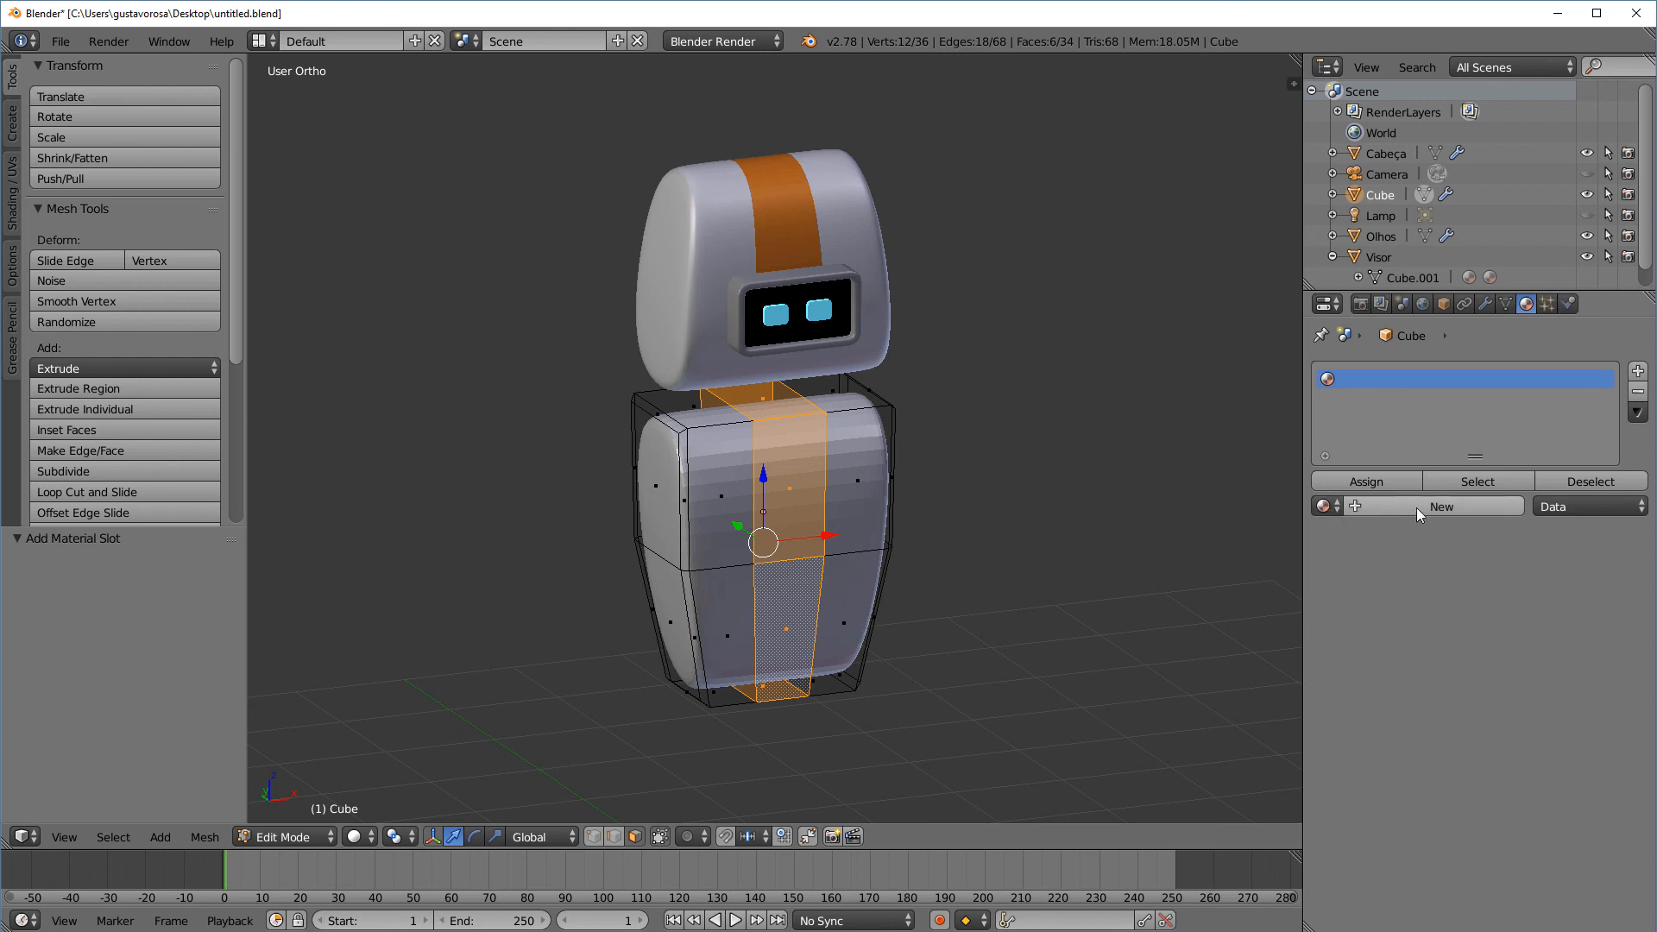
left_click(1326, 506)
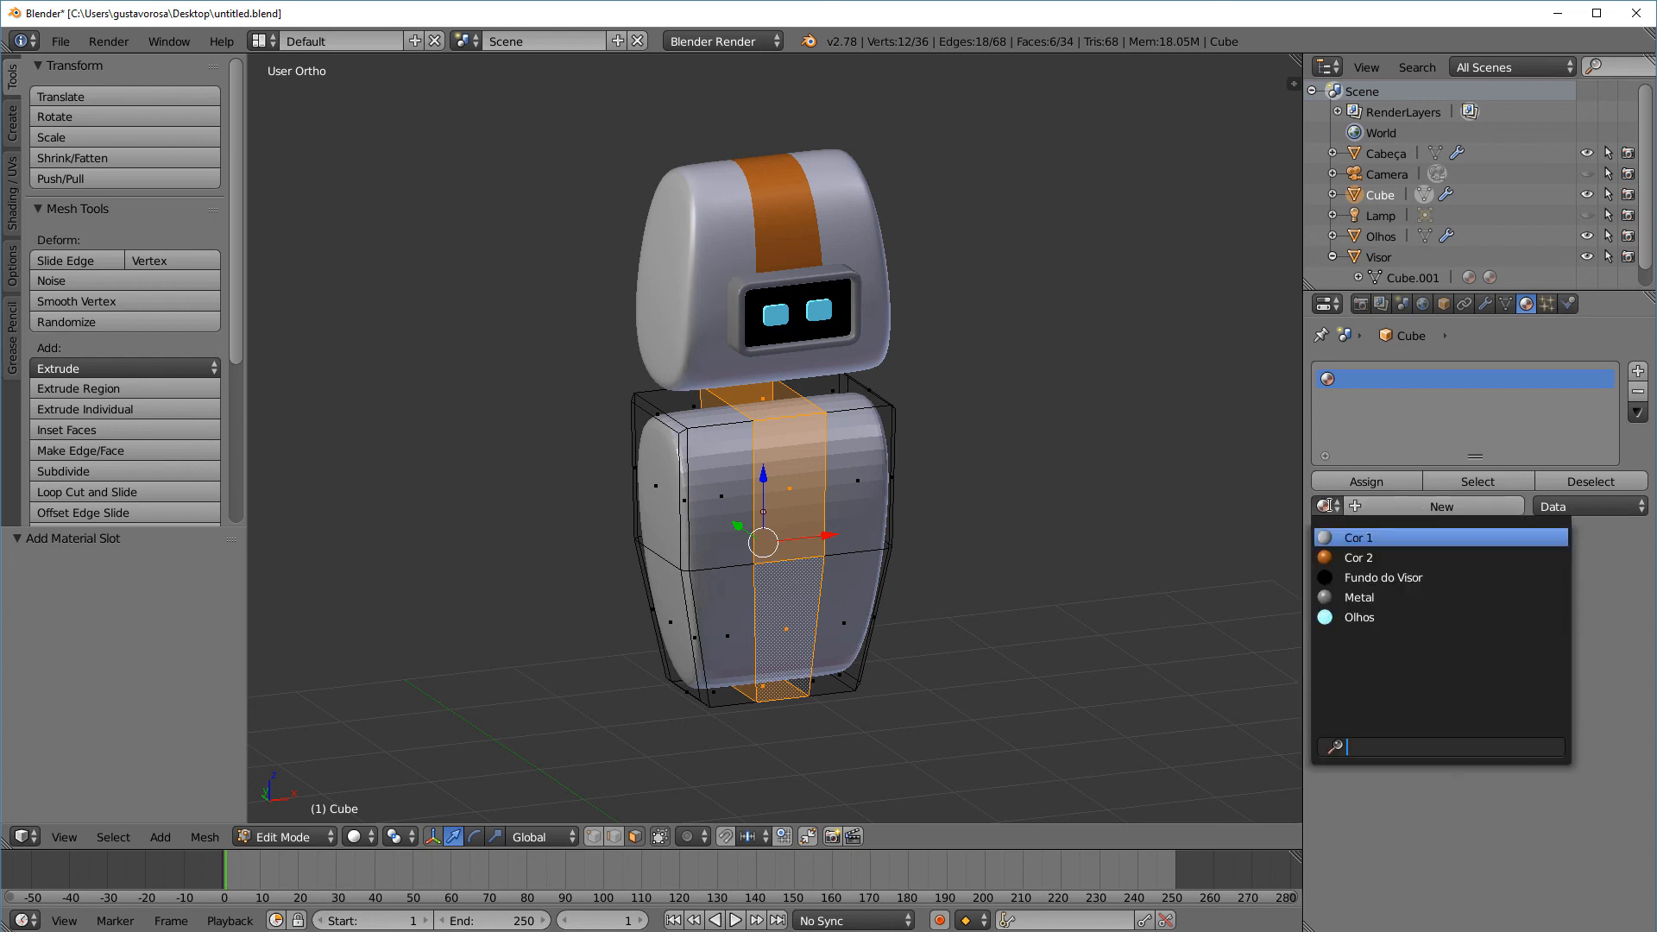
left_click(1377, 559)
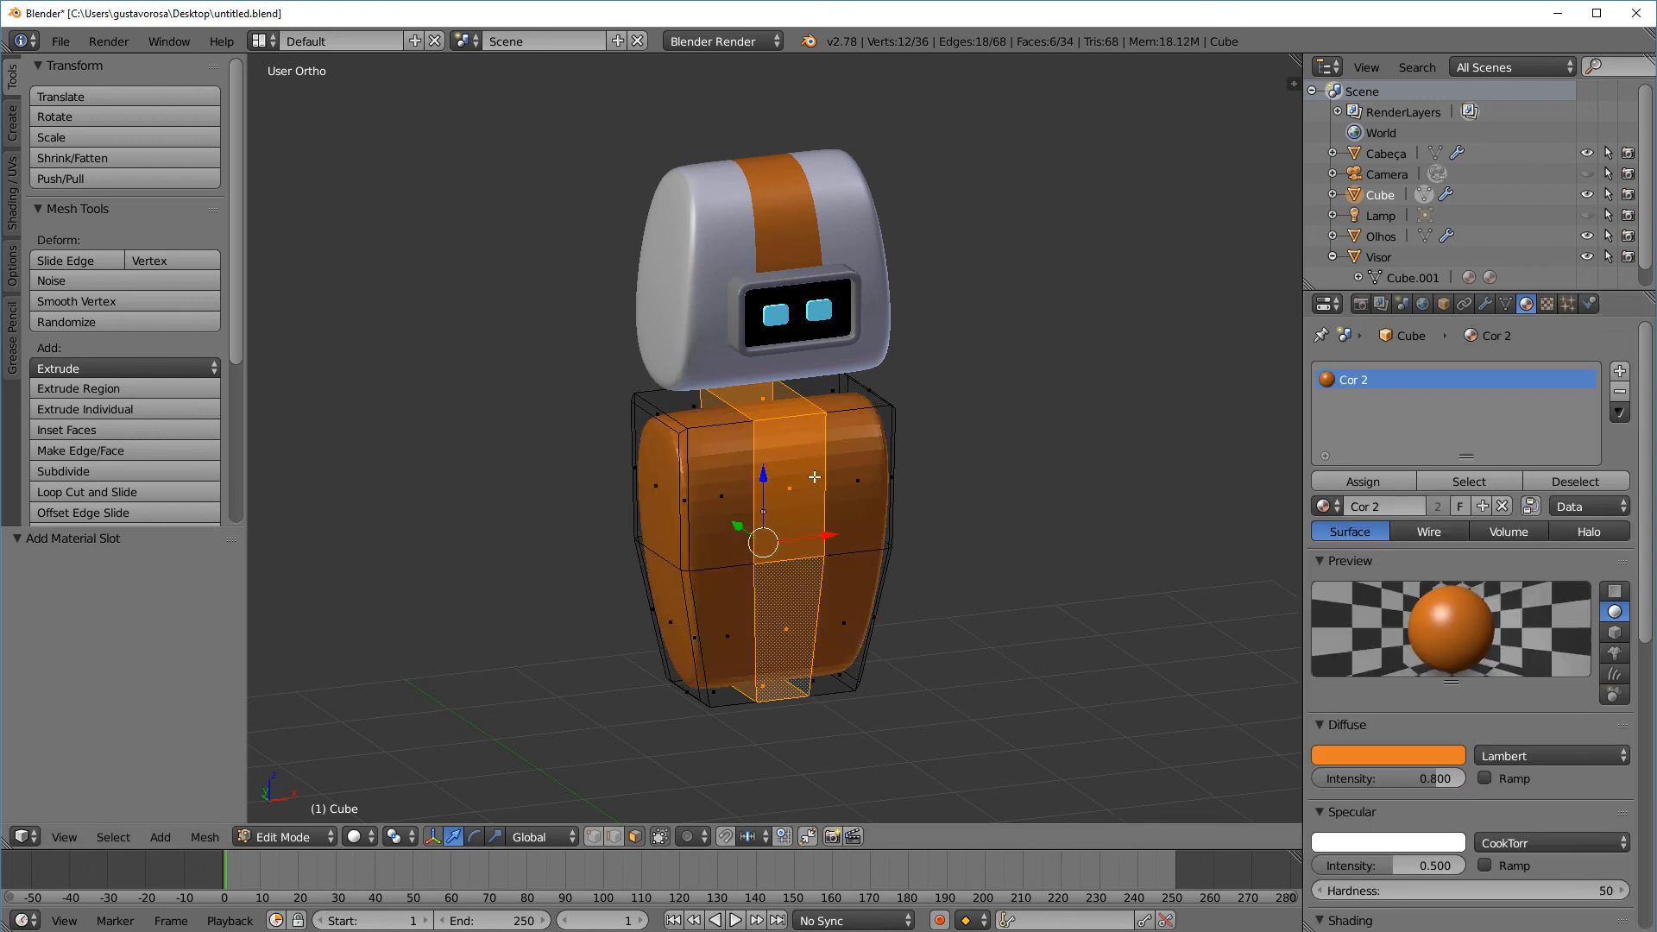
middle_click_drag(814, 476, 951, 496)
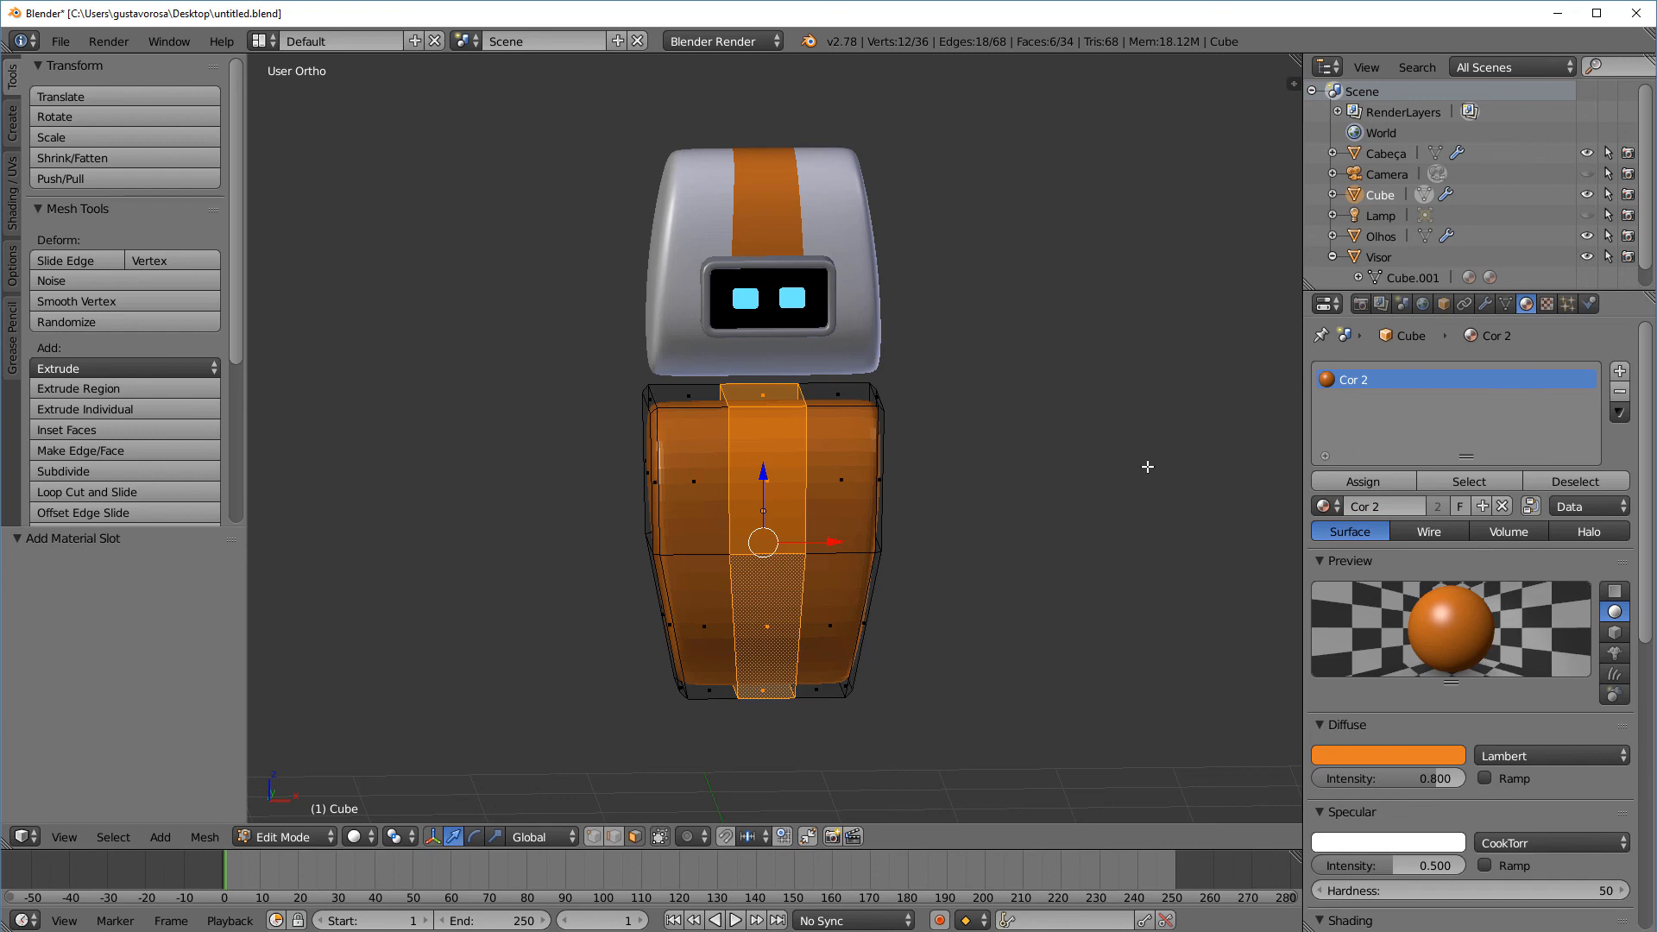
Invert the selection to pick all body faces outside the central strip
middle_click_drag(1147, 466, 955, 459)
key("ctrl+i")
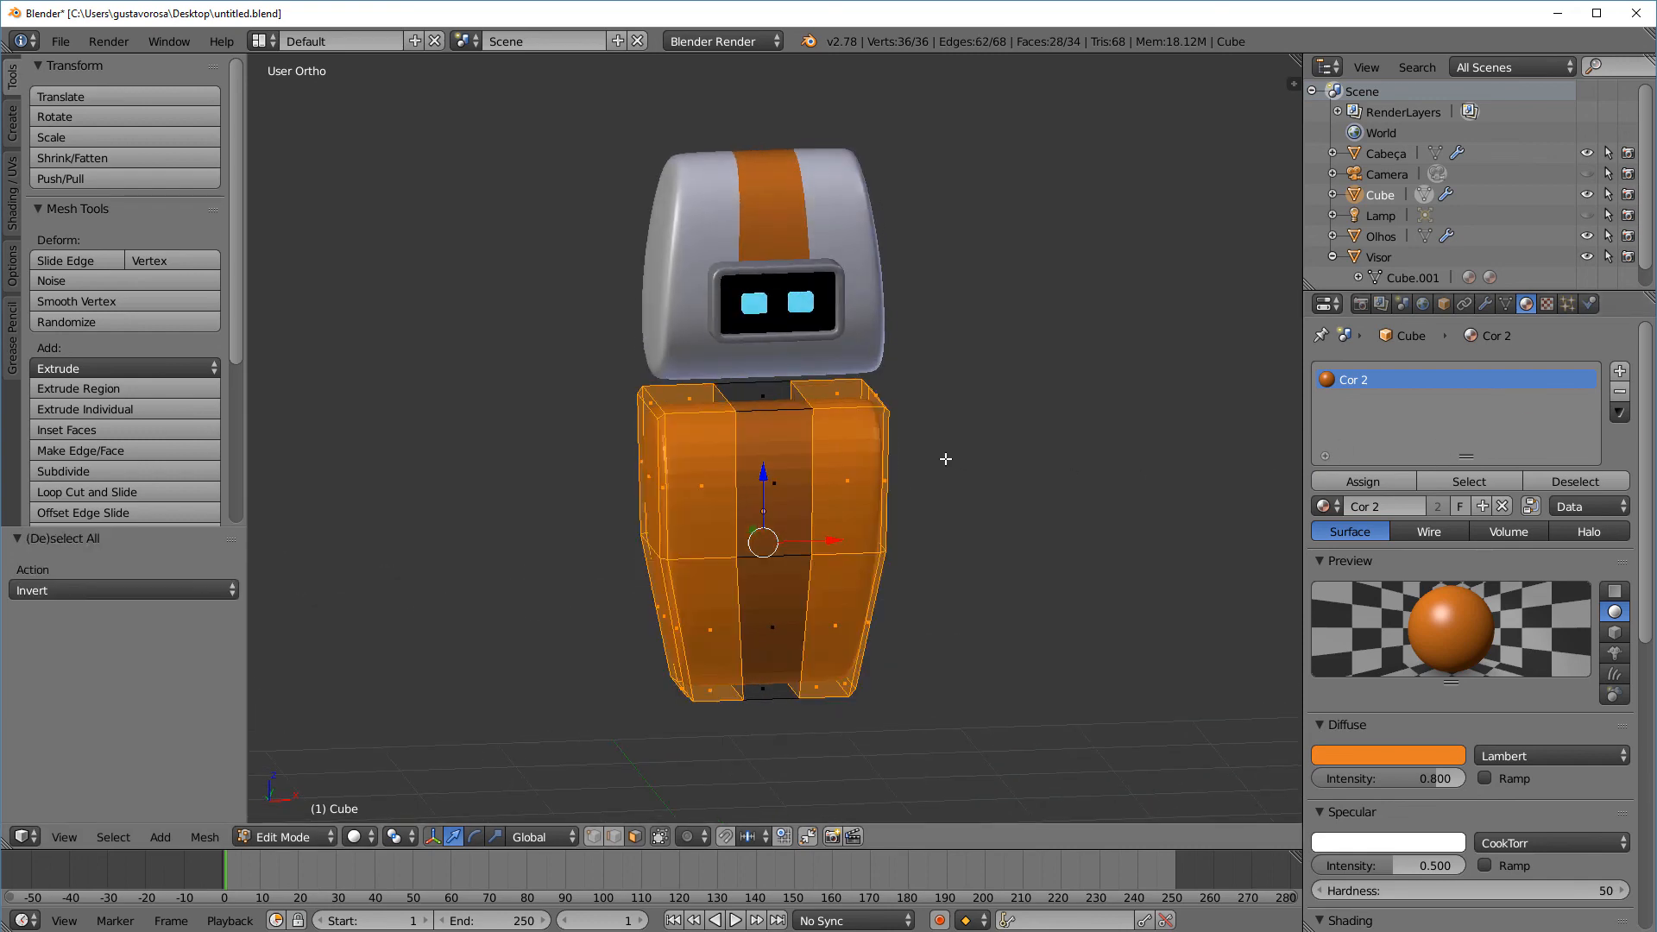
middle_click_drag(895, 412, 1017, 405)
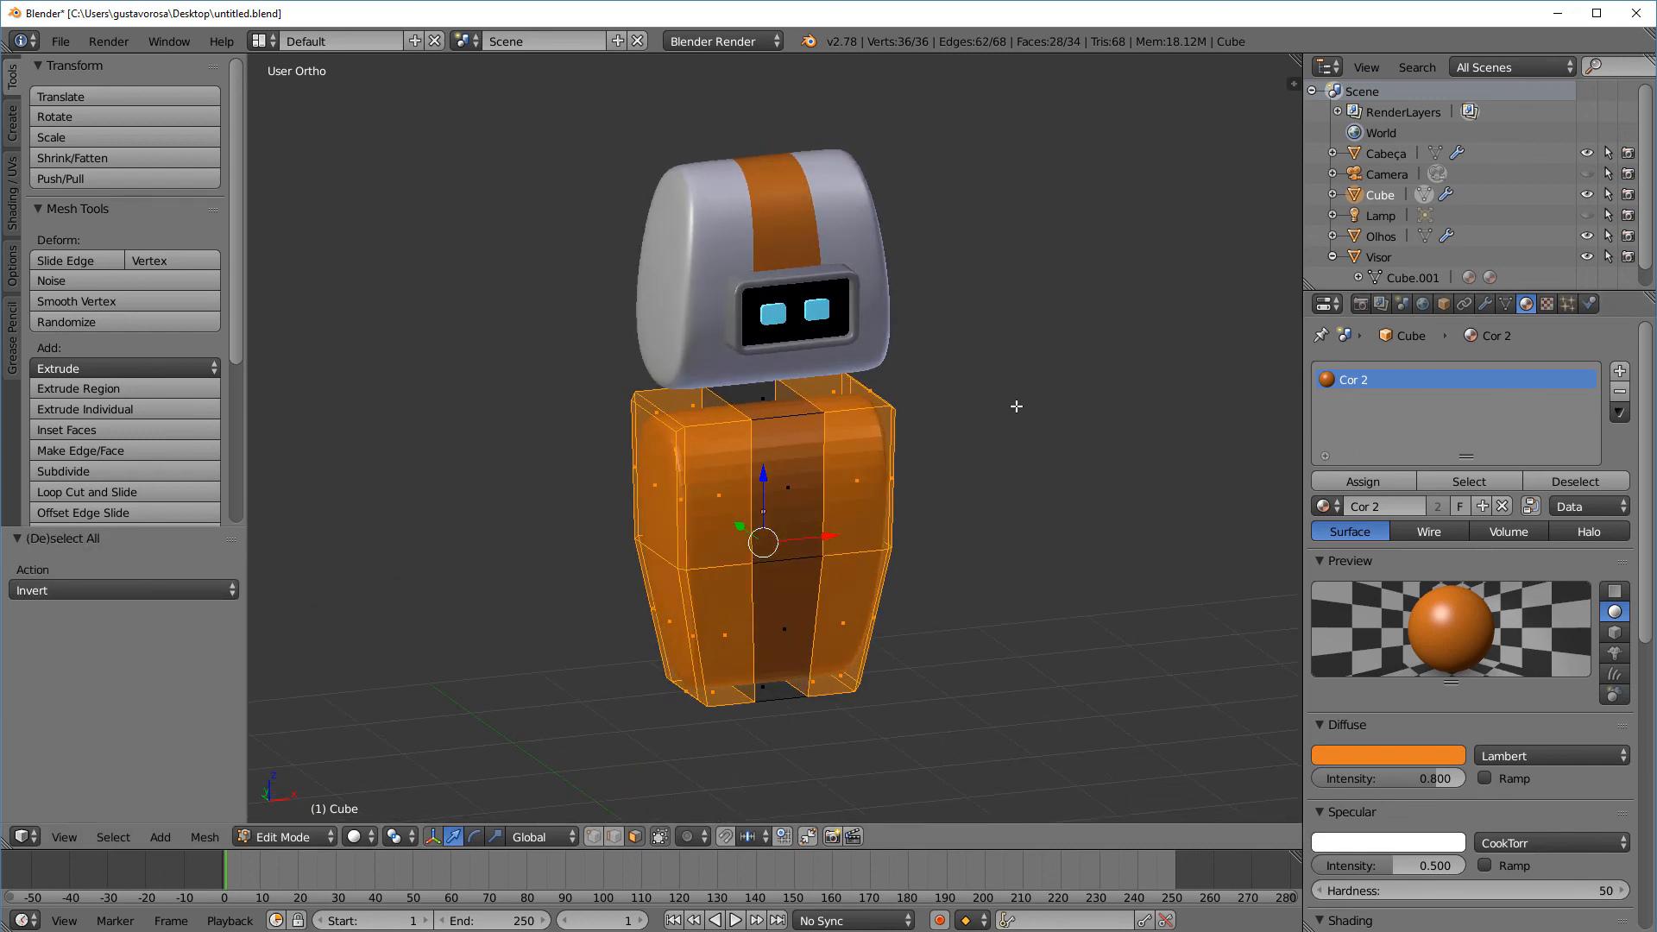
middle_click_drag(976, 465, 892, 355)
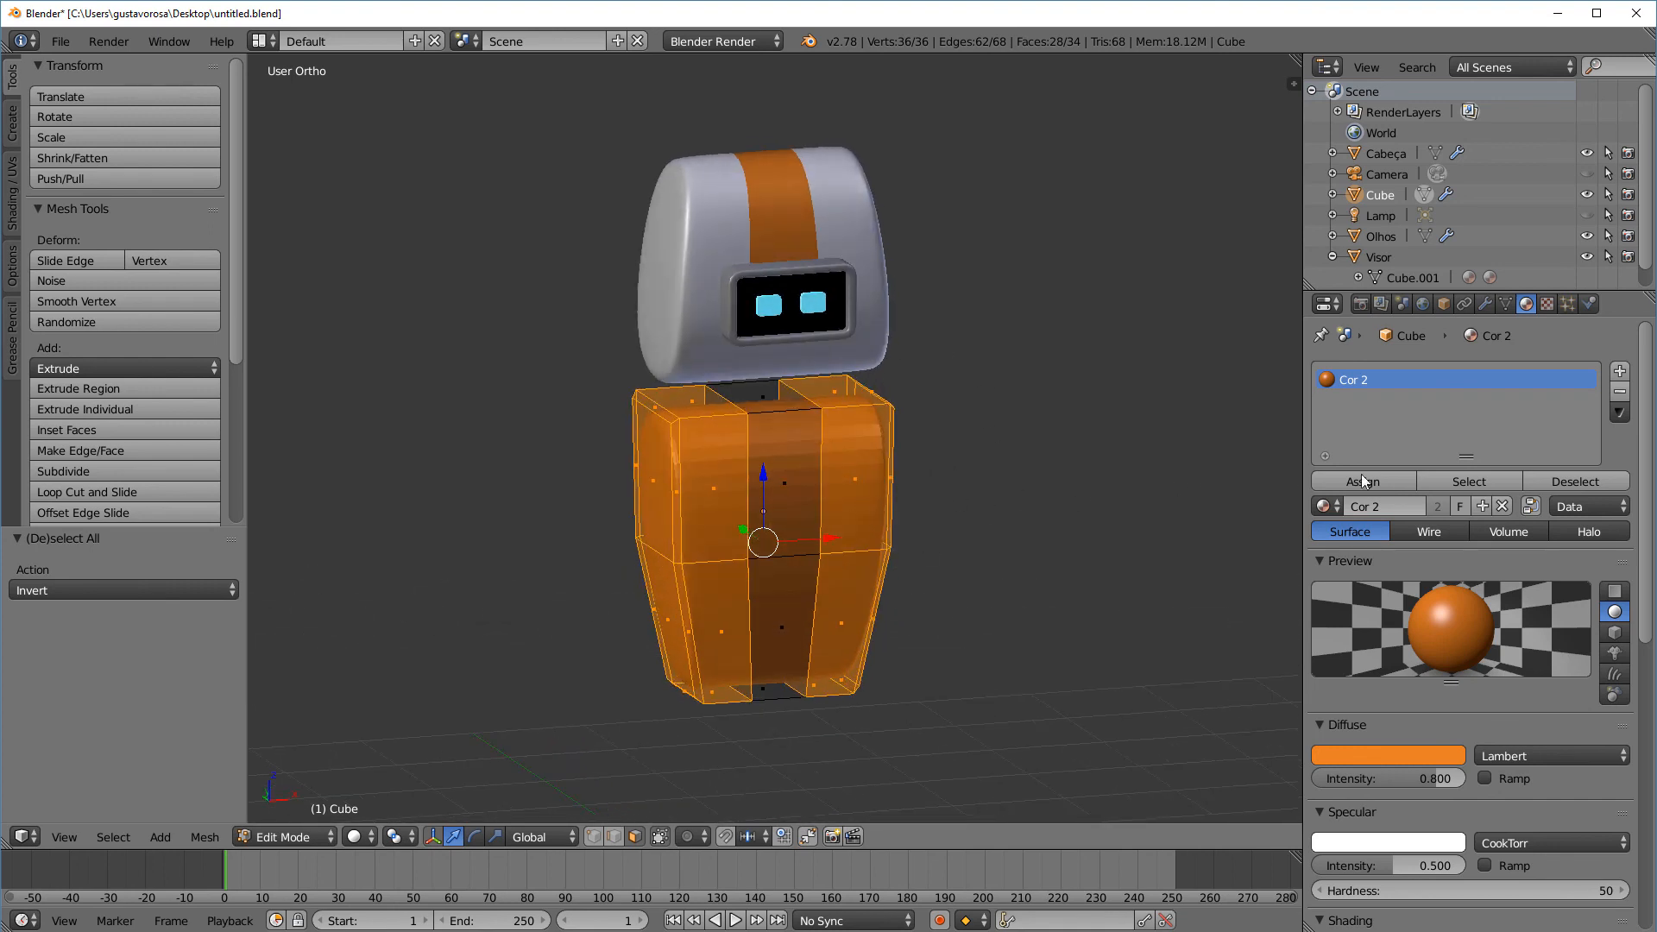
Add a second material slot to the body and give it the existing material Cor 1
left_click(1619, 372)
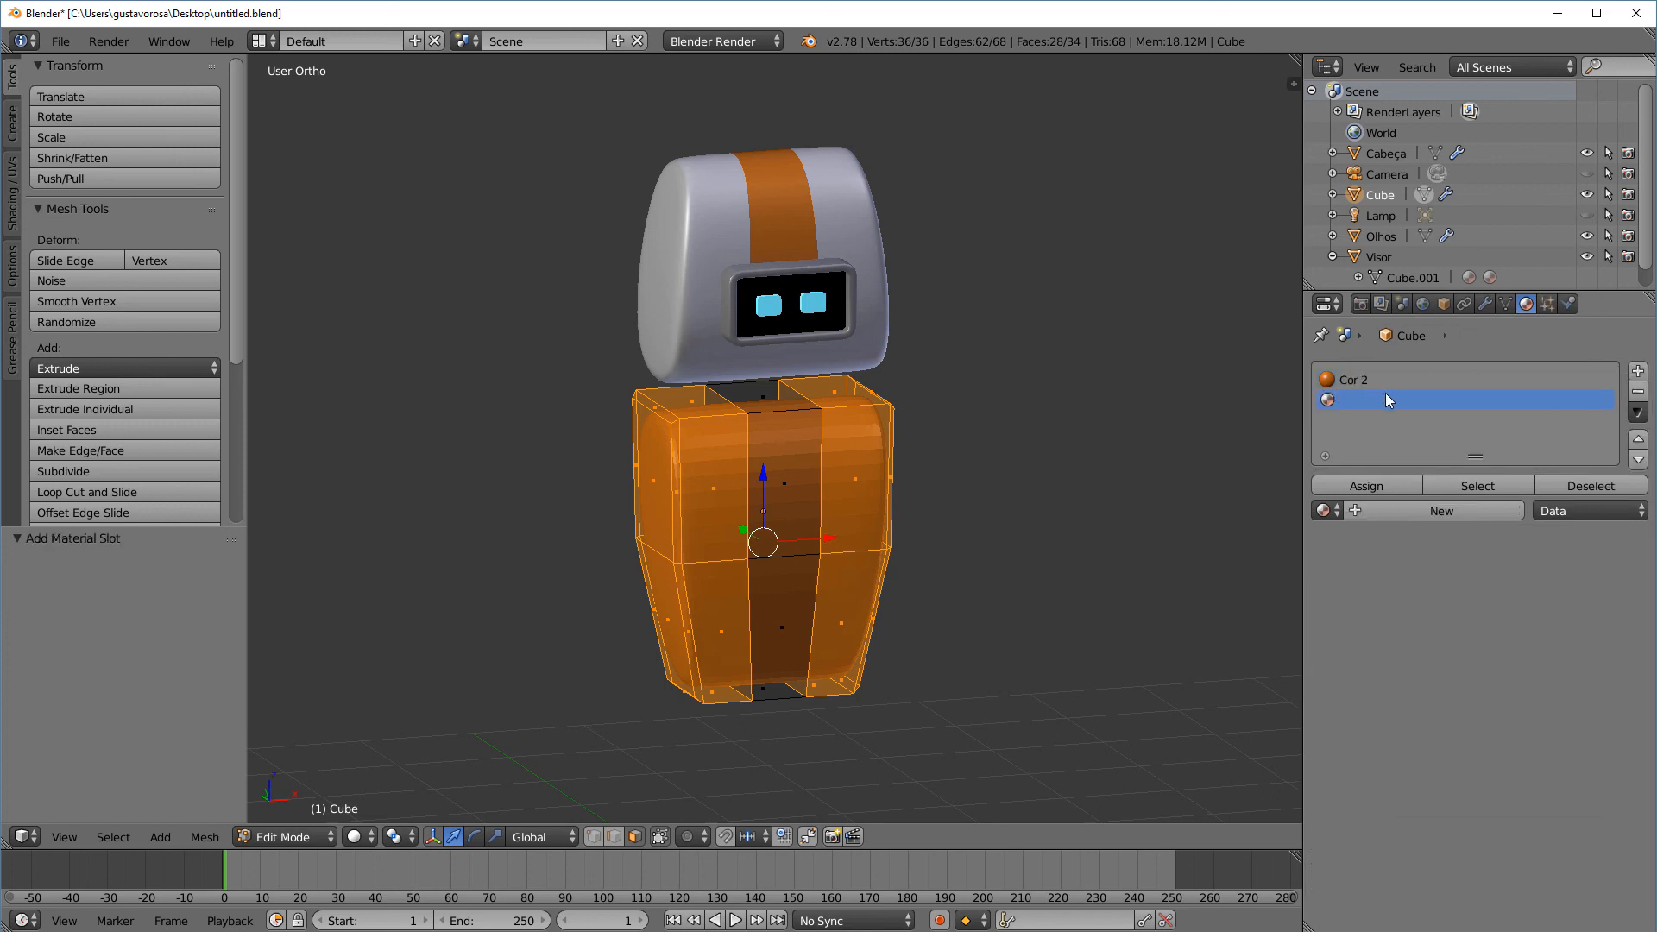
left_click(1335, 511)
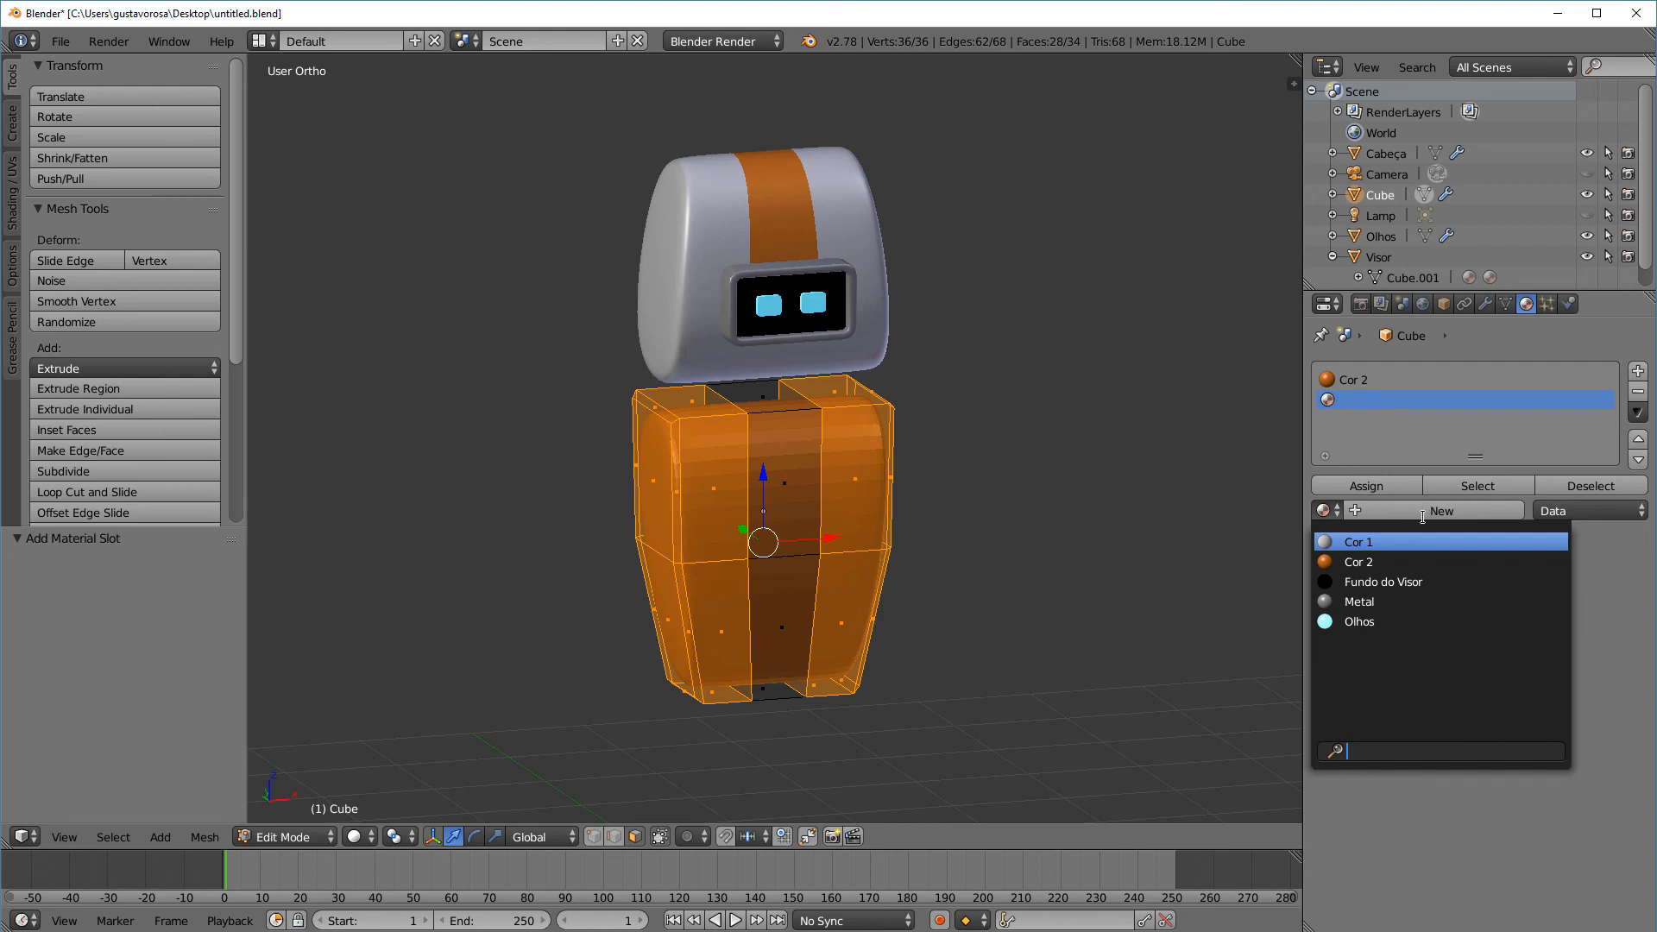
left_click(1386, 542)
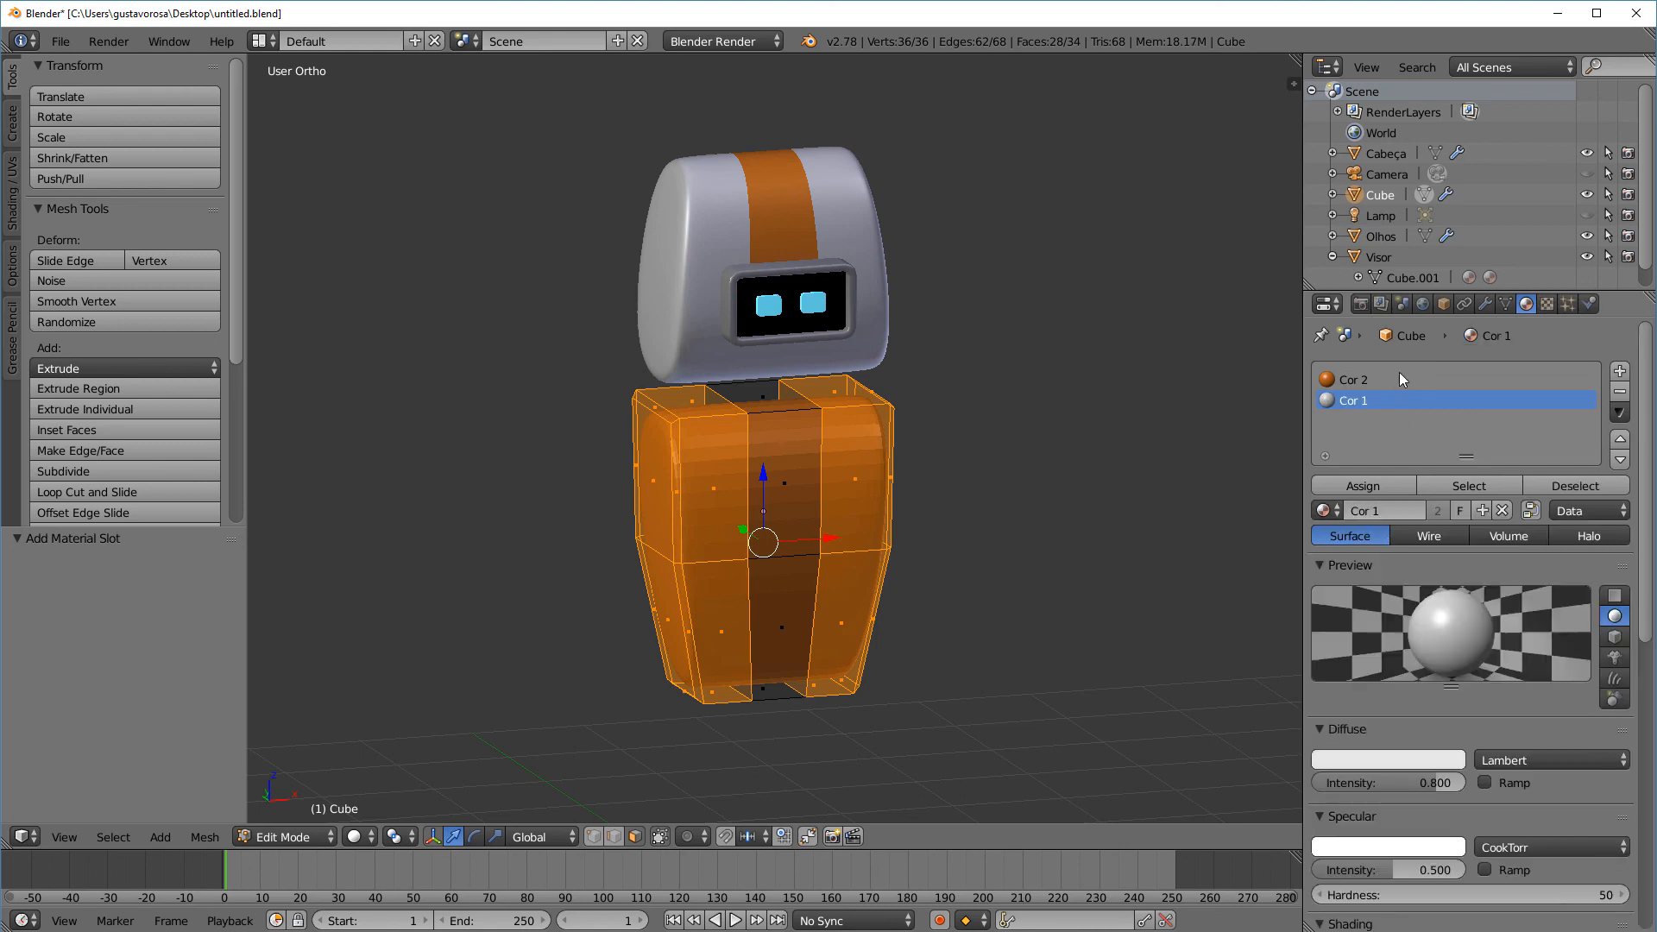
Assign the Cor 1 material to the selected body faces outside the central strip and return to Object Mode
left_click(1386, 486)
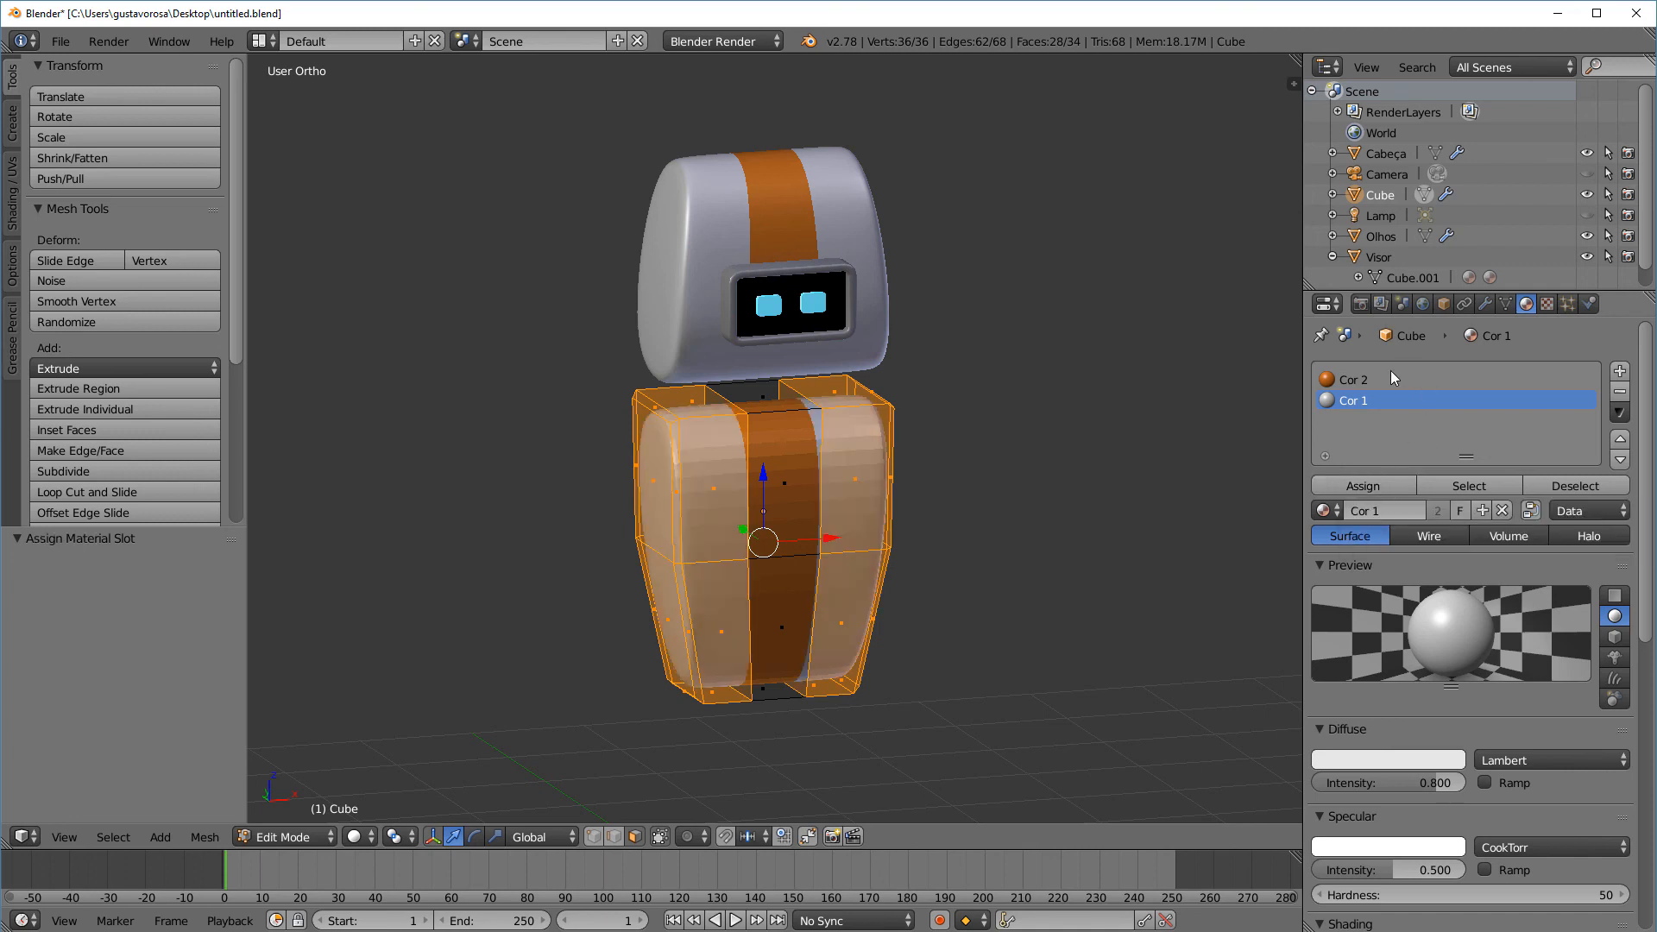
left_click(305, 833)
left_click(312, 812)
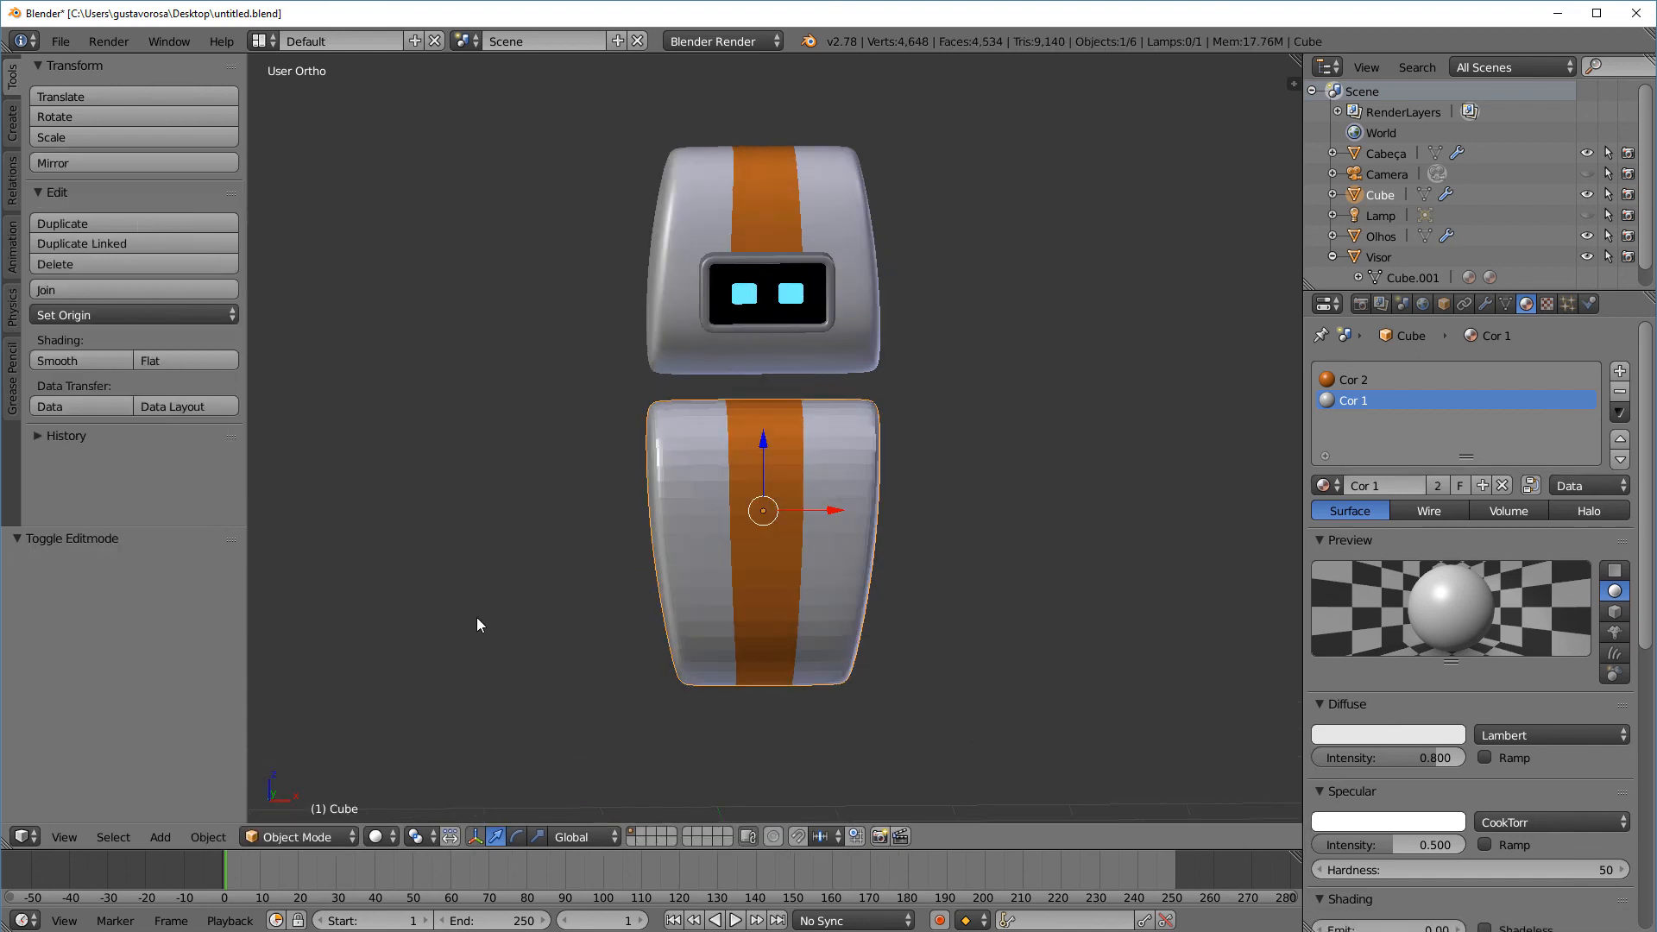
Apply smooth shading to the robot's body to remove its faceted look
key("KP_1")
middle_click_drag(505, 534, 753, 553)
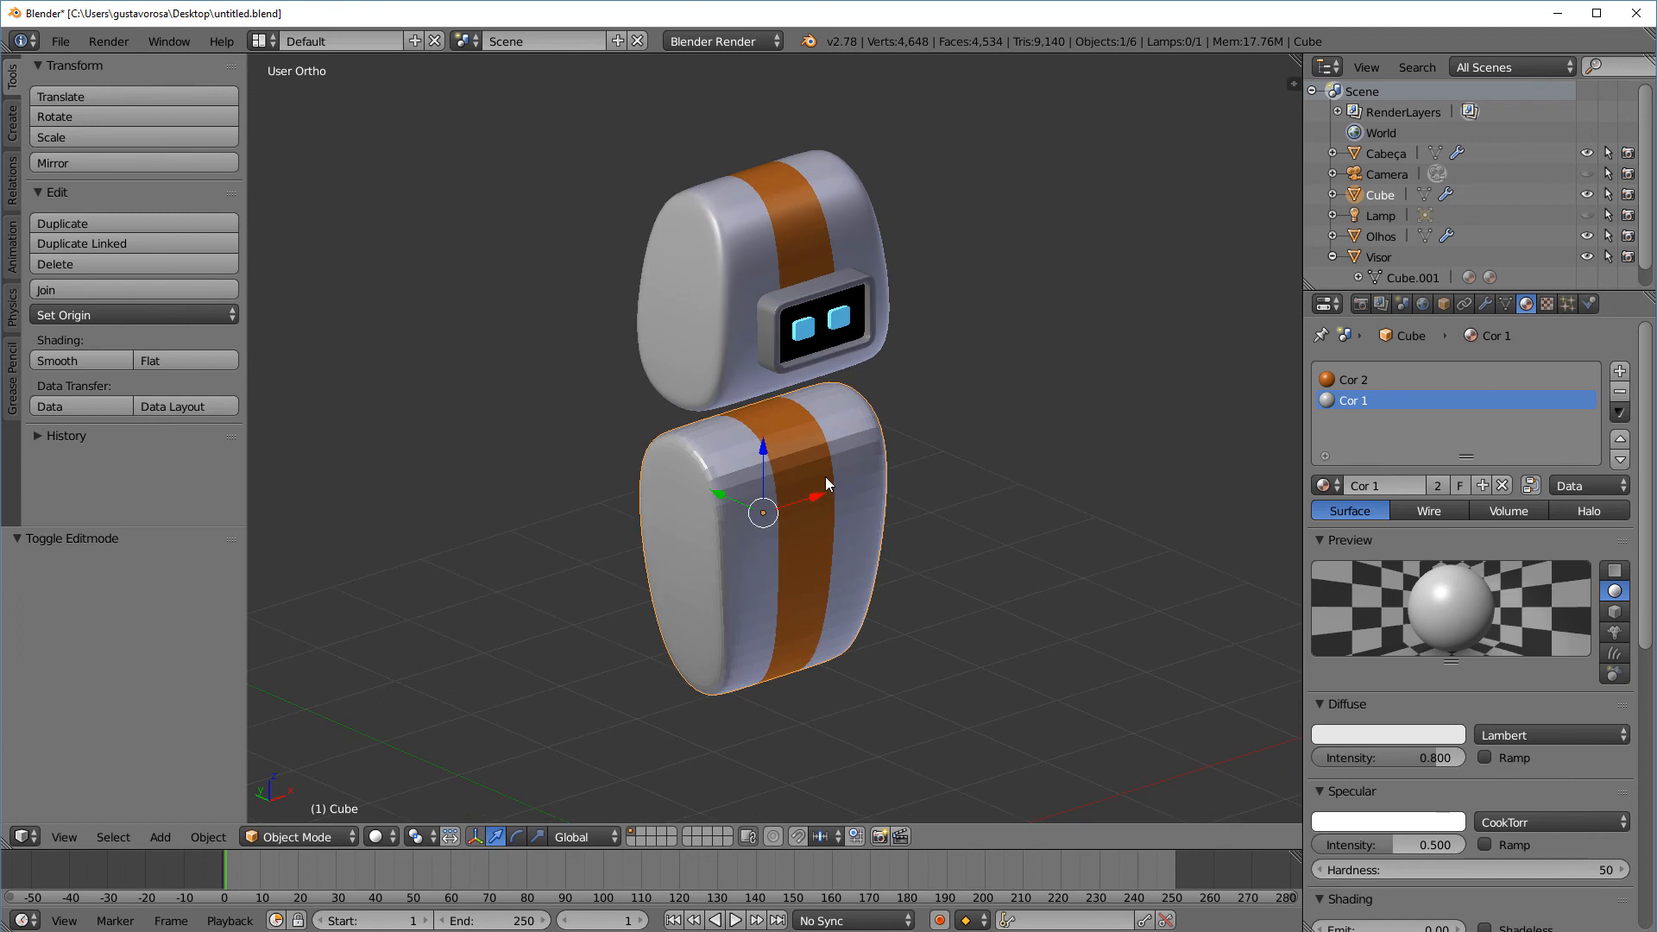
middle_click_drag(826, 476, 732, 477)
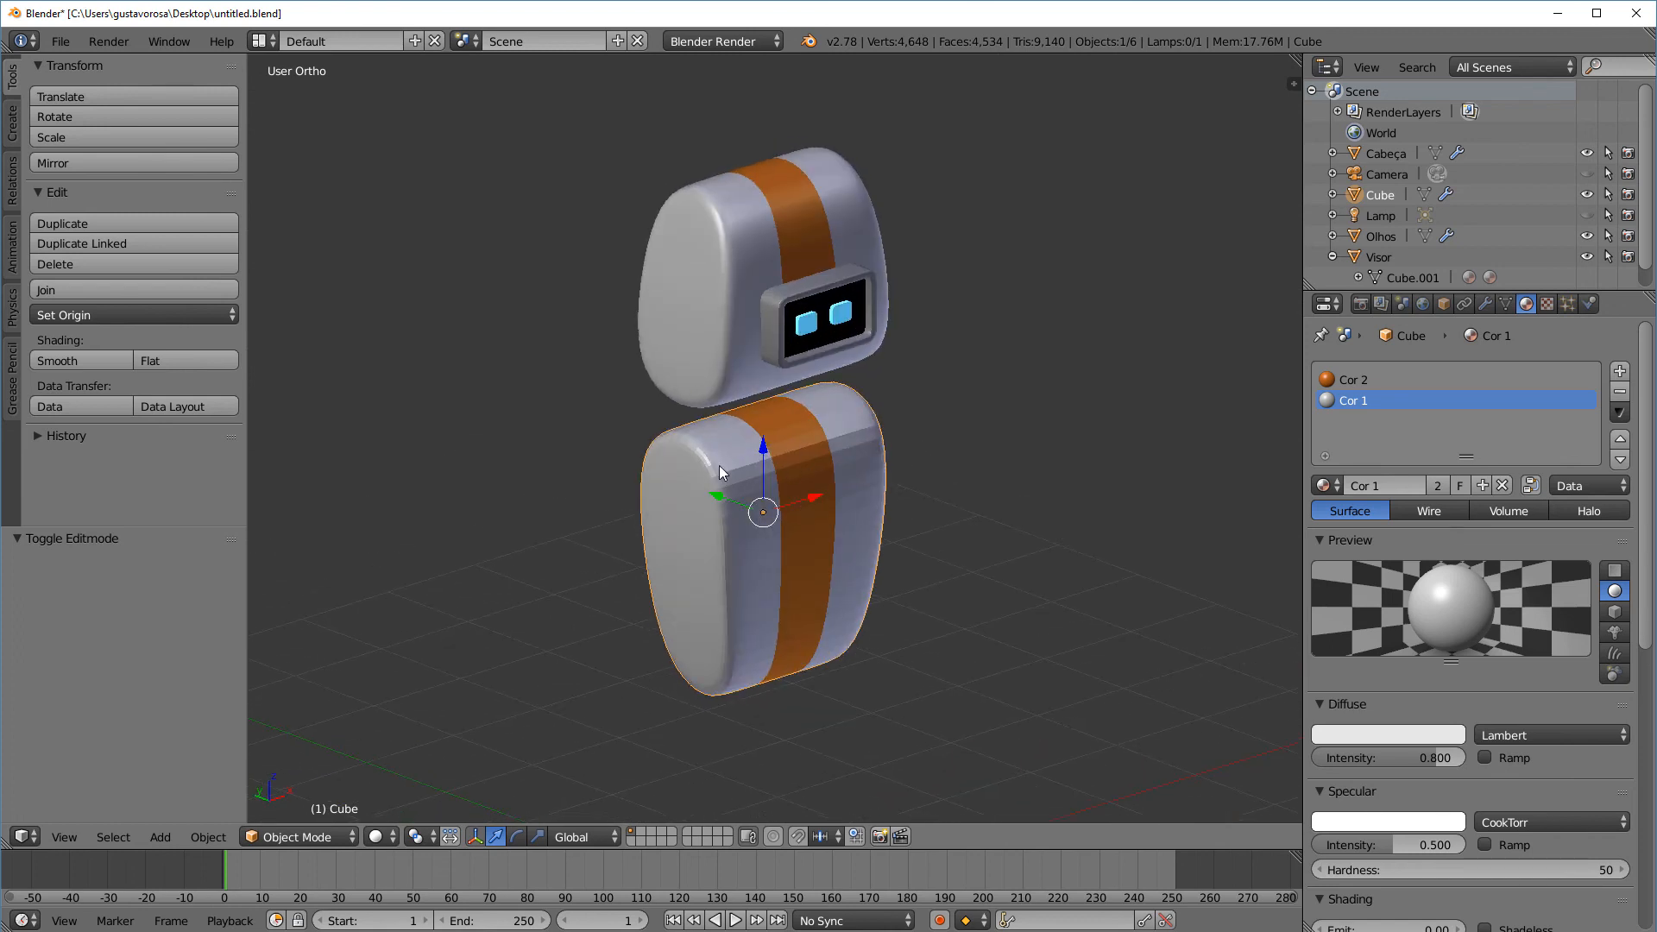
left_click(71, 361)
left_click(74, 361)
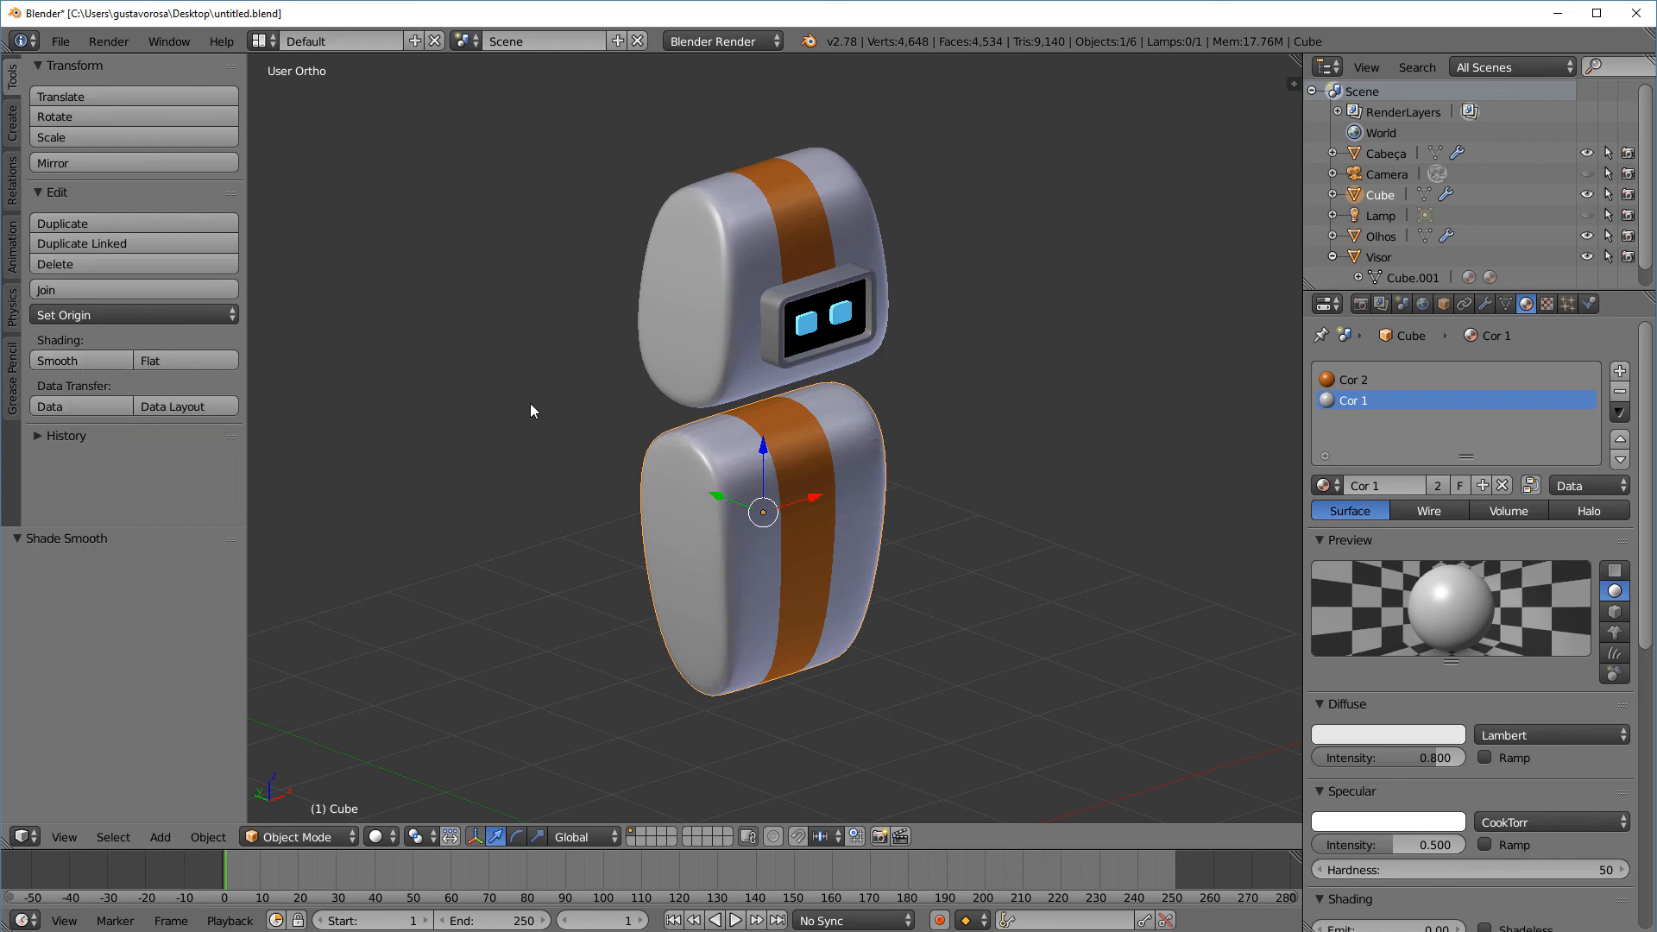
Rename the body object from Cube to Corpo
key("KP_1")
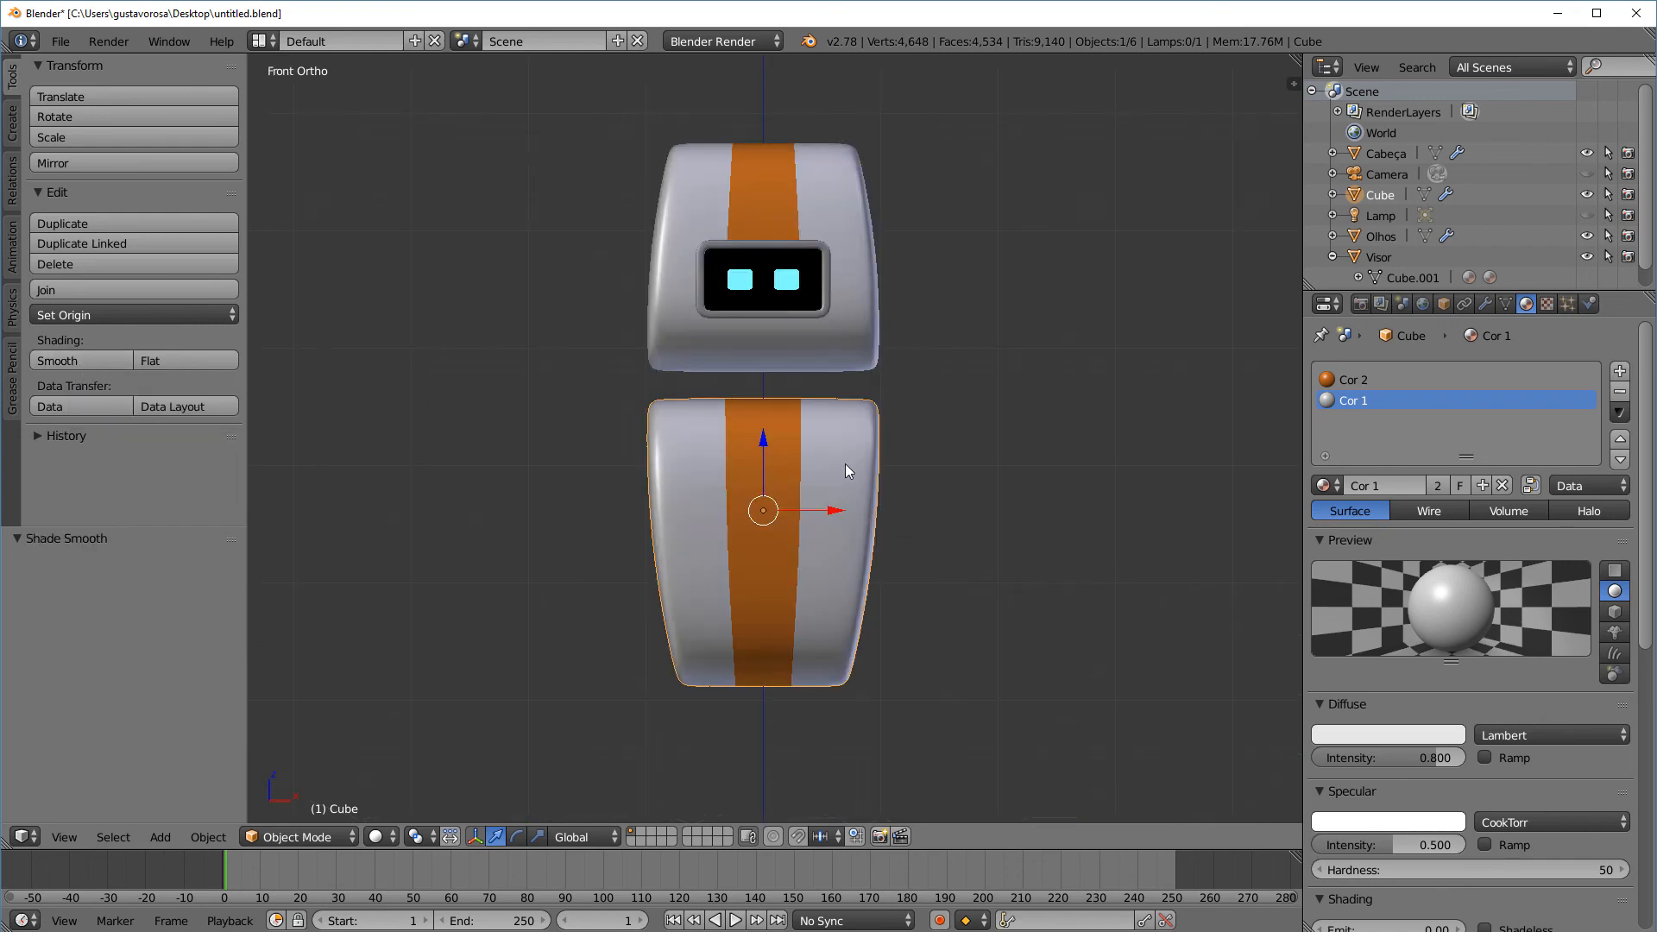
middle_click_drag(711, 390, 928, 525)
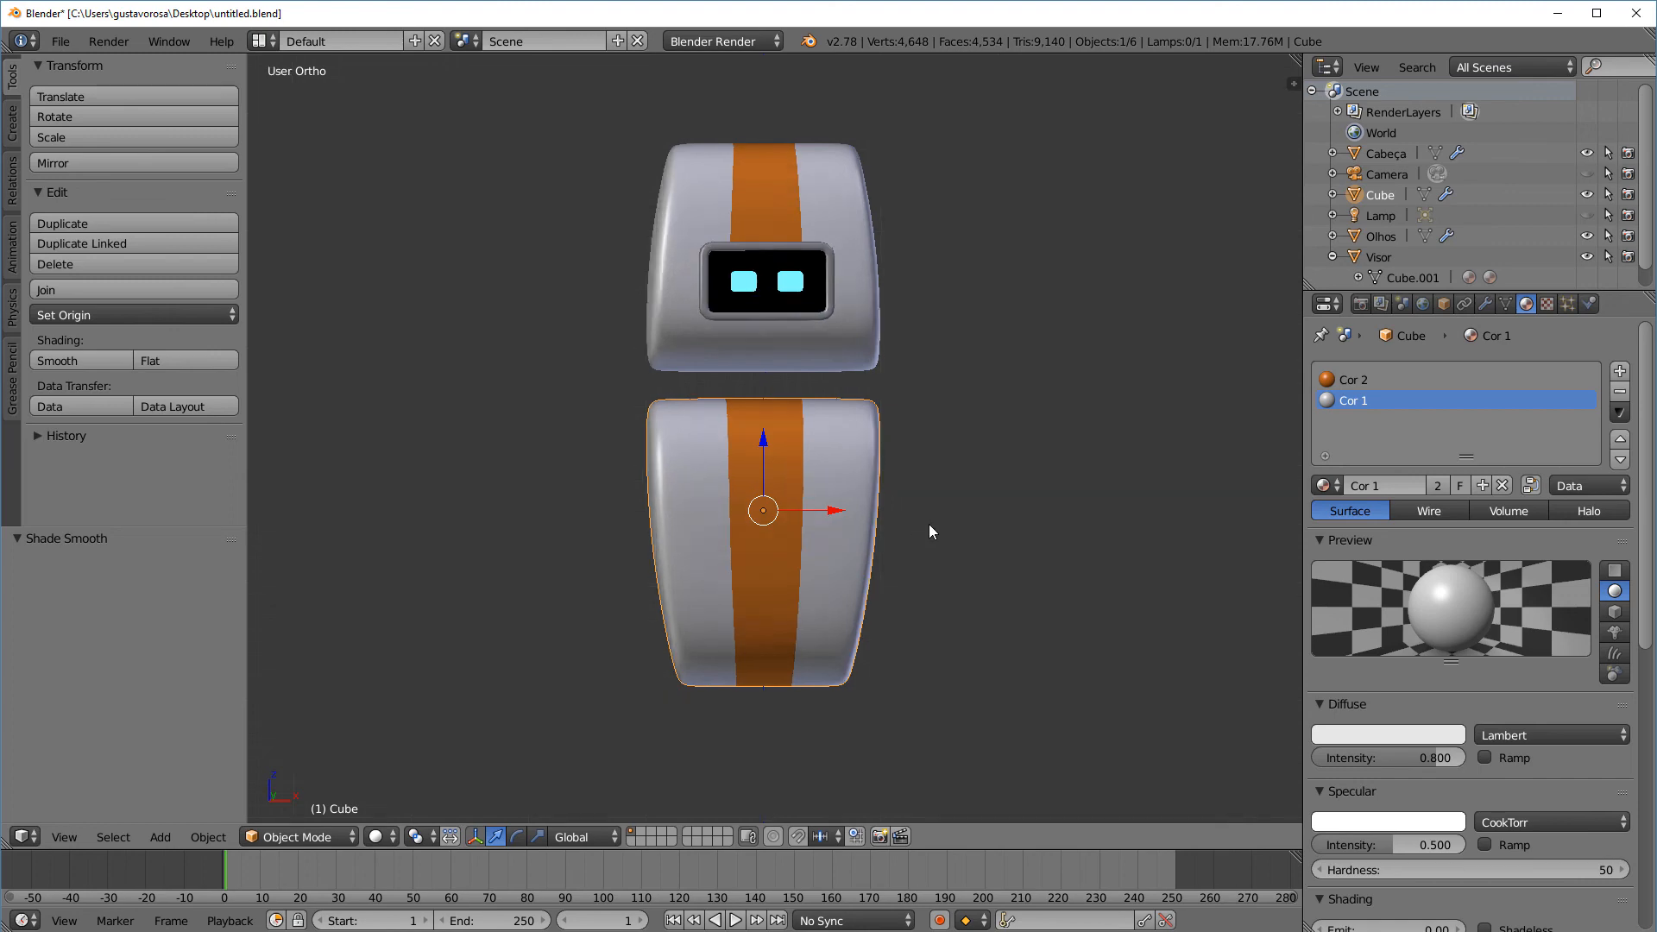
double_click(1379, 197)
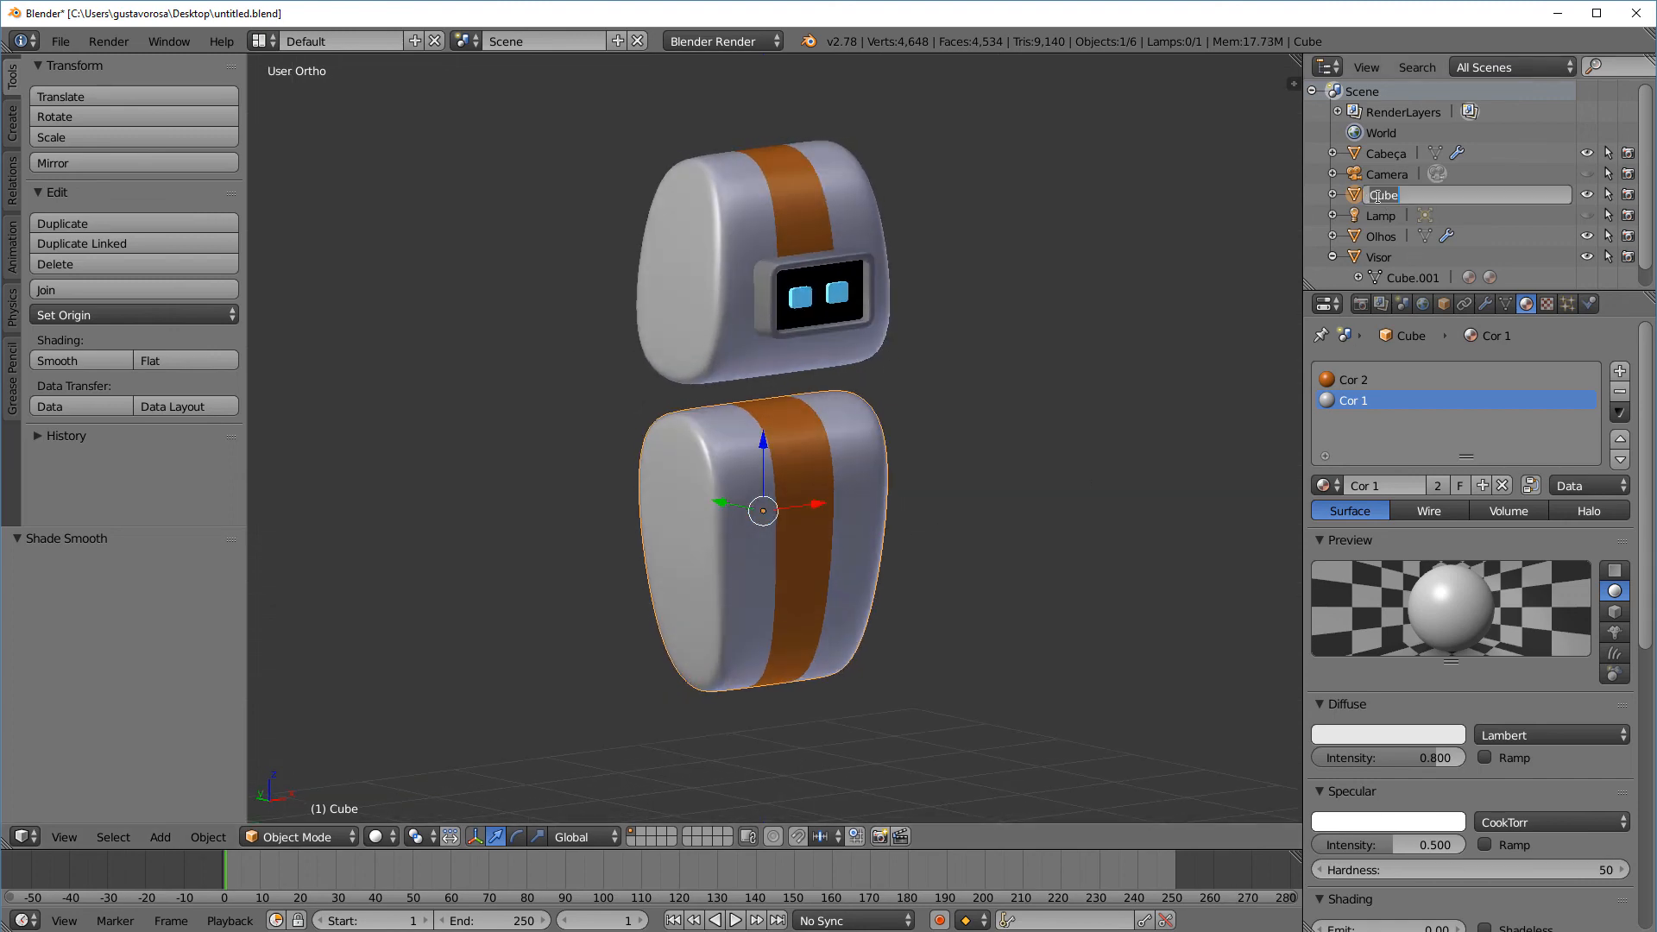
type("Corpo")
key("Return")
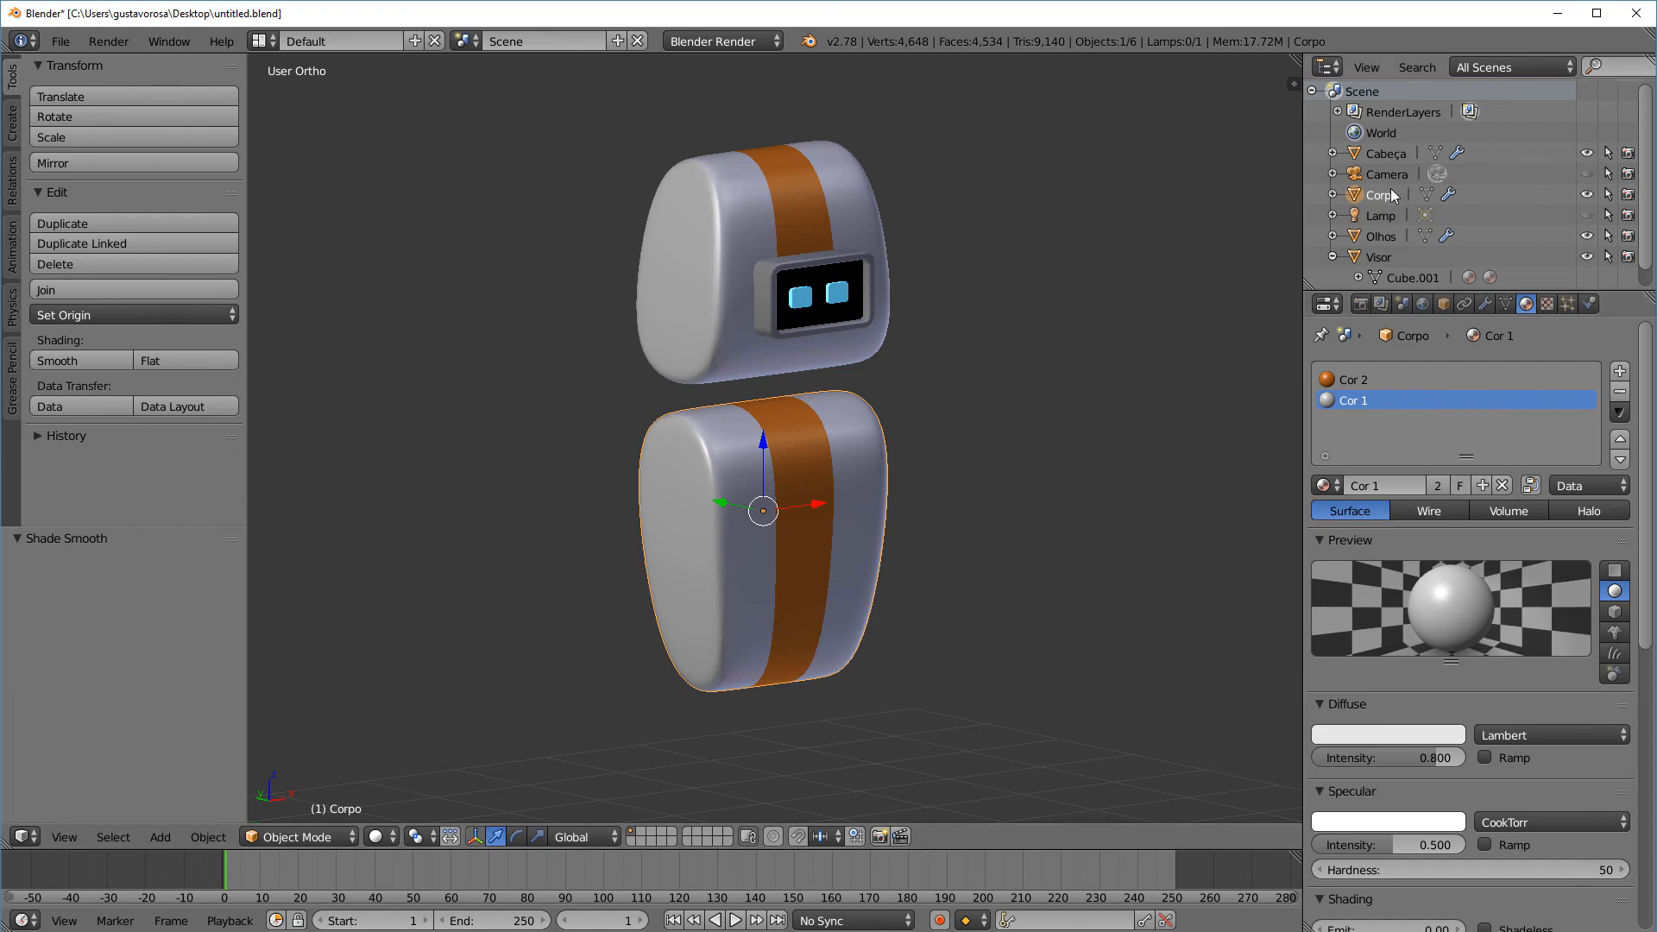
Enlarge the scene's object list, collapse the Visor entry, and check the named robot parts by selecting them, ending on Olhos
left_click(1381, 236)
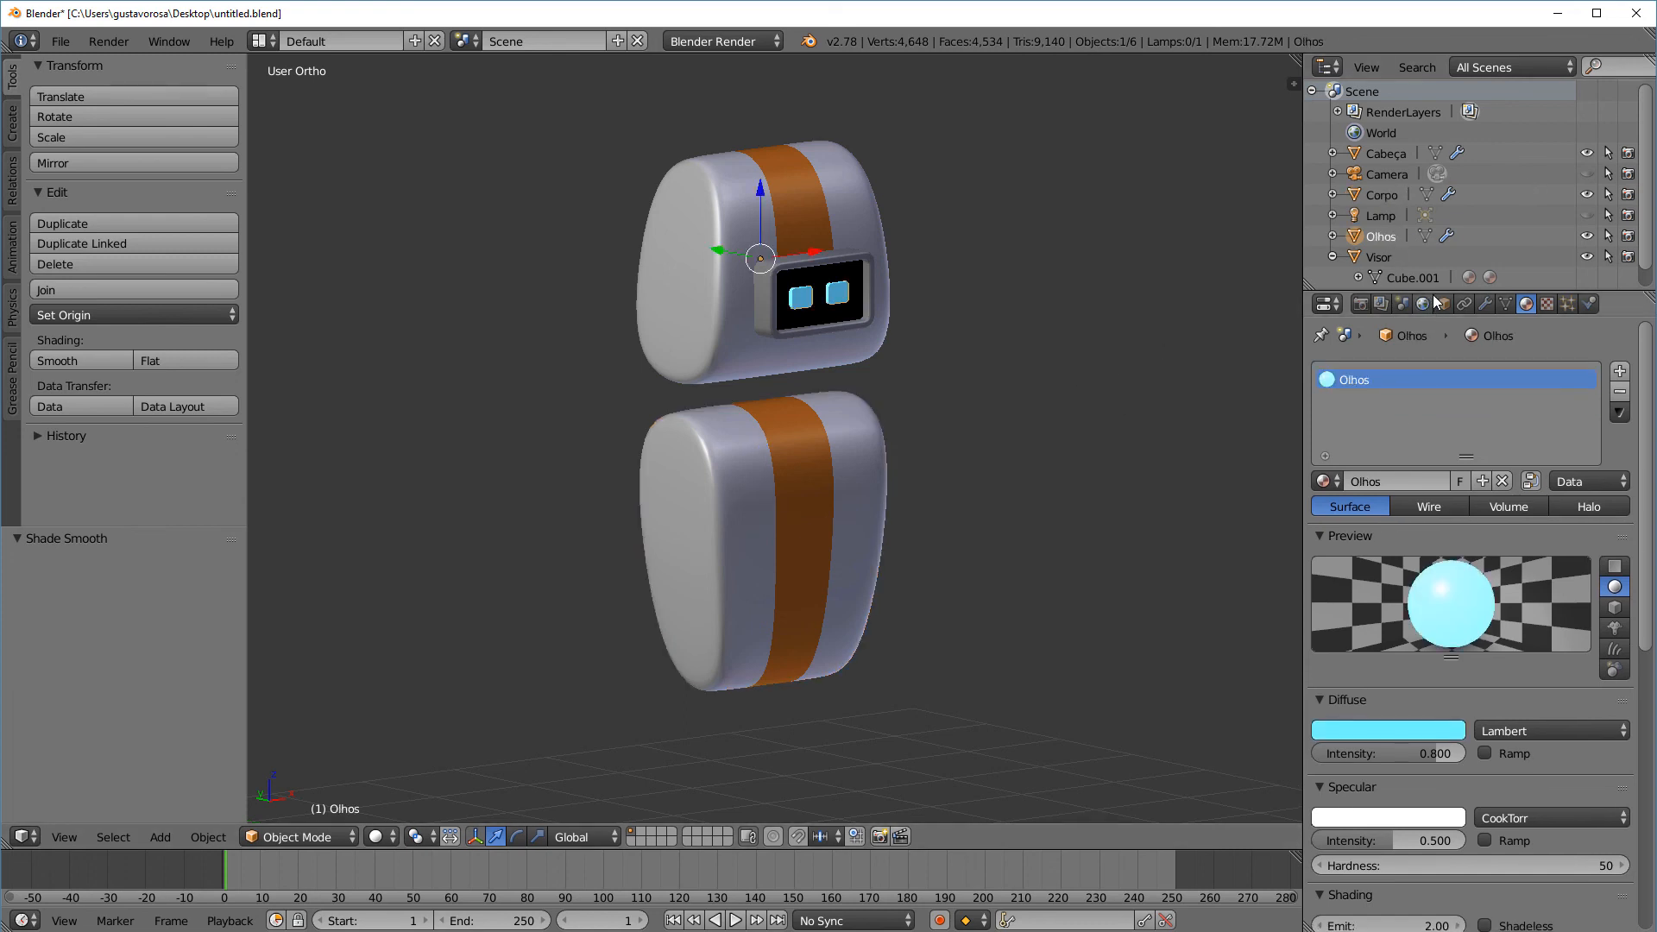
left_click_drag(1433, 292, 1420, 349)
left_click(1333, 257)
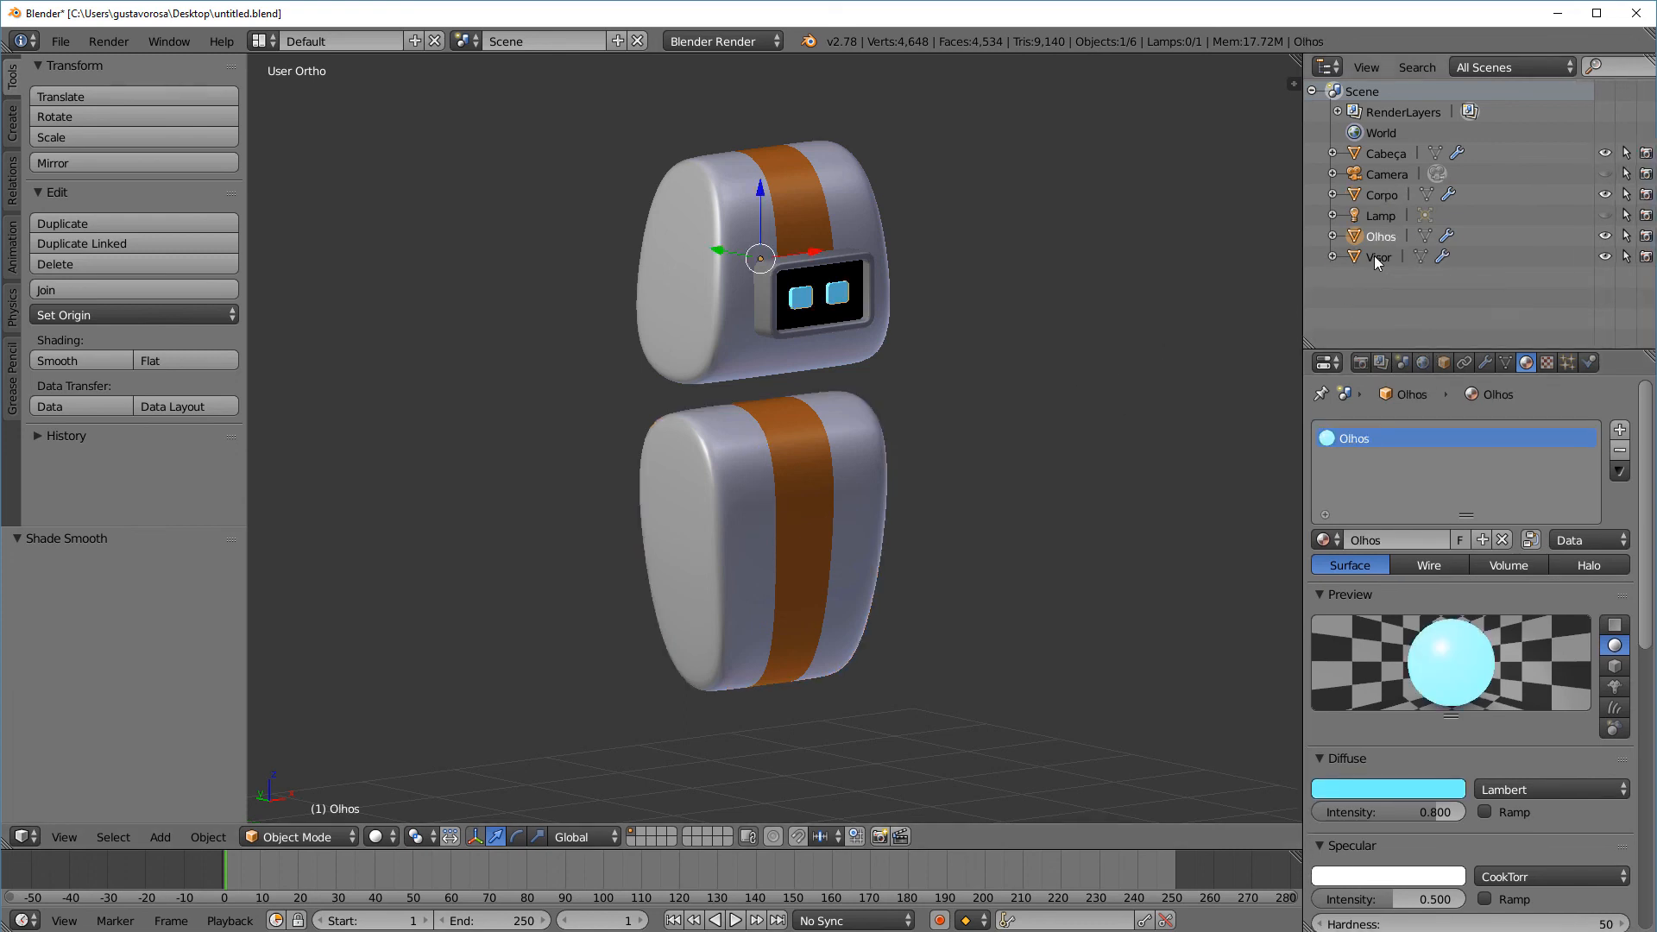
left_click(1379, 259)
left_click(1384, 195)
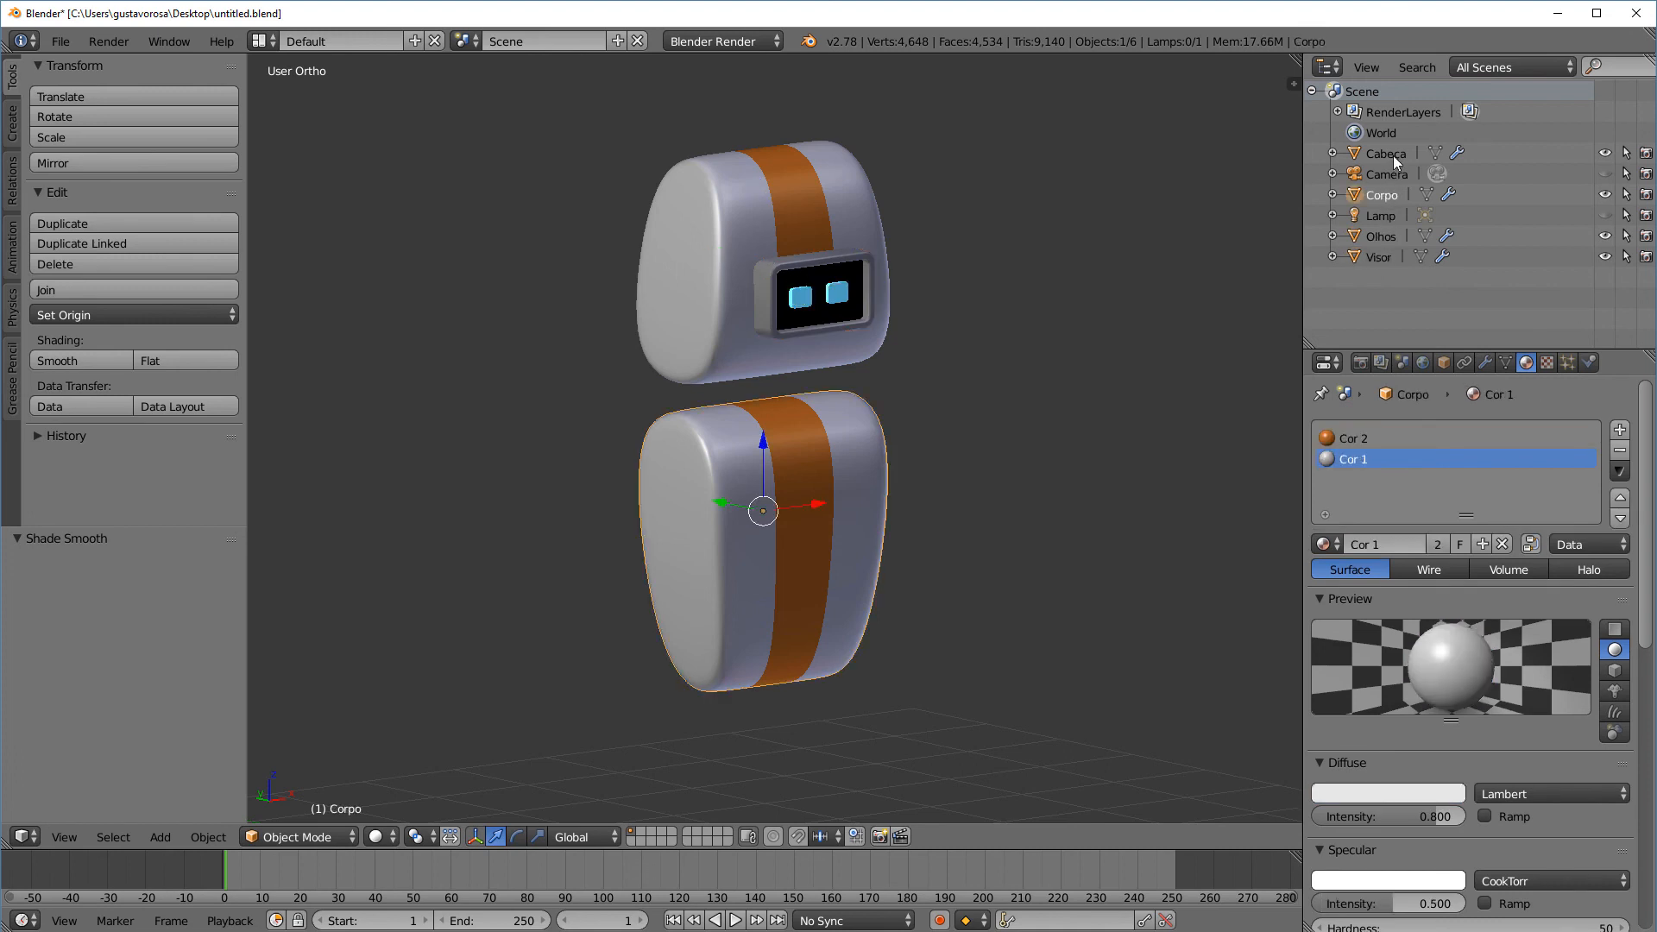
left_click(1393, 155)
left_click(1381, 238)
Frame the head and body in front orthographic view with free space around them
middle_click_drag(1123, 371, 1077, 362)
scroll(898, 354, "down", 2)
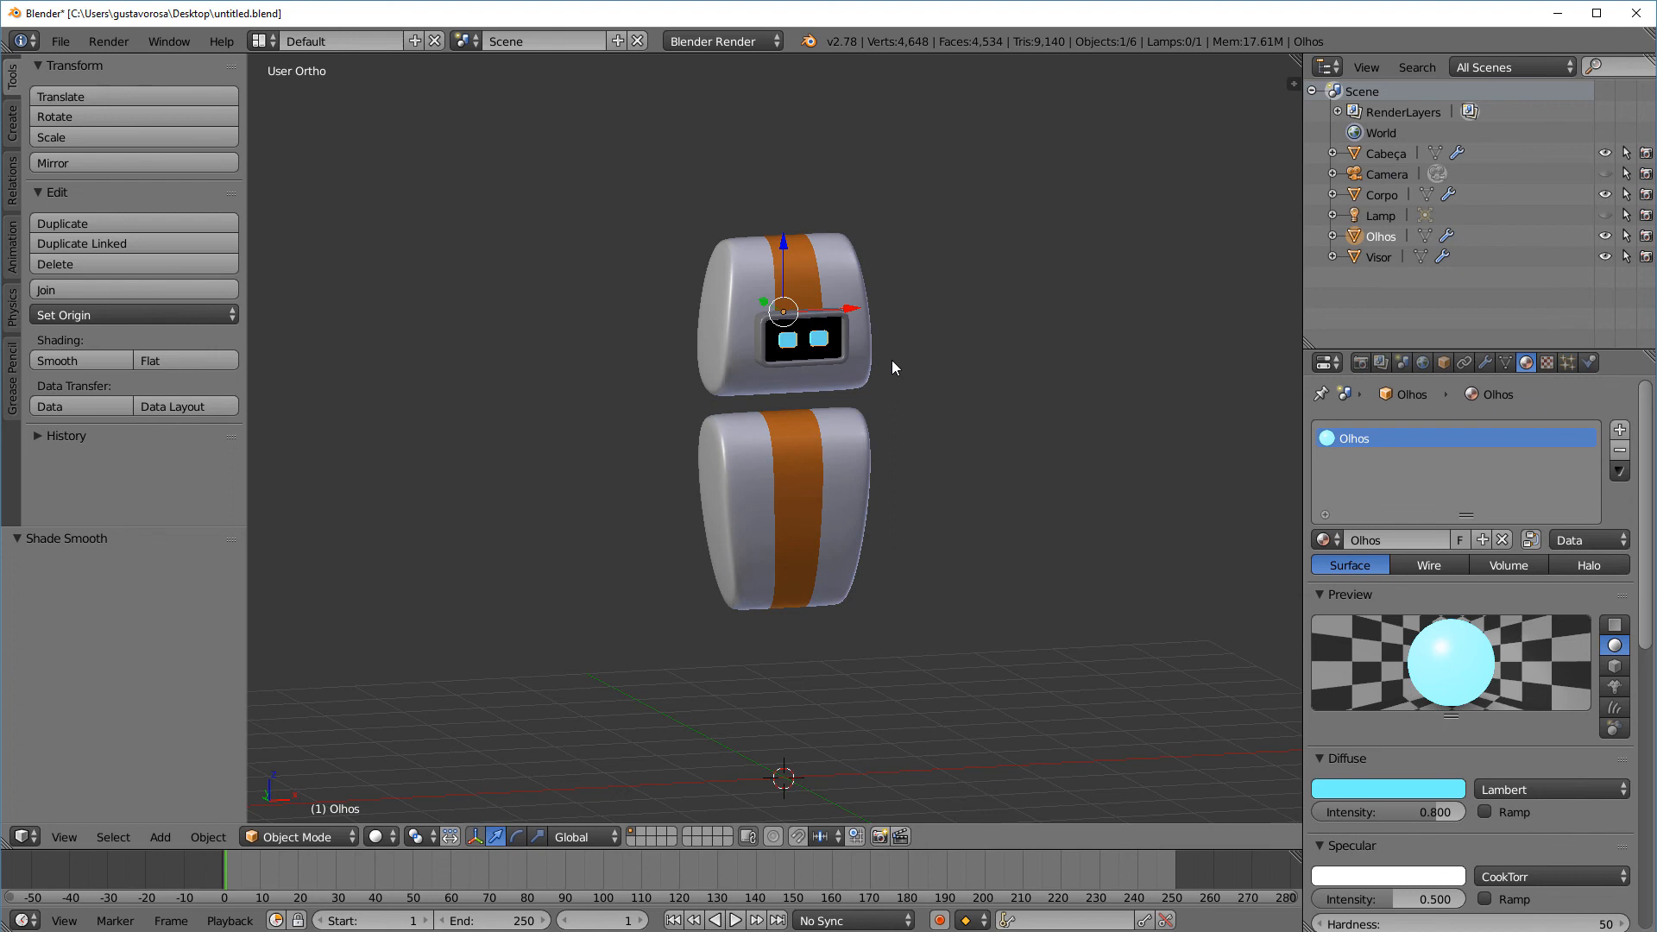
key("KP_1")
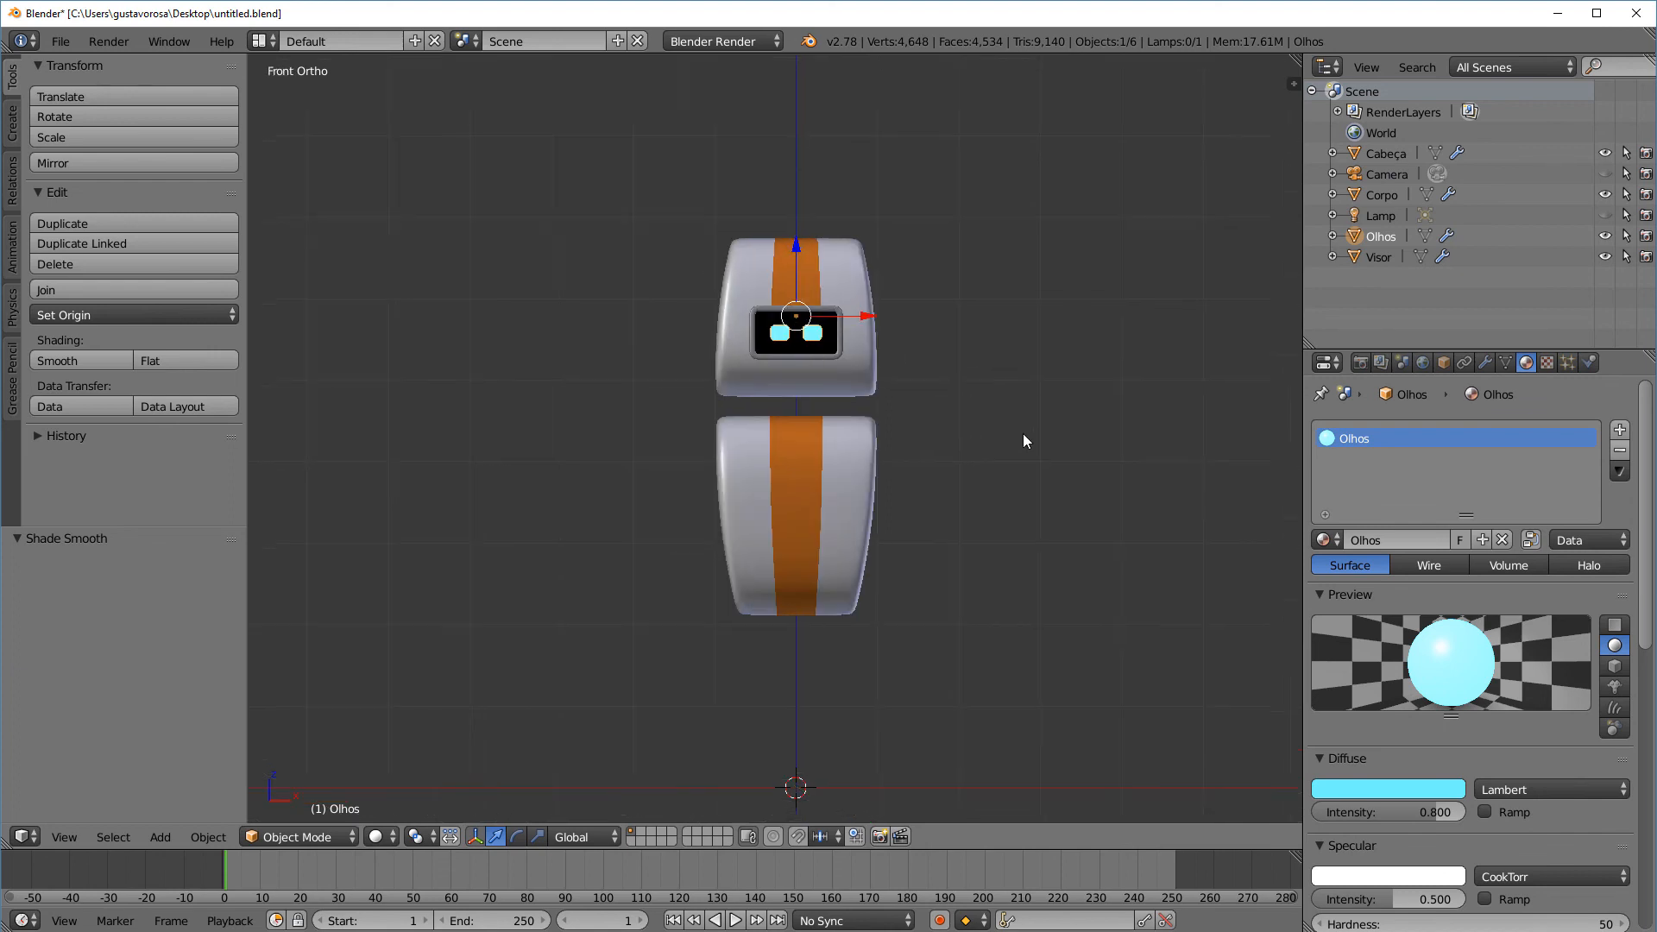
middle_click_drag(1024, 435, 1002, 421, "shift")
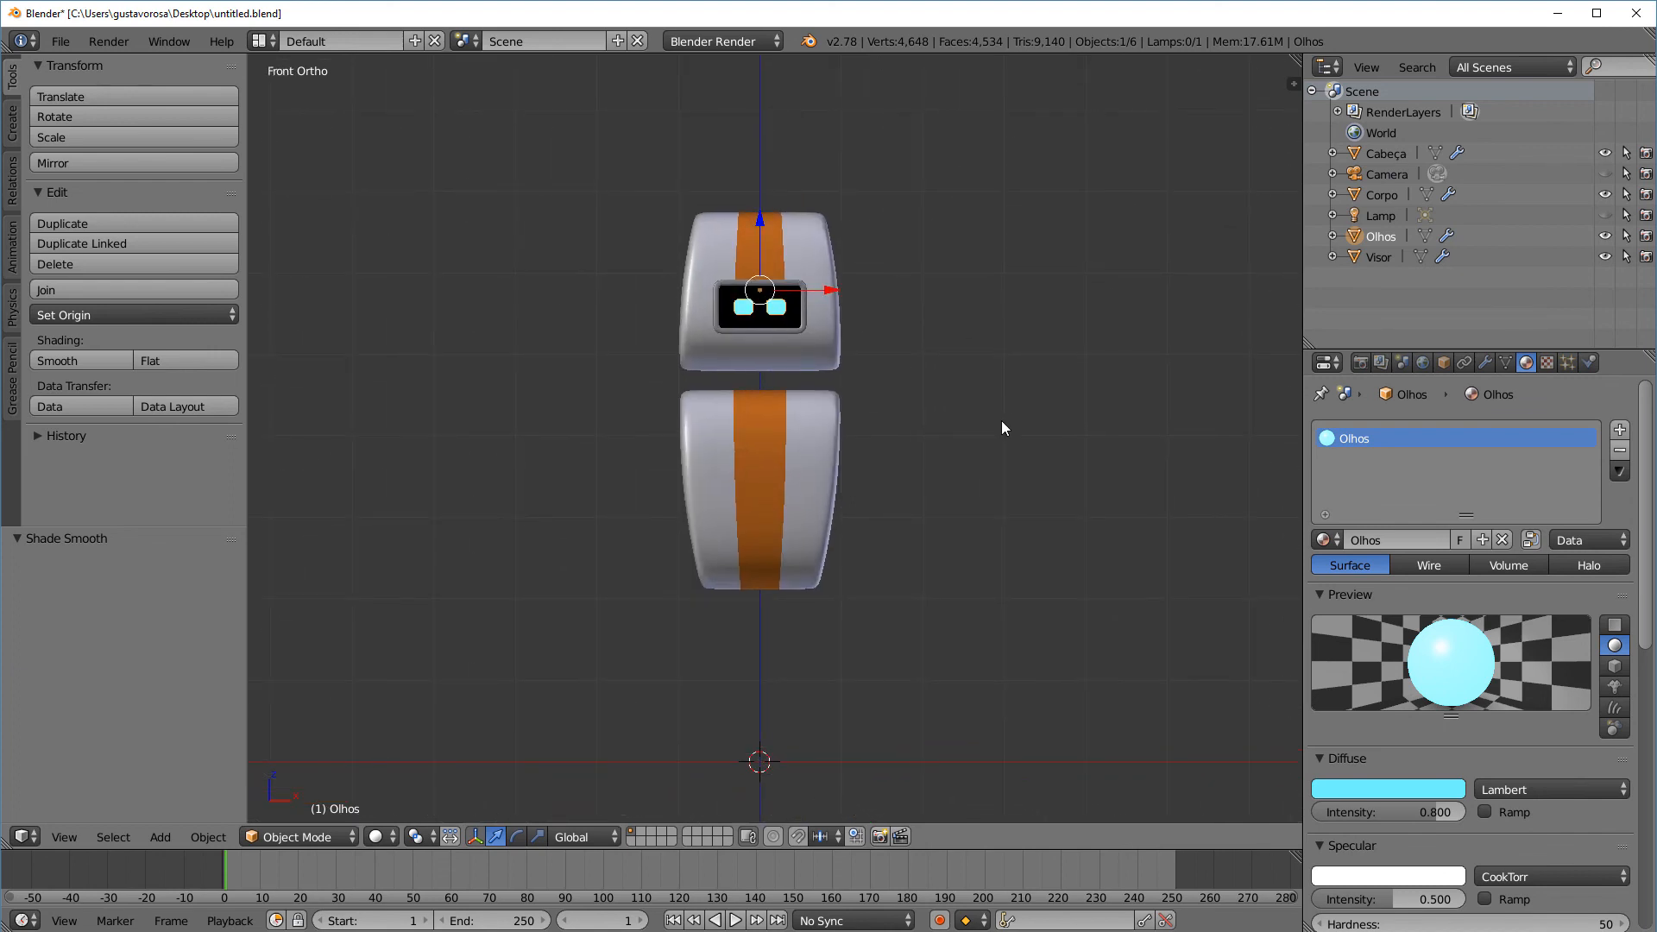